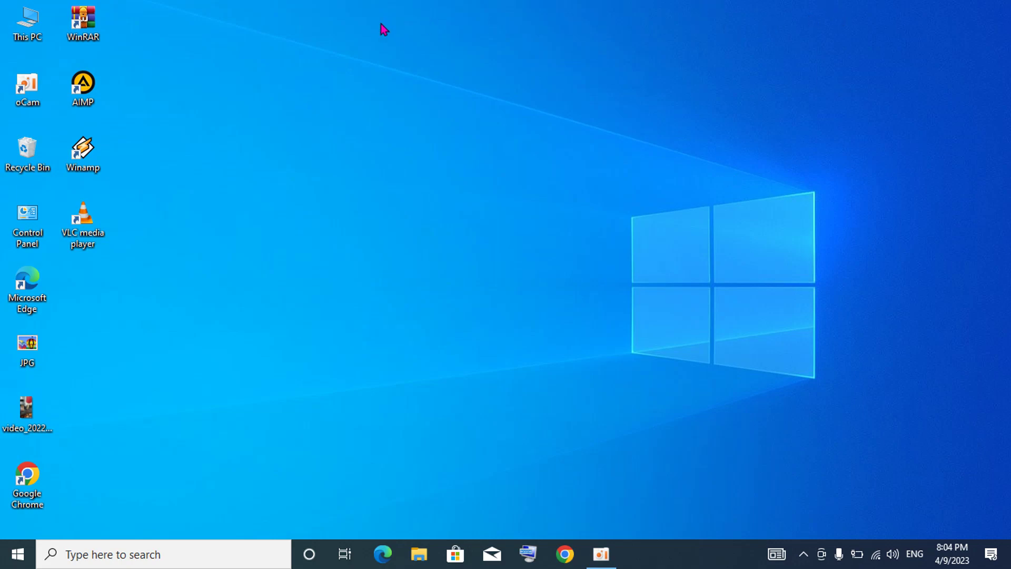
- Refresh the desktop several times
right_click(409, 145)
right_click(433, 157)
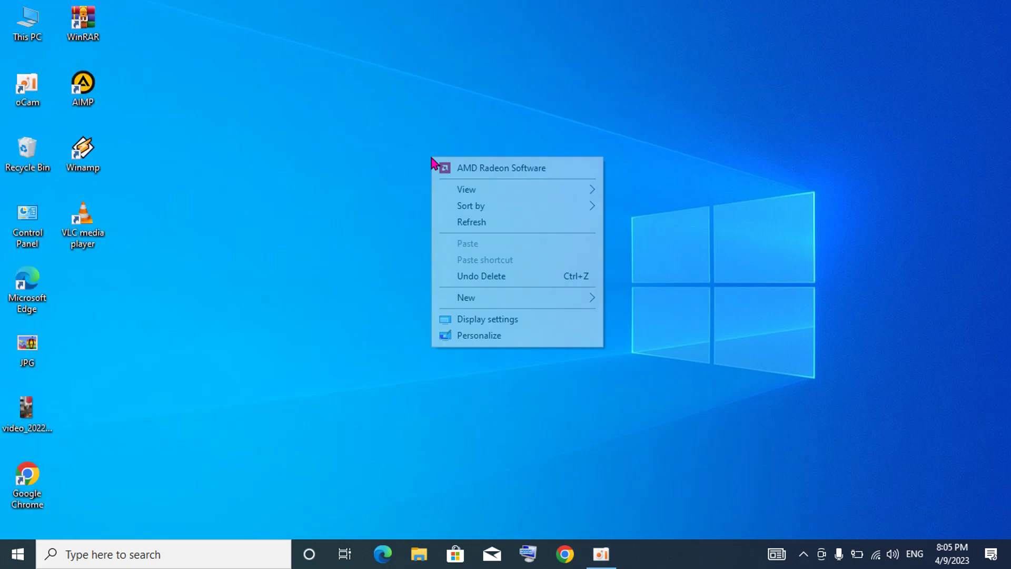
left_click(480, 223)
right_click(397, 131)
left_click(454, 196)
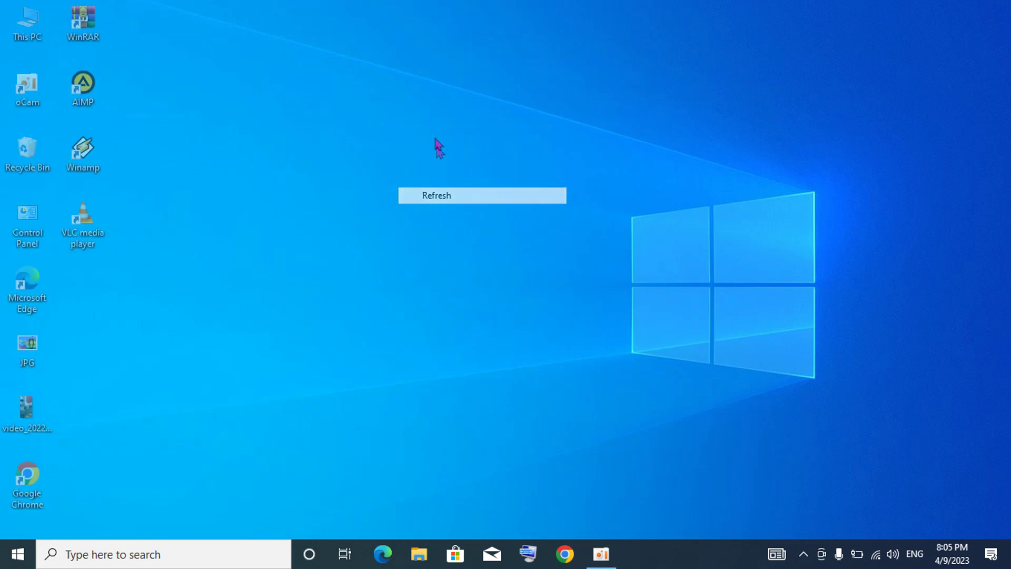
right_click(436, 138)
left_click(473, 203)
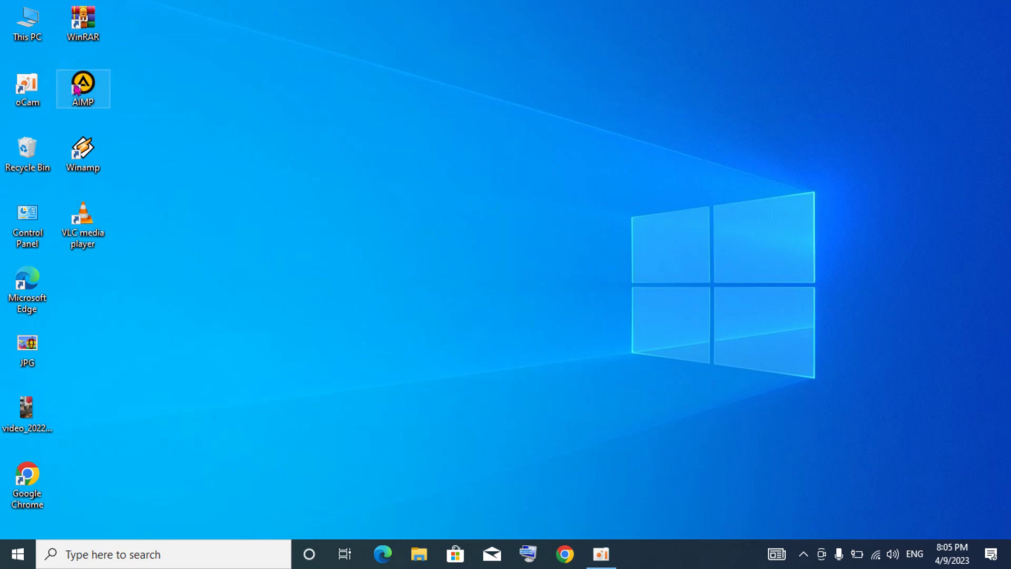
- In File Explorer, go to the winbown folder on New Volume (D:)
double_click(39, 31)
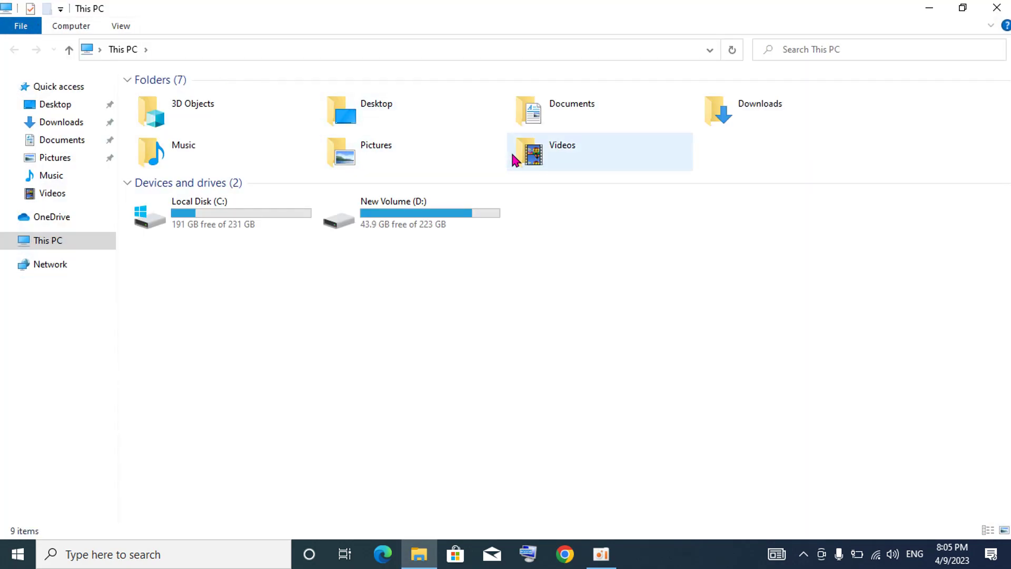
double_click(782, 115)
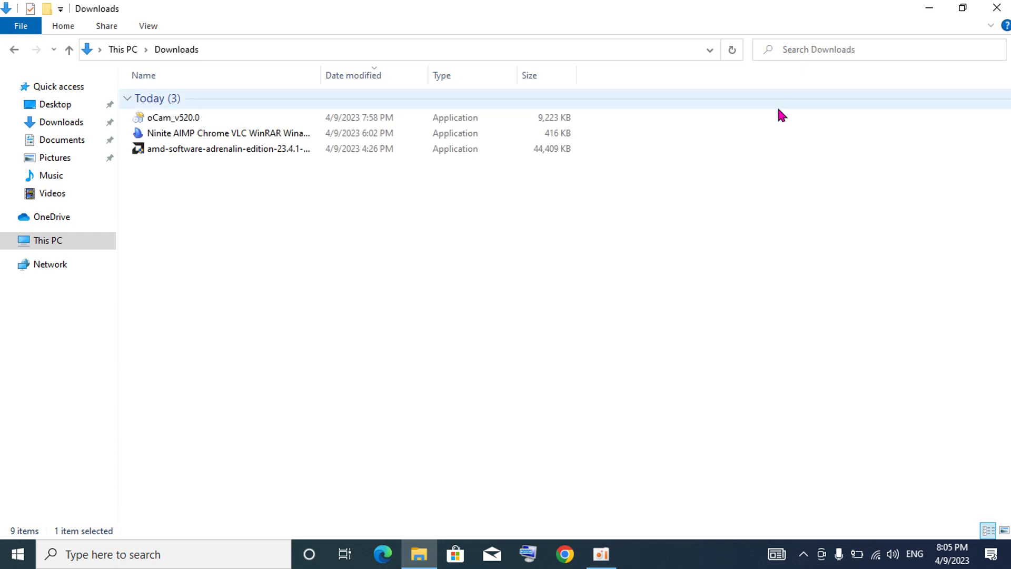
left_click(14, 50)
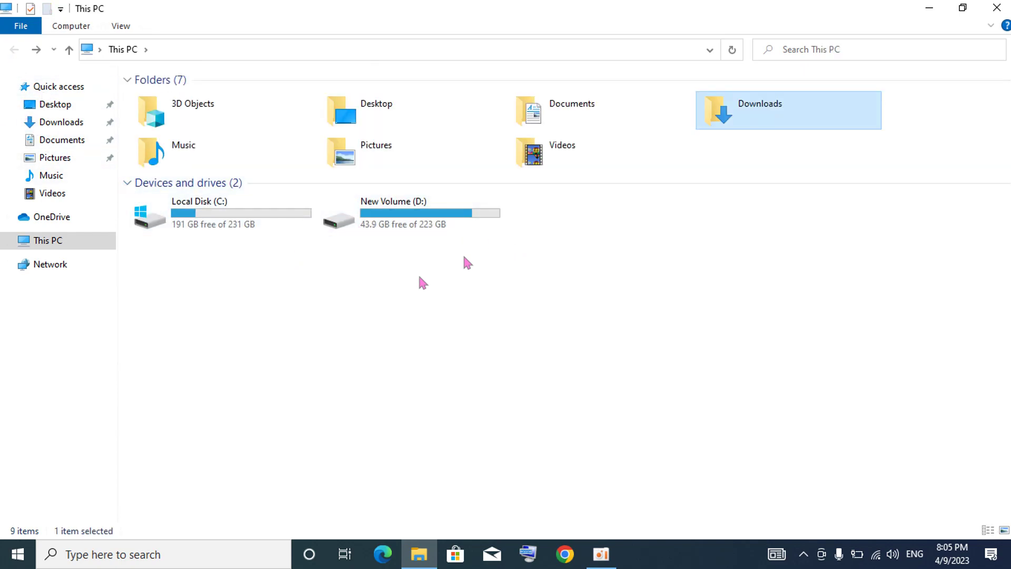
double_click(439, 231)
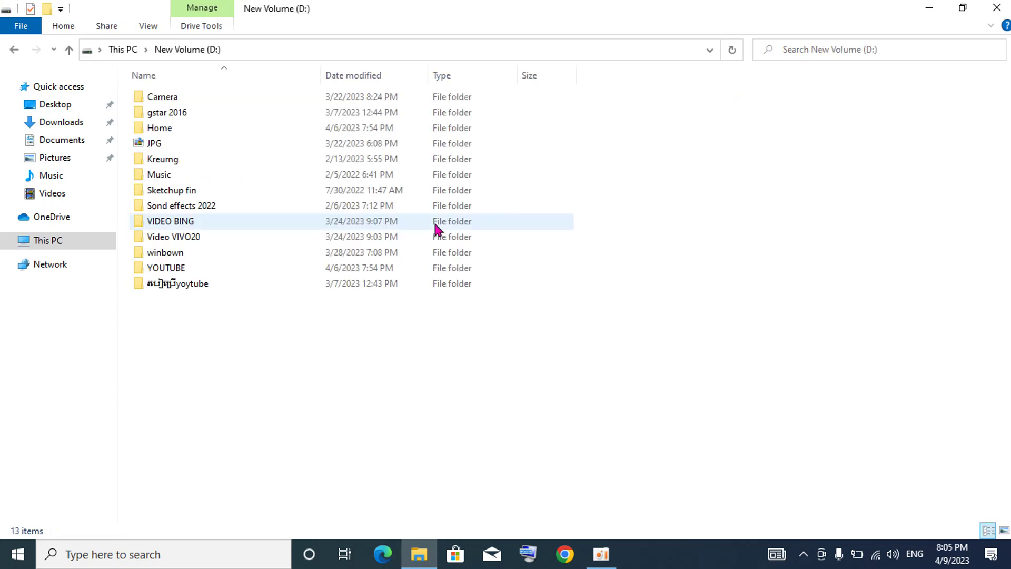
double_click(190, 251)
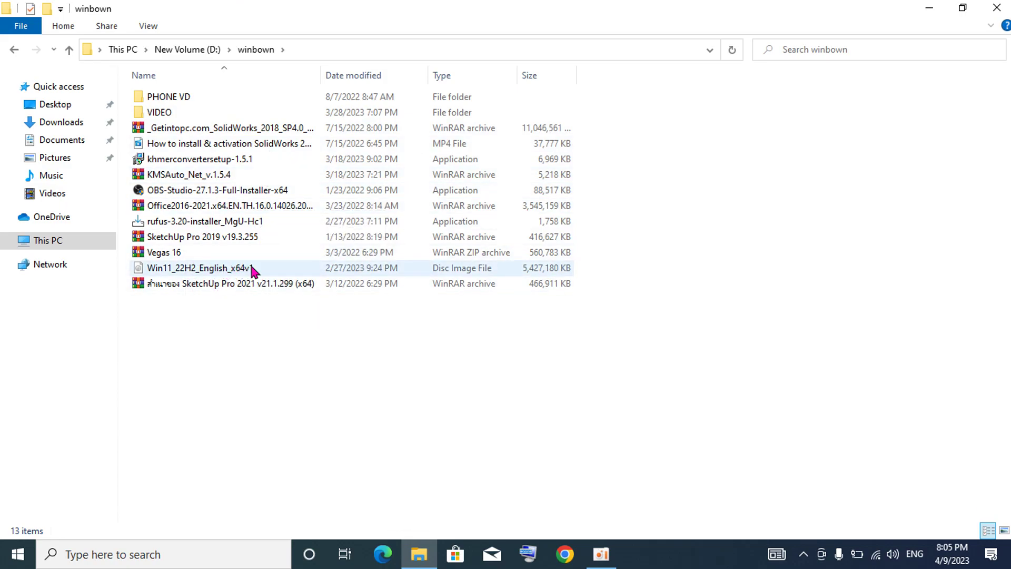
- Preview the SketchUp Pro 2019 v19.3.255 archive, then copy it
left_click(231, 240)
double_click(230, 240)
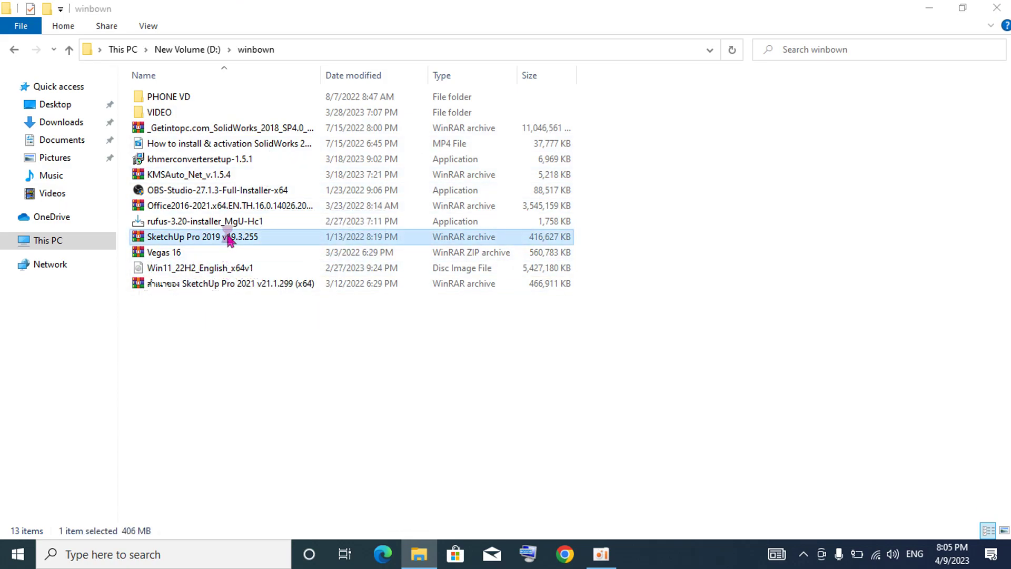
left_click(858, 129)
right_click(159, 243)
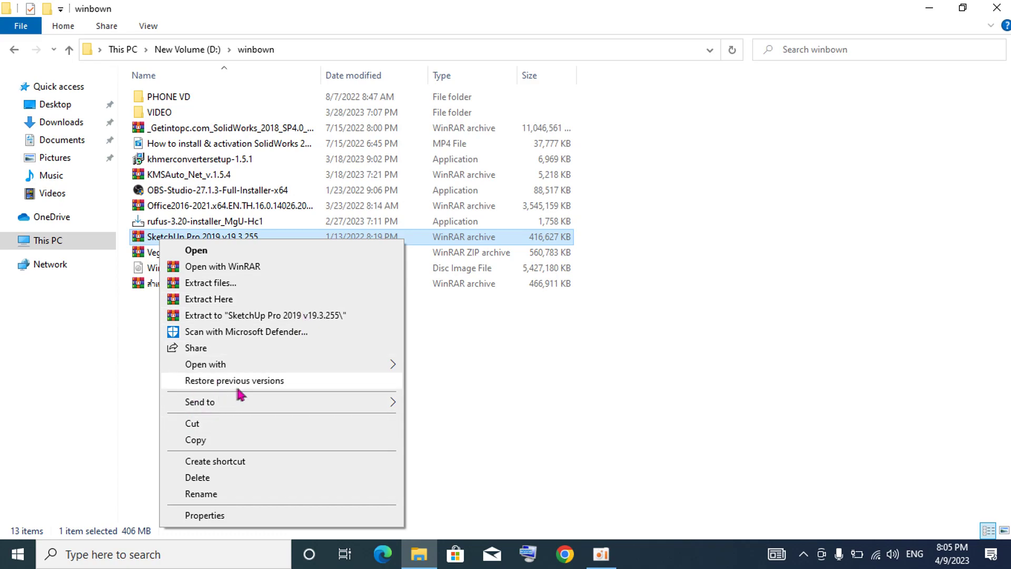
left_click(216, 445)
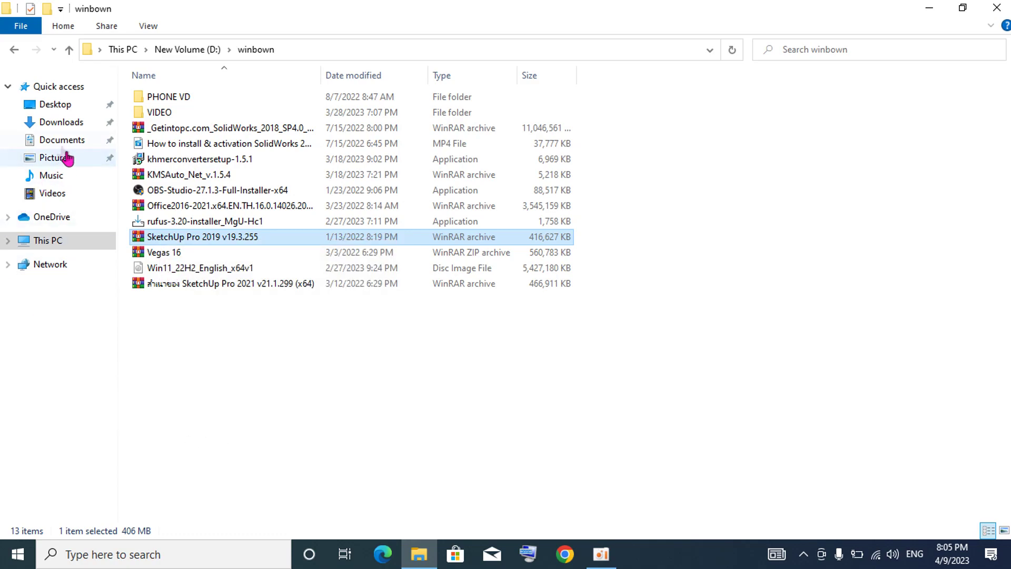
- Paste the SketchUp archive into Downloads and select the copy
left_click(58, 122)
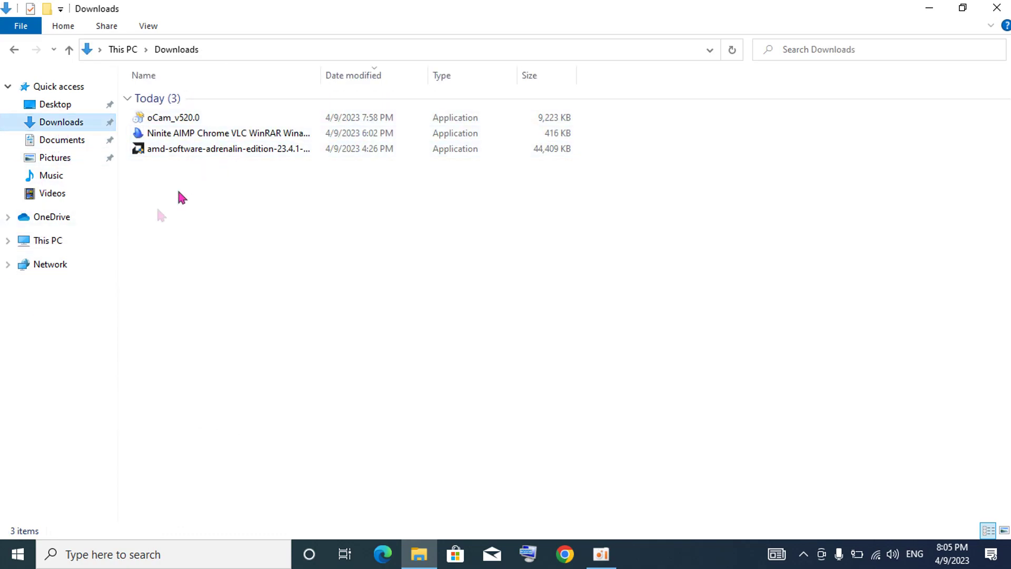
right_click(163, 216)
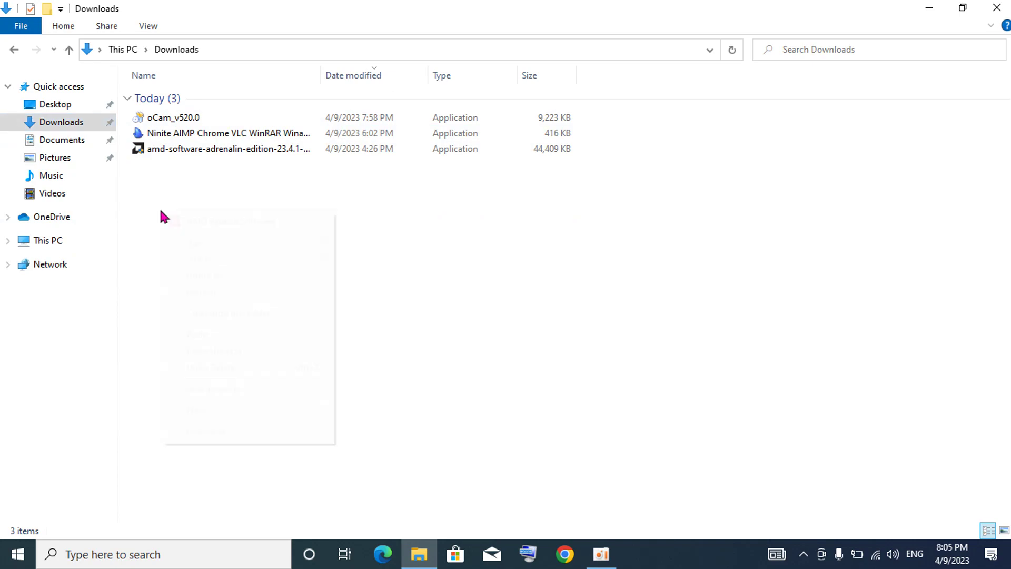
left_click(214, 336)
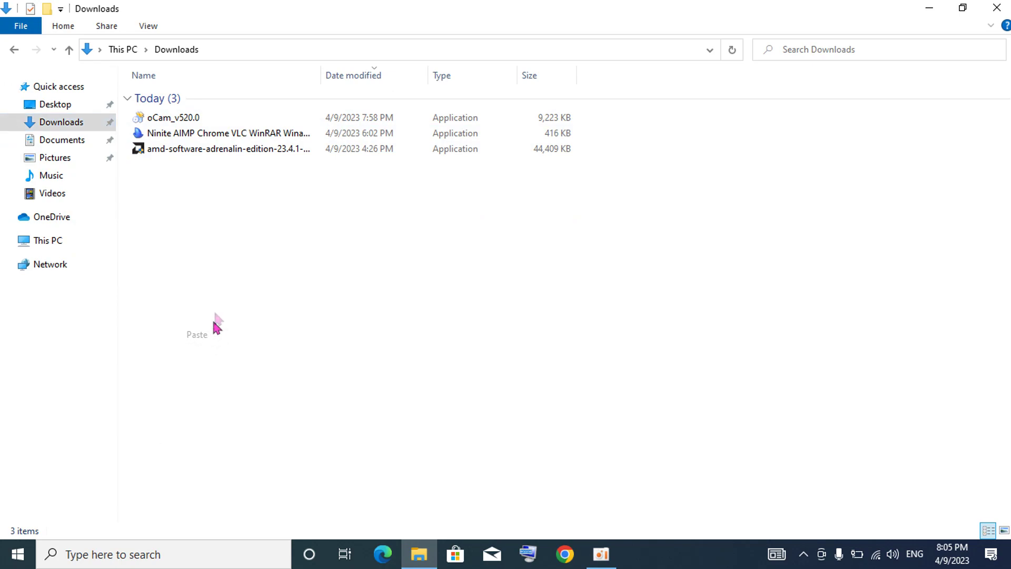
left_click(231, 274)
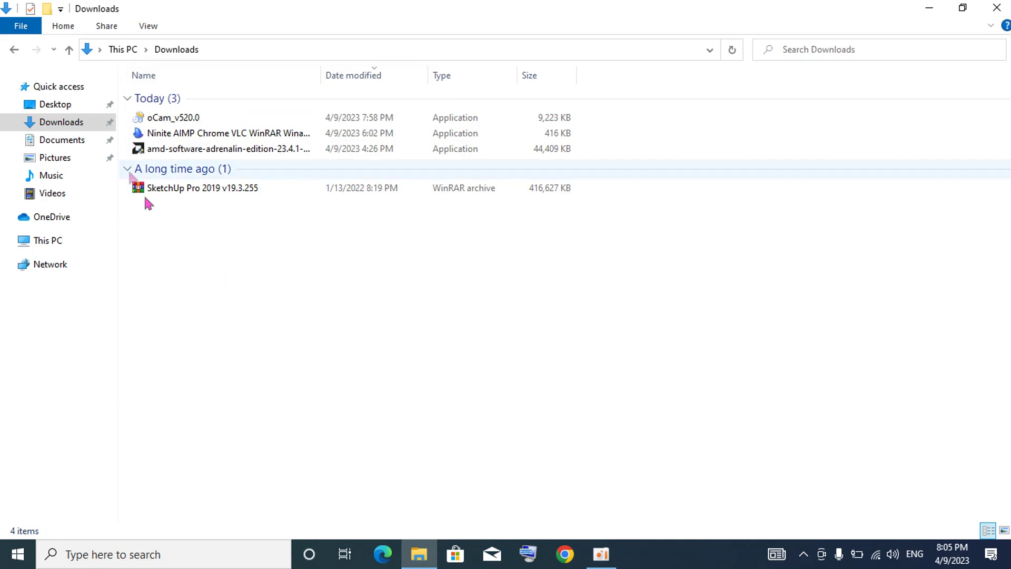
left_click(207, 195)
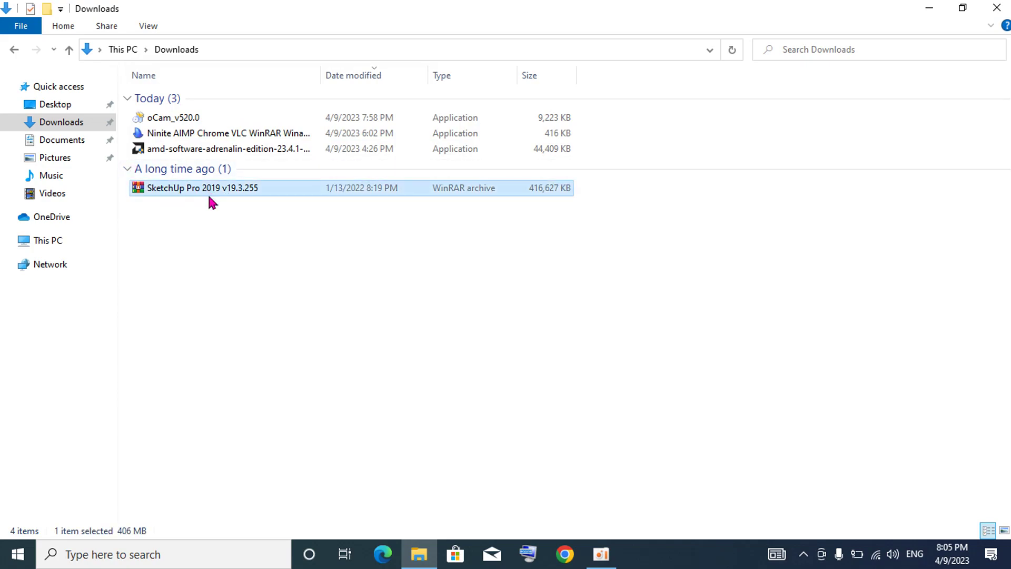
- Extract the archive in Downloads, then open the SketchUp Pro 2019 v19.3.255 folder and its Readme
mouse_move(202, 188)
right_click(232, 193)
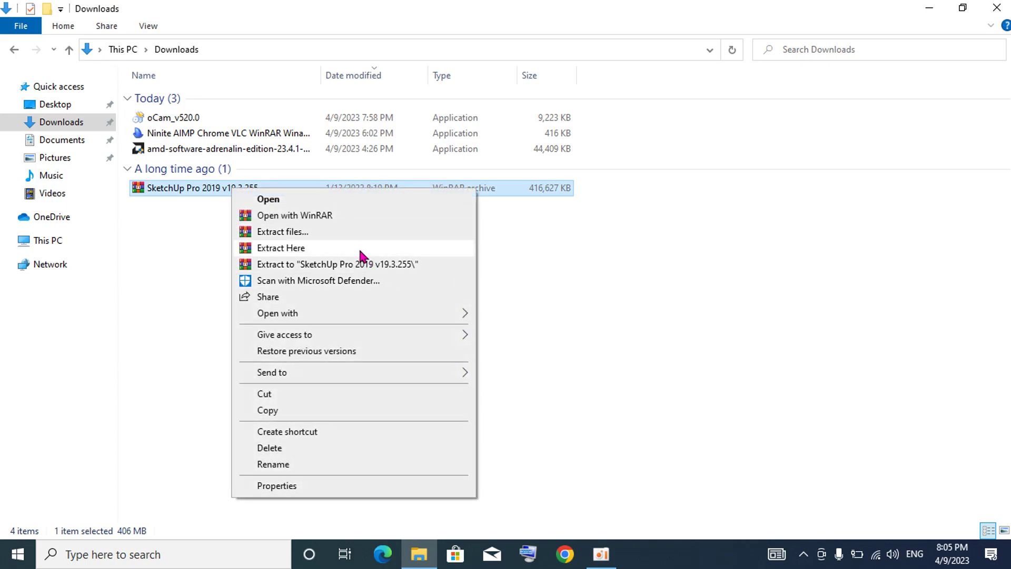
left_click(339, 251)
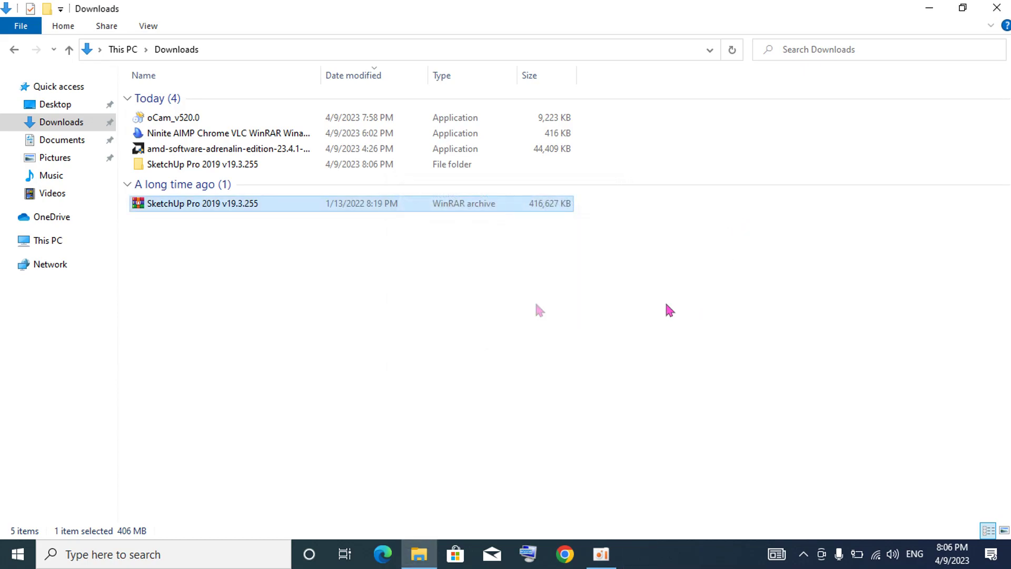
double_click(228, 165)
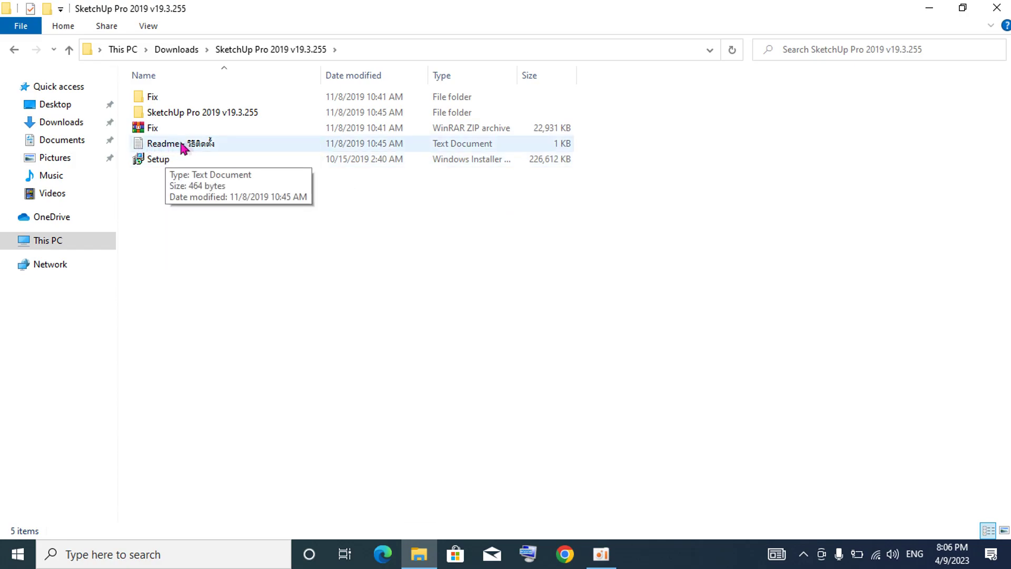
double_click(171, 146)
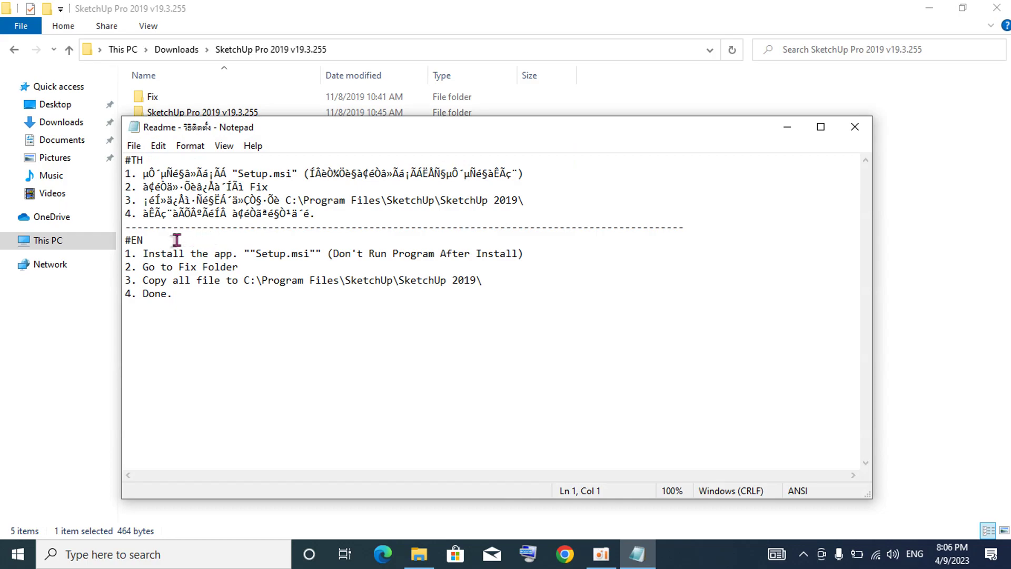
- Highlight the first English install step and the Setup.msi line, then minimize the Readme
left_click(145, 253)
left_click_drag(145, 254, 524, 254)
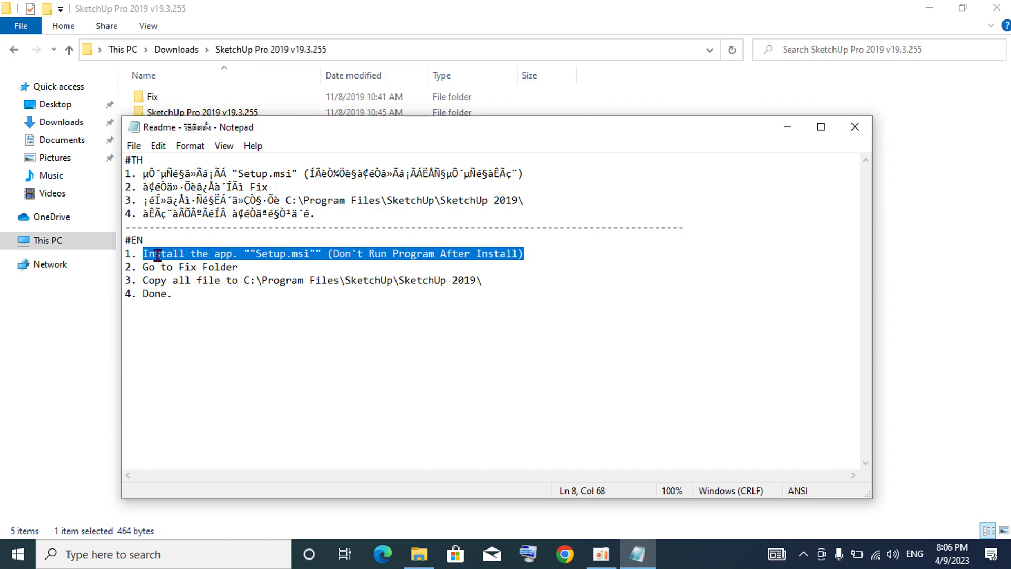
left_click_drag(158, 254, 537, 252)
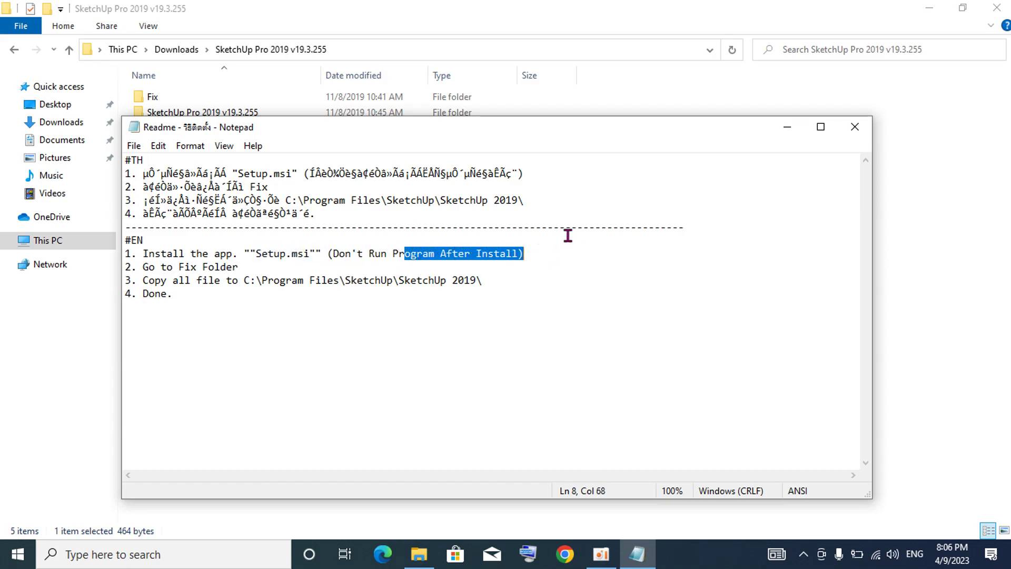
left_click(788, 129)
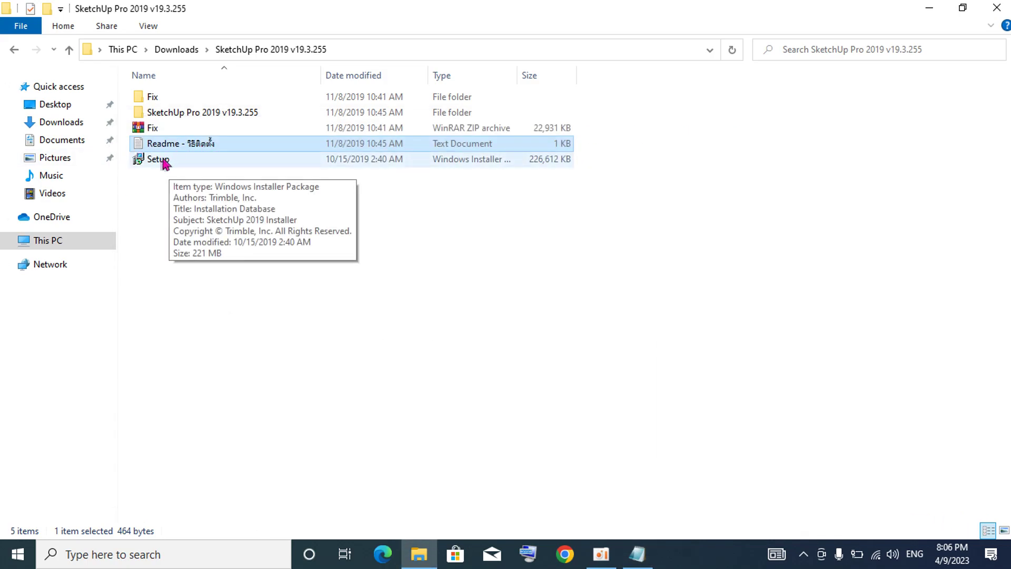
- Install SketchUp Pro 2019 (64-bit) into C:\Program Files\SketchUp\SketchUp 2019\ and finish Setup
left_click(161, 161)
right_click(162, 160)
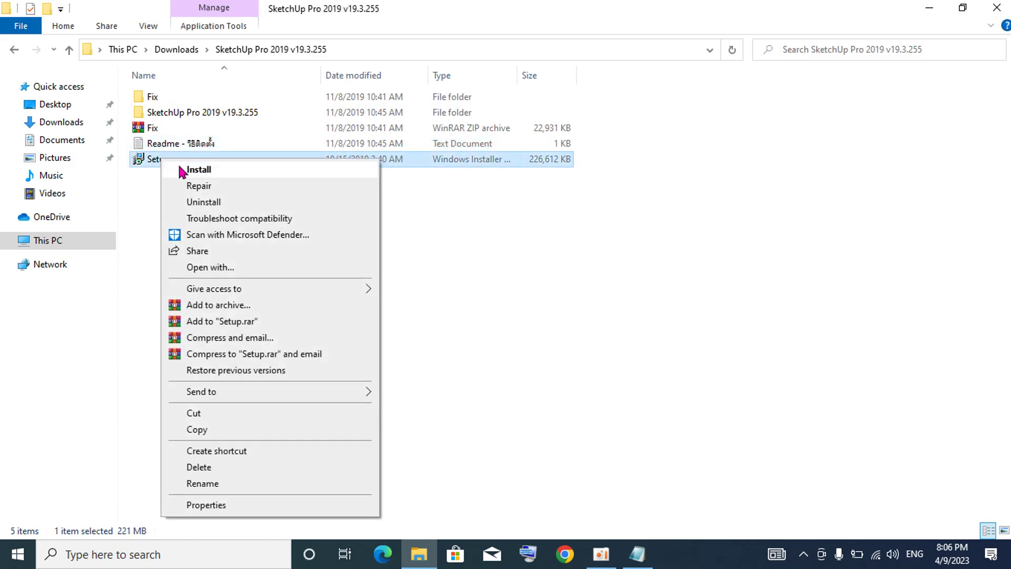
double_click(148, 161)
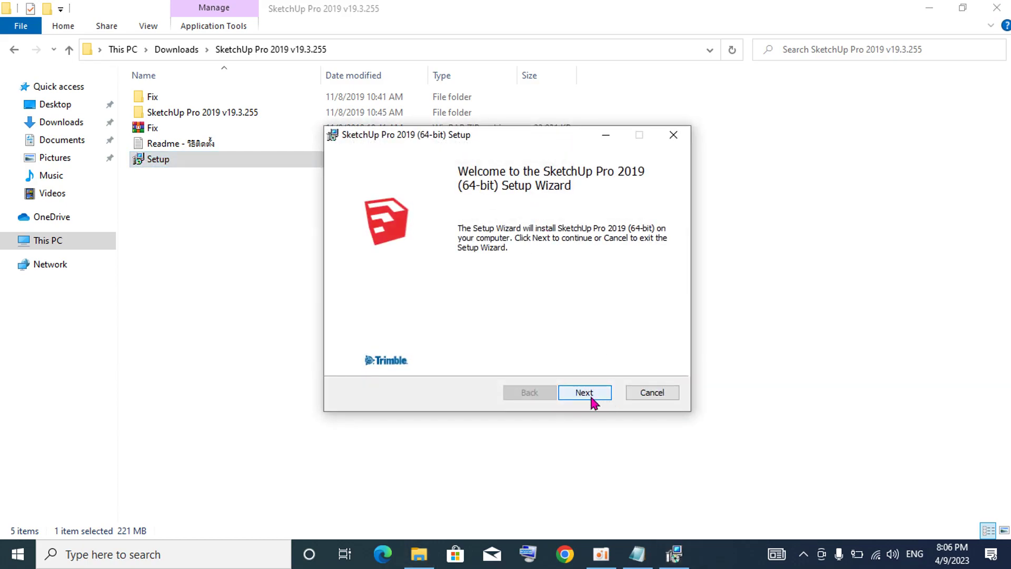
left_click(585, 393)
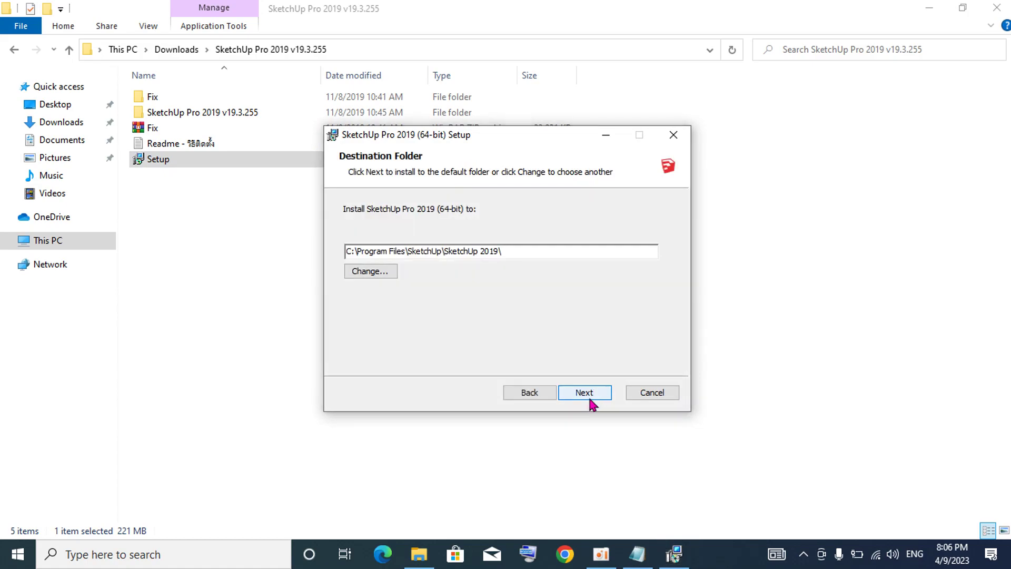
left_click(585, 393)
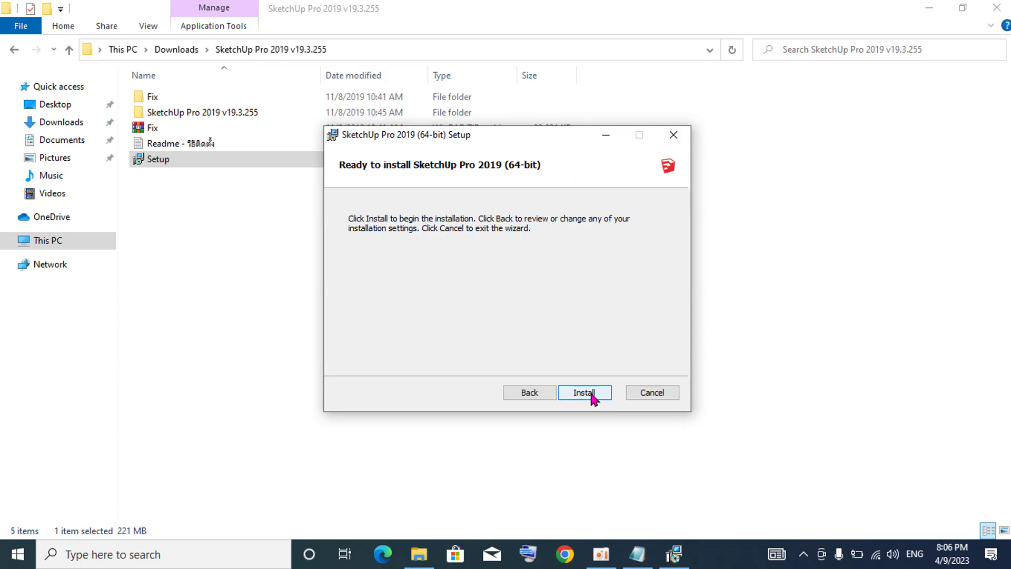
left_click(585, 393)
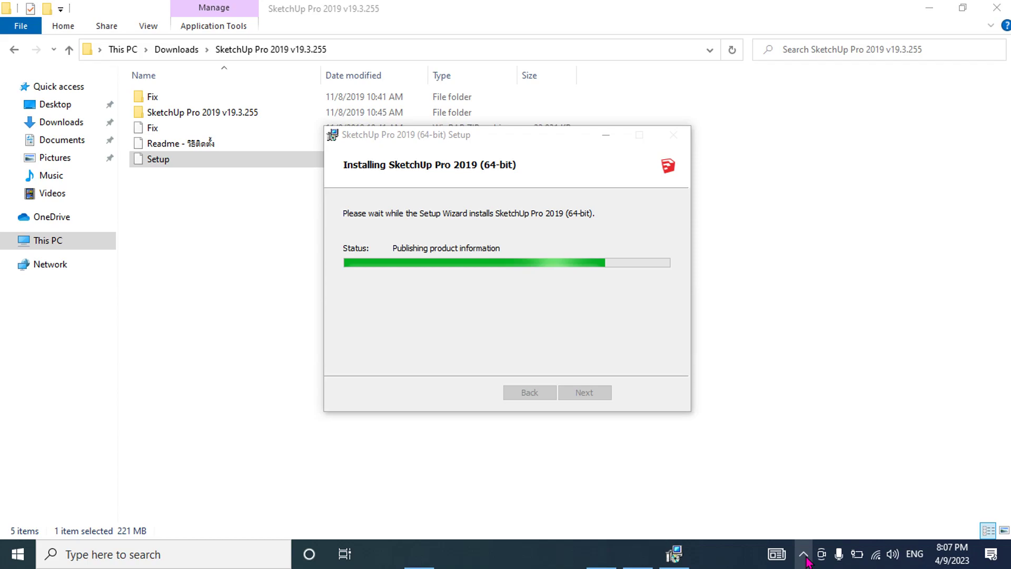
left_click(805, 558)
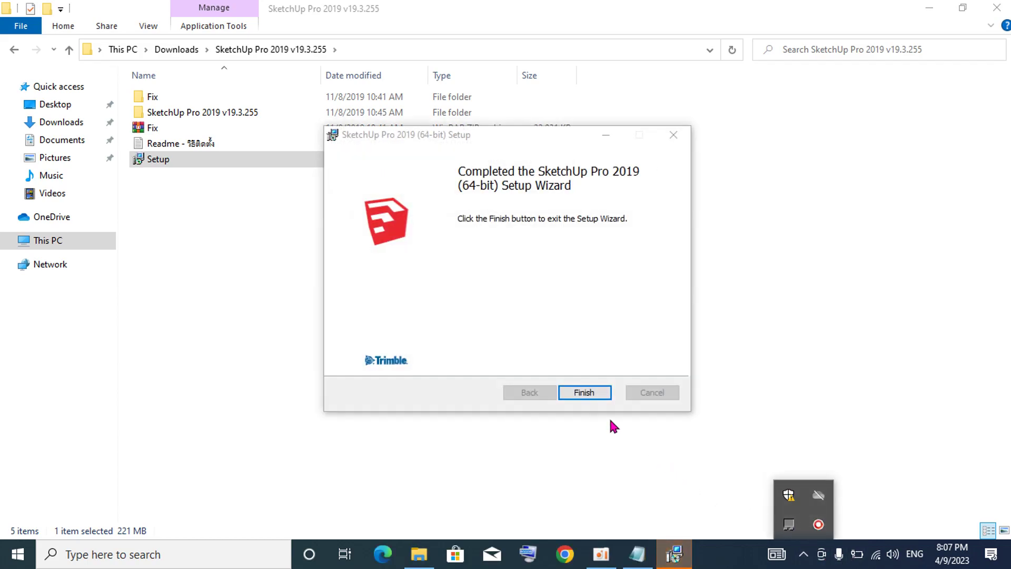
left_click(579, 393)
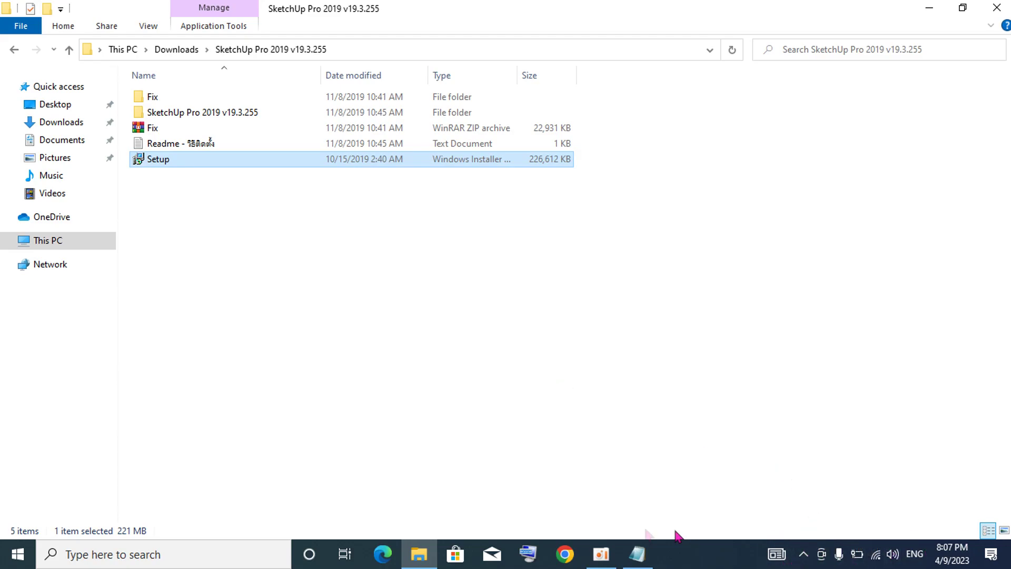
- Open Windows Security's virus protection settings, dismissing the OneDrive file-recovery prompt
left_click(806, 557)
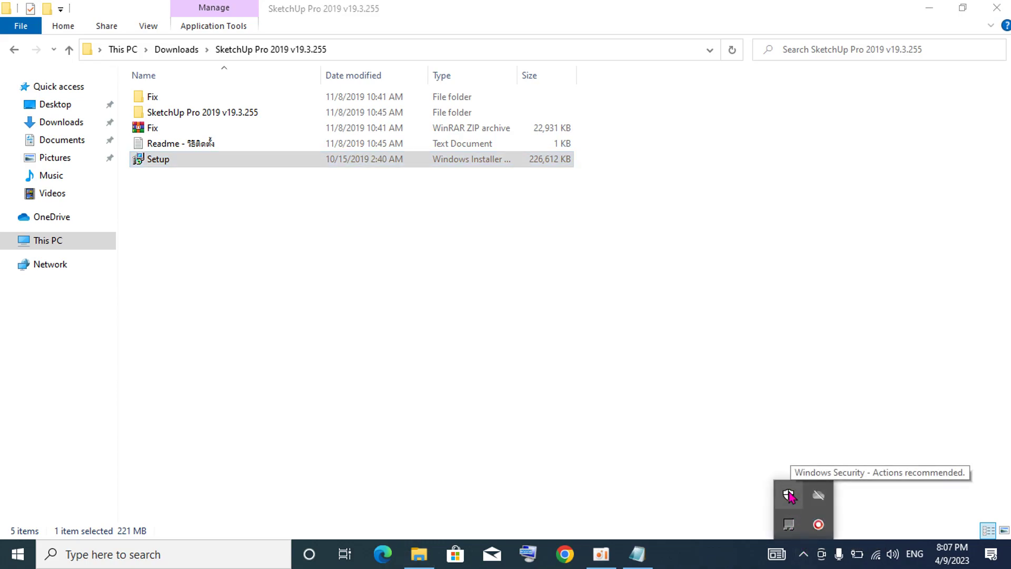
left_click(790, 496)
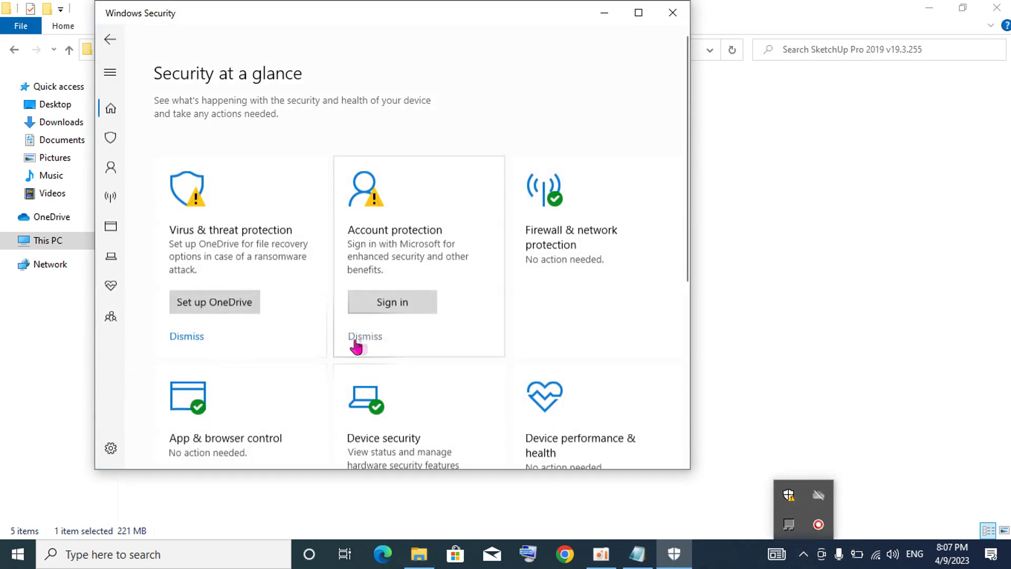
left_click(218, 303)
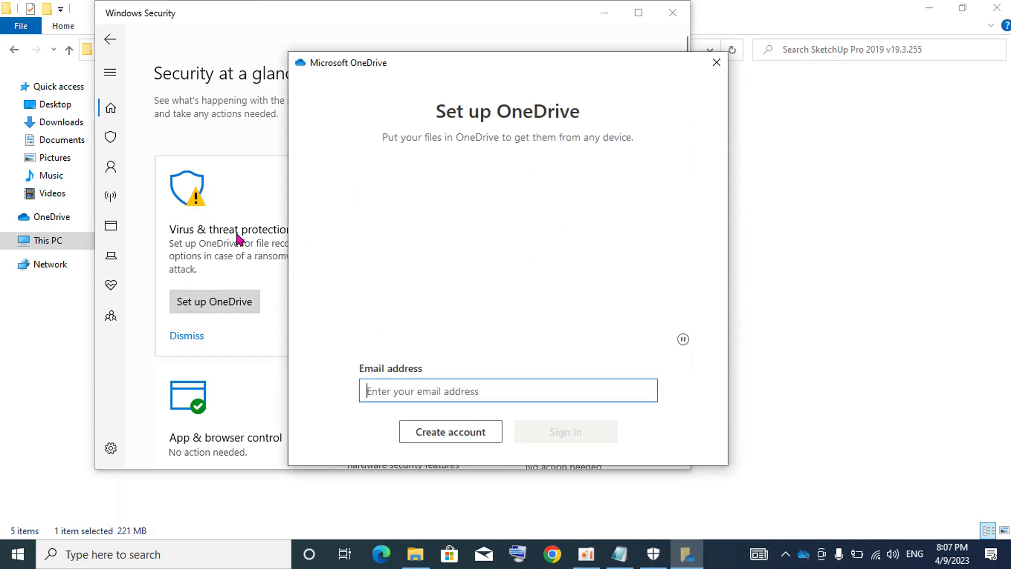
left_click(721, 68)
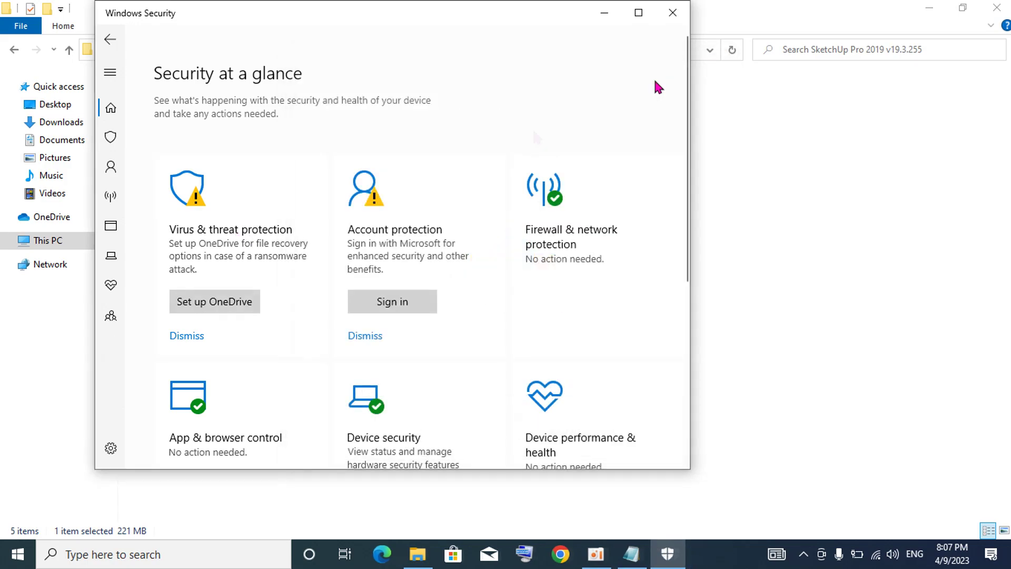
left_click(210, 229)
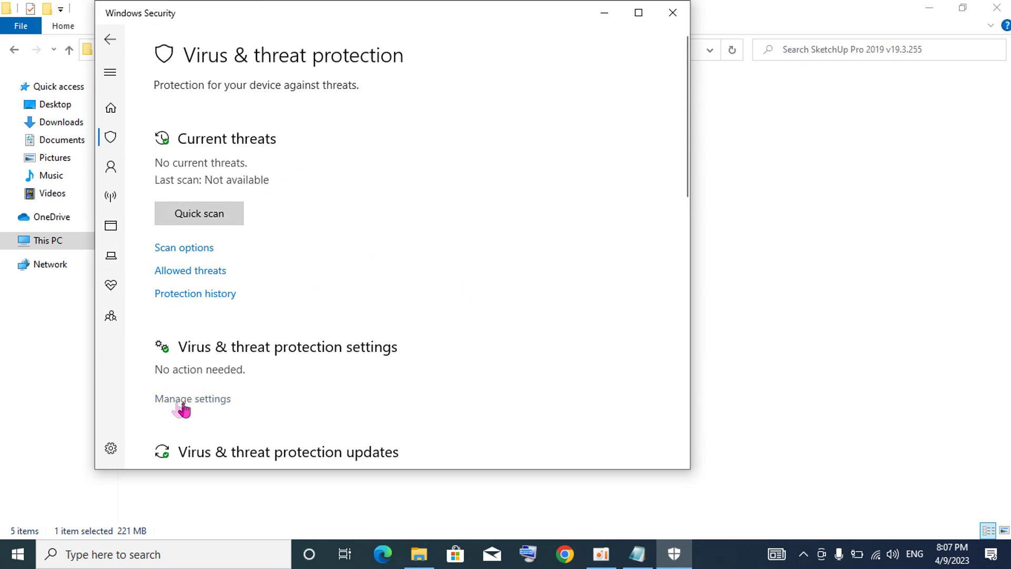
left_click(221, 406)
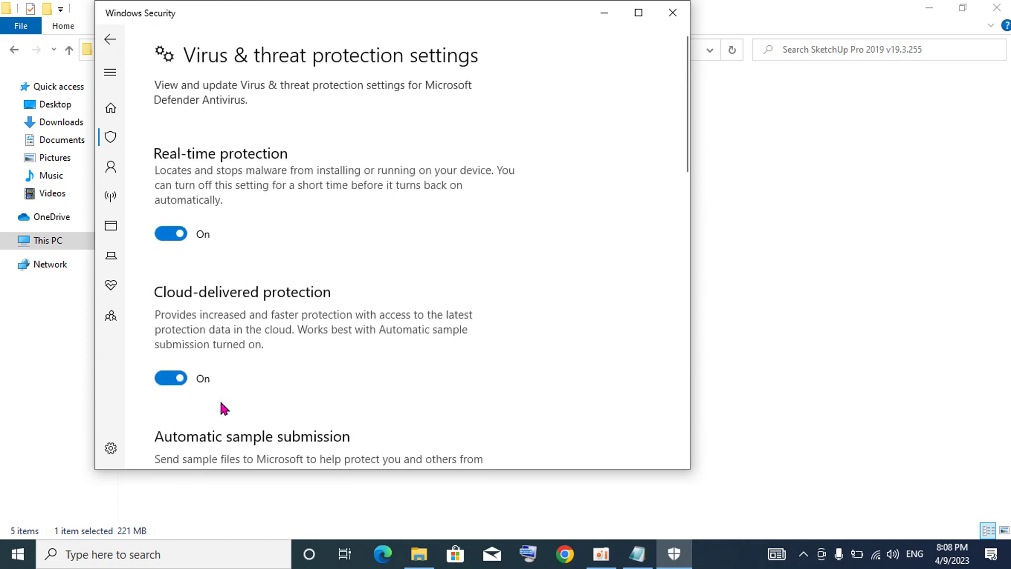
- Switch off real-time, cloud-delivered, sample submission and tamper protection, then close Windows Security
left_click(181, 237)
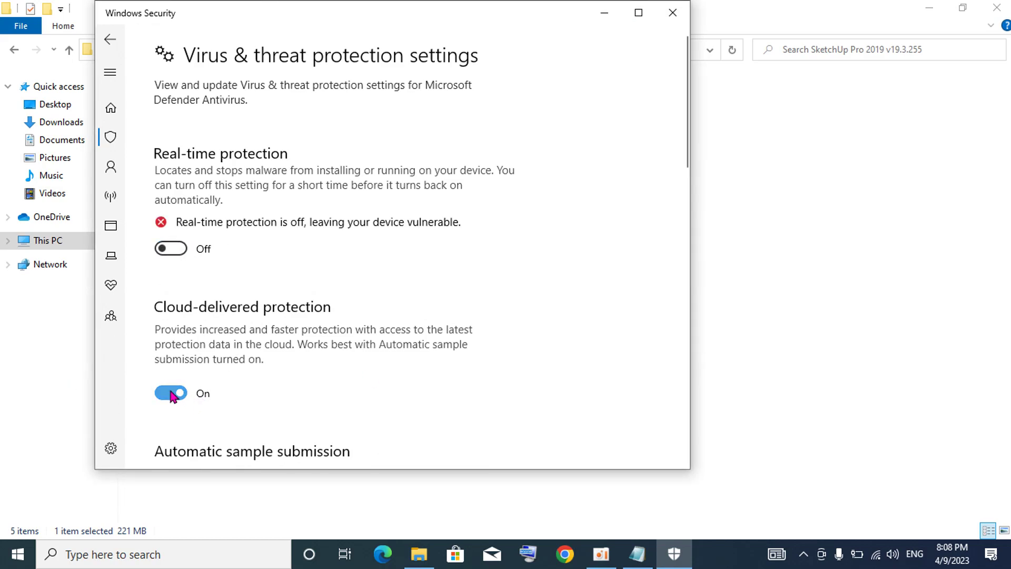
left_click(171, 393)
scroll(231, 353, "down", 3)
left_click(171, 364)
scroll(211, 358, "down", 5)
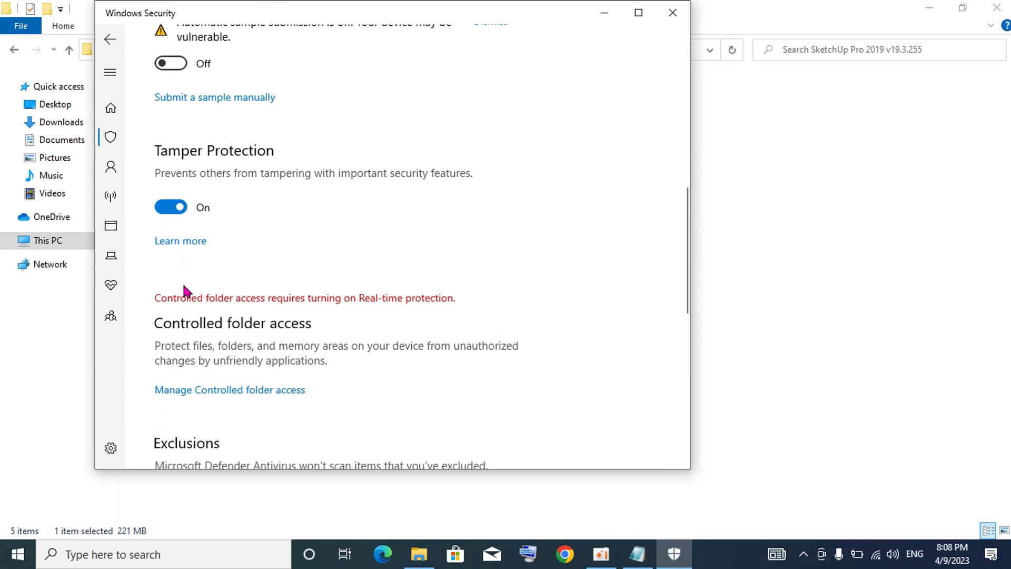
left_click(170, 206)
left_click(674, 14)
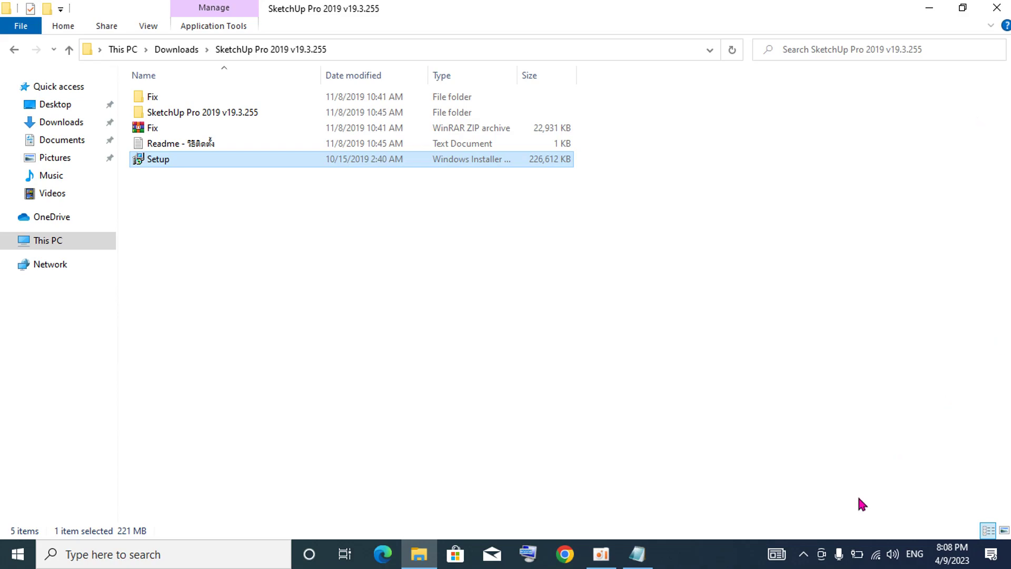
left_click(876, 553)
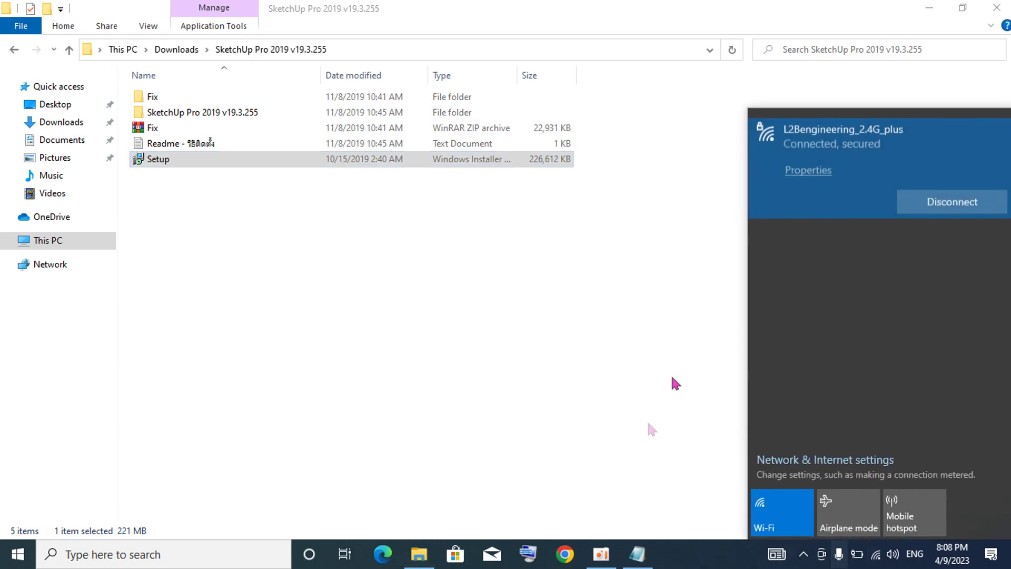
- Turn Wi-Fi off and open Windows Settings from the Start menu
left_click(788, 530)
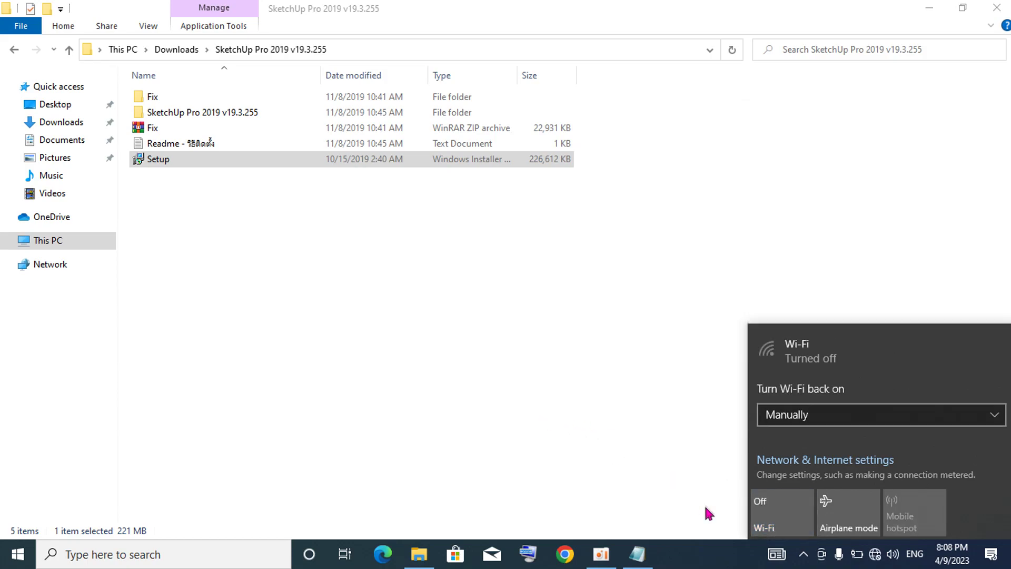
left_click(714, 557)
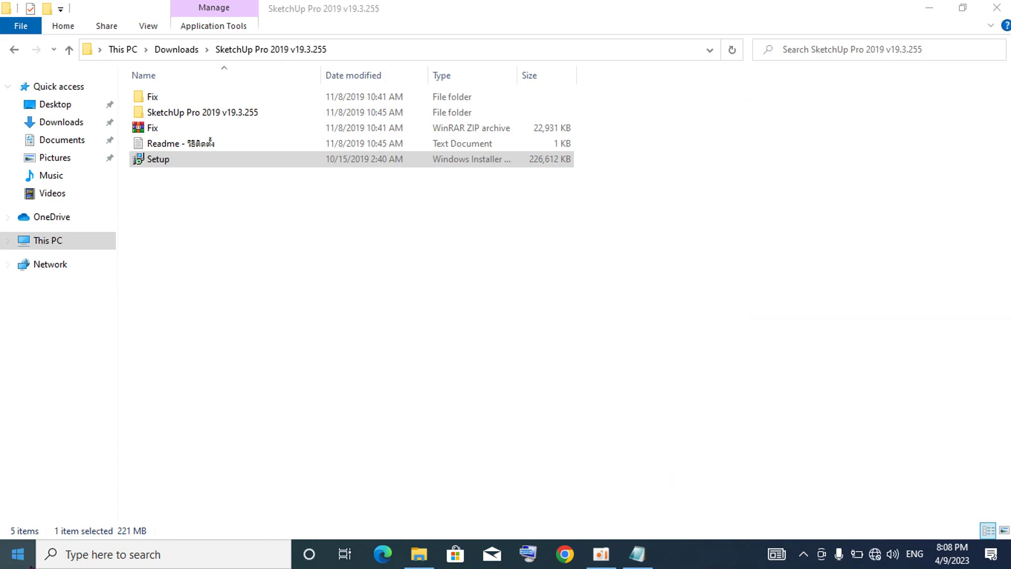
left_click(21, 561)
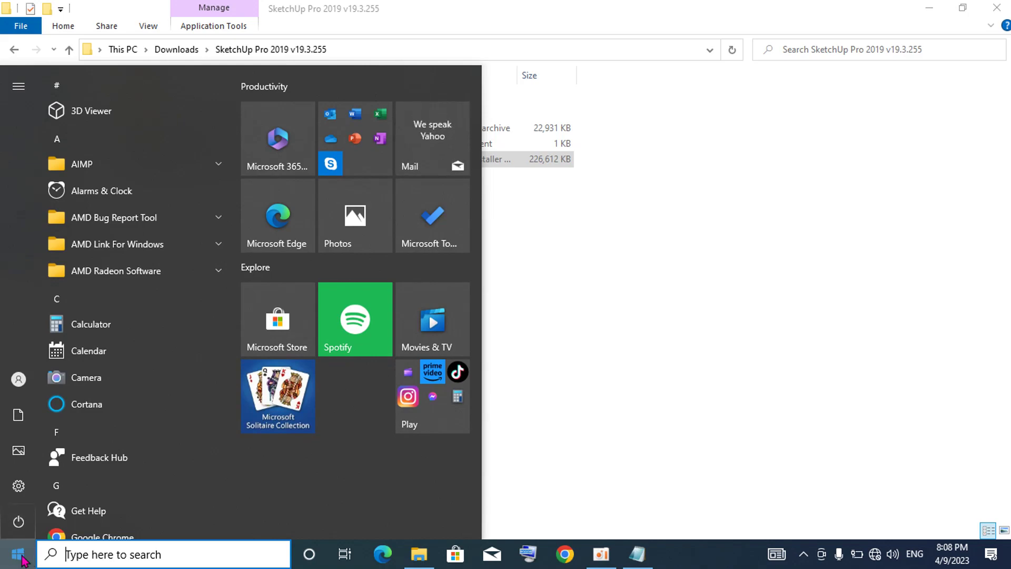
left_click(21, 558)
mouse_move(18, 485)
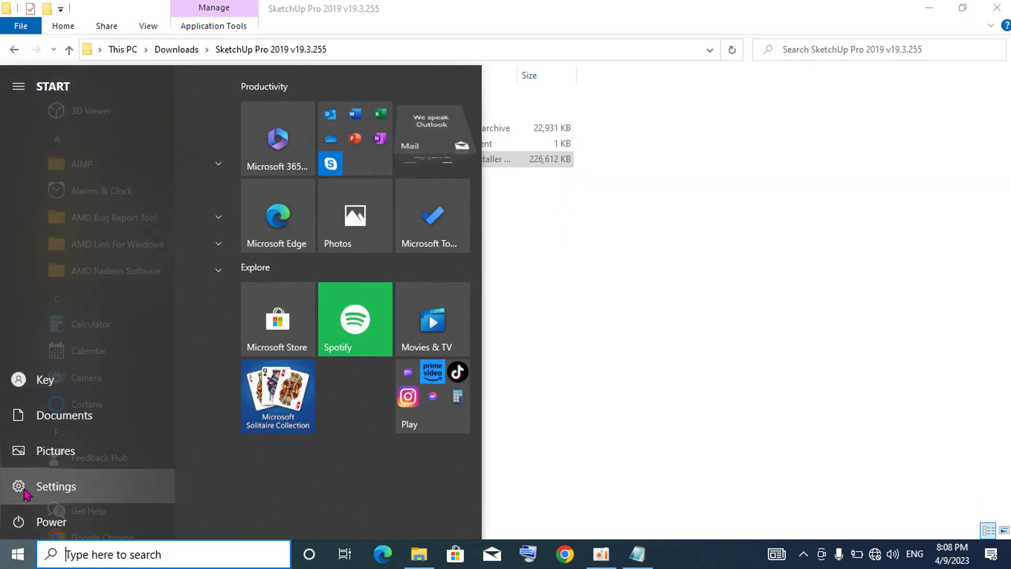
left_click(23, 489)
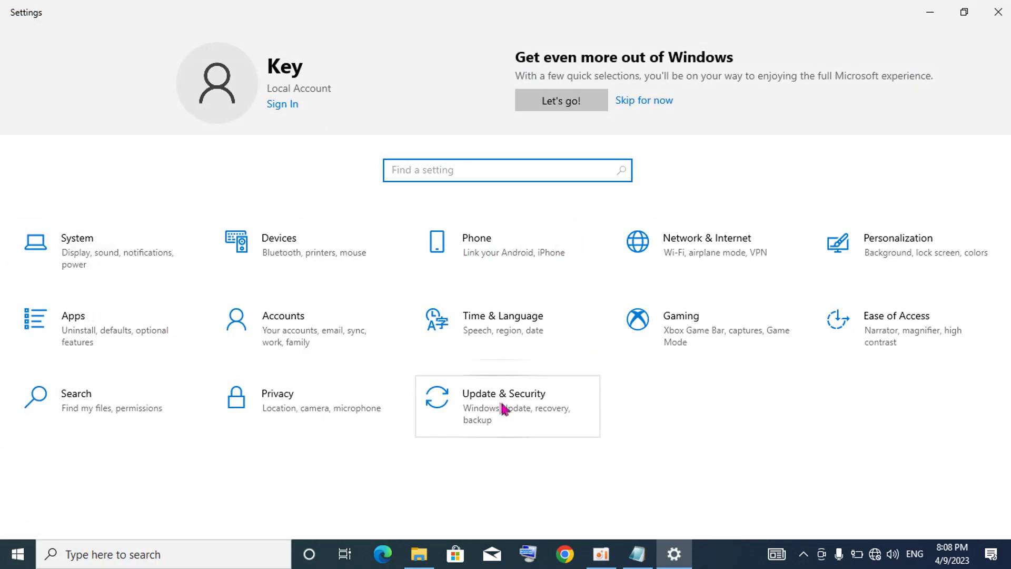
- Verify via Update & Security that cloud protection and sample submission are off, then close both windows
left_click(519, 400)
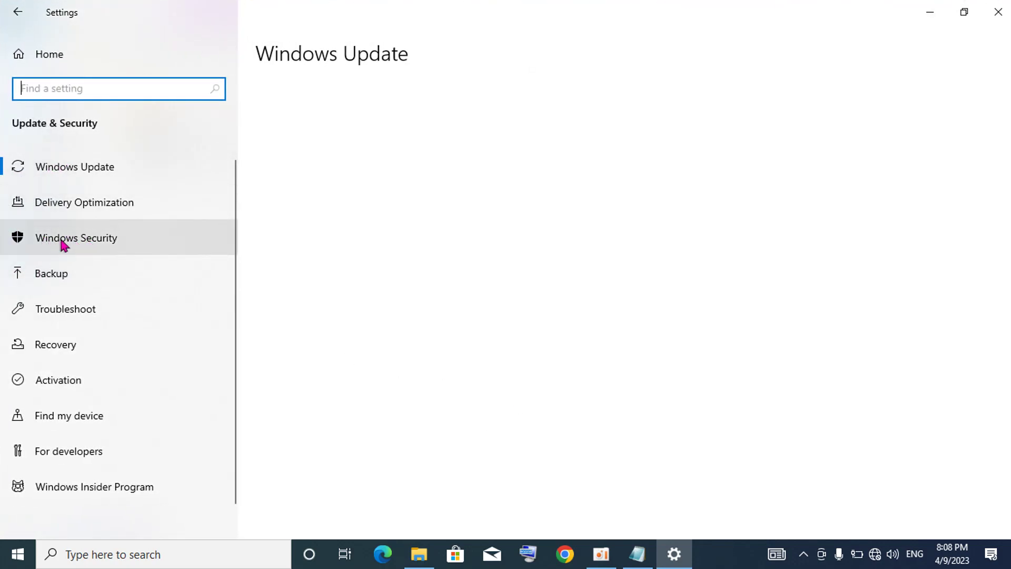
left_click(108, 243)
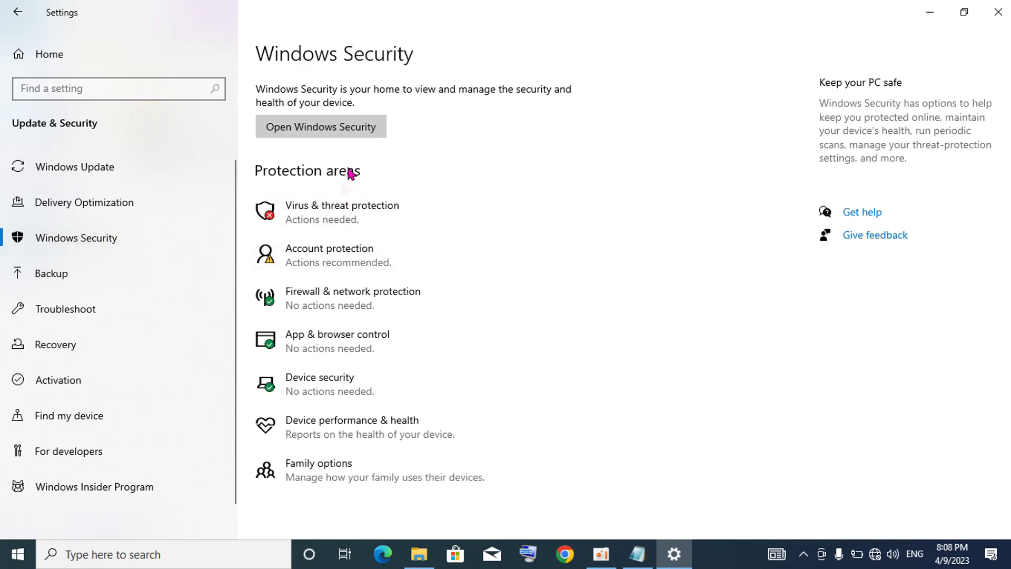
left_click(324, 211)
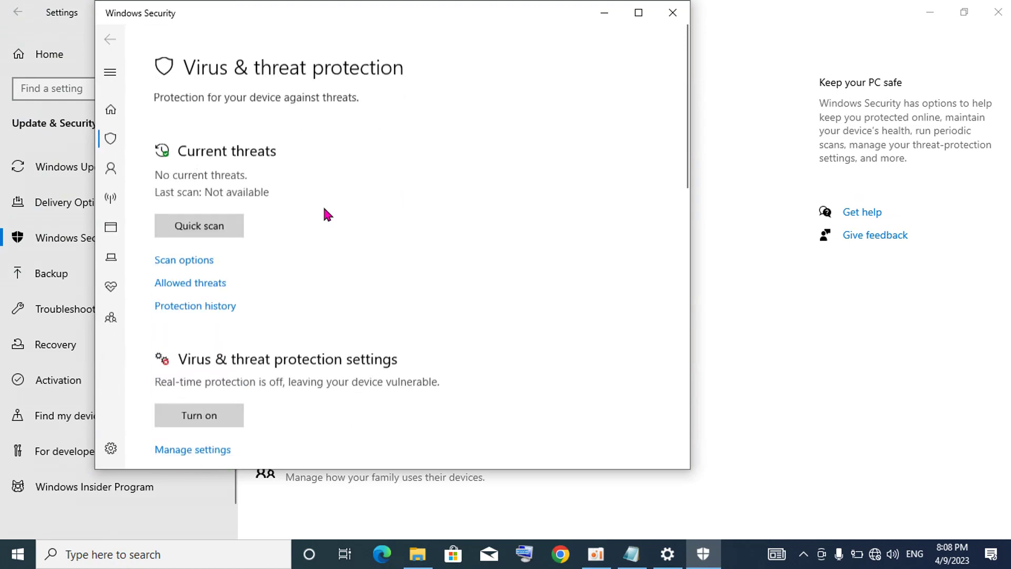
scroll(229, 285, "down", 2)
scroll(229, 285, "down", 2)
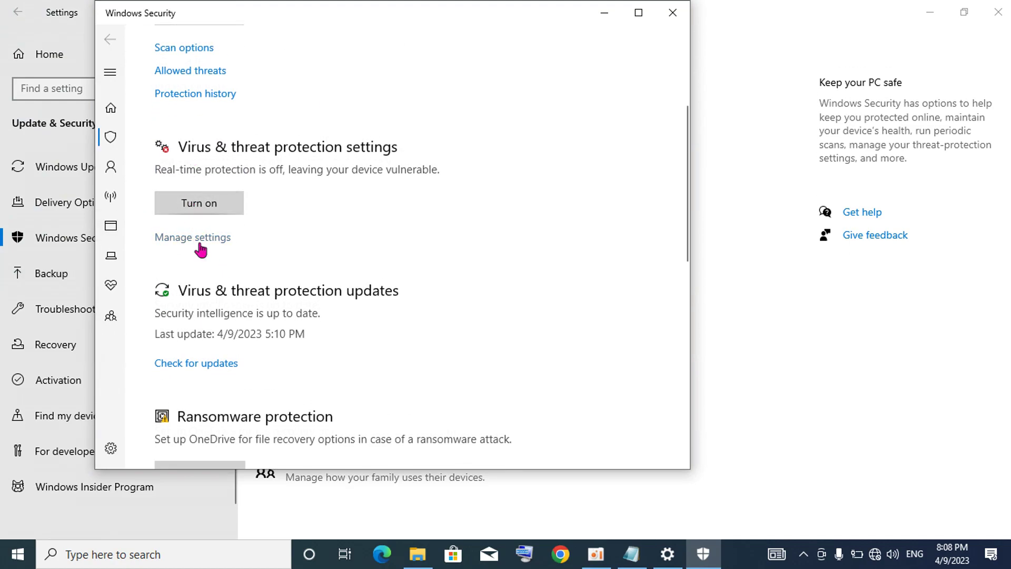
left_click(199, 240)
scroll(211, 338, "down", 5)
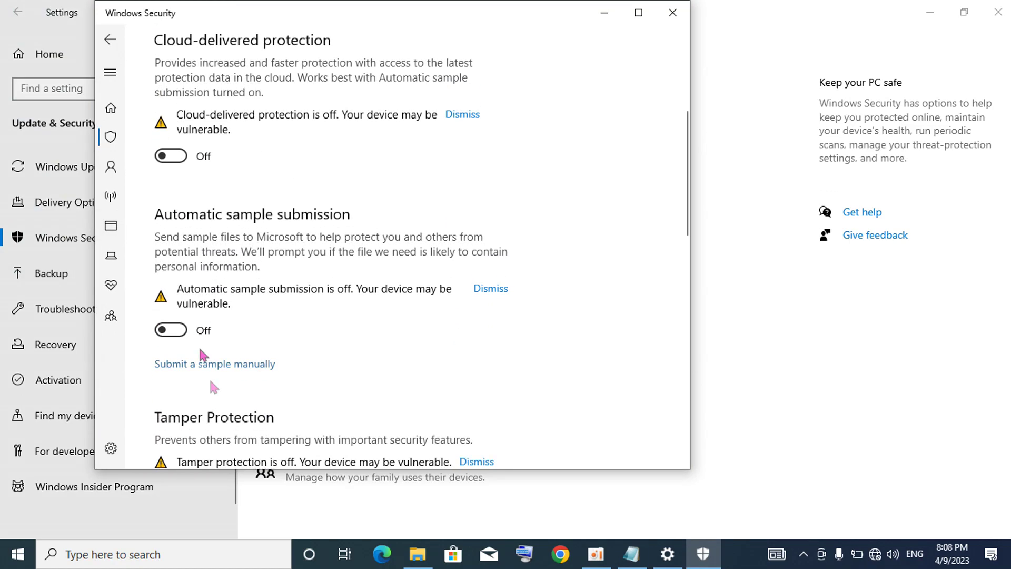
left_click(672, 12)
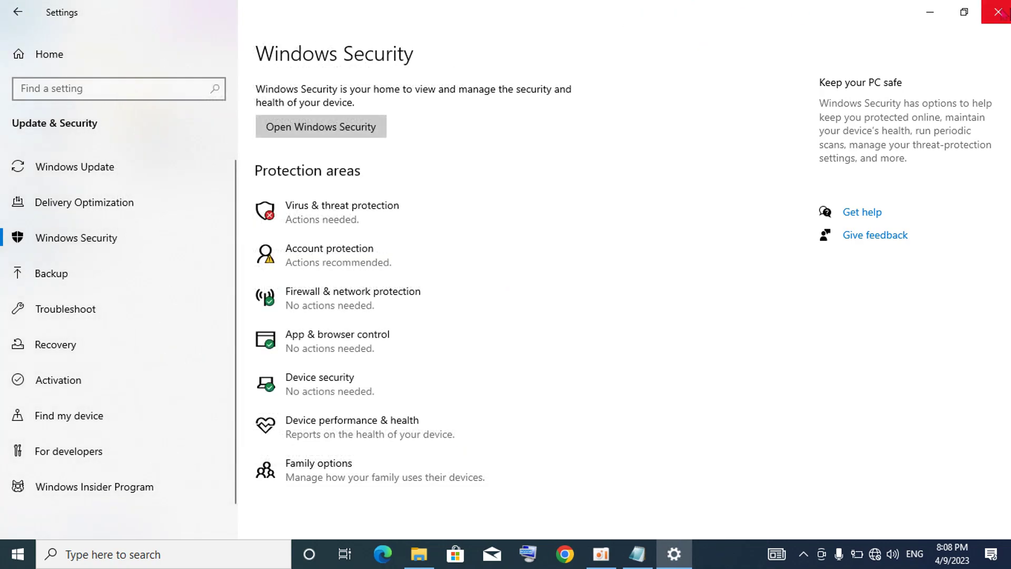
left_click(998, 12)
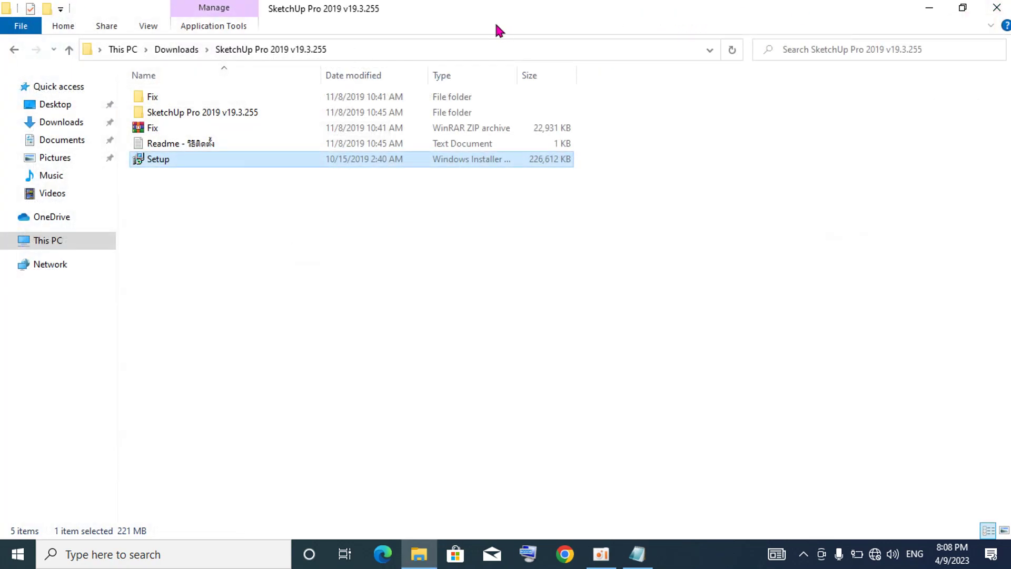
- Shrink the Explorer window, move it right, briefly select the desktop shortcuts, and open the Readme
left_click(963, 8)
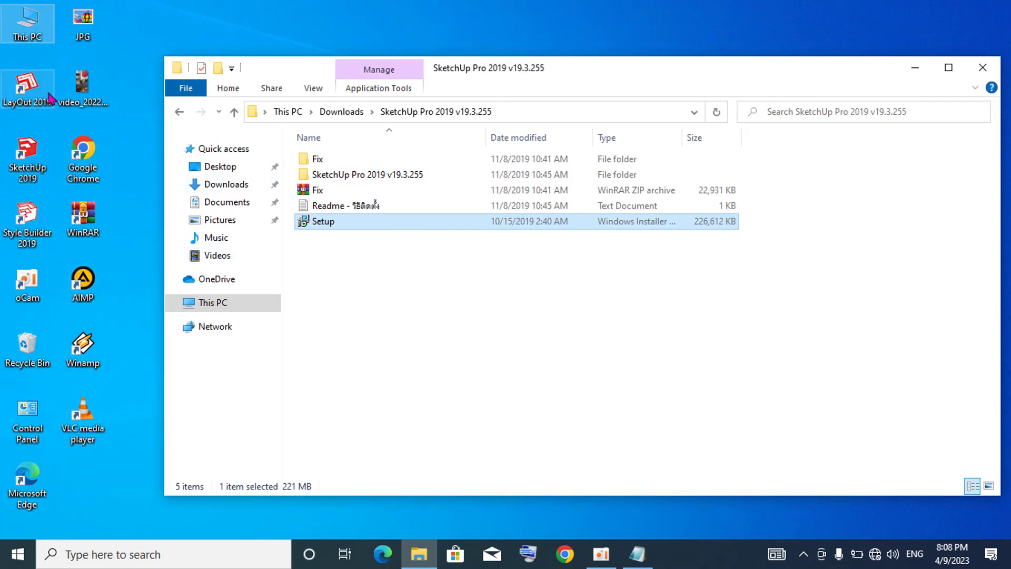
left_click_drag(268, 63, 384, 53)
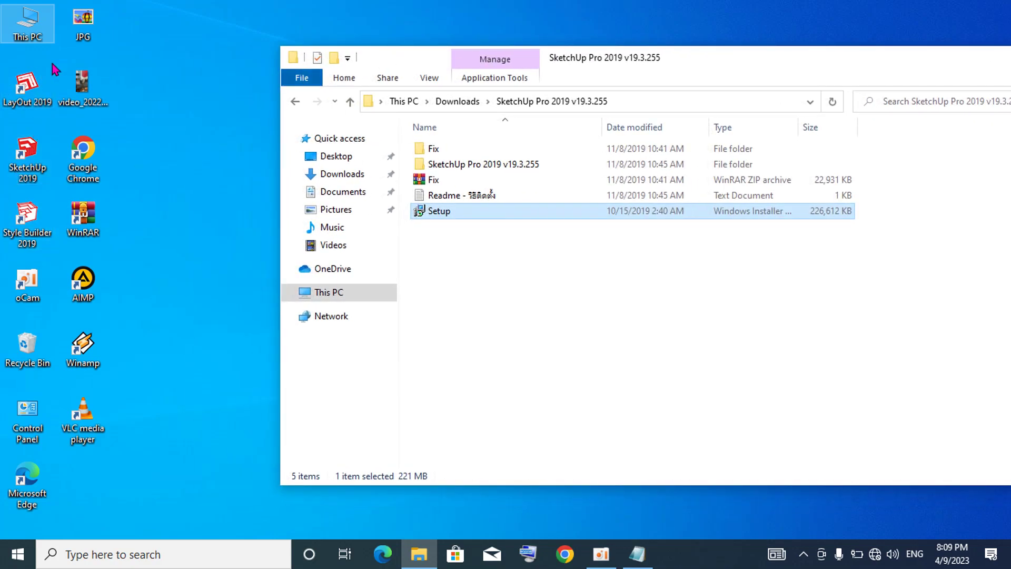
mouse_move(51, 67)
left_mouse_down()
mouse_move(11, 196)
mouse_move(18, 248)
mouse_move(209, 363)
mouse_move(199, 477)
left_mouse_up()
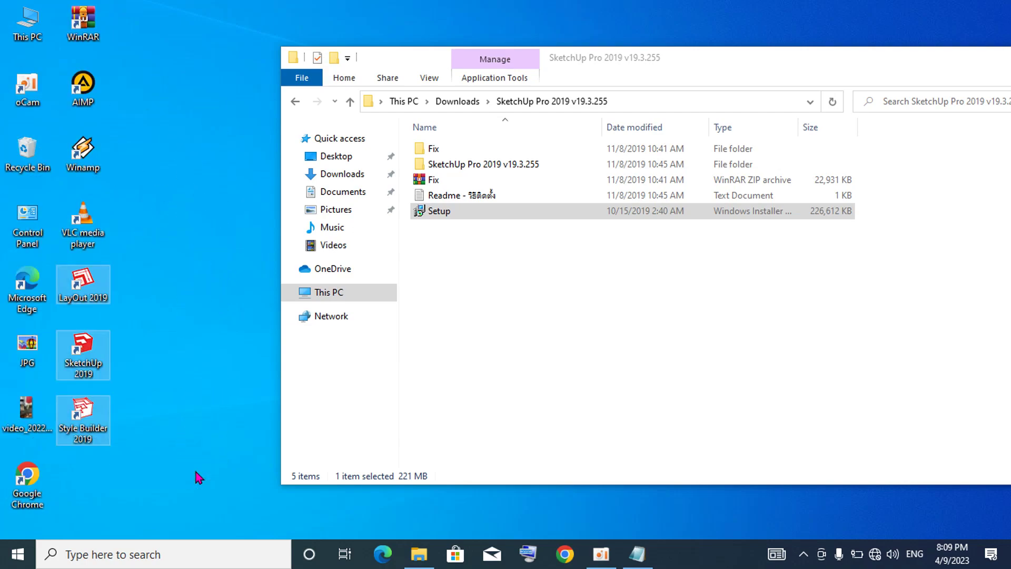
left_click(175, 315)
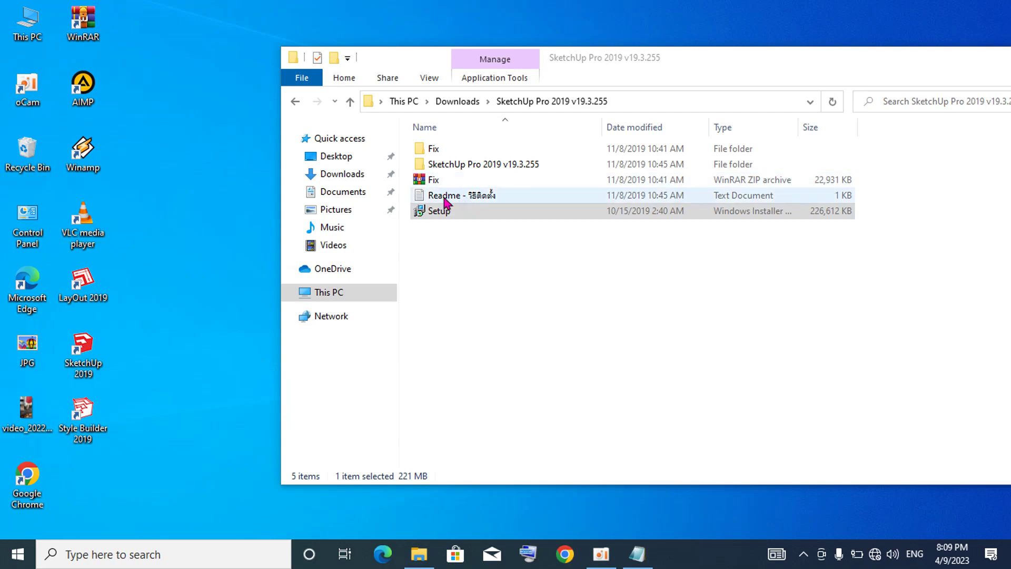
double_click(440, 196)
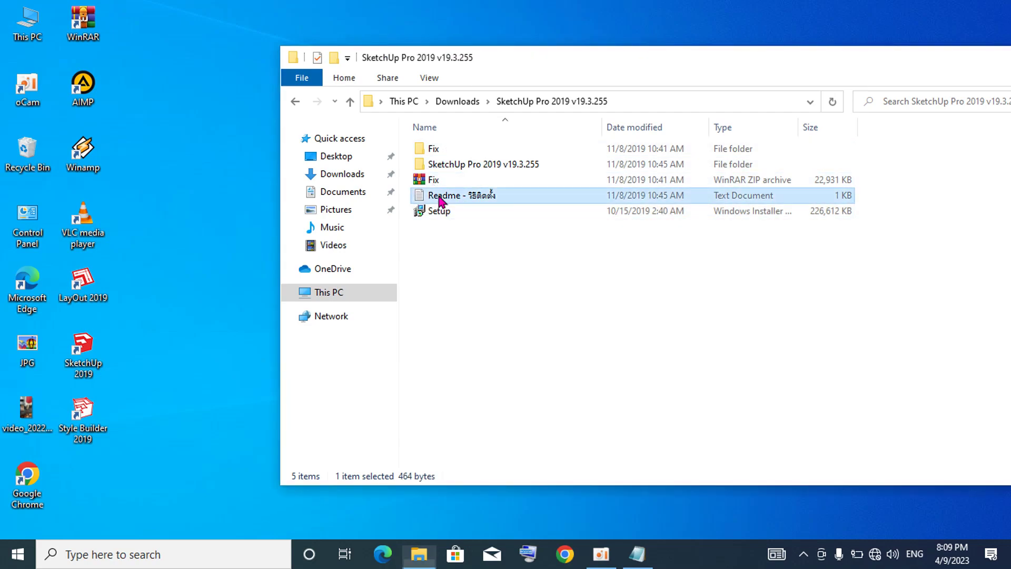
- Highlight the Readme steps: Go to Fix Folder, Copy to the install path, Done; then close Notepad
left_click_drag(87, 214, 487, 215)
left_click(505, 216)
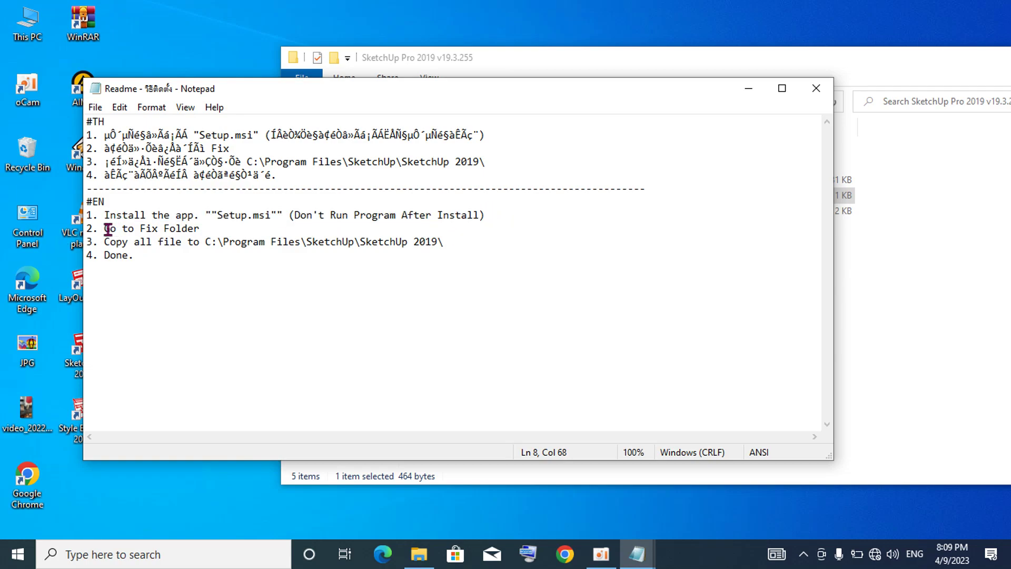
left_click_drag(130, 229, 162, 230)
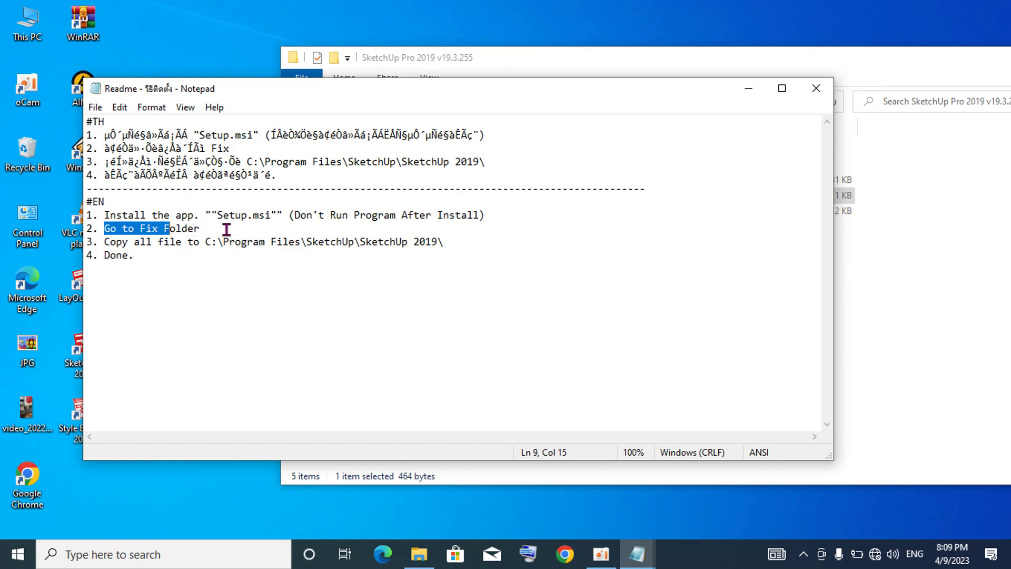
left_click(203, 228)
left_click_drag(202, 228, 164, 230)
left_click(176, 263)
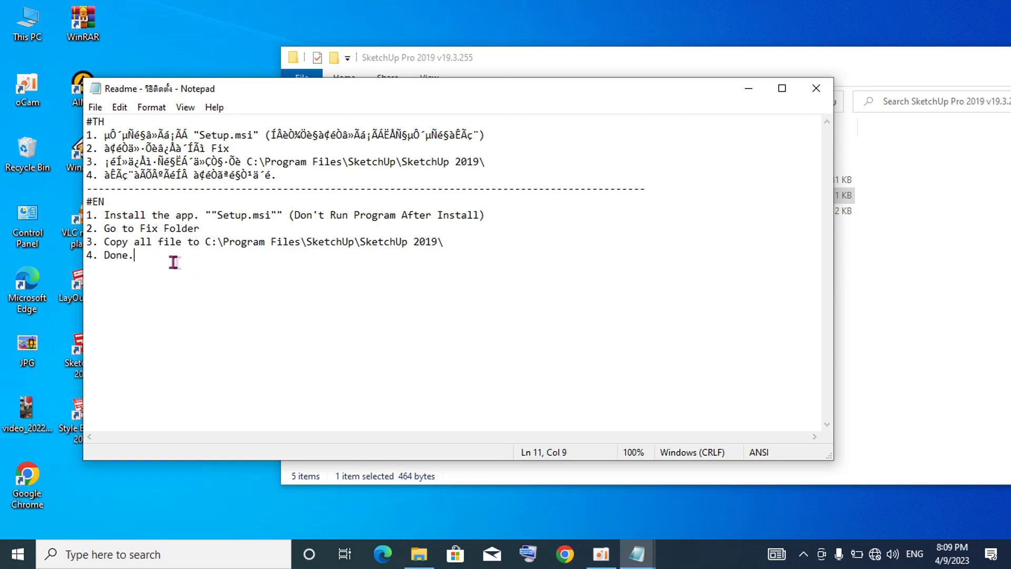
left_click_drag(104, 242, 135, 242)
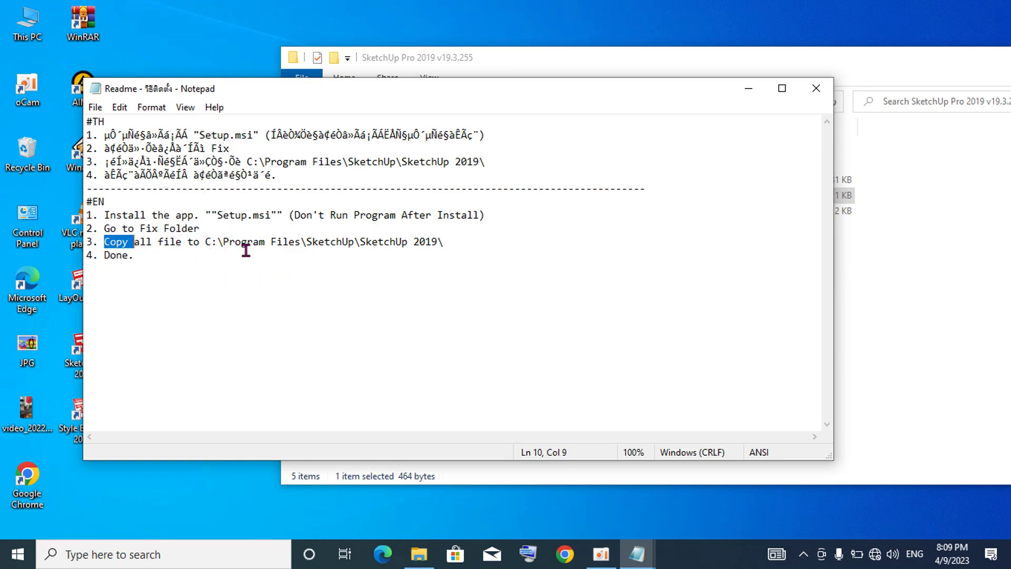
left_click_drag(211, 242, 410, 241)
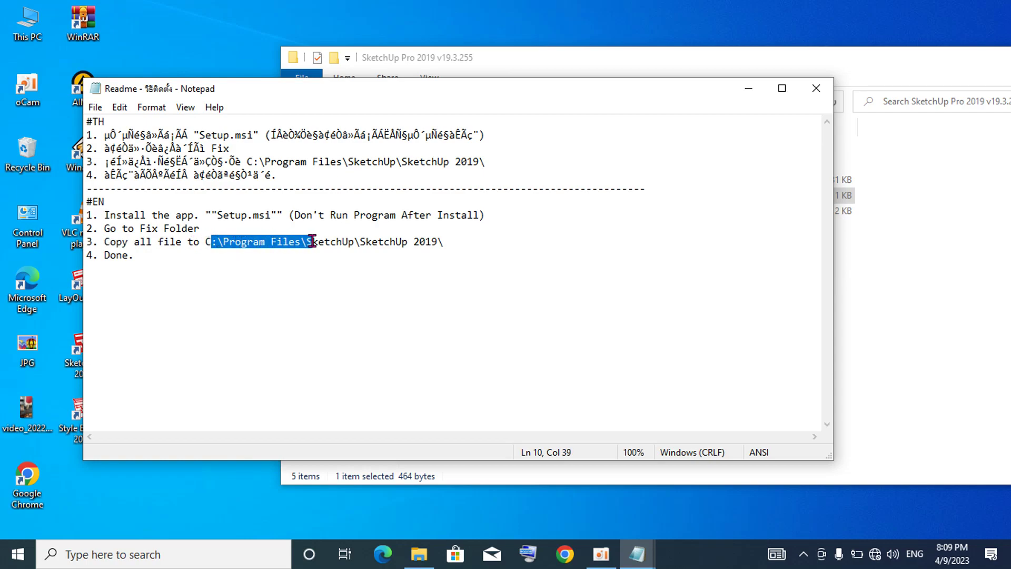
left_click_drag(418, 243, 438, 244)
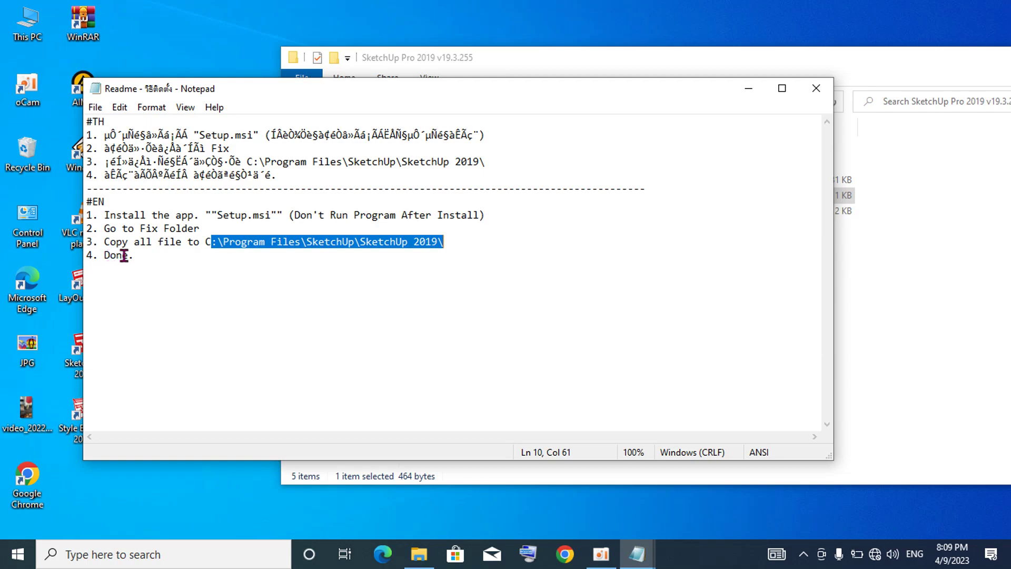
left_click_drag(100, 258, 136, 256)
left_click(168, 285)
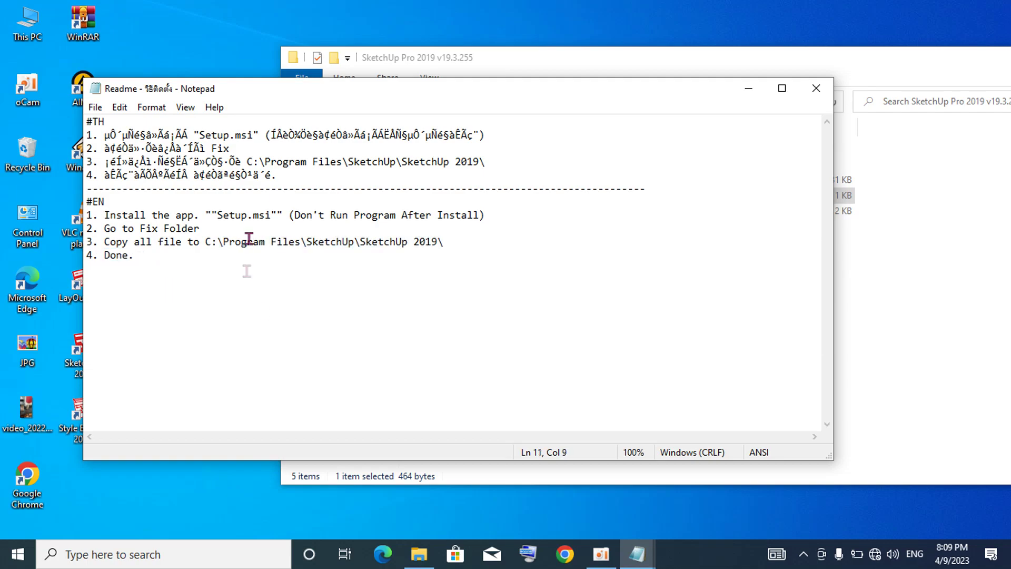
left_click(816, 89)
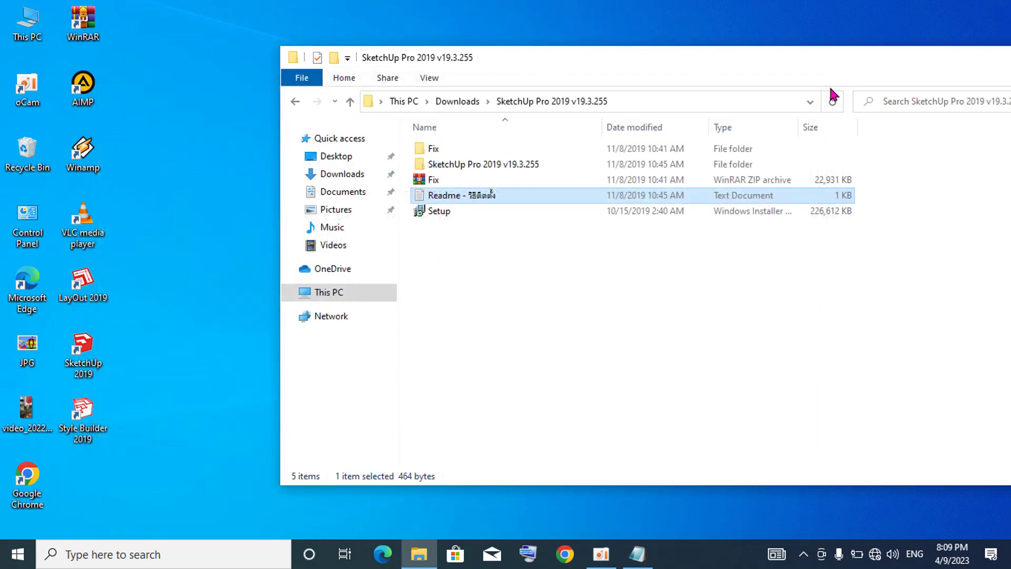
- Open the Fix folder and copy the SketchUp application file
left_click(437, 150)
double_click(437, 150)
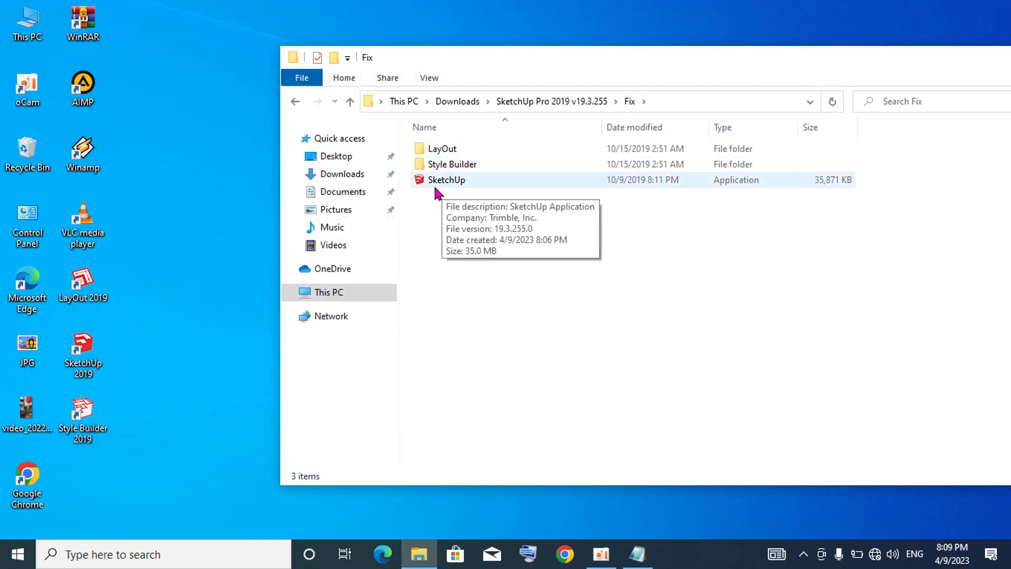
left_click(449, 186)
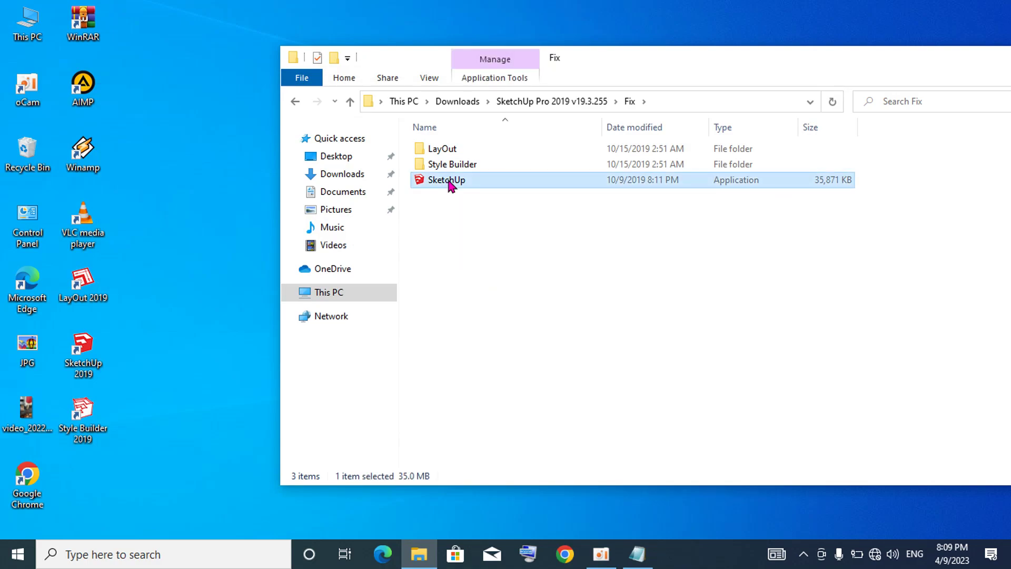
right_click(449, 185)
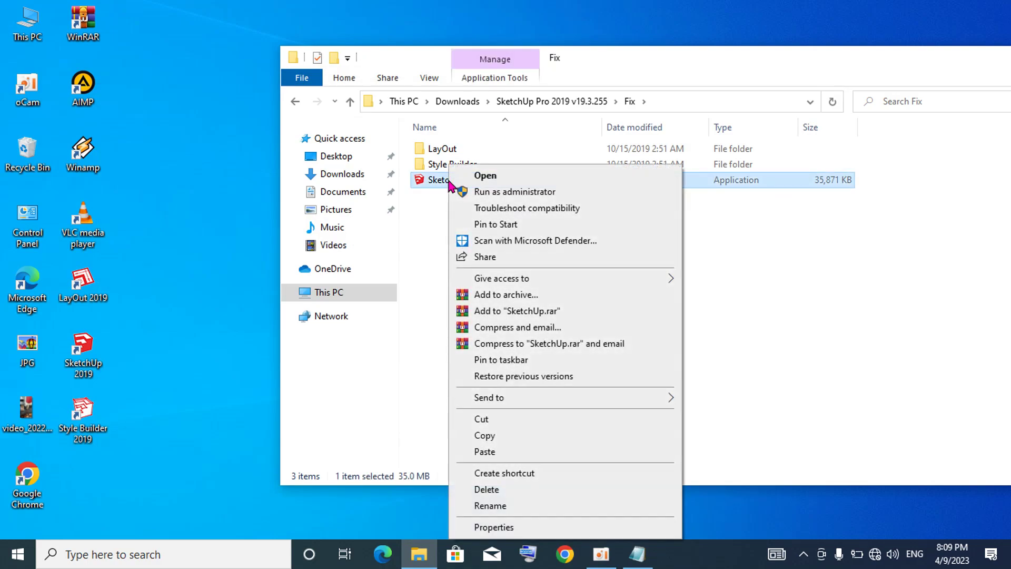
left_click(497, 437)
mouse_move(293, 128)
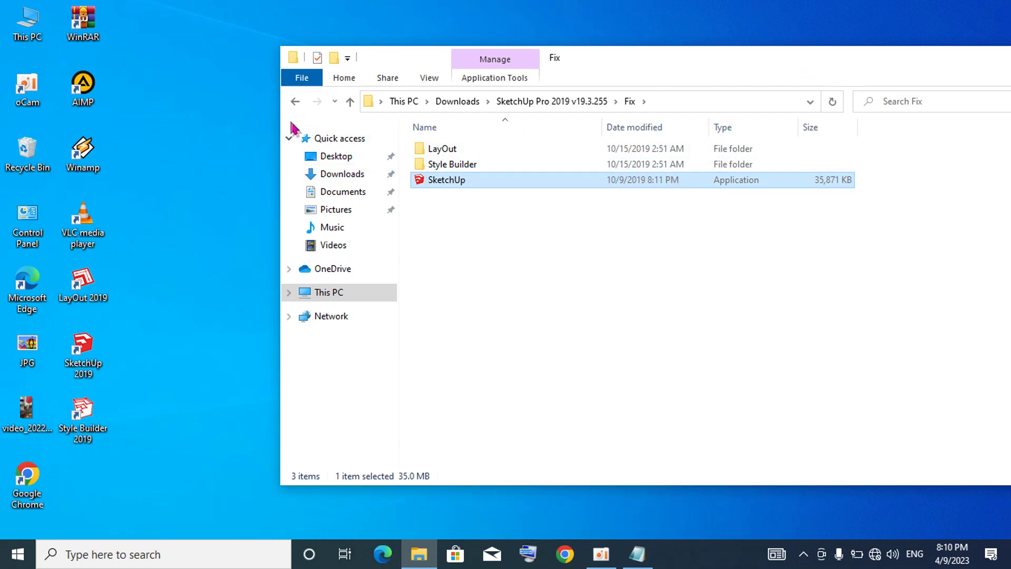
- Narrow the Fix window, move it to the upper right, and open This PC in a new window
left_click_drag(276, 111, 665, 112)
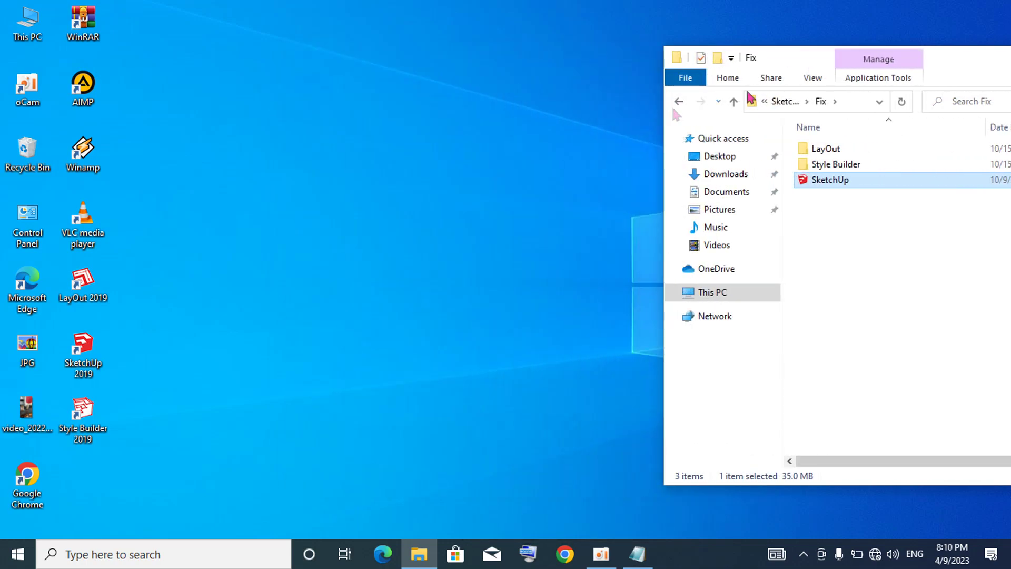
left_click_drag(960, 66, 815, 35)
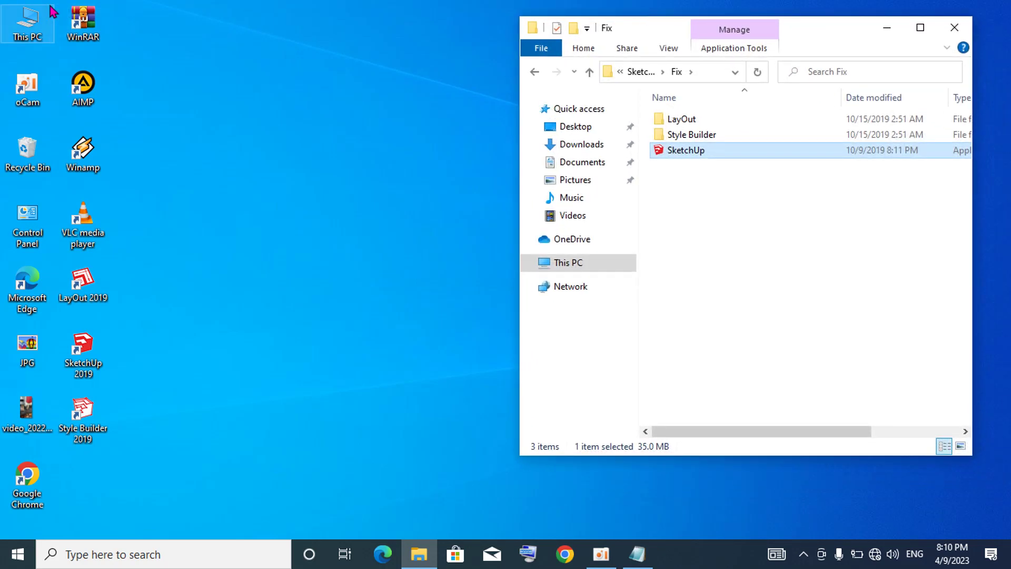
double_click(12, 30)
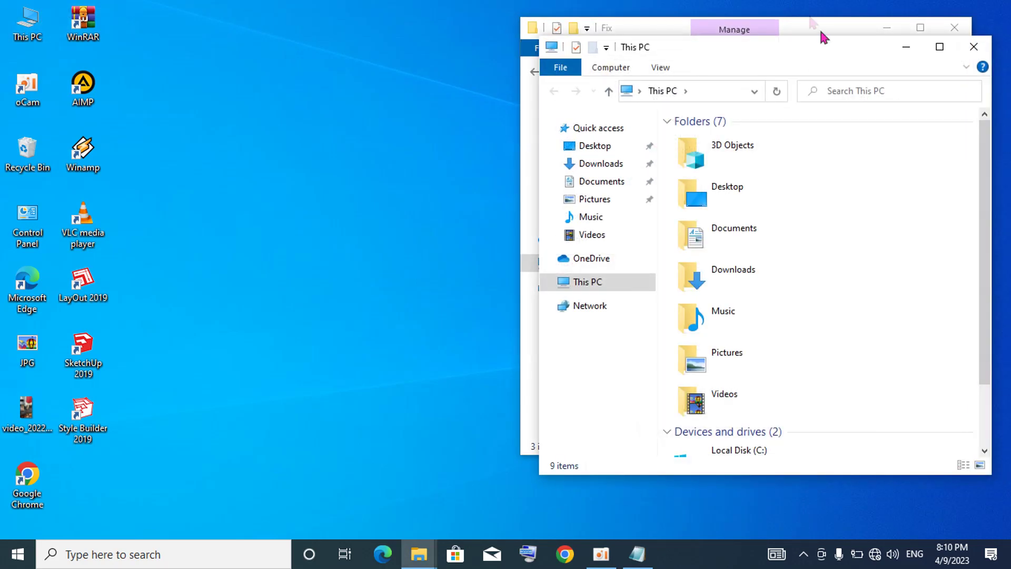
- Open Local Disk (C:) in a second Explorer window, with the Readme placed to its right
left_click_drag(828, 50, 307, 20)
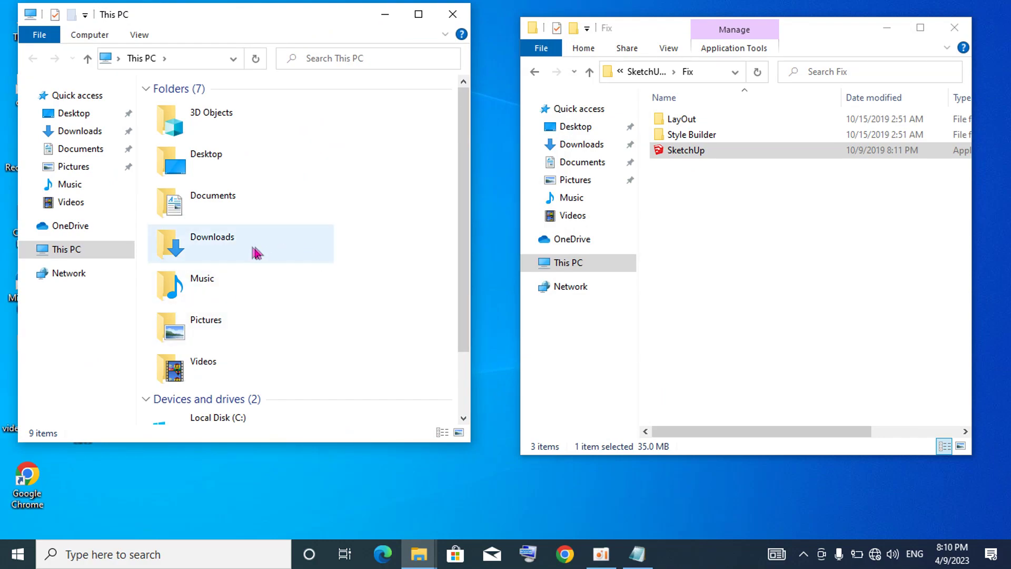
scroll(257, 253, "down", 2)
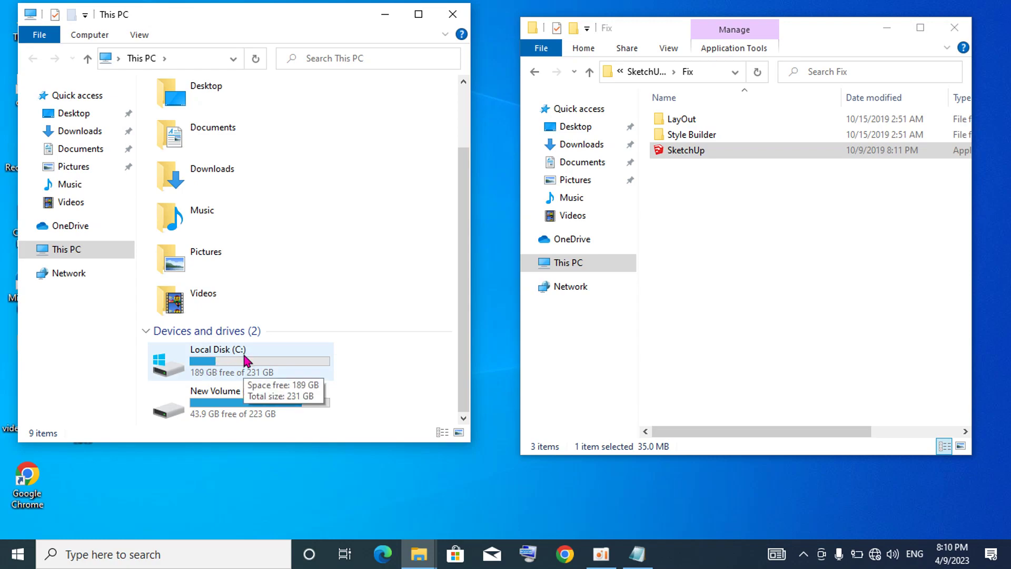
double_click(253, 363)
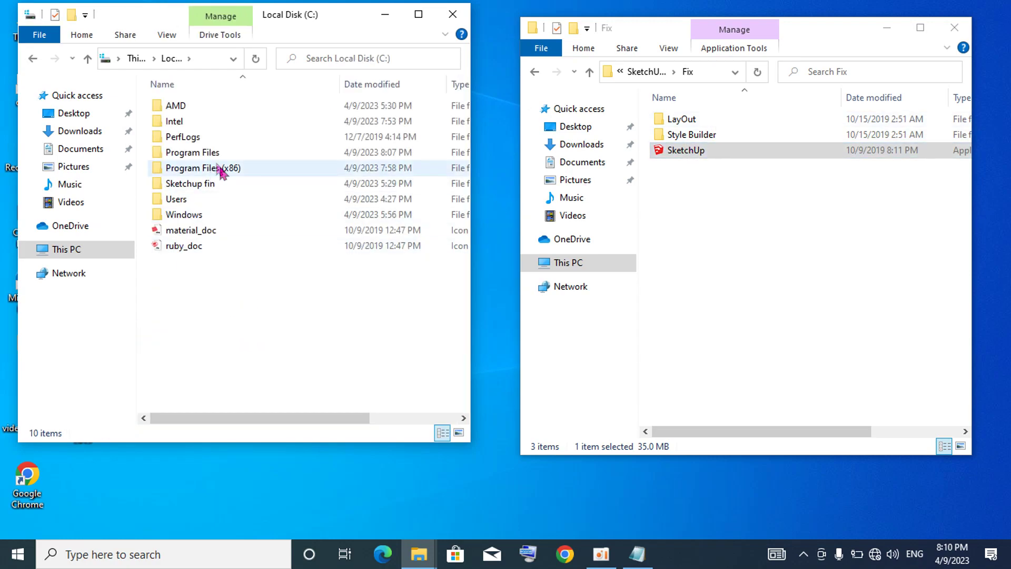
left_click(637, 554)
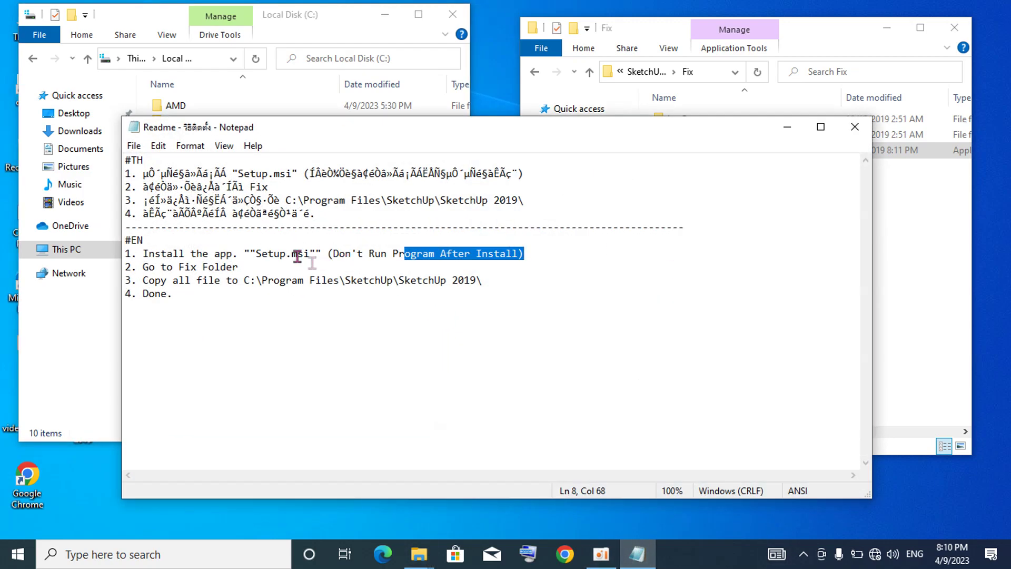
left_click_drag(393, 129, 582, 122)
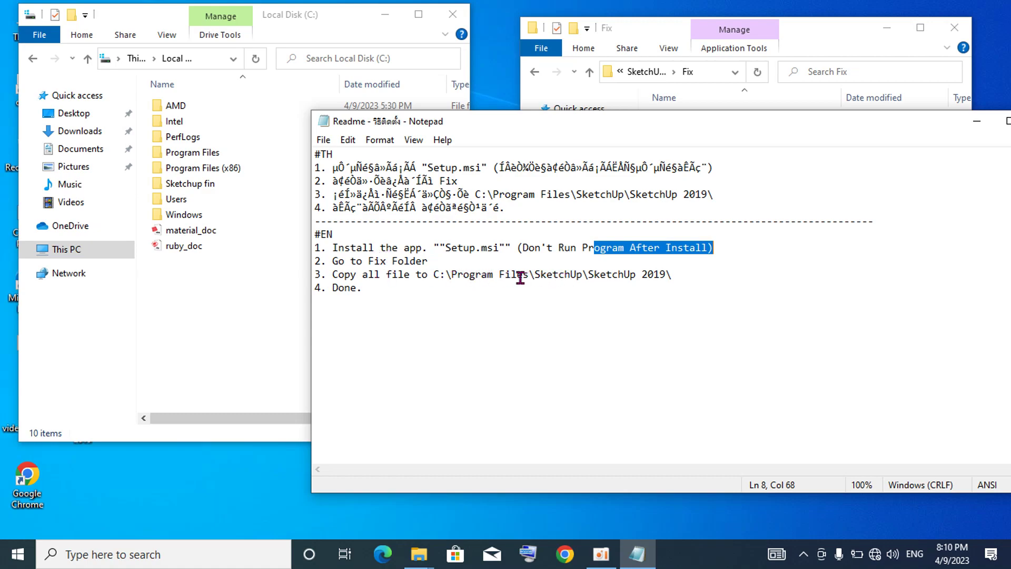
left_click_drag(495, 274, 523, 275)
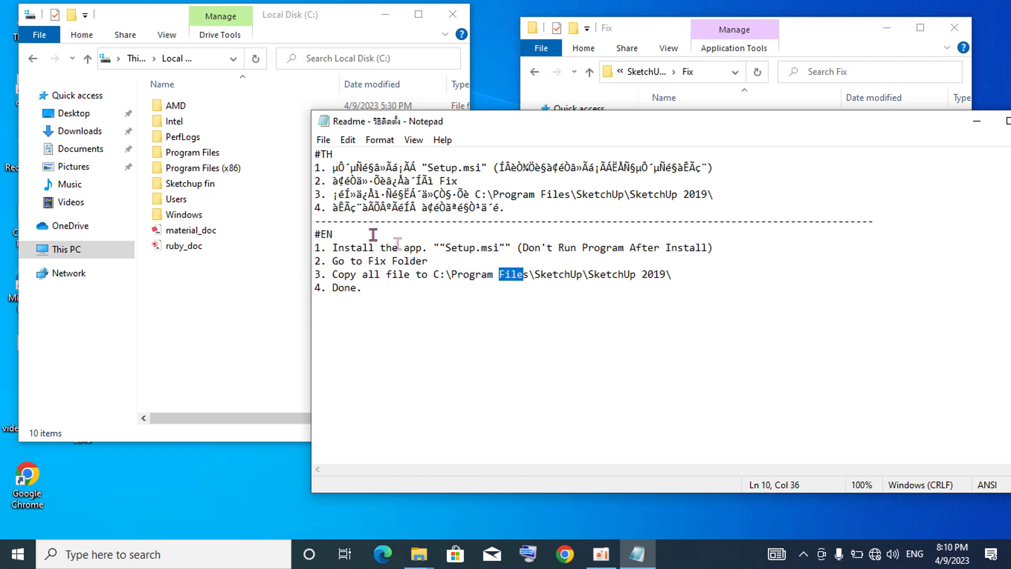
- Navigate the second window to Program Files\SketchUp\SketchUp 2019, following the Readme path
double_click(213, 157)
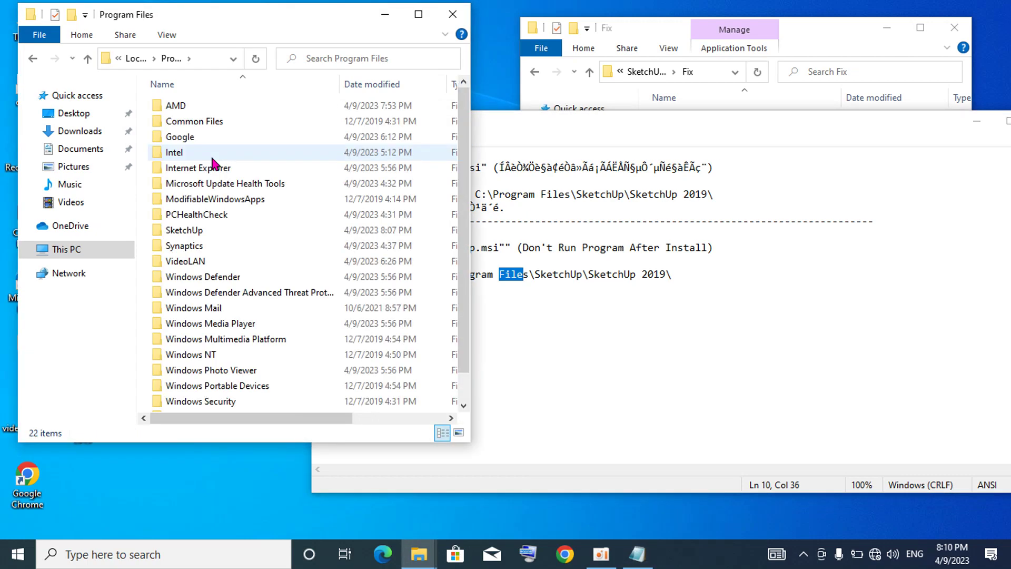
left_click(600, 274)
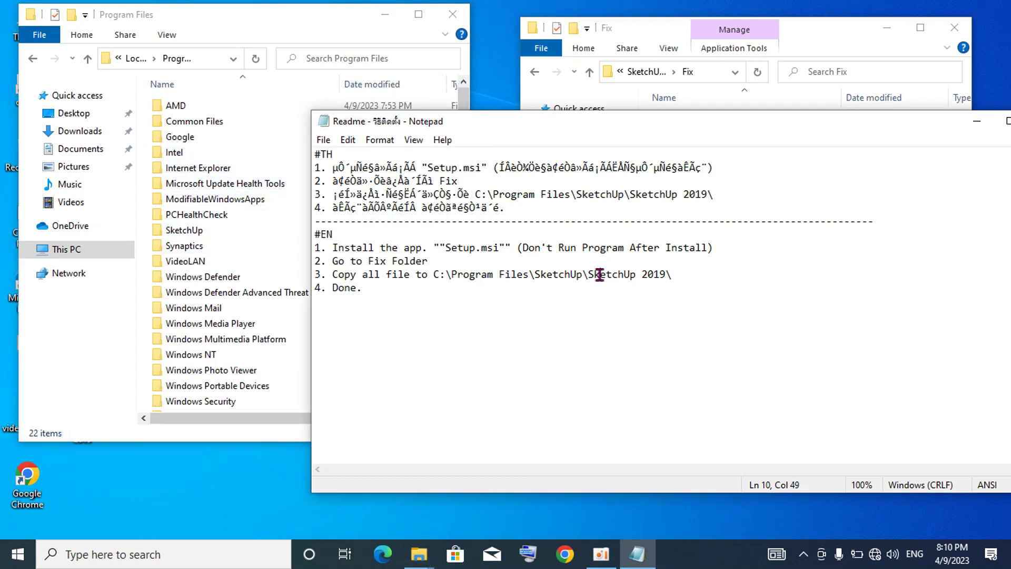
left_click_drag(600, 274, 671, 275)
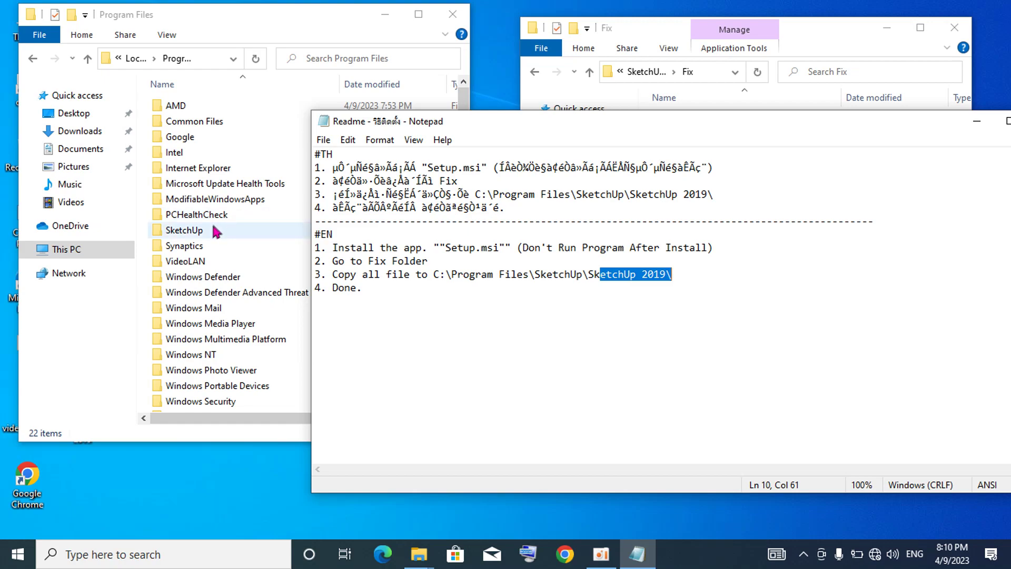
double_click(189, 232)
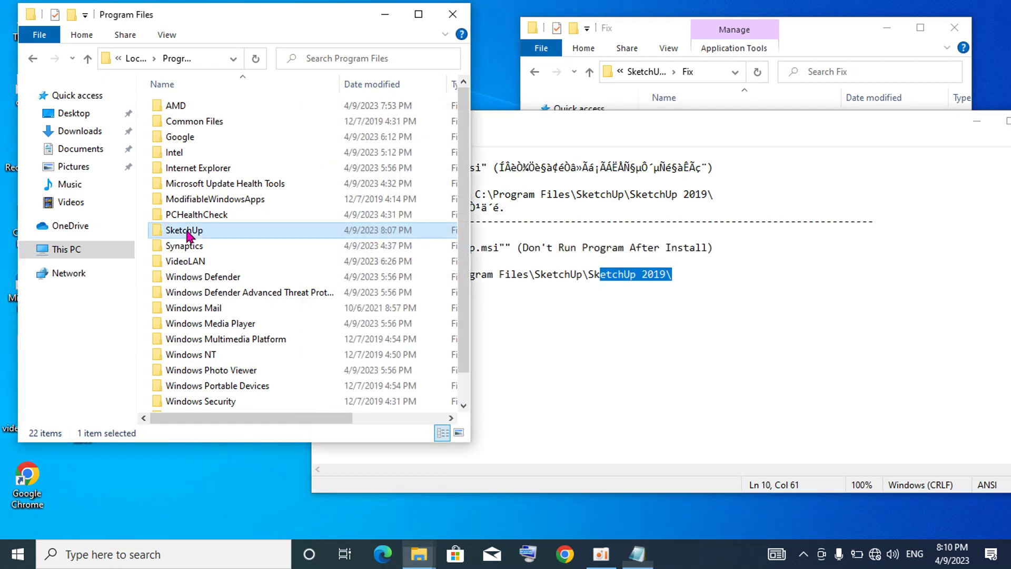
double_click(200, 106)
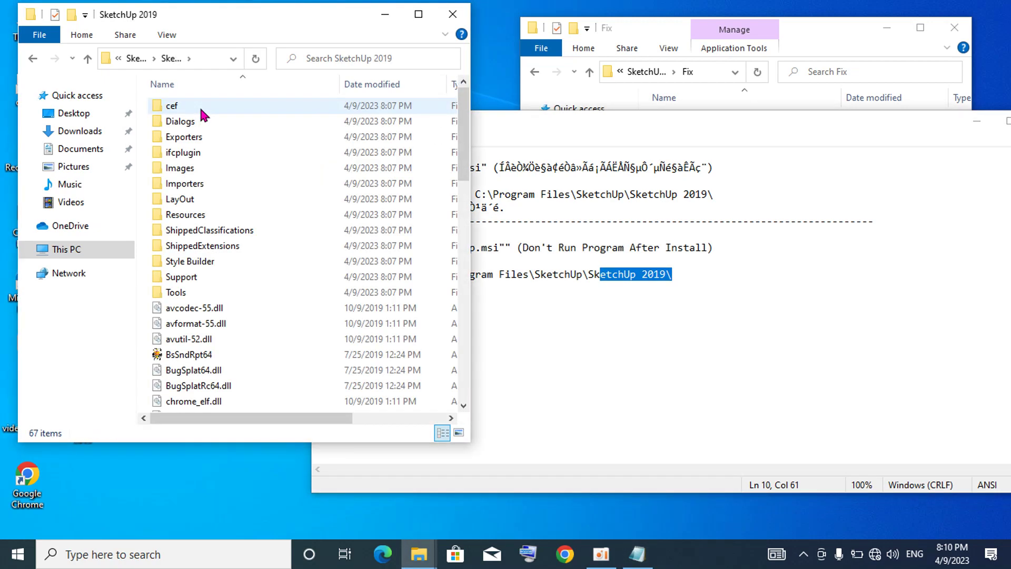
scroll(203, 111, "down", 5)
scroll(204, 113, "down", 4)
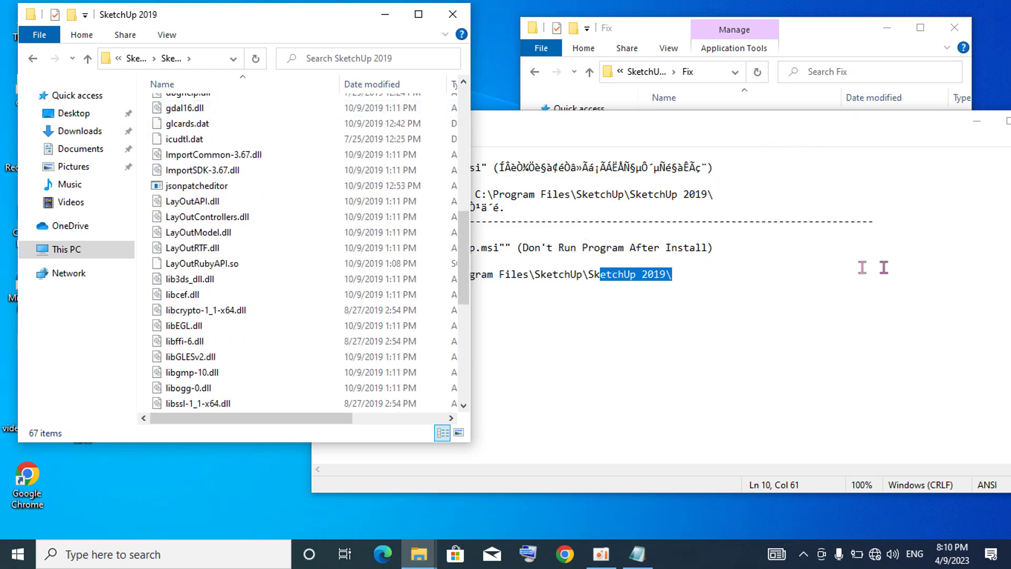
- Paste the Fix SketchUp application into SketchUp 2019, replacing SketchUp.exe with administrator approval
left_click(841, 33)
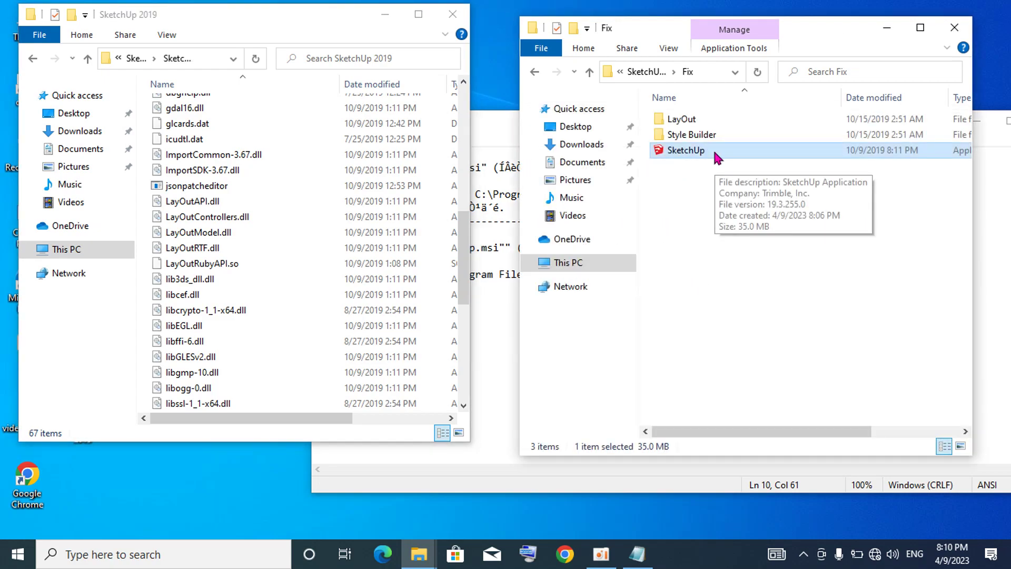
key("alt+Left")
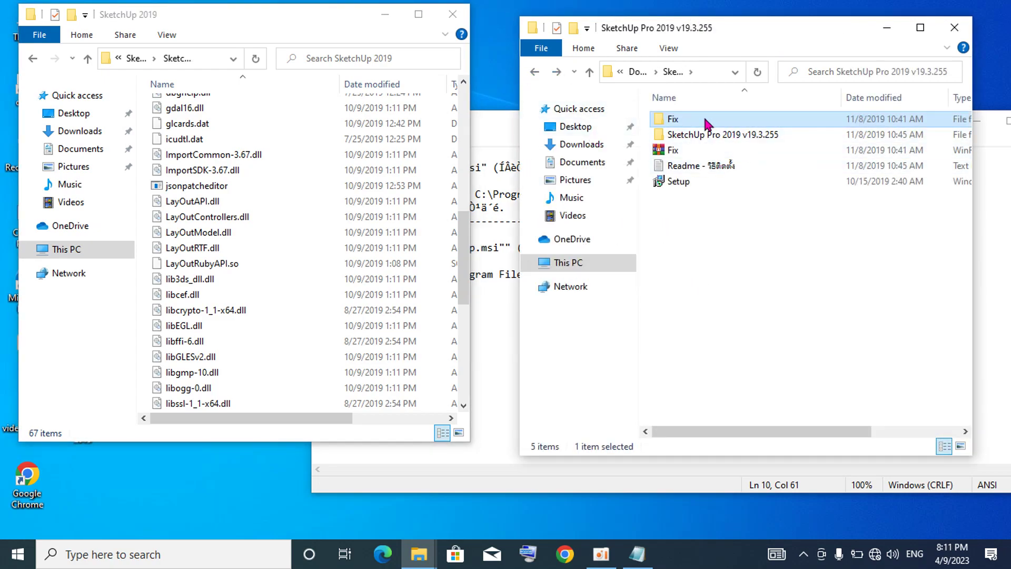
double_click(707, 121)
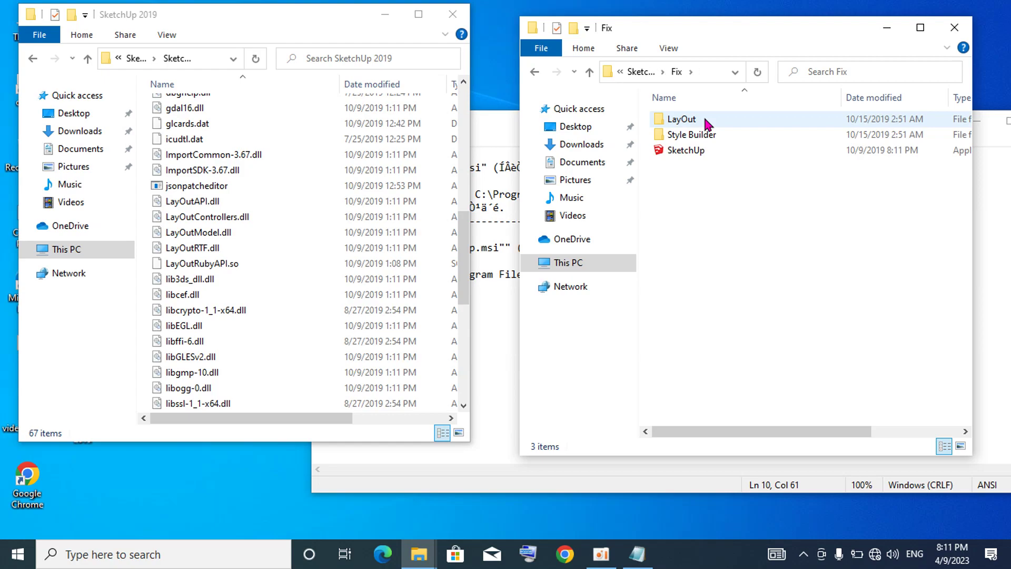
left_click(693, 153)
right_click(292, 300)
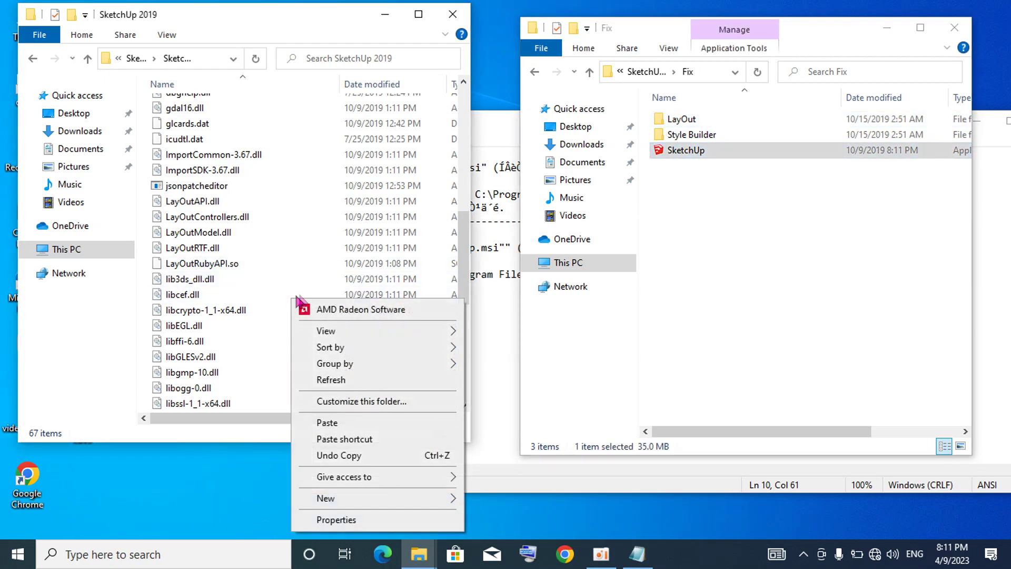
left_click(349, 421)
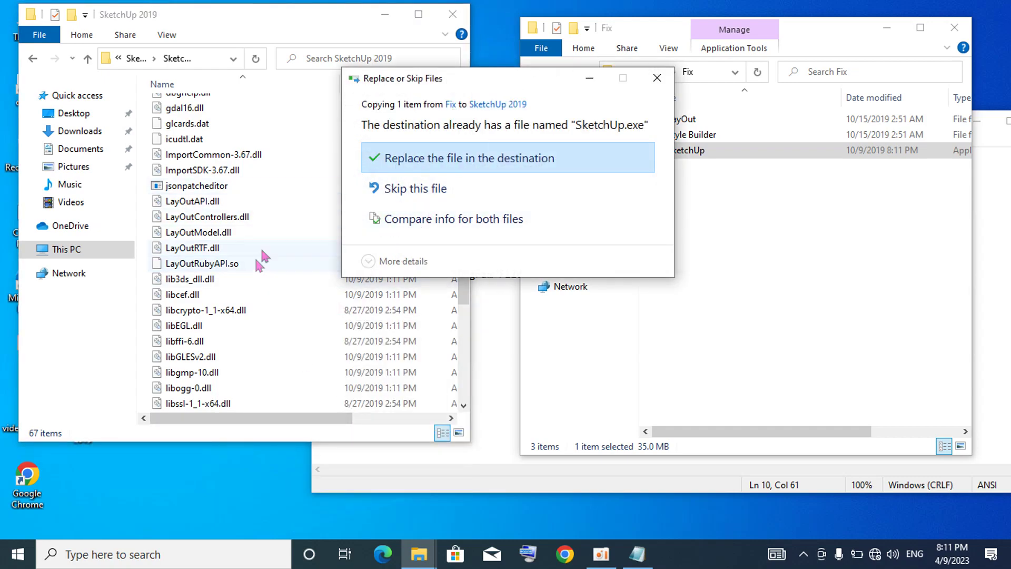
left_click(490, 164)
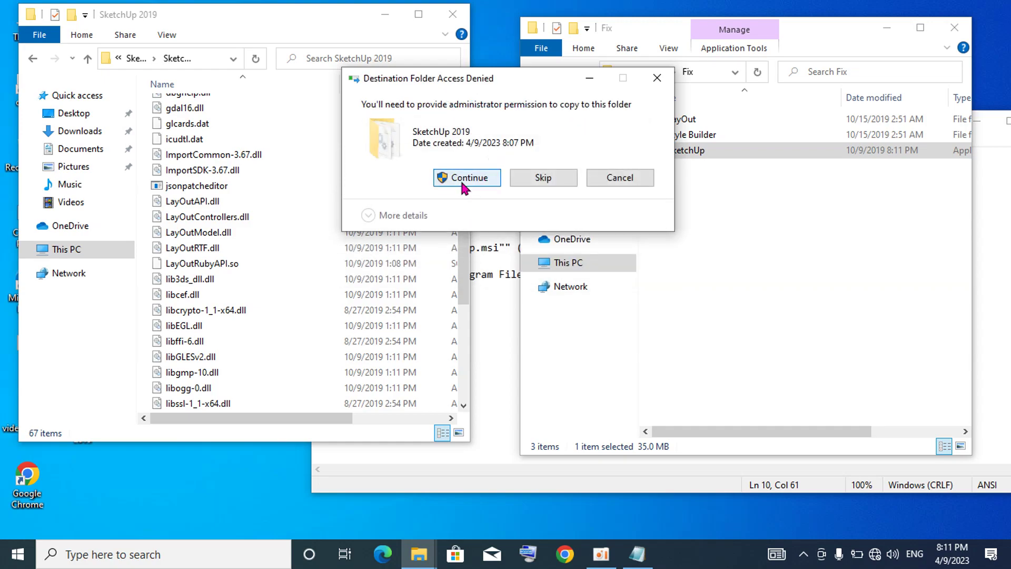
left_click(466, 179)
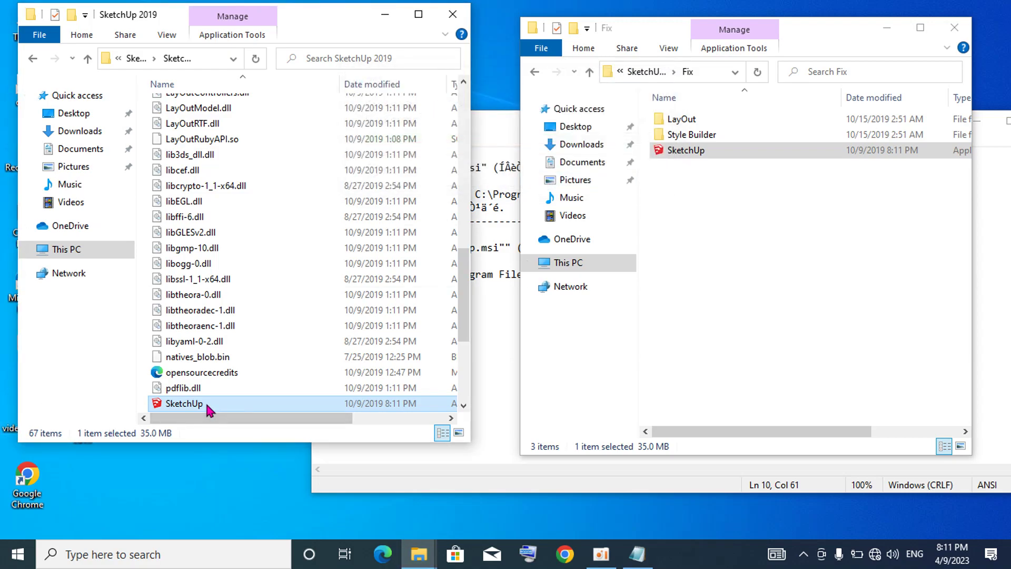
scroll(211, 409, "up", 2)
scroll(206, 379, "up", 2)
scroll(201, 337, "up", 4)
scroll(203, 316, "down", 5)
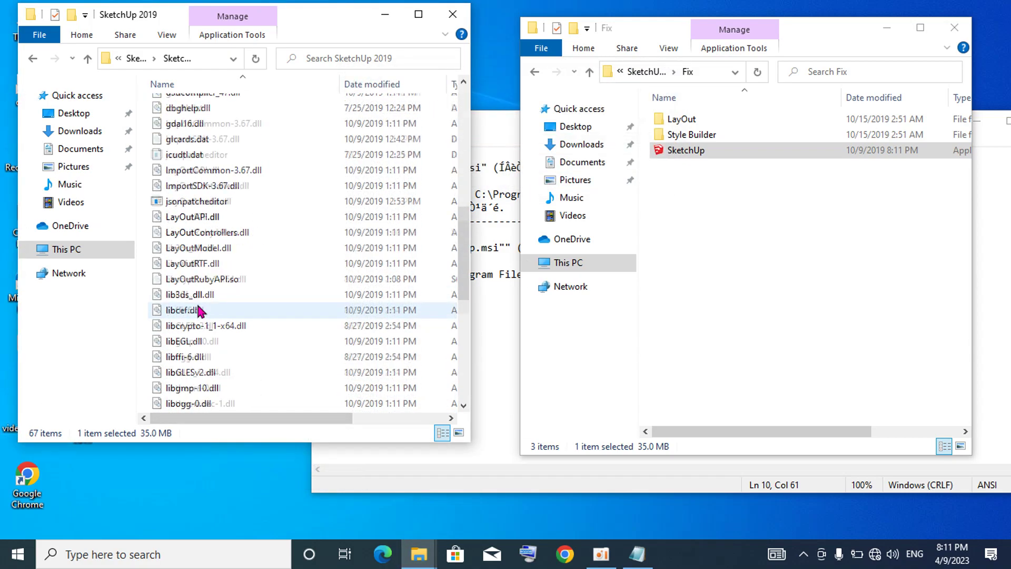
scroll(203, 310, "down", 6)
scroll(203, 310, "down", 1)
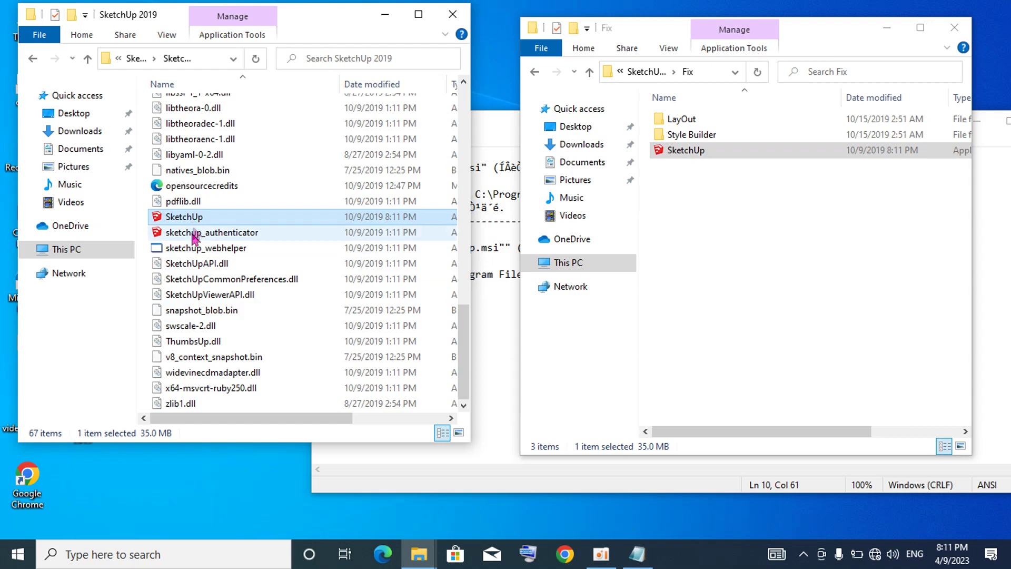
scroll(271, 228, "up", 4)
scroll(271, 229, "up", 3)
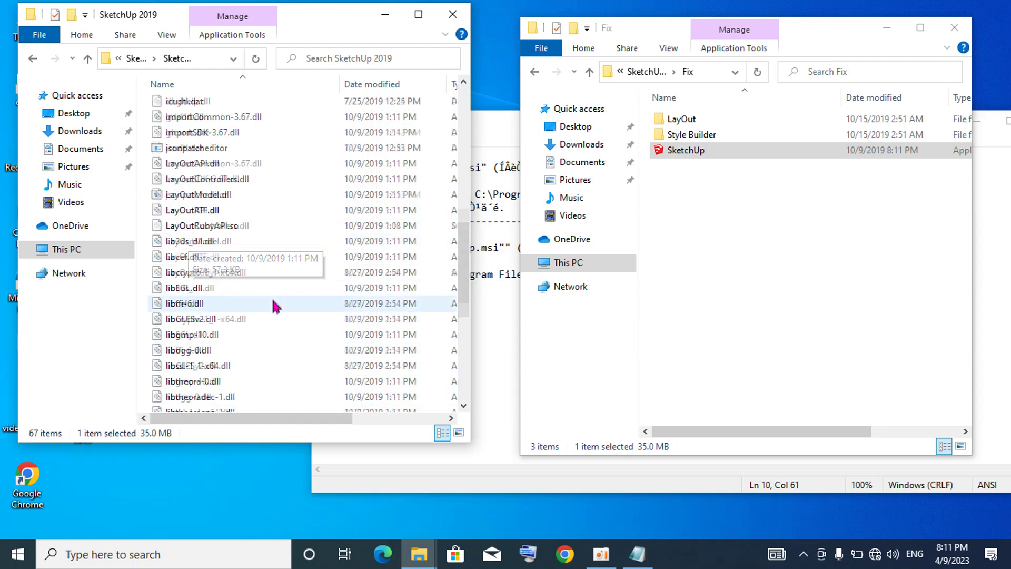
scroll(270, 295, "up", 5)
scroll(272, 284, "up", 4)
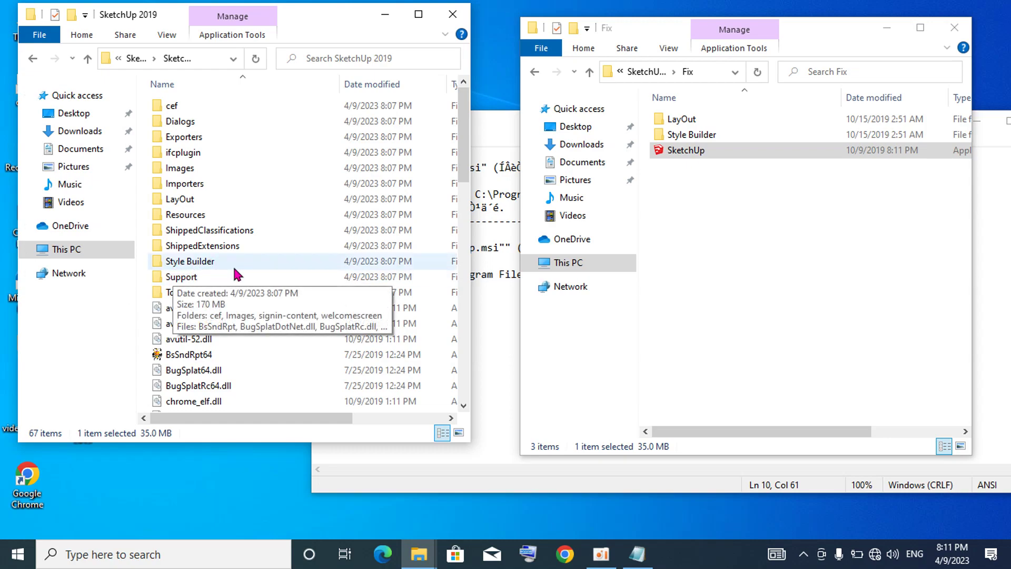
- Copy the Style Builder application from the Fix\Style Builder folder
double_click(700, 137)
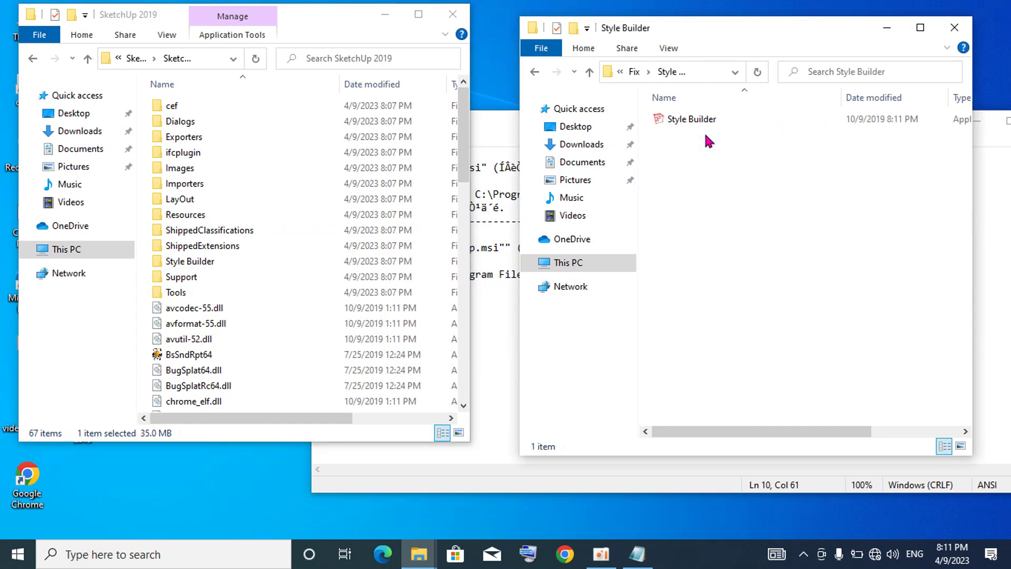
left_click(694, 122)
right_click(694, 126)
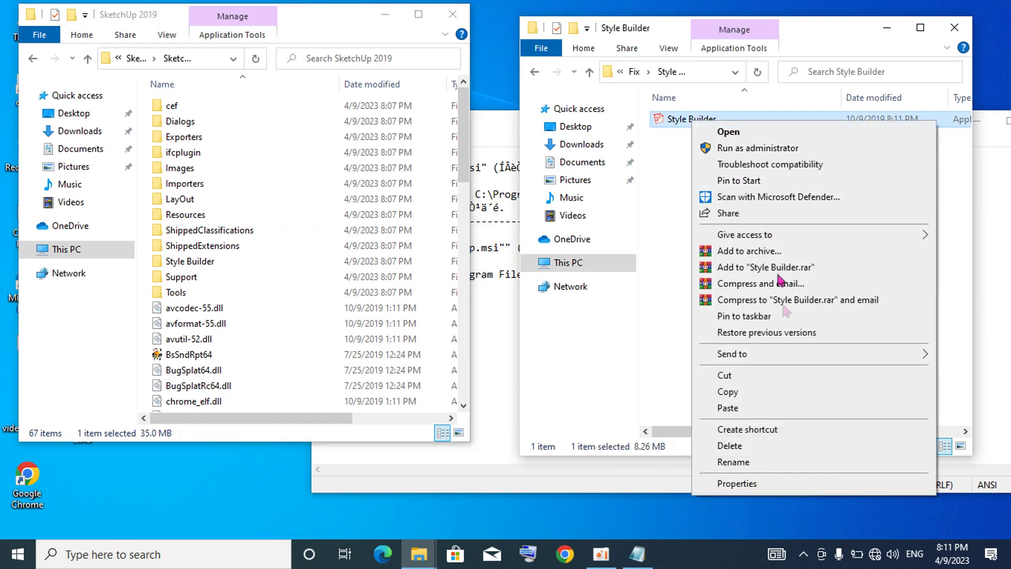
left_click(728, 392)
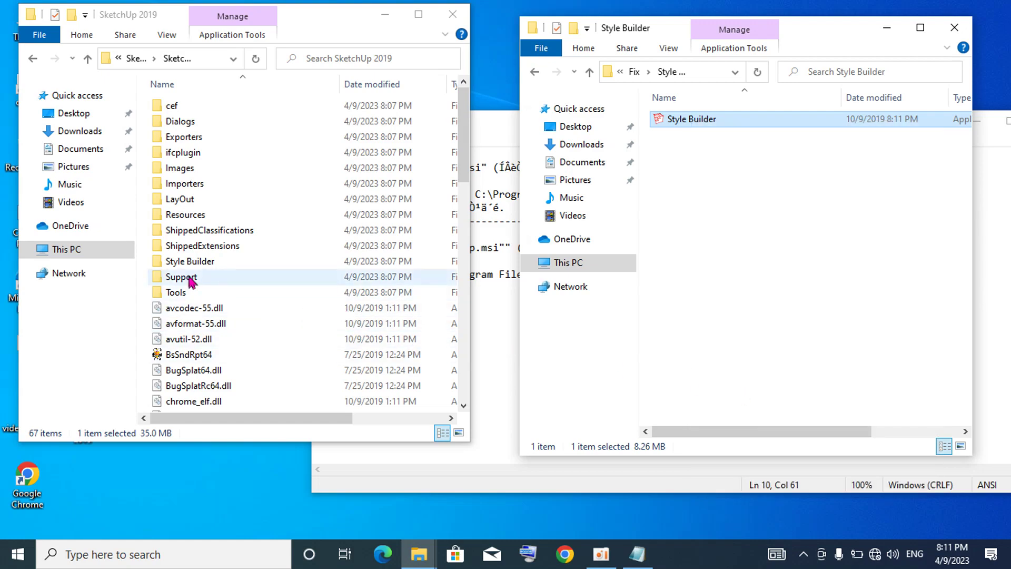
- Paste it into SketchUp 2019\Style Builder, replacing the existing file with administrator approval
double_click(253, 262)
left_click(253, 261)
right_click(301, 261)
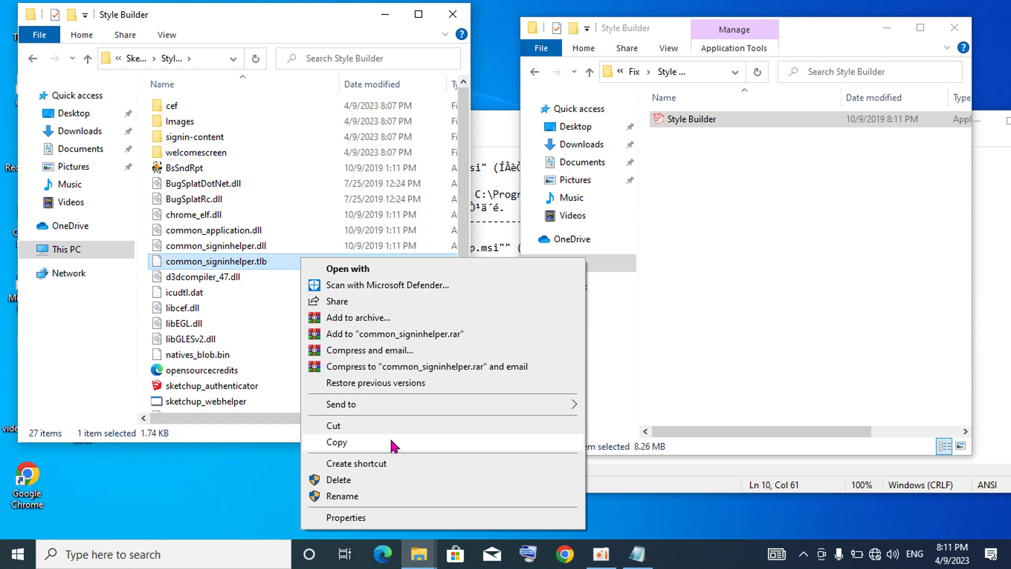
right_click(301, 213)
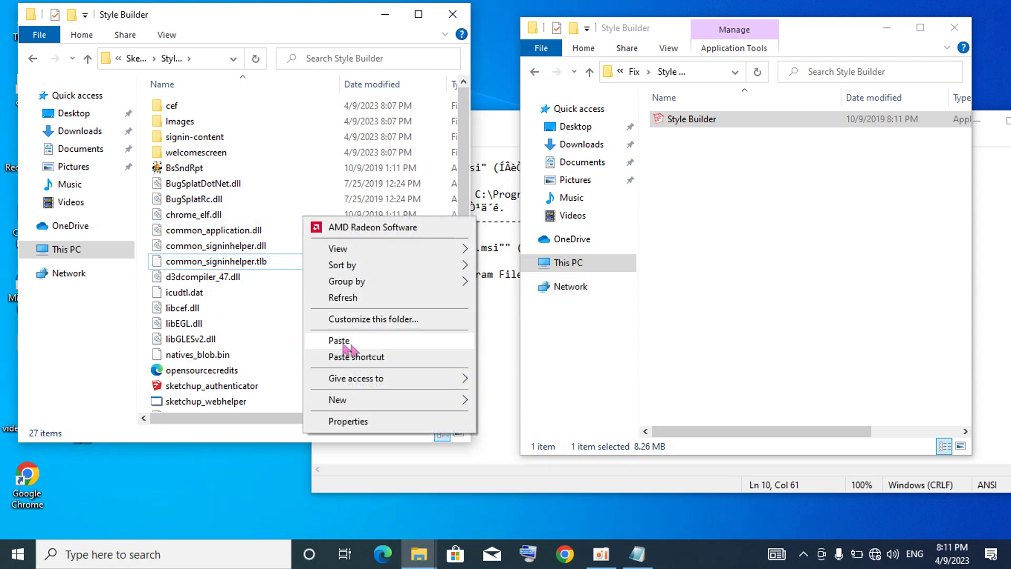
left_click(201, 386)
right_click(201, 386)
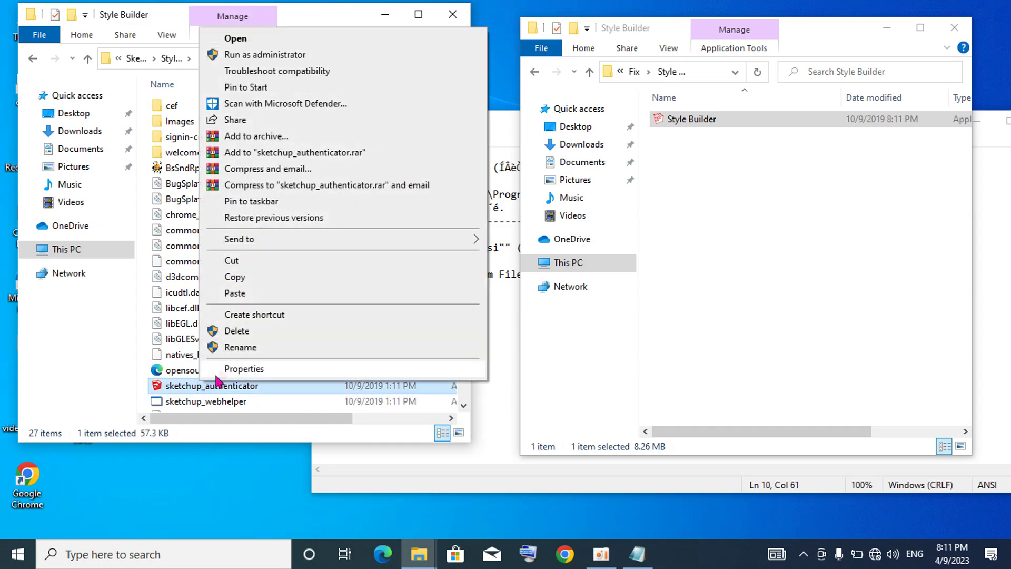
right_click(164, 293)
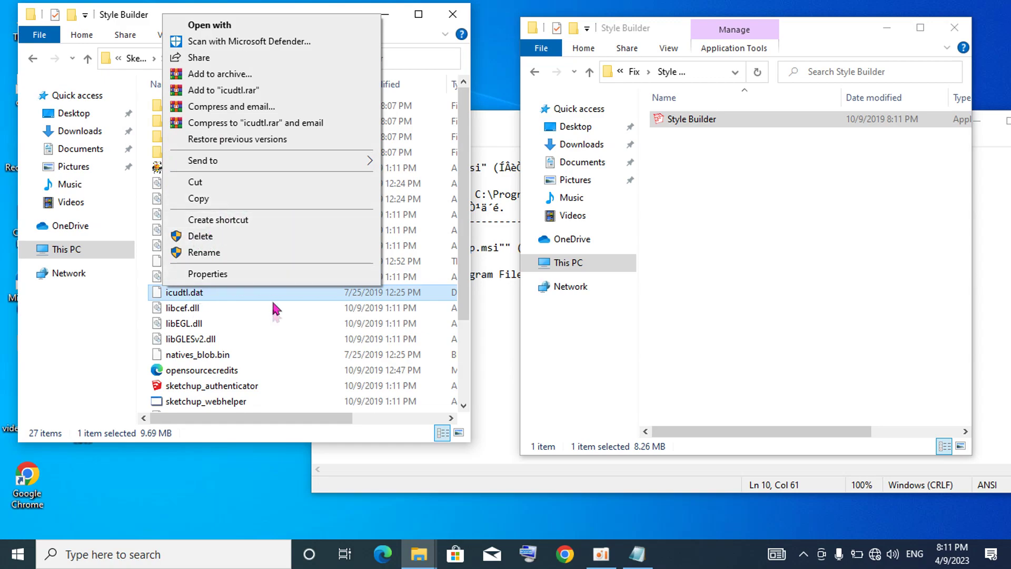
left_click(309, 335)
right_click(303, 329)
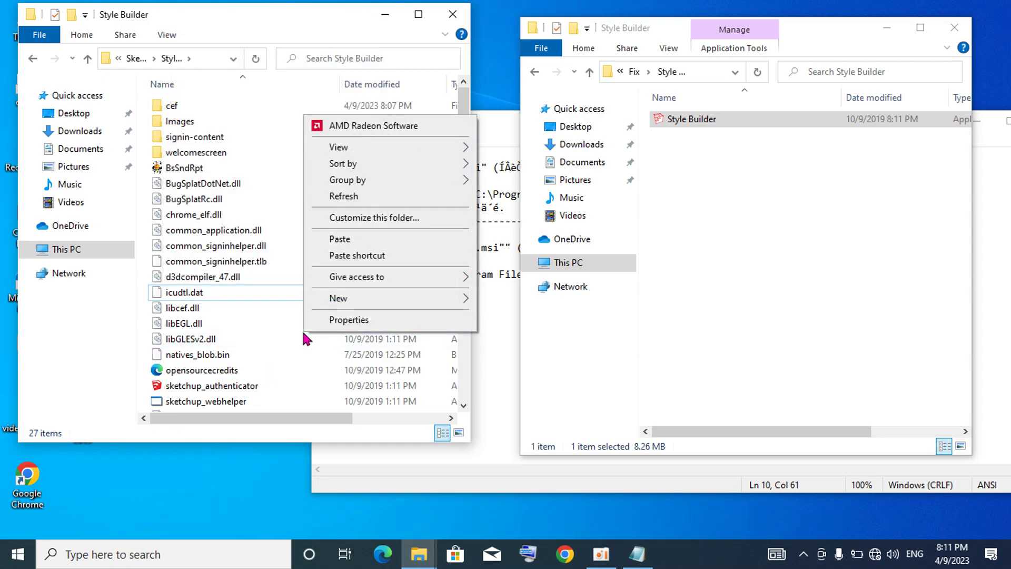
left_click(440, 240)
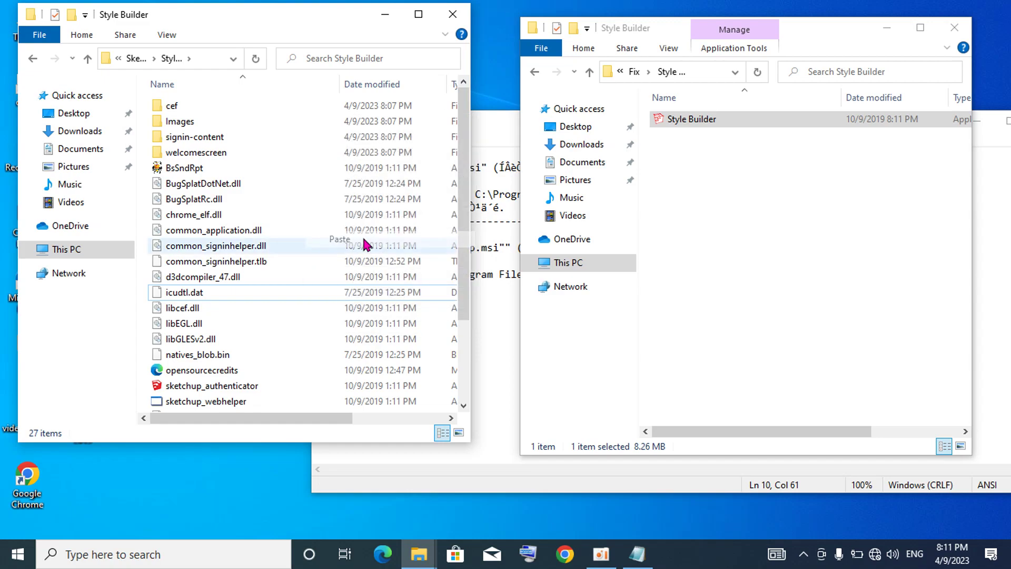
left_click(470, 183)
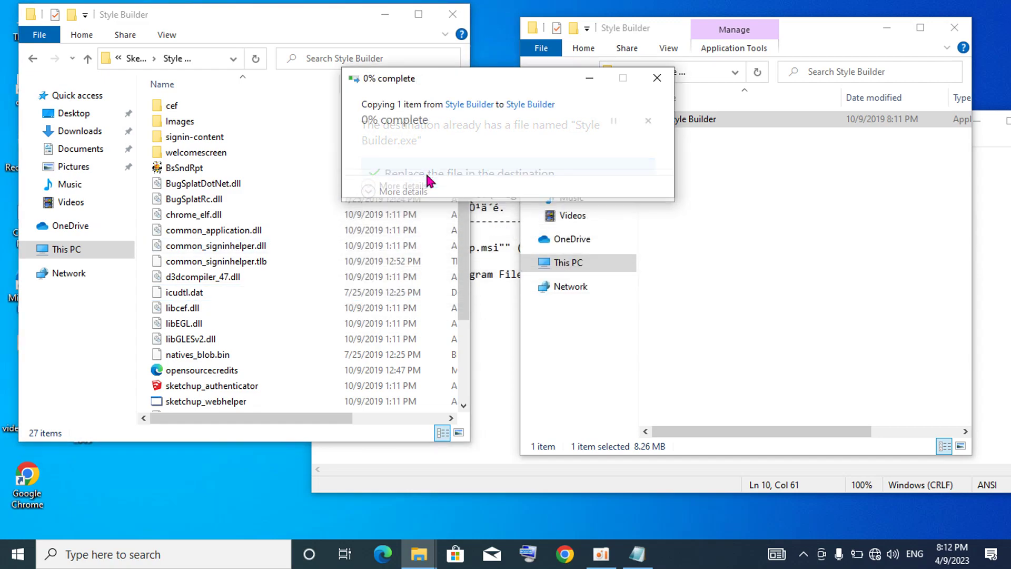
left_click(460, 177)
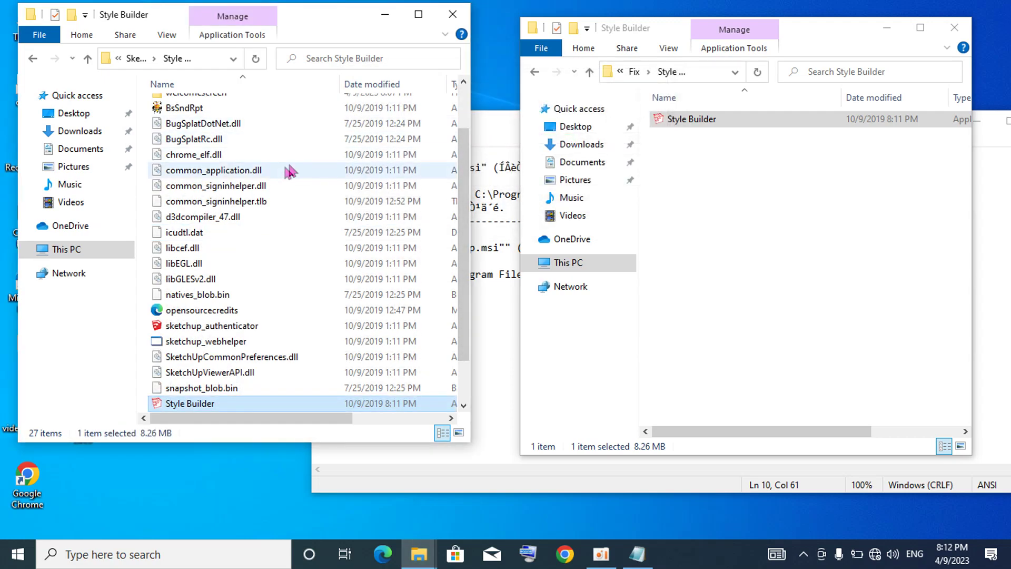
- Return to the SketchUp 2019 folder and open its LayOut subfolder
scroll(289, 169, "up", 2)
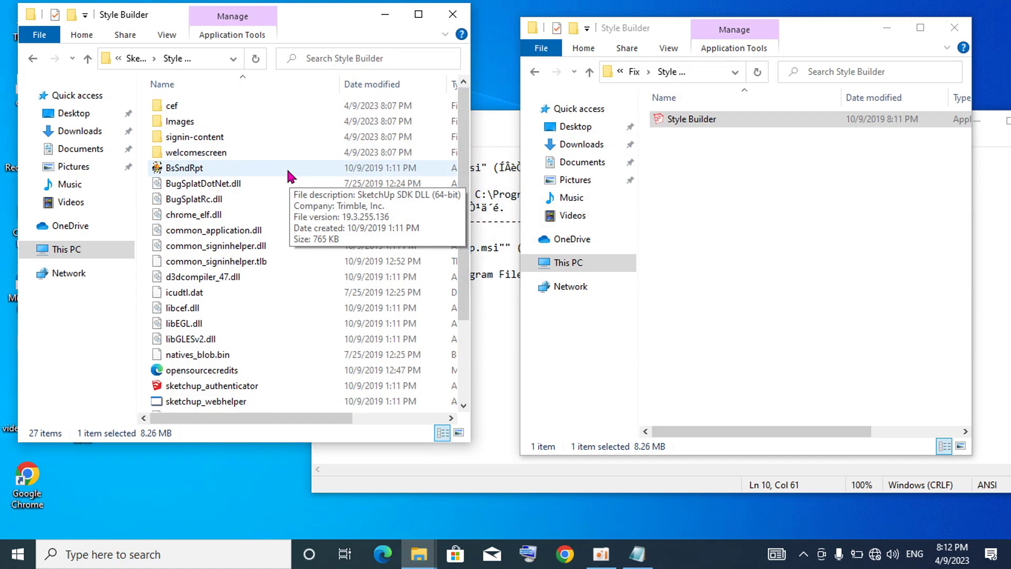
left_click(33, 58)
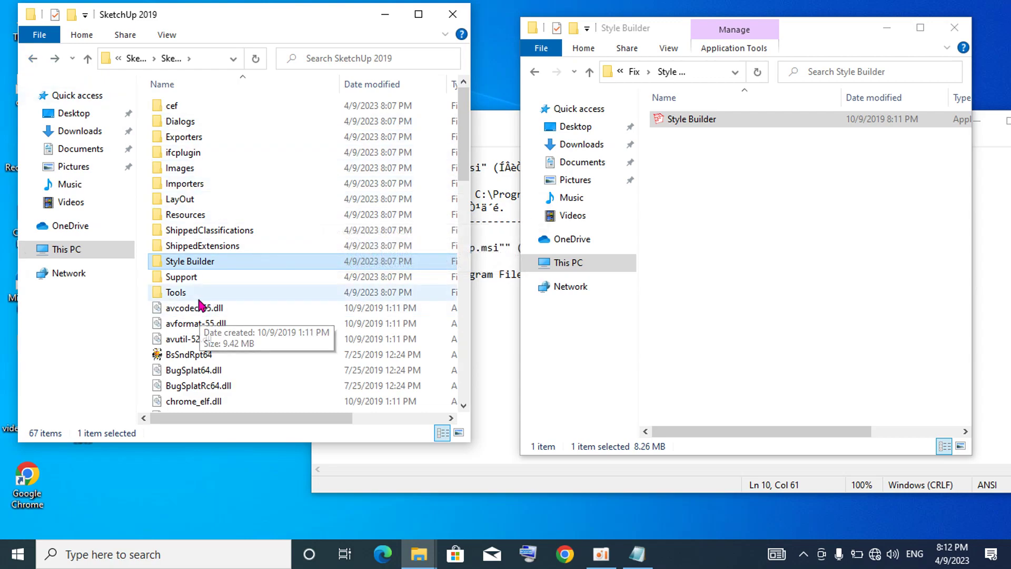
double_click(191, 200)
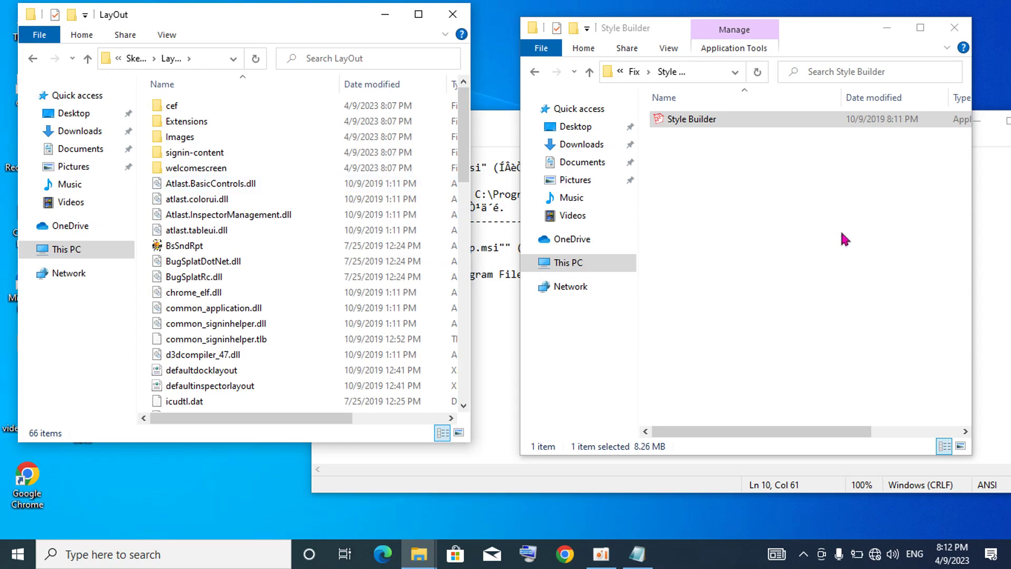
- Replace the program's LayOut.exe with the Fix\LayOut copy, approving admin access, then close that window
left_click(534, 72)
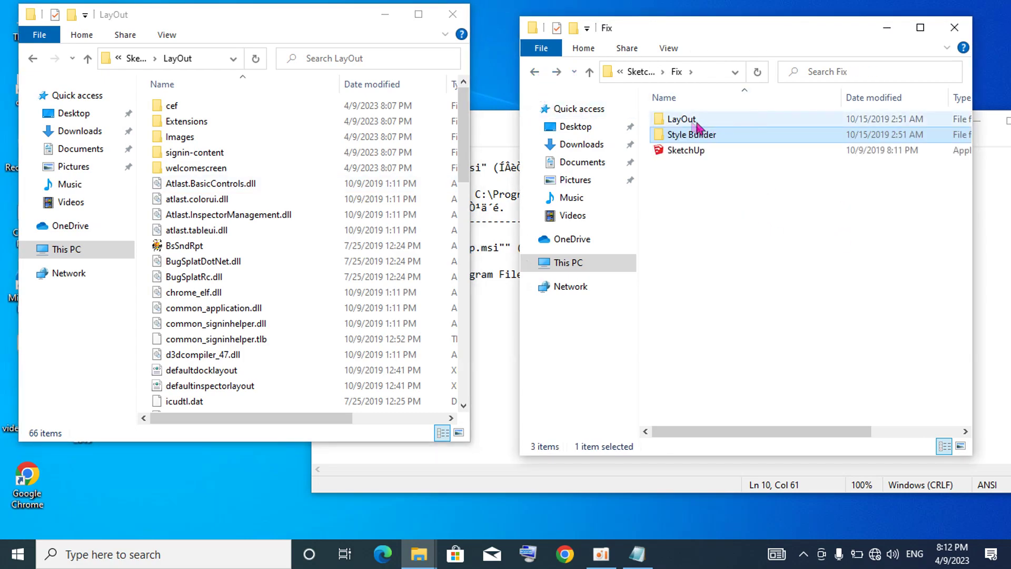
double_click(691, 123)
right_click(691, 123)
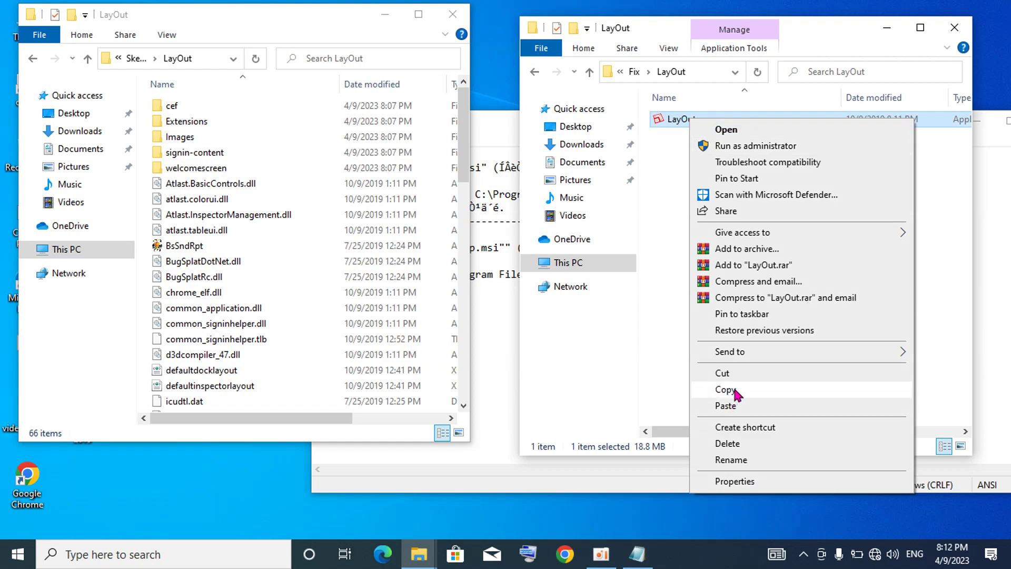
left_click(726, 390)
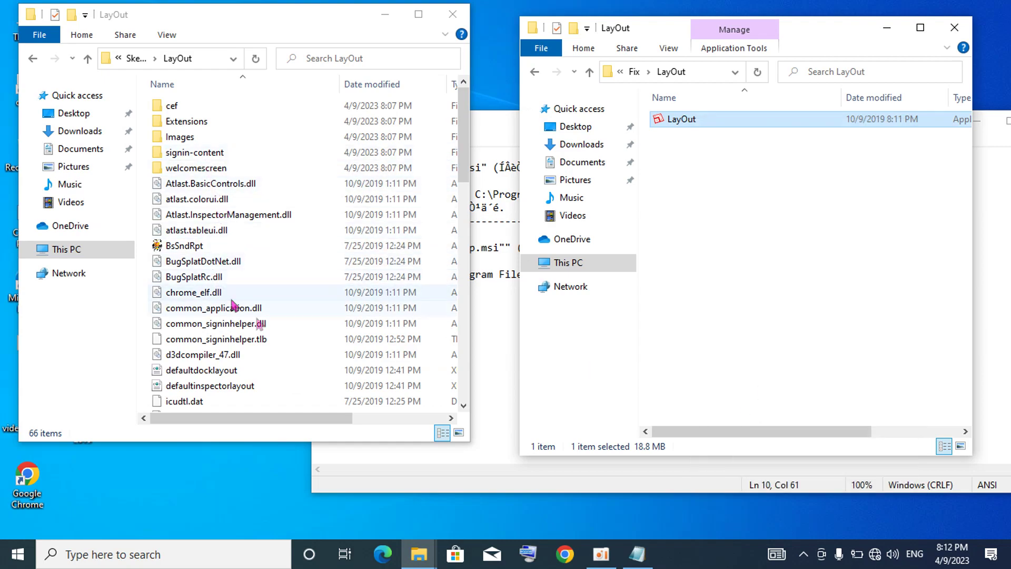
right_click(315, 269)
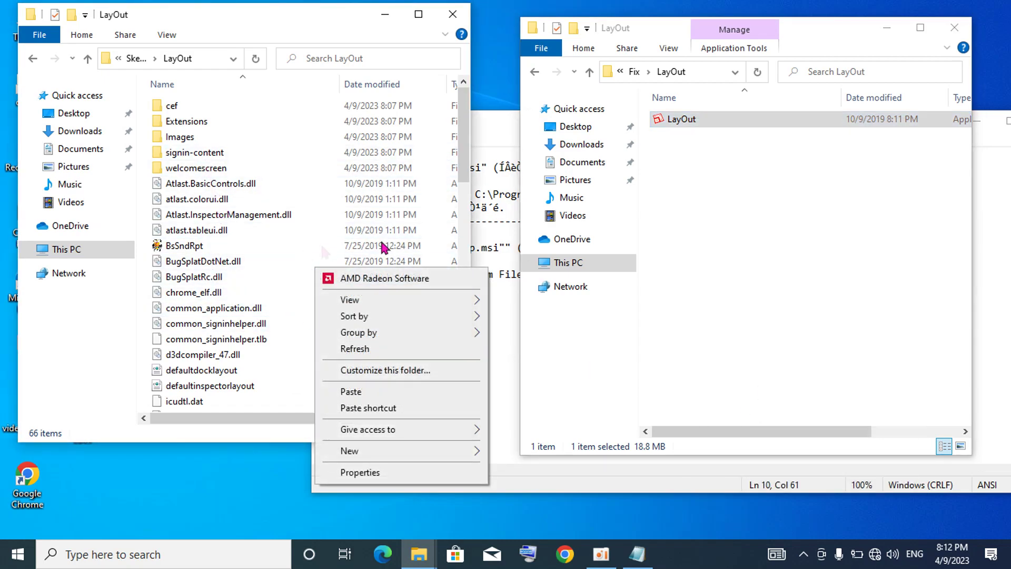
left_click(352, 391)
left_click(524, 164)
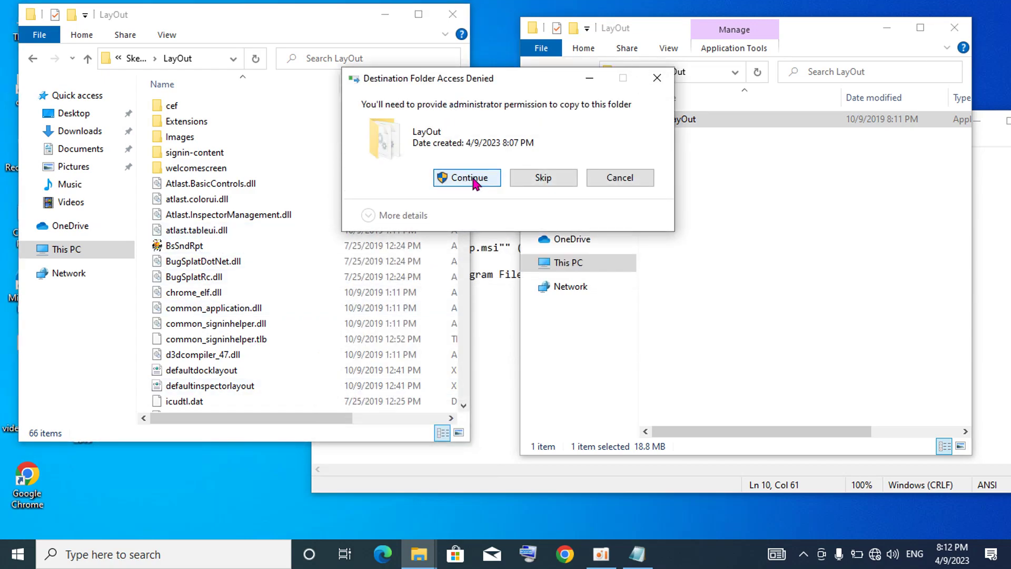
left_click(470, 178)
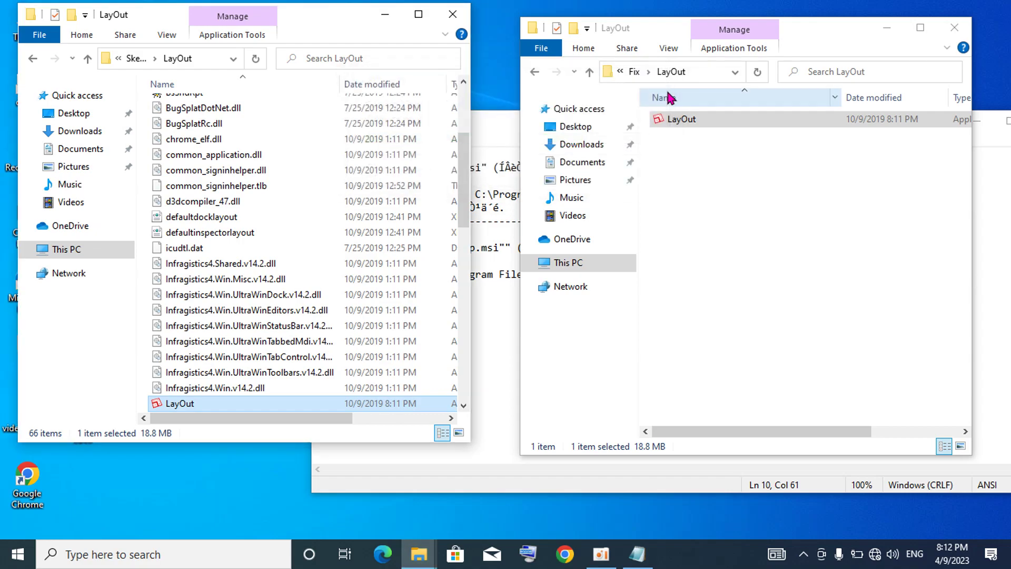
left_click(451, 16)
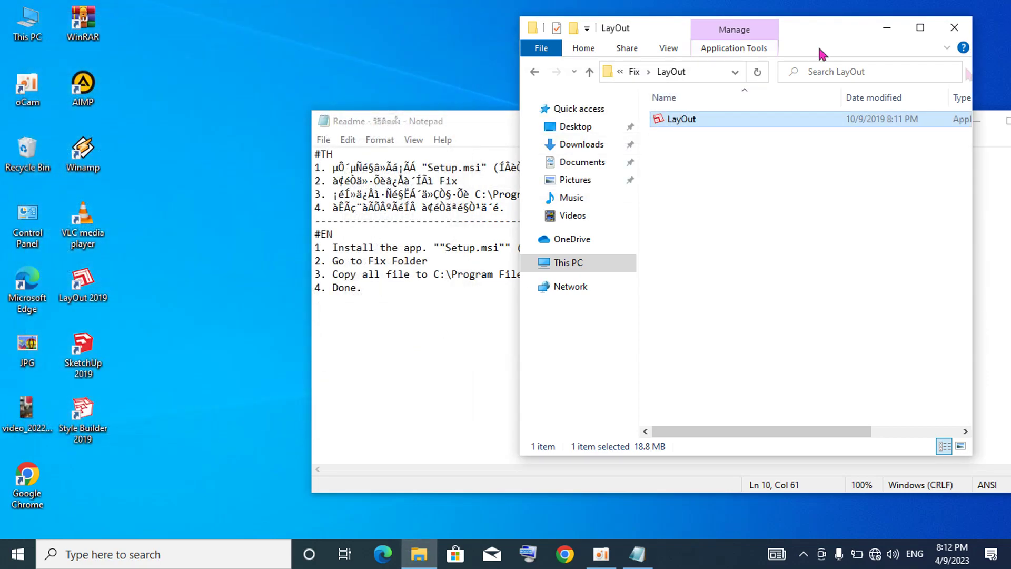
- Close the Fix window, reposition and narrow the Readme to read it, then close it
left_click(952, 34)
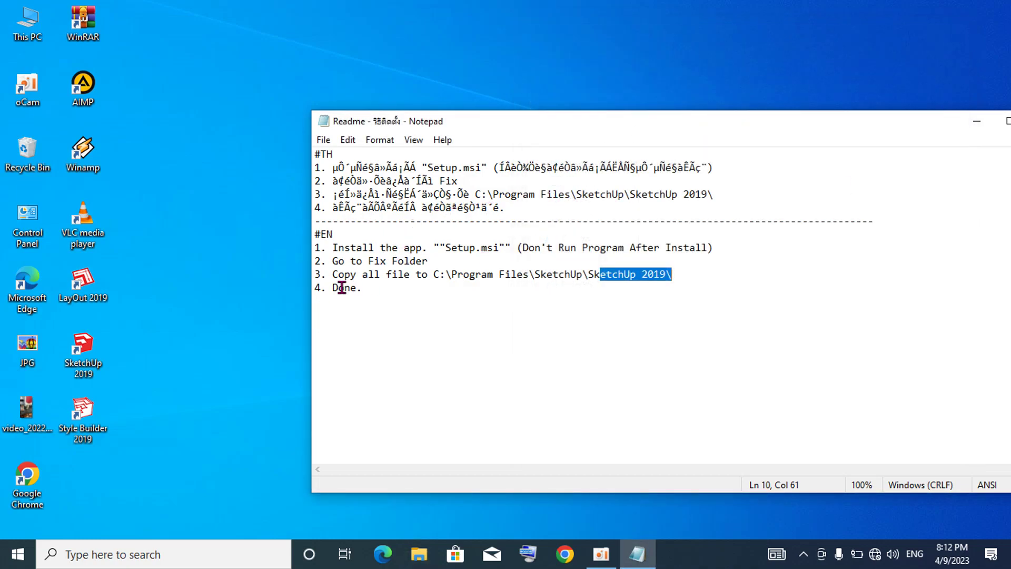
left_click(316, 289)
left_click(385, 315)
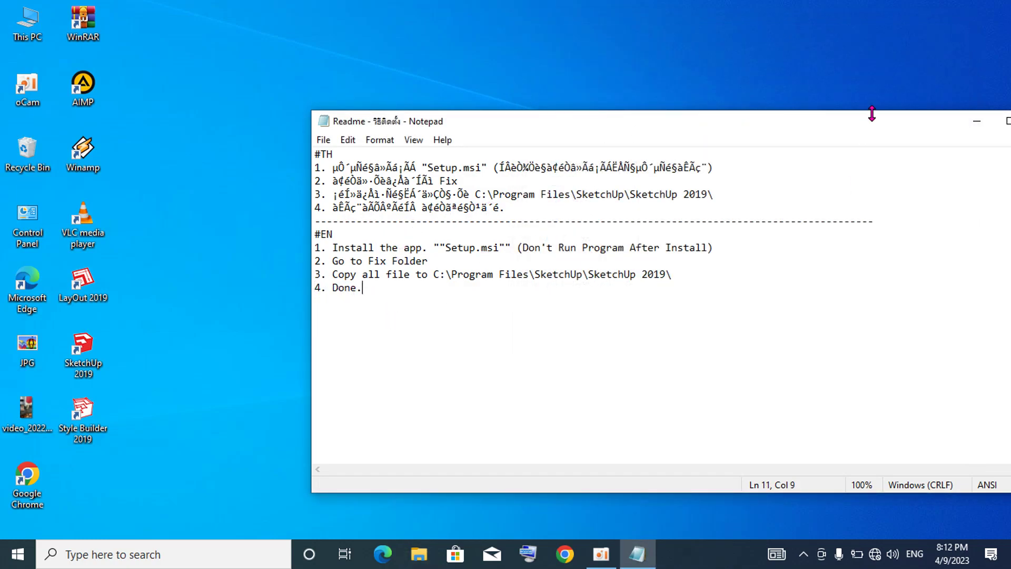
left_click_drag(872, 114, 872, 122)
left_click_drag(753, 134, 585, 123)
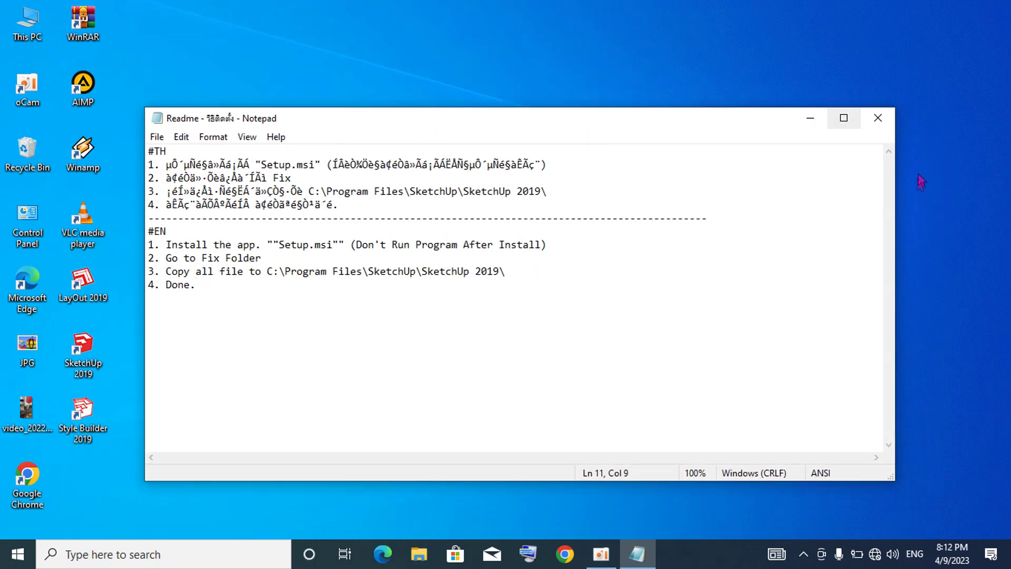
left_click_drag(895, 173, 599, 190)
mouse_move(472, 129)
left_mouse_down()
mouse_move(791, 99)
mouse_move(847, 83)
mouse_move(826, 71)
left_mouse_up()
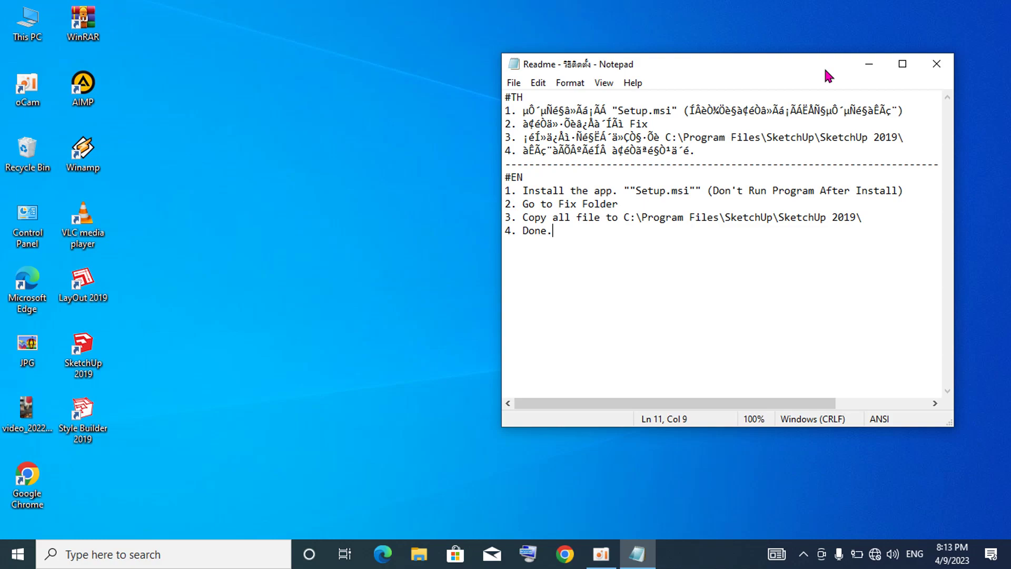
left_click(937, 63)
right_click(628, 90)
left_click(644, 153)
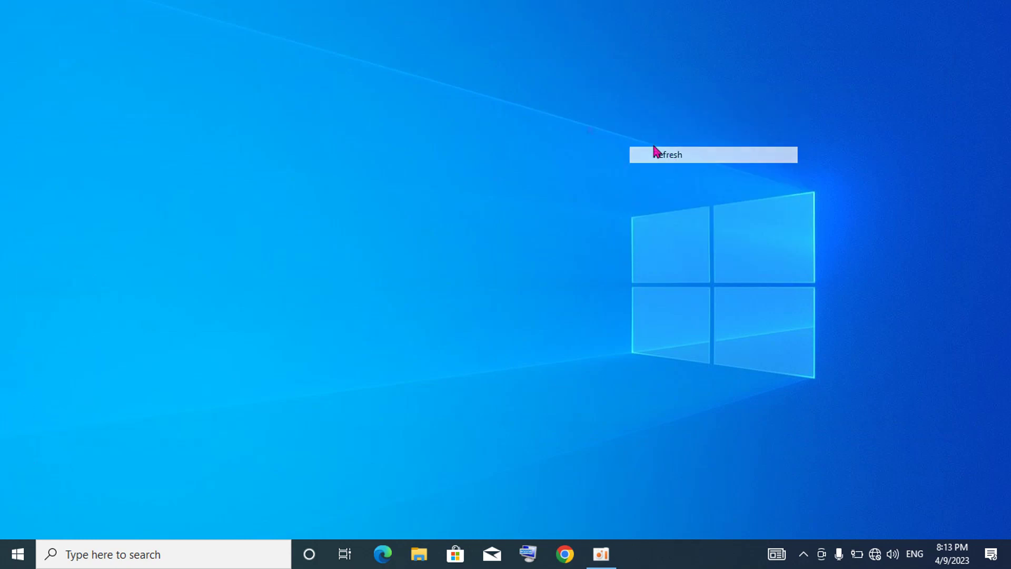
right_click(368, 58)
left_click(415, 115)
right_click(400, 75)
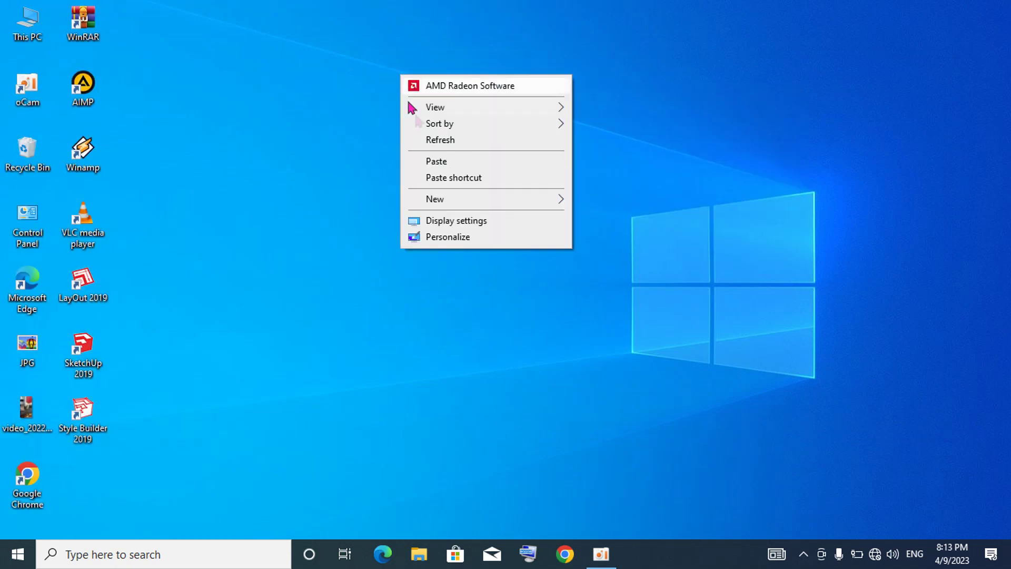
left_click(437, 141)
right_click(370, 110)
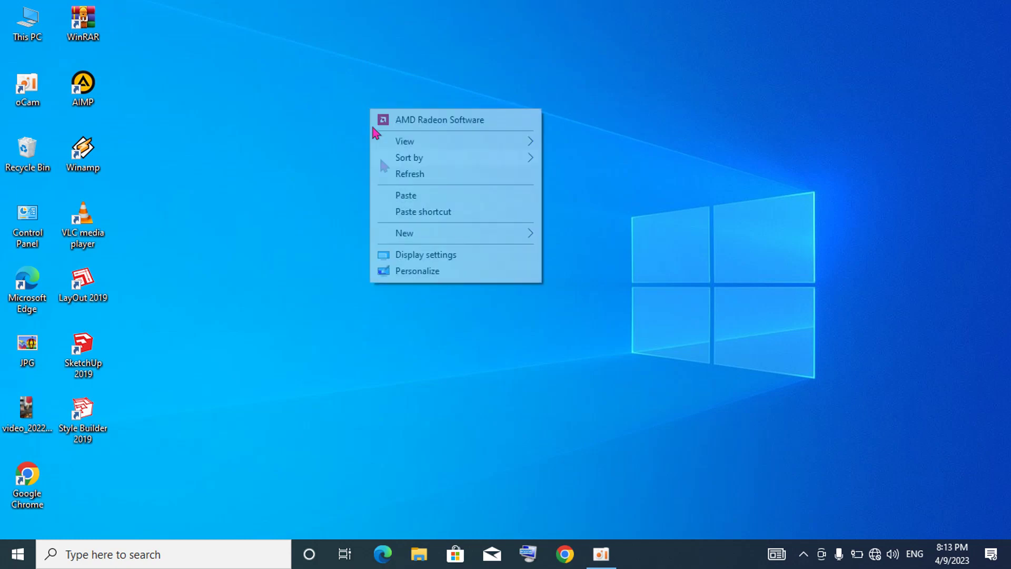
left_click(403, 179)
right_click(330, 130)
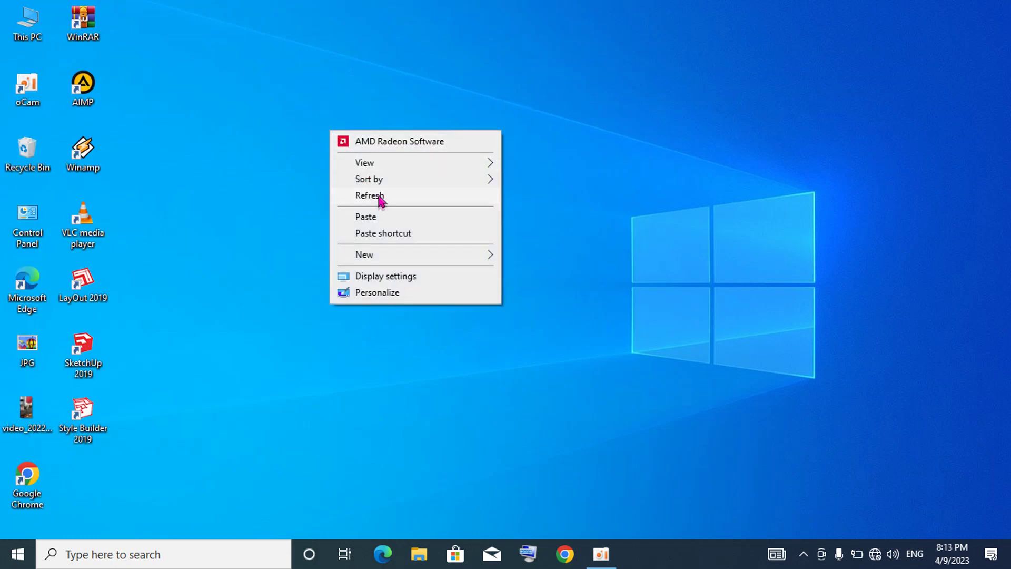
left_click(376, 199)
right_click(304, 119)
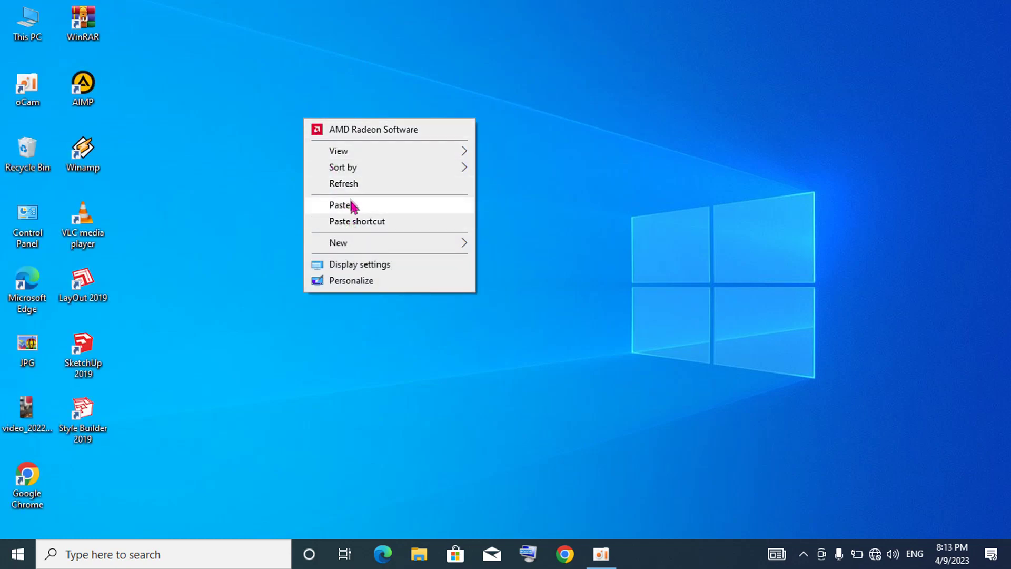
left_click(351, 184)
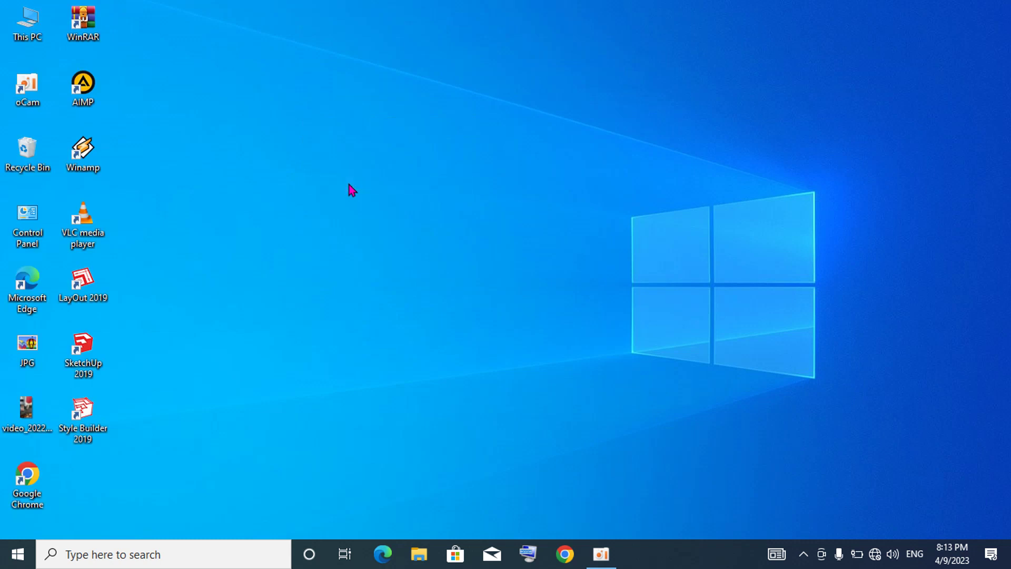
right_click(333, 123)
left_click(396, 181)
right_click(400, 154)
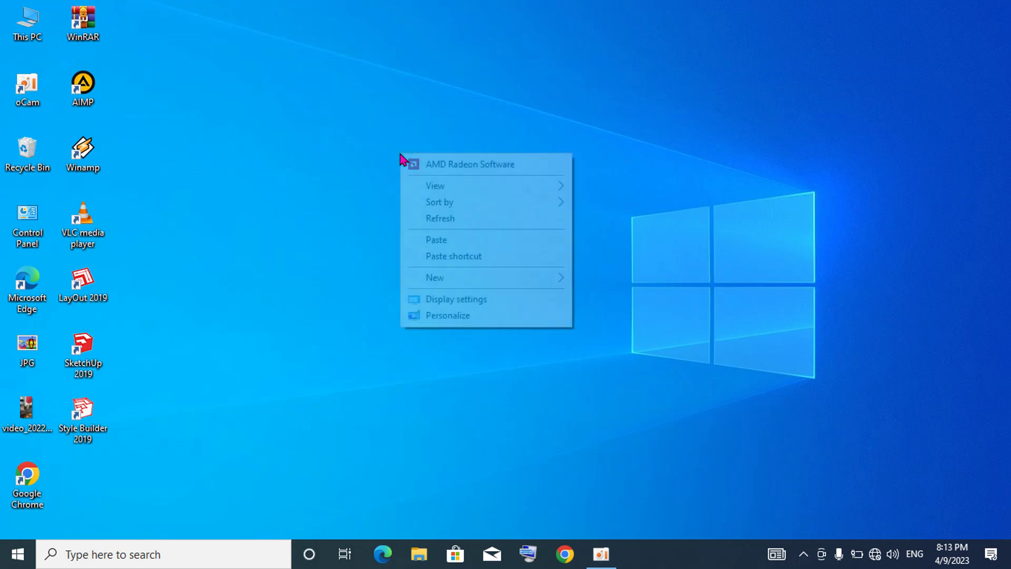
left_click(449, 218)
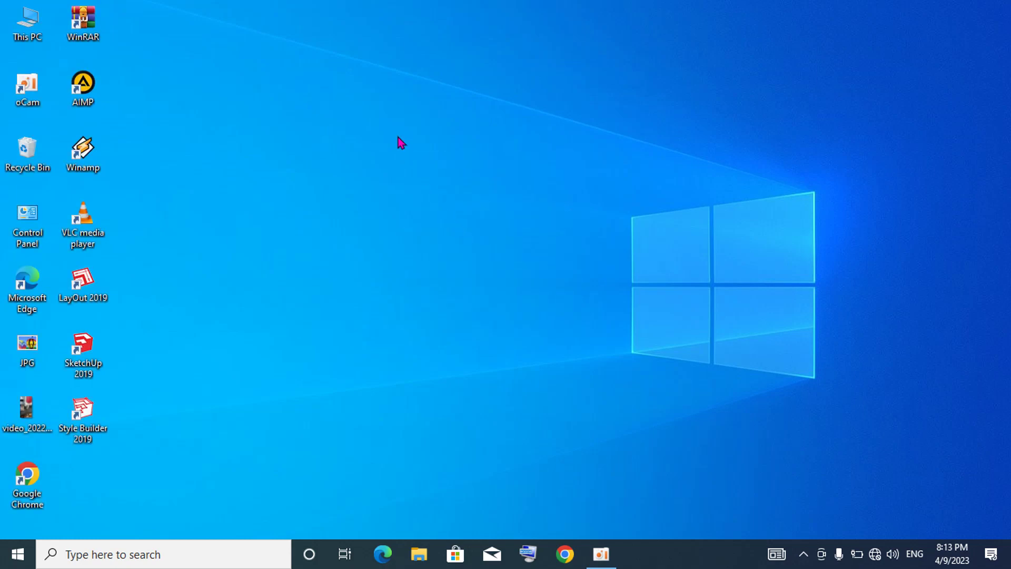
right_click(401, 143)
left_click(462, 208)
right_click(479, 163)
- Launch SketchUp 2019 from the desktop icon and accept the license agreement
left_click(529, 220)
double_click(95, 360)
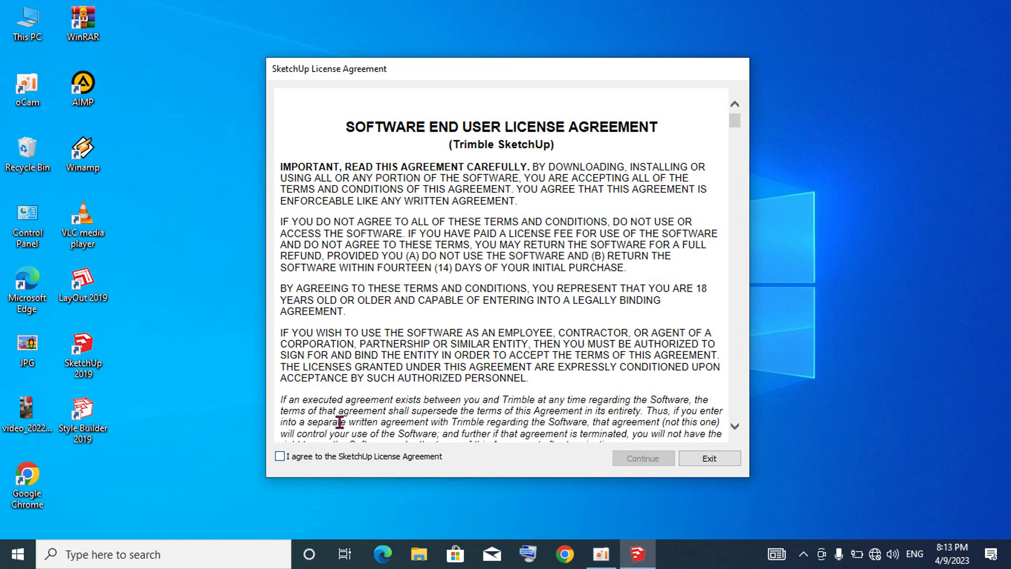
left_click(279, 456)
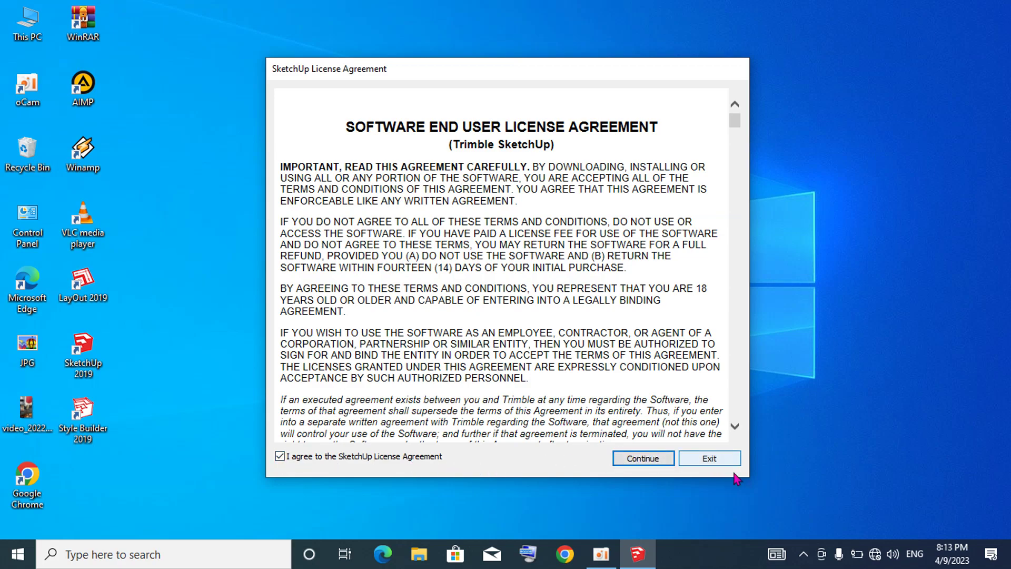
left_click(644, 458)
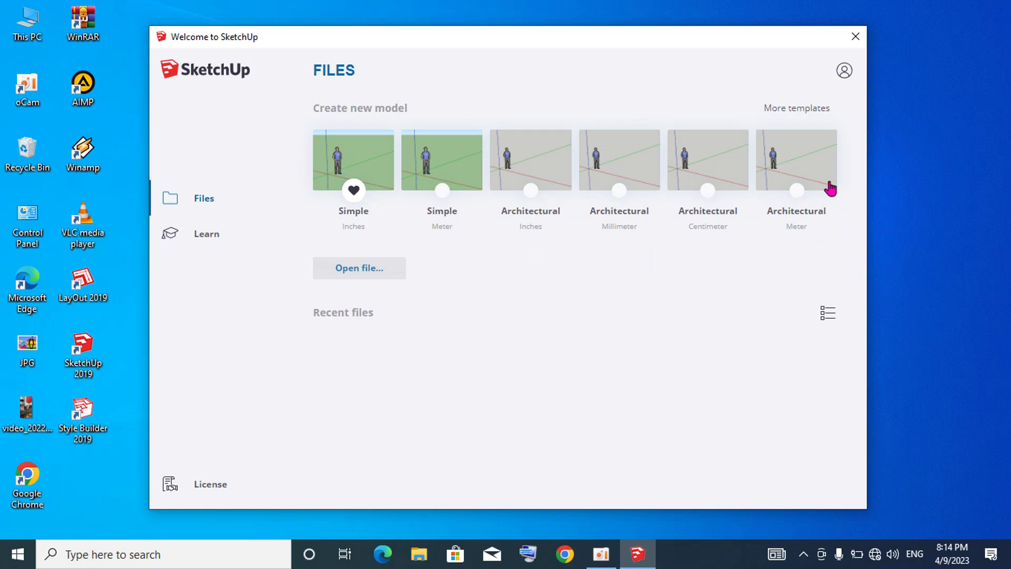
- Make Simple Meter the default template, start a model from it, and collapse Instructor
left_click(442, 191)
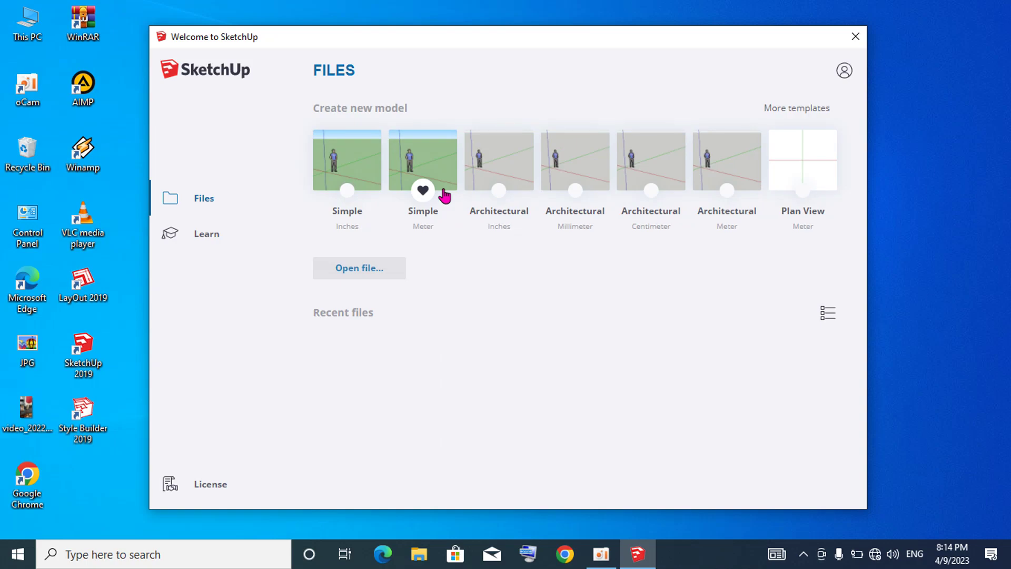
left_click(424, 167)
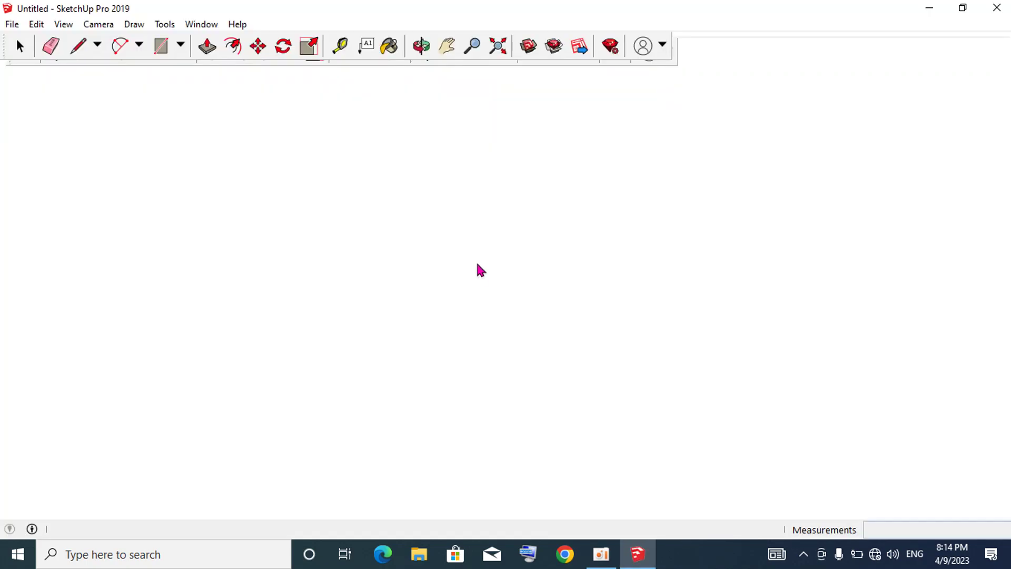
scroll(582, 232, "down", 2)
scroll(586, 227, "up", 3)
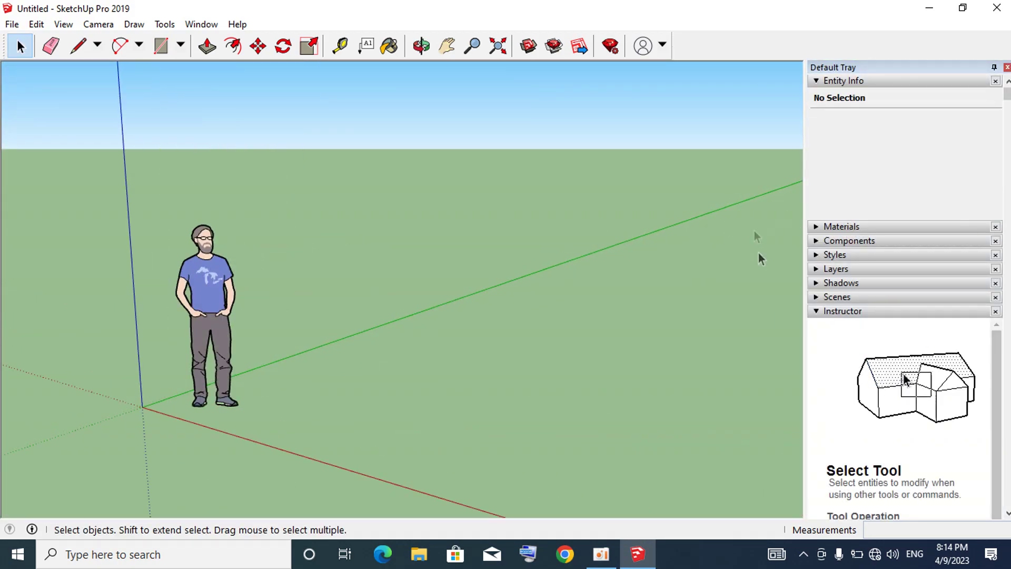
left_click(869, 312)
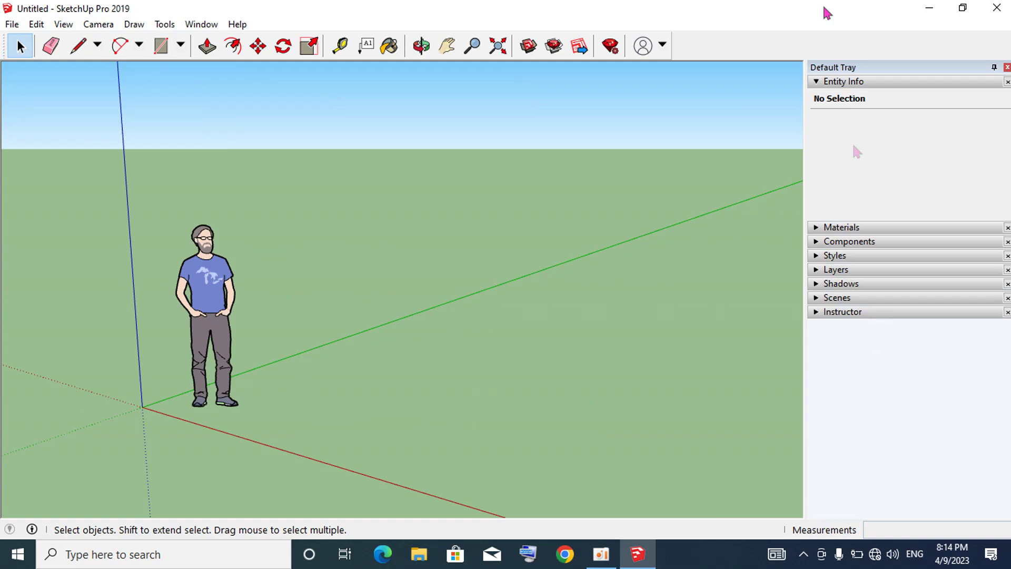
- Collapse the Entity Info panel and set the Default Tray to Auto Hide
left_click(835, 83)
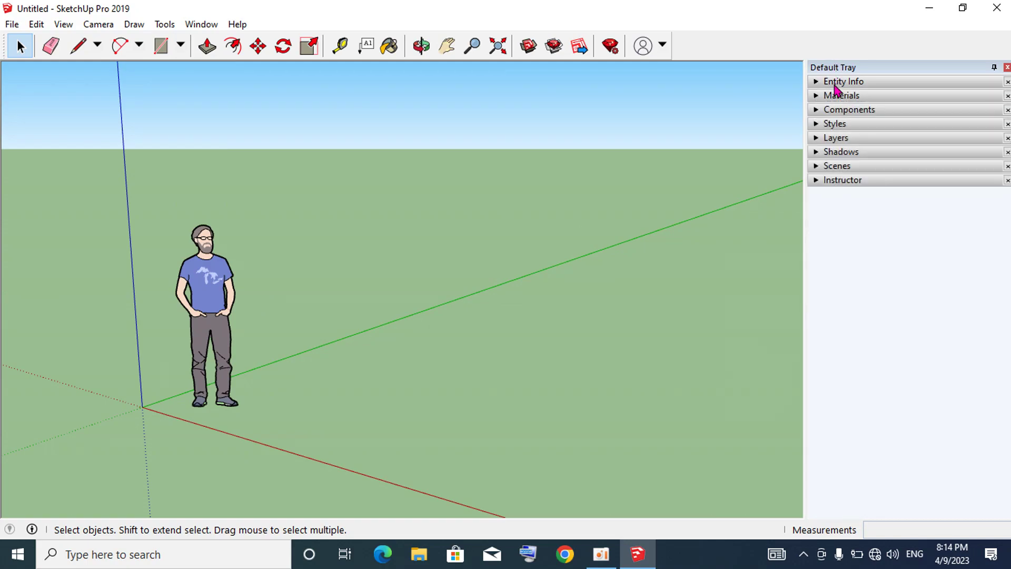
left_click(994, 64)
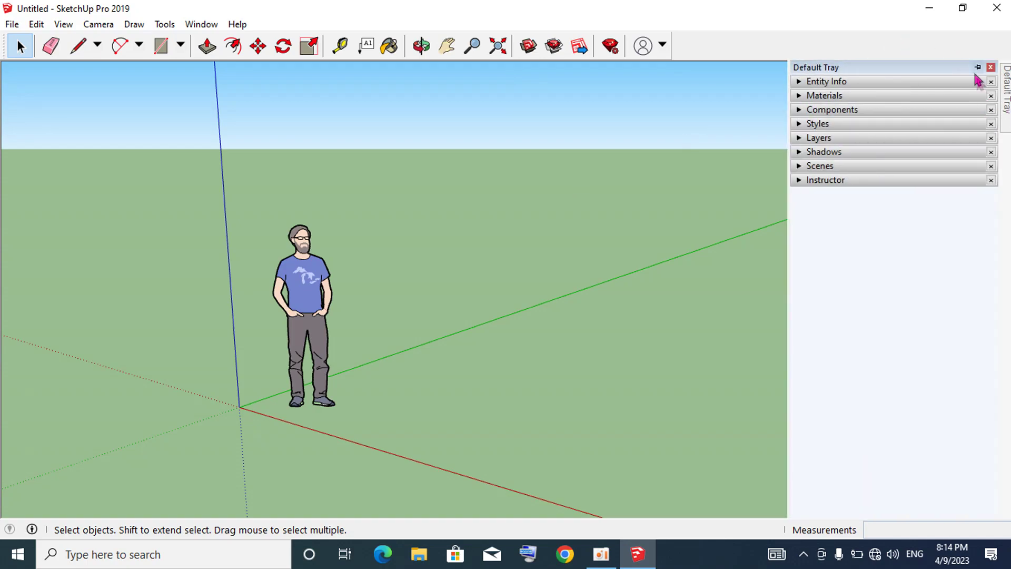
left_click(976, 68)
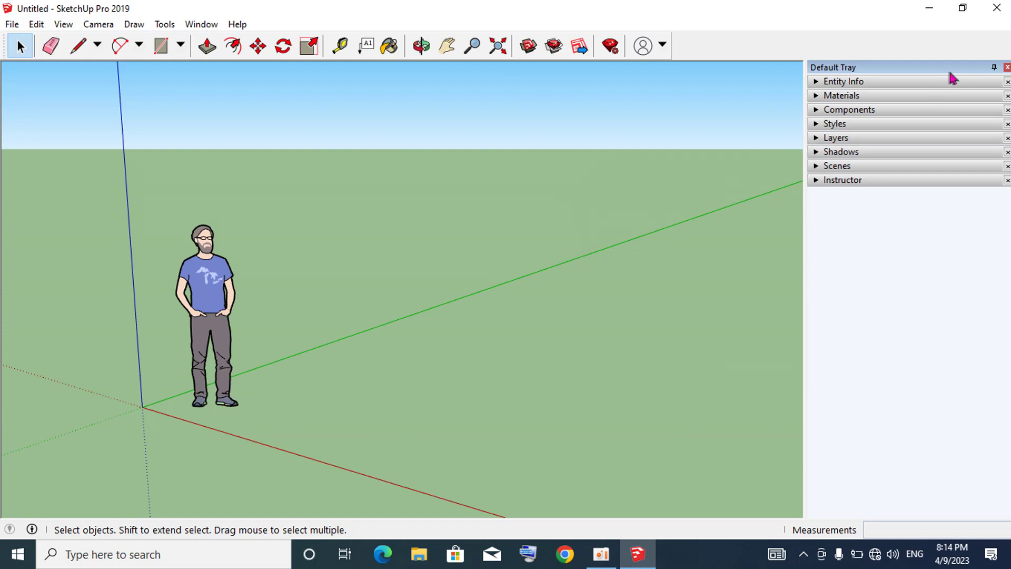
left_click(995, 68)
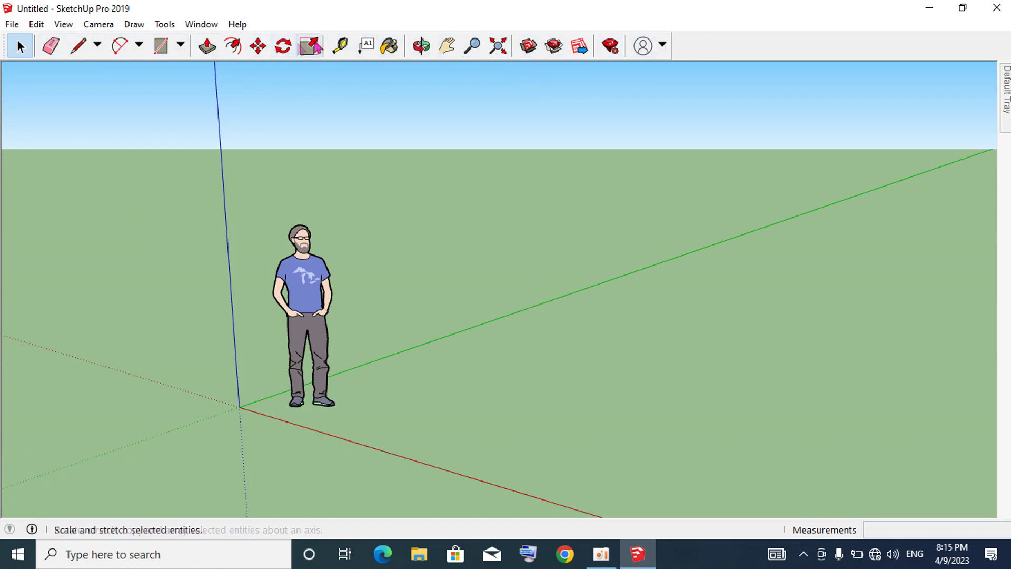
- Uncheck Large Icons on the Options tab of the Toolbars dialog
right_click(368, 48)
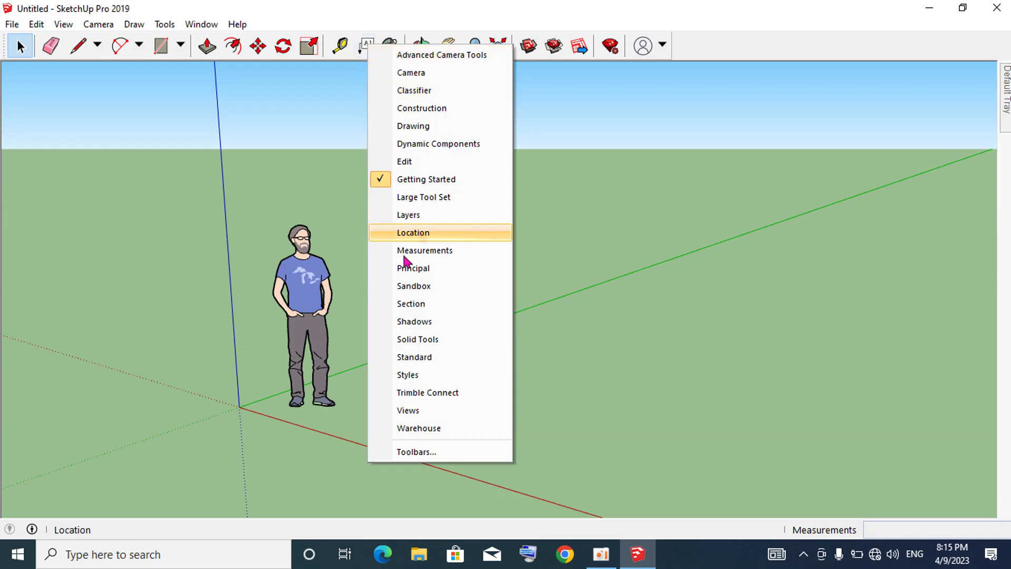
left_click(416, 452)
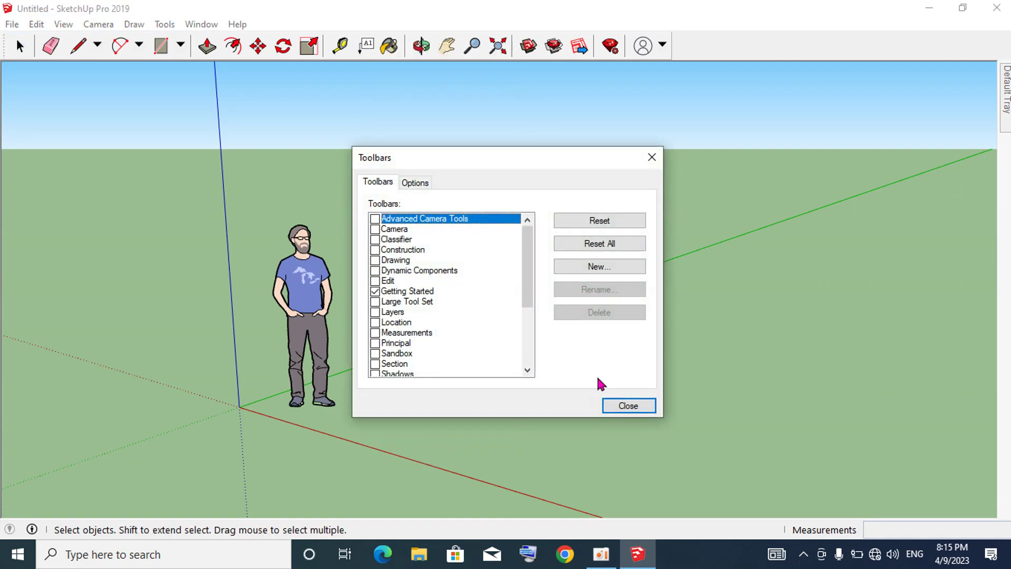
left_click_drag(522, 158, 745, 120)
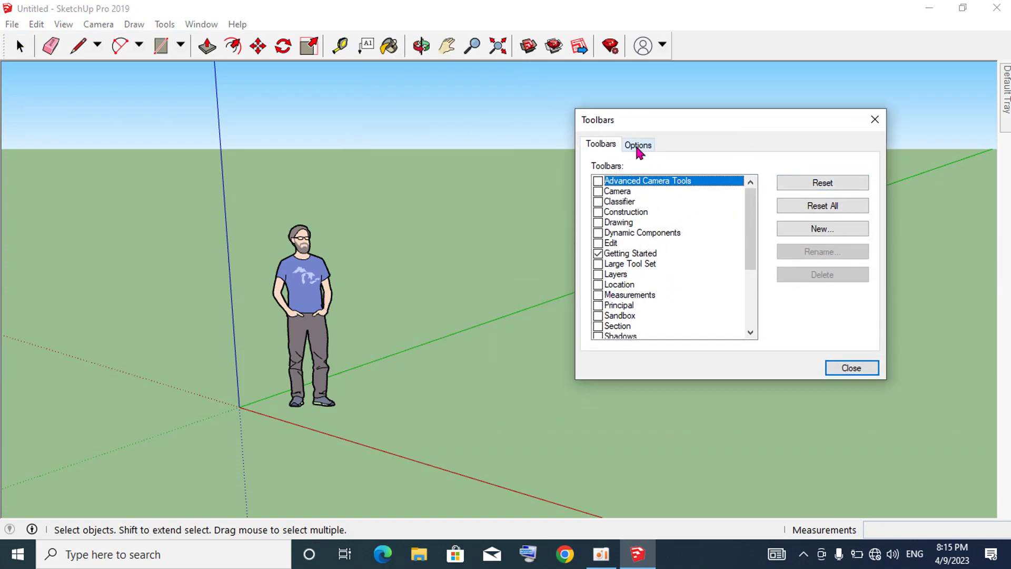
left_click(650, 149)
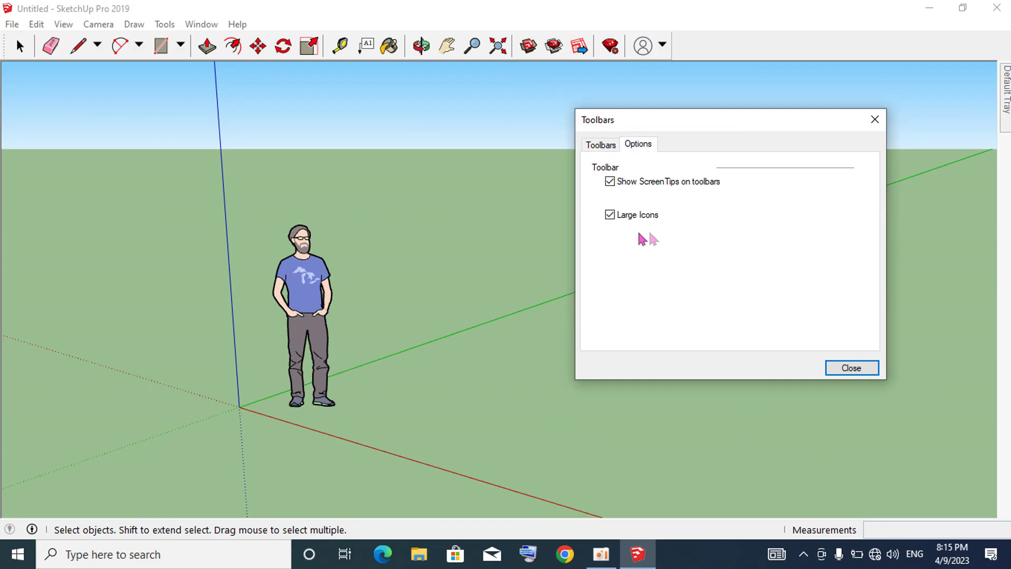
left_click(610, 215)
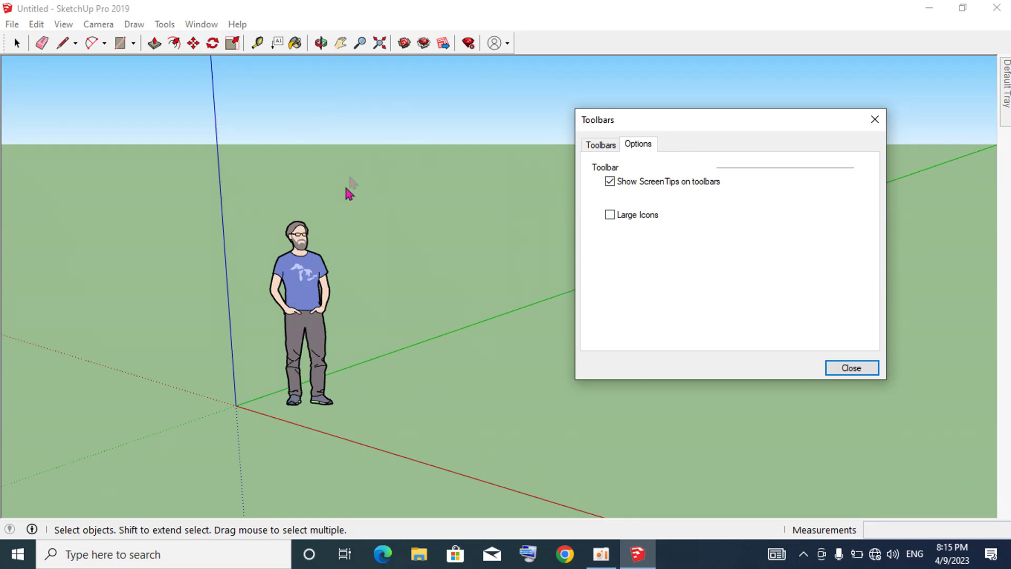
- Enable the Views, Large Tool Set and Standard toolbars, and turn off Getting Started
left_click(609, 149)
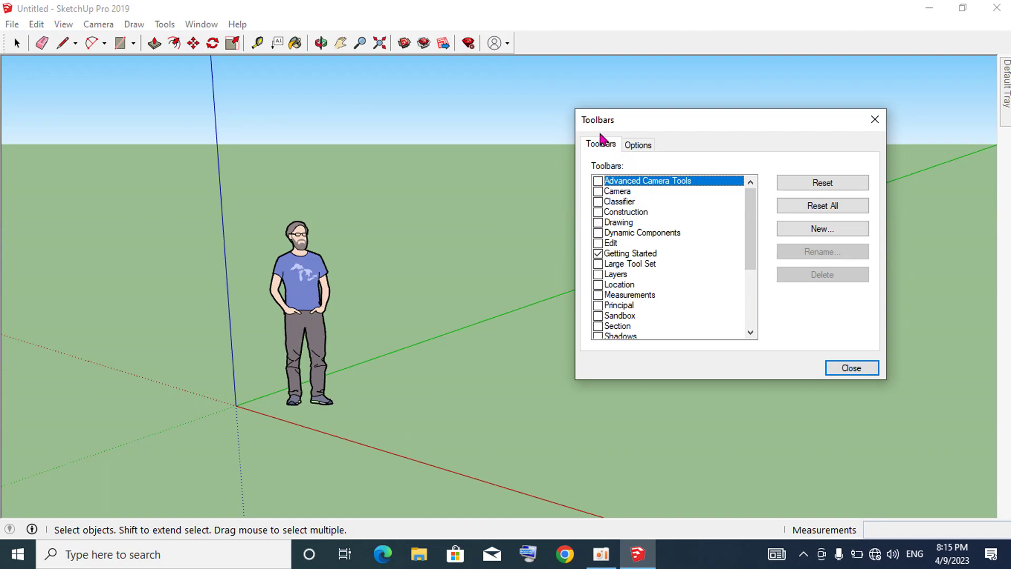
scroll(626, 270, "down", 2)
scroll(628, 271, "down", 1)
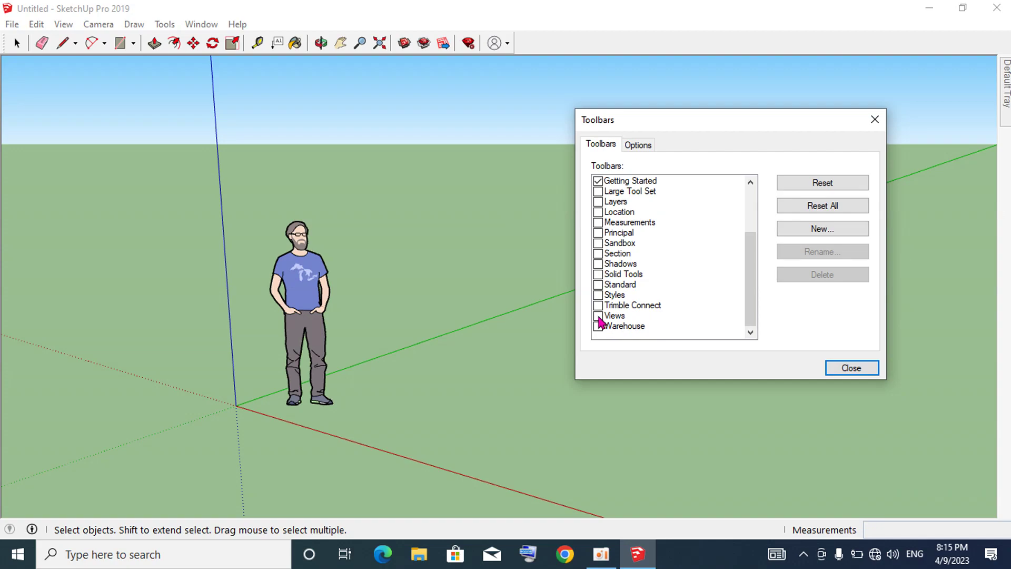
left_click(598, 316)
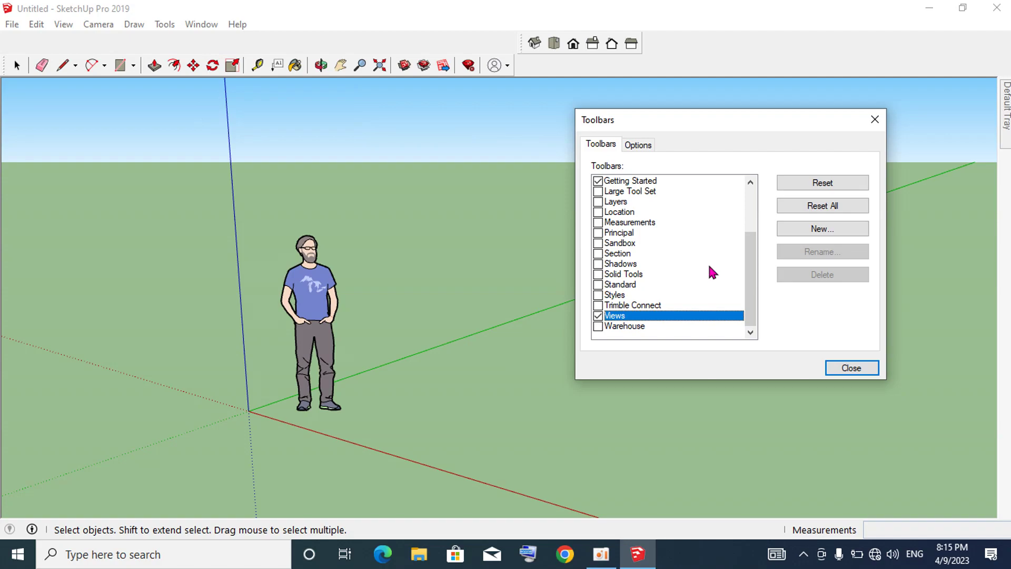
scroll(710, 267, "up", 1)
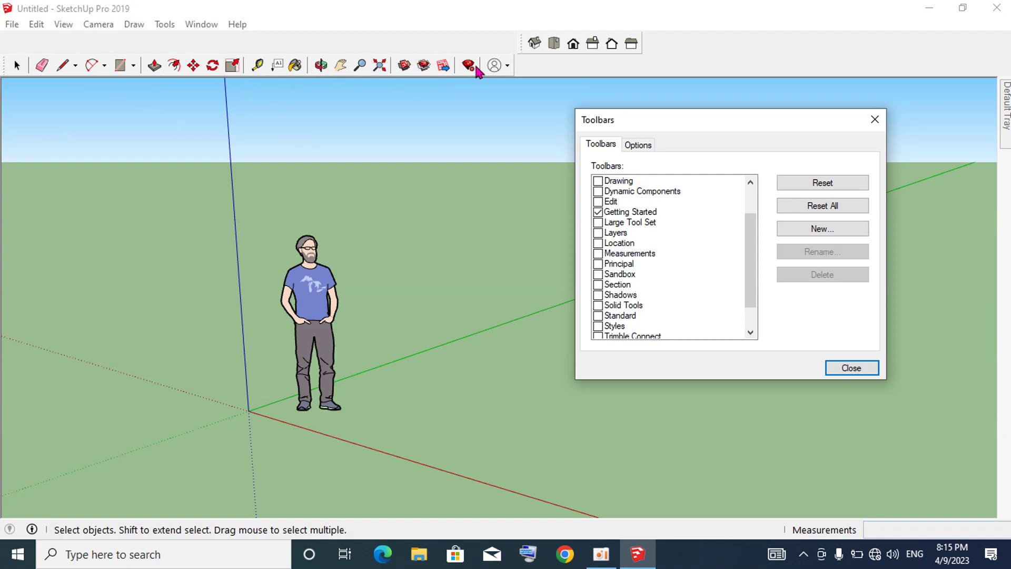
left_click(603, 224)
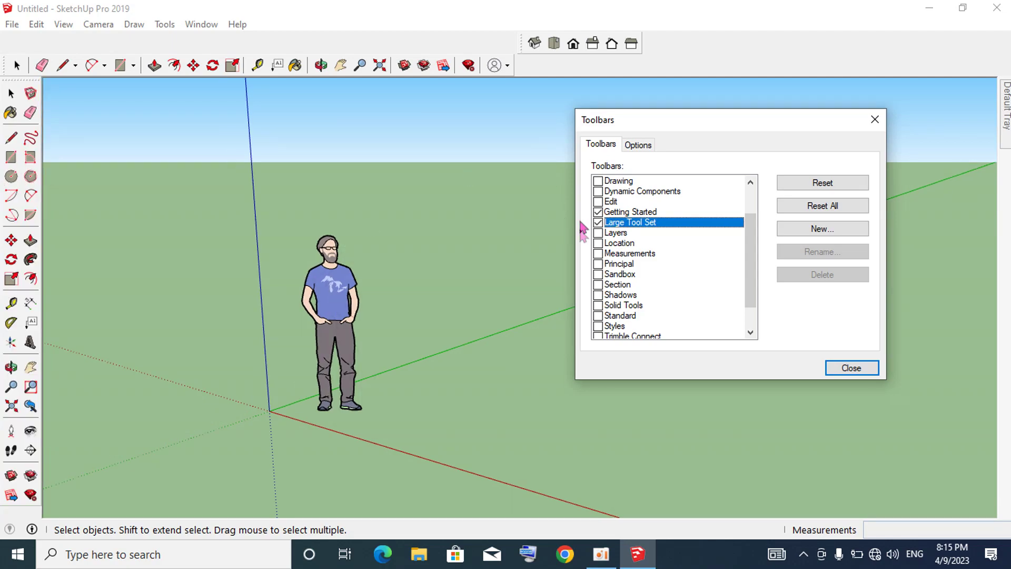
left_click(602, 212)
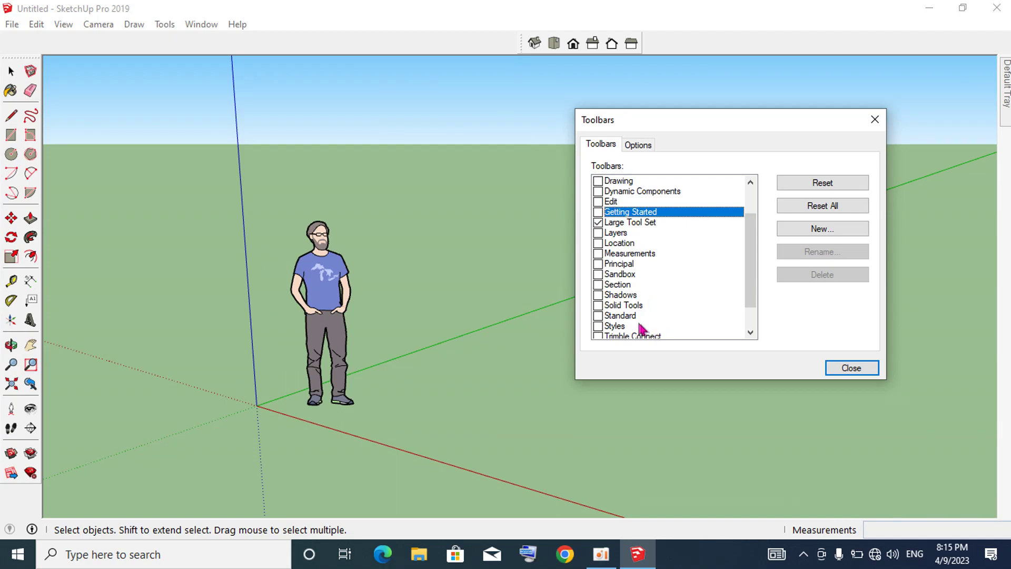
scroll(627, 317, "down", 1)
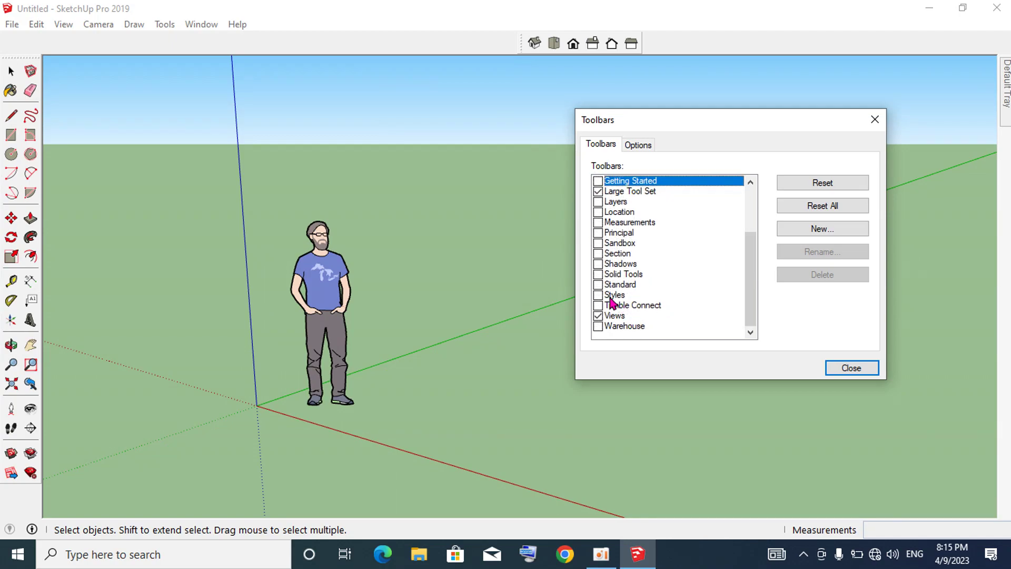
left_click(602, 318)
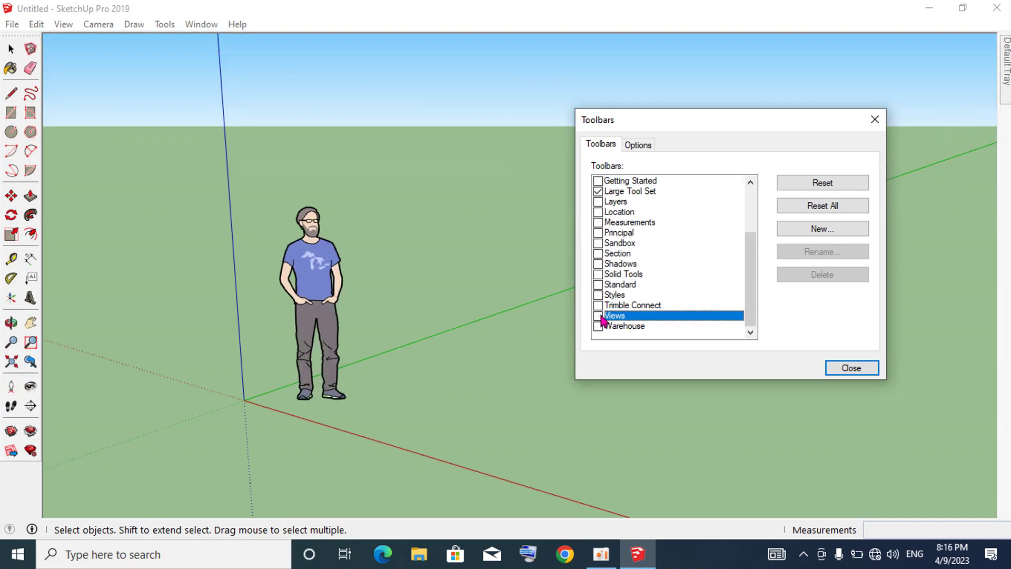
left_click(599, 285)
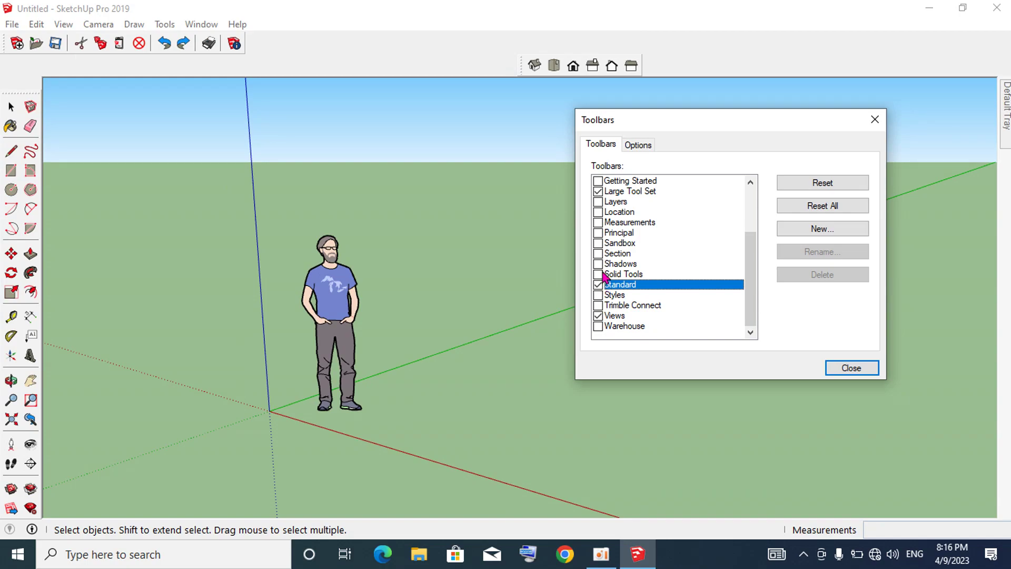
- Turn on the Solid Tools toolbar, trying Shadows, Section, Sandbox and Measurements along the way
left_click(599, 275)
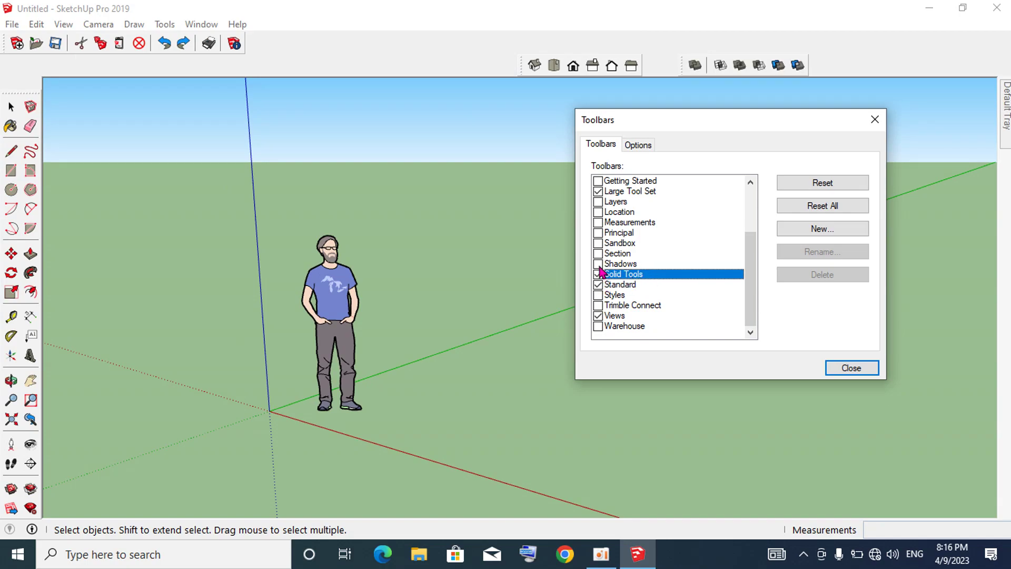
left_click(599, 264)
left_click(599, 265)
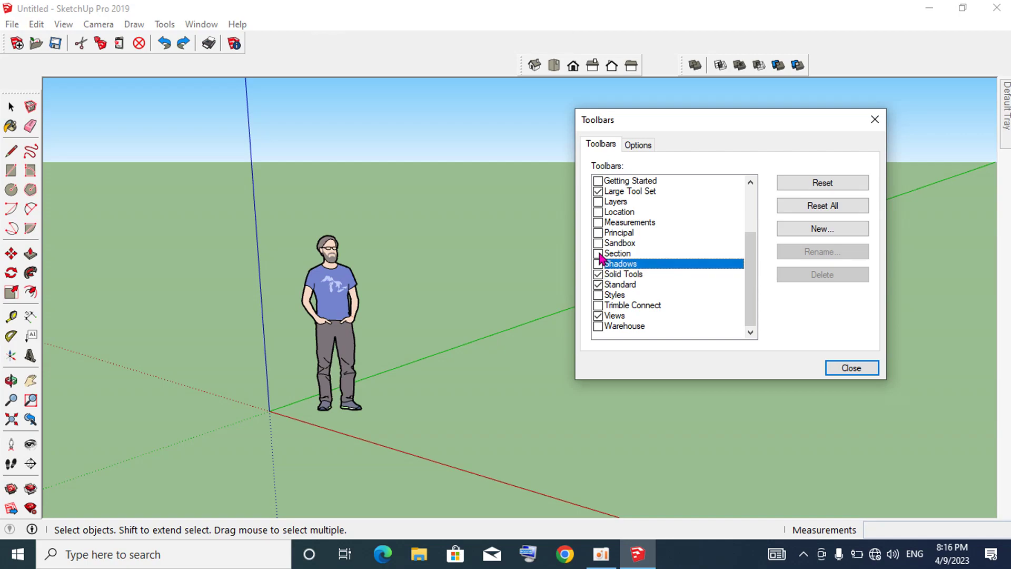
left_click(599, 254)
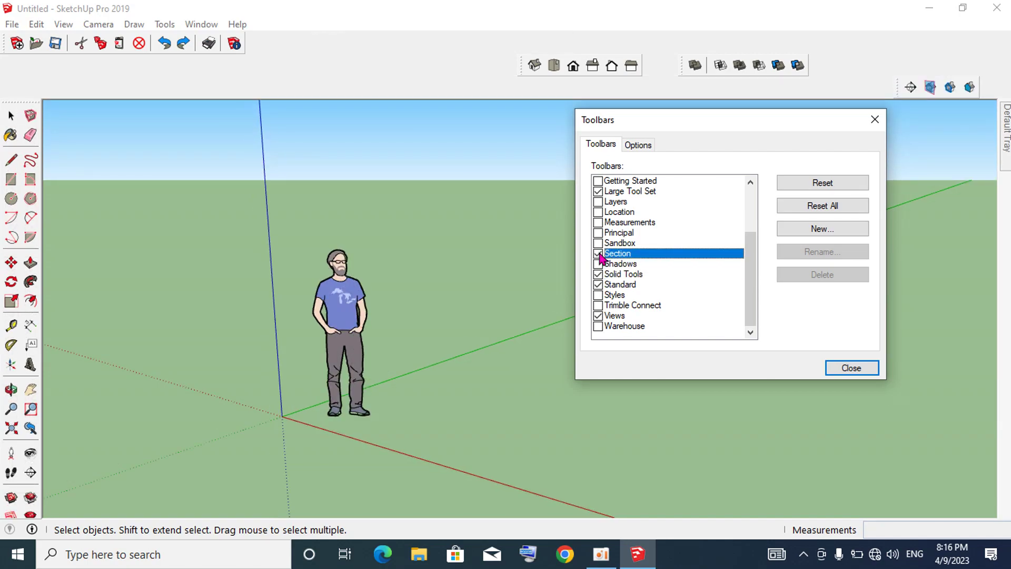
left_click(599, 253)
left_click(600, 242)
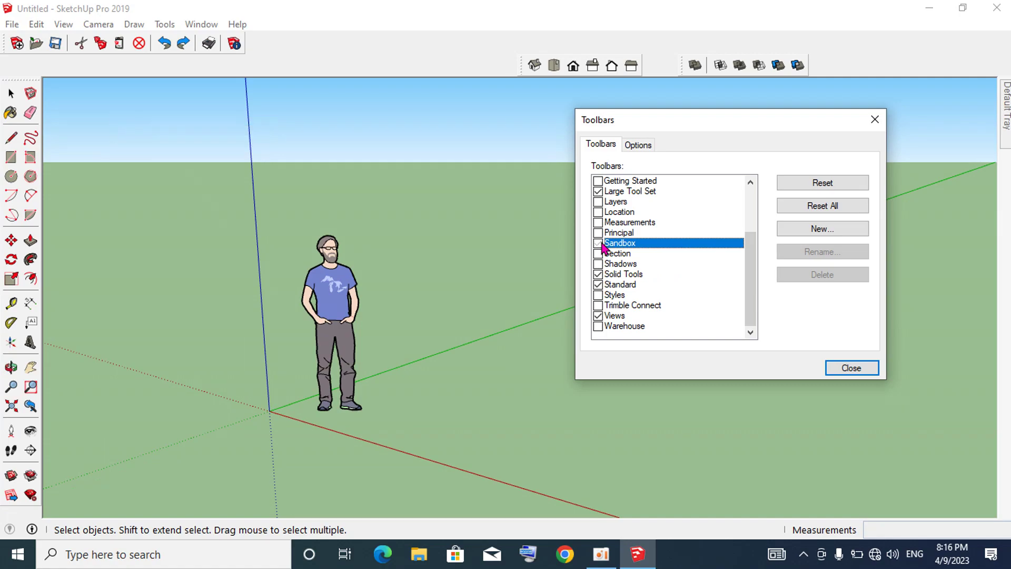
left_click(600, 235)
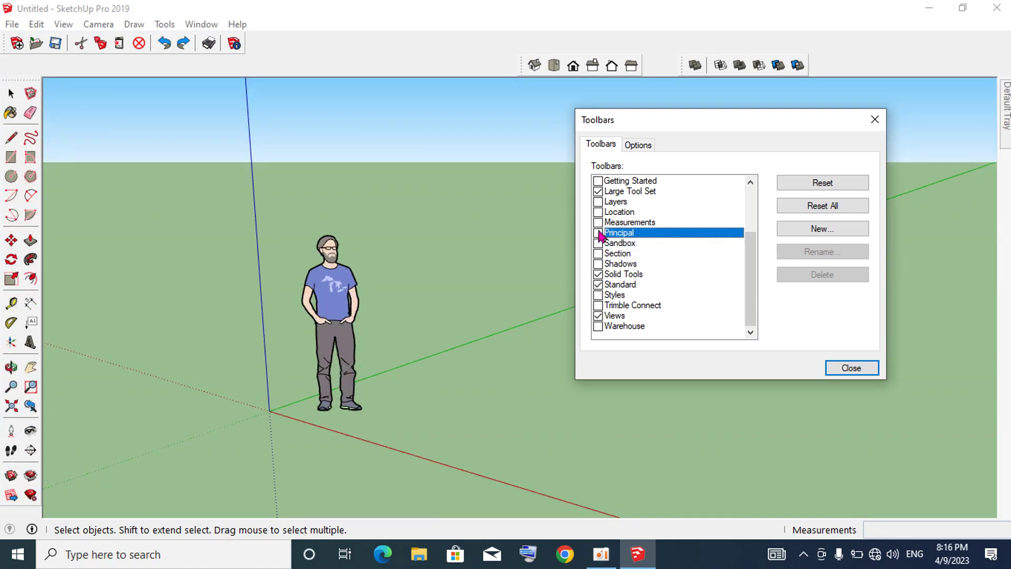
left_click(599, 223)
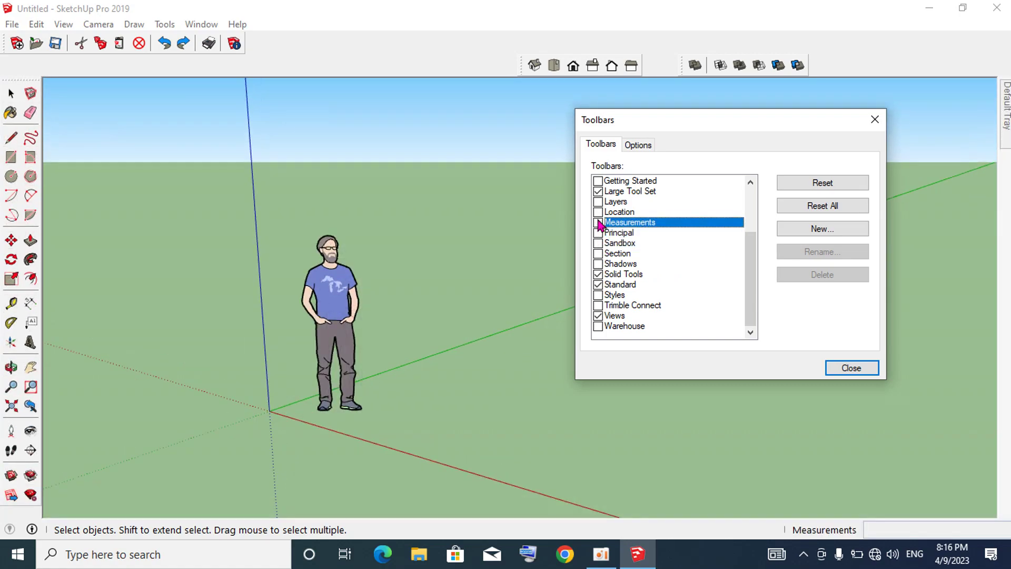
- Turn on the Styles toolbar, leaving Location, Getting Started and Trimble Connect off
left_click(599, 212)
left_click(599, 213)
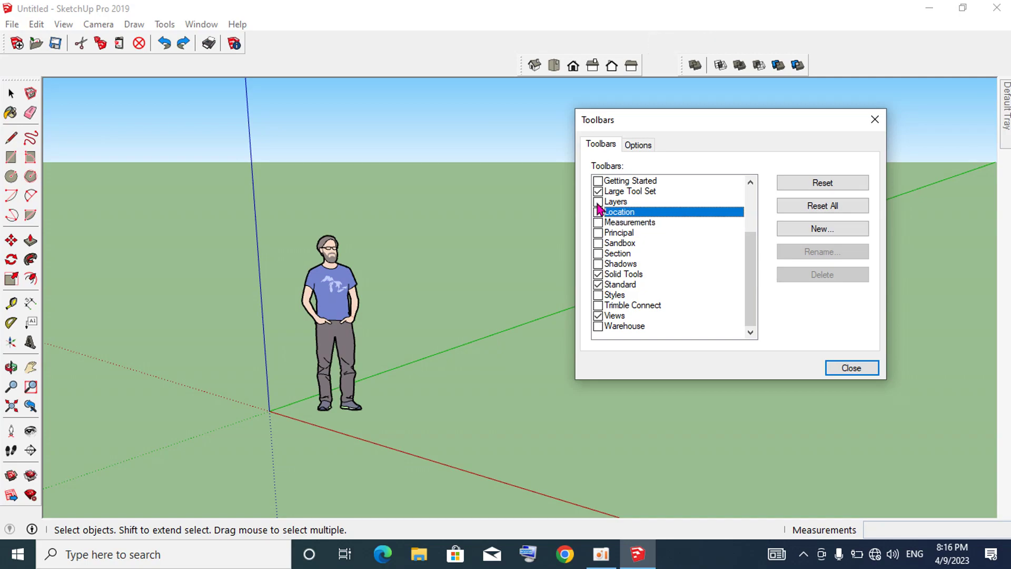
left_click(598, 203)
left_click(598, 182)
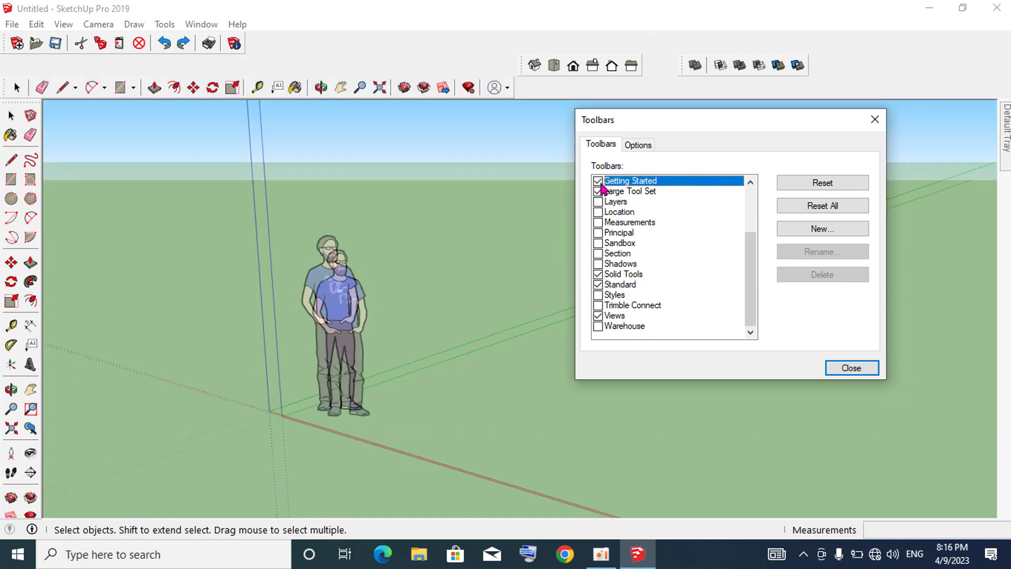
left_click(599, 182)
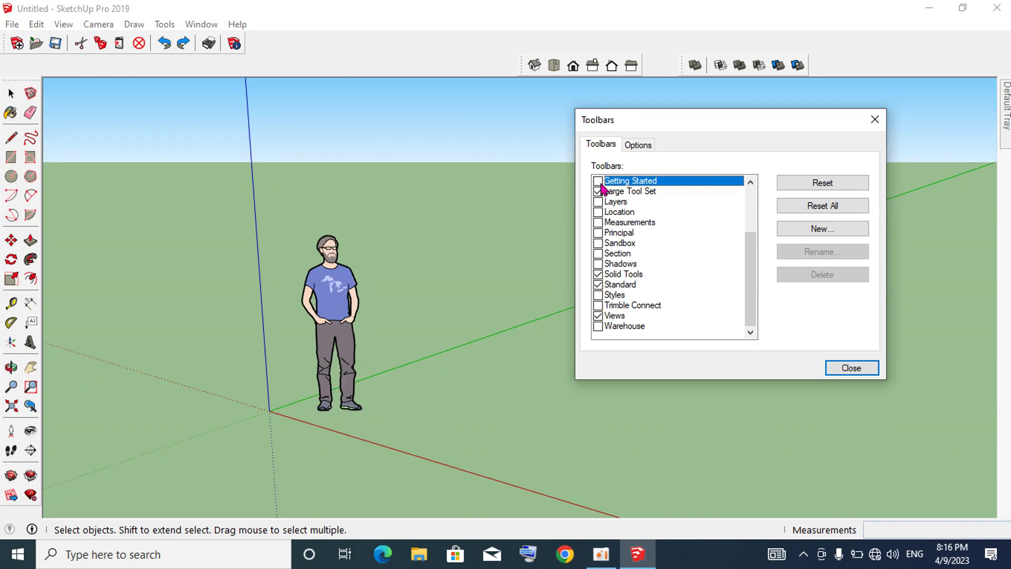
left_click(600, 306)
left_click(601, 306)
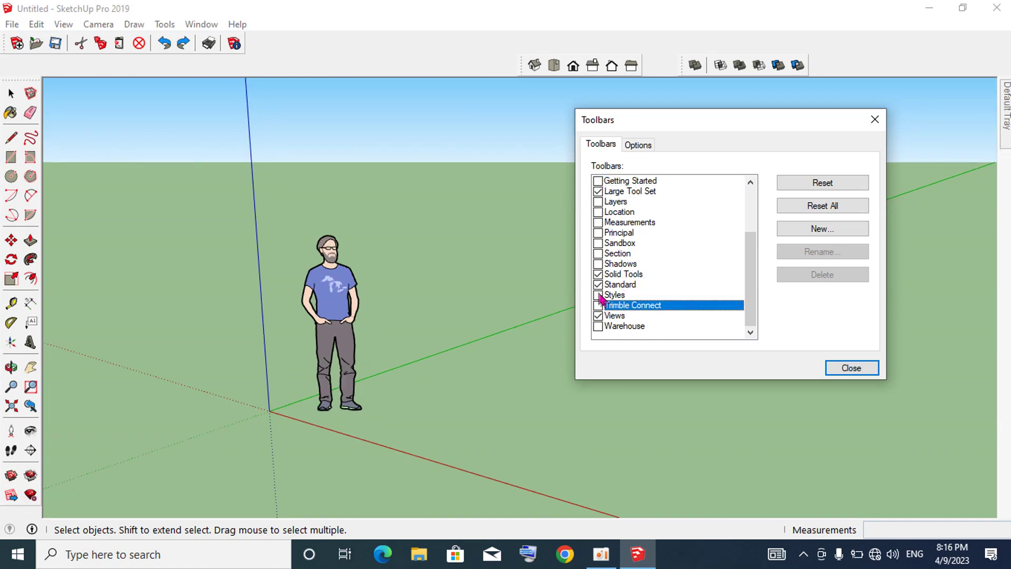
left_click(599, 296)
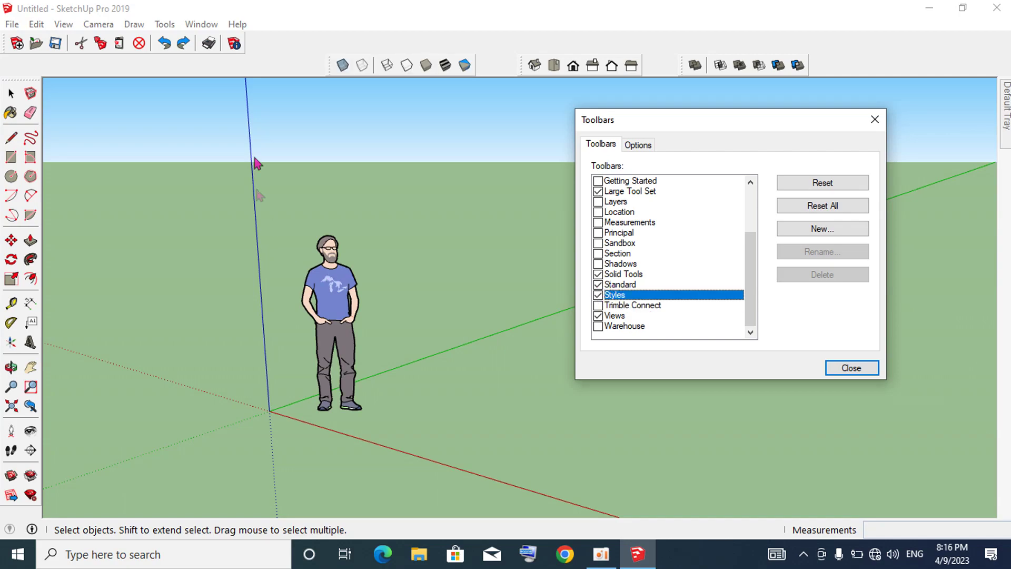
mouse_move(721, 129)
left_mouse_down()
mouse_move(447, 140)
mouse_move(465, 166)
left_mouse_up()
- Dock the Styles, Views and Solid Tools toolbars in the top row beside Standard
left_click_drag(330, 67, 251, 44)
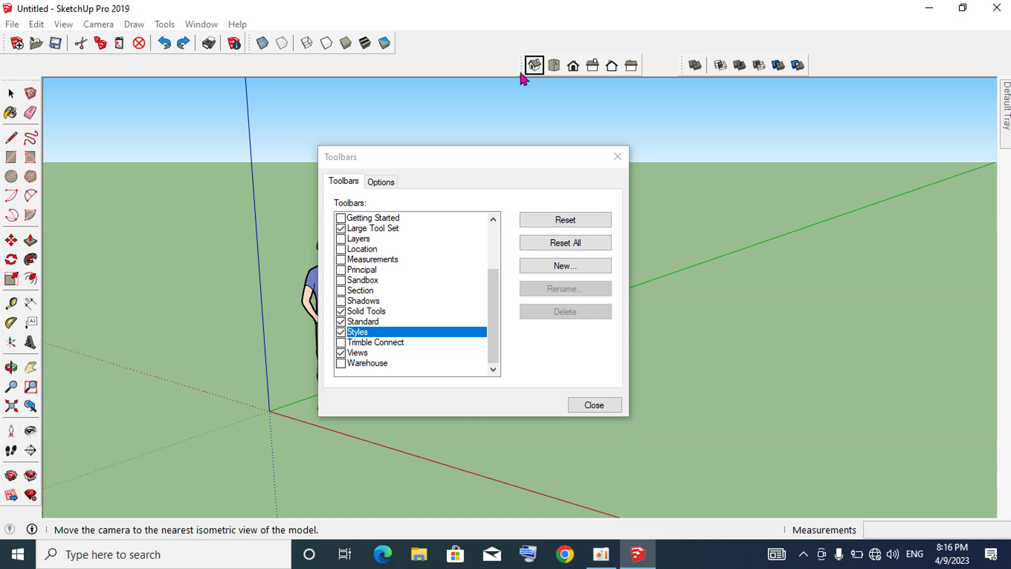
left_click_drag(521, 75, 388, 48)
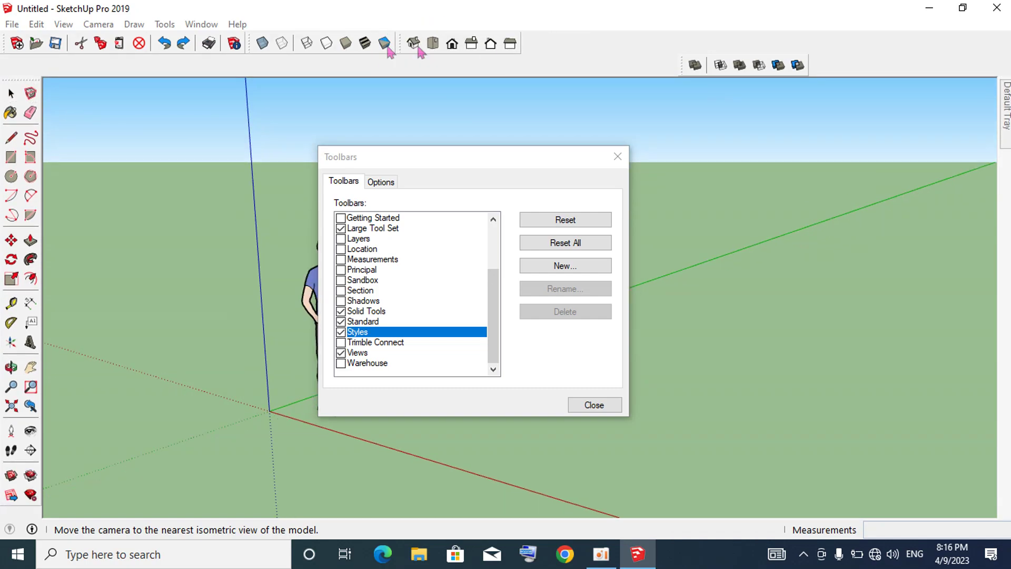
left_click_drag(682, 67, 504, 46)
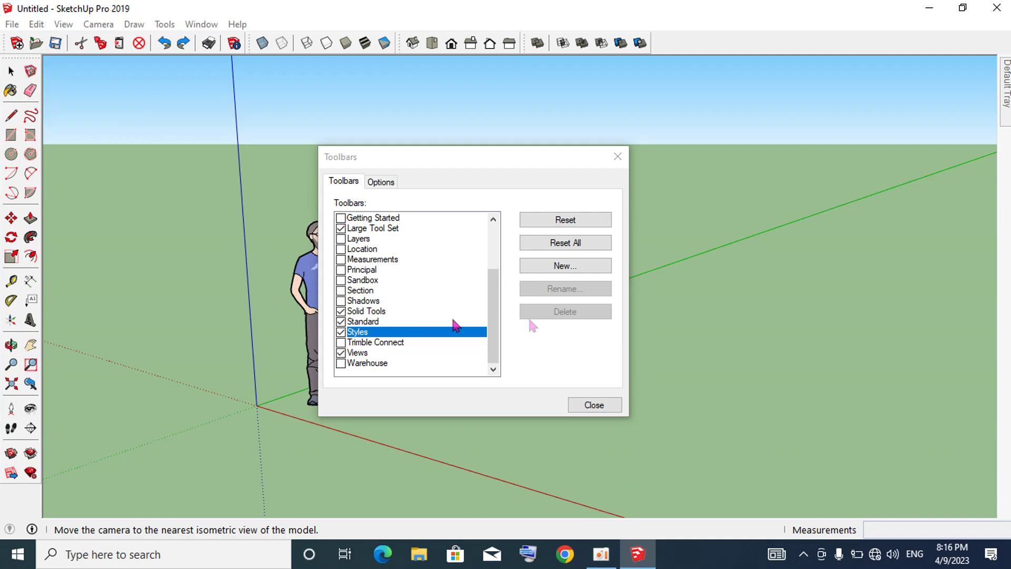
- Leave the Warehouse toolbar off and close the Toolbars dialog
left_click(341, 364)
left_click(341, 363)
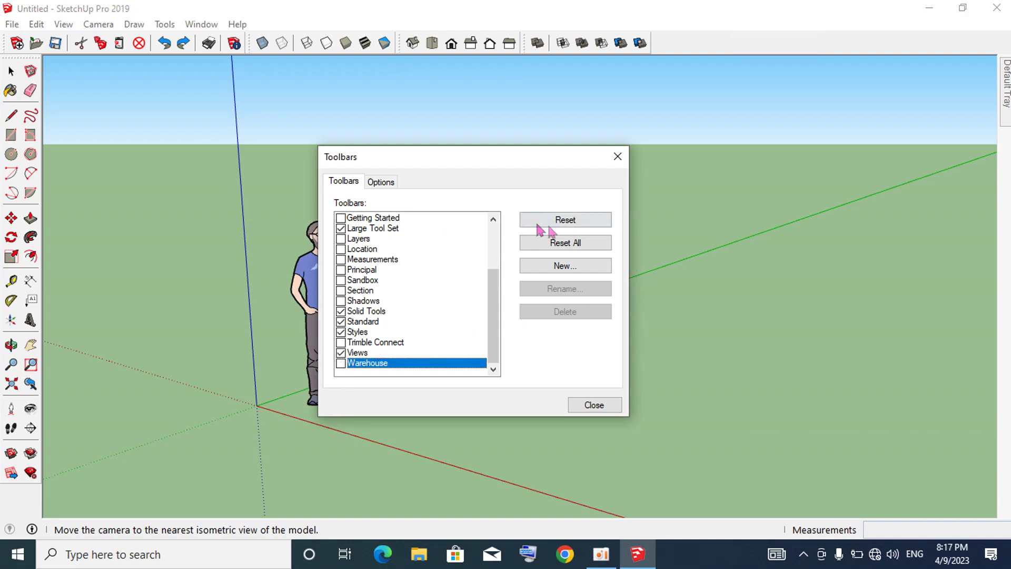
left_click(595, 406)
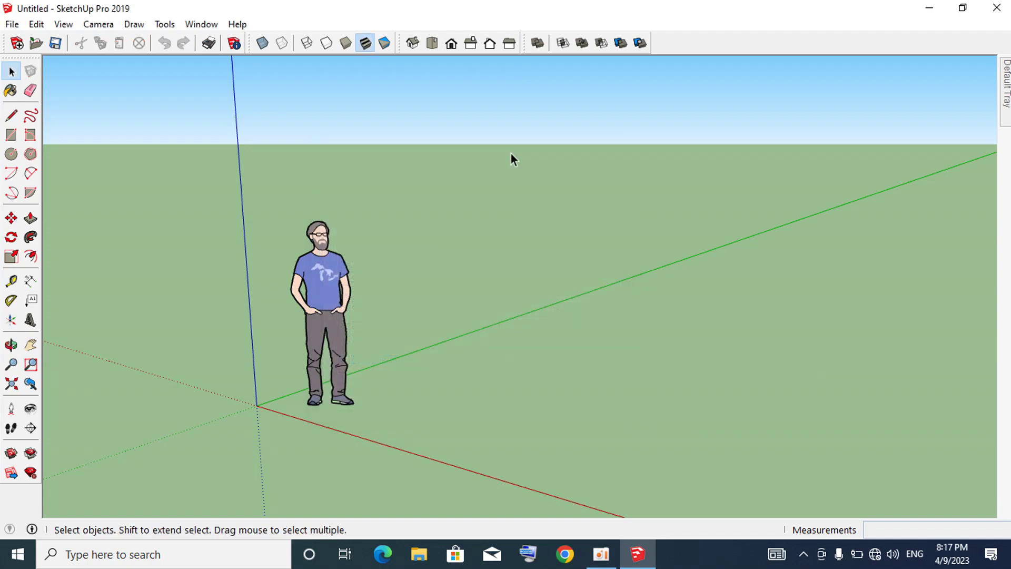
right_click(488, 45)
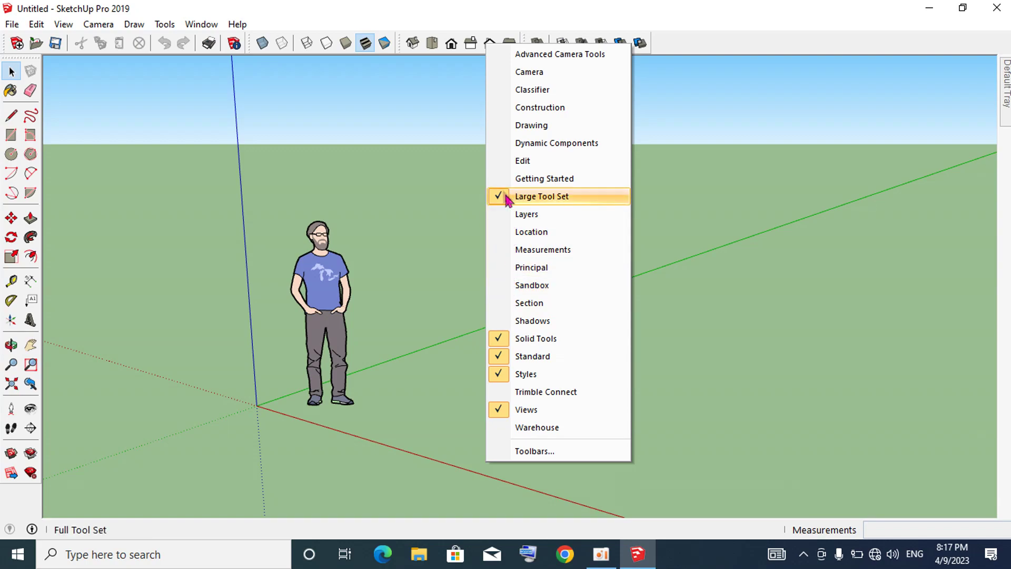
left_click(501, 179)
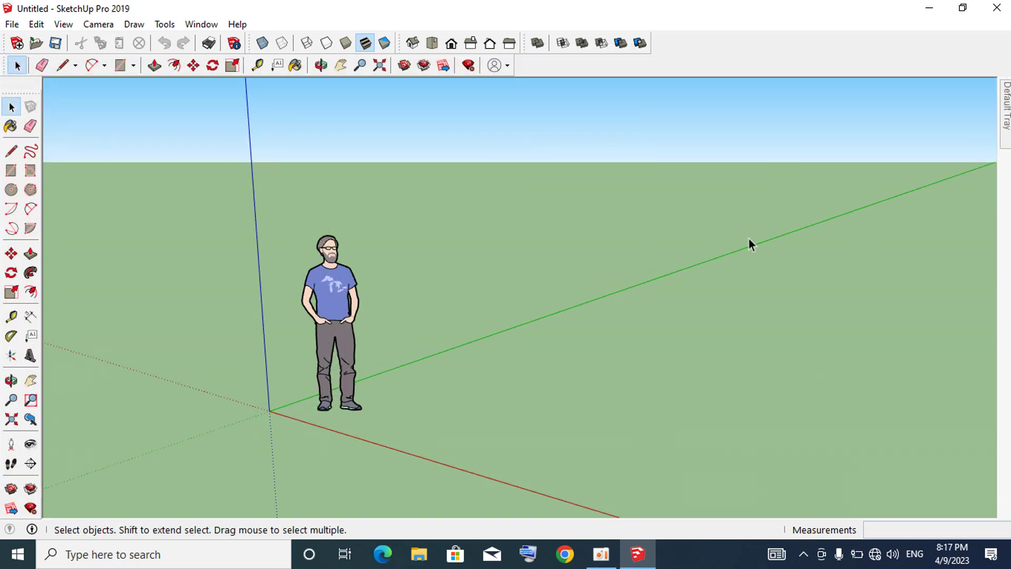
right_click(397, 66)
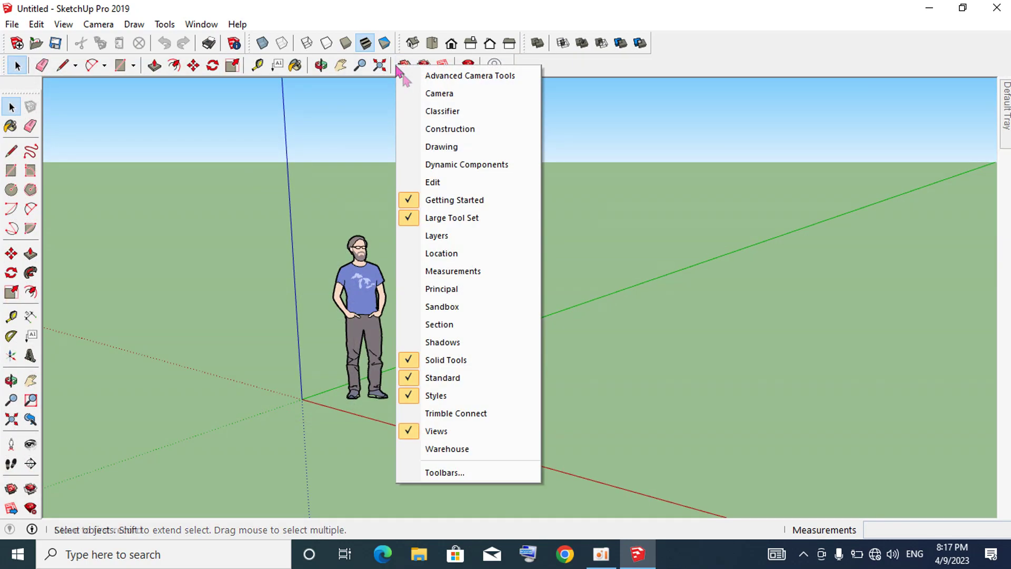
left_click(659, 115)
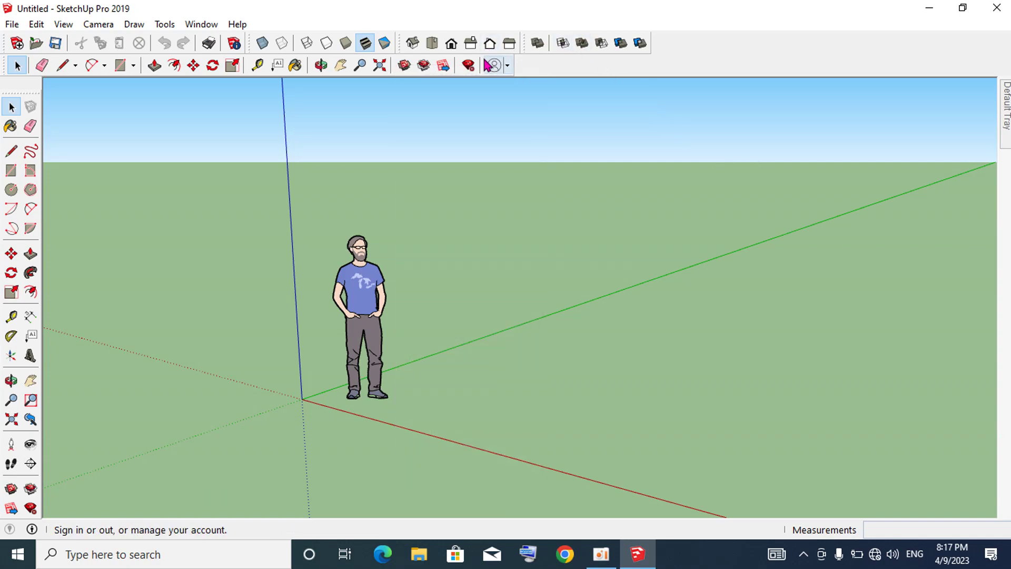
right_click(487, 65)
left_click(529, 466)
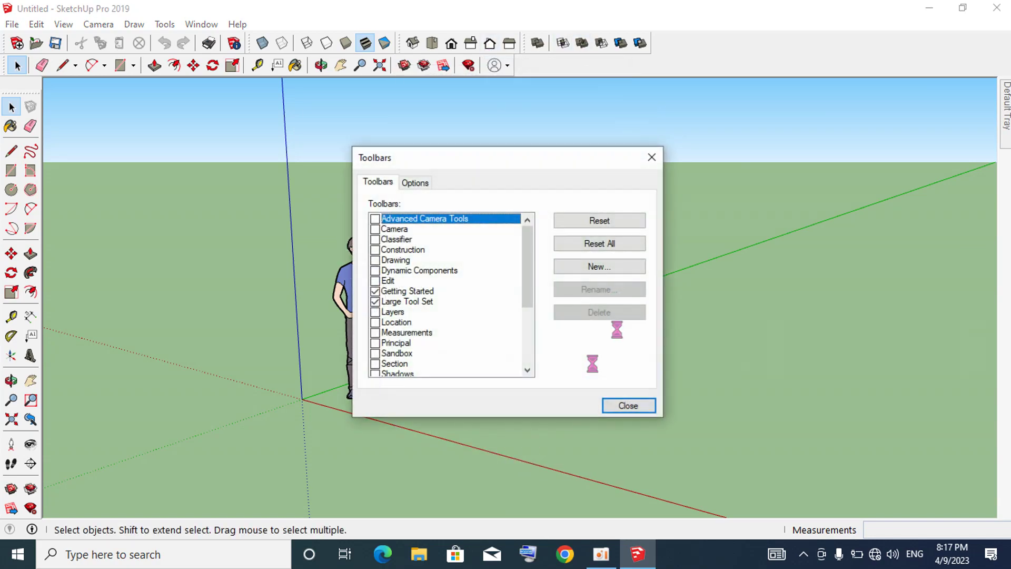
left_click(374, 292)
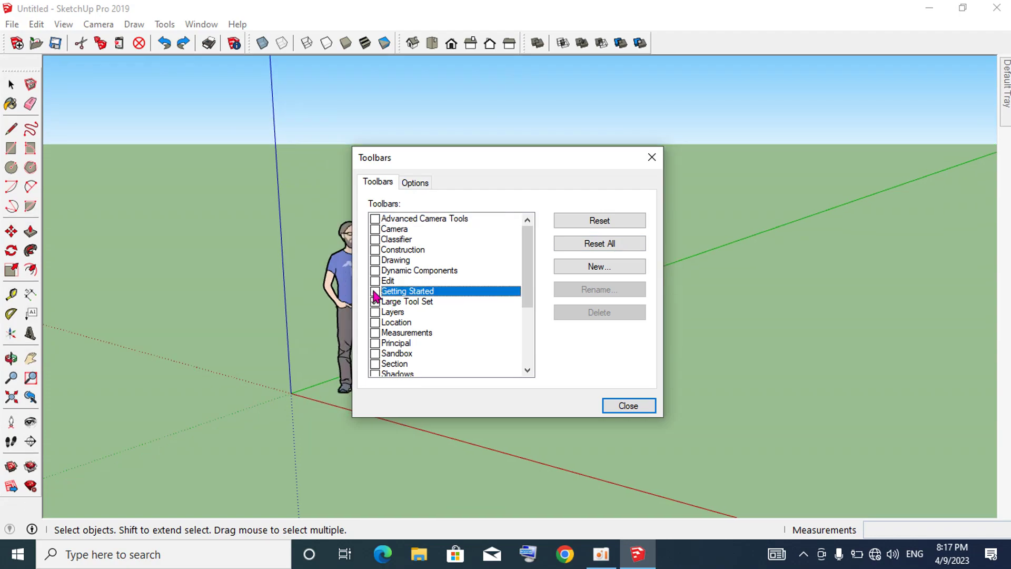
left_click(375, 272)
left_click(378, 271)
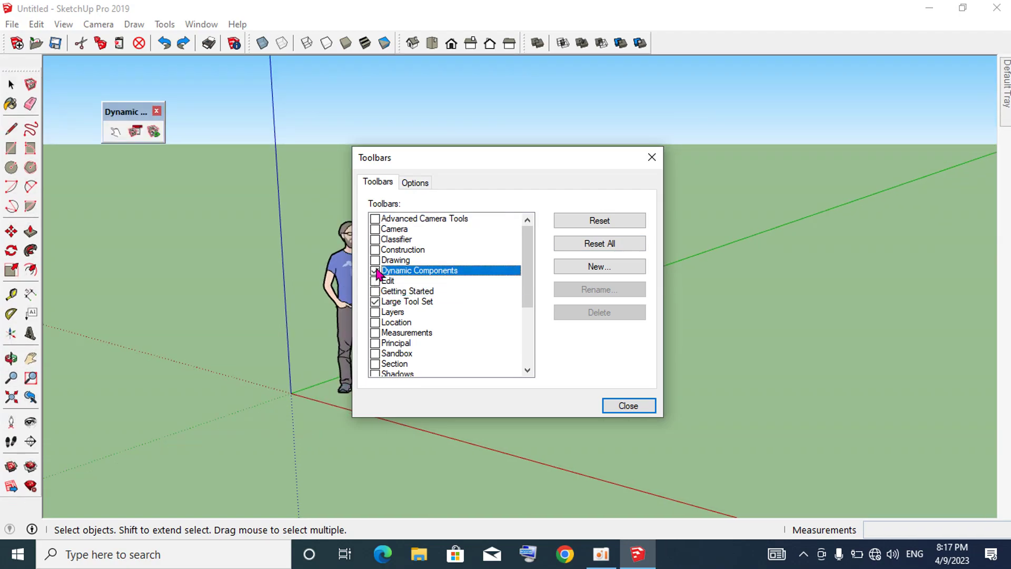
left_click(375, 271)
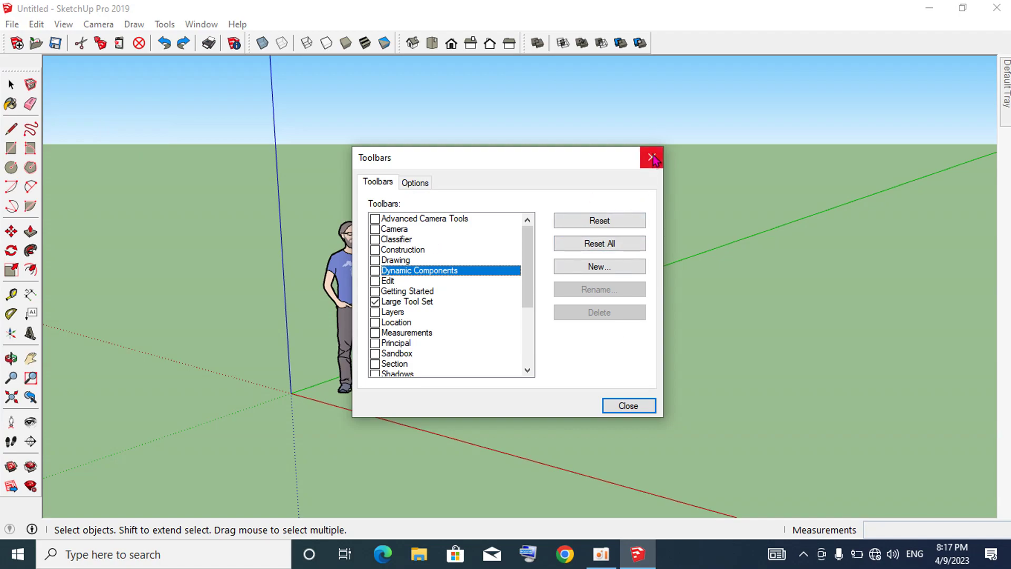
left_click(630, 405)
scroll(541, 235, "down", 2)
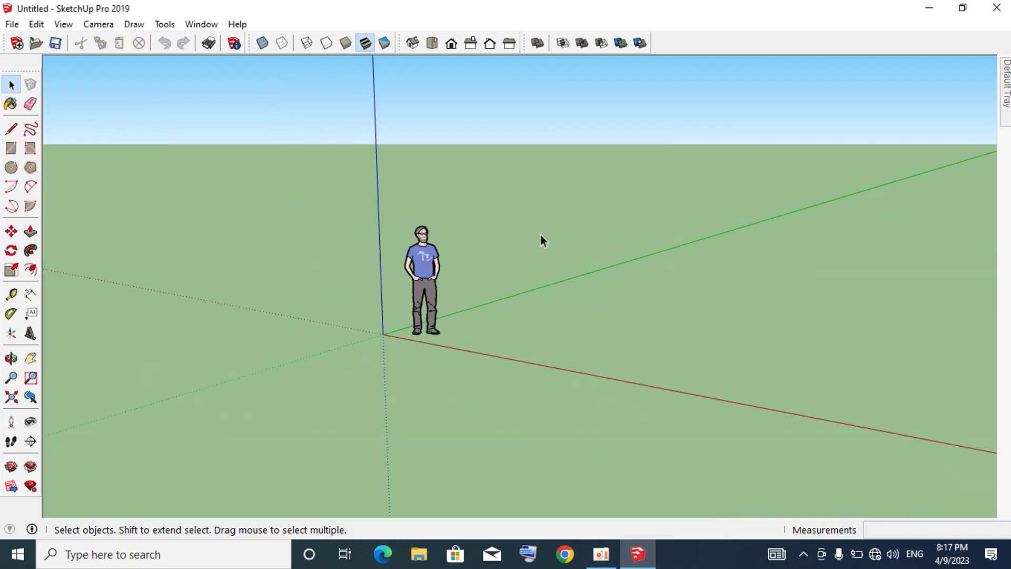
scroll(541, 235, "up", 2)
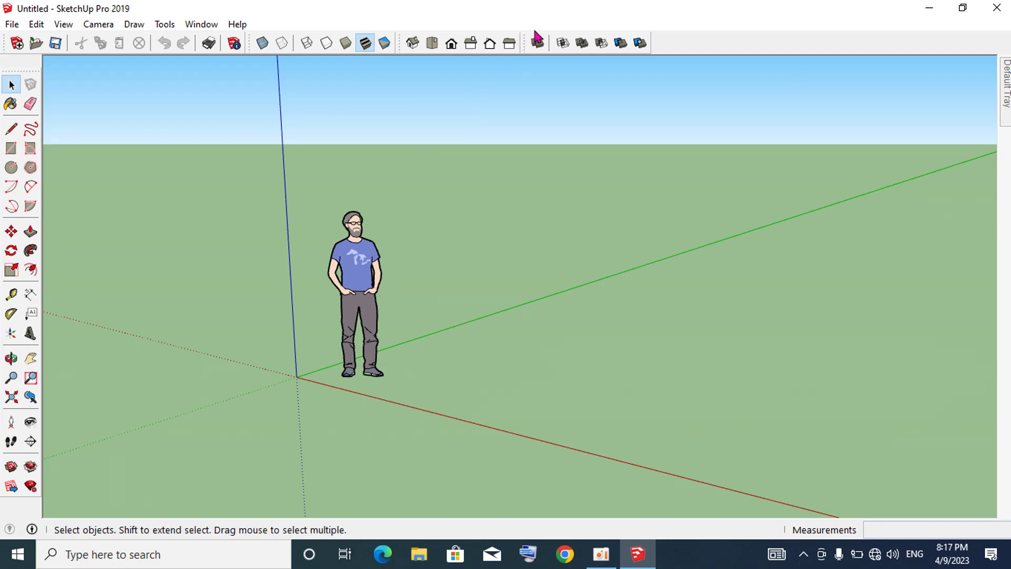
left_click(452, 45)
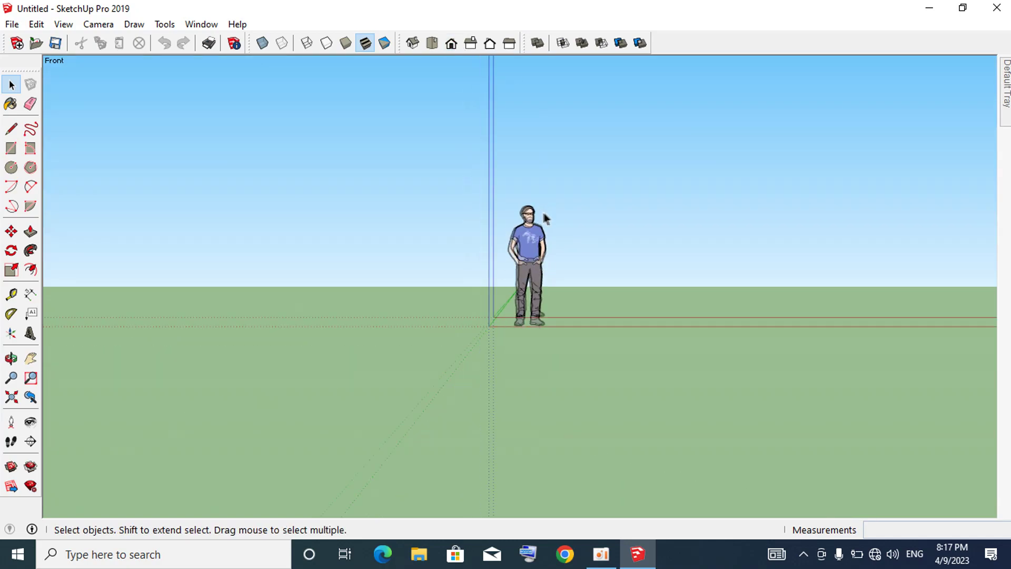
- In Front view, move the scale figure left along the red axis, off the origin
scroll(689, 238, "up", 2)
scroll(690, 241, "up", 2)
scroll(690, 241, "down", 1)
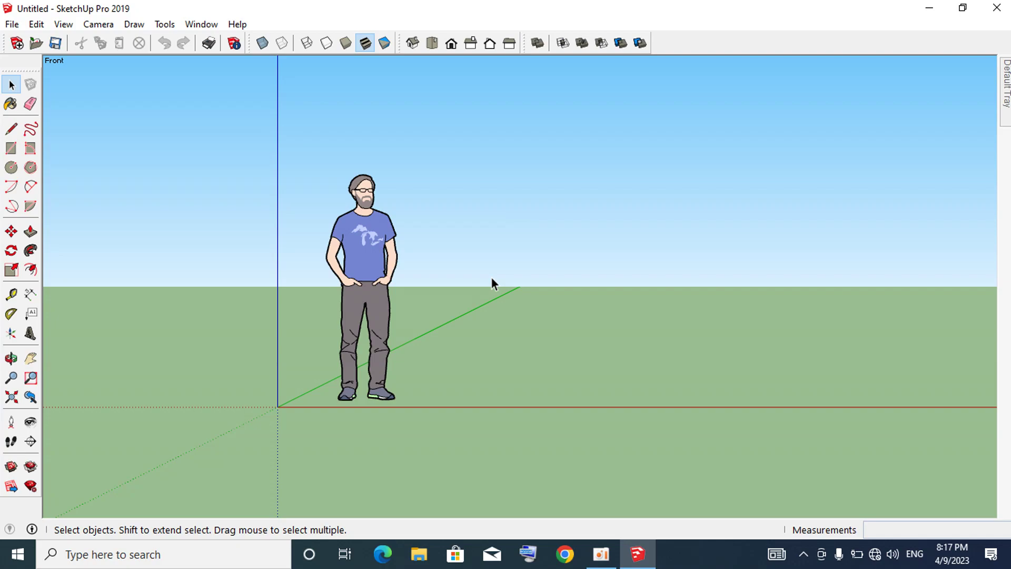
mouse_move(566, 379)
middle_mouse_down()
mouse_move(463, 182)
mouse_move(422, 181)
mouse_move(553, 217)
middle_mouse_up()
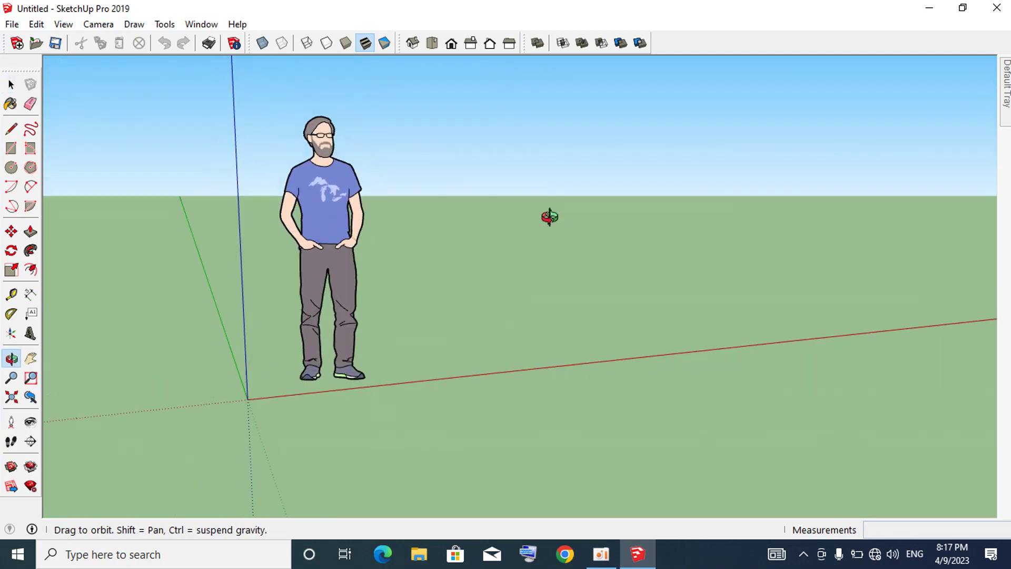
left_click(452, 43)
scroll(663, 233, "up", 2)
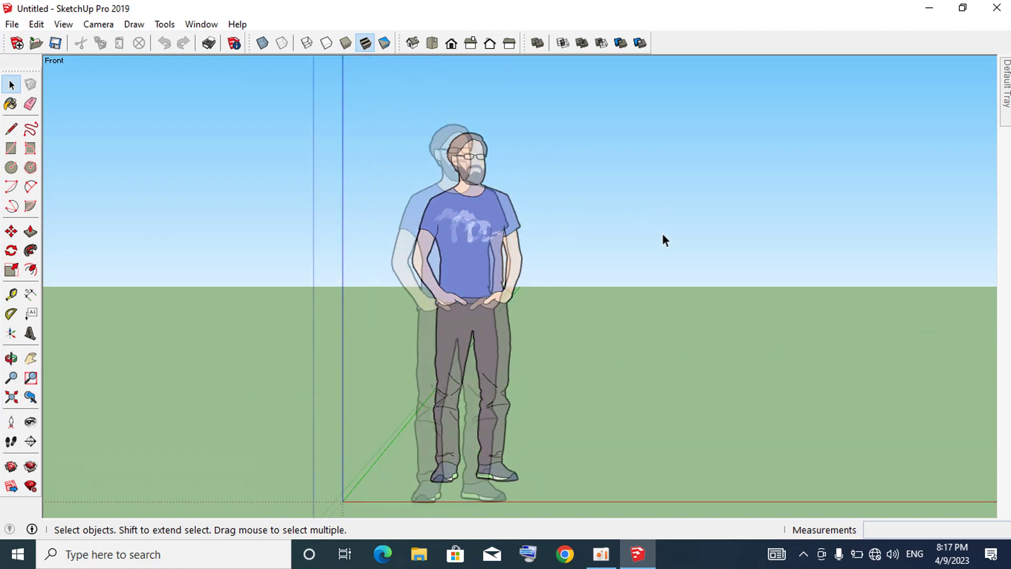
left_click(430, 223)
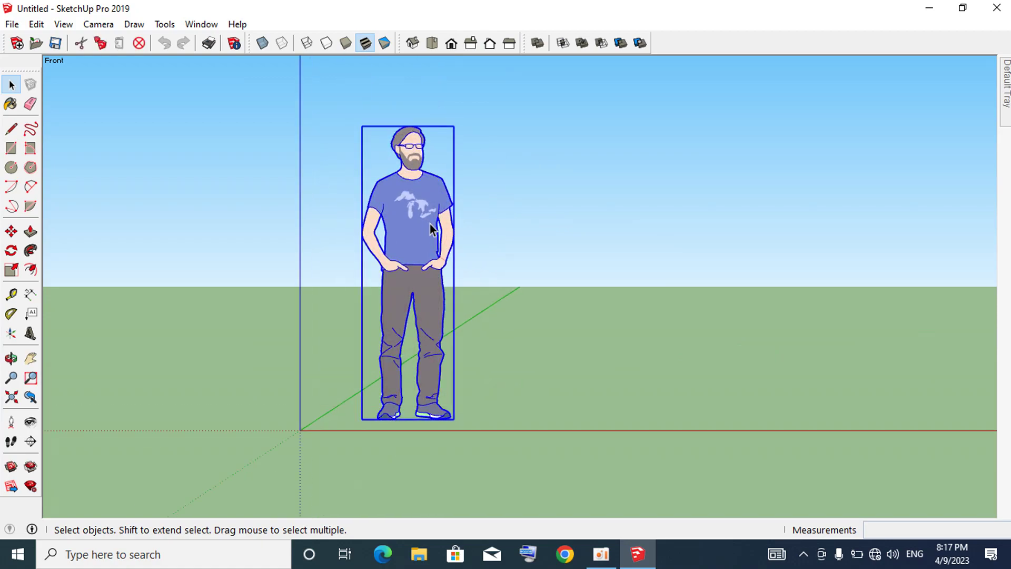
key("m")
left_click(426, 370)
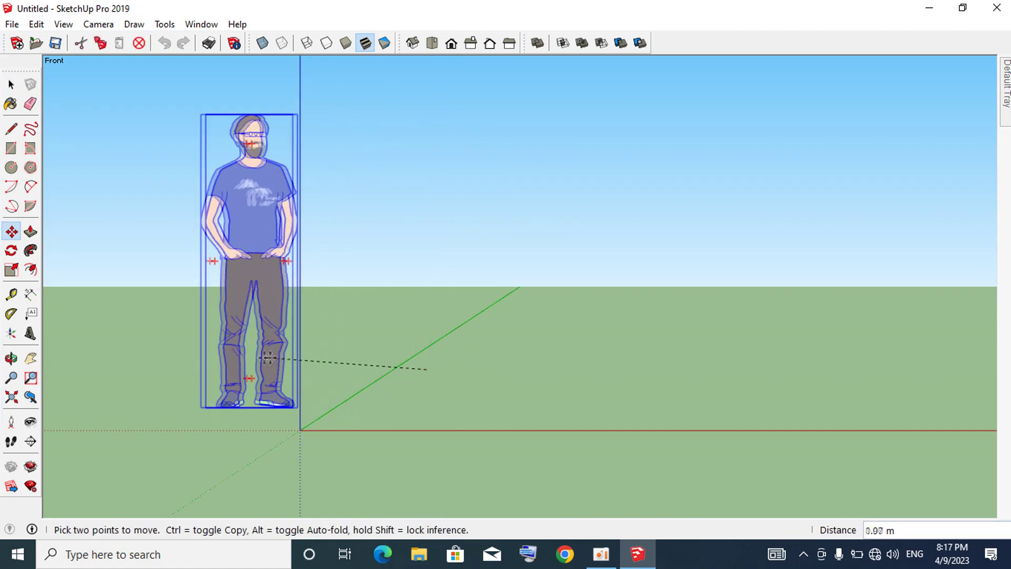
left_click(250, 375)
key("space")
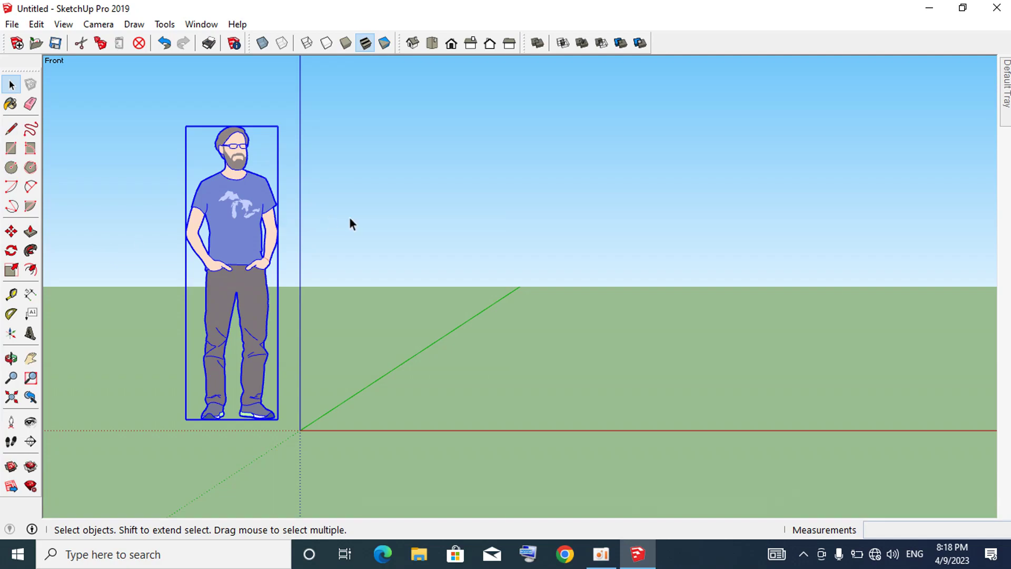
key("p")
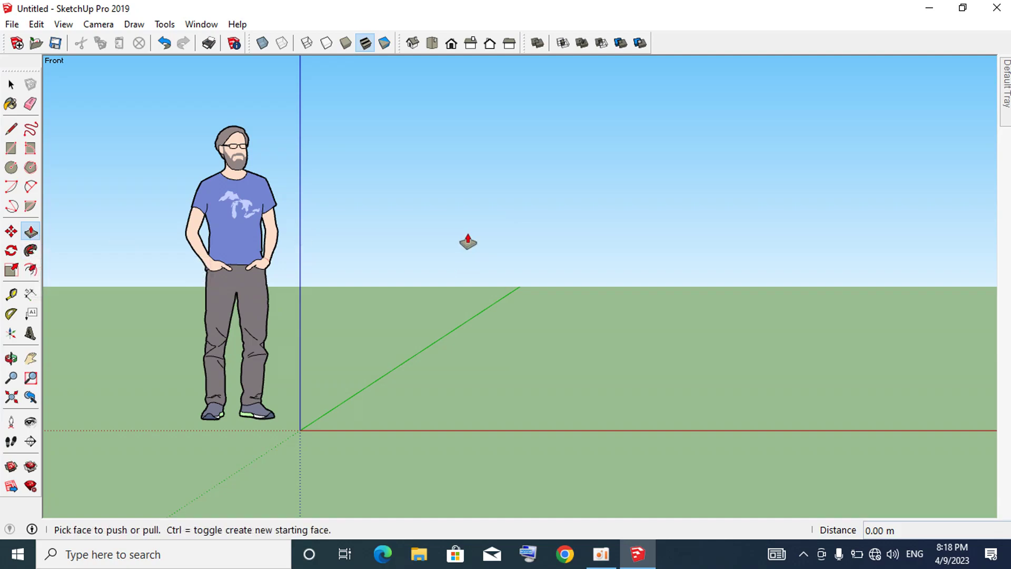
key("m")
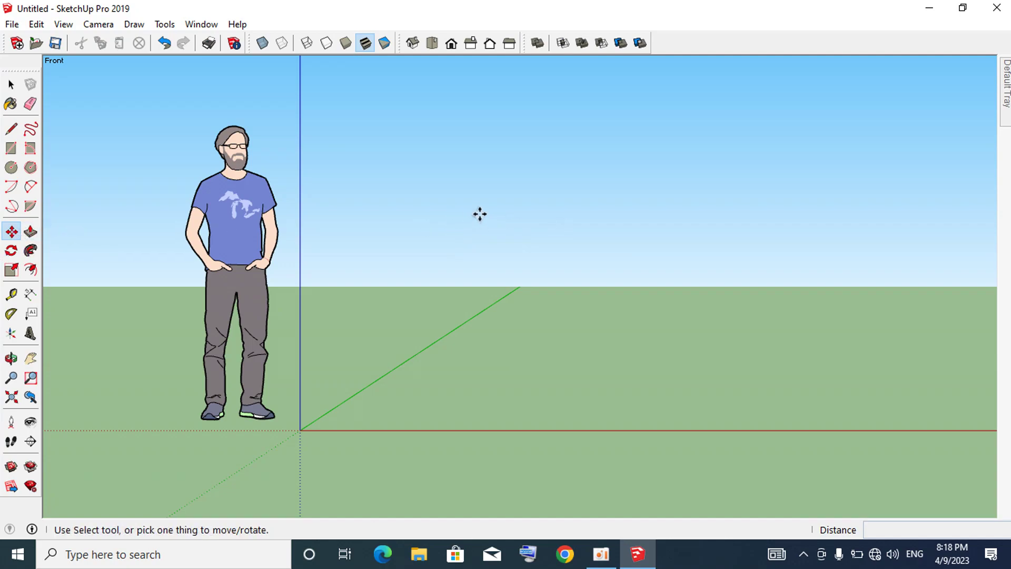
key("s")
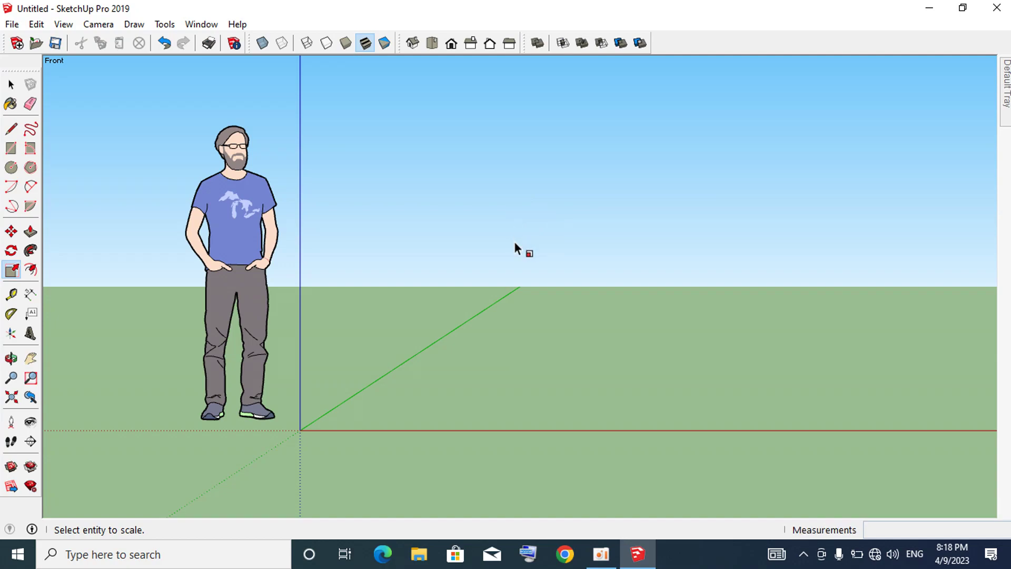
key("f")
key("r")
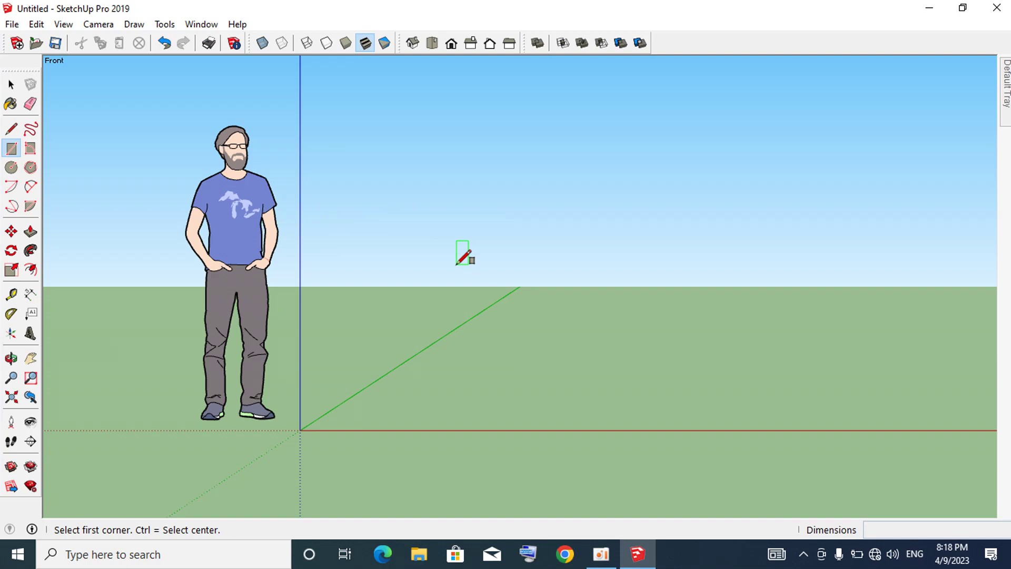
key("s")
key("space")
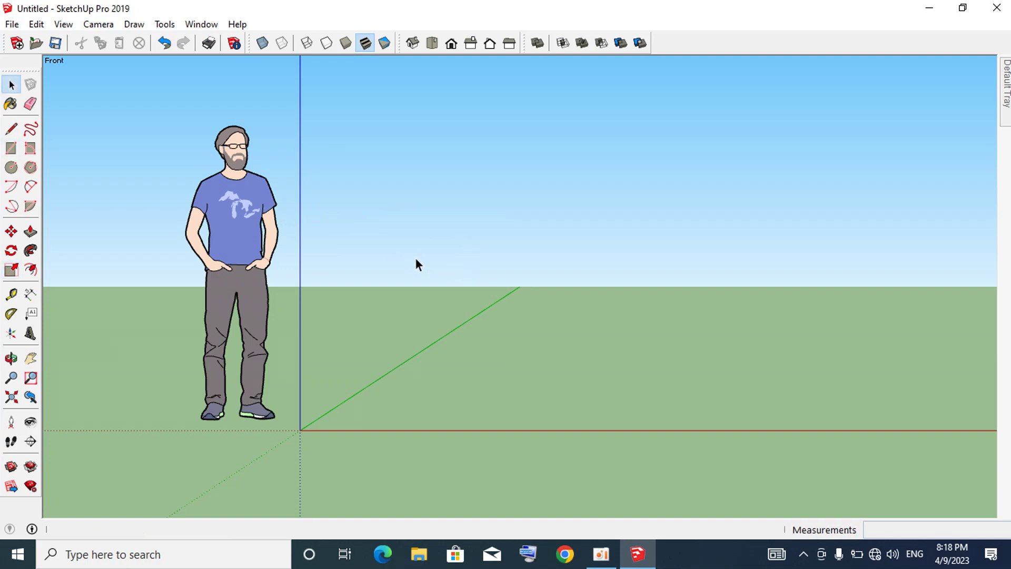
scroll(422, 258, "down", 2)
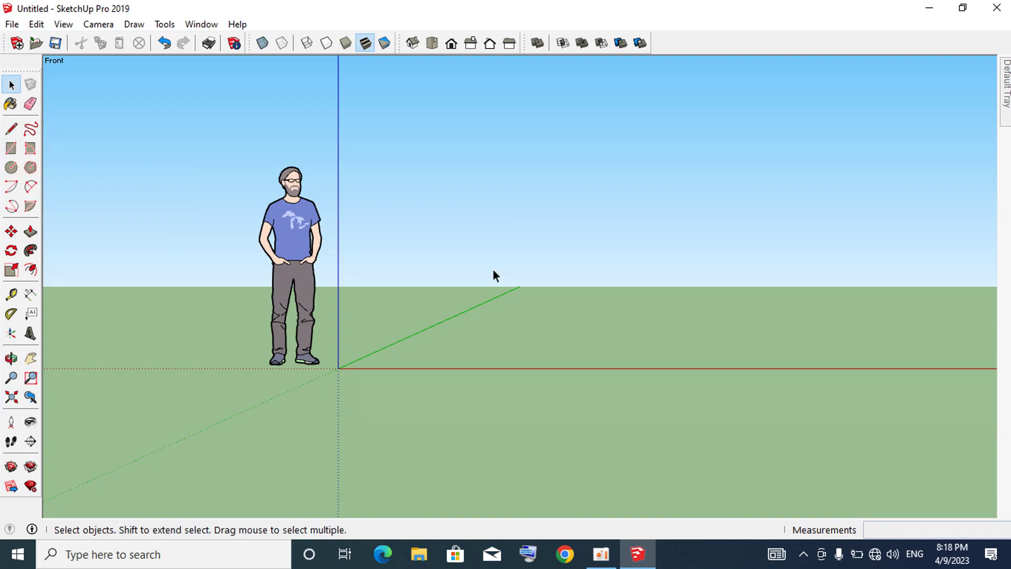
key("r")
left_click(339, 368)
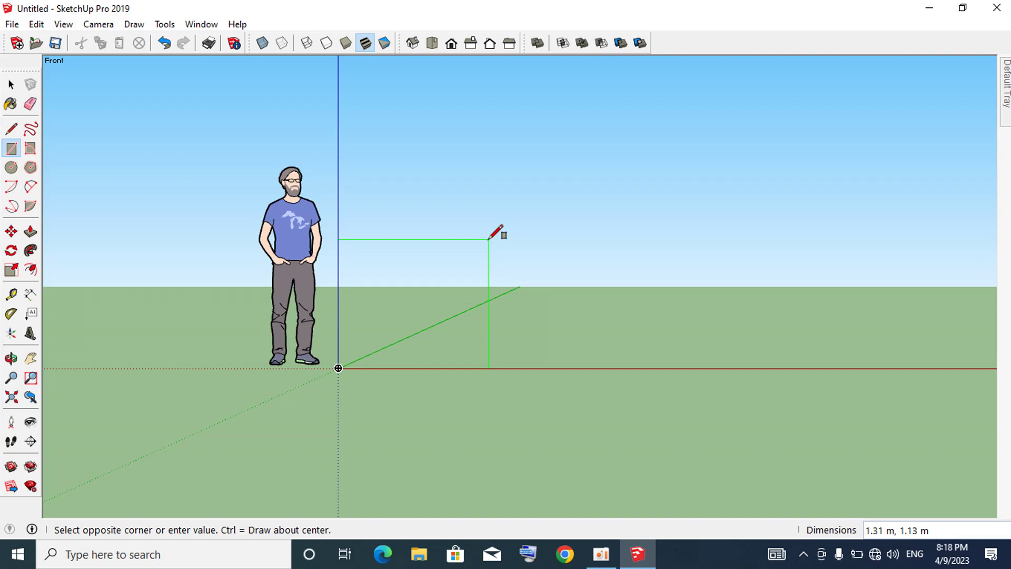
- Enter 0.40,0.40 as the rectangle size and select the resulting square face
type("0.4")
type("0")
type("0.40")
key("Return")
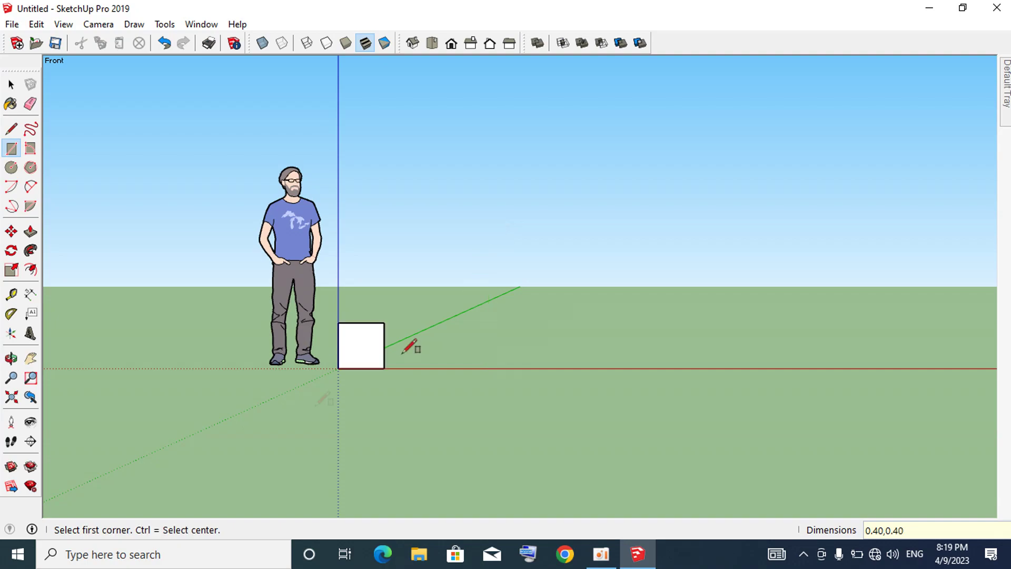
key("space")
scroll(347, 377, "up", 5)
scroll(368, 343, "up", 2)
left_click(367, 342)
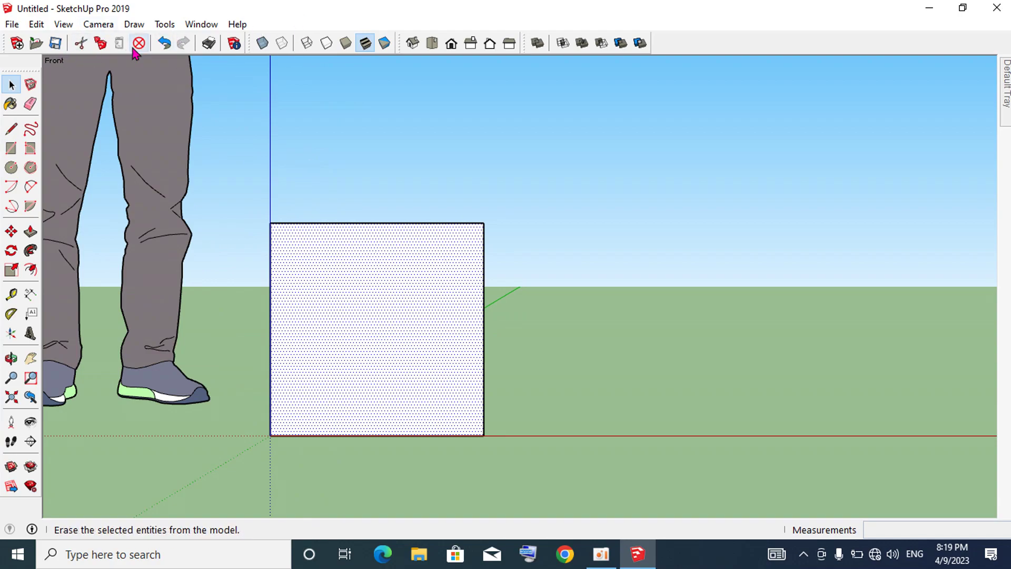
- Dimension the square's top and right edges, each 0.40 m, outside the square
left_click(30, 294)
left_click(389, 225)
left_click(389, 190)
left_click(486, 283)
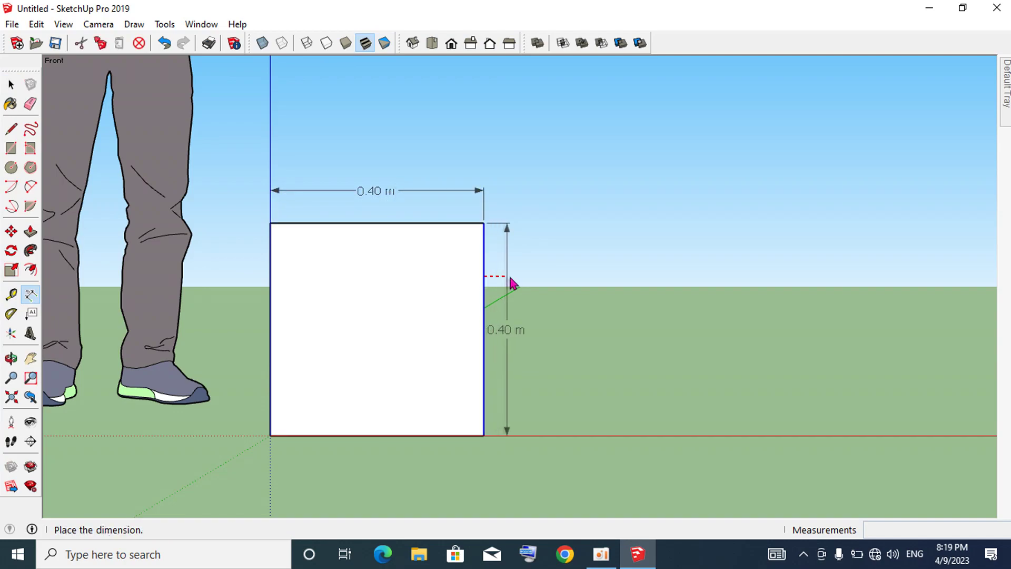
left_click(527, 287)
scroll(529, 396, "down", 1)
scroll(515, 395, "down", 1)
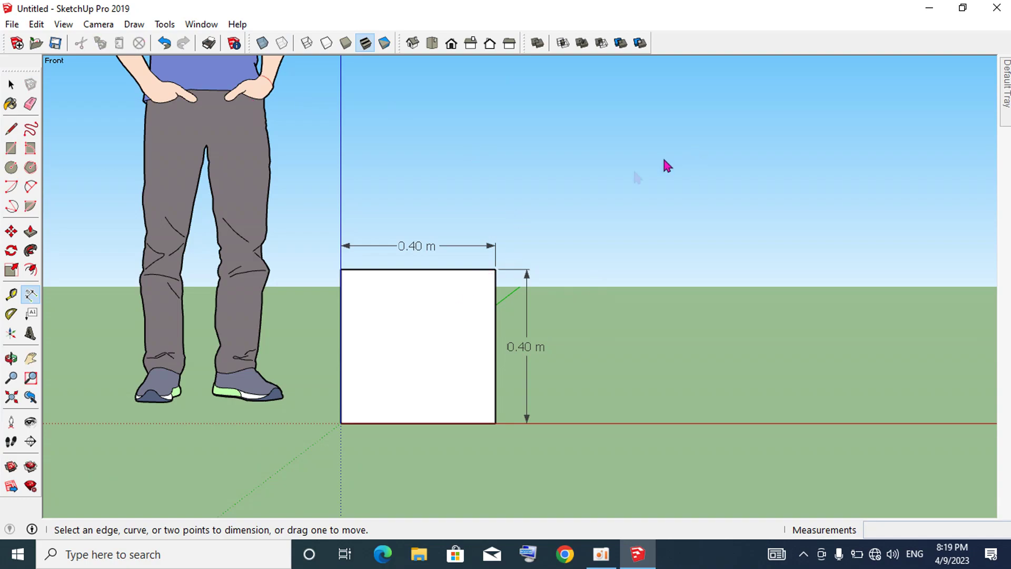
left_click(205, 31)
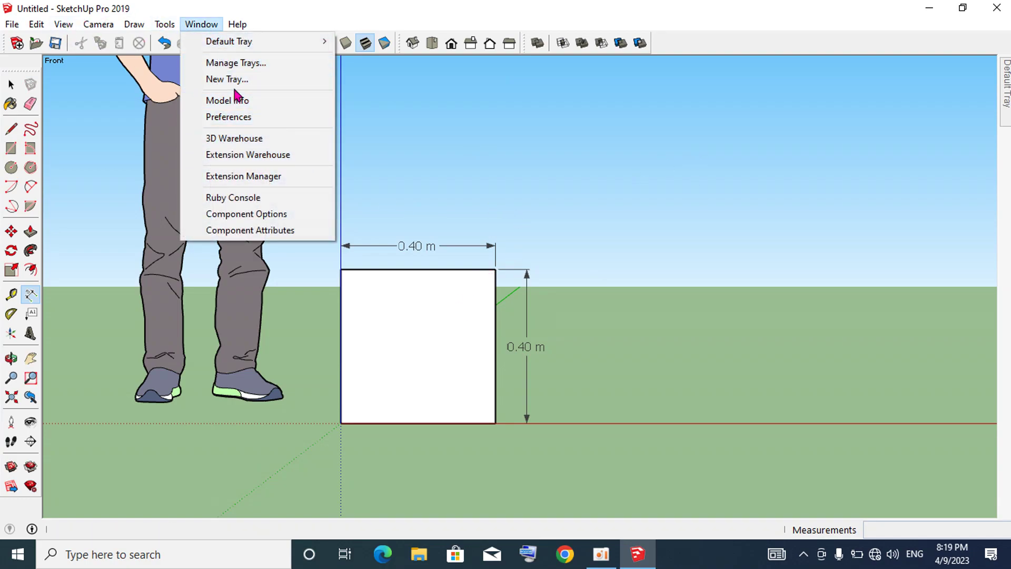
- Set units to Decimal Millimeters, Millimeters² area, Millimeters³ volume, 0.0 mm precision
left_click(216, 101)
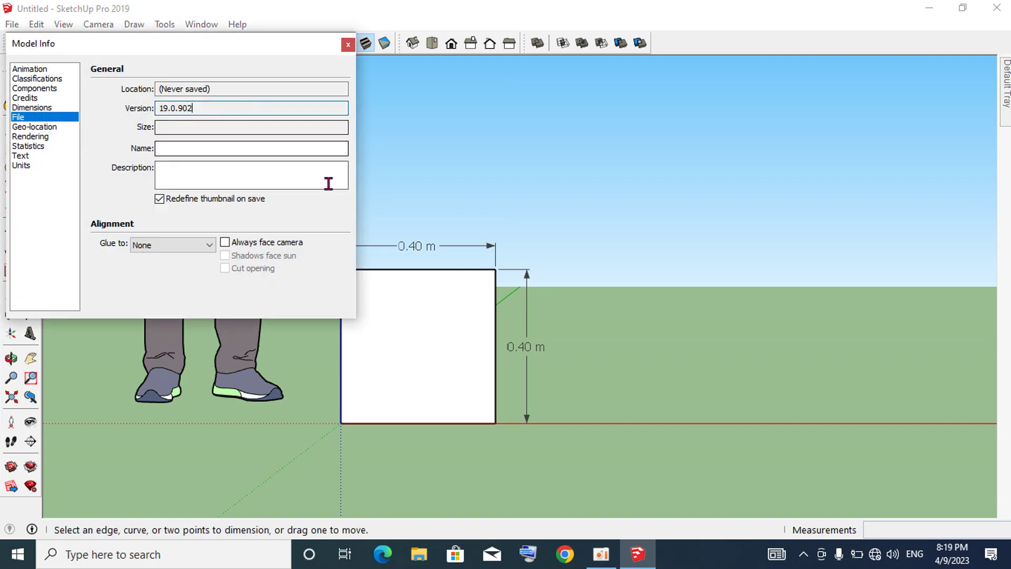
left_click(20, 164)
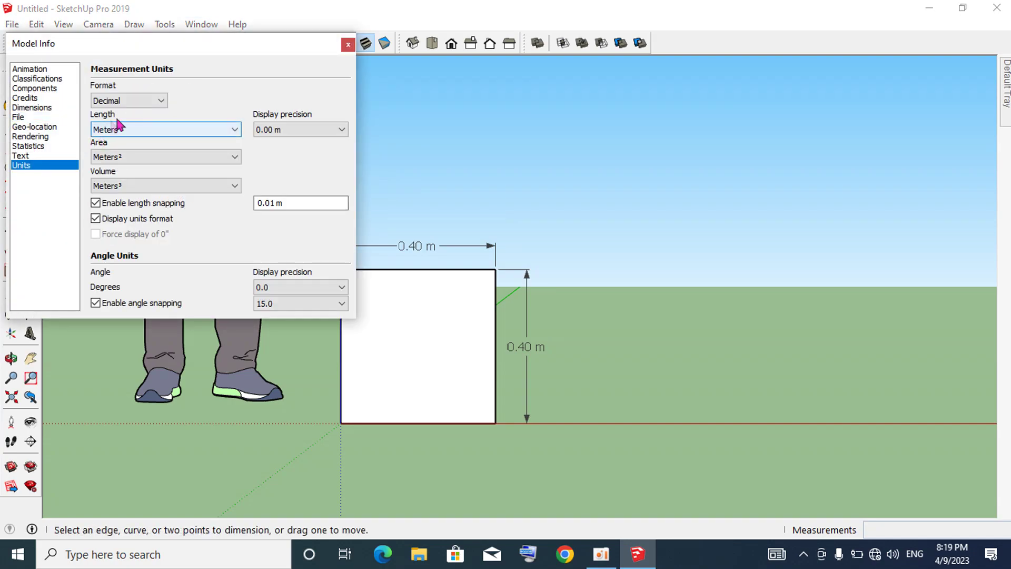
left_click(150, 105)
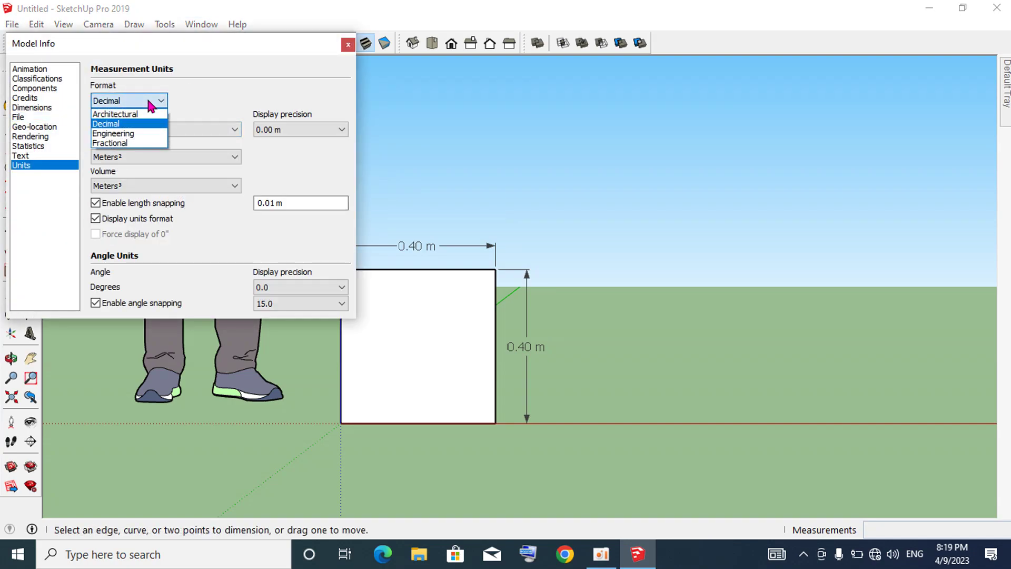
left_click(103, 122)
left_click(103, 131)
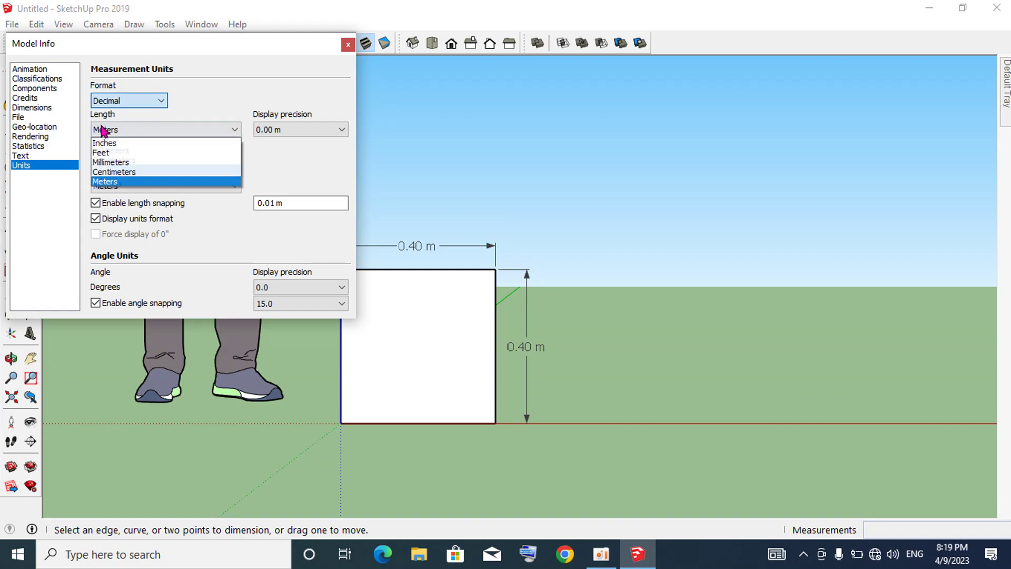
left_click(109, 162)
left_click(188, 157)
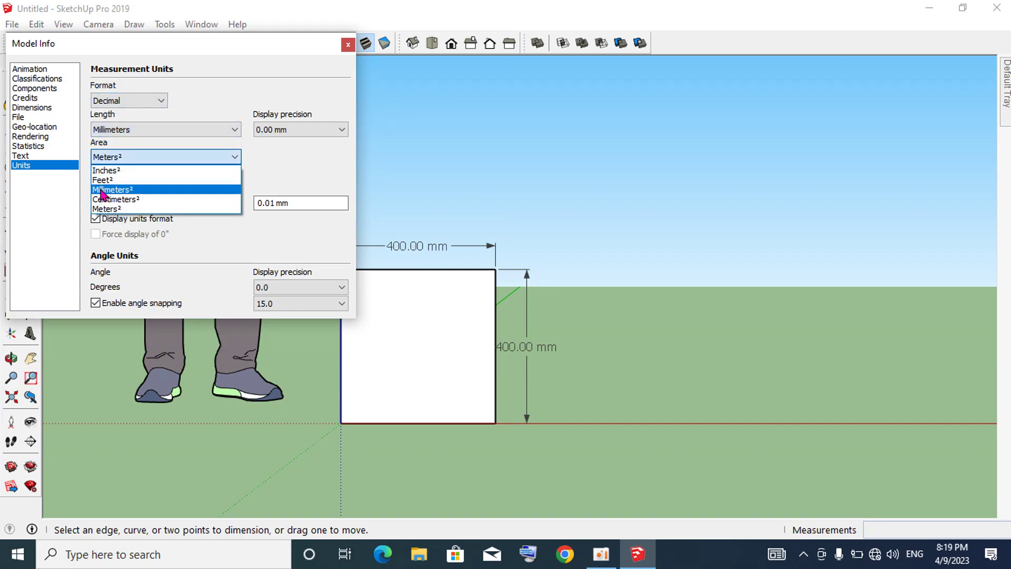
left_click(109, 190)
left_click(170, 186)
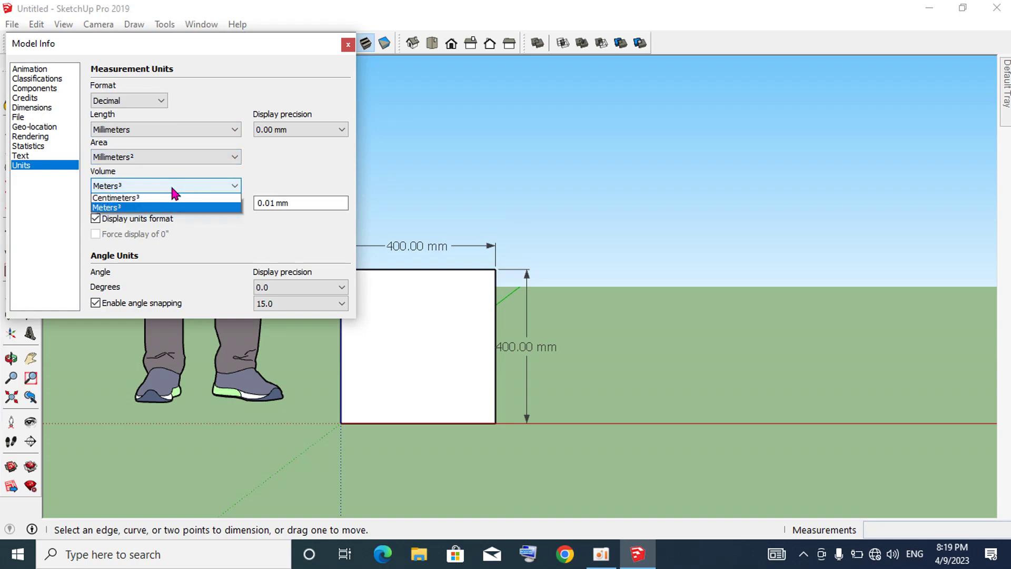
left_click(145, 218)
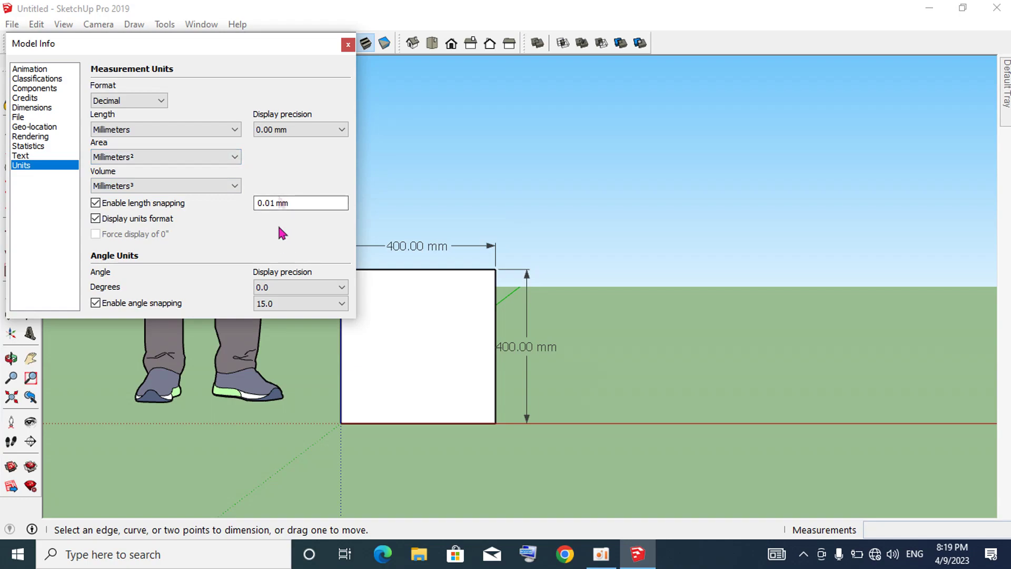
left_click(299, 132)
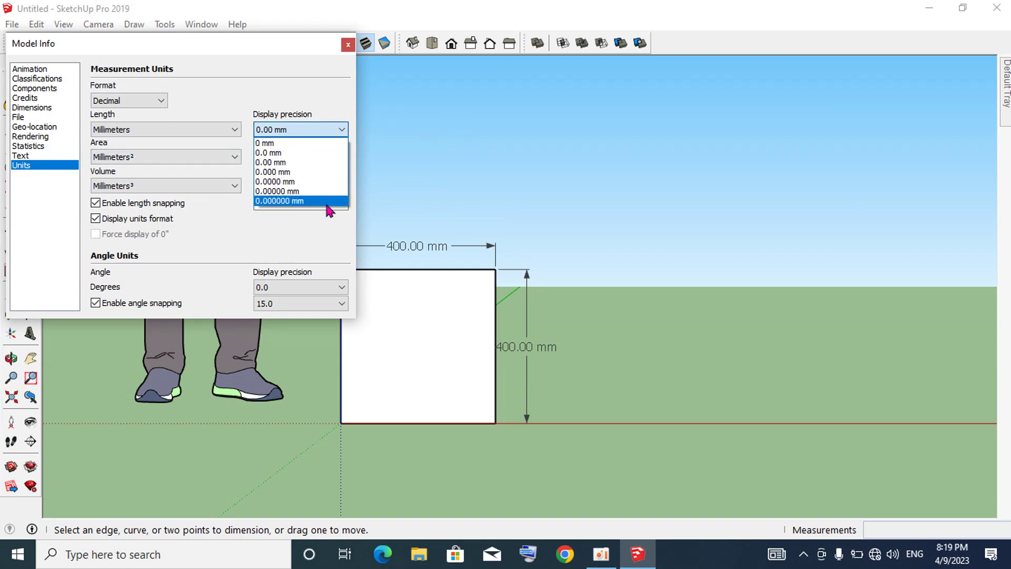
left_click(284, 152)
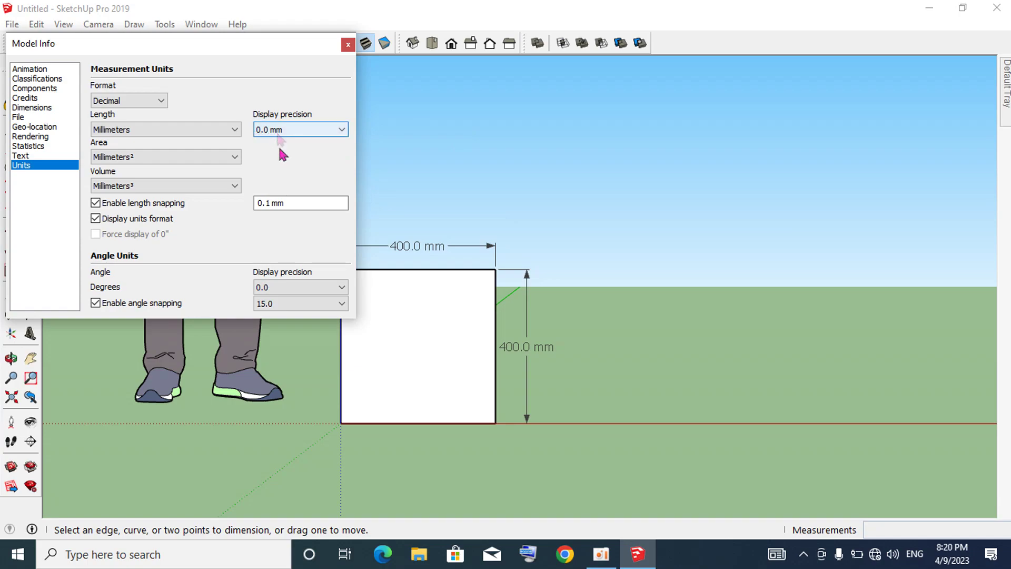
left_click(349, 45)
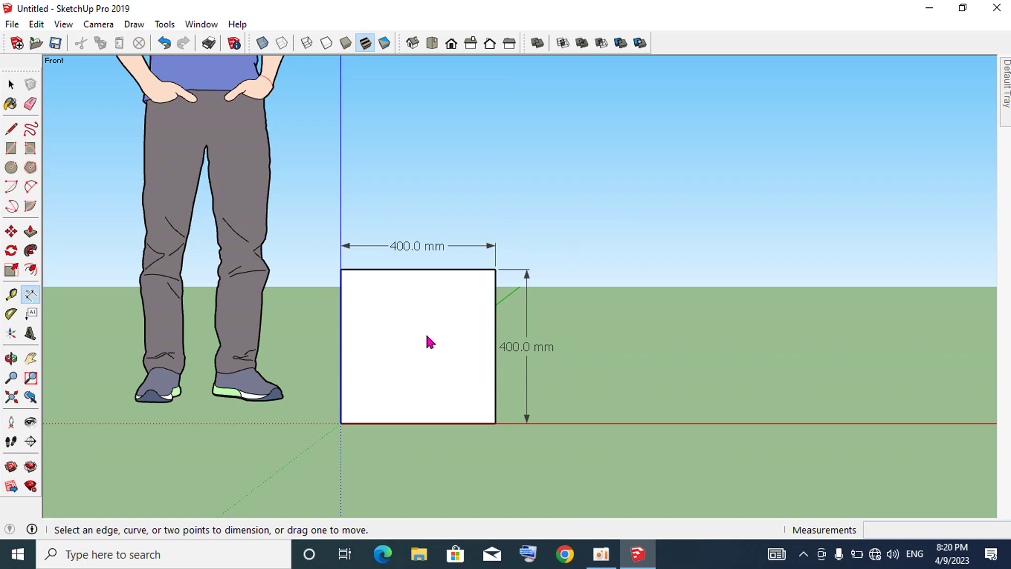
key("space")
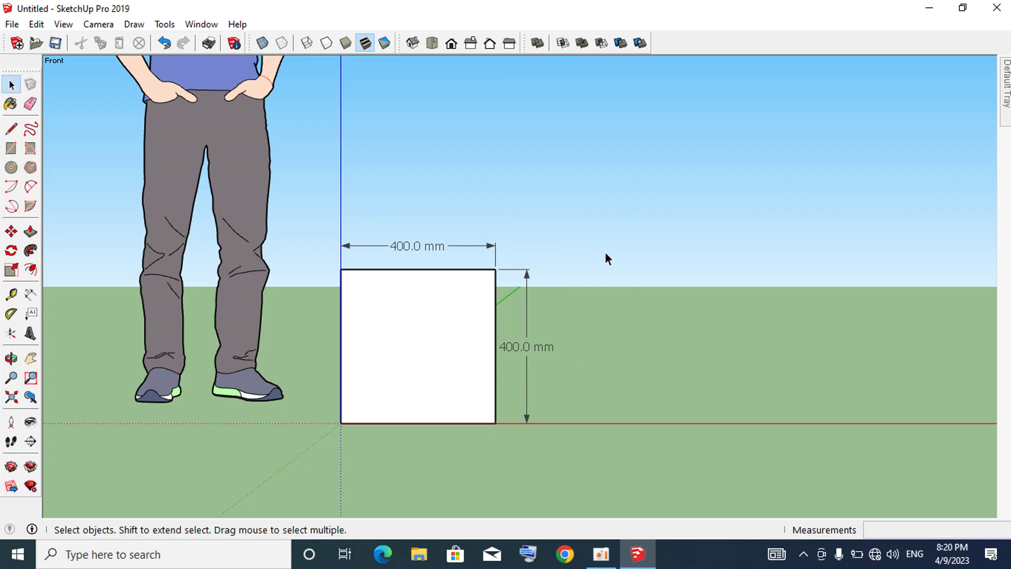
- Select and deselect the square face, opening its context menu without choosing anything
left_click(385, 345)
key("shift+z")
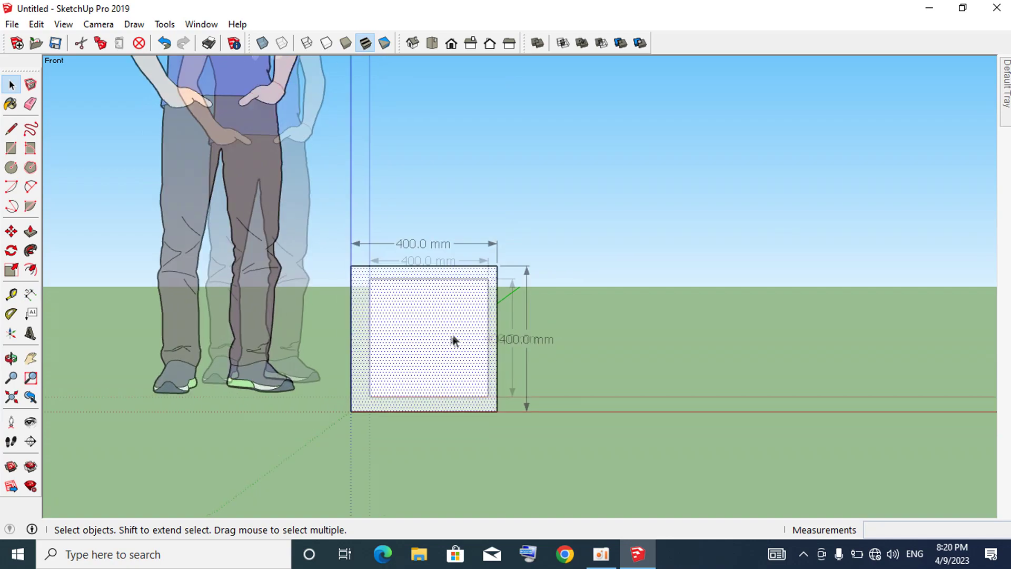
left_click(575, 298)
scroll(527, 332, "up", 3)
scroll(369, 337, "down", 3)
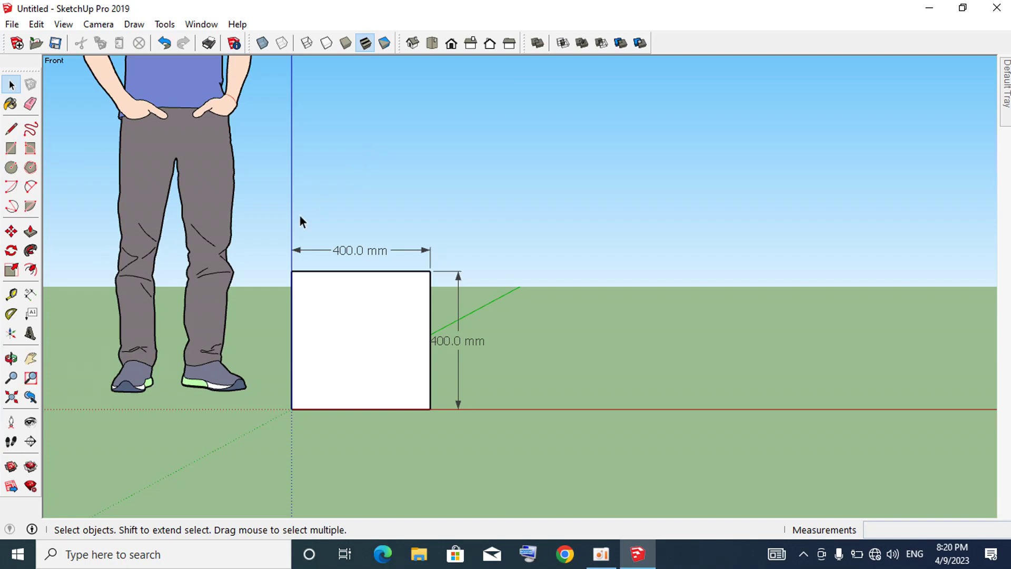
left_click(12, 167)
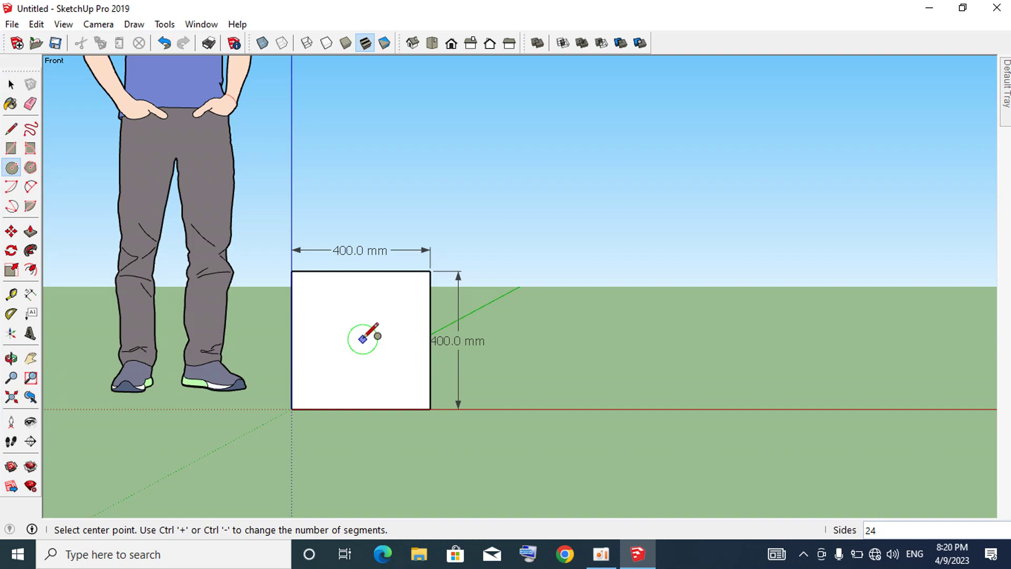
key("space")
left_click(377, 335)
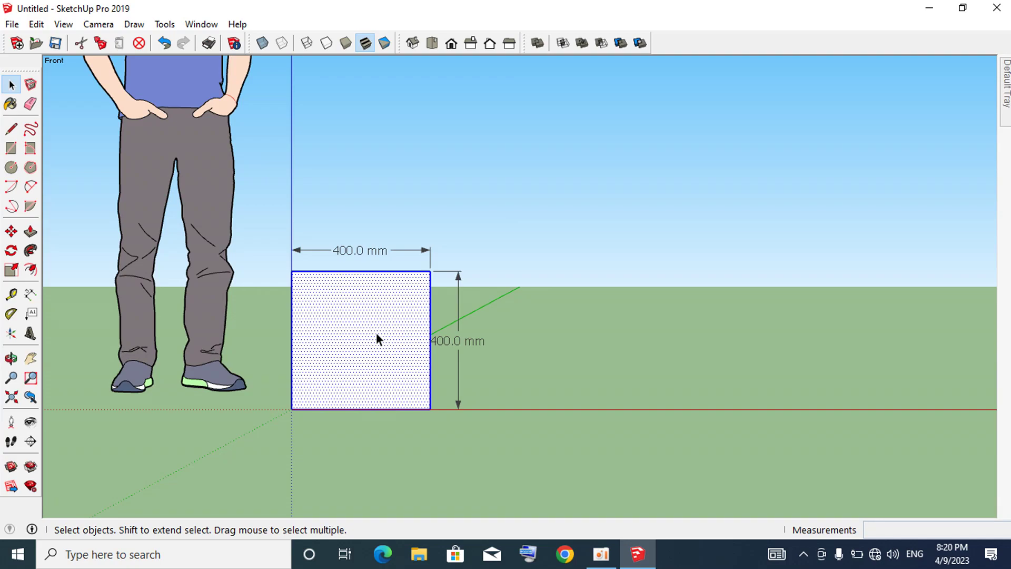
right_click(377, 337)
left_click(720, 283)
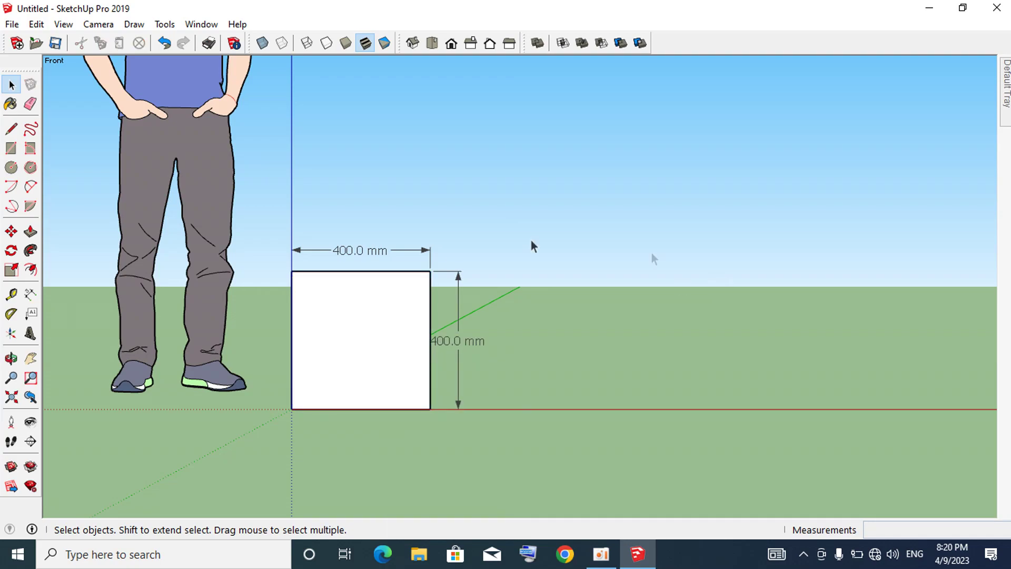
left_click(347, 314)
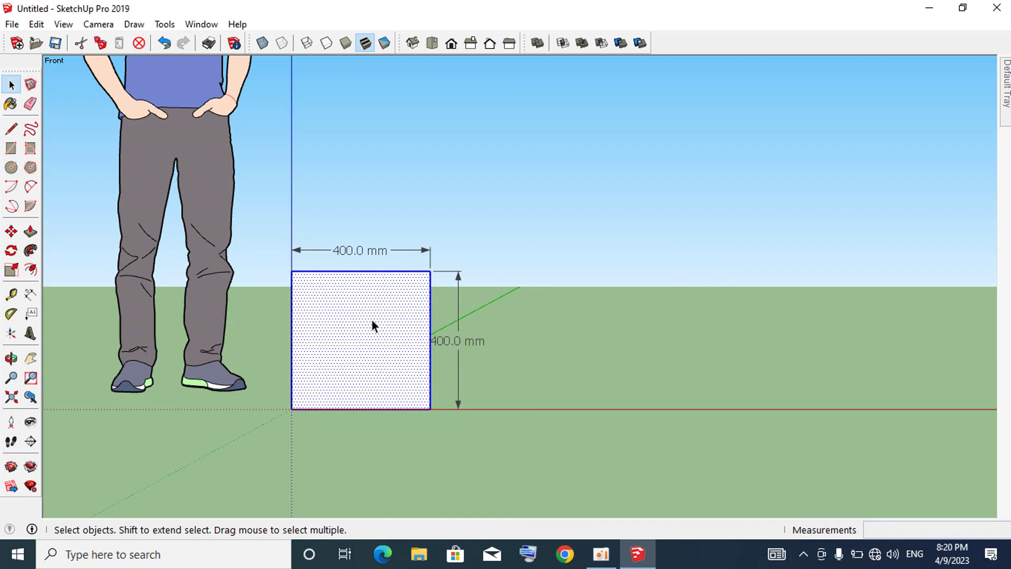
left_click_drag(575, 184, 162, 430)
left_click(643, 219)
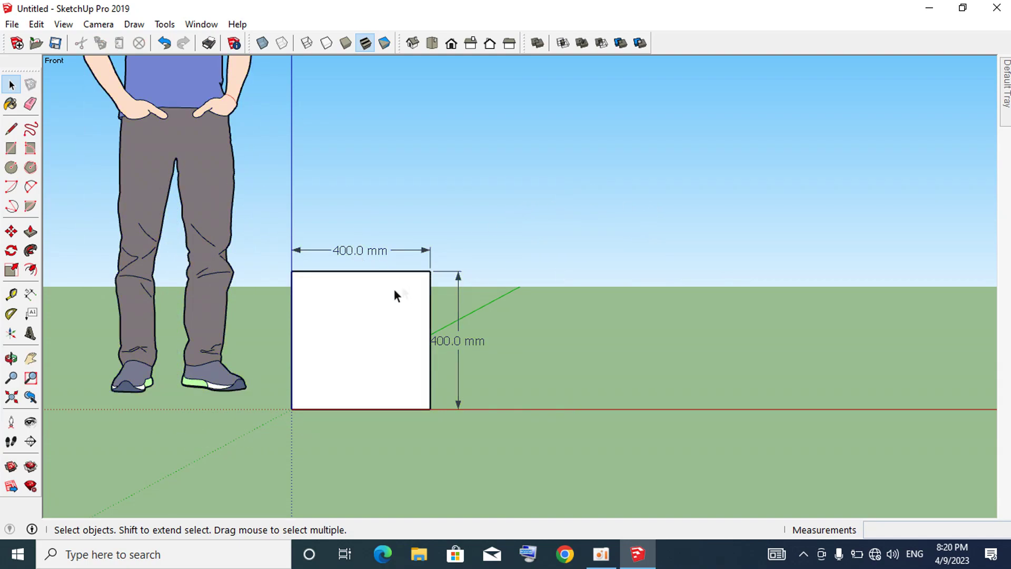
scroll(296, 289, "down", 1)
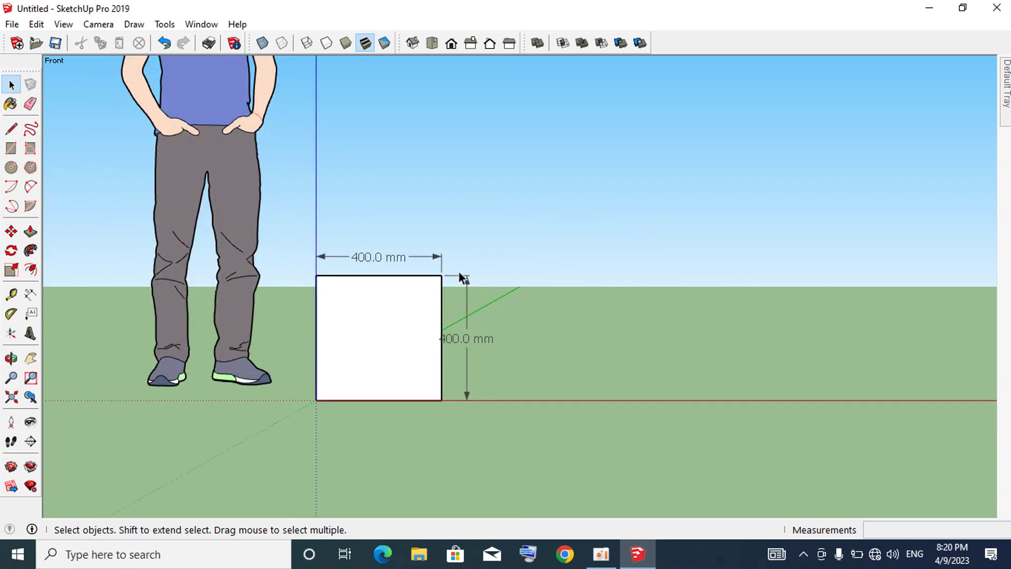
- Group the square with its two 400.0 mm dimensions, then enter and exit the group
left_click_drag(350, 348, 286, 410)
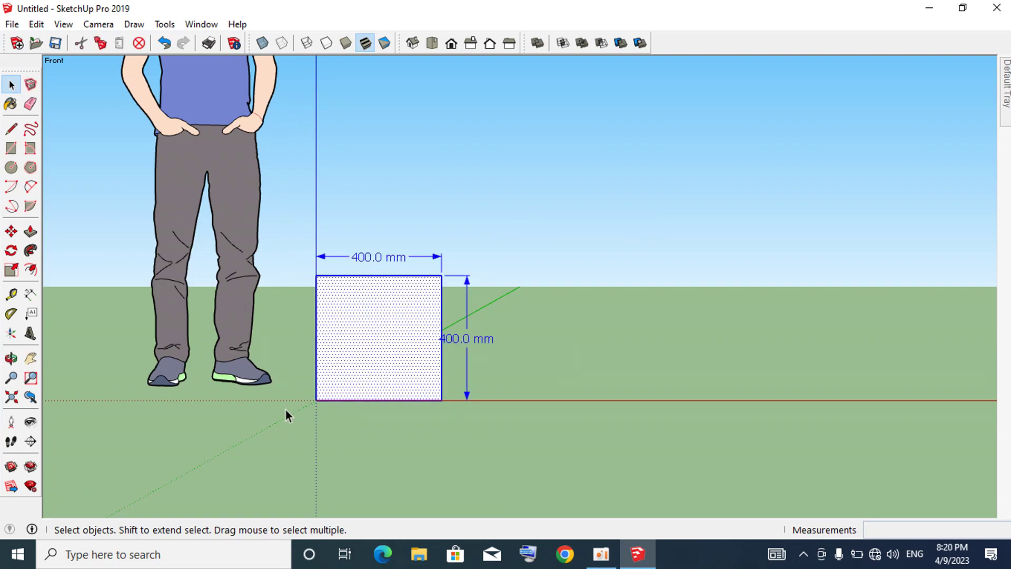
right_click(399, 331)
left_click(457, 457)
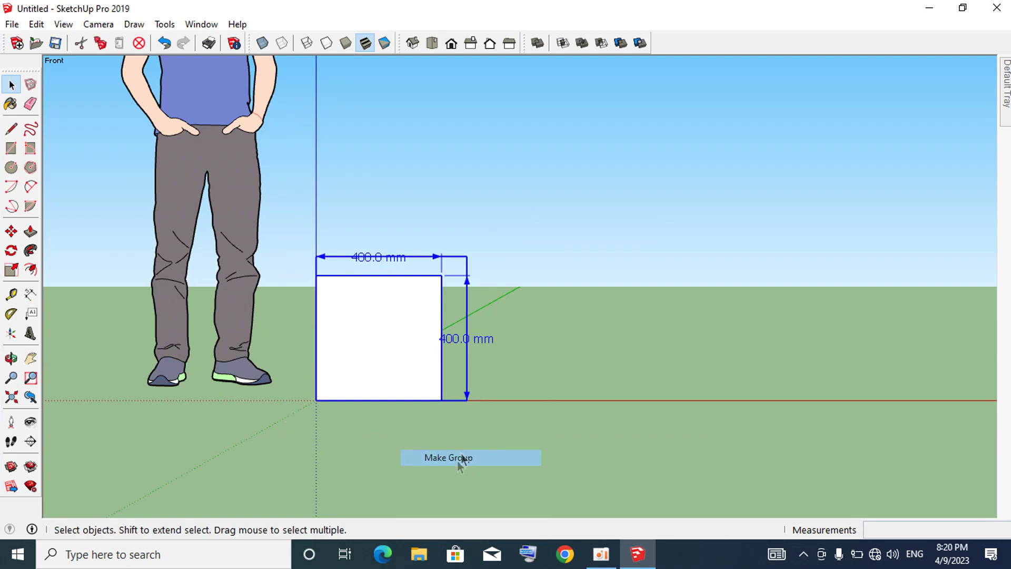
left_click(629, 347)
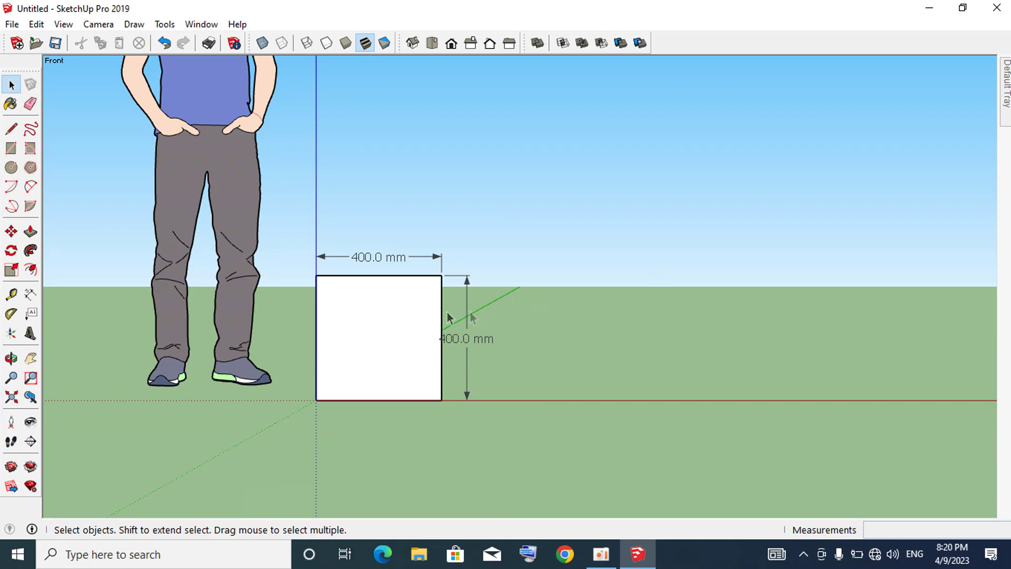
double_click(384, 319)
left_click(727, 303)
double_click(398, 345)
left_click(684, 271)
key("c")
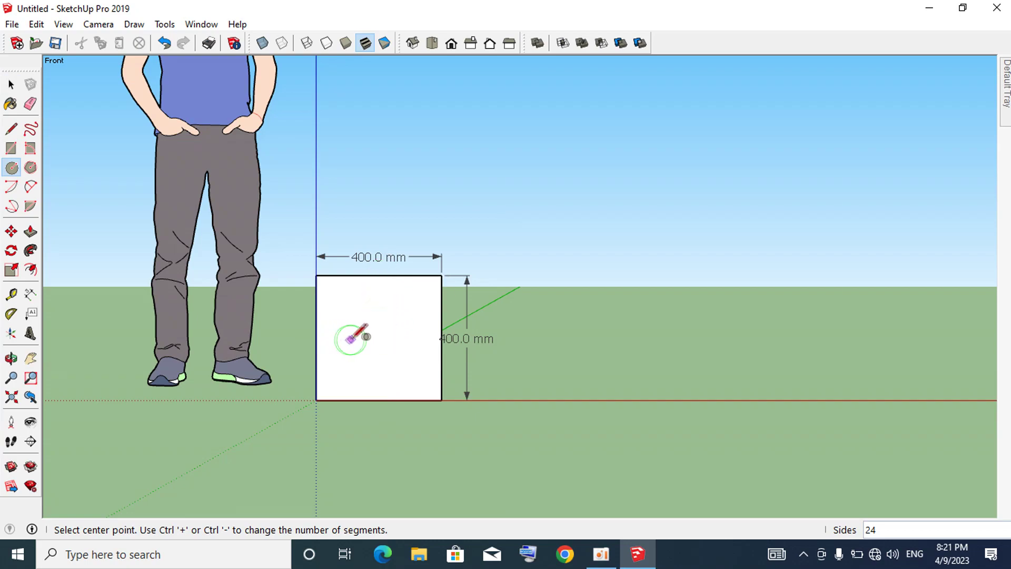
- Draw a circle of radius 115 mm from the square's centre point
left_click(379, 337)
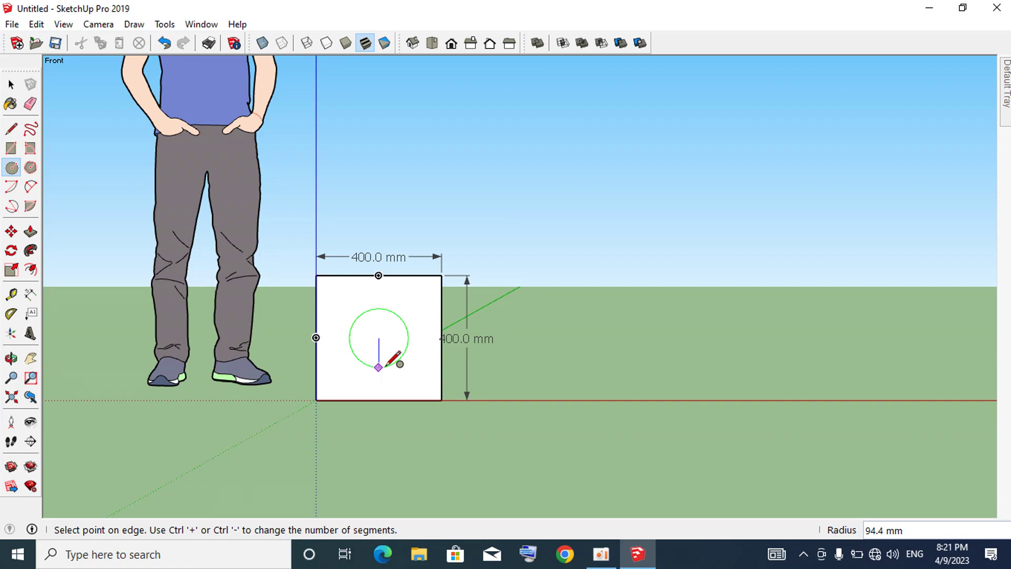
type("115")
key("Return")
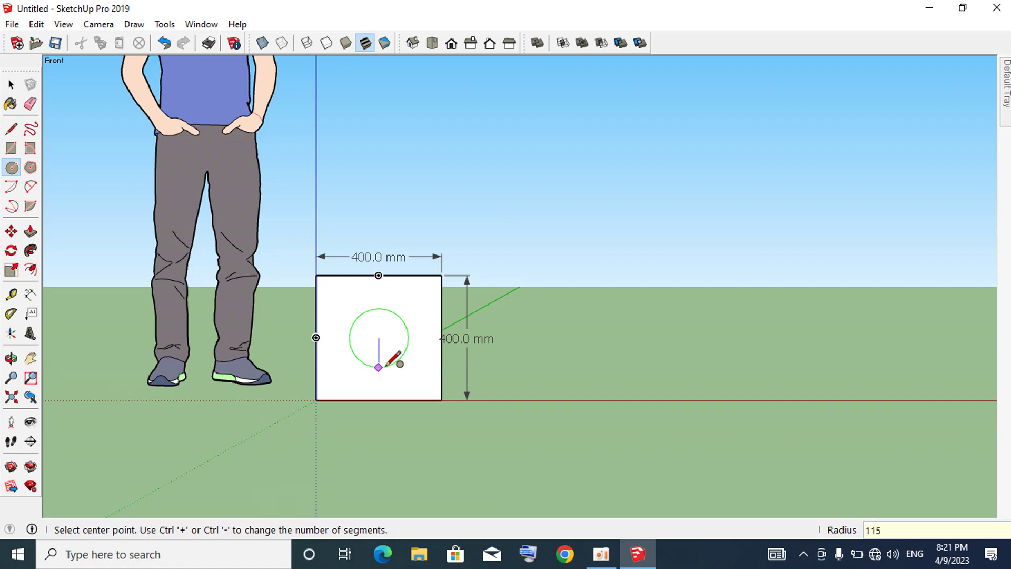
scroll(421, 342, "up", 2)
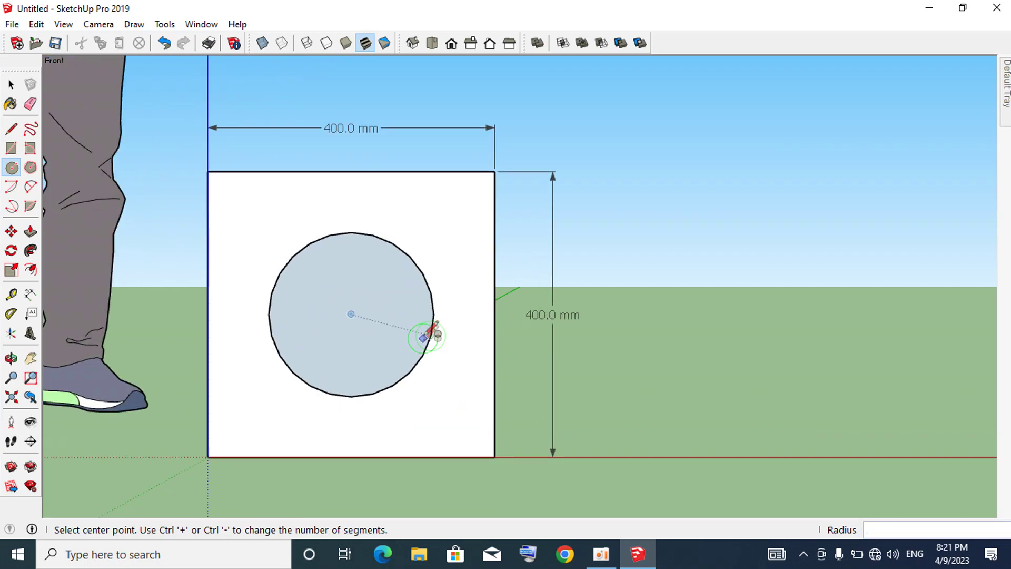
key("space")
scroll(414, 293, "up", 2)
scroll(415, 292, "down", 1)
scroll(415, 291, "up", 1)
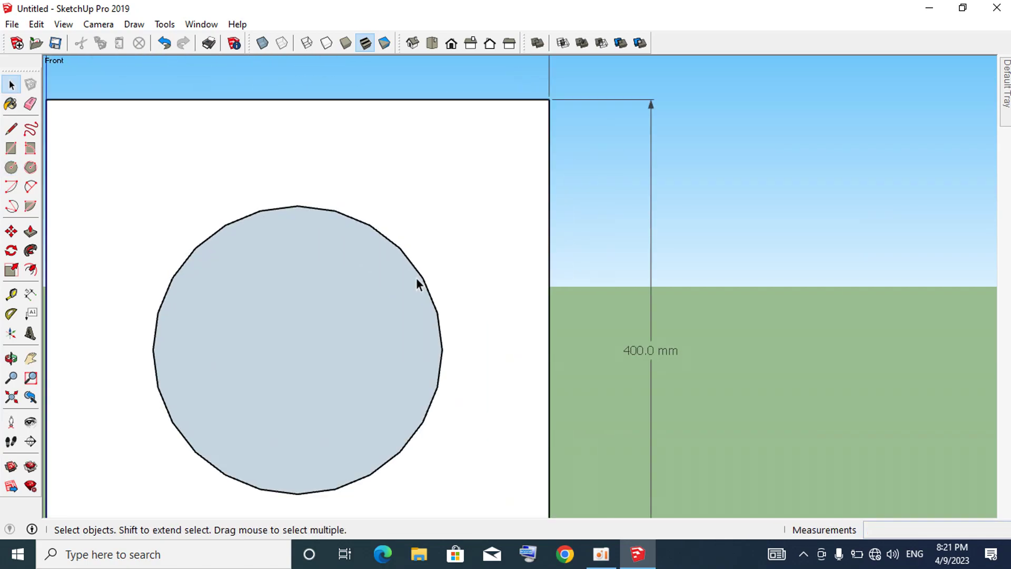
scroll(418, 282, "up", 1)
scroll(424, 282, "down", 2)
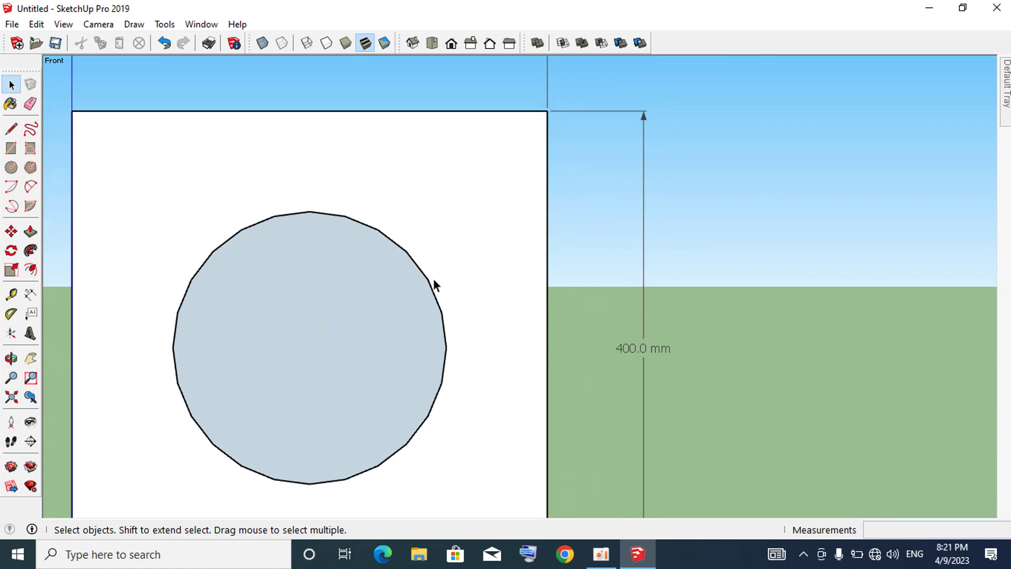
left_click(370, 346)
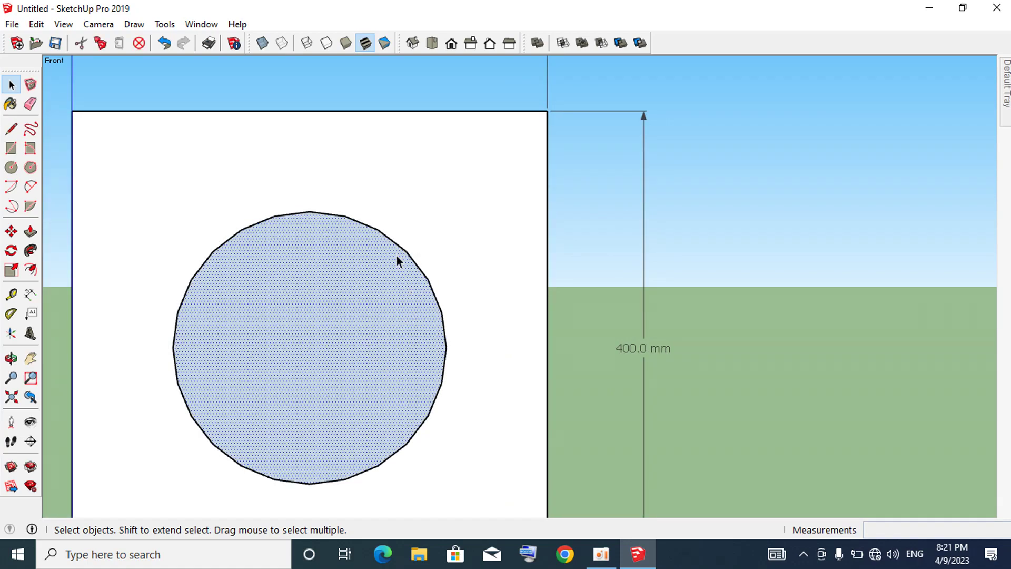
scroll(398, 256, "up", 2)
scroll(423, 270, "up", 1)
scroll(425, 272, "down", 1)
scroll(426, 272, "up", 1)
scroll(426, 271, "down", 1)
scroll(426, 269, "down", 4)
scroll(435, 297, "up", 3)
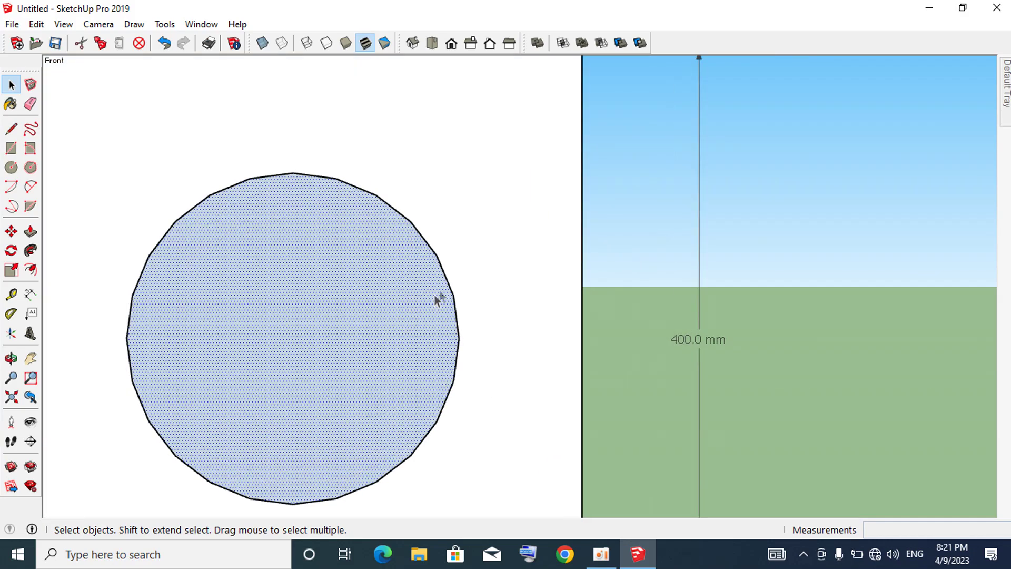
double_click(447, 280)
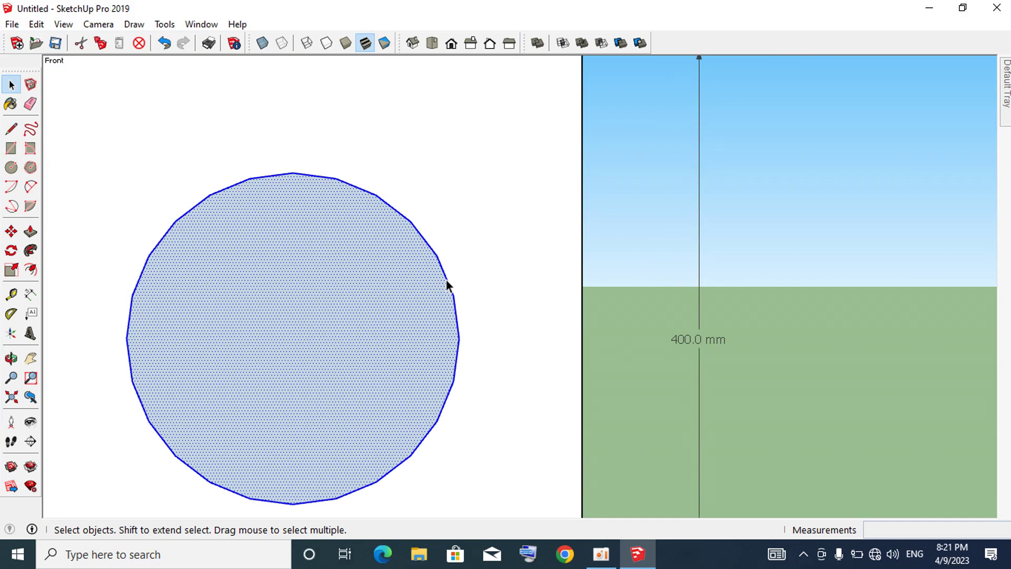
right_click(447, 284)
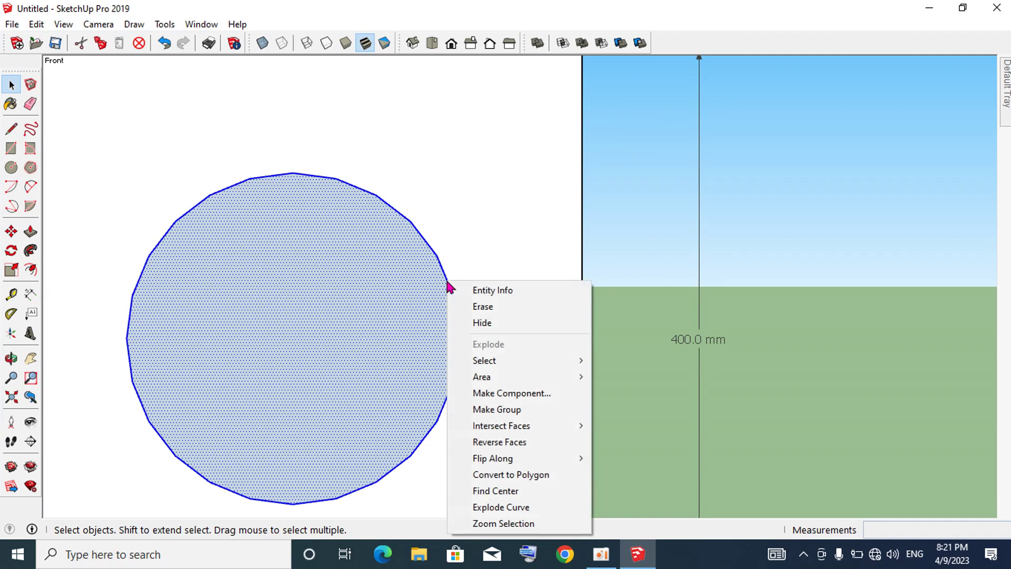
left_click(494, 291)
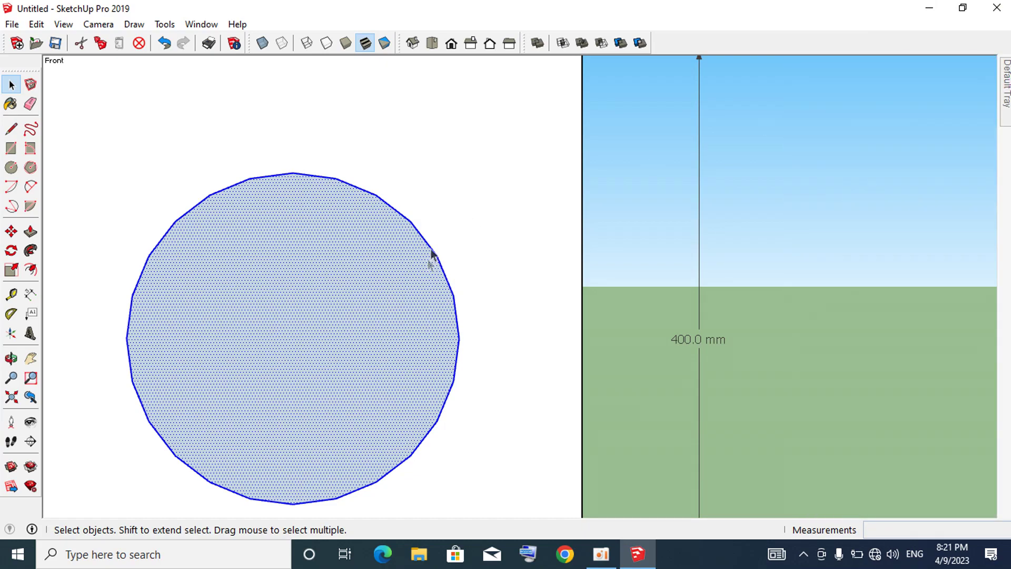
left_click(433, 249)
left_click(359, 306)
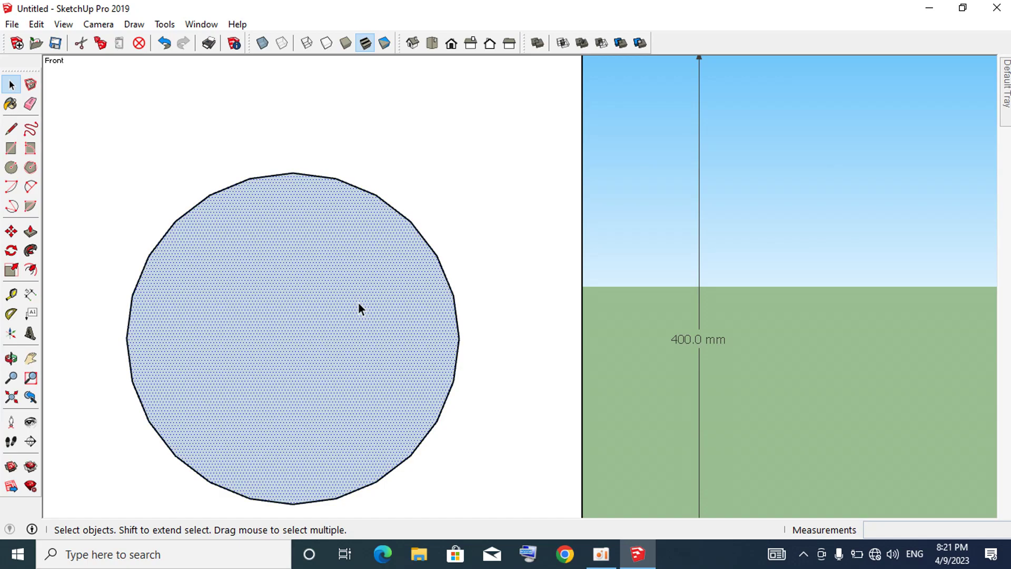
left_click(431, 246, "shift")
left_click(431, 248)
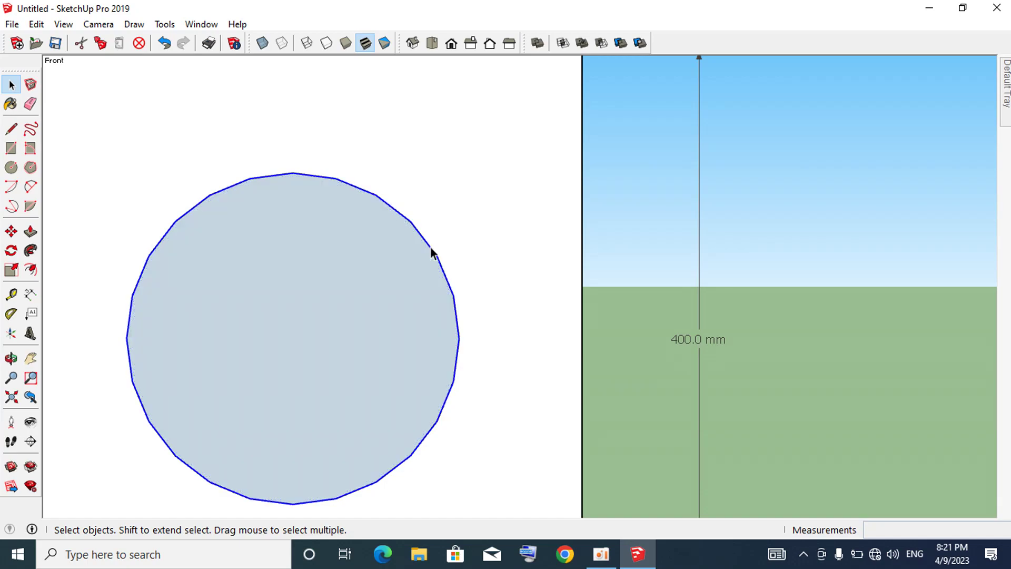
- Change the circle's Entity Info segment count from 24 to 100
right_click(431, 248)
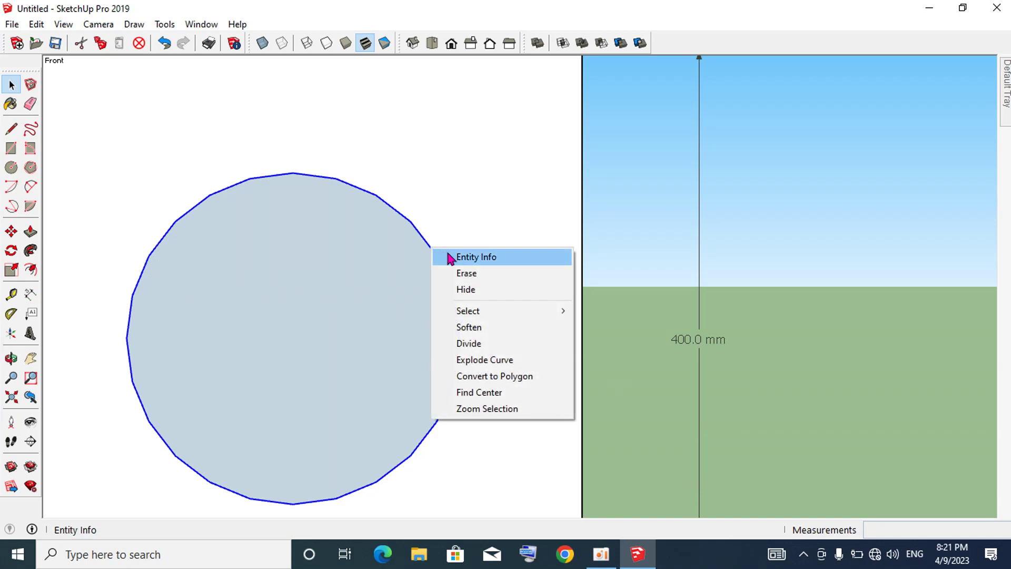
left_click(451, 255)
left_click(913, 151)
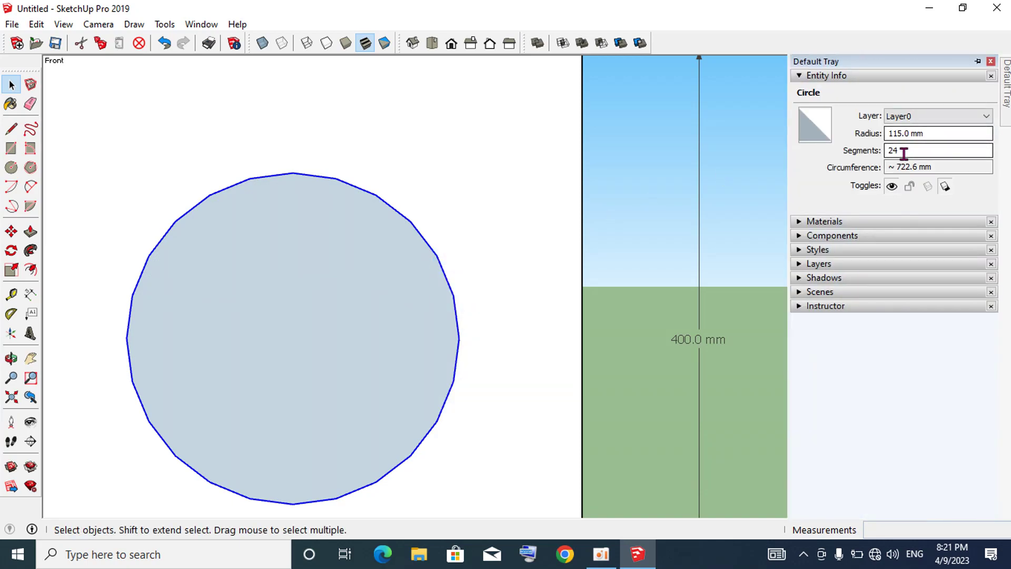
double_click(923, 151)
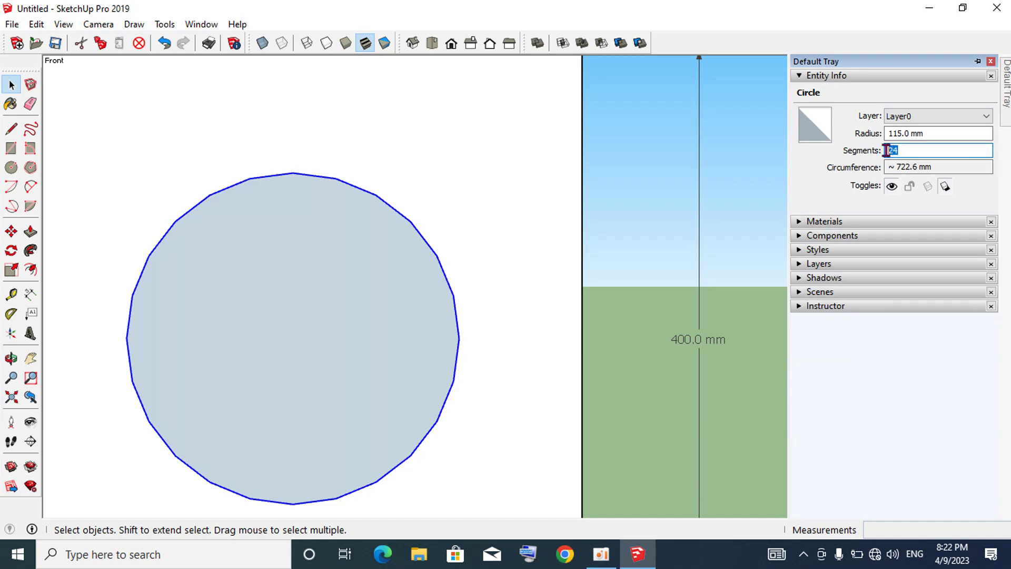
type("100")
key("Return")
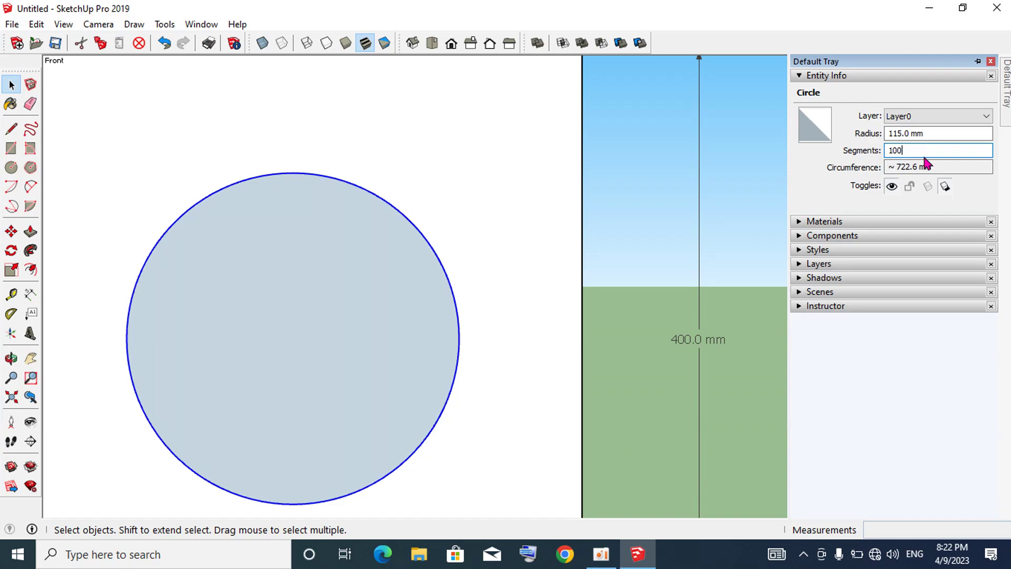
left_click(643, 241)
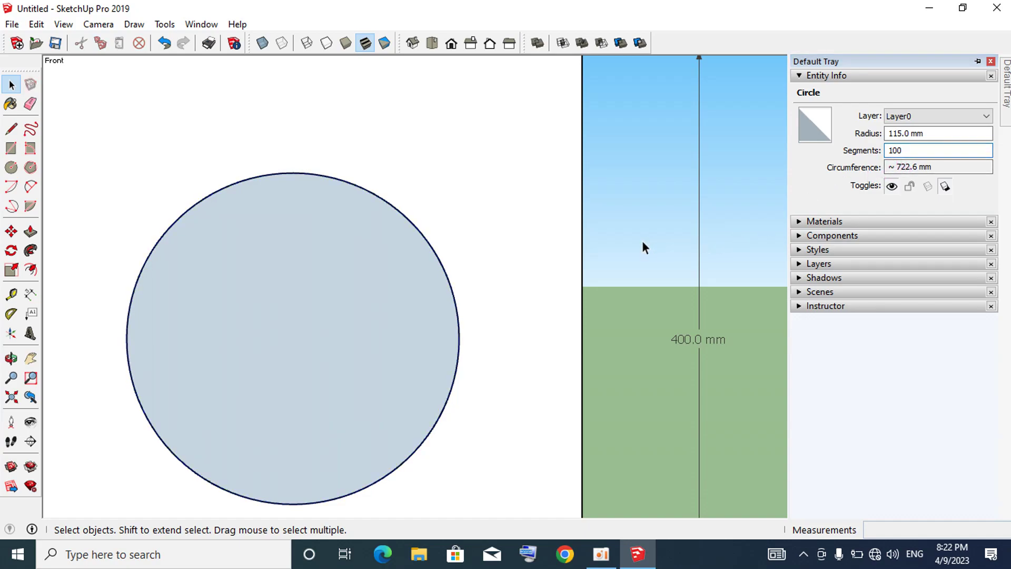
scroll(431, 283, "up", 5)
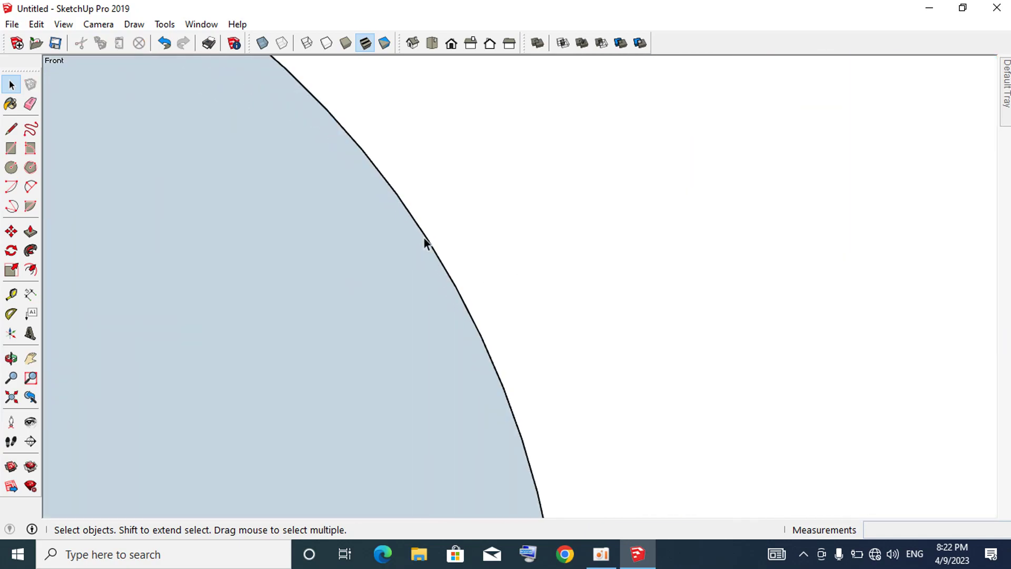
- Zoom in and select the circle's face together with its outline
scroll(425, 238, "down", 3)
scroll(429, 194, "up", 1)
scroll(429, 194, "up", 2)
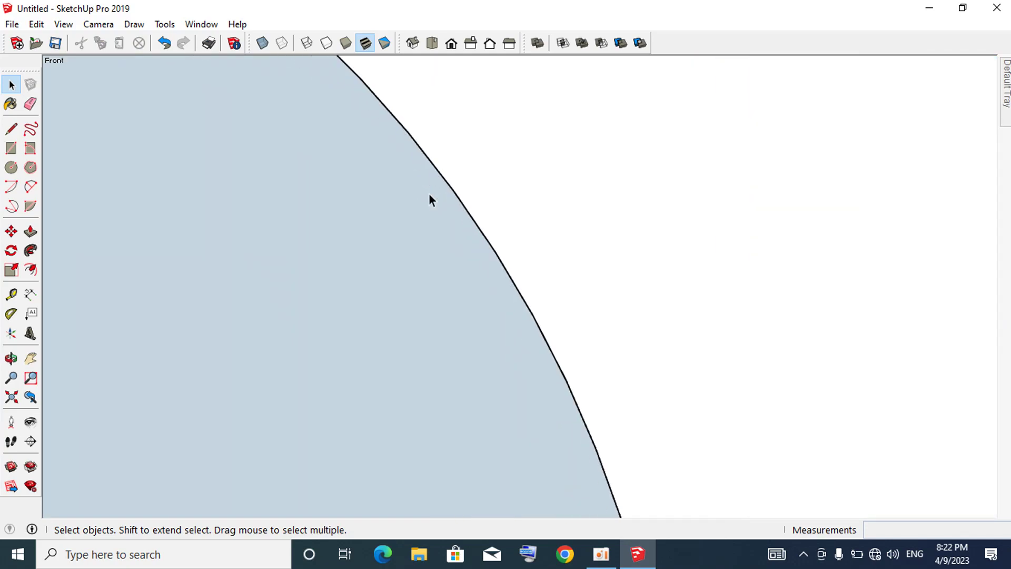
scroll(444, 181, "up", 1)
scroll(448, 169, "down", 2)
scroll(506, 149, "down", 2)
scroll(522, 149, "down", 3)
scroll(505, 185, "down", 1)
left_click(480, 225)
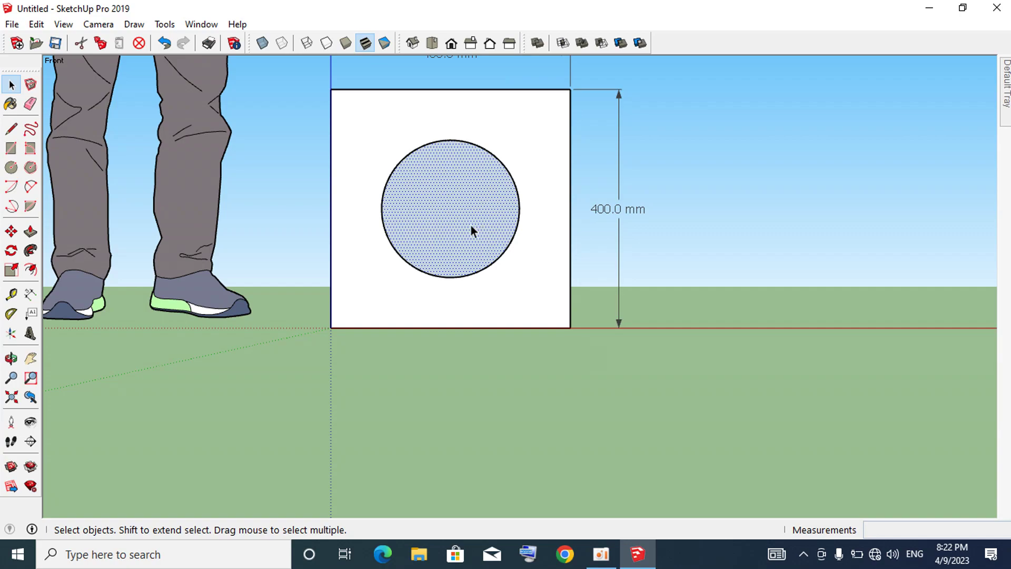
double_click(471, 226)
- Move the circle from its bottom point onto the square's bottom midpoint
key("m")
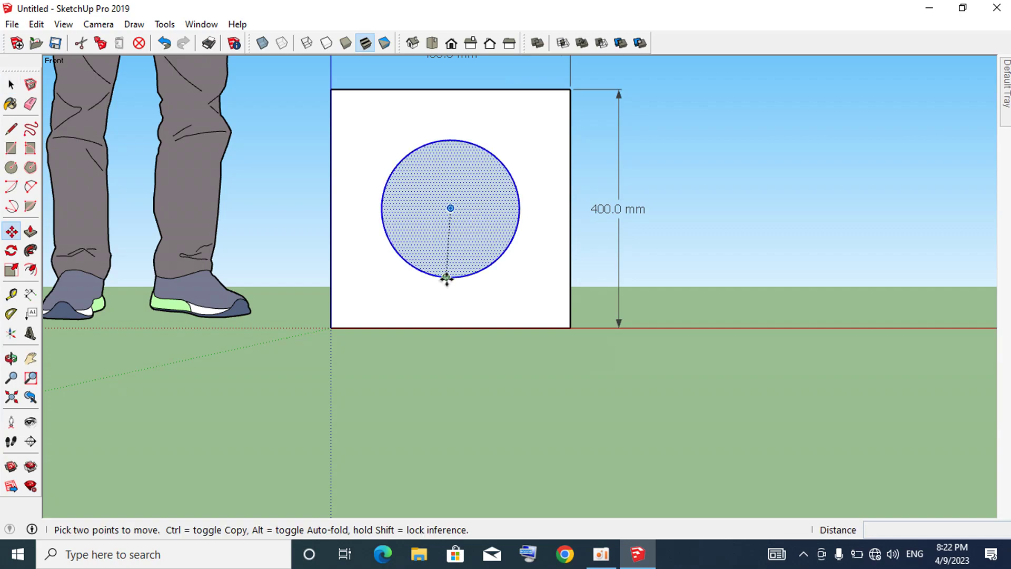
left_click(447, 278)
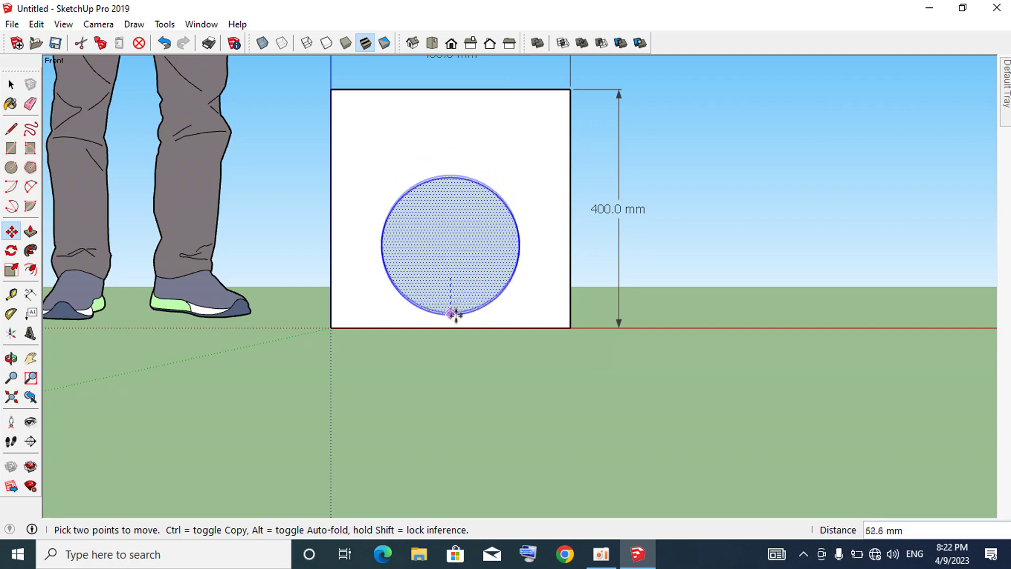
left_click(450, 327)
scroll(445, 358, "up", 3)
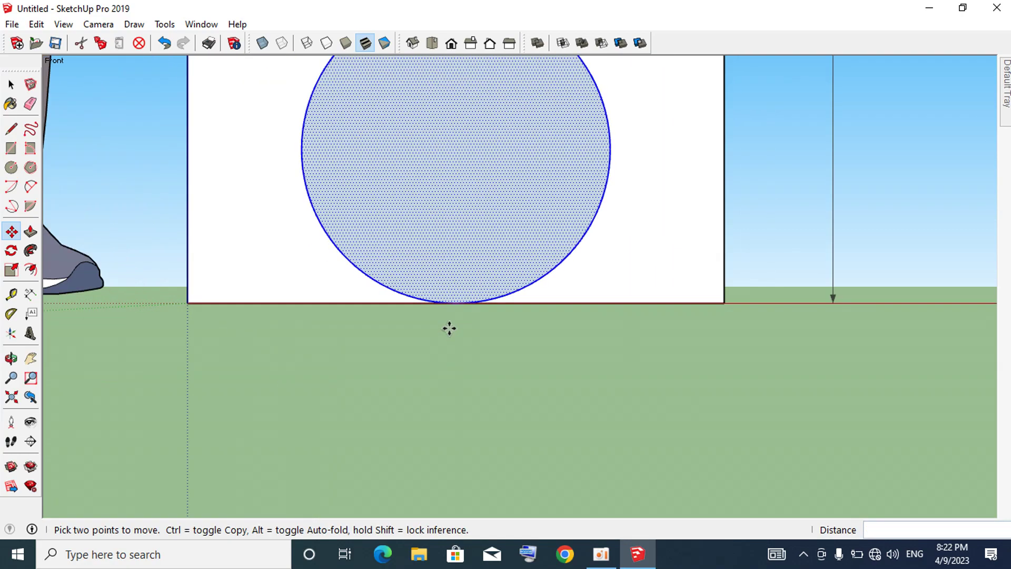
left_click(455, 305)
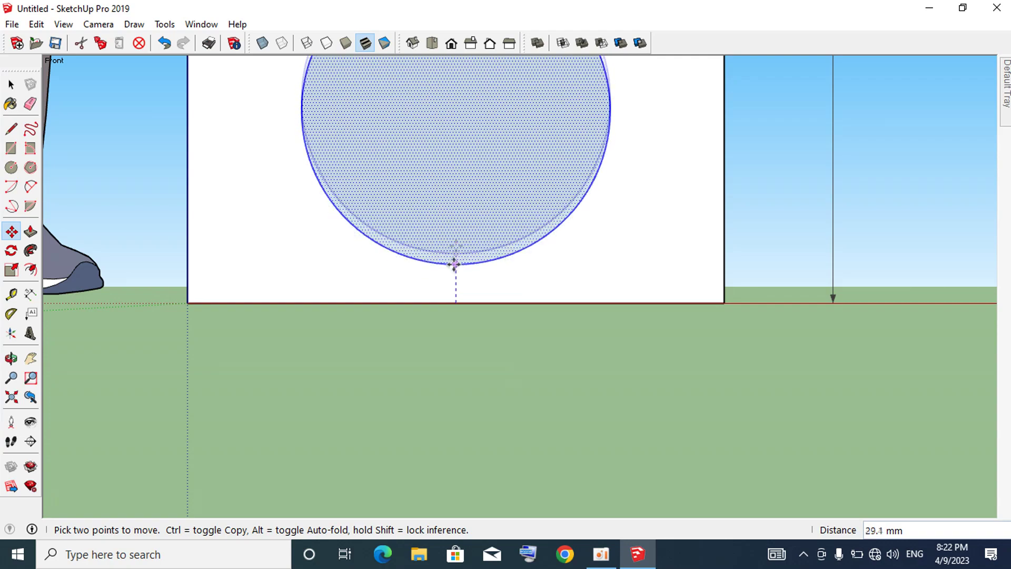
key("Escape")
key("space")
- Reselect just the circle face and its outline, not the square panel
left_click(679, 252)
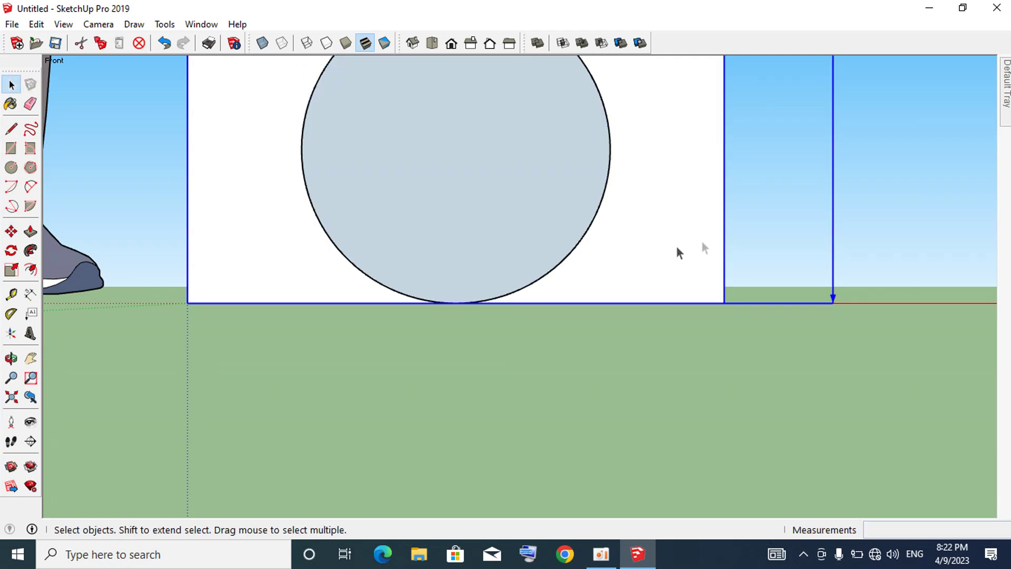
scroll(667, 222, "down", 3)
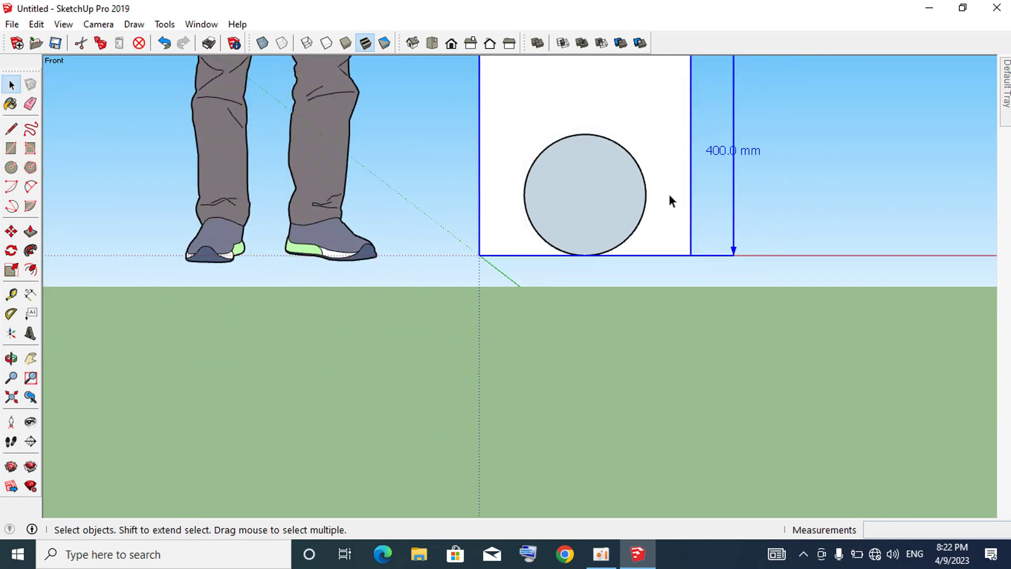
double_click(584, 181)
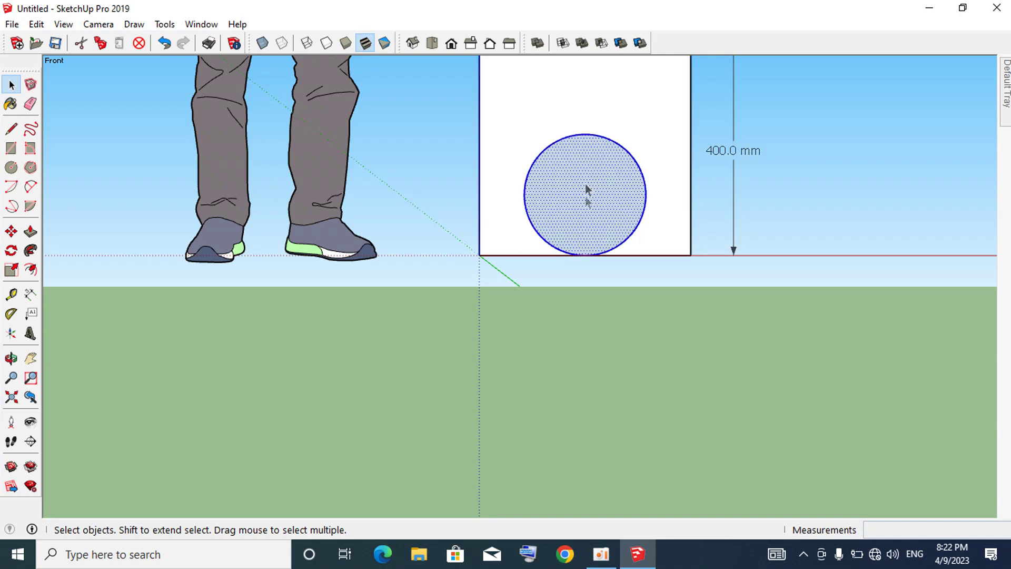
left_click(893, 257)
scroll(644, 260, "up", 2)
double_click(590, 223)
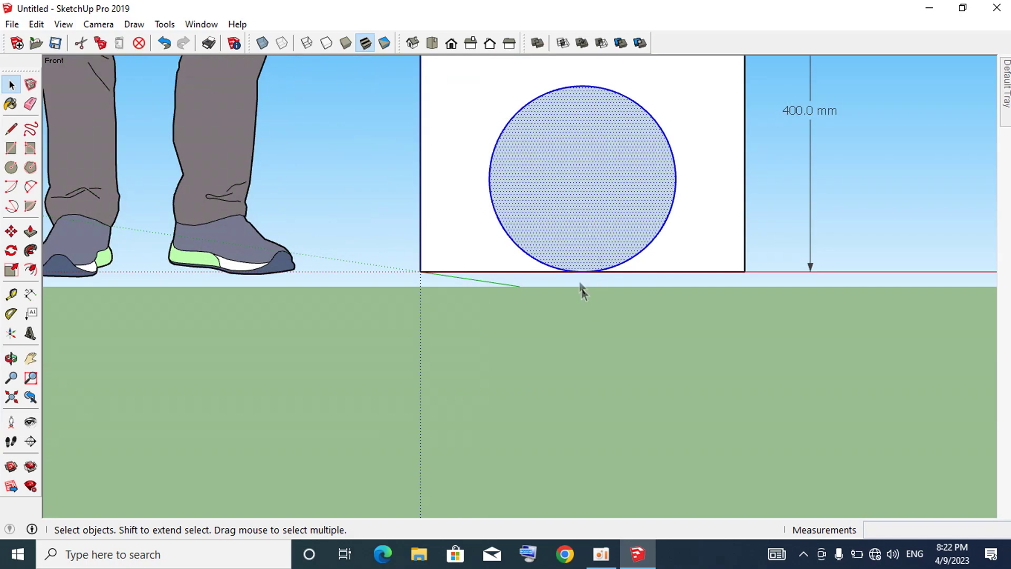
scroll(582, 280, "up", 3)
- Move the circle straight up 20 mm from the square's bottom edge
key("m")
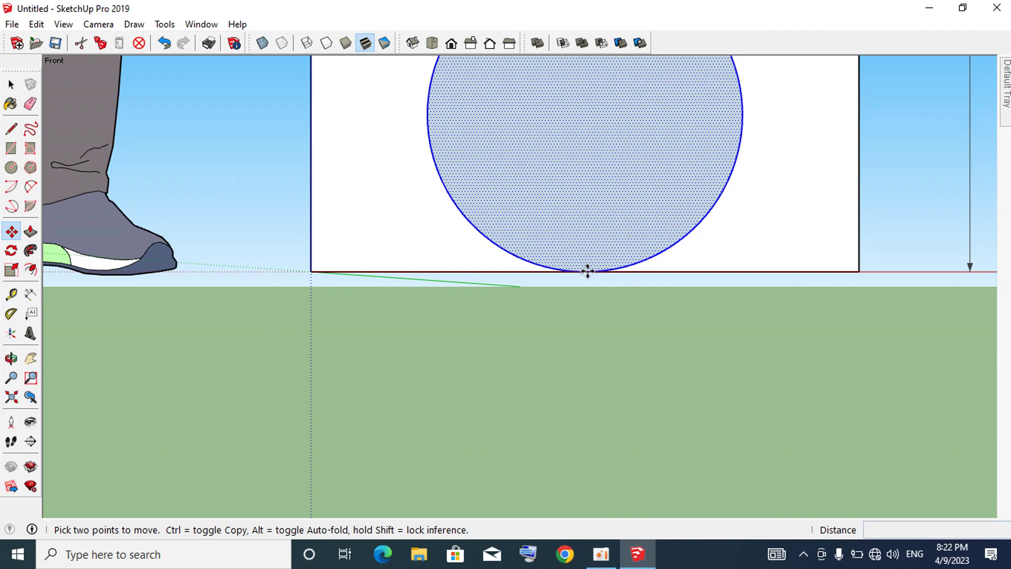
left_click(586, 270)
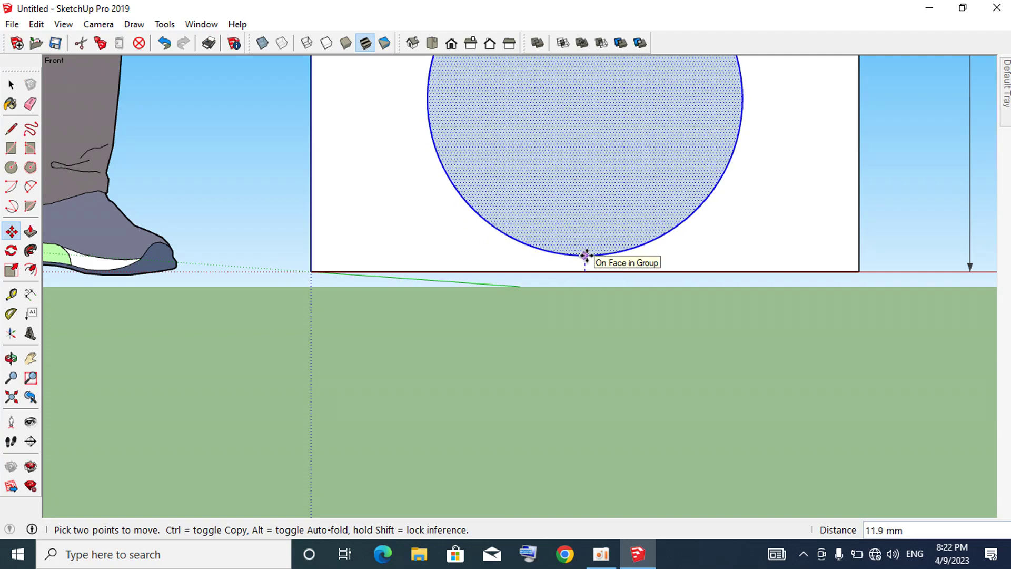
type("20")
key("Return")
scroll(551, 363, "down", 2)
scroll(560, 364, "down", 2)
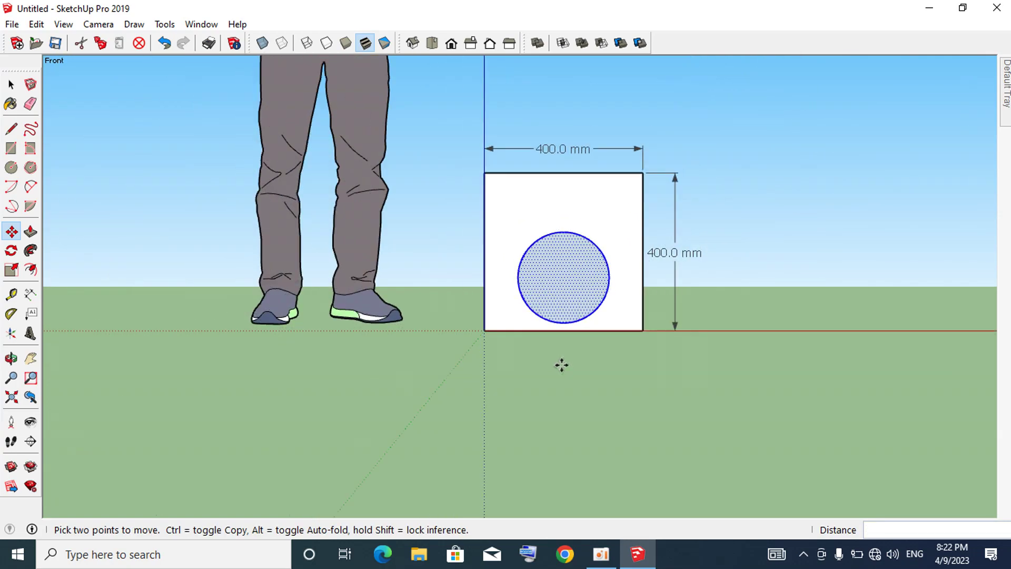
scroll(603, 326, "up", 1)
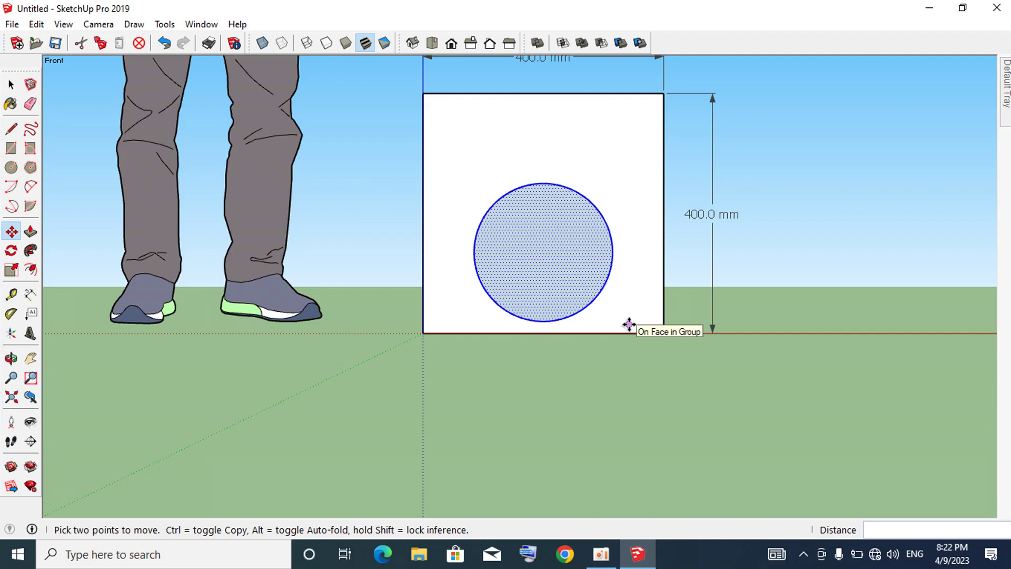
- Deselect the circle, then select only its outline edge for offsetting
key("space")
left_click(811, 264)
scroll(558, 283, "up", 1)
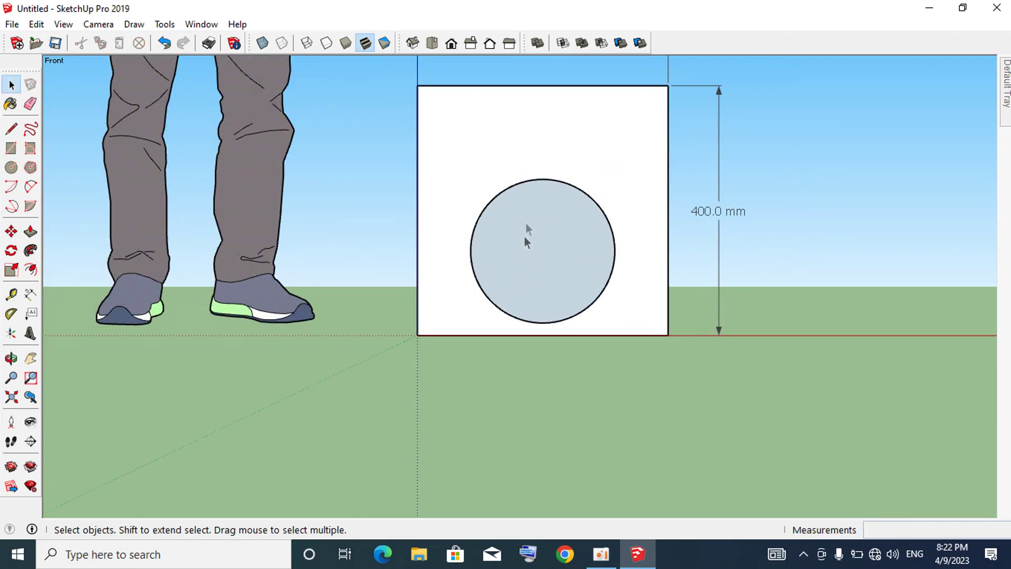
scroll(536, 185, "up", 1)
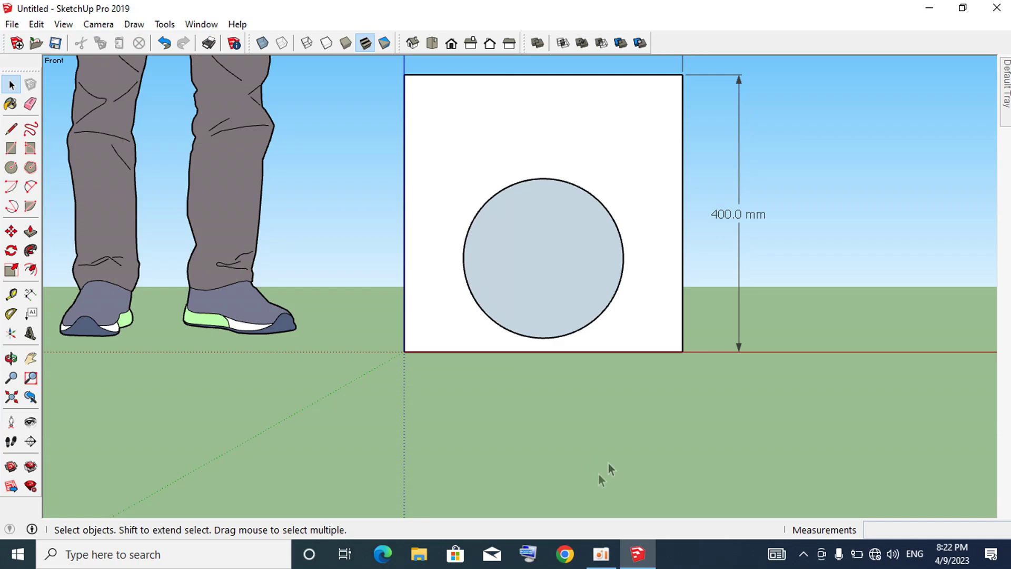
scroll(472, 206, "up", 1)
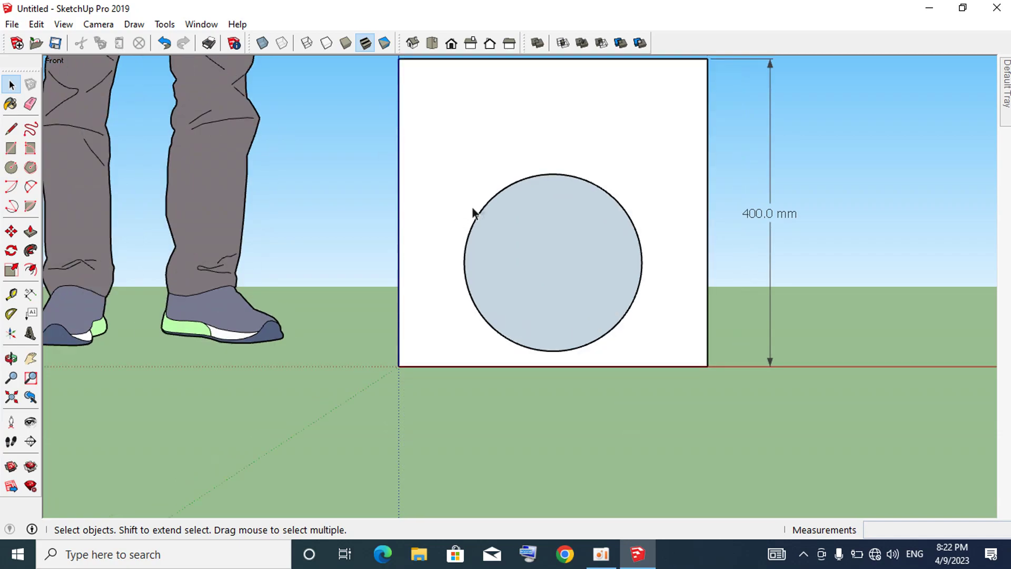
left_click(504, 188)
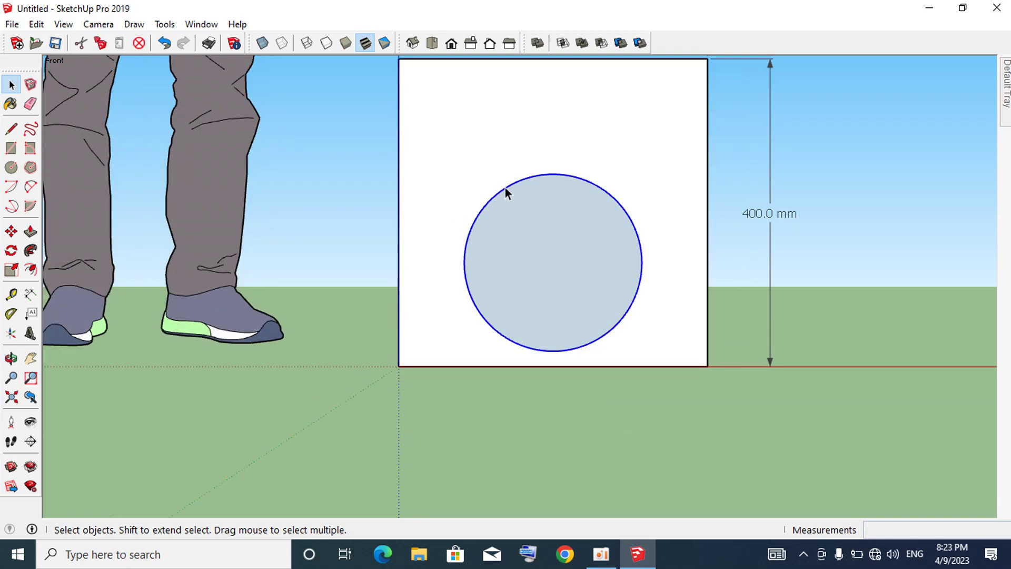
key("f")
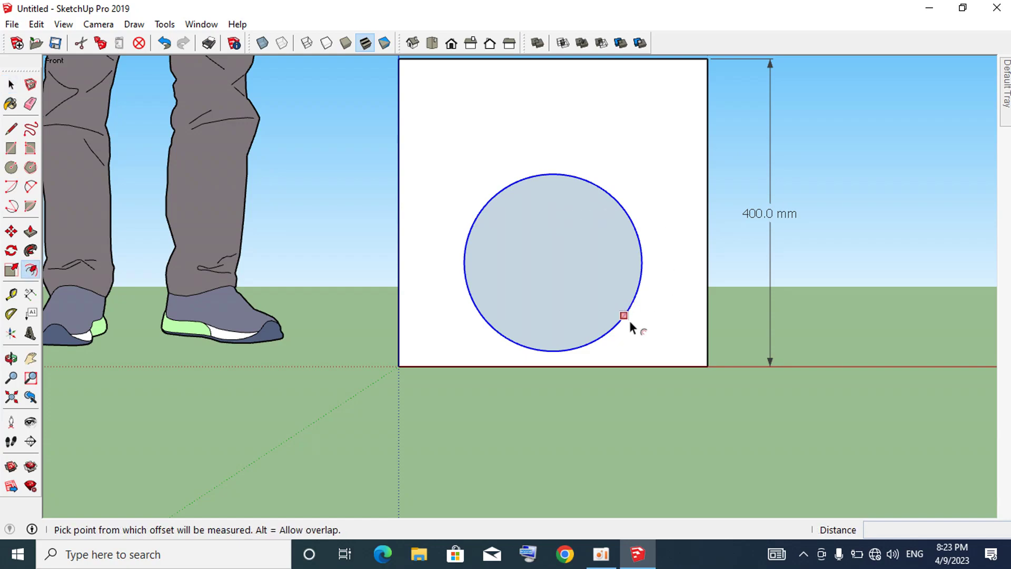
left_click(627, 319)
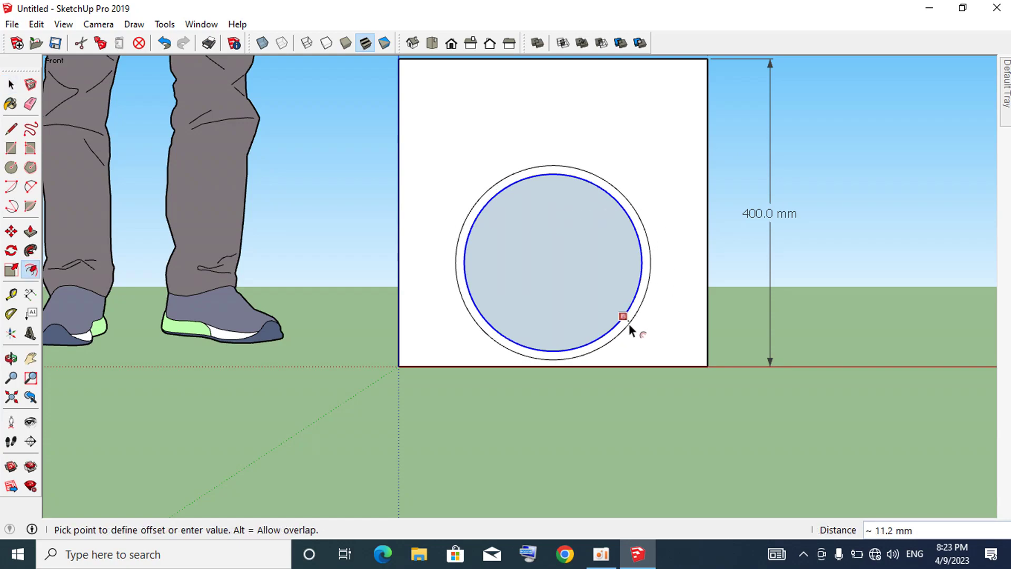
key("Escape")
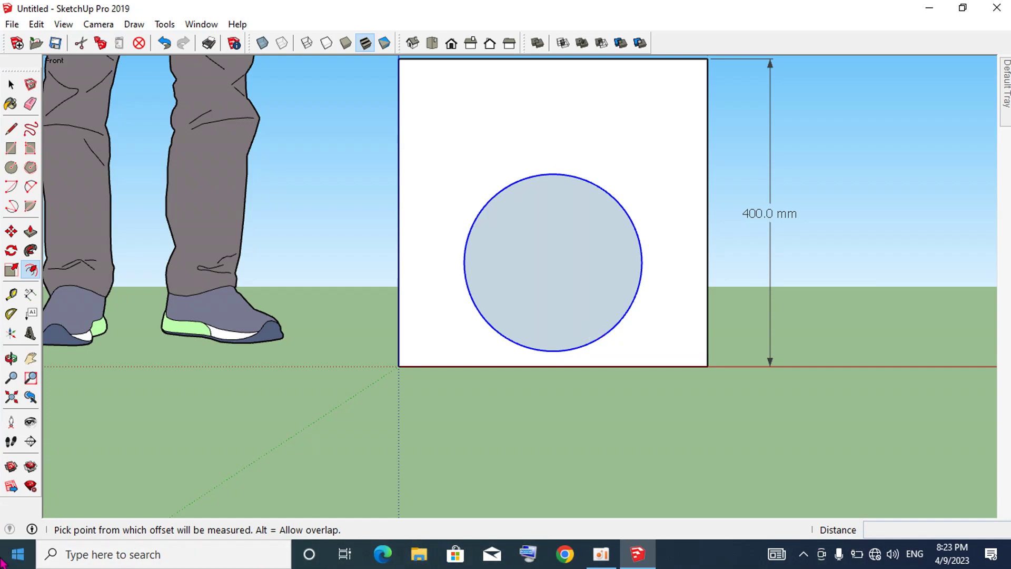
left_click(17, 554)
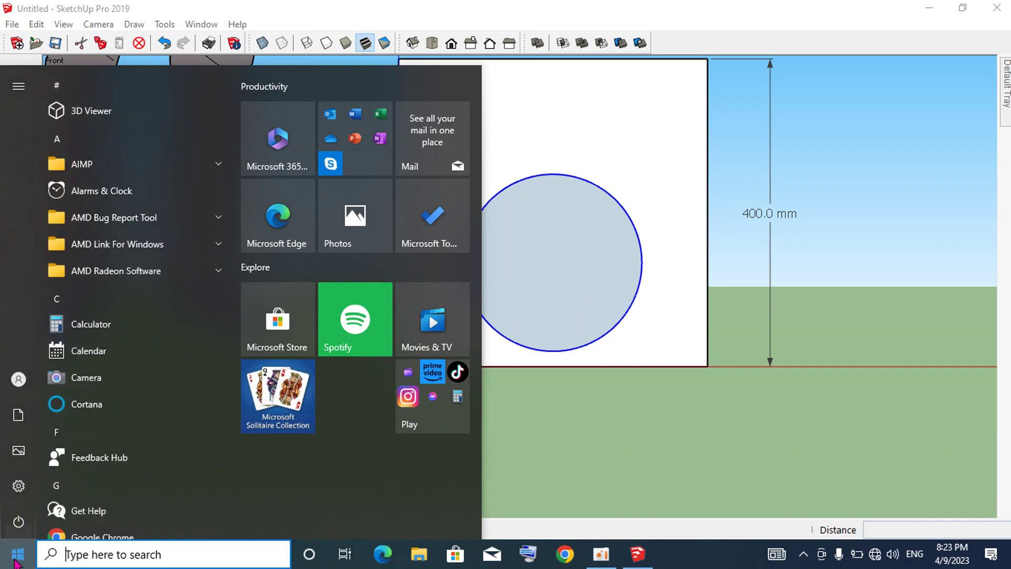
- Launch Windows Calculator and enter 25.4 on its Standard keypad
left_click(74, 323)
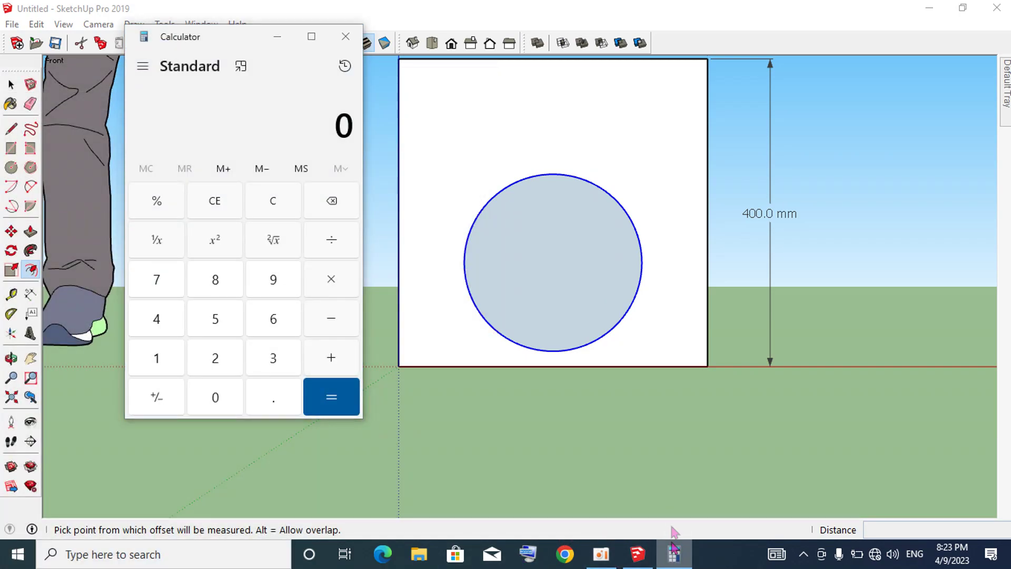
right_click(674, 553)
left_click(636, 499)
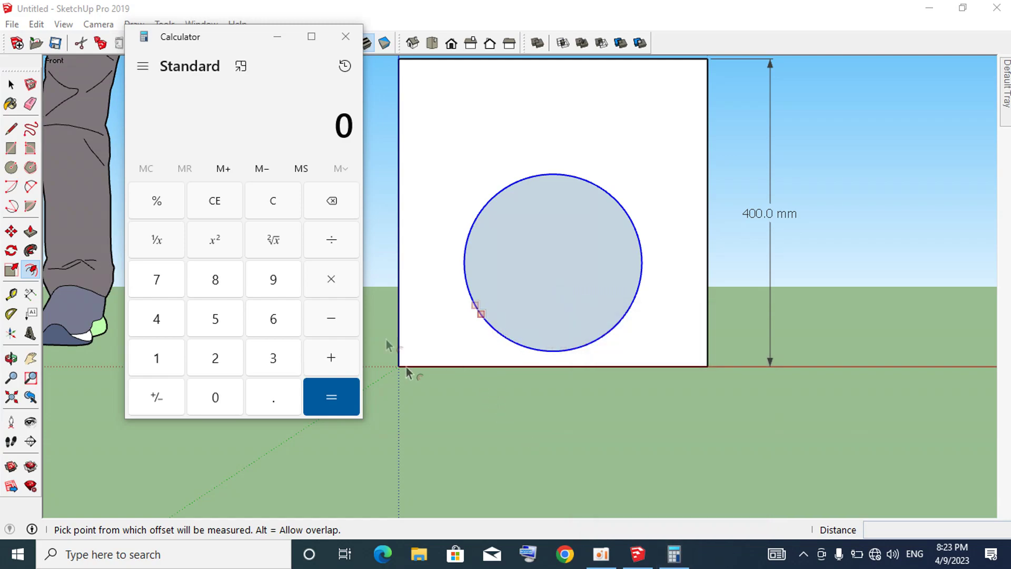
left_click(216, 362)
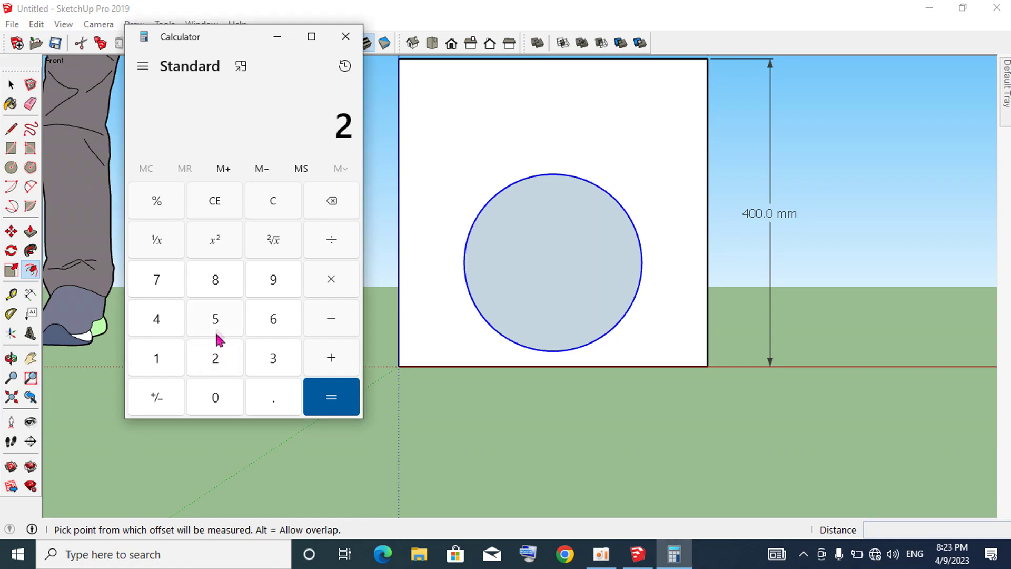
left_click(215, 323)
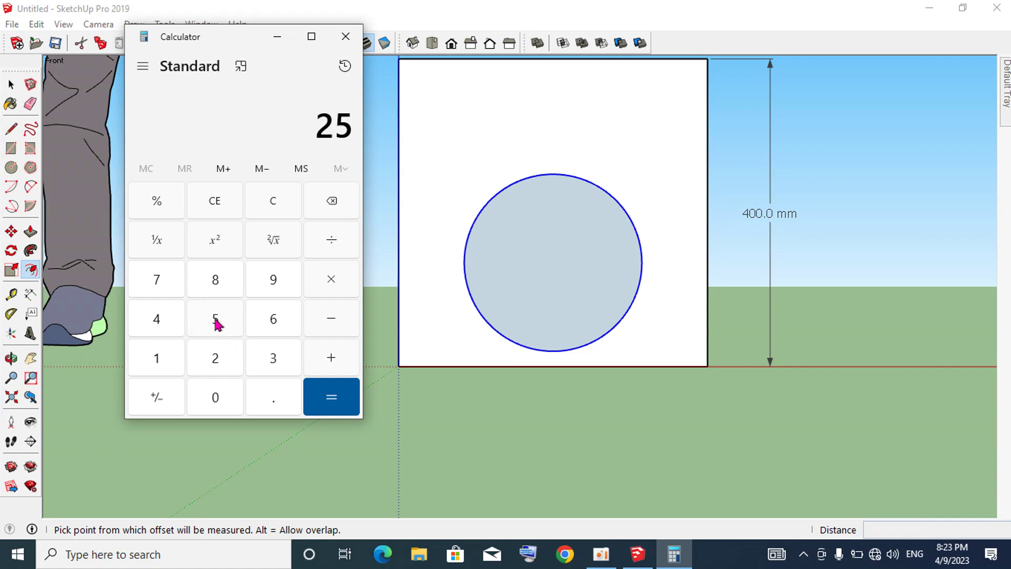
left_click(274, 399)
left_click(150, 329)
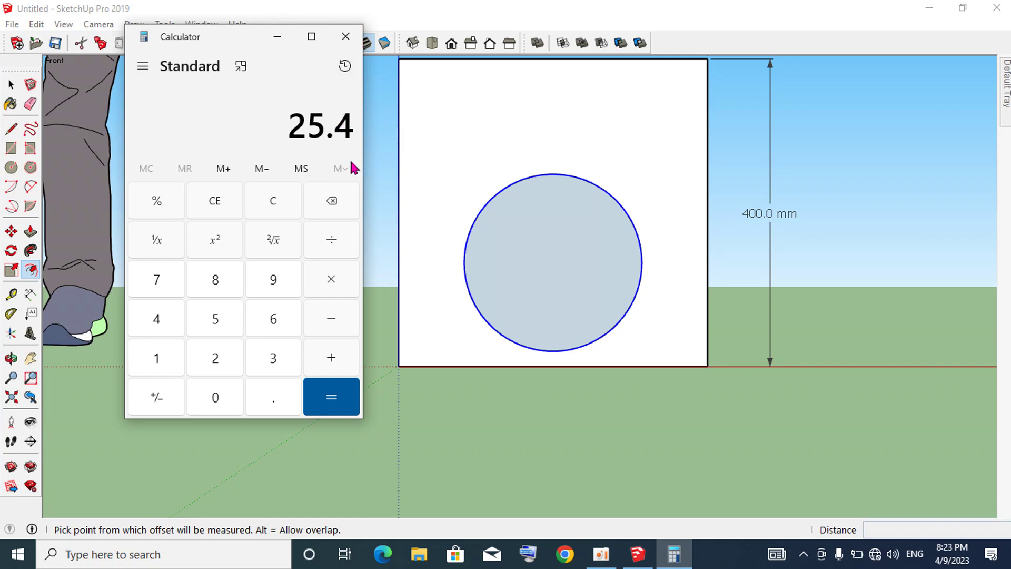
- Compute 25.4 × 10 = 254, then 254 ÷ 2 = 127 in Calculator, and close it
left_click(332, 287)
left_click(160, 358)
left_click(216, 397)
left_click(331, 398)
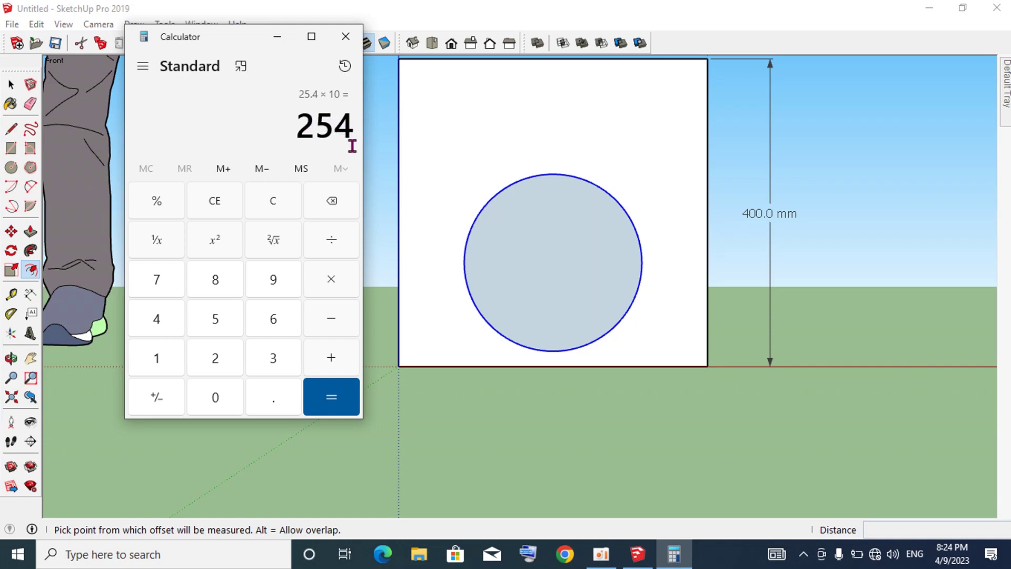
left_click(333, 241)
left_click(233, 352)
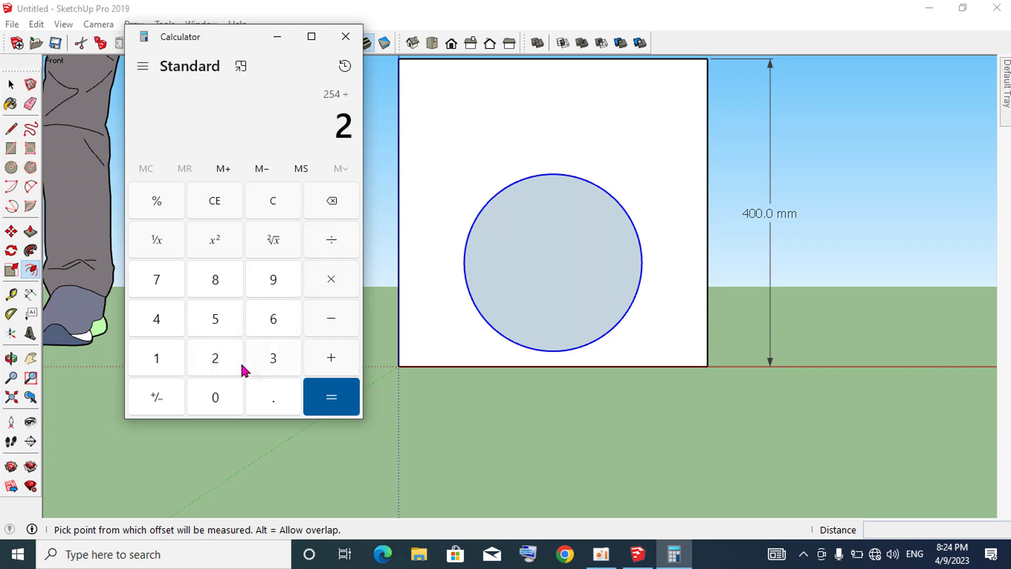
left_click(327, 406)
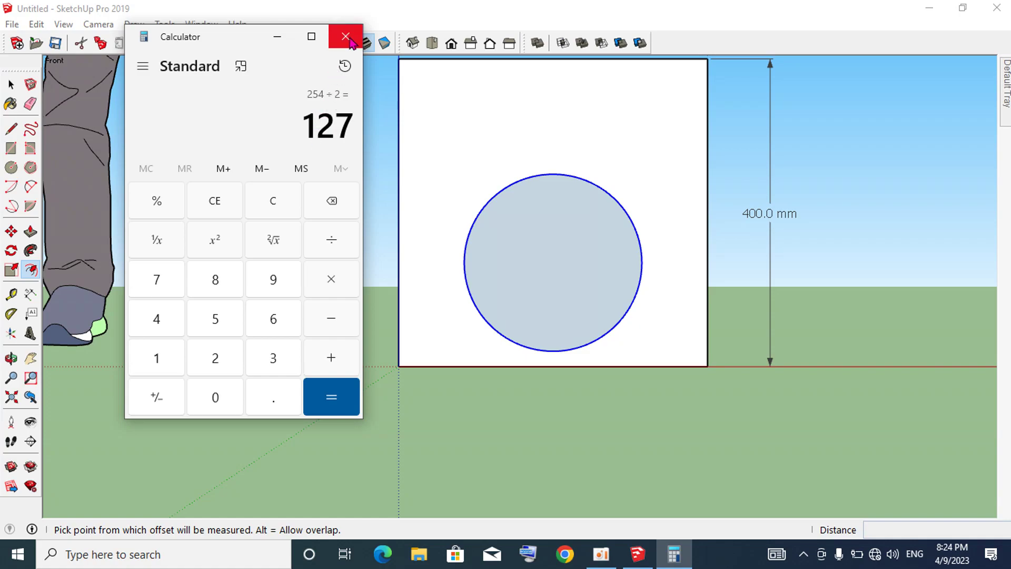
left_click(350, 41)
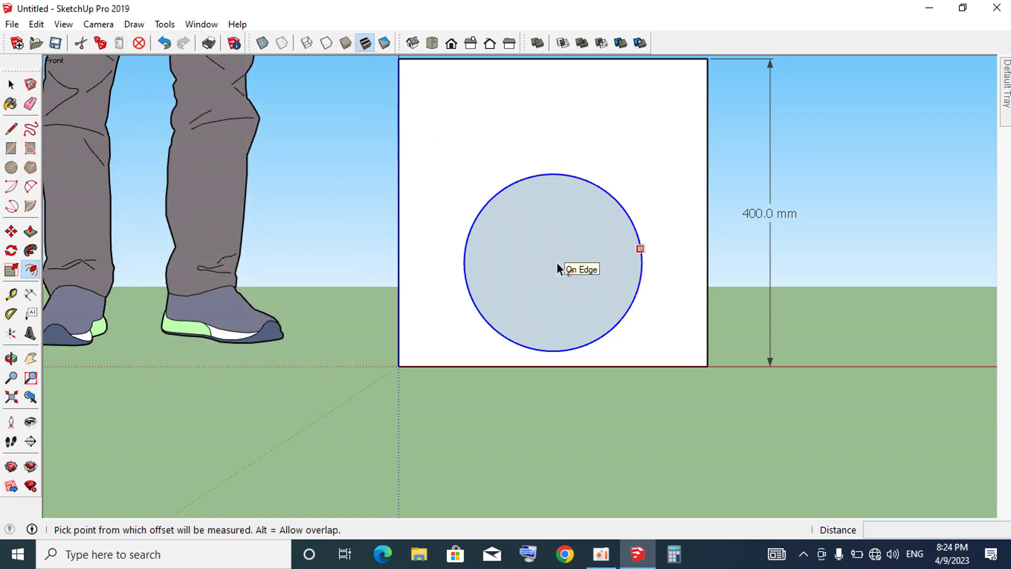
- Draw a 127 mm radius circle concentric with the existing circle
key("c")
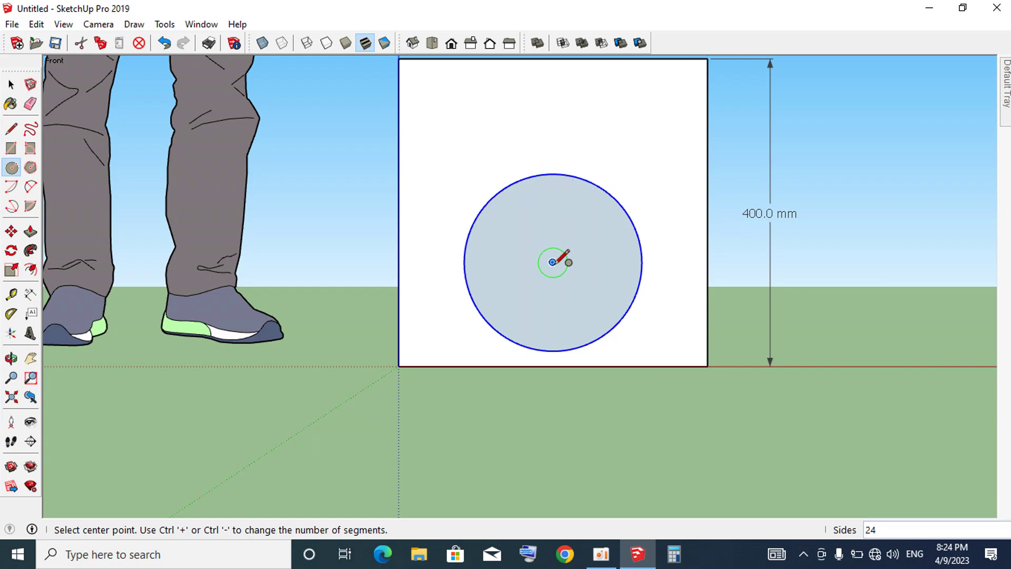
left_click(558, 262)
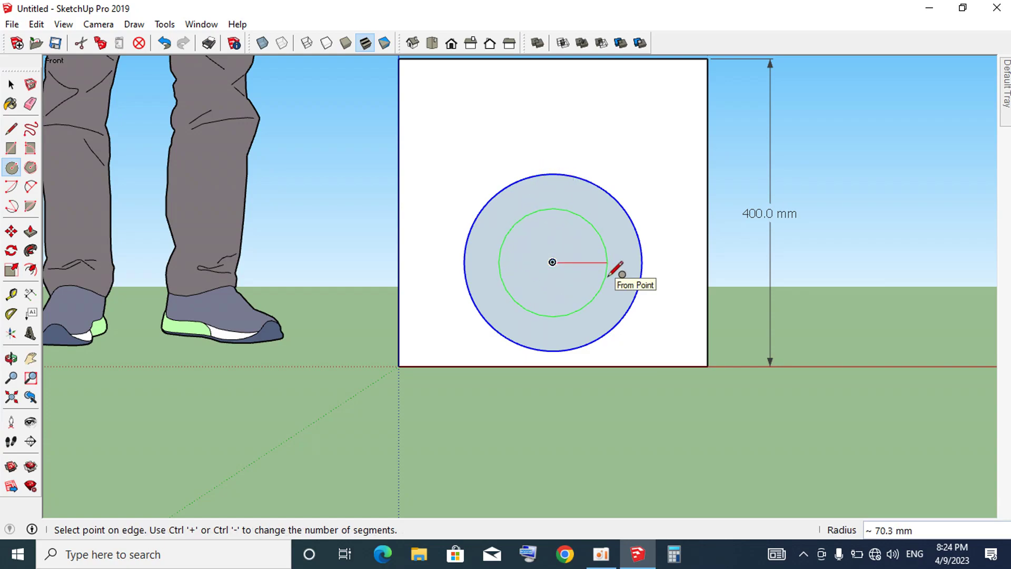
type("12")
key("Return")
scroll(640, 258, "up", 3)
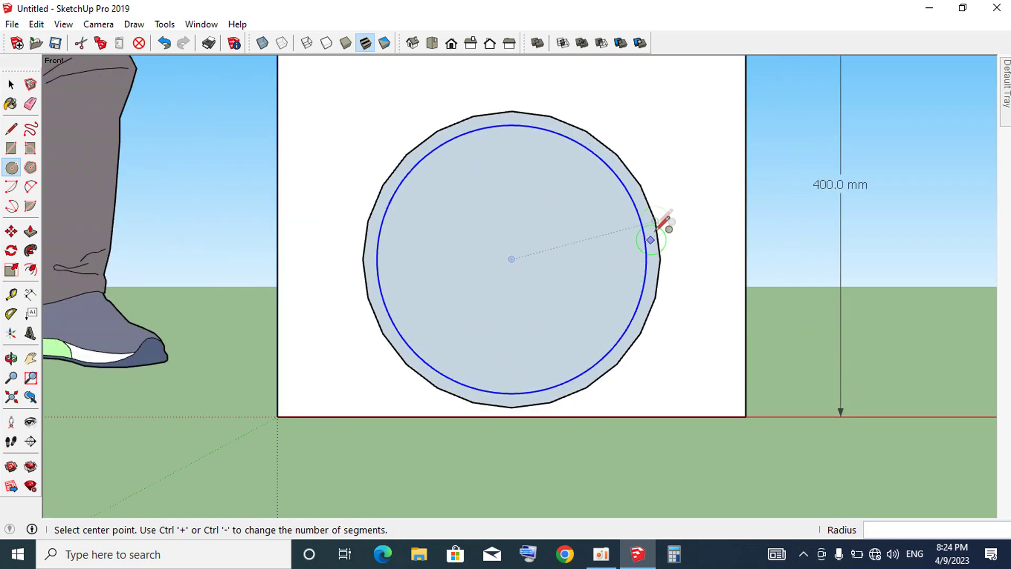
- Set the outer circle's segment count to 100 in Entity Info
key("space")
scroll(653, 221, "up", 3)
left_click(640, 183)
left_click(639, 183)
right_click(639, 185)
left_click(671, 196)
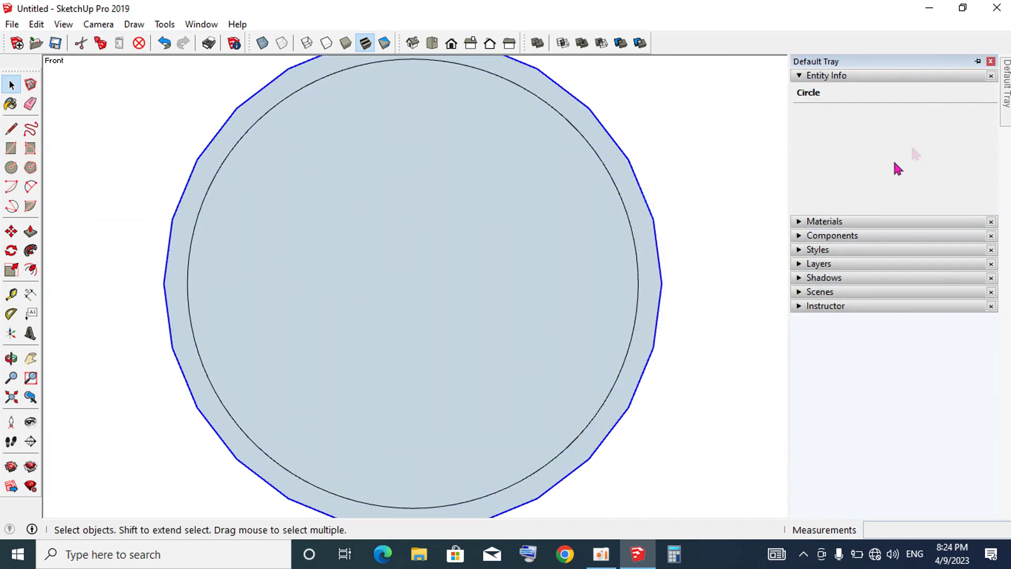
double_click(915, 151)
type("100")
key("Return")
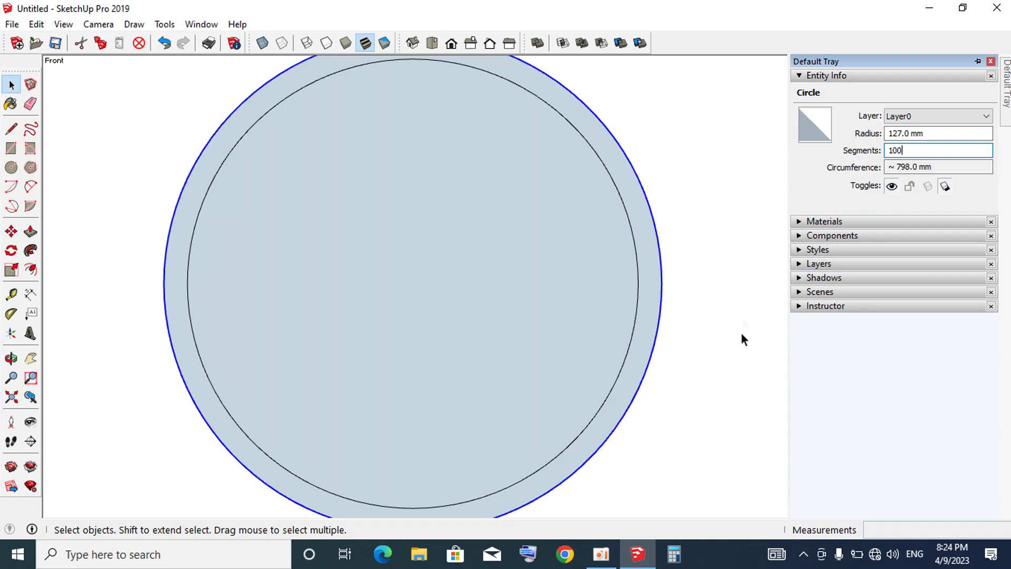
scroll(687, 297, "down", 4)
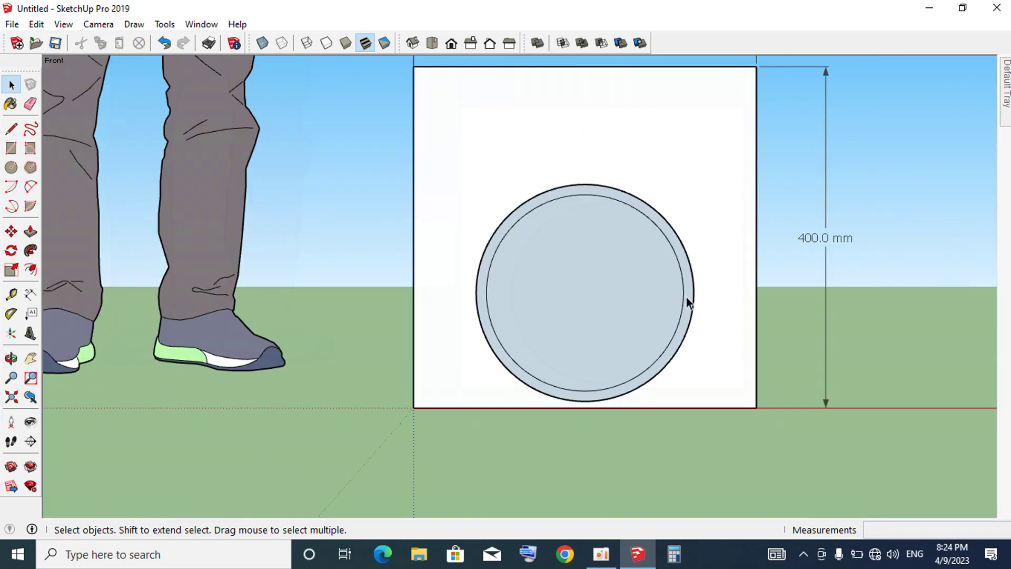
- Delete the inner circle's face, leaving a ring between the two circles
scroll(683, 295, "up", 1)
scroll(657, 288, "up", 1)
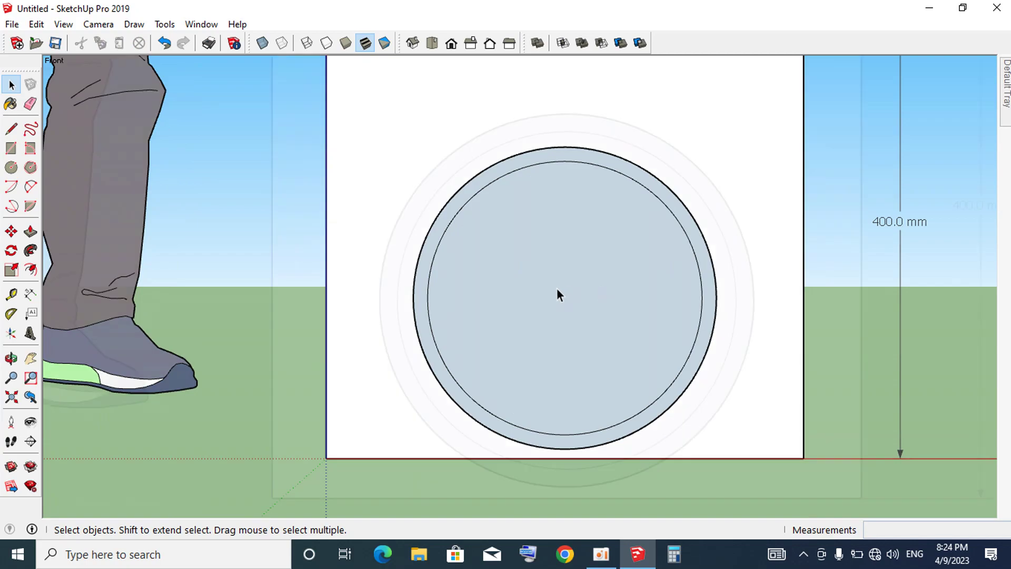
scroll(557, 288, "up", 2)
scroll(558, 283, "down", 2)
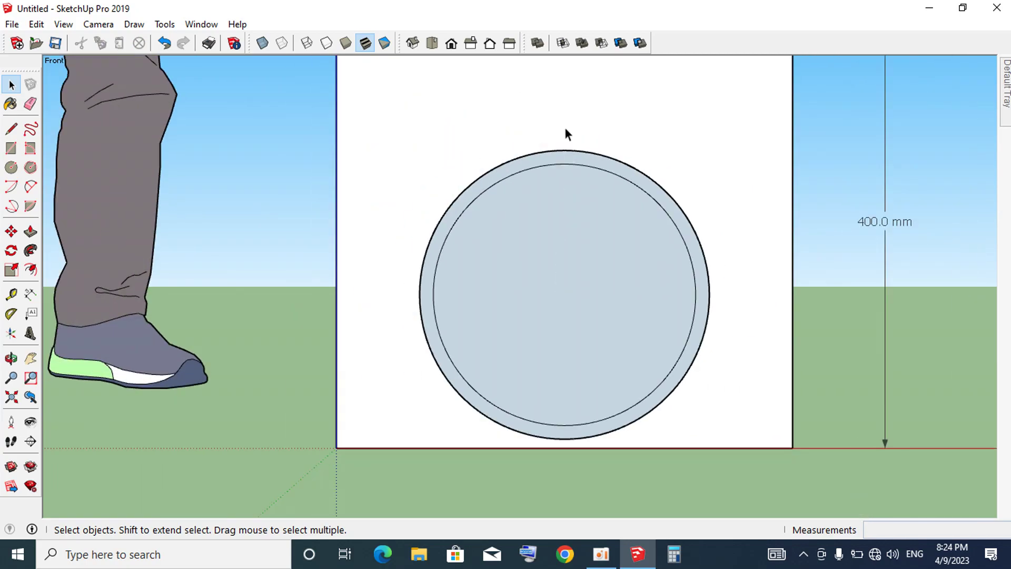
scroll(552, 172, "up", 1)
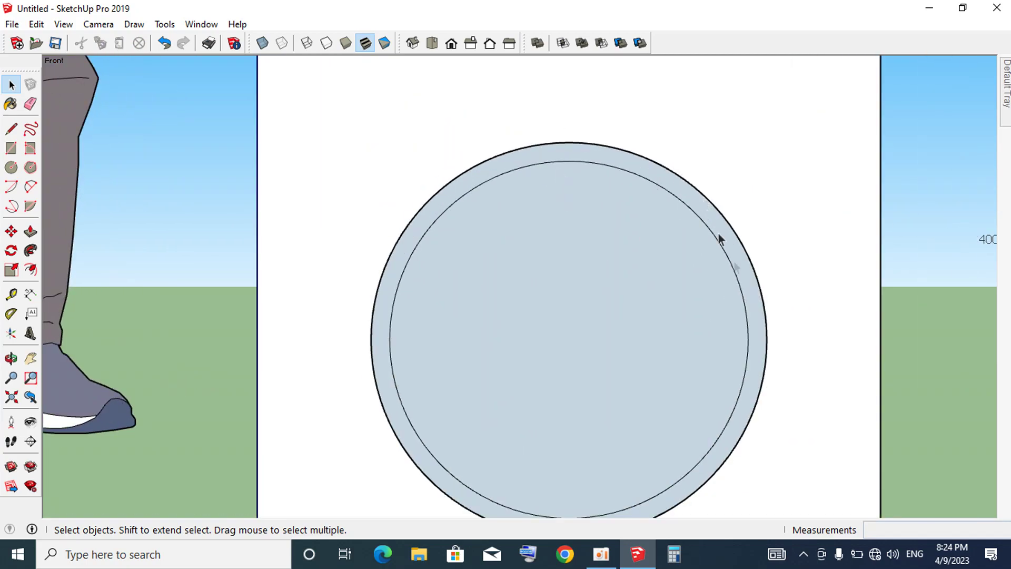
scroll(548, 239, "down", 1)
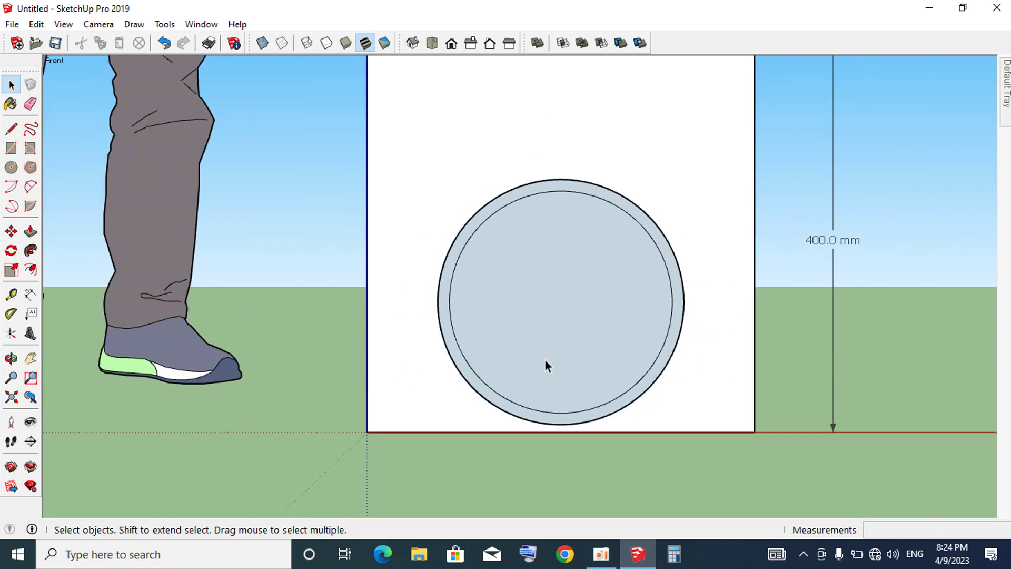
scroll(568, 202, "up", 1)
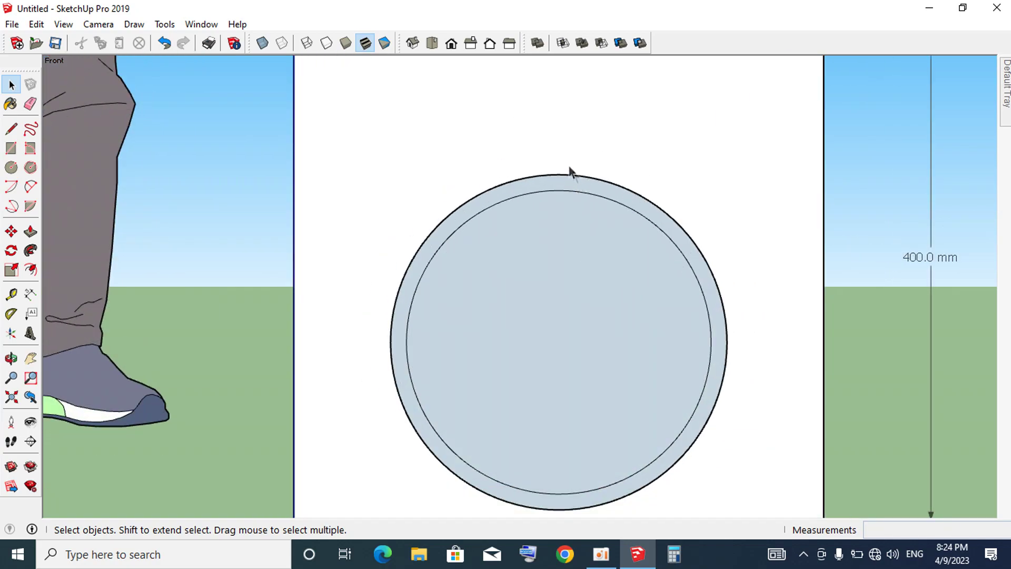
triple_click(559, 185)
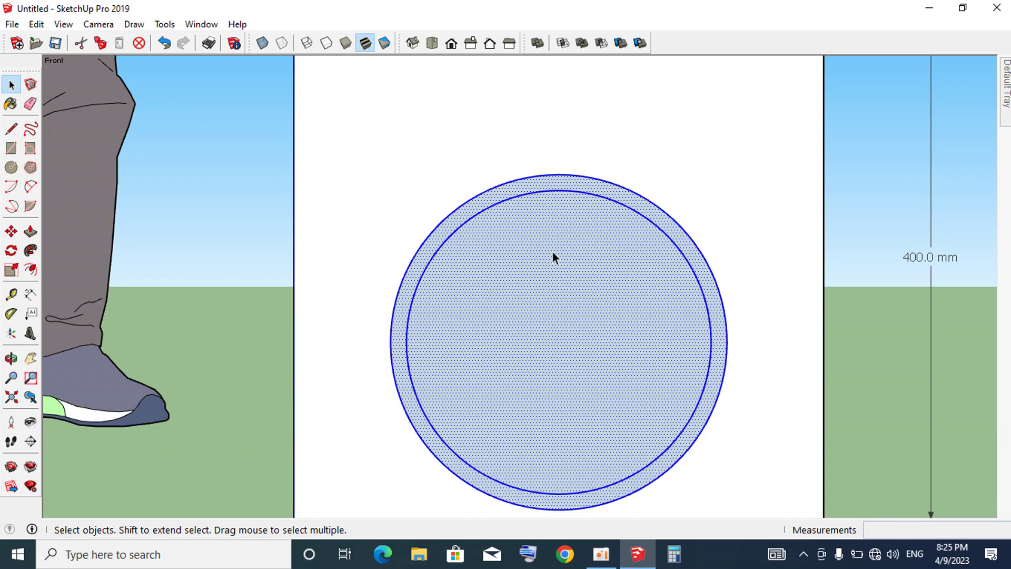
left_click(568, 302)
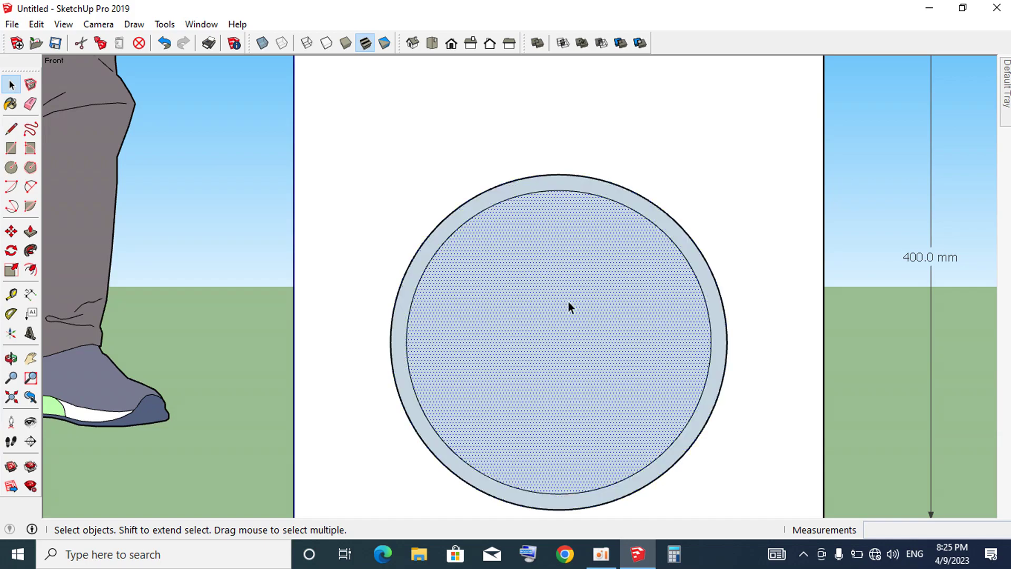
key("Delete")
- Select the ring face with its edges and make it a group
scroll(567, 211, "down", 2)
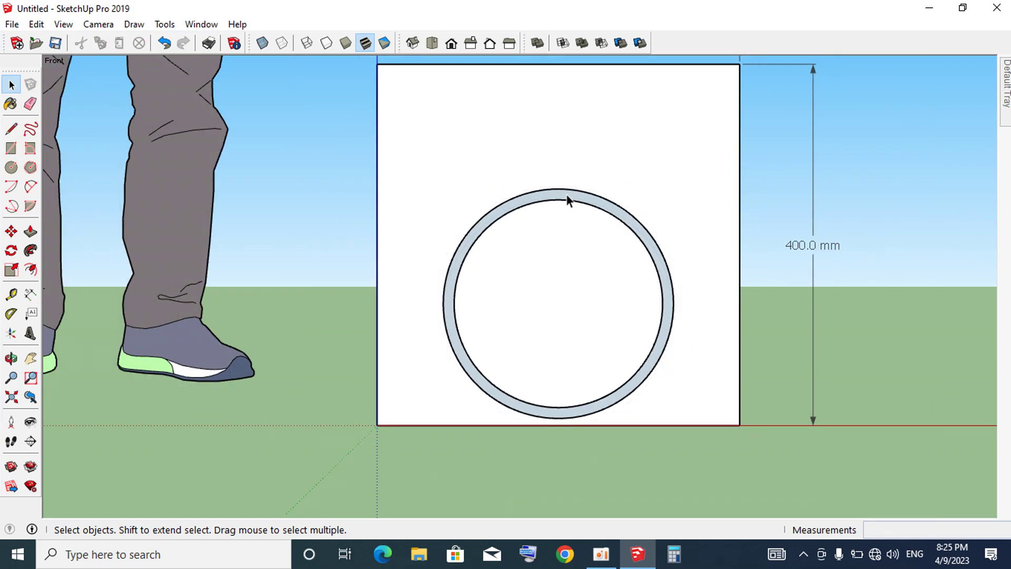
scroll(568, 200, "up", 2)
left_click(568, 200)
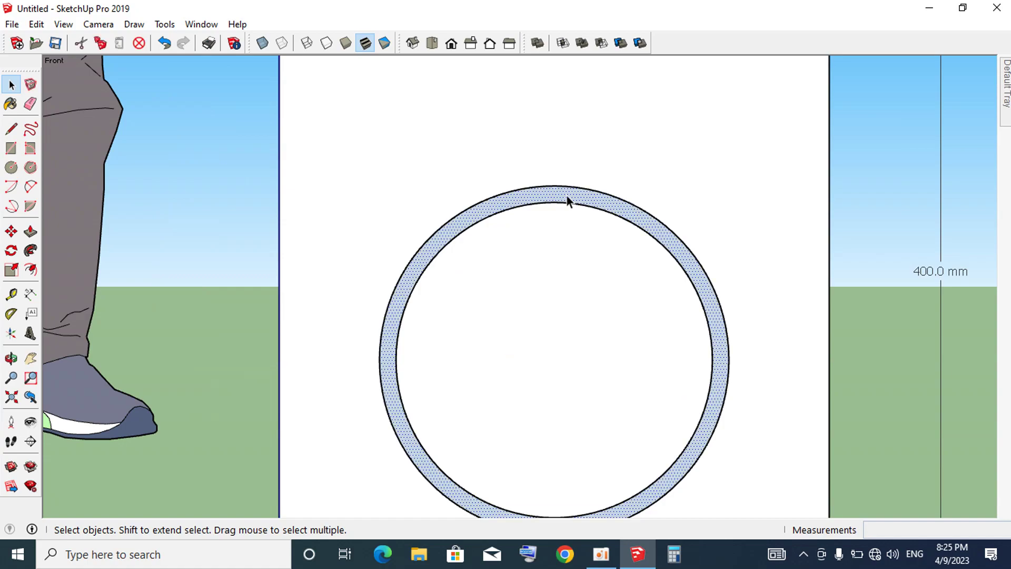
right_click(567, 201)
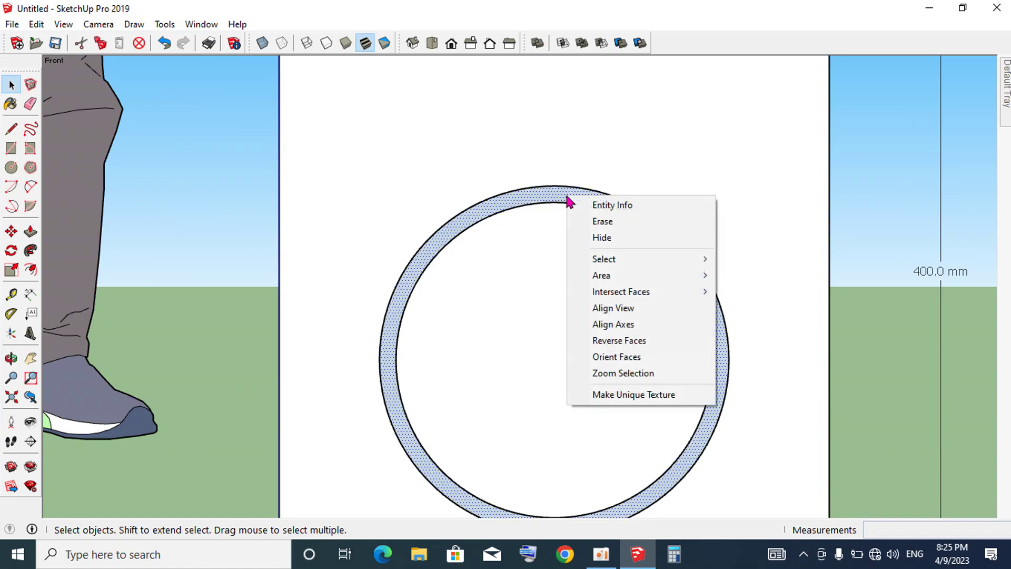
double_click(559, 201)
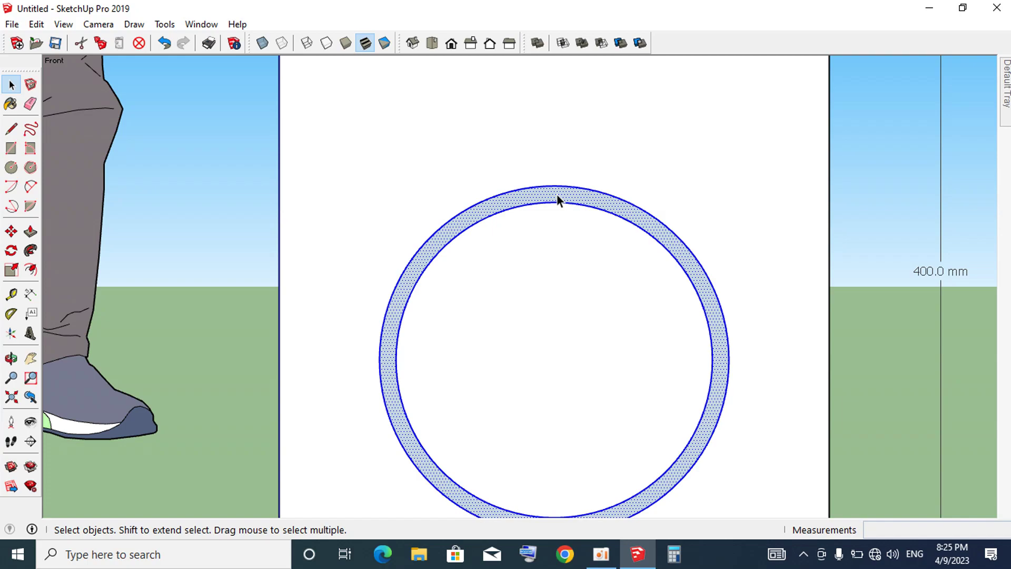
right_click(619, 205)
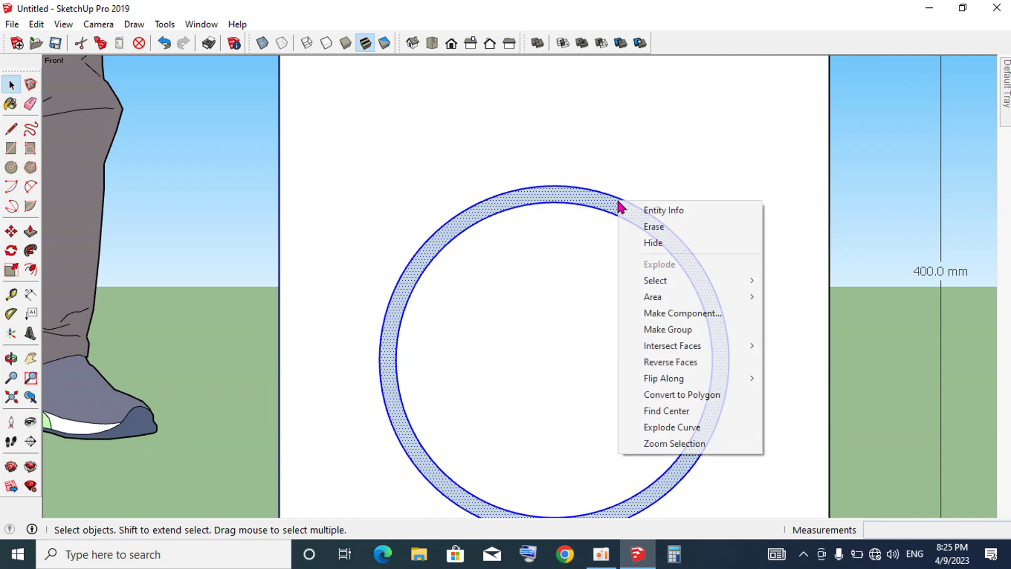
left_click(673, 336)
left_click(611, 204)
left_click(718, 147)
scroll(464, 203, "down", 2)
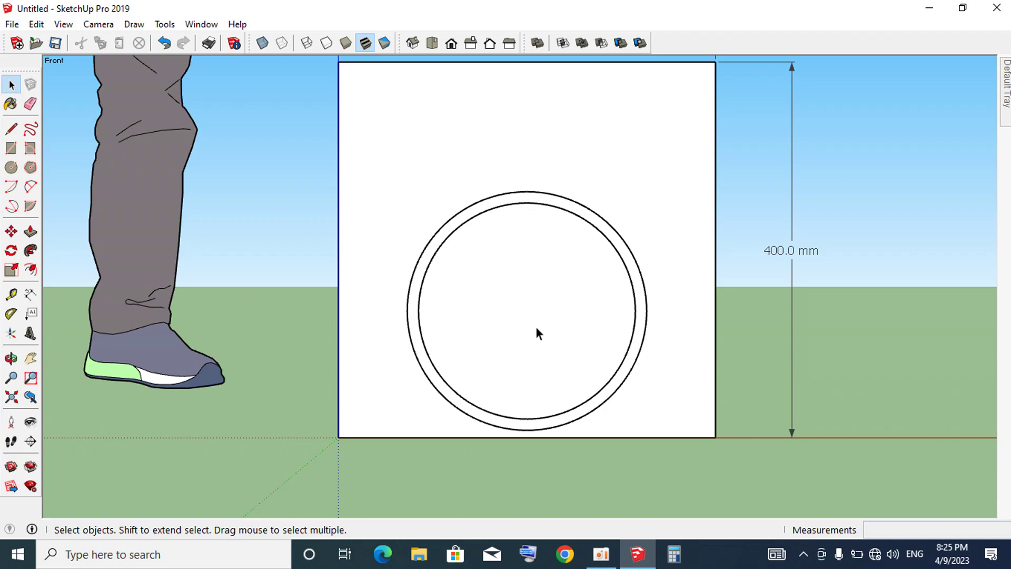
- Draw a vertical line from the panel's top-edge midpoint down to the ring's top
key("c")
scroll(526, 204, "up", 2)
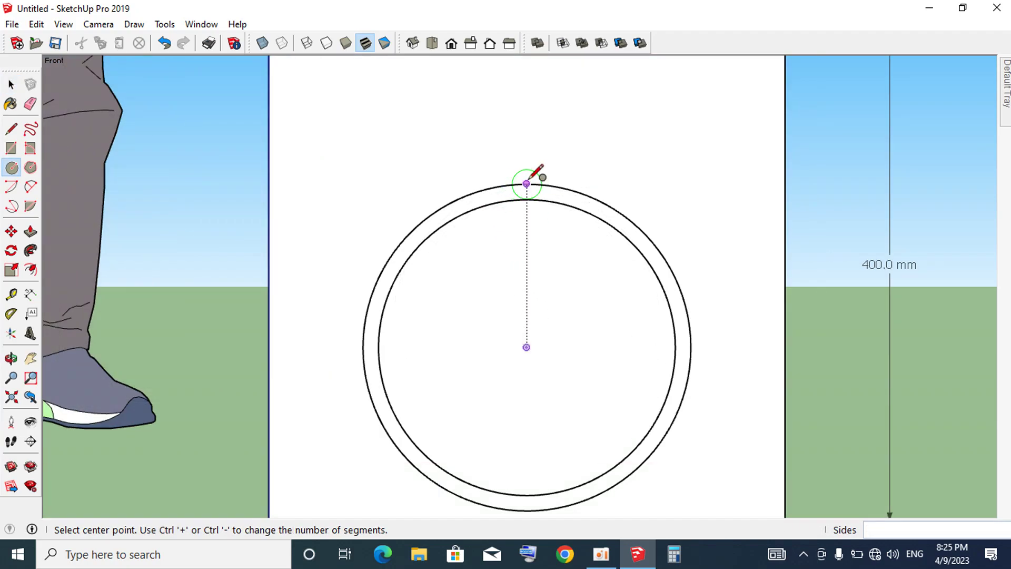
key("space")
scroll(523, 246, "down", 2)
scroll(520, 242, "down", 1)
key("l")
left_click(525, 146)
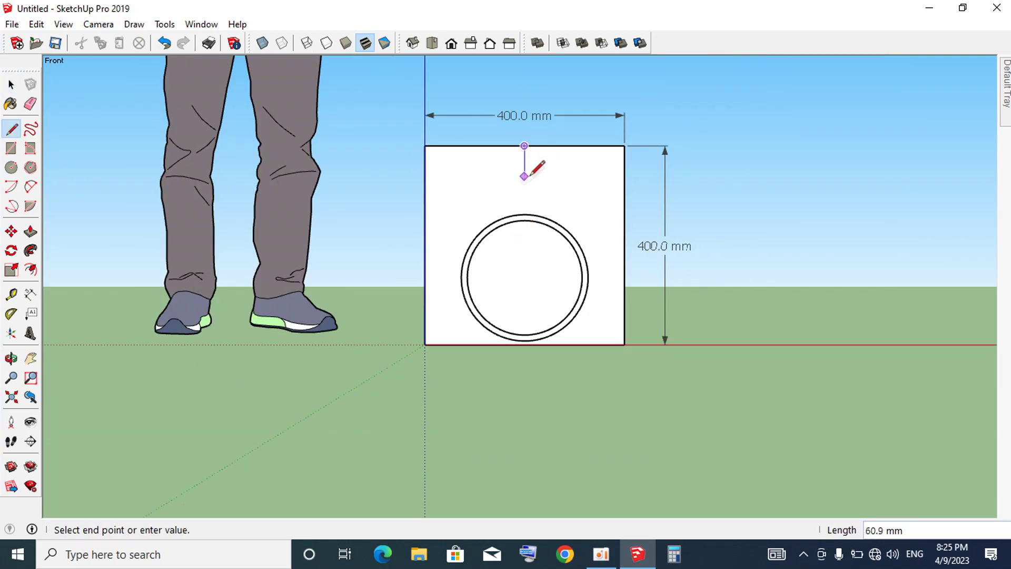
scroll(529, 210, "up", 3)
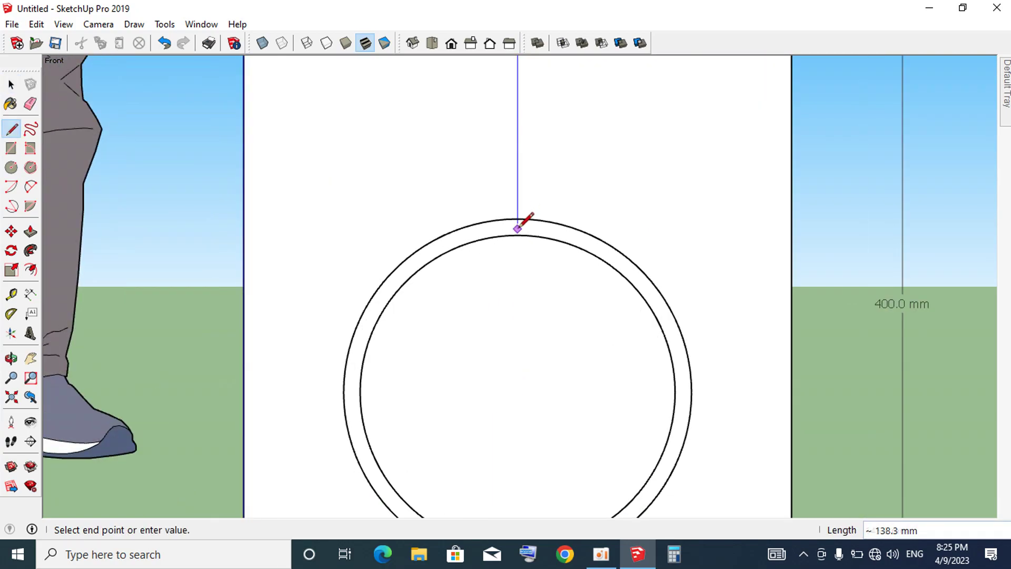
left_click(518, 235)
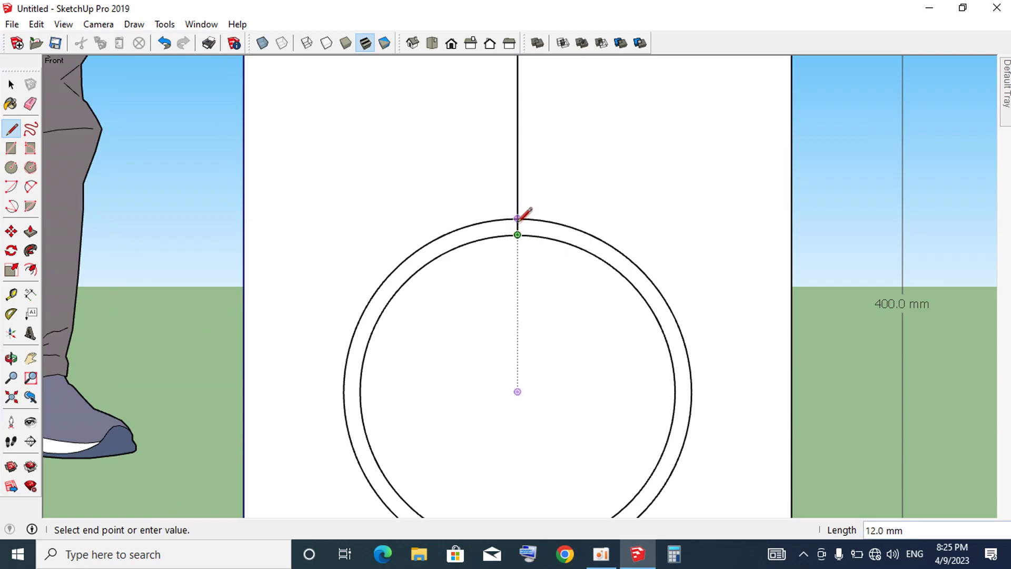
- Delete the vertical line above the circle
key("space")
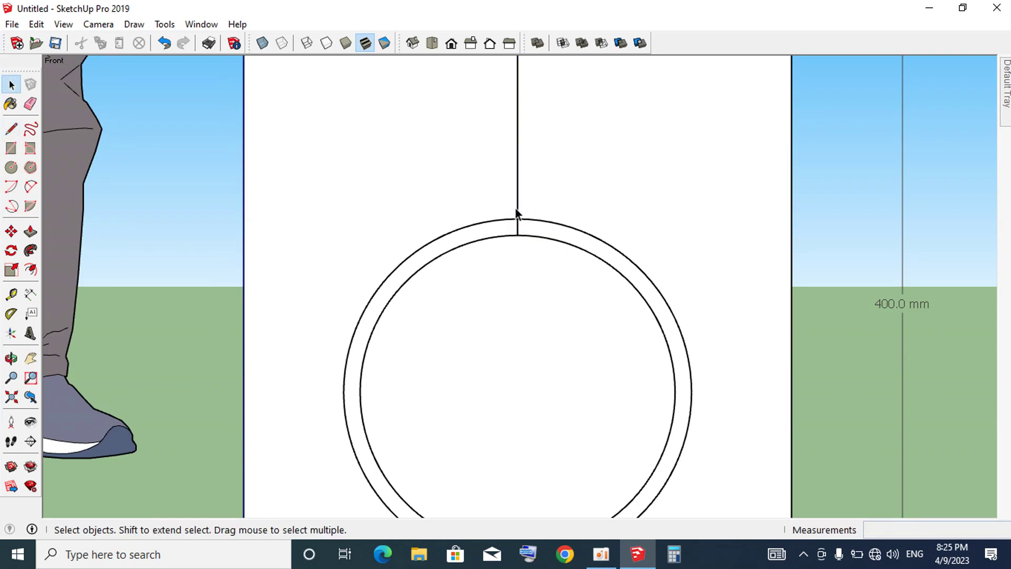
left_click(518, 210)
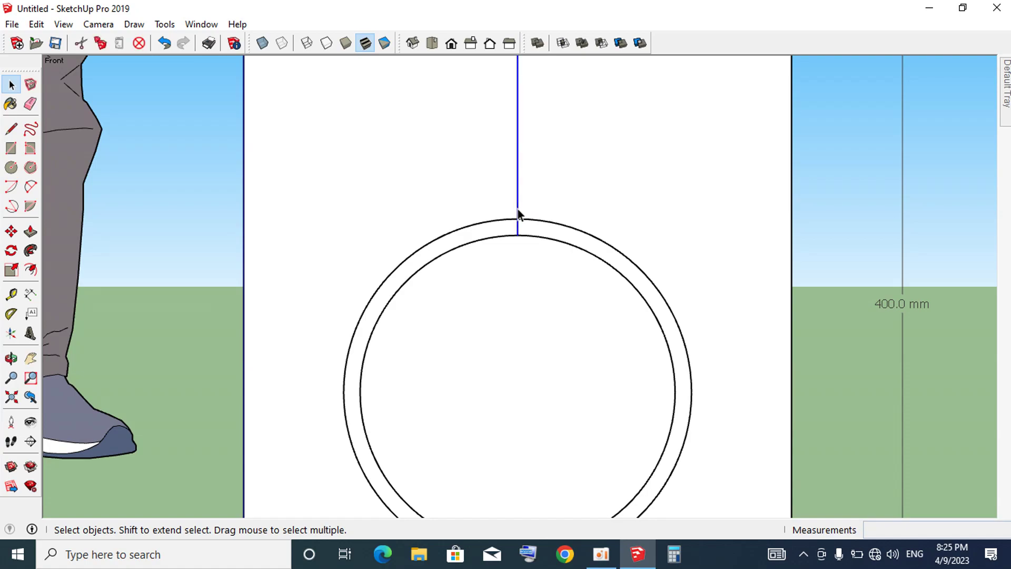
key("Delete")
key("l")
scroll(518, 225, "down", 3)
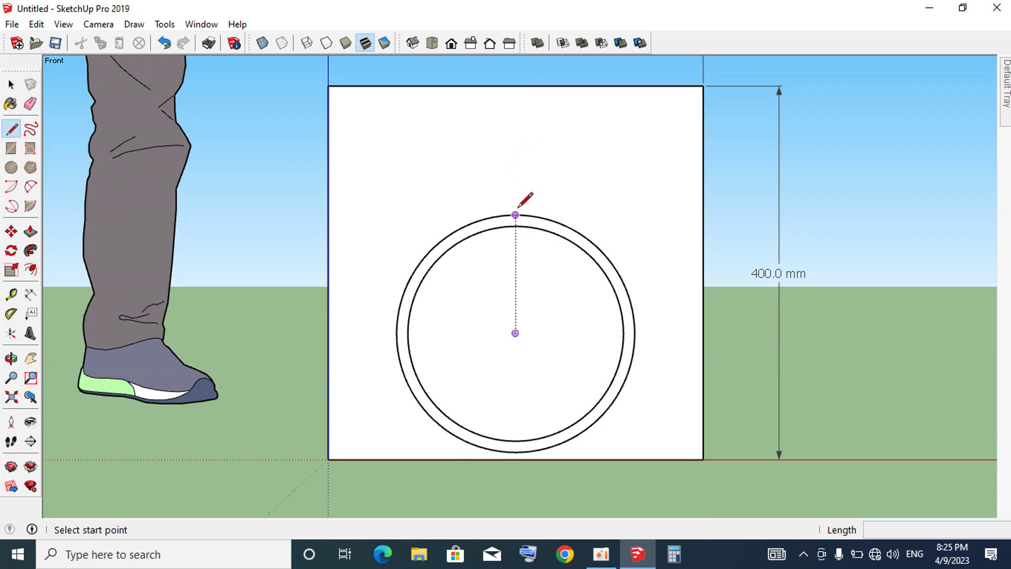
- Draw a radial line across the ring's top and erase the piece above the outer circle
left_click(515, 86)
left_click(516, 215)
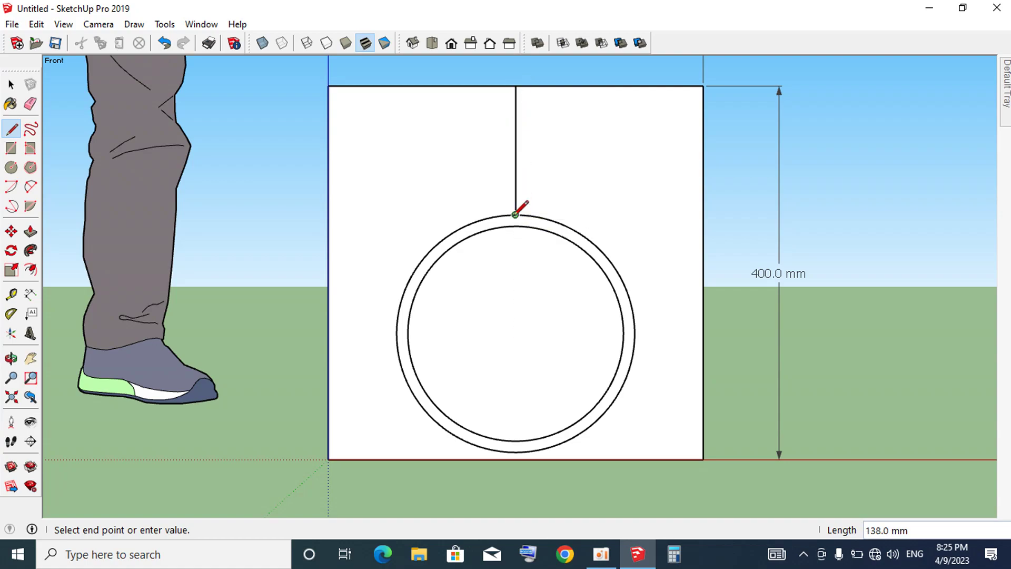
scroll(517, 211, "down", 3)
scroll(519, 213, "up", 3)
scroll(517, 211, "up", 3)
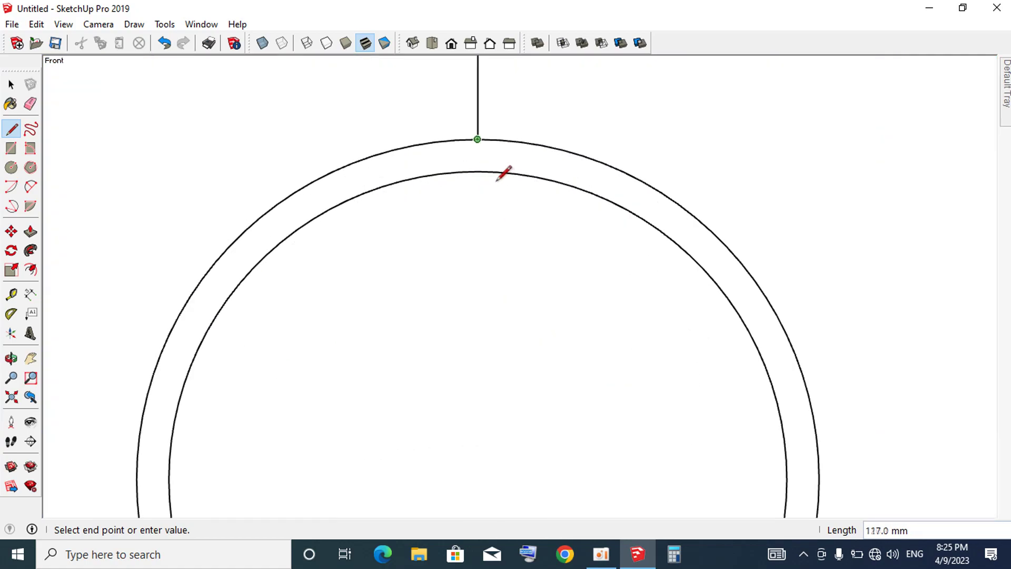
left_click(477, 171)
key("space")
left_click(478, 129)
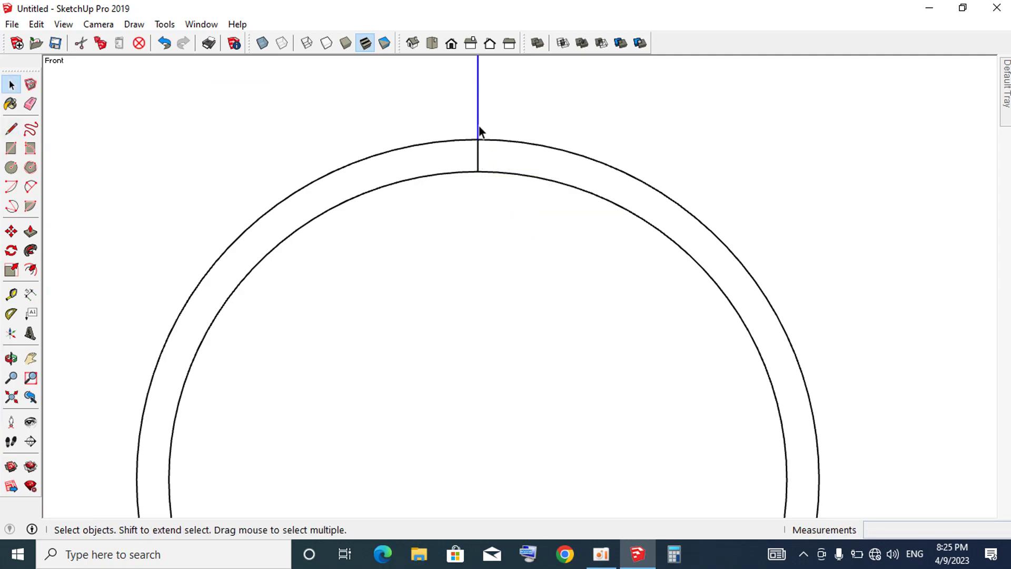
key("Delete")
scroll(484, 147, "up", 2)
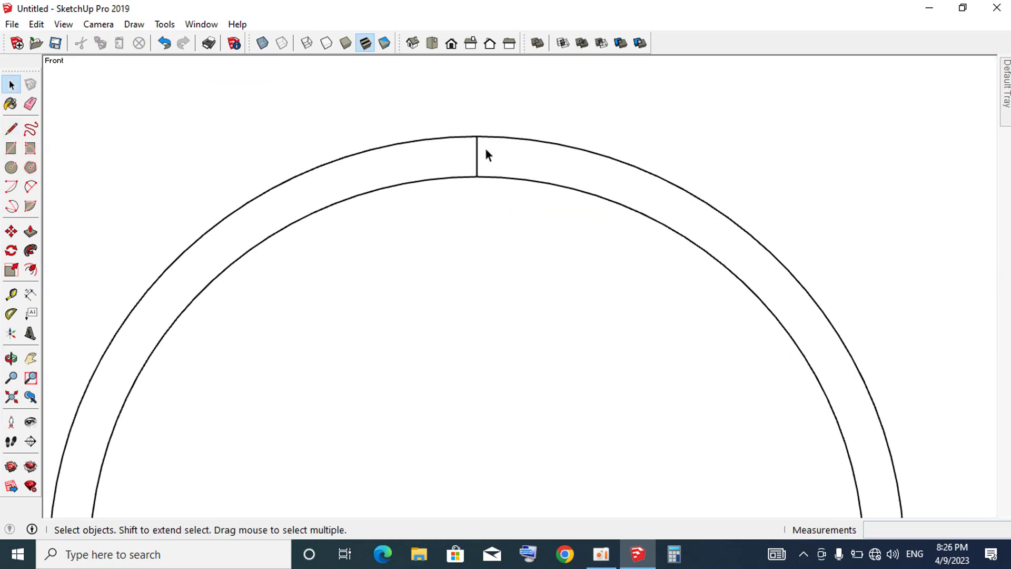
- Draw a 2 mm radius circle centred on the middle of the radial line
key("c")
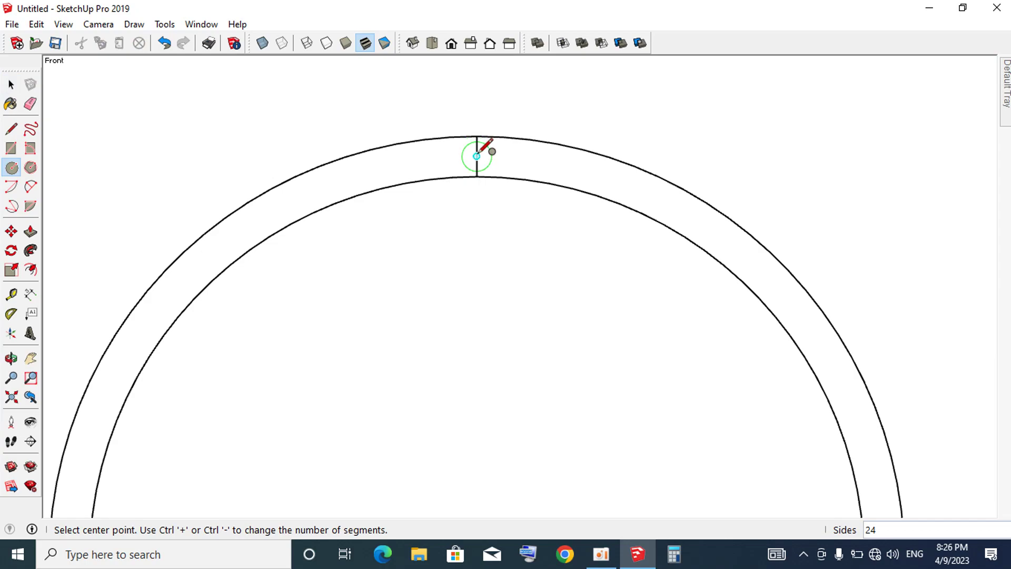
left_click(477, 155)
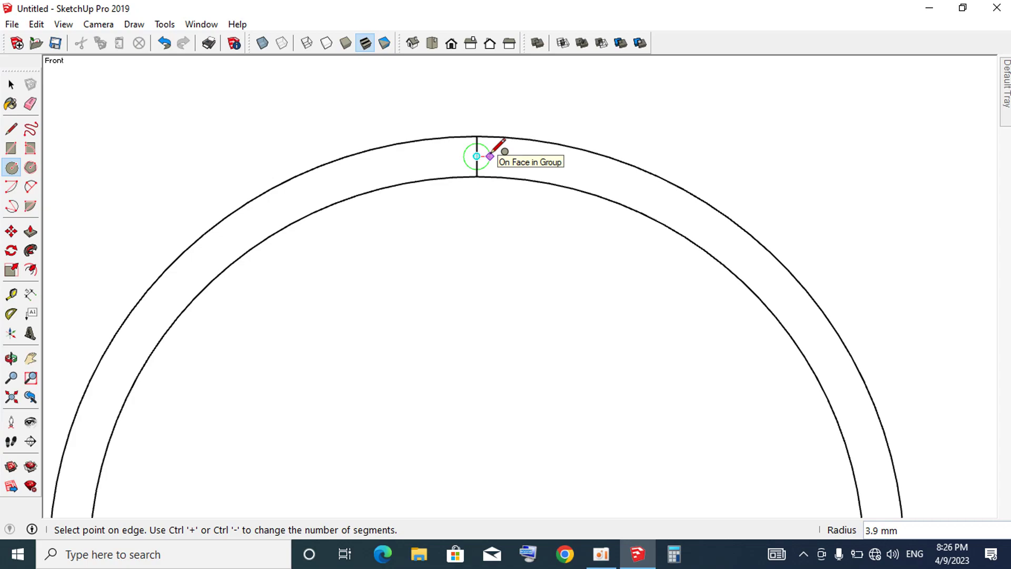
type("2")
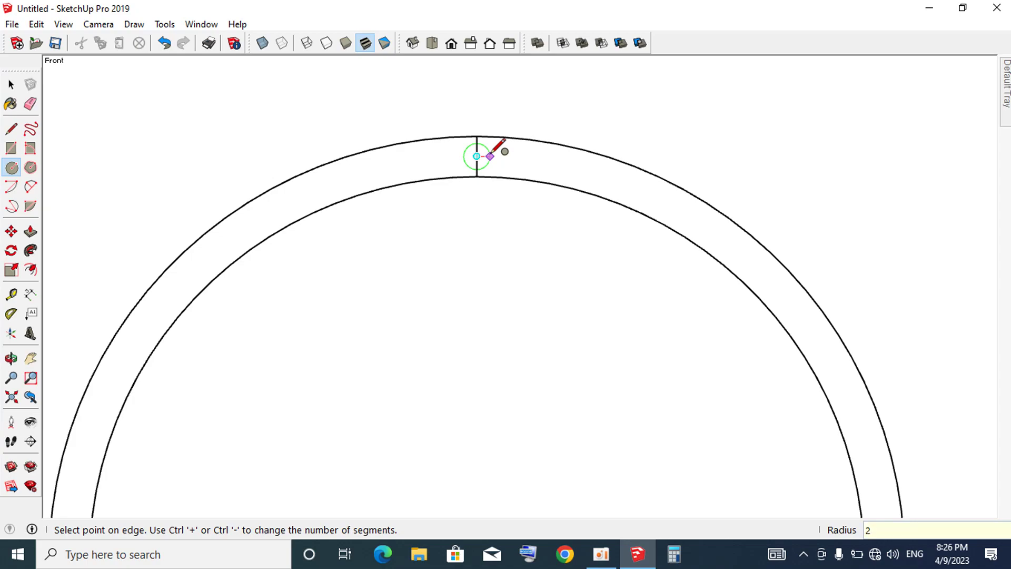
key("Return")
key("space")
scroll(463, 139, "up", 3)
scroll(495, 164, "up", 2)
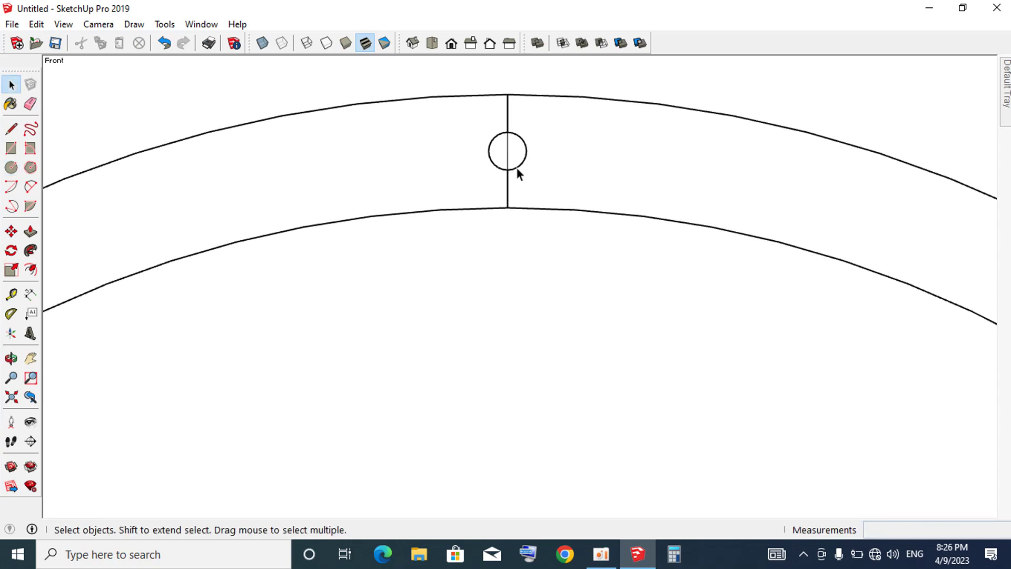
- Delete the radial line pieces inside and above the small circle
left_click(508, 159)
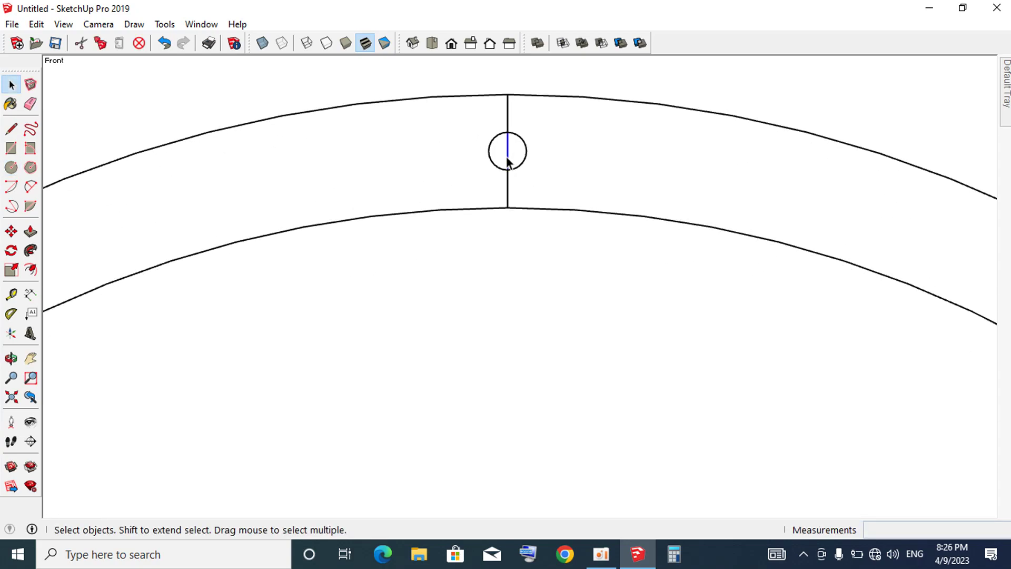
key("Delete")
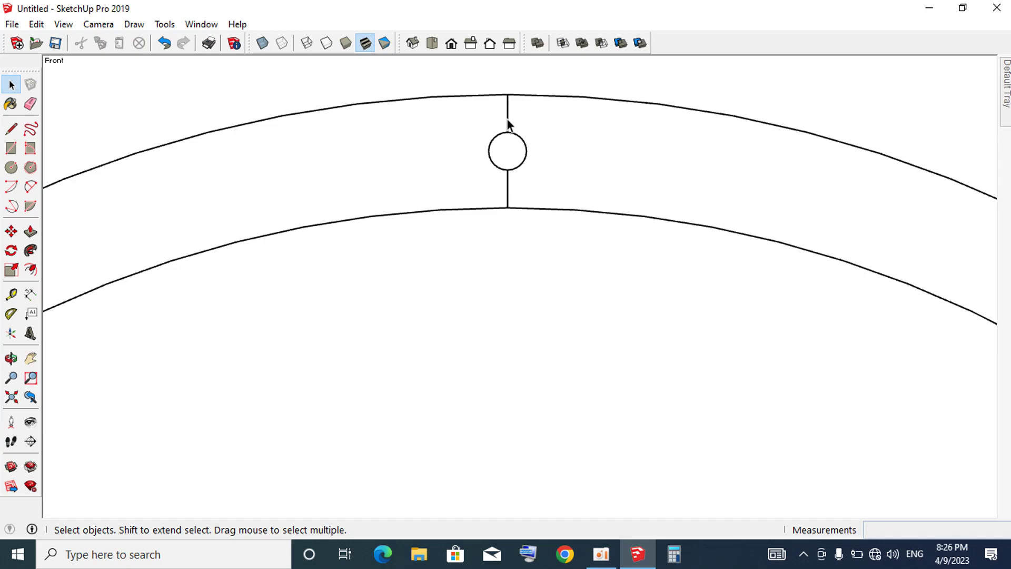
left_click(508, 122)
key("Delete")
left_click(513, 154)
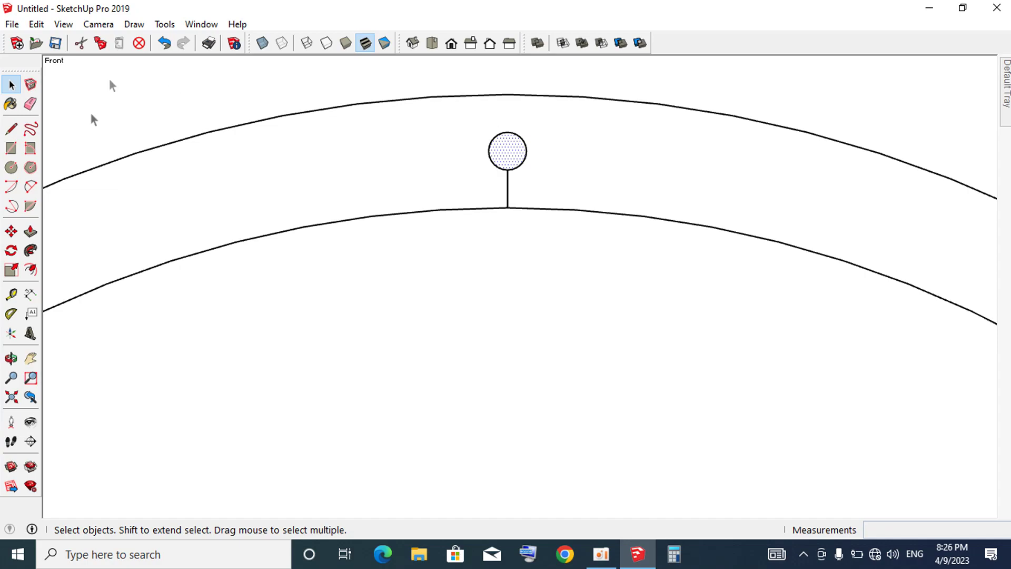
- Add a diameter dimension confirming DIA 4.0 mm, then delete it
left_click(30, 294)
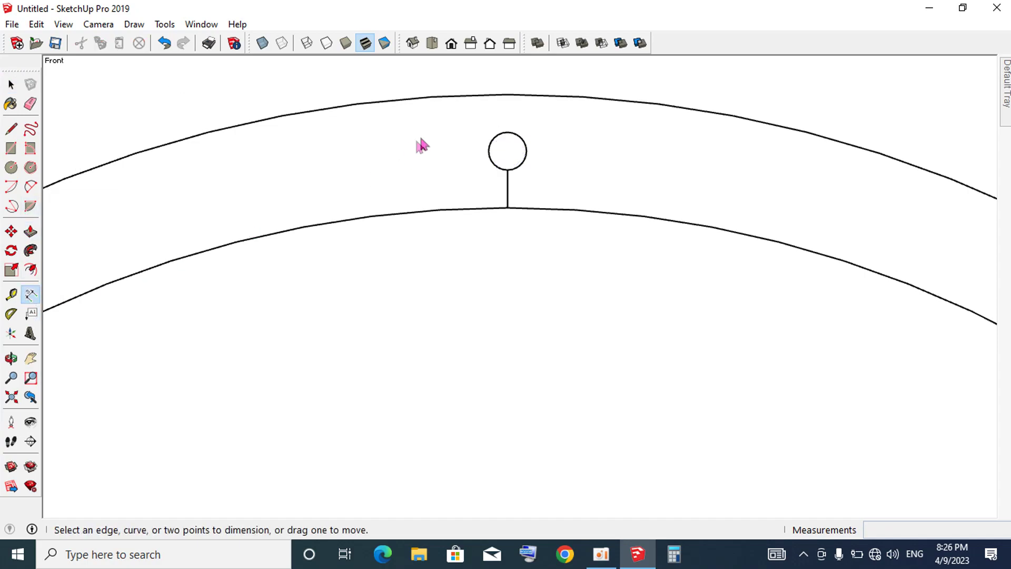
left_click(514, 138)
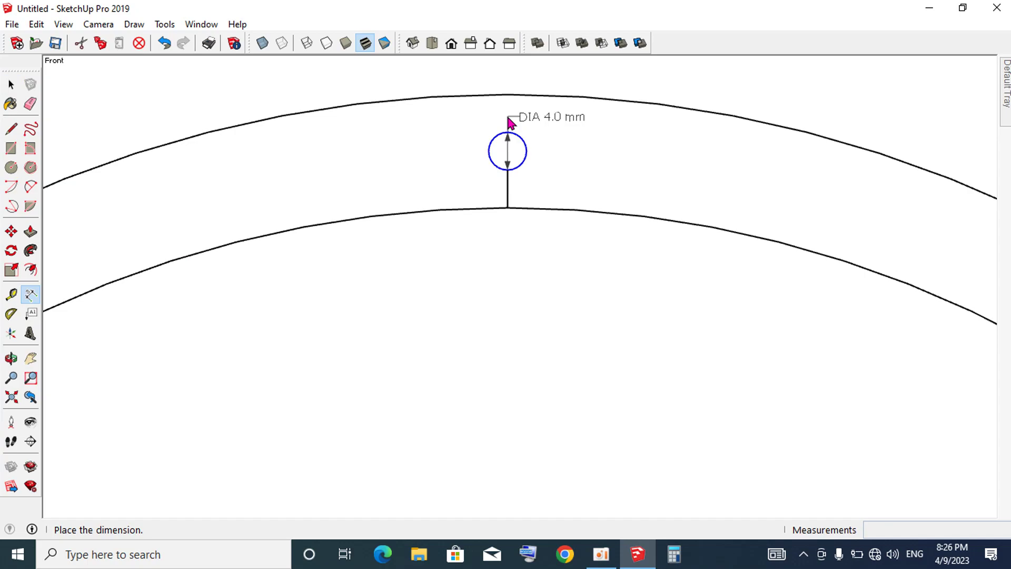
left_click(524, 116)
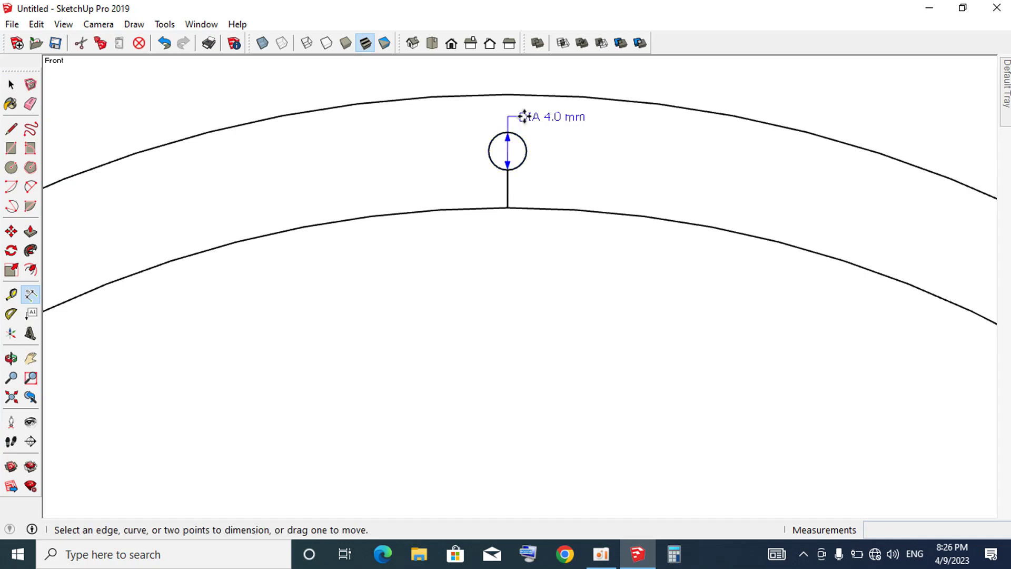
key("space")
double_click(558, 118)
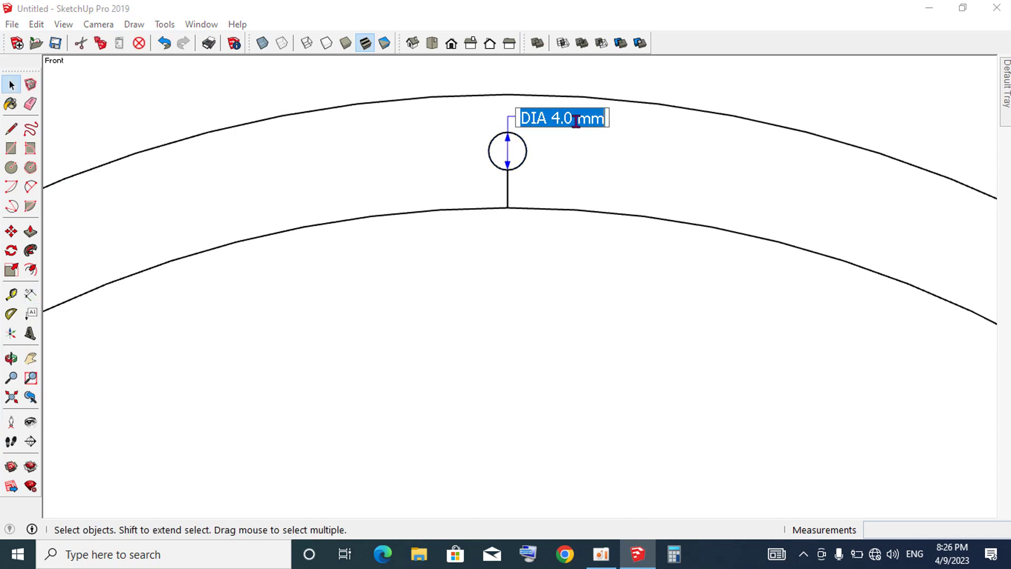
key("Return")
double_click(598, 128)
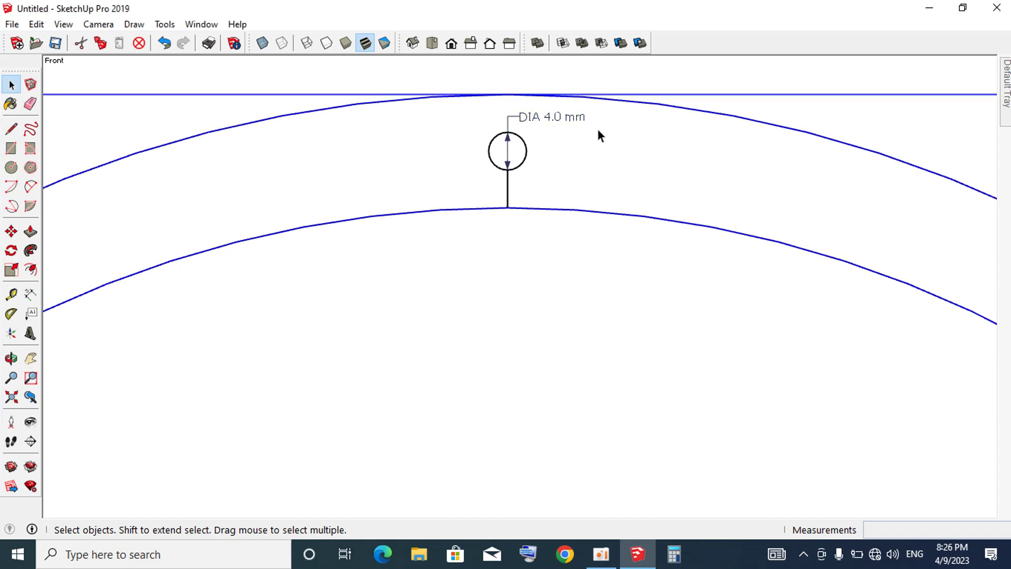
left_click(542, 118)
key("Delete")
middle_click_drag(566, 136, 524, 151)
left_click(524, 151)
- Select the small circle's face and make it a group
left_click(525, 151)
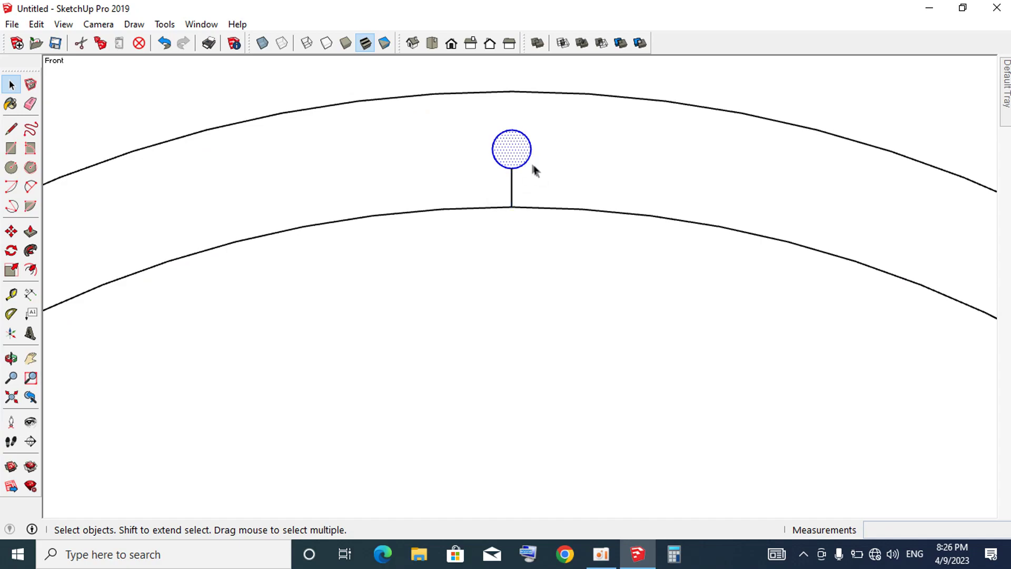
right_click(515, 151)
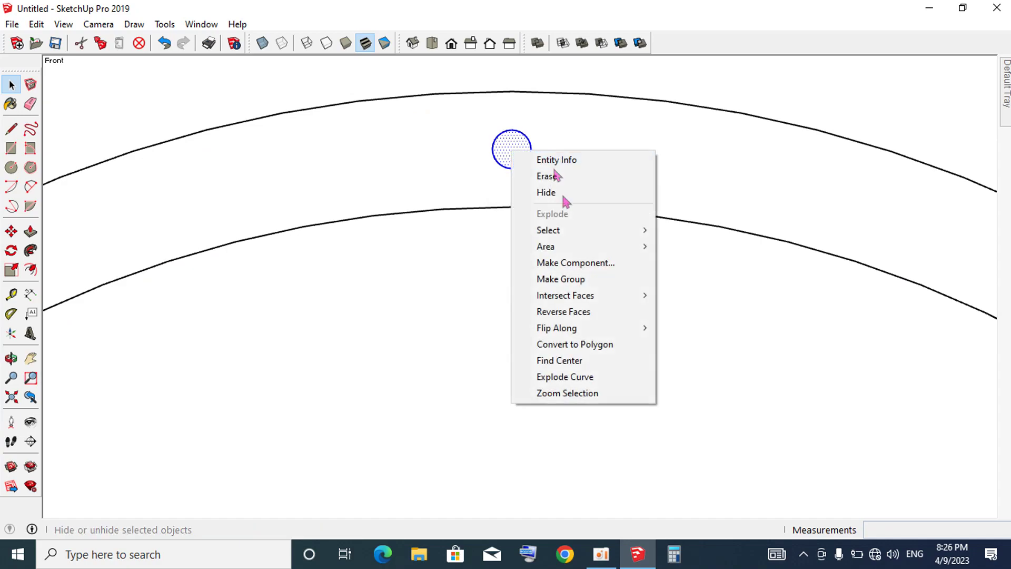
left_click(560, 281)
scroll(537, 165, "down", 2)
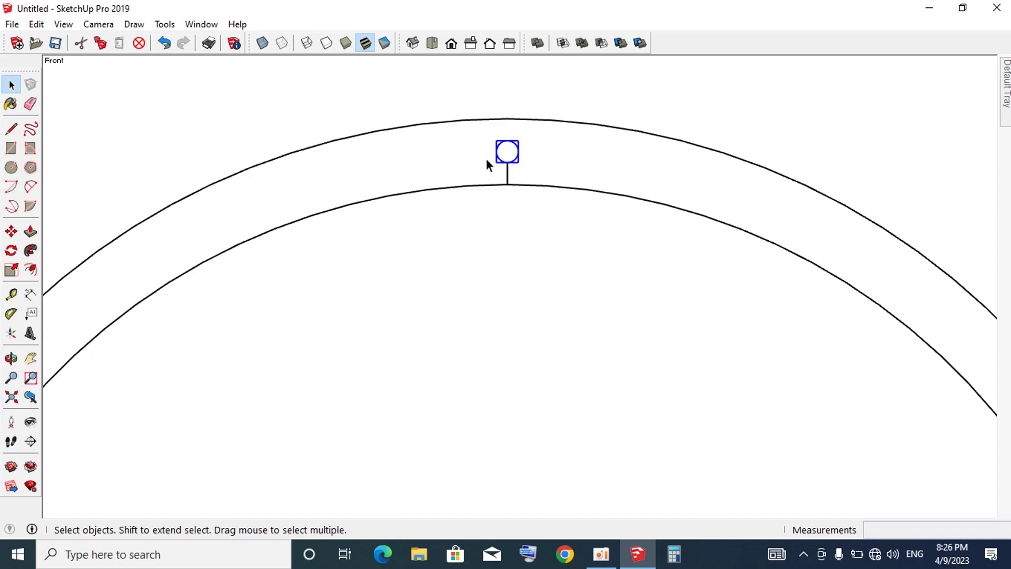
scroll(485, 157, "down", 3)
scroll(522, 133, "down", 3)
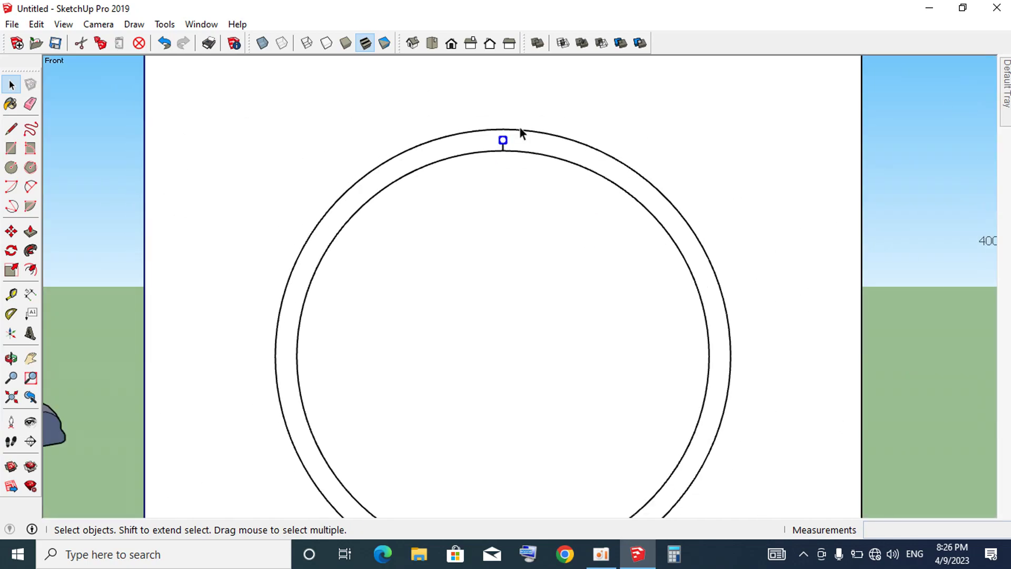
scroll(516, 222, "up", 1)
scroll(514, 183, "up", 2)
scroll(515, 183, "up", 2)
- Draw and erase a test line to the ring centre, undo, then reselect the small circle group
key("l")
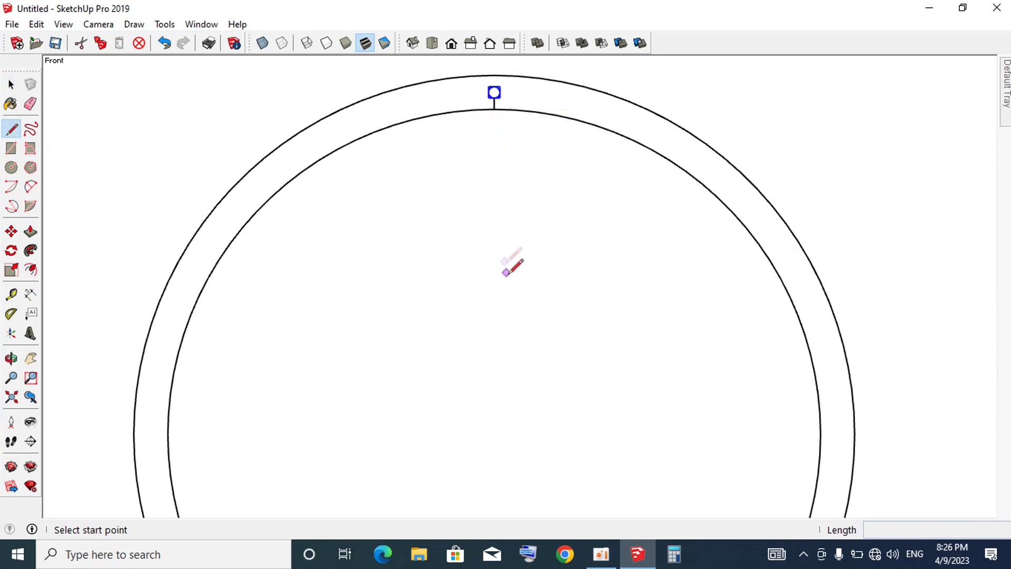
scroll(479, 174, "down", 2)
left_click(488, 134)
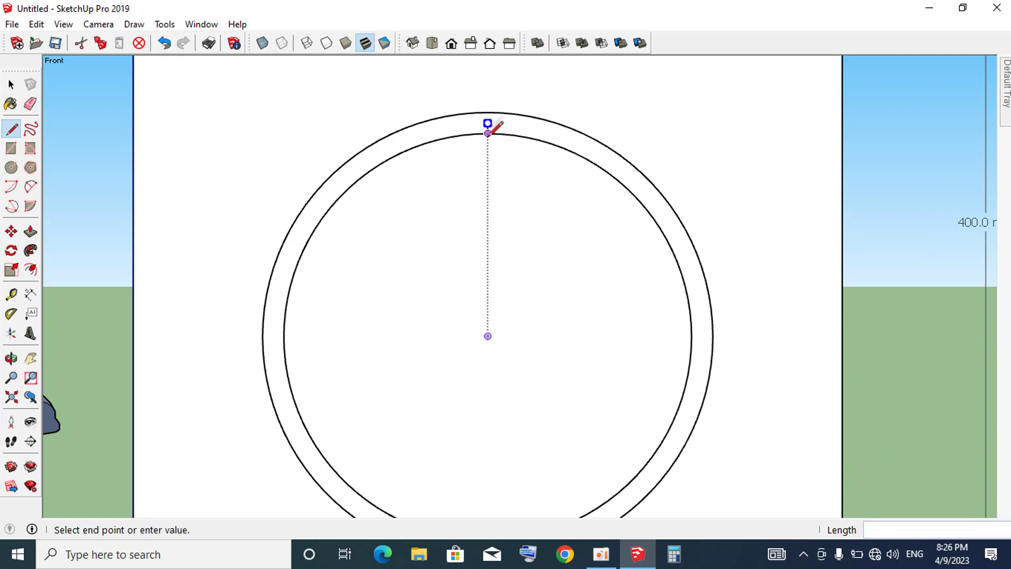
left_click(488, 336)
key("space")
left_click(489, 295)
key("Delete")
scroll(492, 130, "up", 2)
scroll(480, 130, "up", 1)
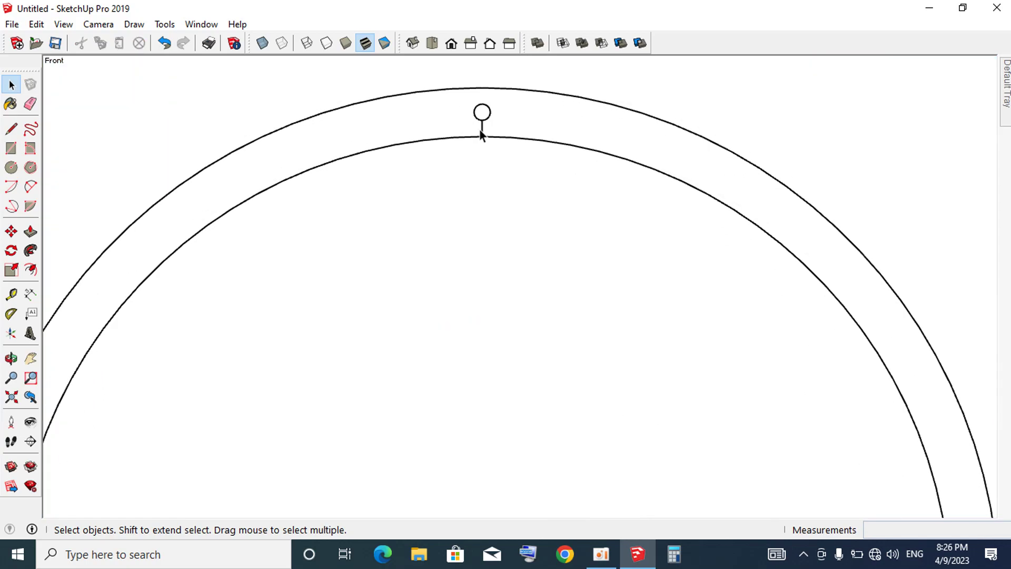
scroll(482, 129, "down", 1)
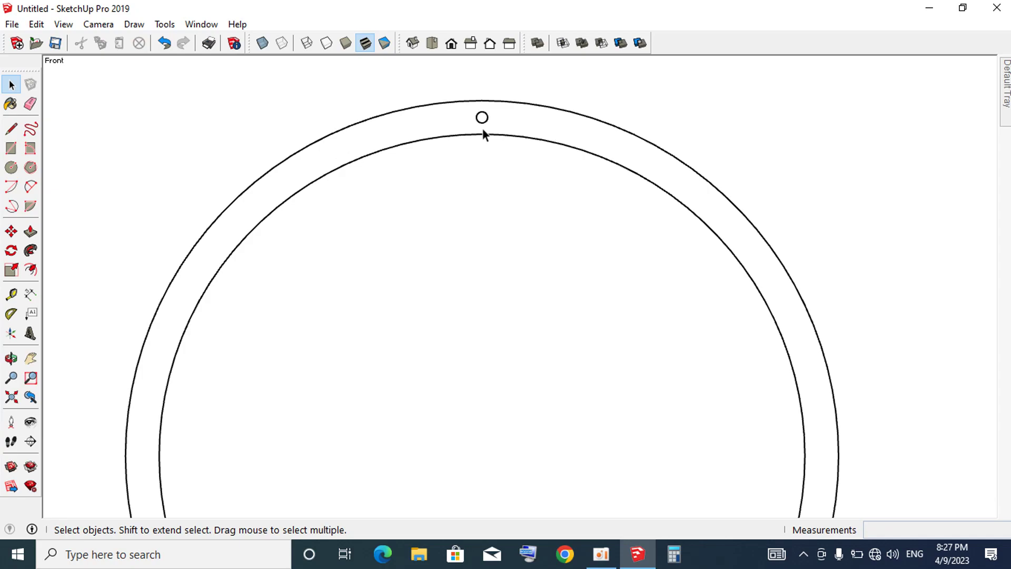
left_click(164, 43)
scroll(483, 130, "up", 2)
left_click(487, 114)
scroll(497, 137, "down", 2)
scroll(506, 163, "down", 2)
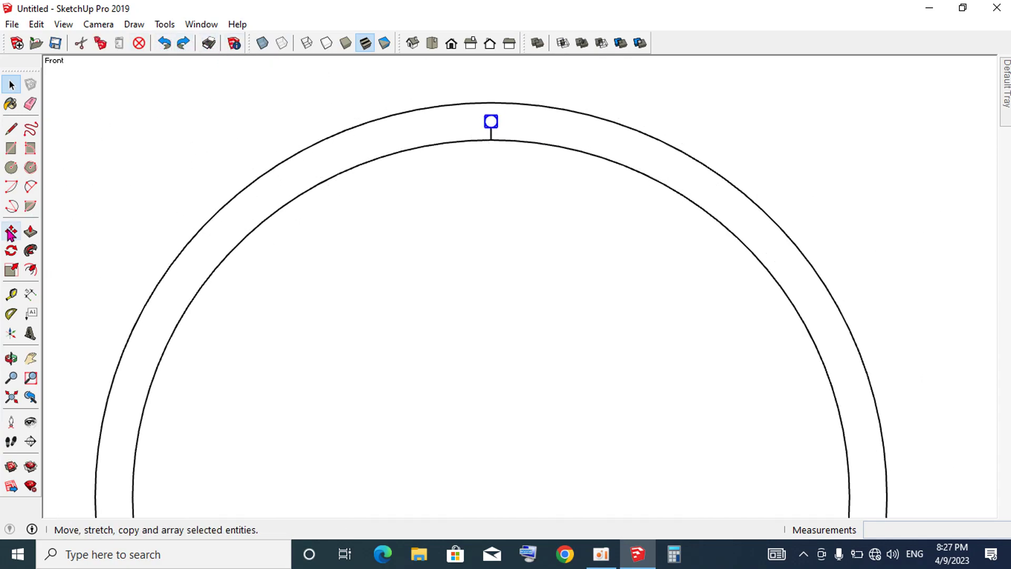
left_click(13, 251)
scroll(493, 124, "down", 3)
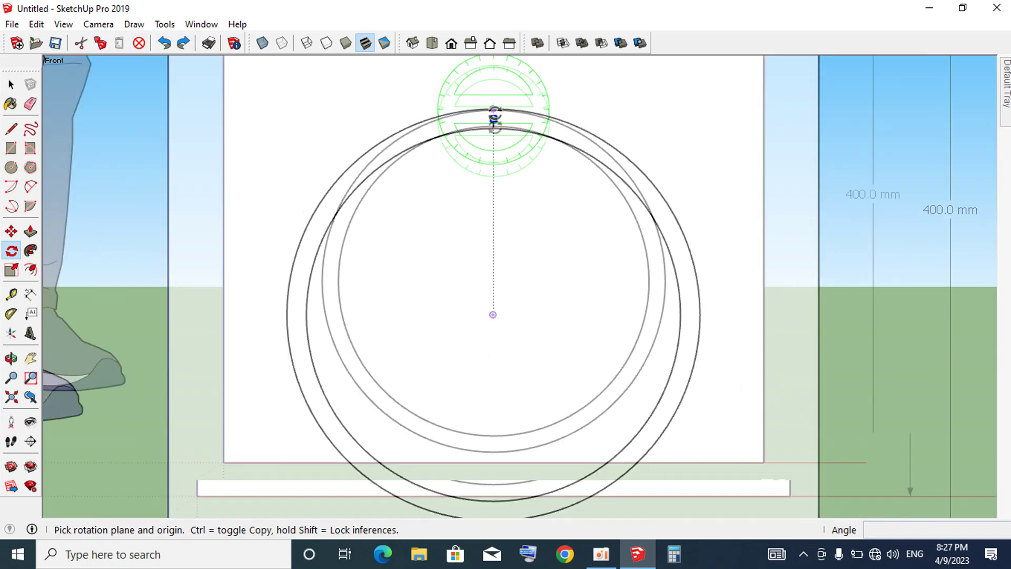
scroll(493, 174, "up", 2)
scroll(493, 140, "down", 2)
scroll(484, 116, "down", 3)
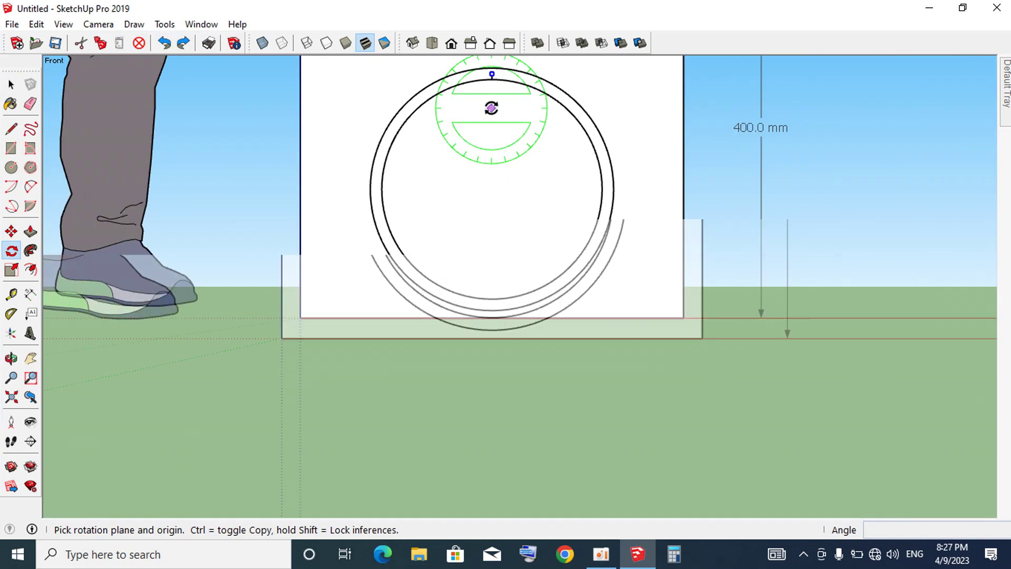
scroll(492, 75, "up", 3)
scroll(492, 75, "up", 1)
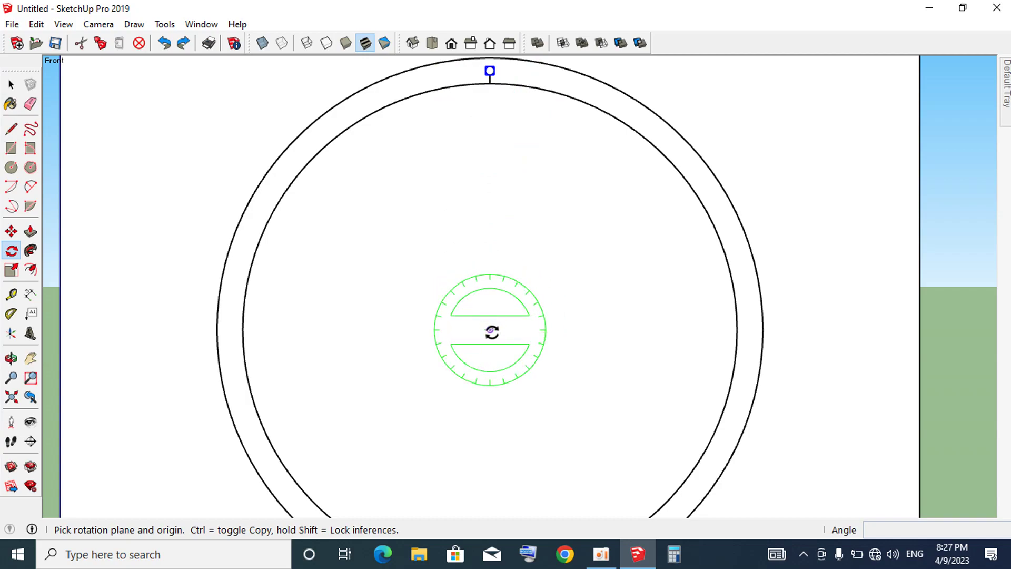
left_click(489, 330)
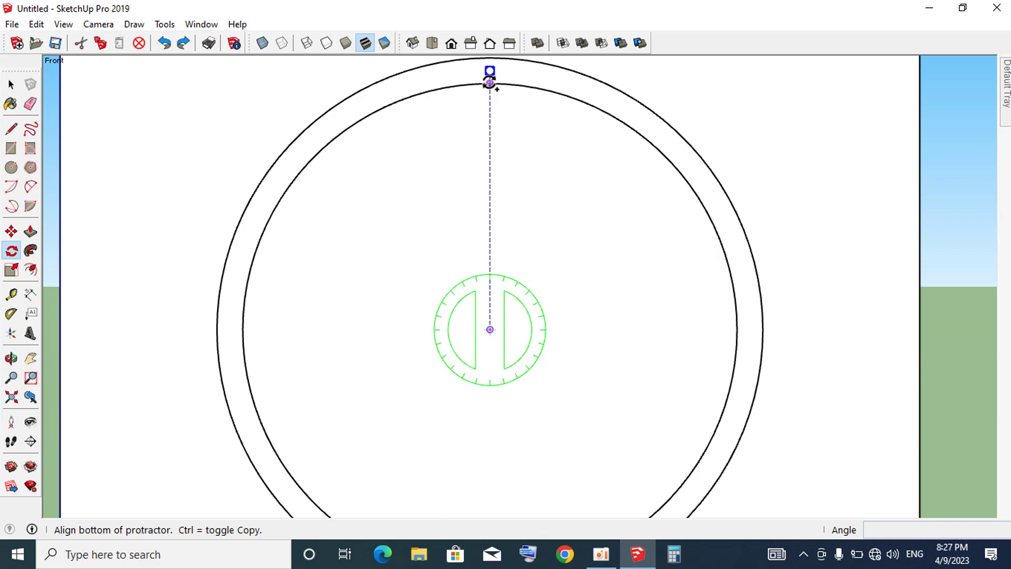
left_click(489, 83)
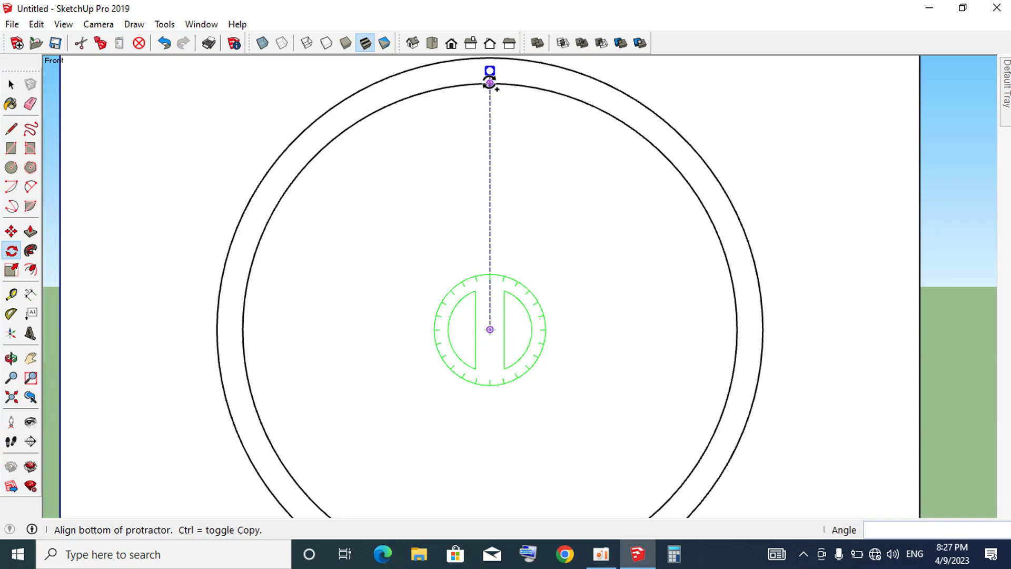
left_click(490, 83)
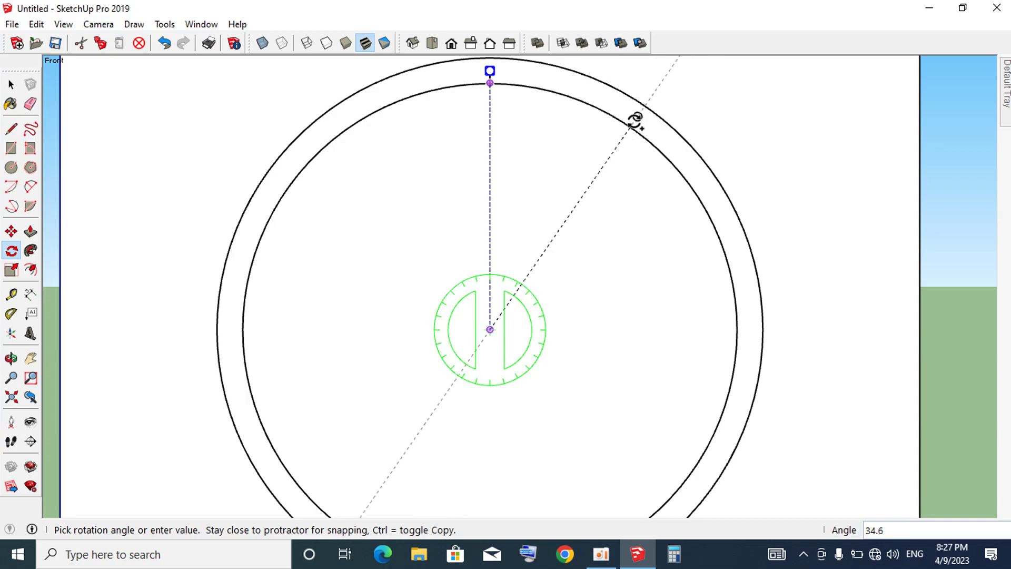
left_click(636, 120)
scroll(529, 153, "down", 5)
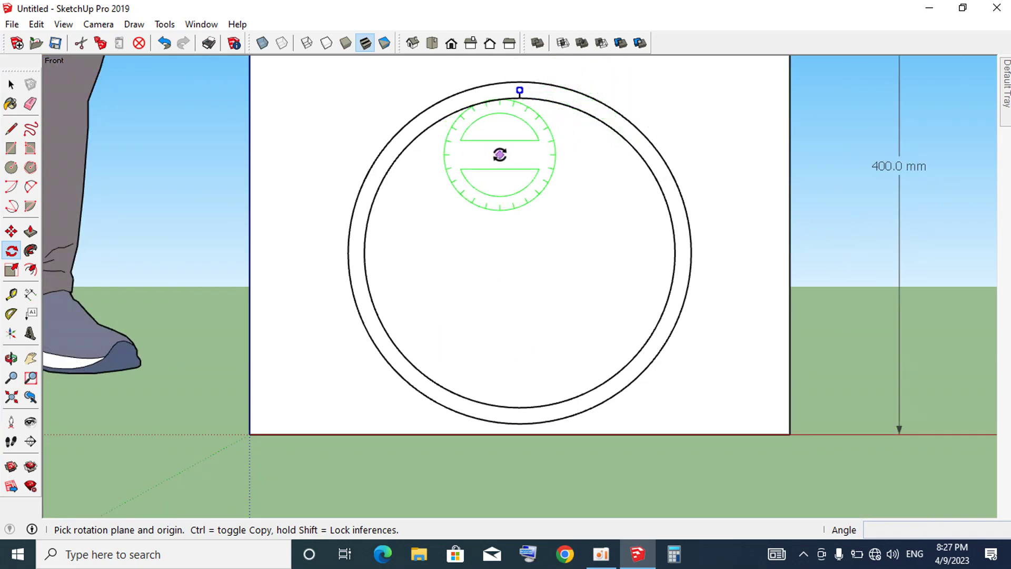
key("space")
scroll(528, 156, "down", 3)
scroll(526, 142, "up", 2)
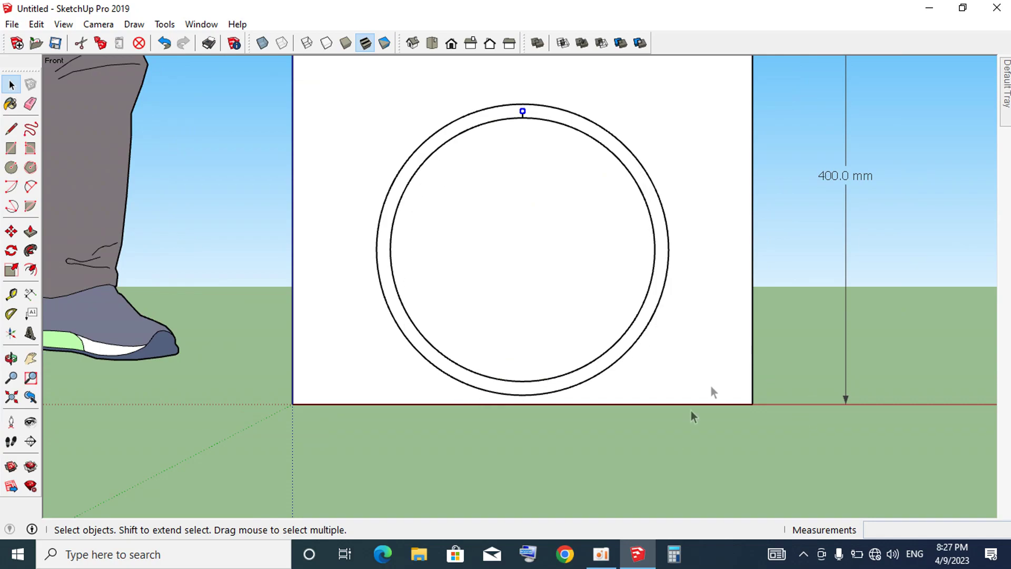
left_click(679, 563)
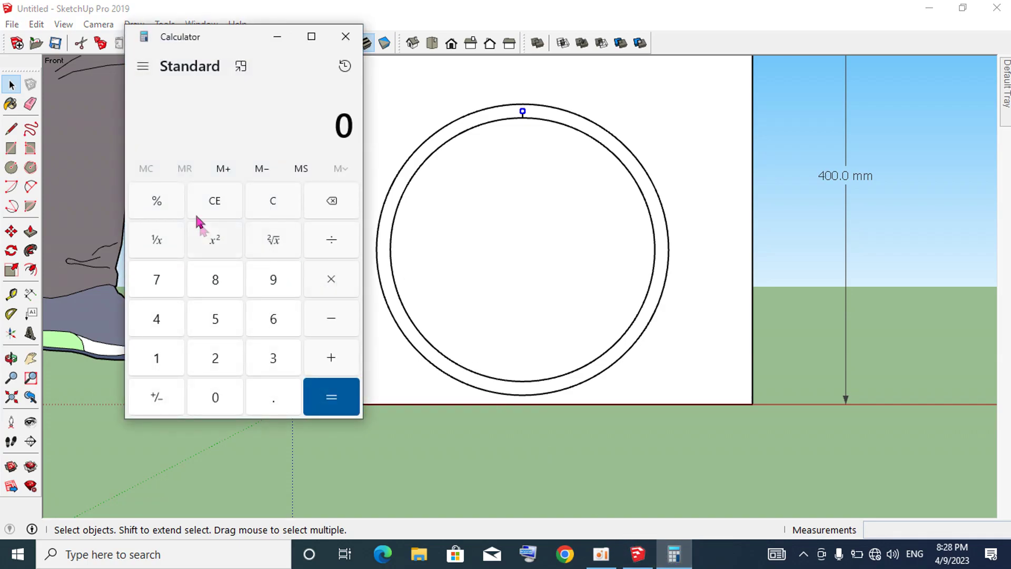
left_click_drag(216, 36, 751, 42)
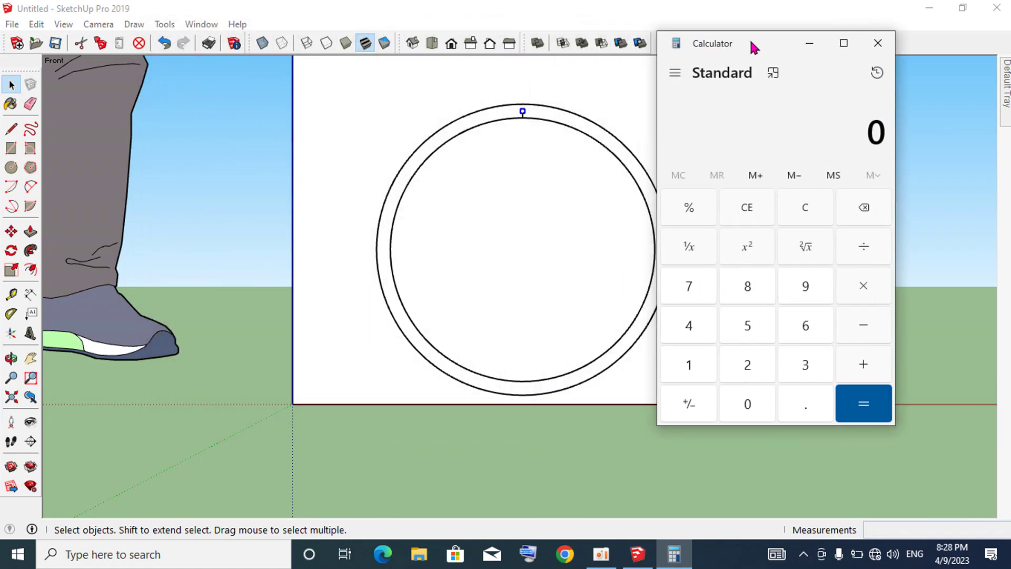
left_click_drag(758, 38, 240, 44)
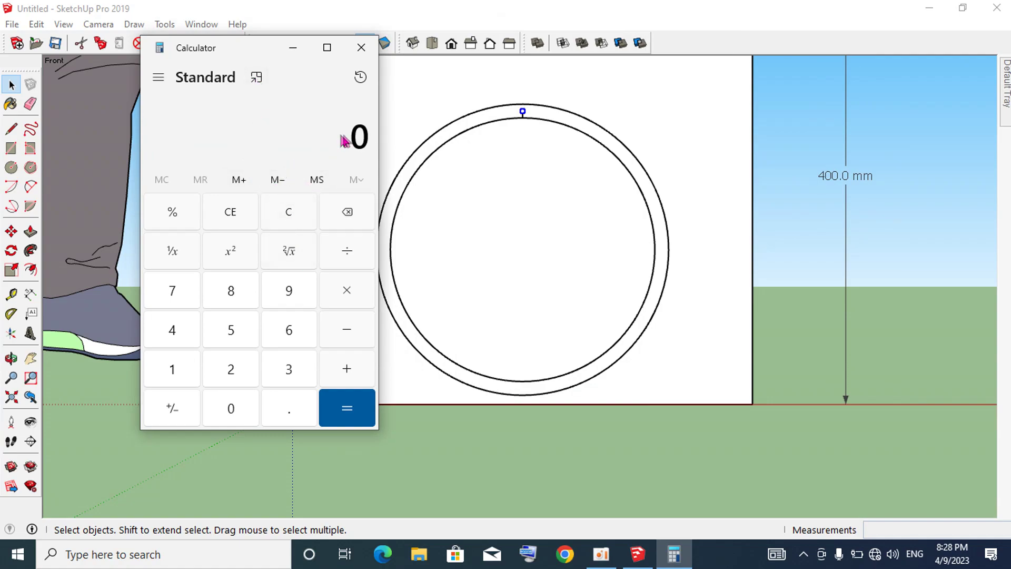
left_click(291, 368)
left_click(290, 332)
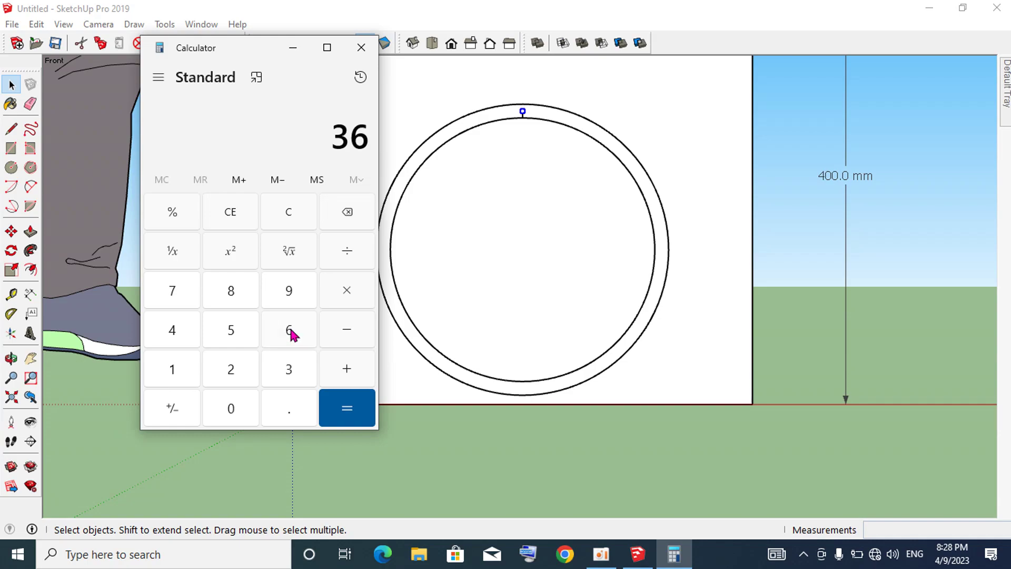
left_click(235, 410)
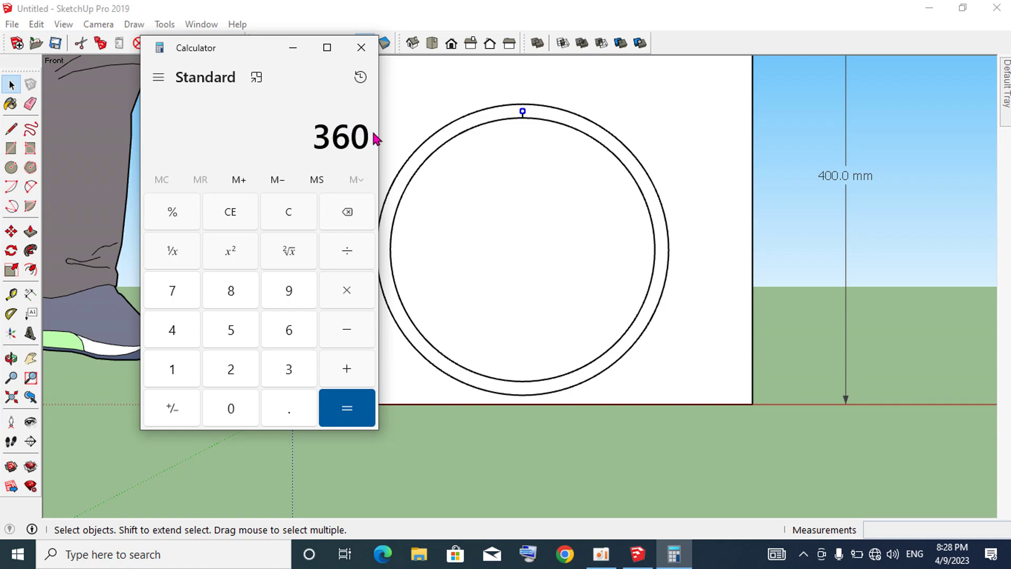
left_click(352, 254)
left_click(234, 293)
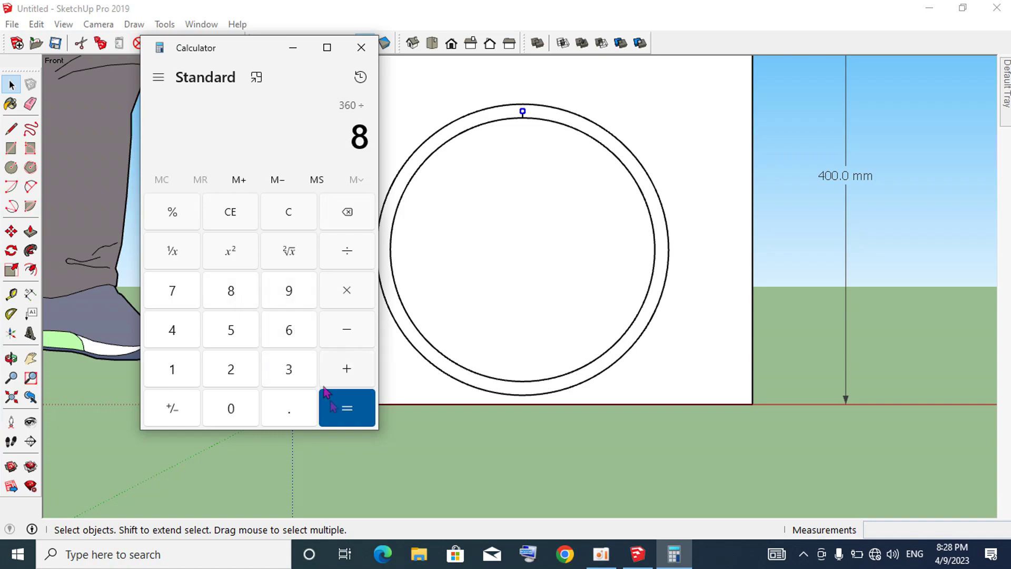
left_click(339, 416)
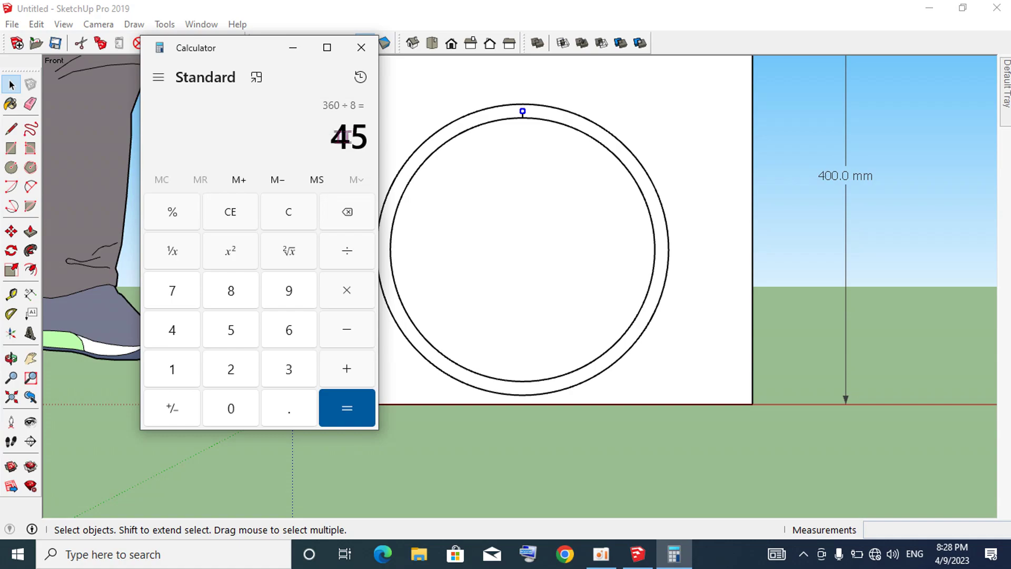
left_click(361, 49)
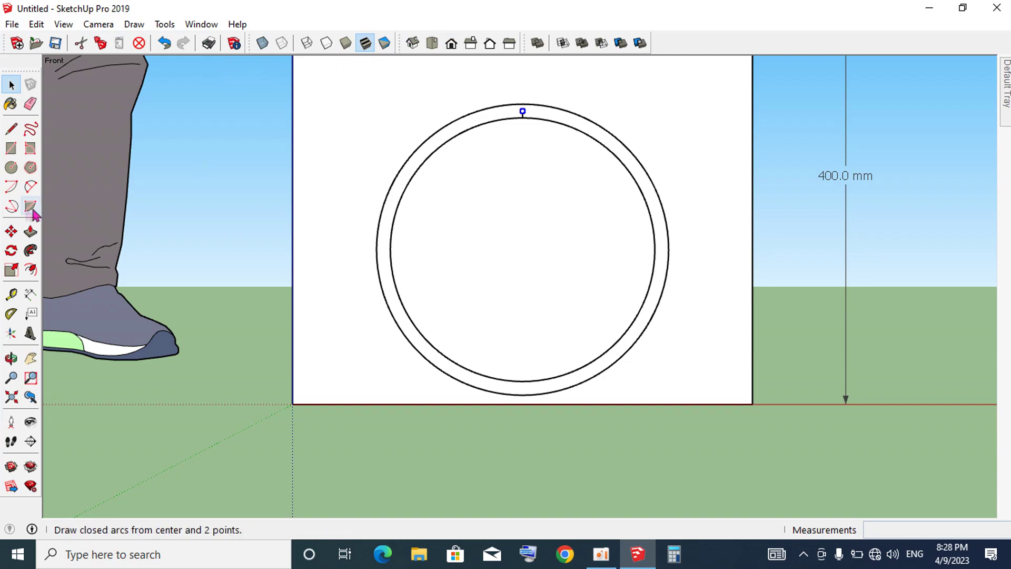
- Rotate-copy the top hole 45° about the ring centre
left_click(11, 252)
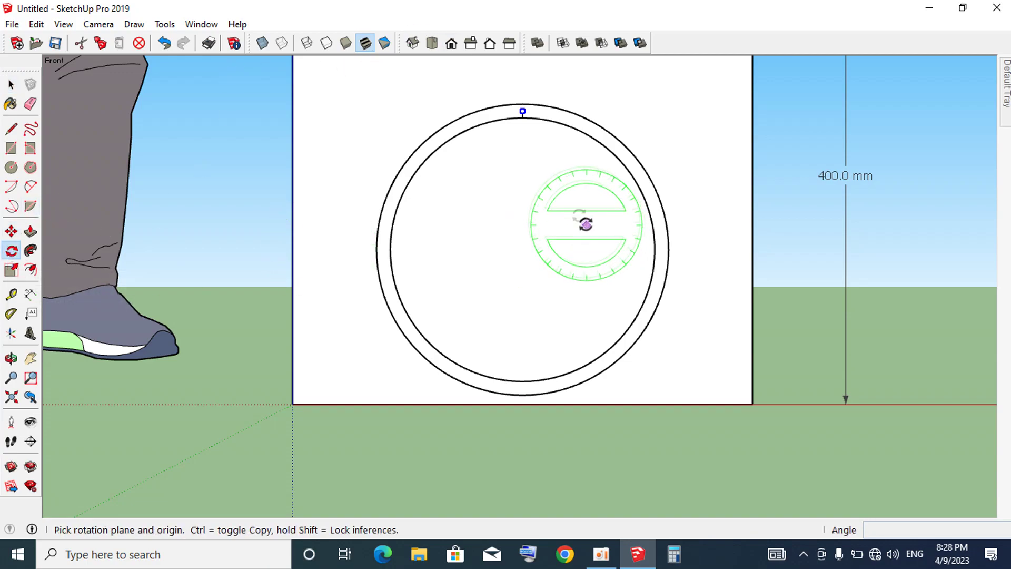
scroll(580, 219, "up", 1)
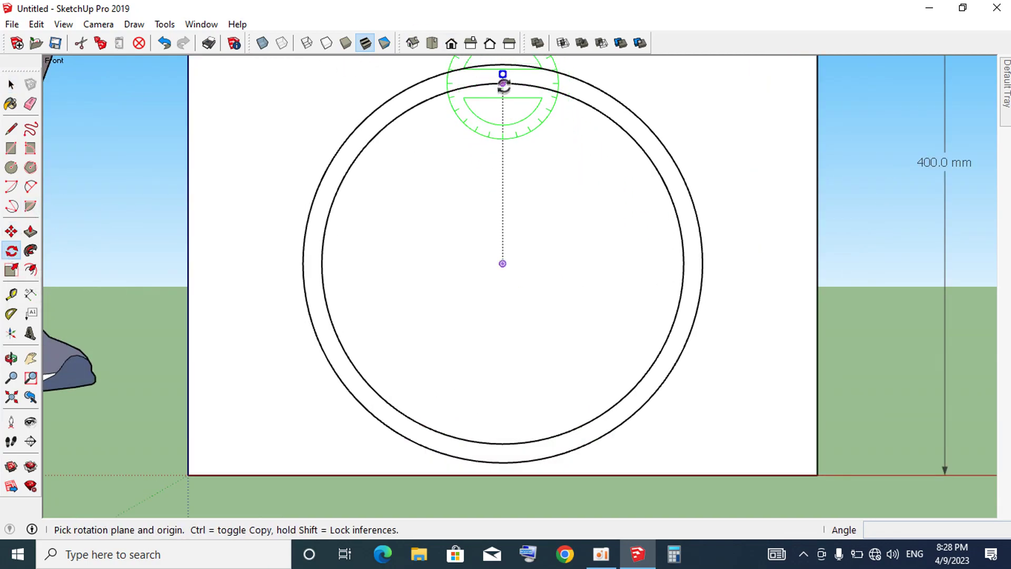
left_click(503, 264)
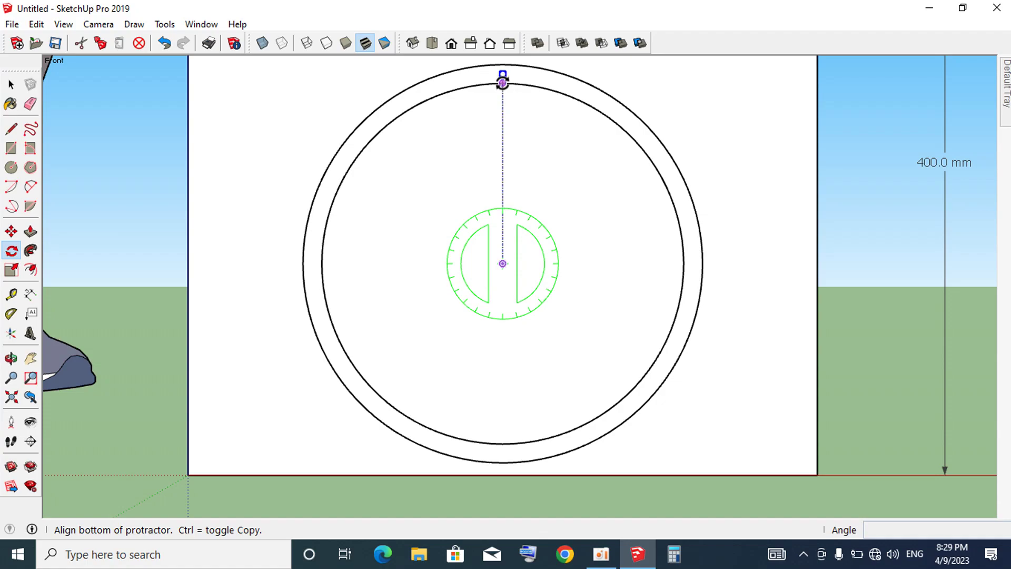
scroll(503, 83, "up", 2)
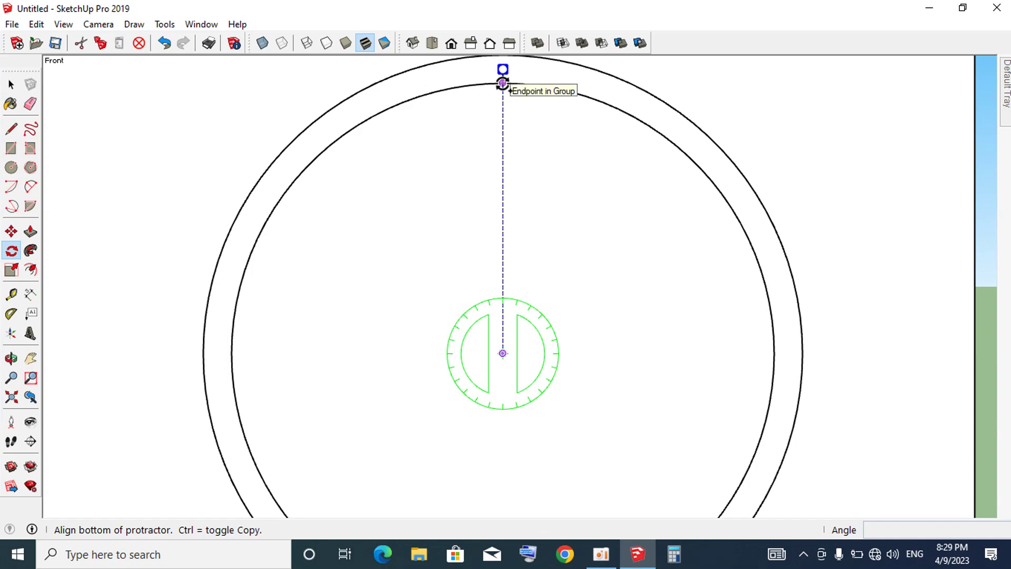
left_click(503, 83)
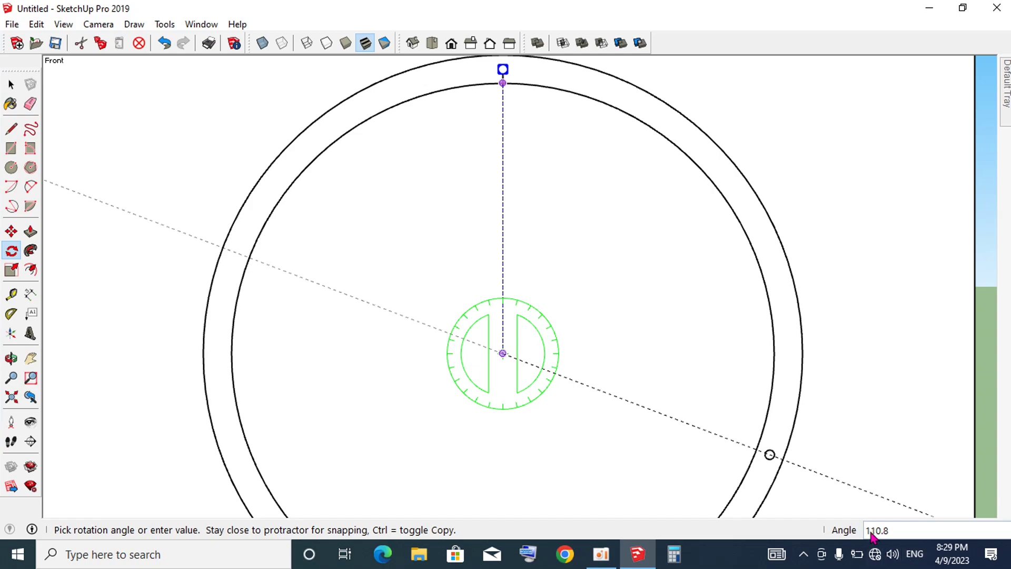
type("45")
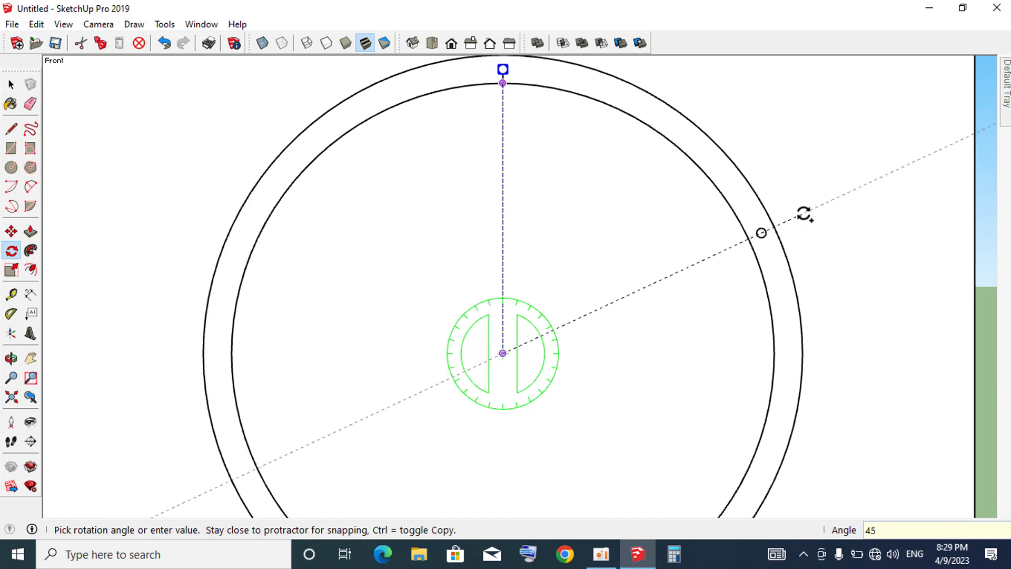
key("Return")
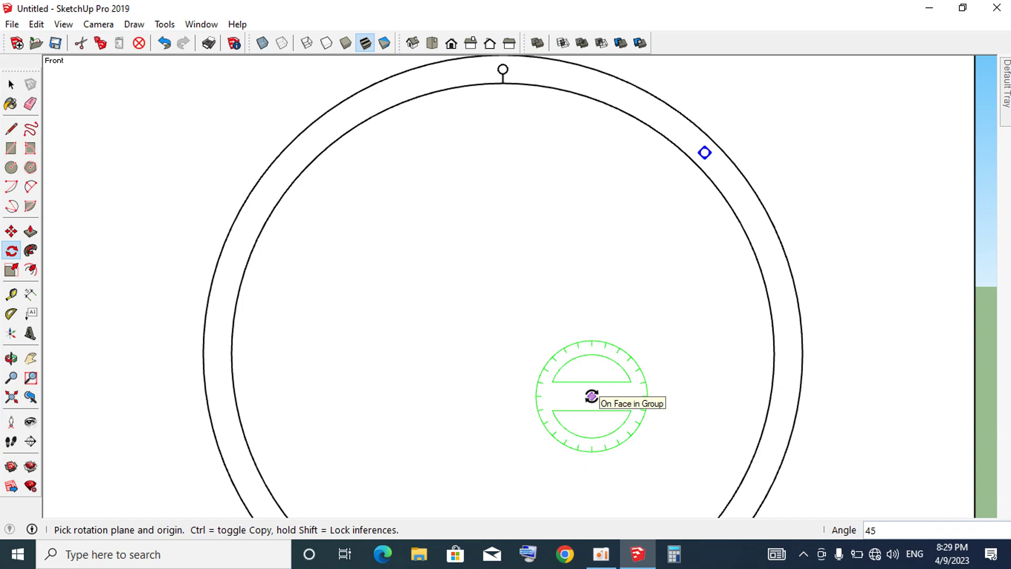
- Repeat the rotated copy x8 so holes are spaced every 45° around the ring
type("x")
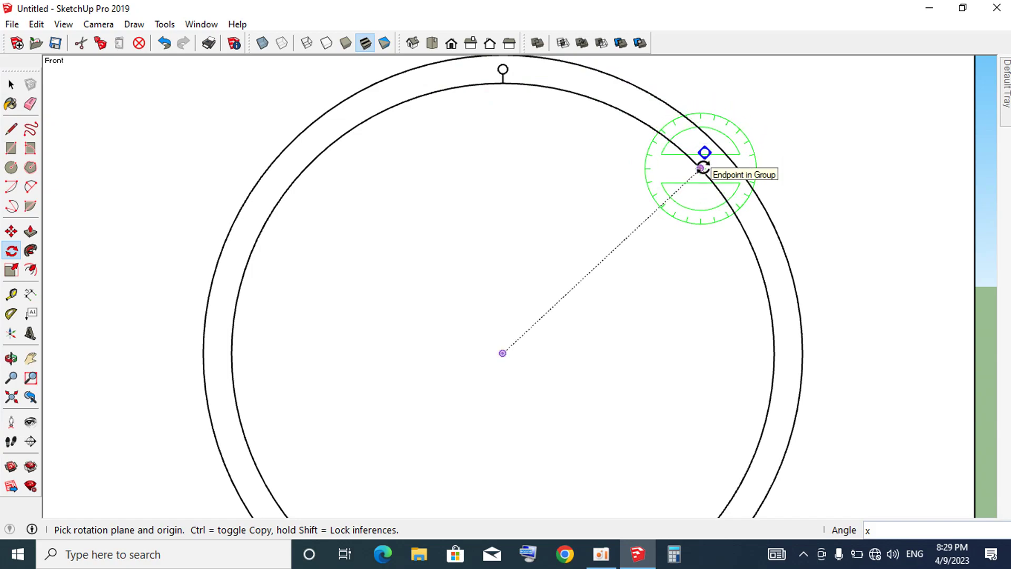
type("8")
key("Return")
type("8")
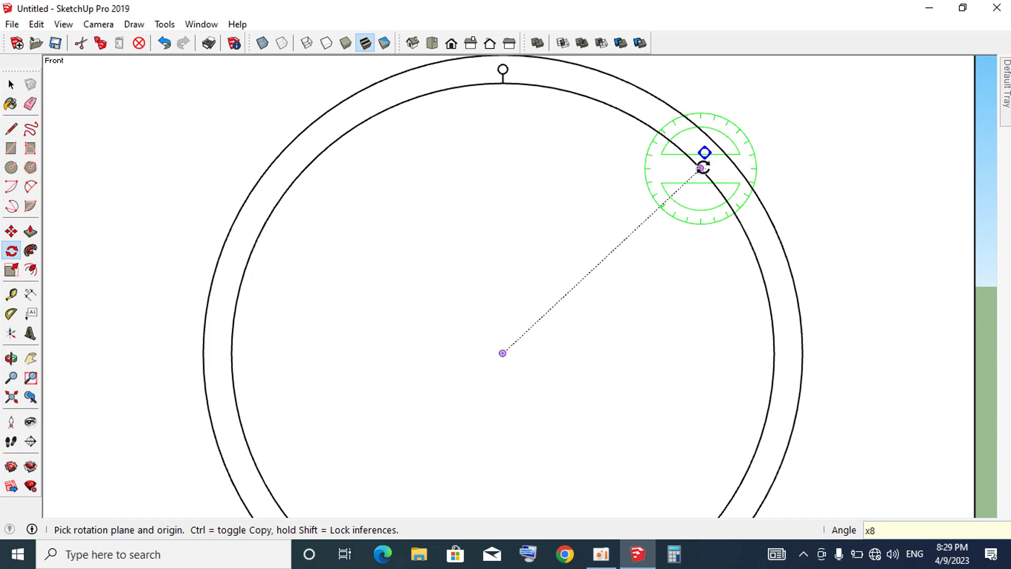
key("Return")
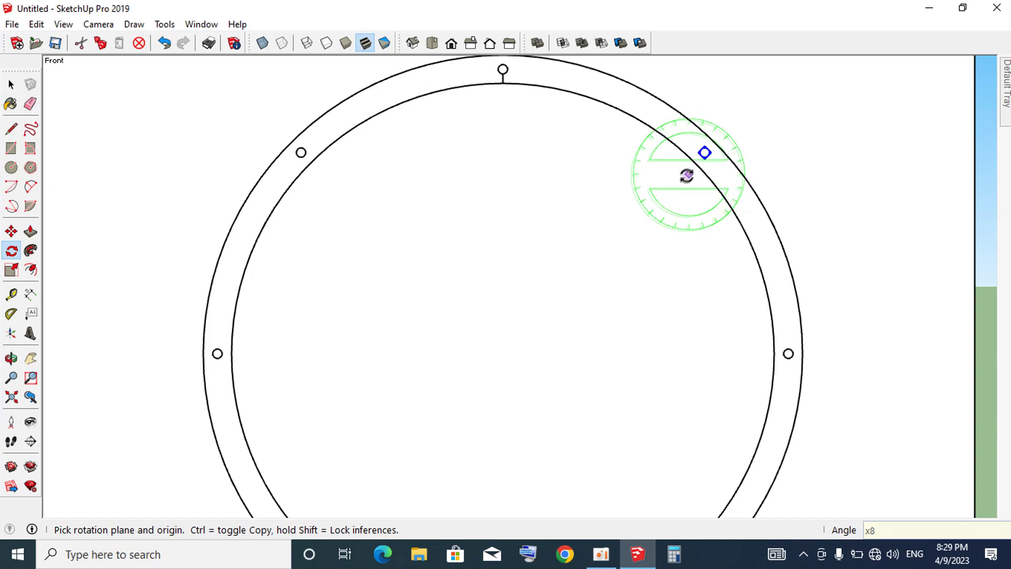
scroll(606, 176, "down", 3)
scroll(627, 255, "down", 1)
key("space")
scroll(641, 185, "up", 2)
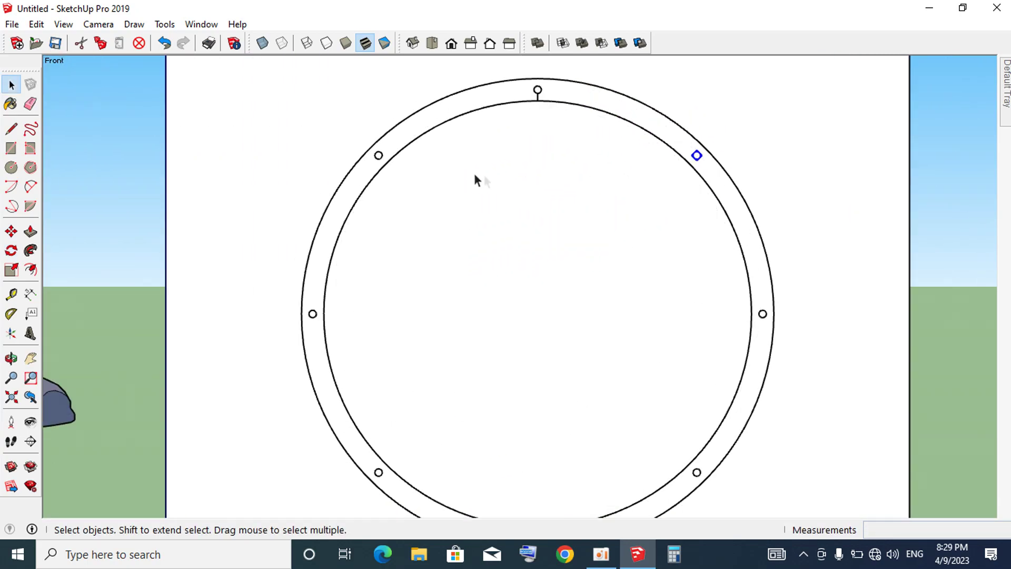
- Triple-click to select the whole panel with its hole ring, circles and 400.0 mm dimension
scroll(388, 168, "down", 1)
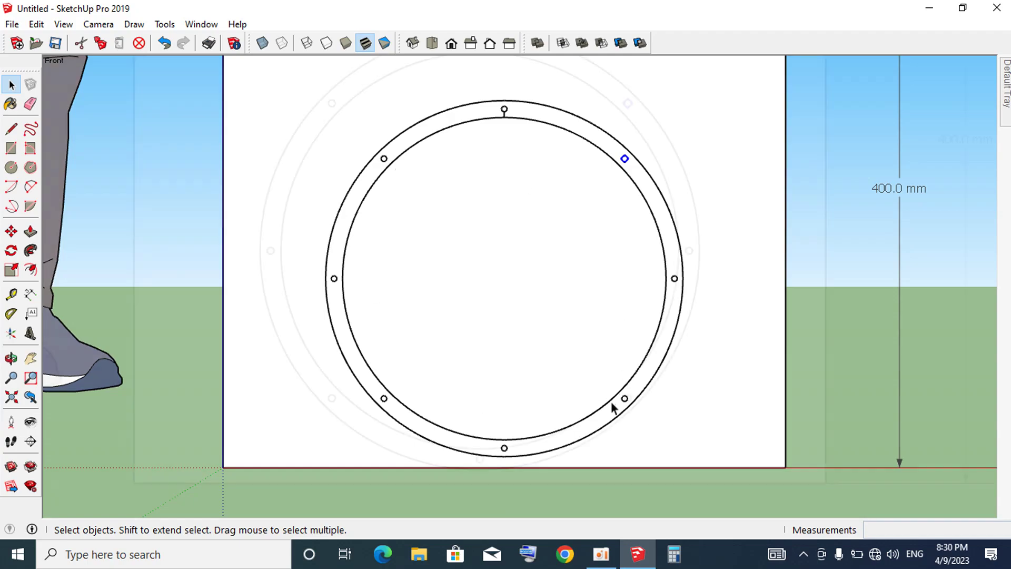
scroll(616, 410, "up", 5)
scroll(631, 403, "down", 2)
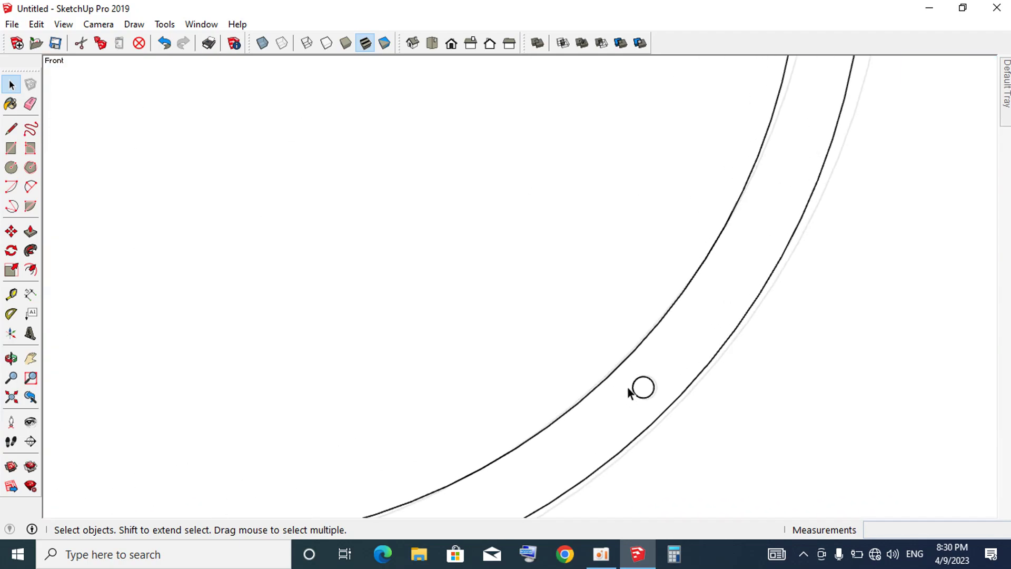
scroll(729, 288, "down", 3)
scroll(646, 269, "down", 2)
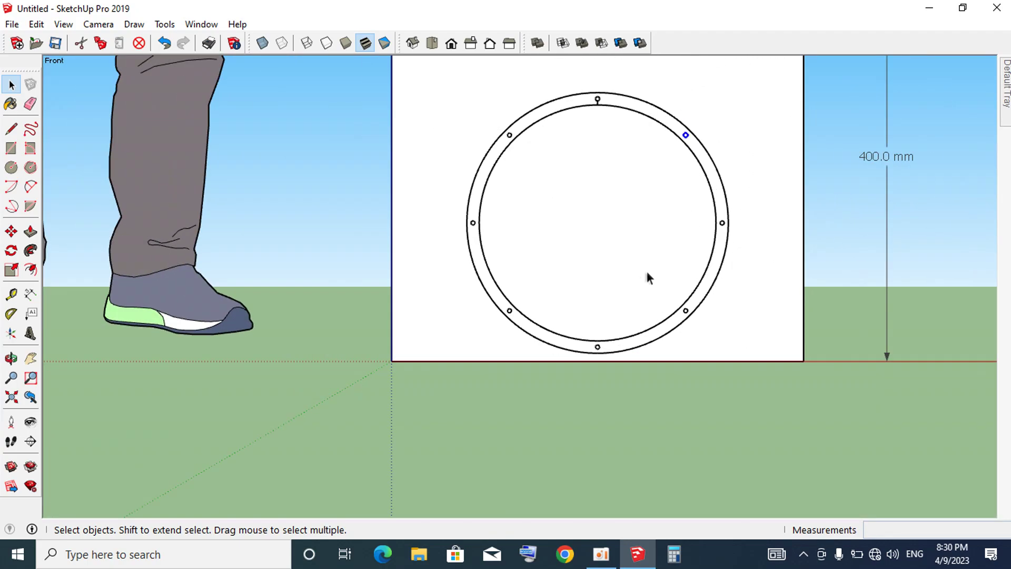
triple_click(635, 244)
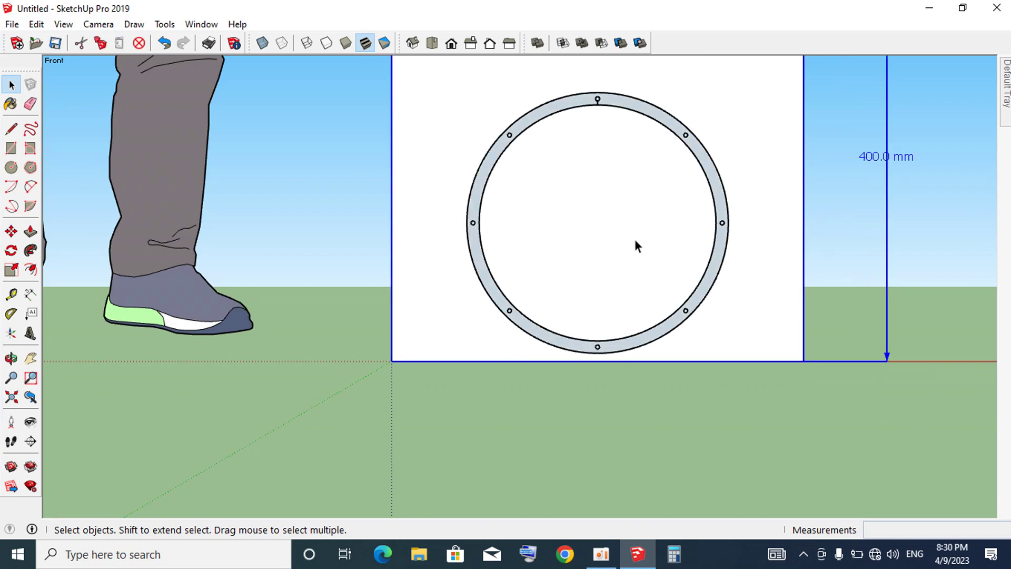
scroll(630, 247, "down", 2)
scroll(649, 200, "up", 3)
scroll(650, 198, "up", 2)
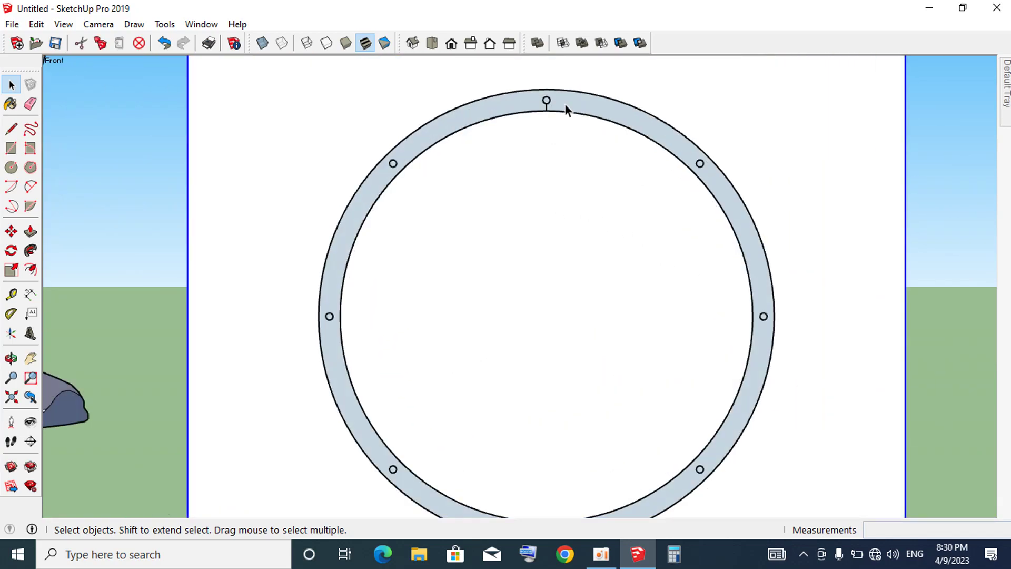
left_click(676, 553)
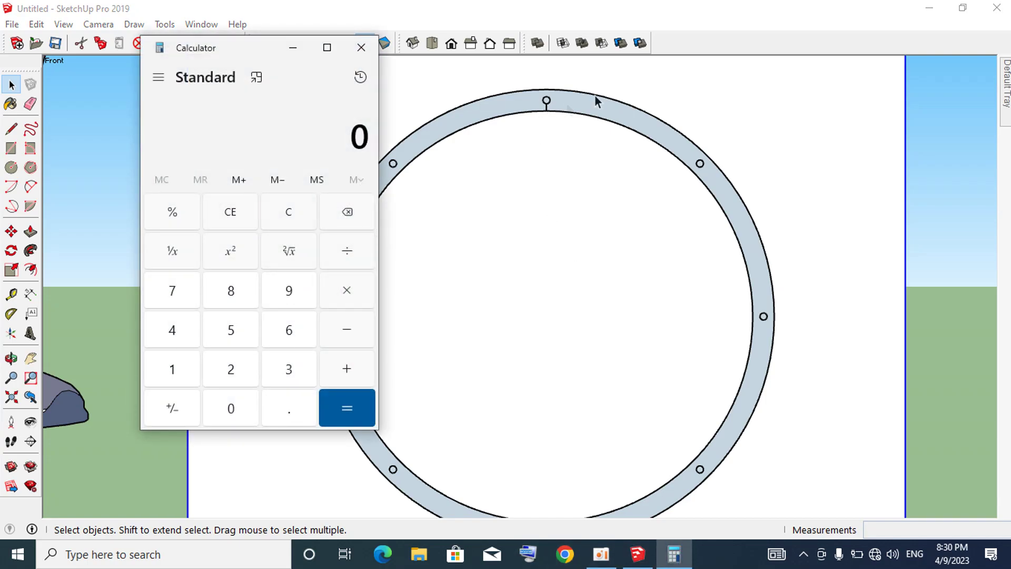
- Compute 360 ÷ 3 = 120 in Calculator, then close it
left_click(289, 368)
left_click(288, 331)
left_click(231, 409)
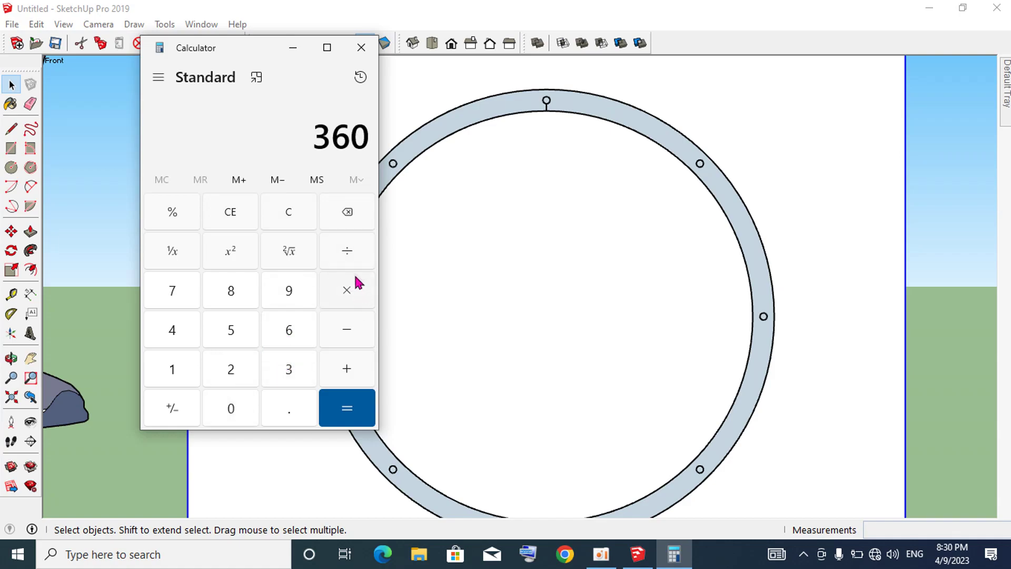
left_click(353, 251)
left_click(290, 369)
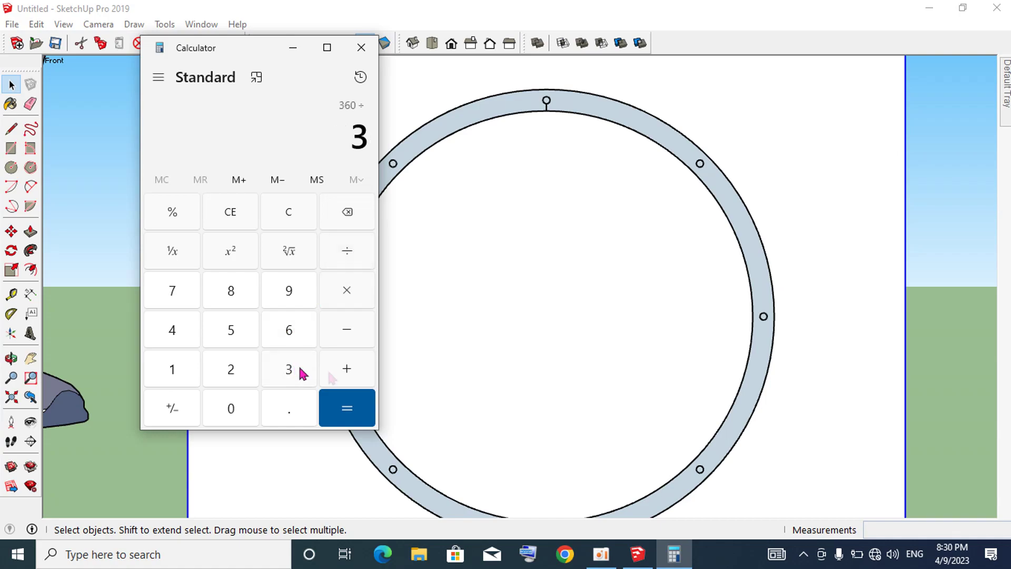
left_click(348, 417)
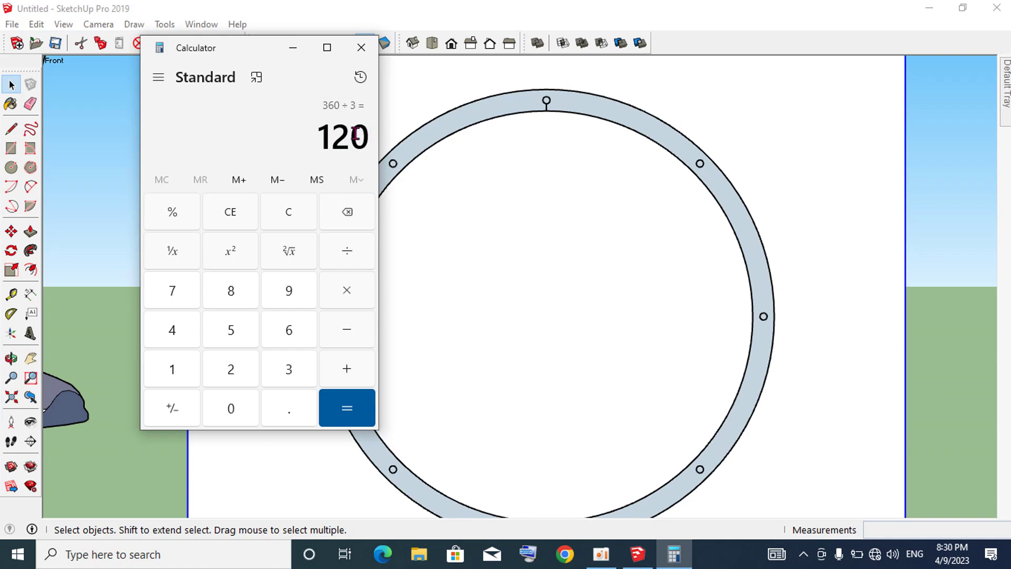
left_click(361, 48)
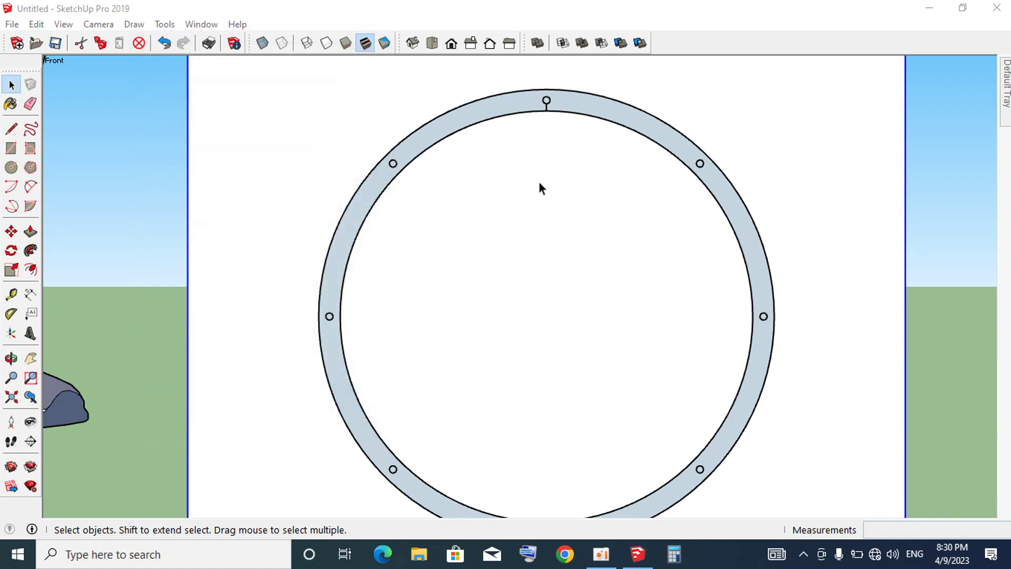
scroll(579, 216, "down", 1)
scroll(578, 212, "down", 2)
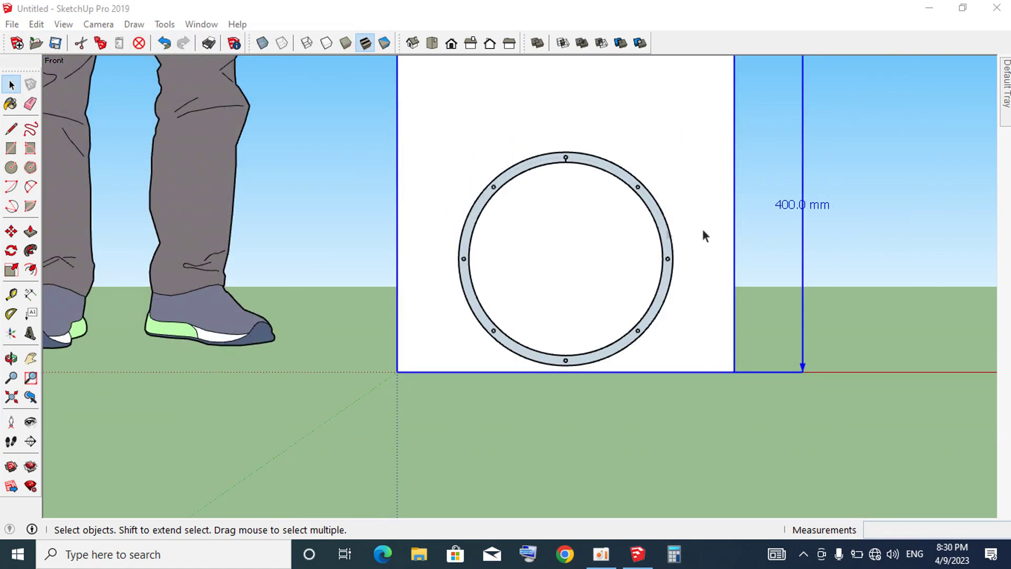
left_click(913, 199)
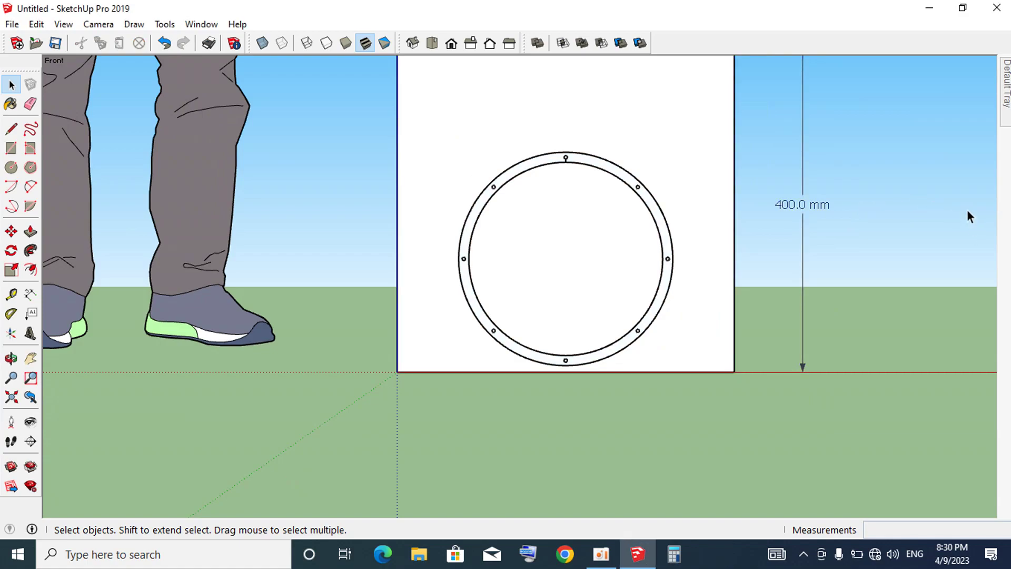
scroll(612, 251, "up", 1)
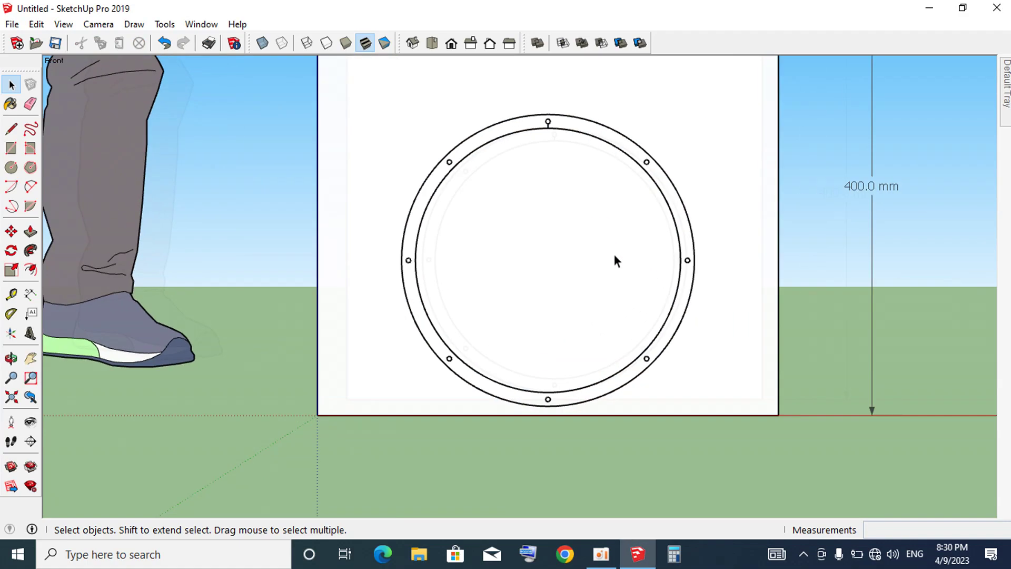
scroll(552, 261, "down", 1)
scroll(595, 242, "down", 1)
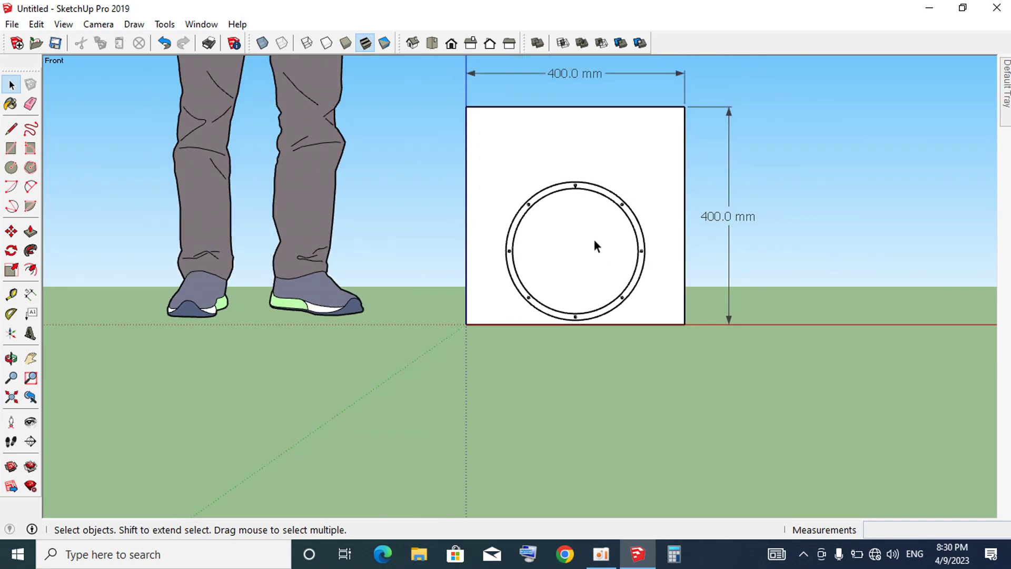
scroll(189, 68, "down", 1)
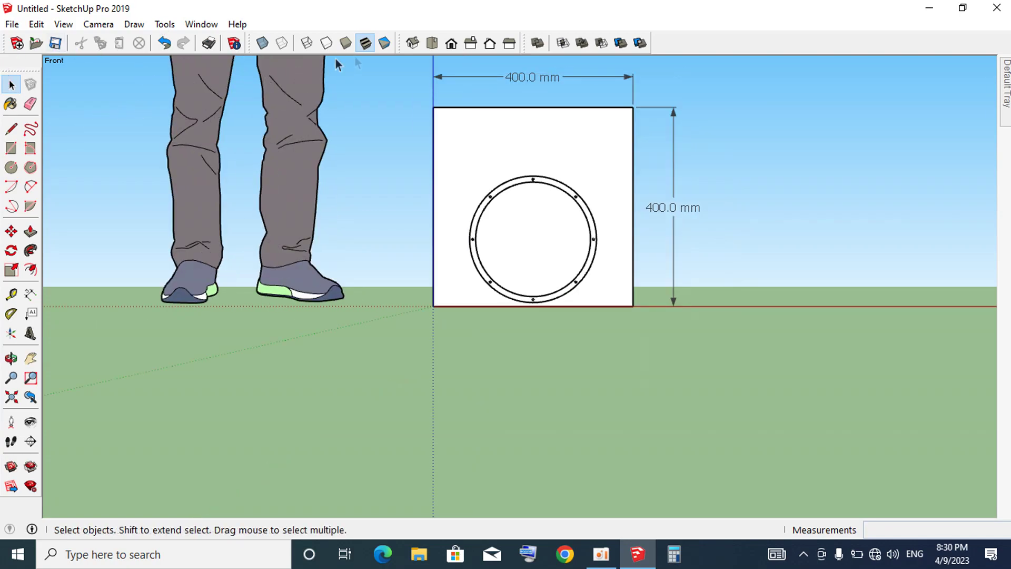
scroll(468, 172, "down", 1)
scroll(520, 113, "up", 1)
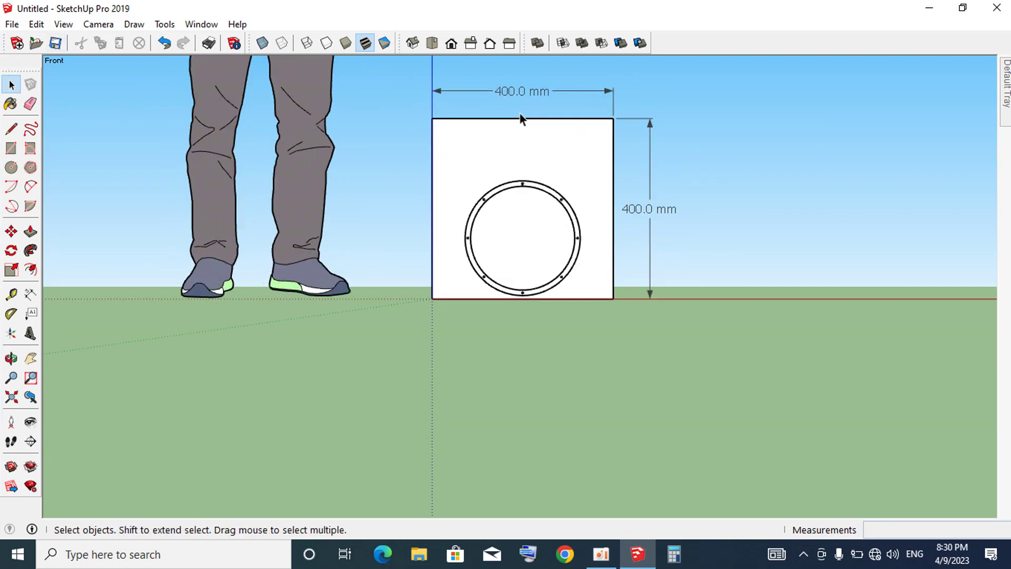
scroll(520, 113, "up", 1)
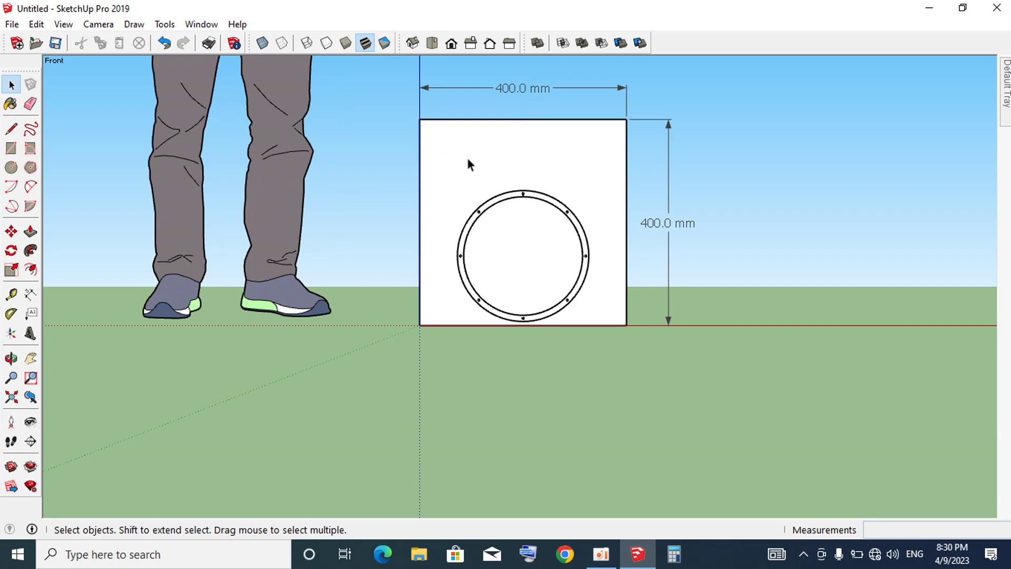
scroll(553, 151, "up", 2)
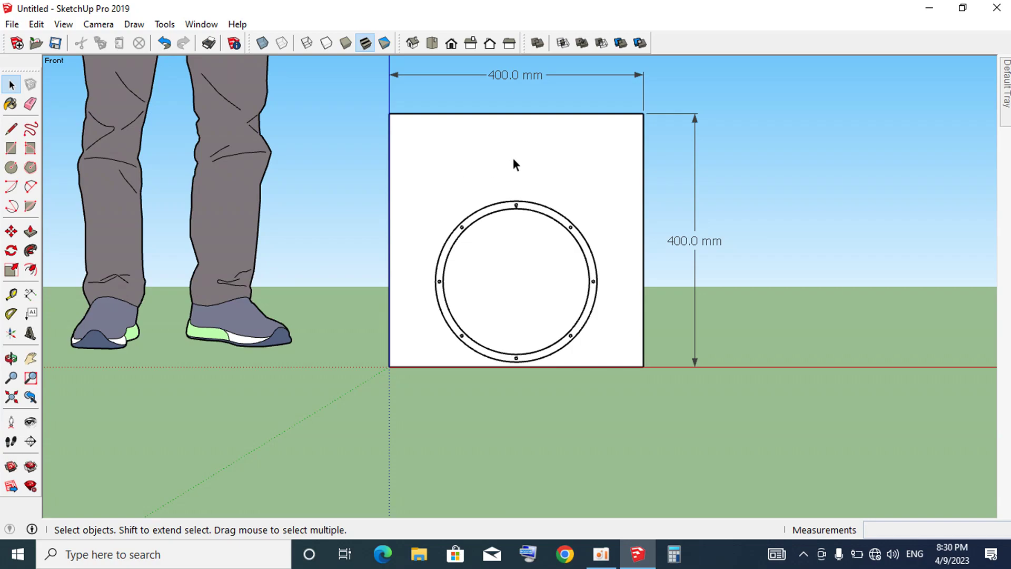
scroll(512, 163, "up", 1)
scroll(440, 172, "down", 1)
scroll(475, 164, "up", 2)
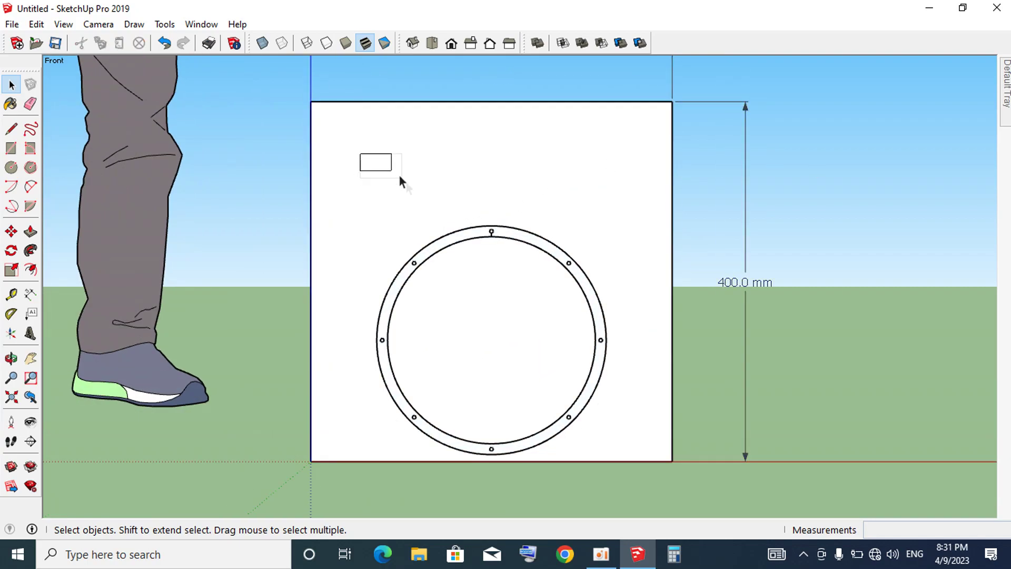
scroll(334, 174, "up", 1)
scroll(337, 177, "down", 1)
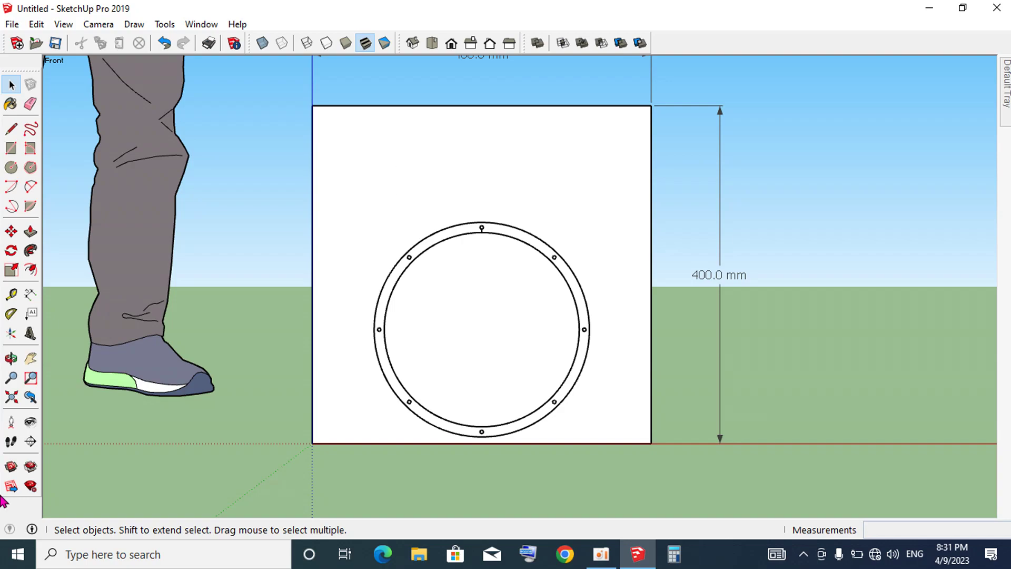
key("ctrl+a")
scroll(435, 190, "down", 2)
left_click(309, 239)
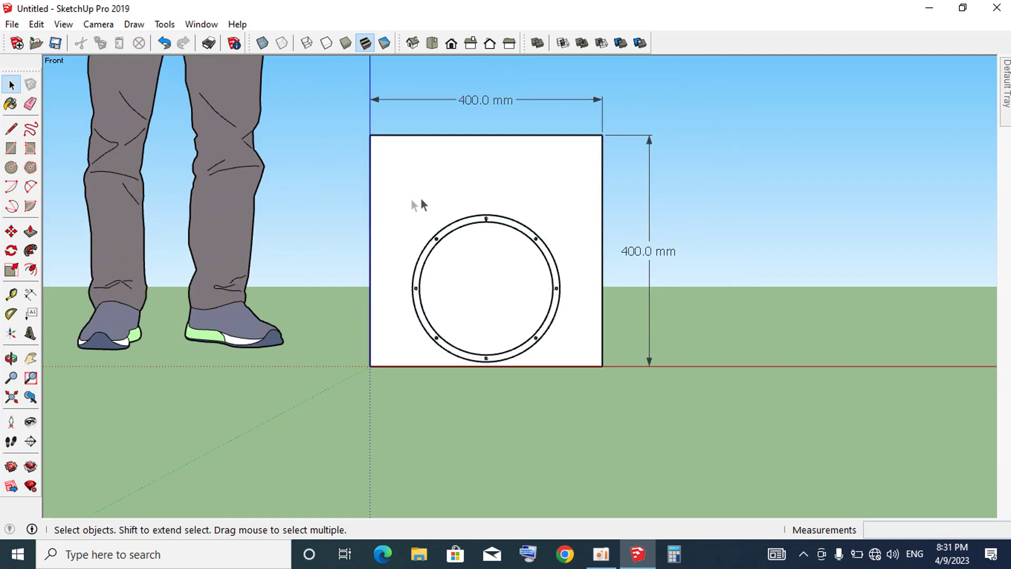
- Abandon a first circle attempt and compute 75 ÷ 2 = 37.5 in Calculator
key("c")
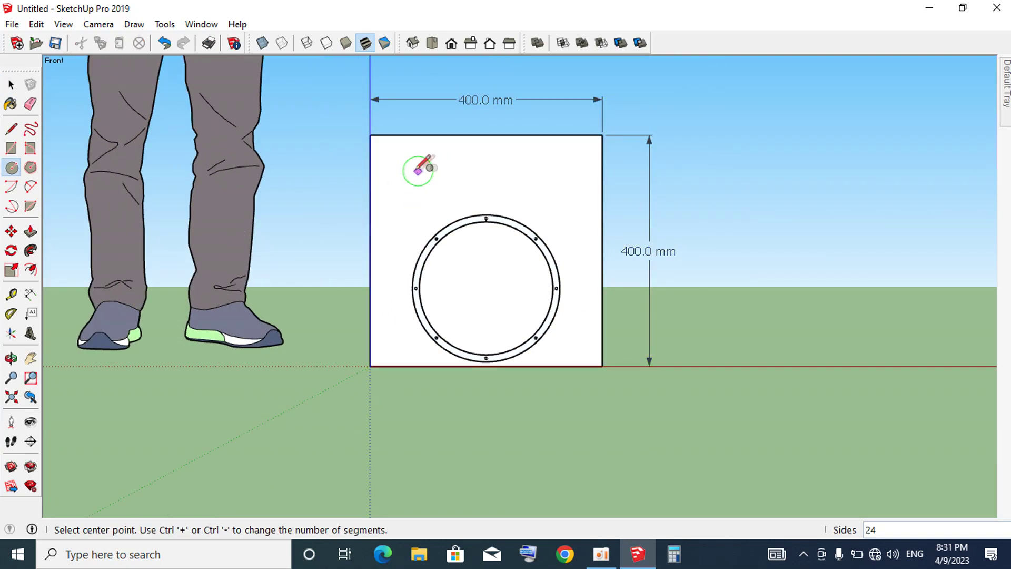
left_click(412, 171)
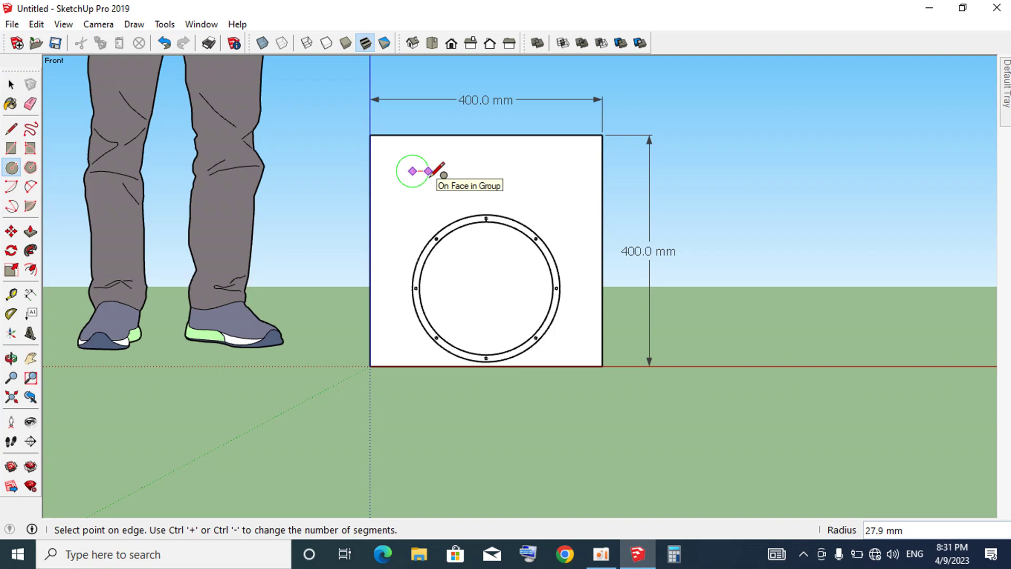
key("space")
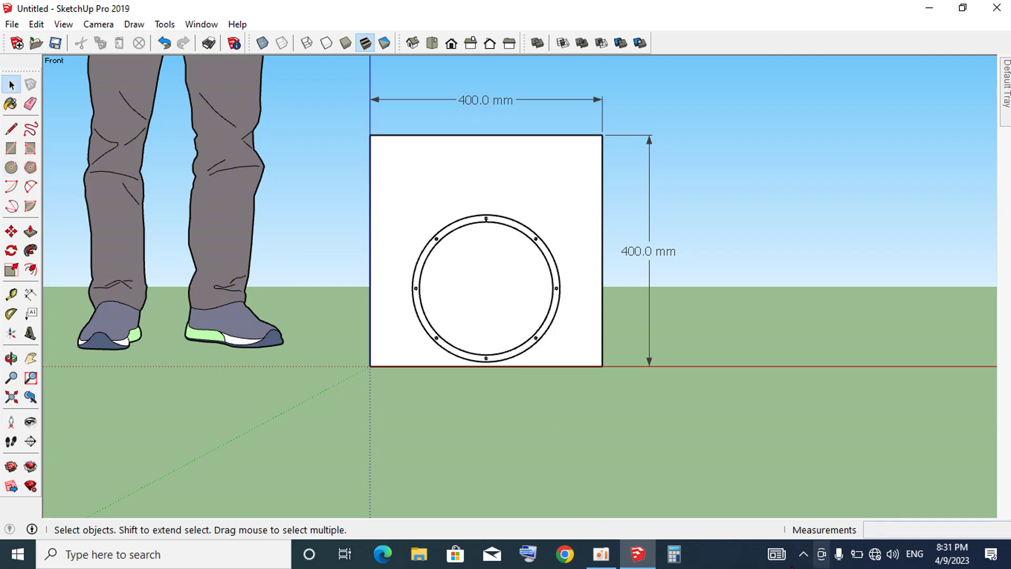
left_click(685, 557)
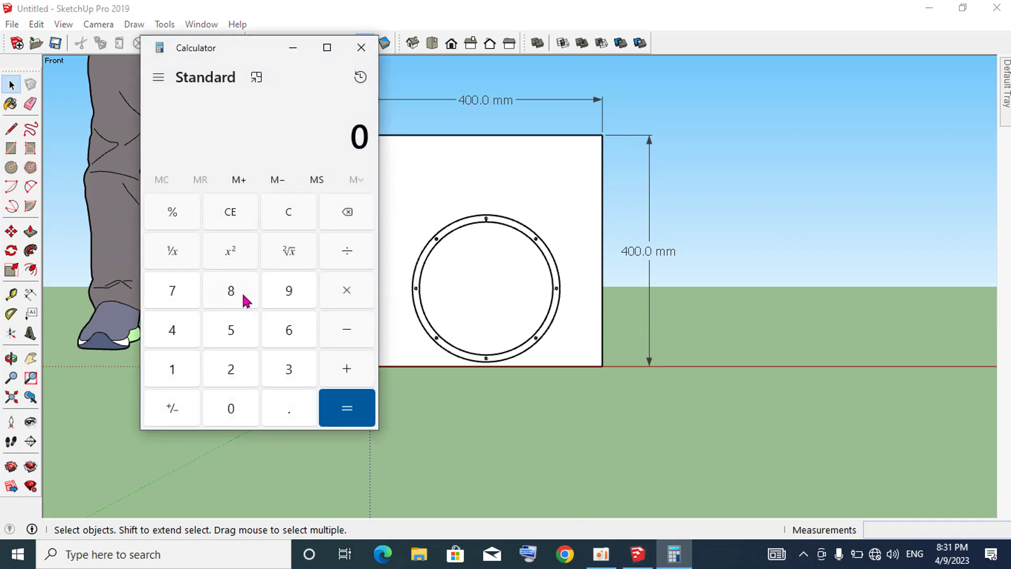
left_click(172, 290)
left_click(232, 329)
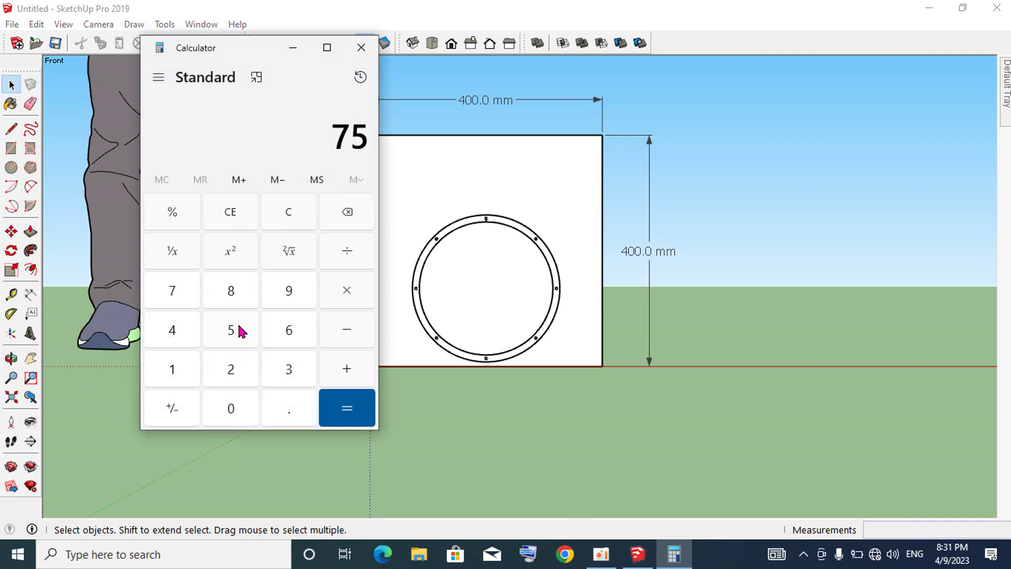
left_click(362, 254)
left_click(233, 373)
left_click(357, 407)
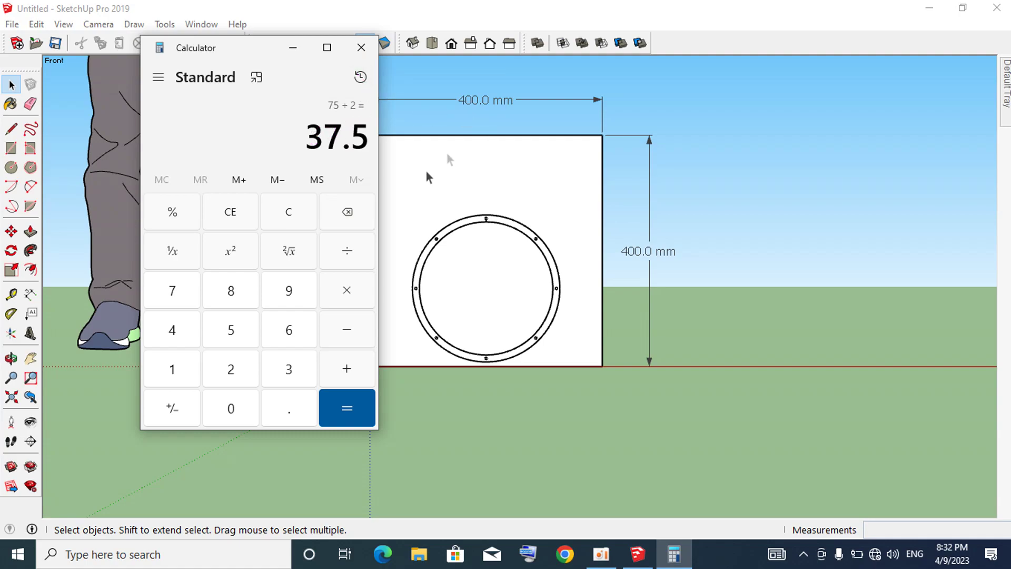
left_click(759, 114)
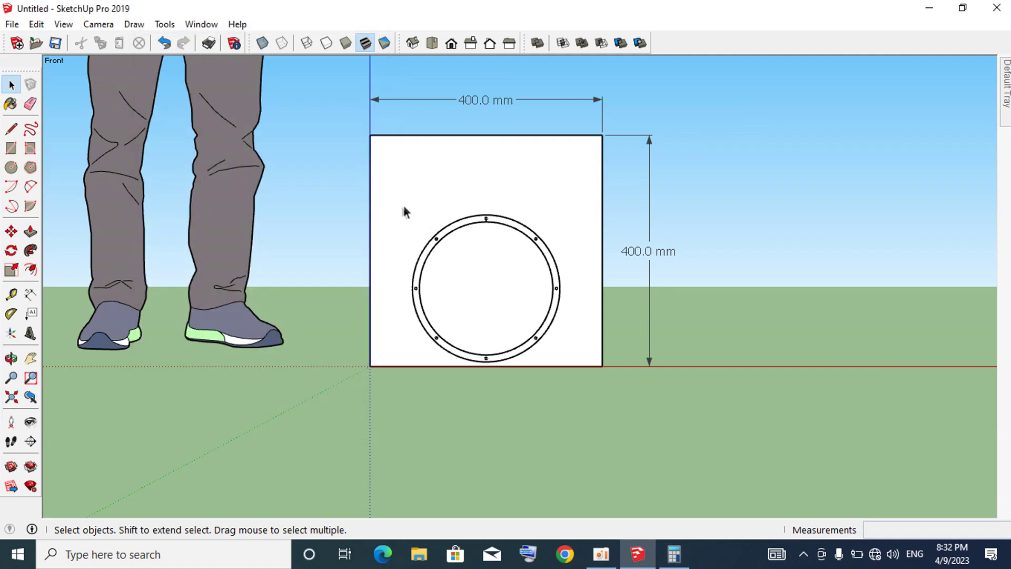
- Draw a 37.5 mm radius circle near the panel's top-left corner
key("c")
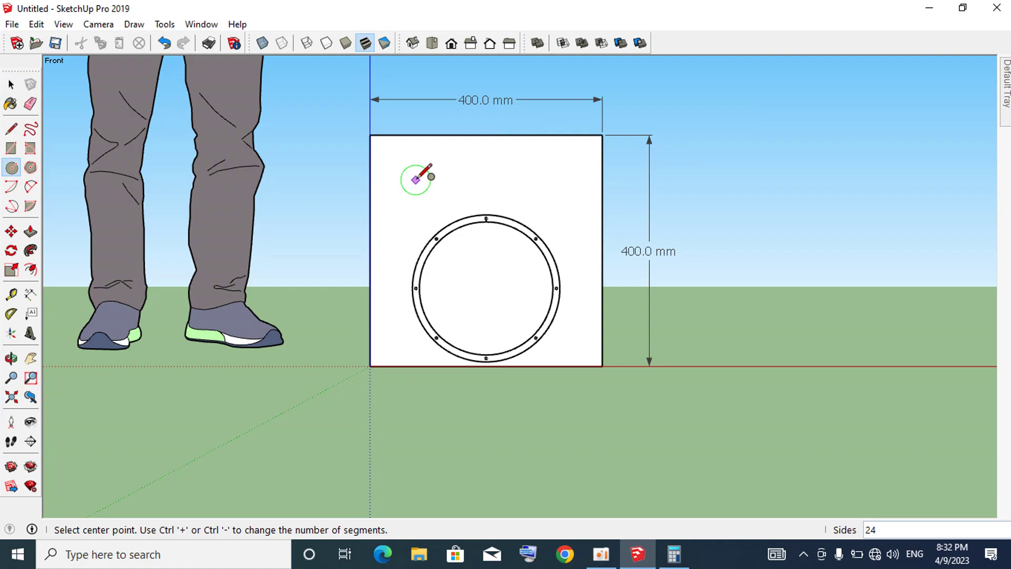
left_click(415, 179)
type("37.5")
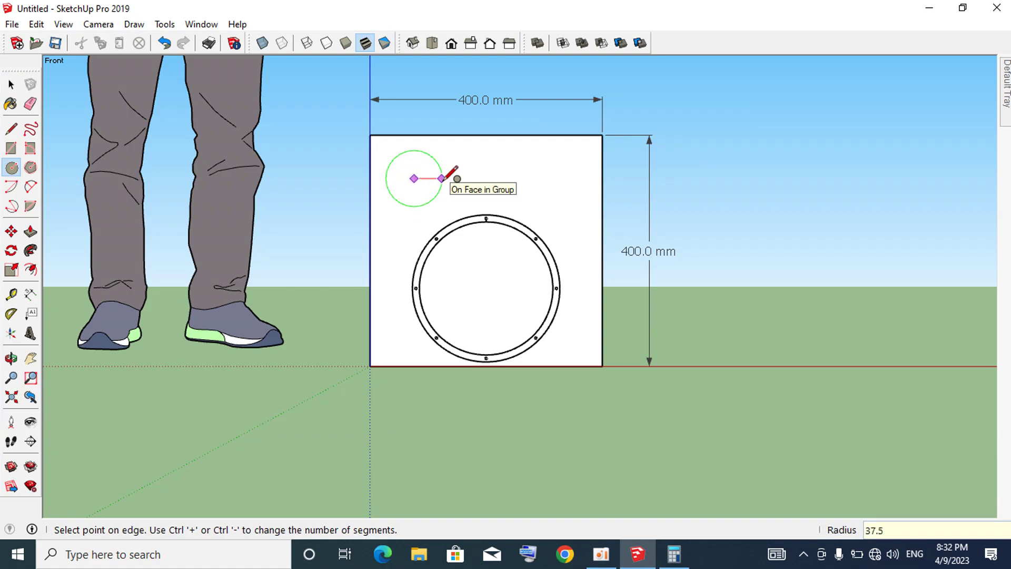
key("Return")
key("space")
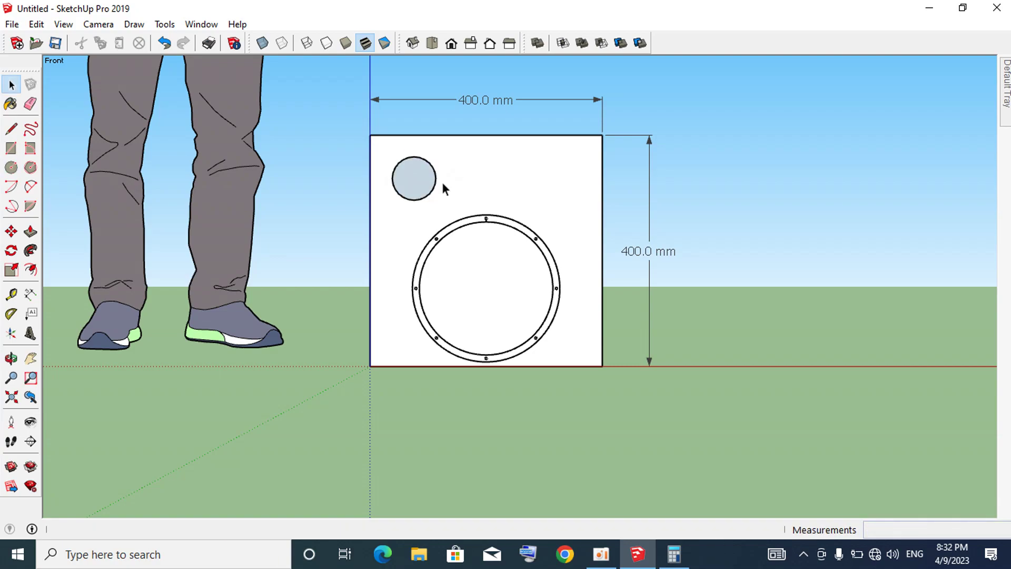
scroll(443, 183, "up", 2)
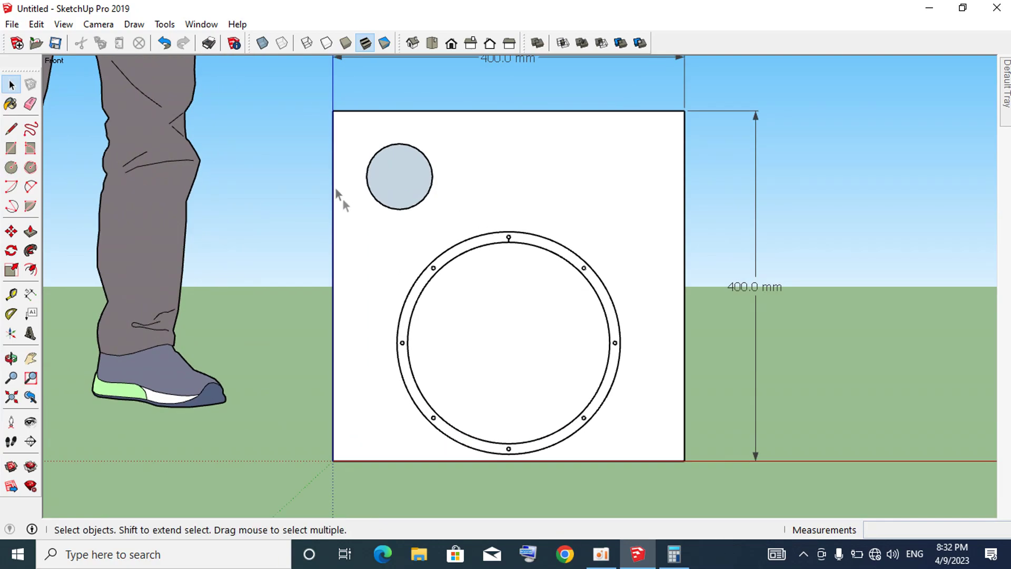
- Check the new circle's diameter with a dimension, then select its face
left_click(16, 294)
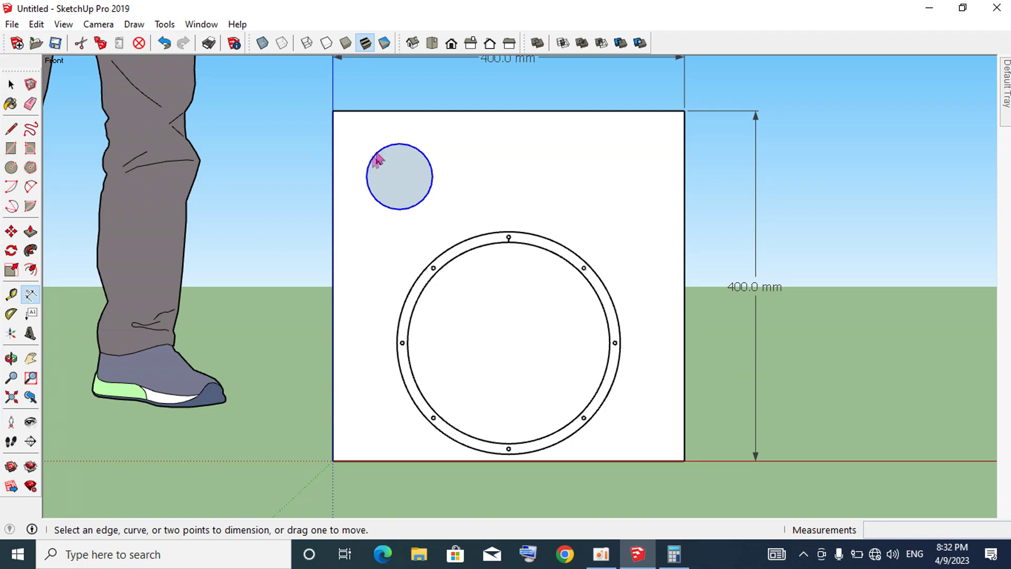
left_click(400, 148)
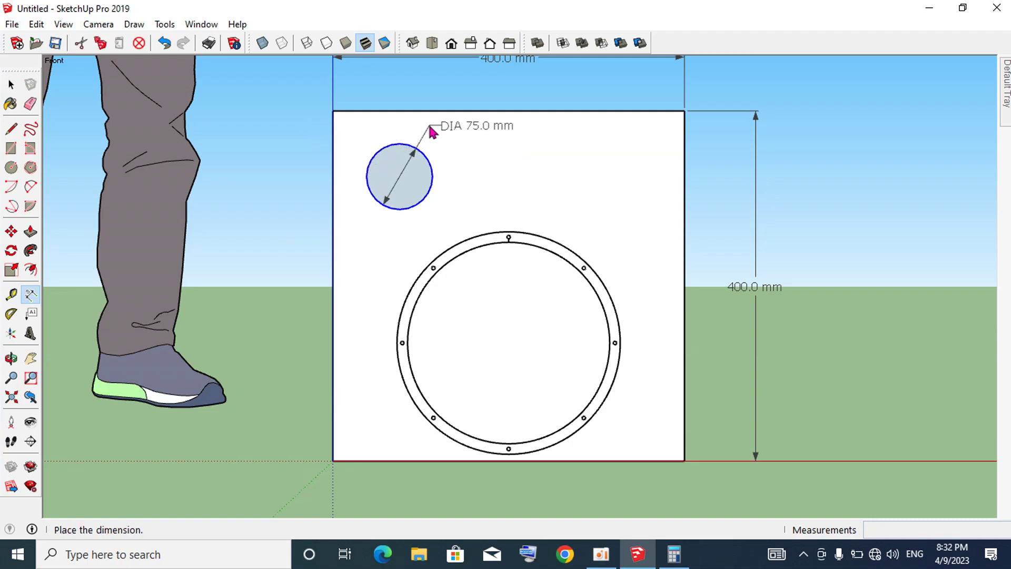
key("Escape")
key("space")
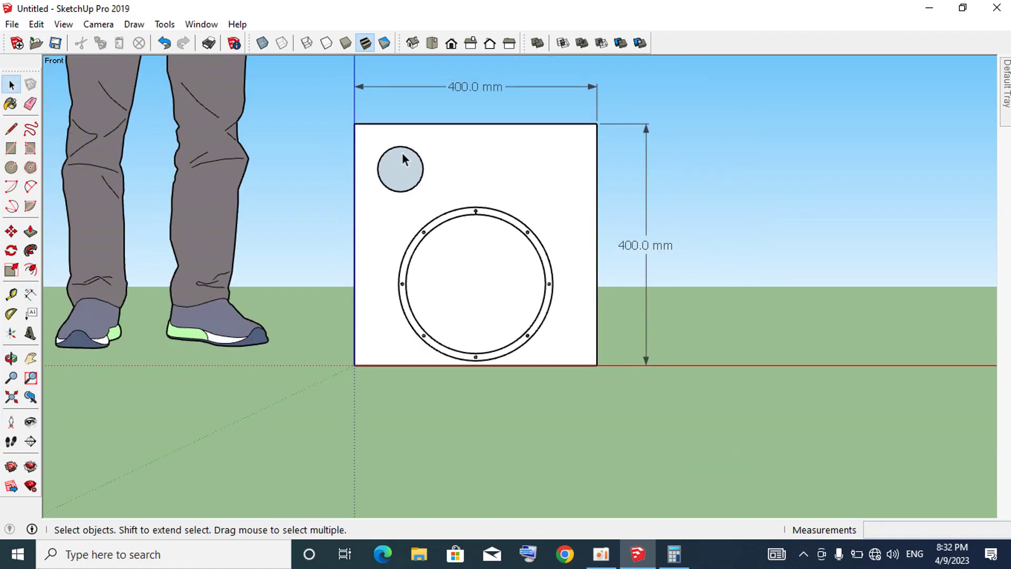
scroll(401, 152, "down", 2)
scroll(416, 156, "up", 2)
left_click(412, 189)
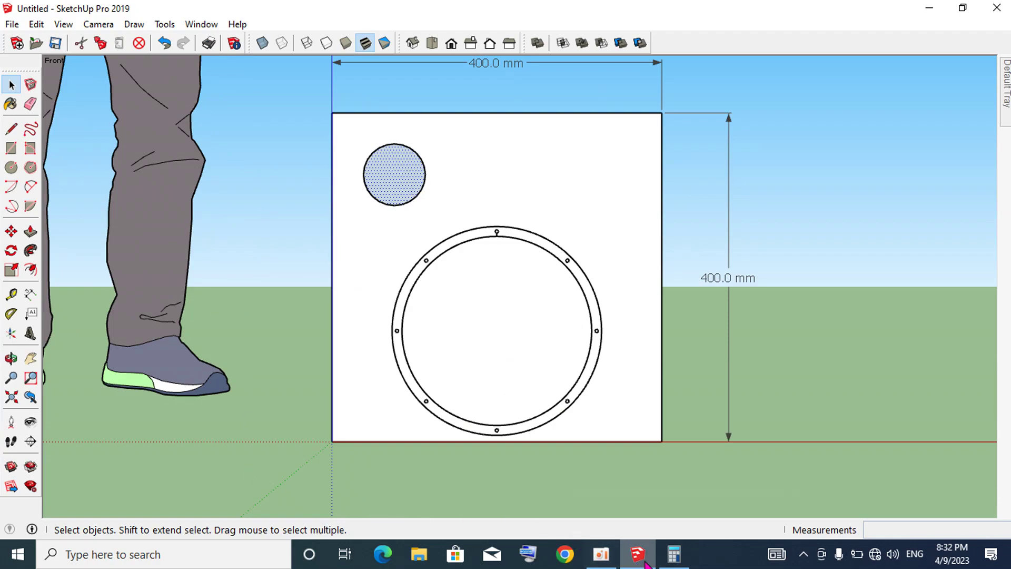
- Enter 94 ÷ 22 in Calculator, using a mistaken divisor
left_click(677, 560)
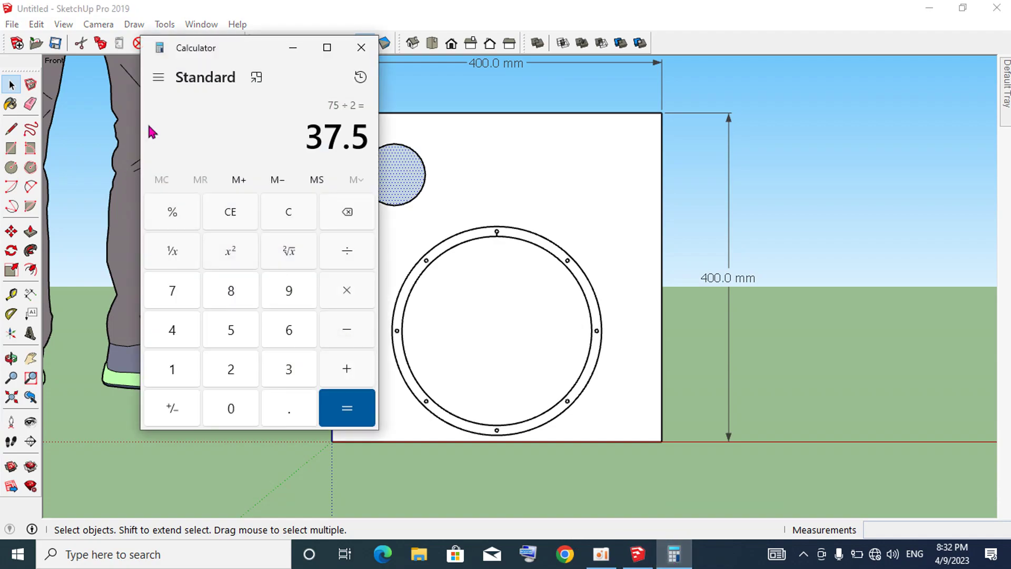
left_click(265, 214)
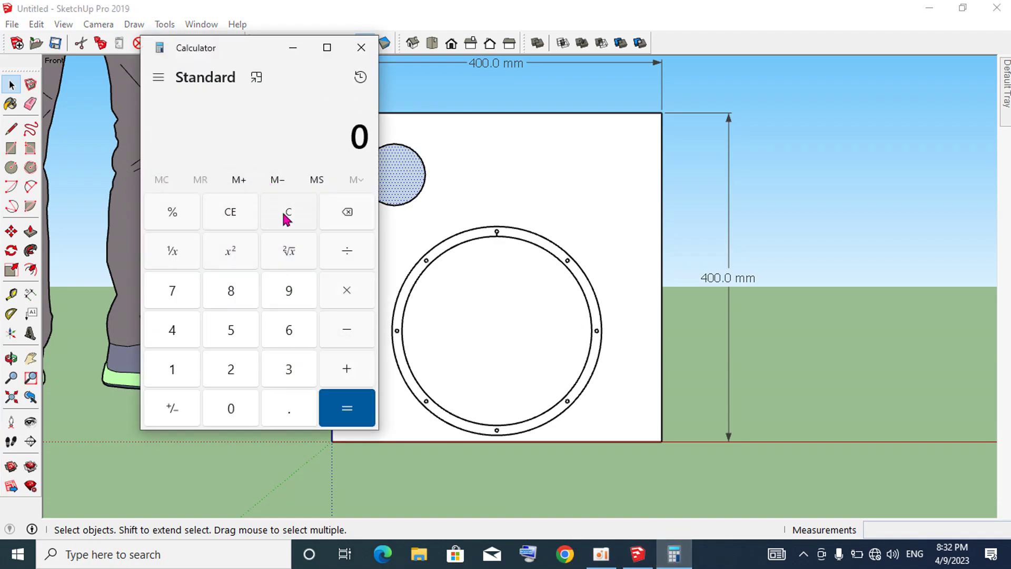
left_click(289, 295)
left_click(178, 339)
left_click(350, 258)
left_click(235, 372)
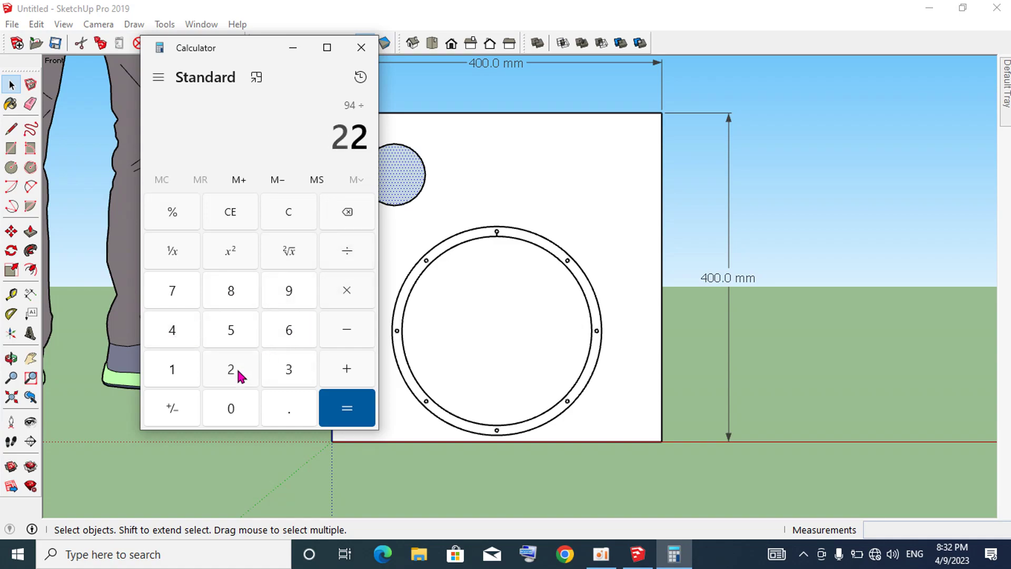
left_click(351, 416)
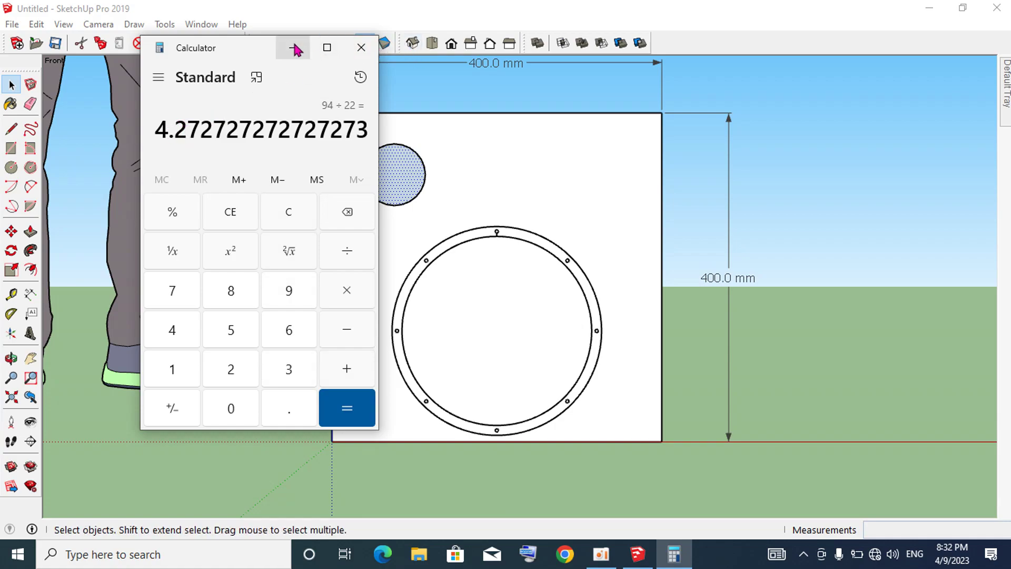
- Clear Calculator and recompute 94 ÷ 2 = 47
left_click(292, 219)
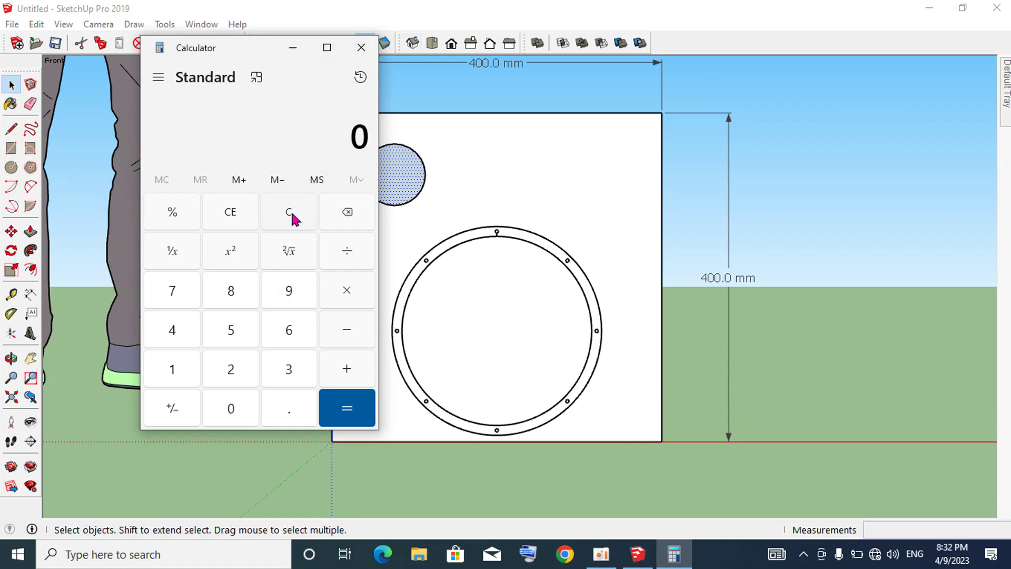
left_click(287, 297)
double_click(174, 337)
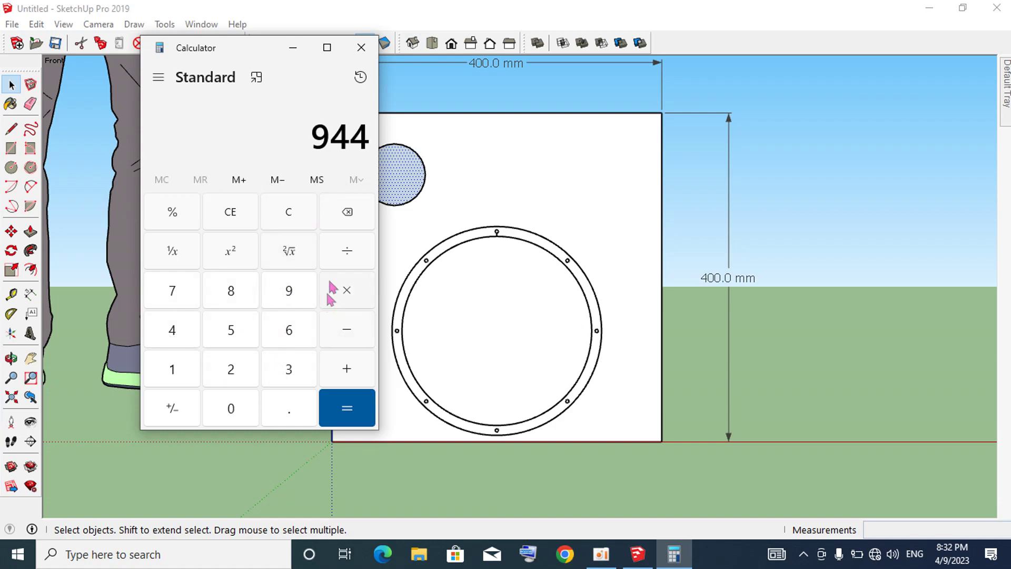
left_click(342, 215)
left_click(350, 257)
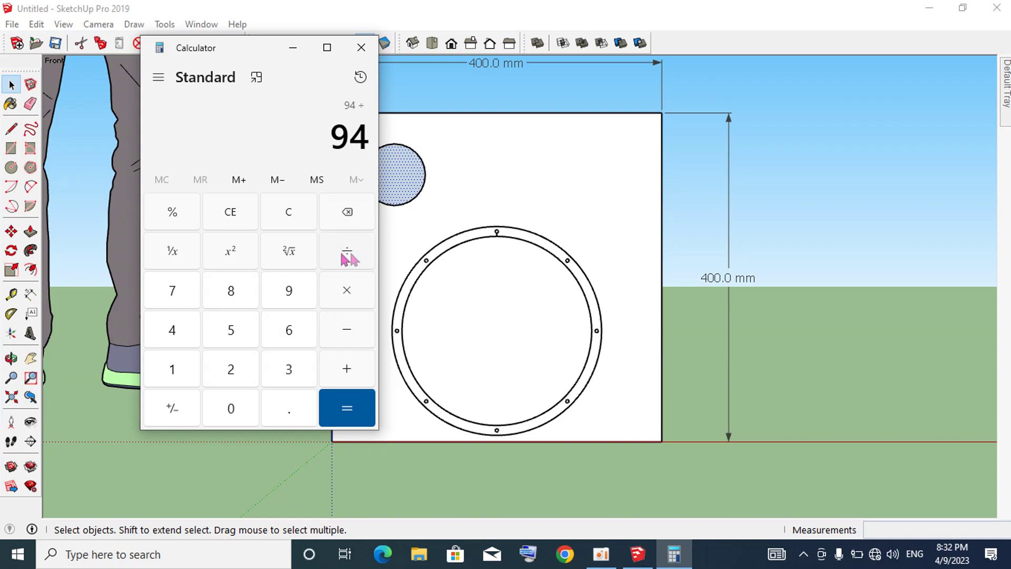
left_click(237, 384)
left_click(351, 405)
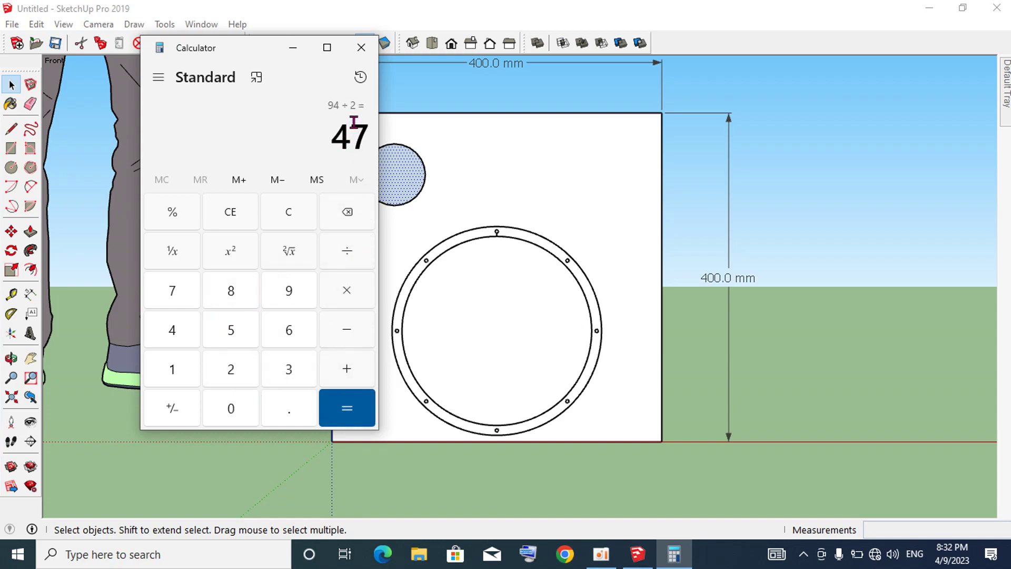
- Draw a concentric 47 mm radius circle around the 75 mm port circle
left_click(507, 165)
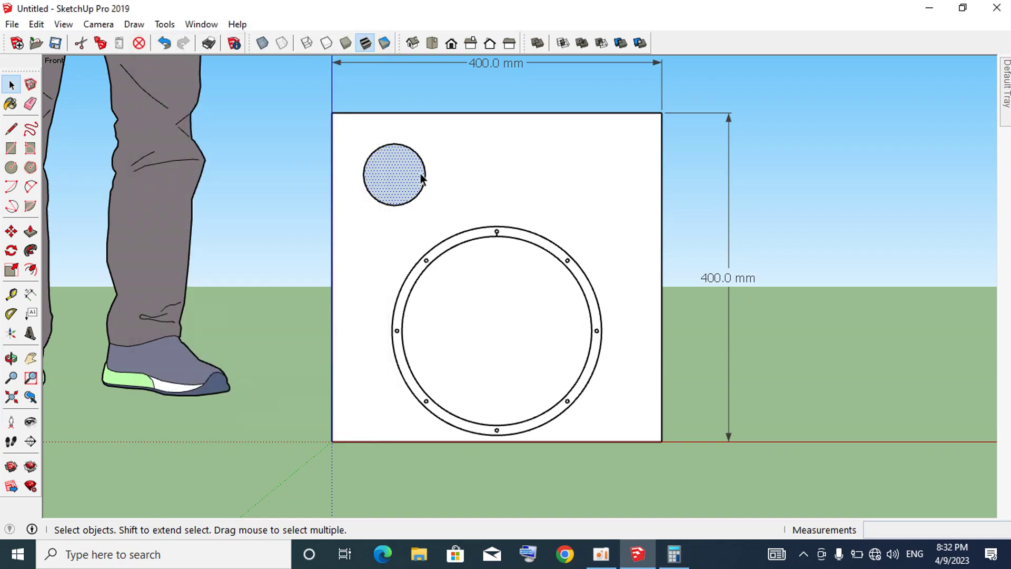
left_click(419, 173)
key("c")
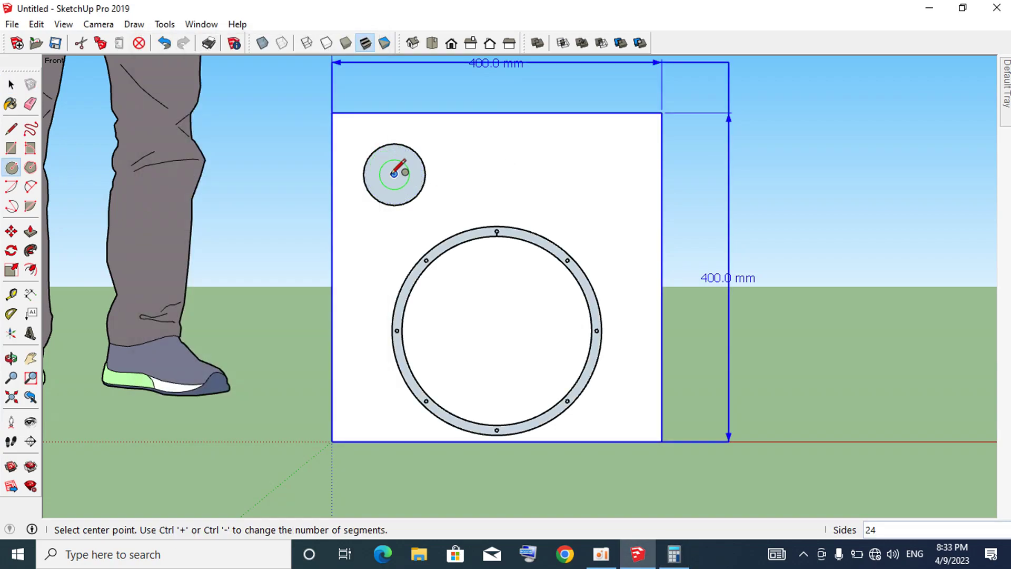
left_click(394, 174)
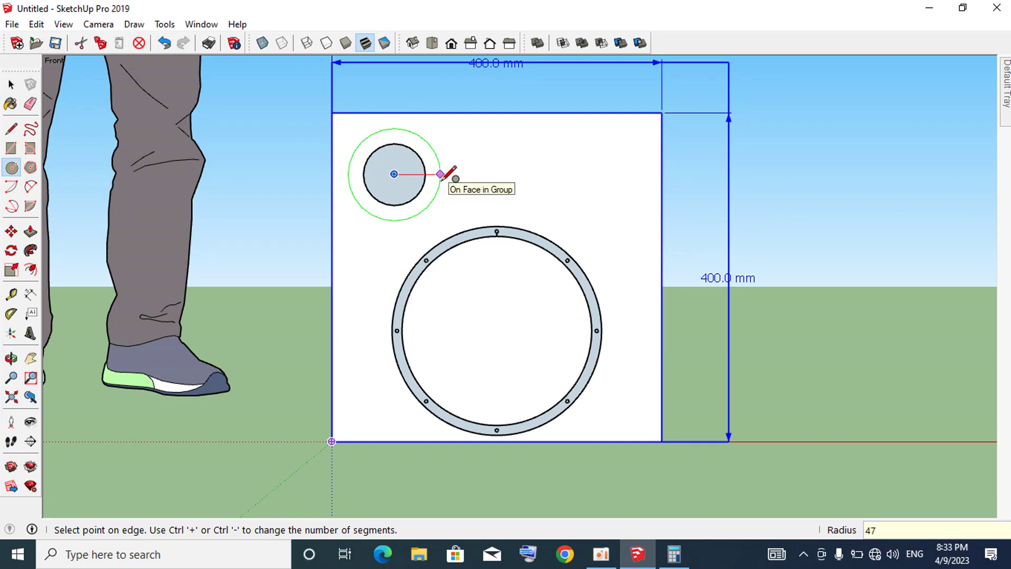
left_click(441, 175)
scroll(447, 179, "up", 2)
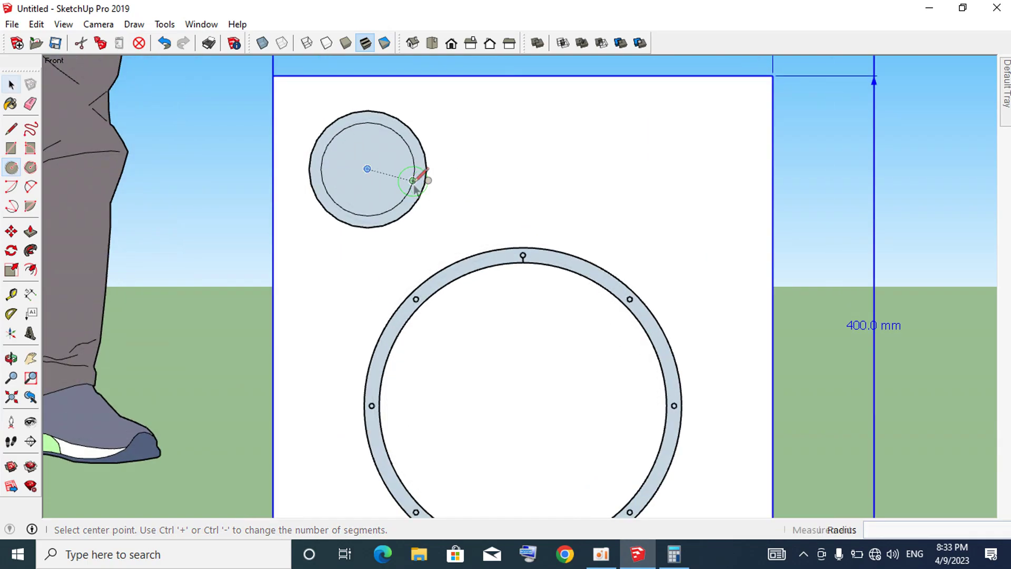
key("space")
scroll(372, 180, "up", 1)
scroll(362, 165, "down", 2)
- Select both port circles and make them one group
left_click(361, 166)
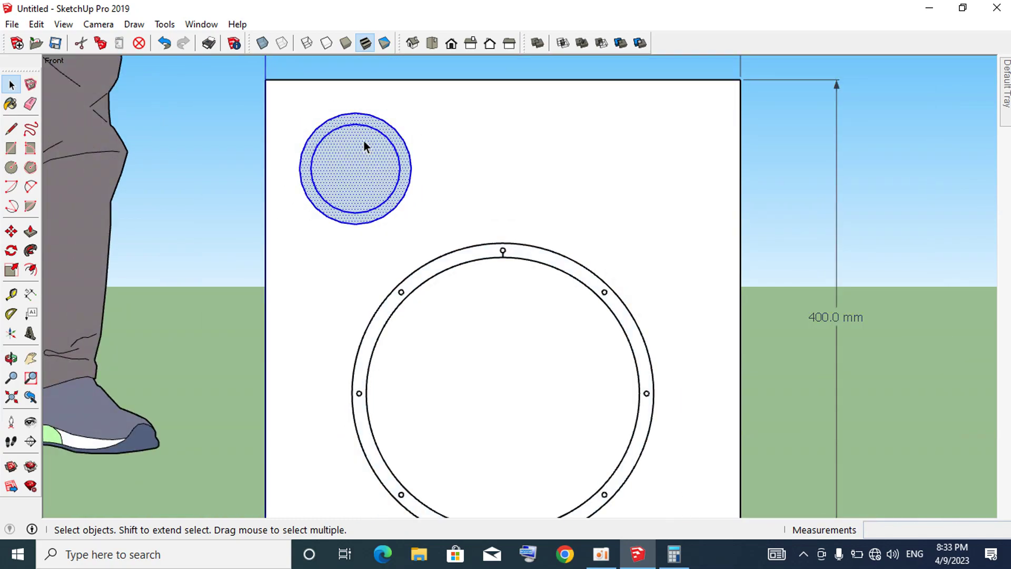
scroll(363, 140, "up", 1)
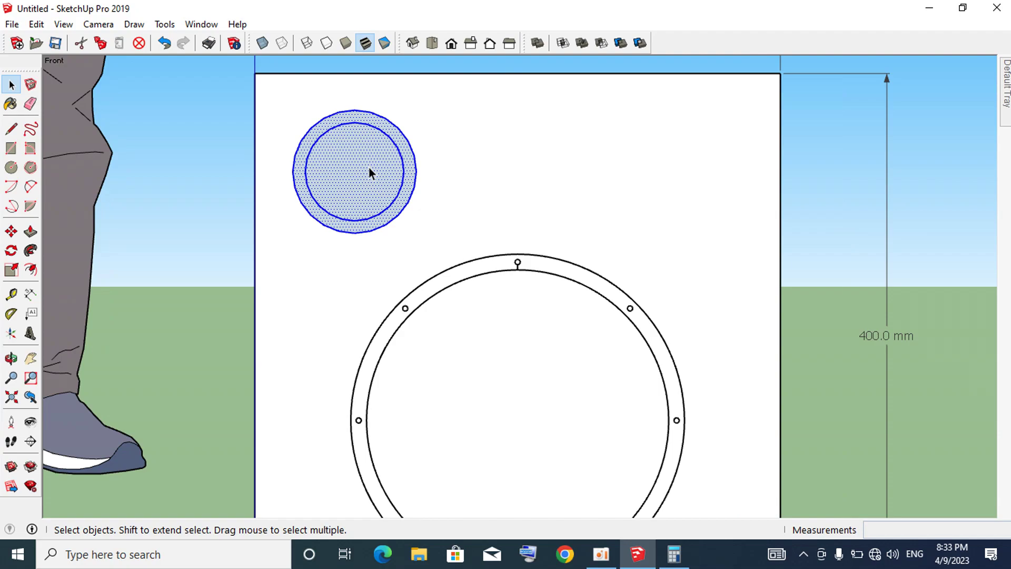
scroll(369, 166, "up", 1)
right_click(369, 167)
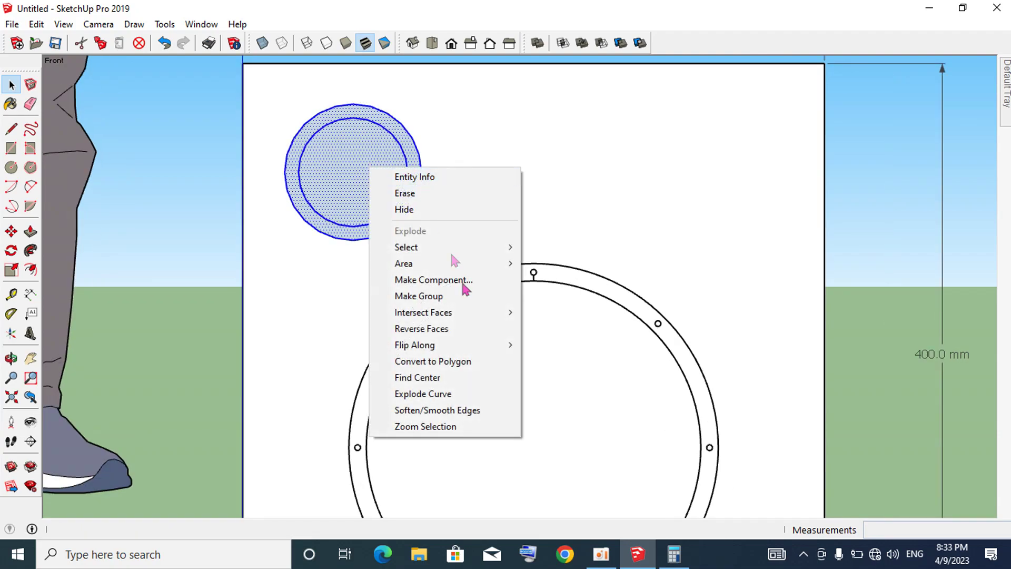
left_click(437, 294)
scroll(369, 179, "down", 2)
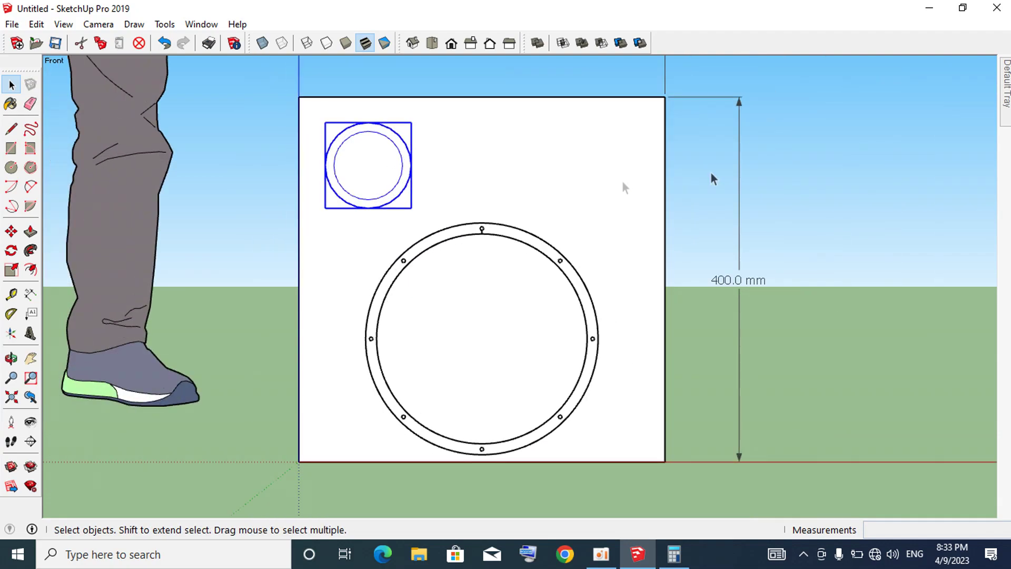
- Delete the short stray edge at the top bolt hole
scroll(484, 229, "up", 2)
scroll(484, 229, "up", 3)
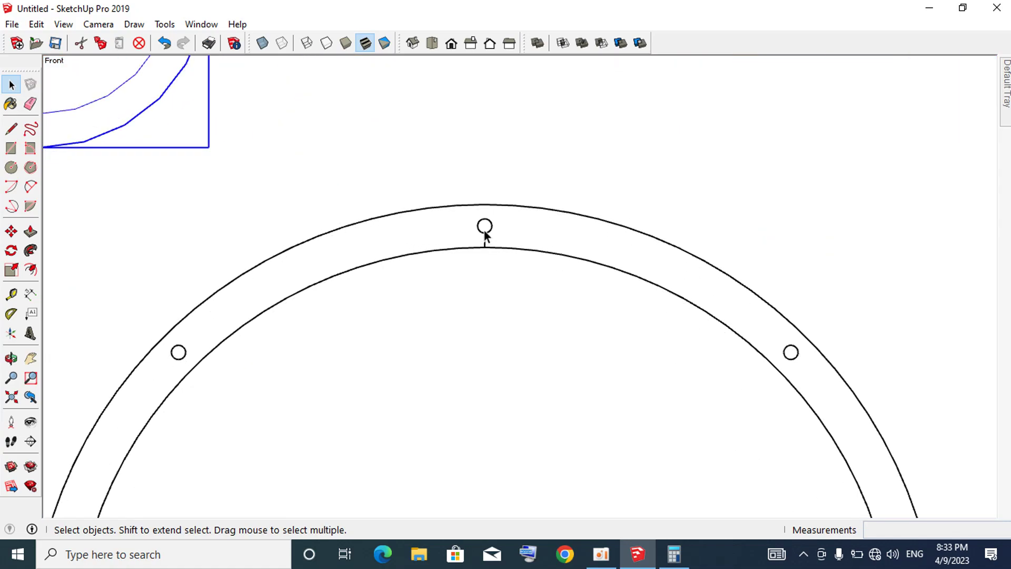
left_click(487, 232)
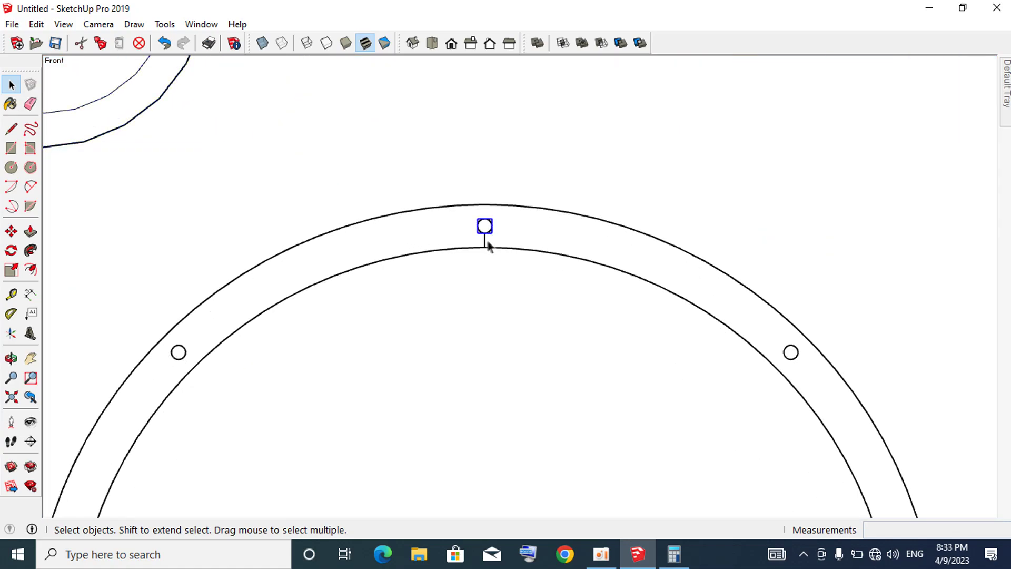
left_click(484, 241)
key("Delete")
left_click(487, 228)
scroll(487, 230, "down", 2)
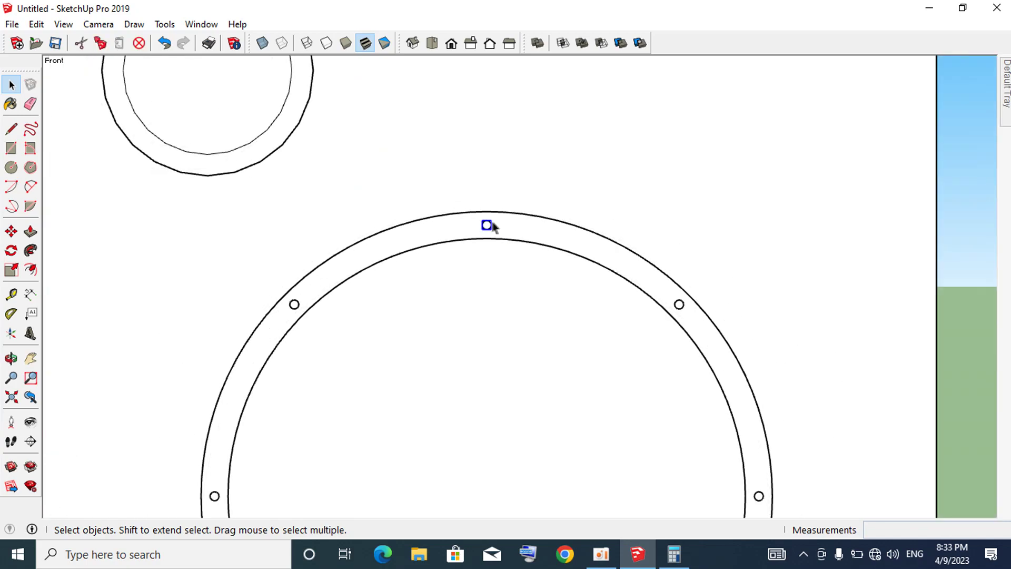
scroll(488, 224, "down", 2)
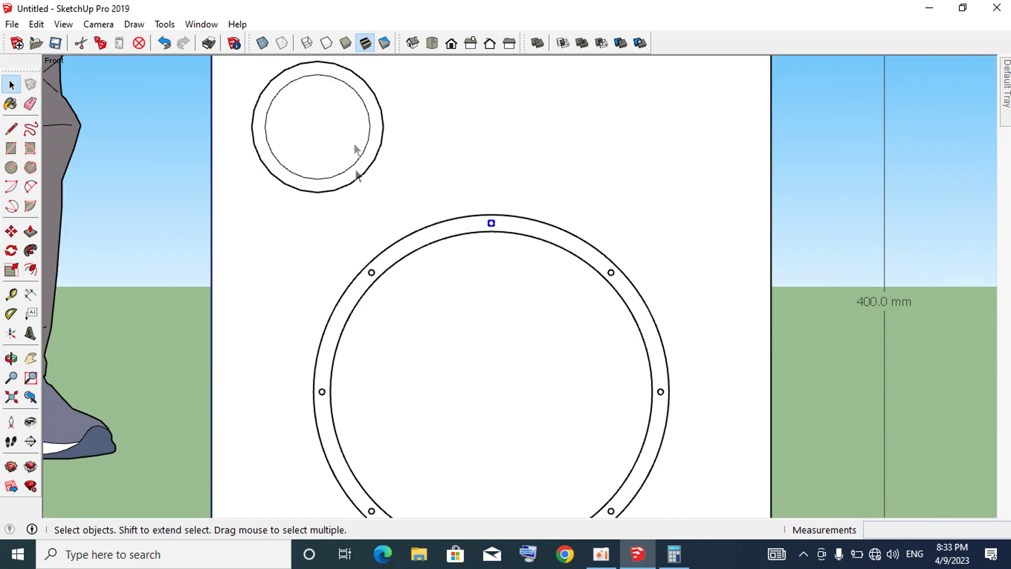
- Select the whole panel and rings, then clear the selection
left_click(848, 128)
scroll(334, 149, "up", 1)
scroll(334, 149, "down", 3)
scroll(284, 132, "up", 2)
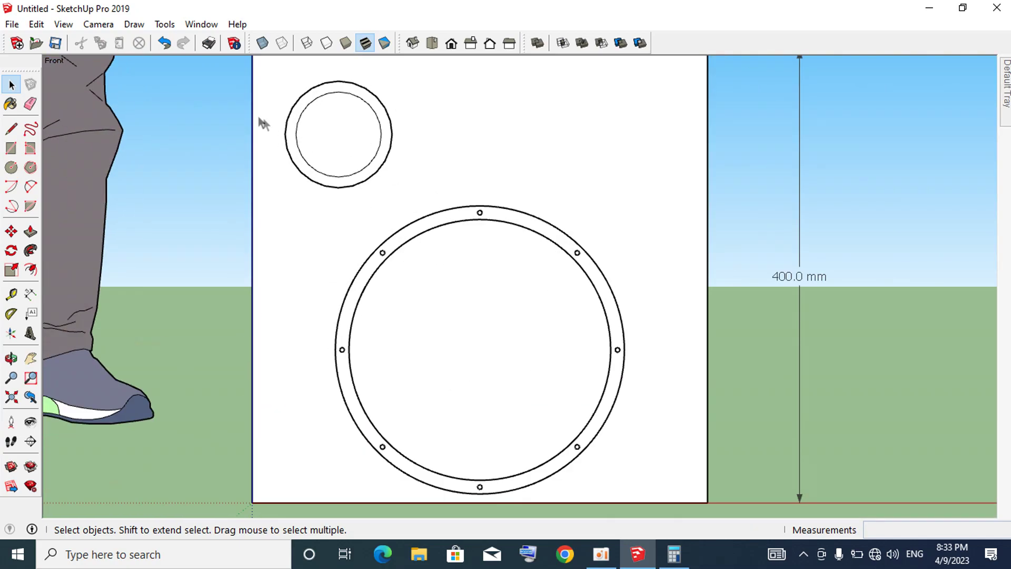
triple_click(253, 129)
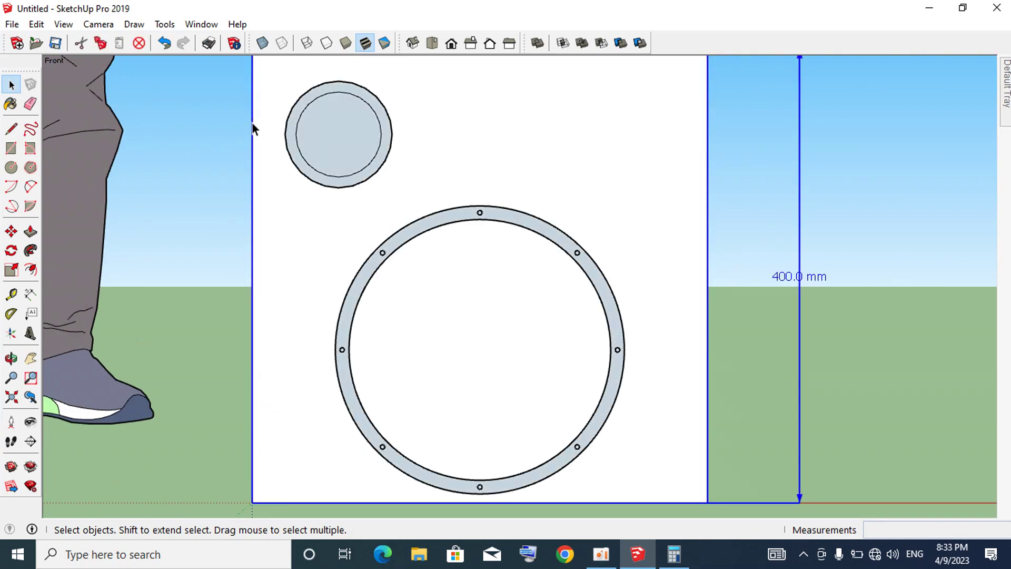
left_click(219, 158)
scroll(353, 132, "down", 2)
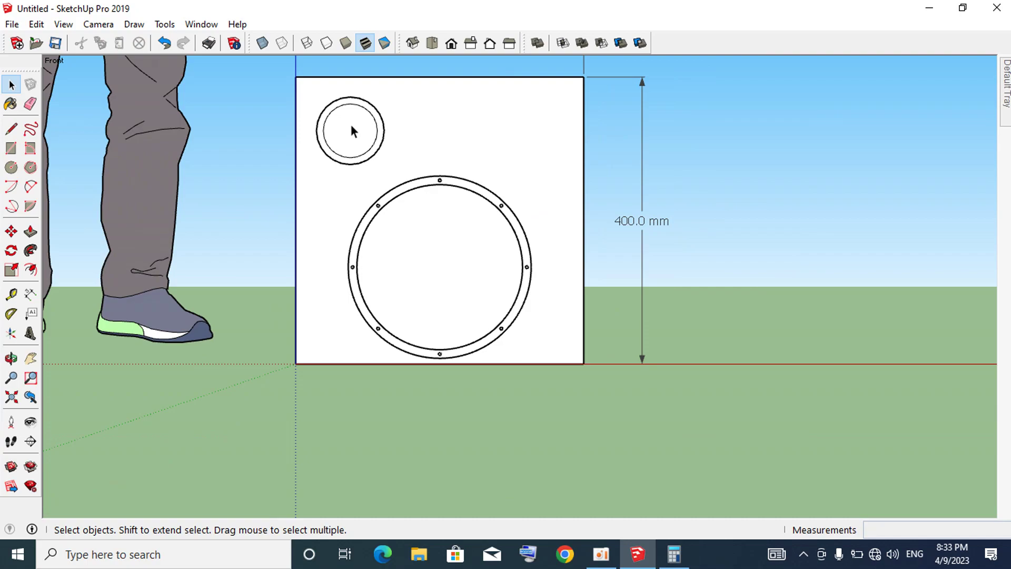
- Place a vertical guide 50 mm from the panel's left edge with Tape Measure
key("t")
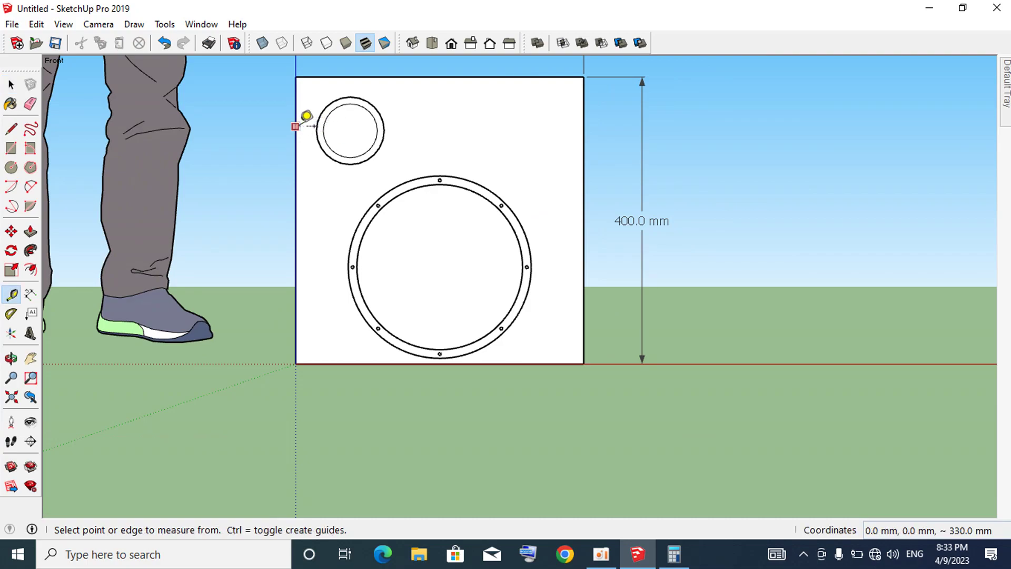
left_click(295, 99)
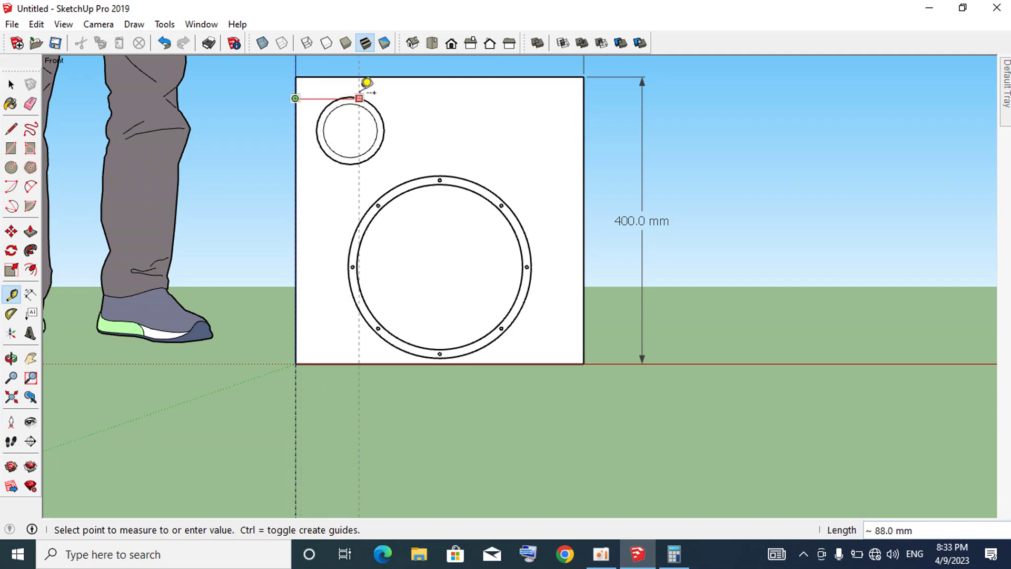
type("50")
key("Return")
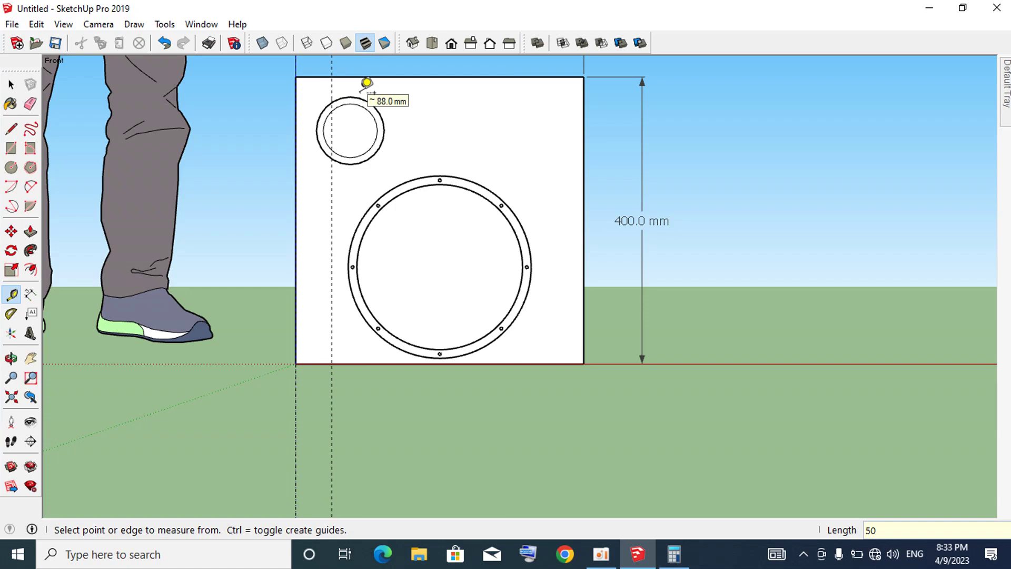
type("5")
key("space")
- Move the port ring group so its centre sits on the guide
scroll(356, 100, "up", 2)
scroll(361, 114, "up", 1)
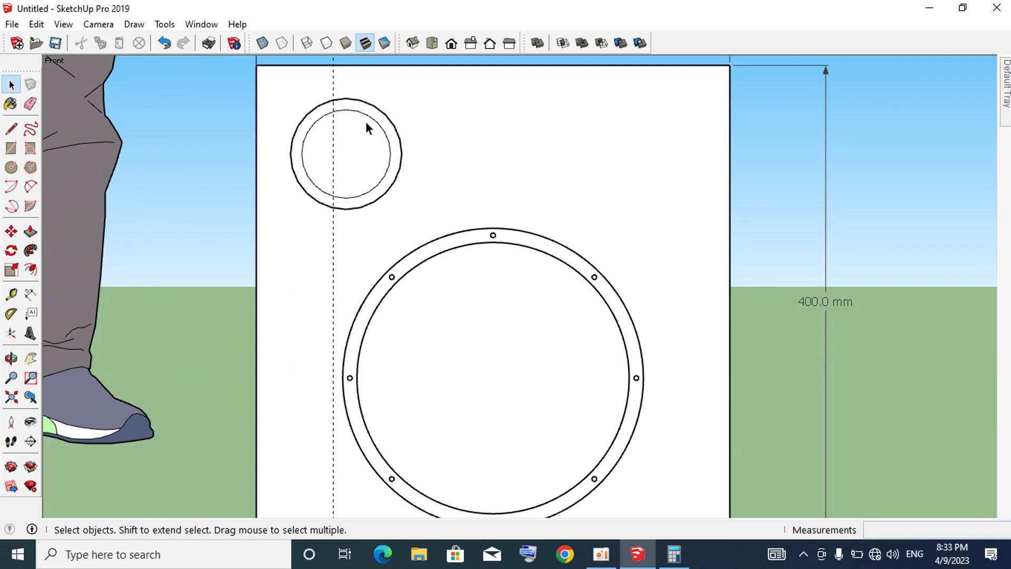
left_click(358, 108)
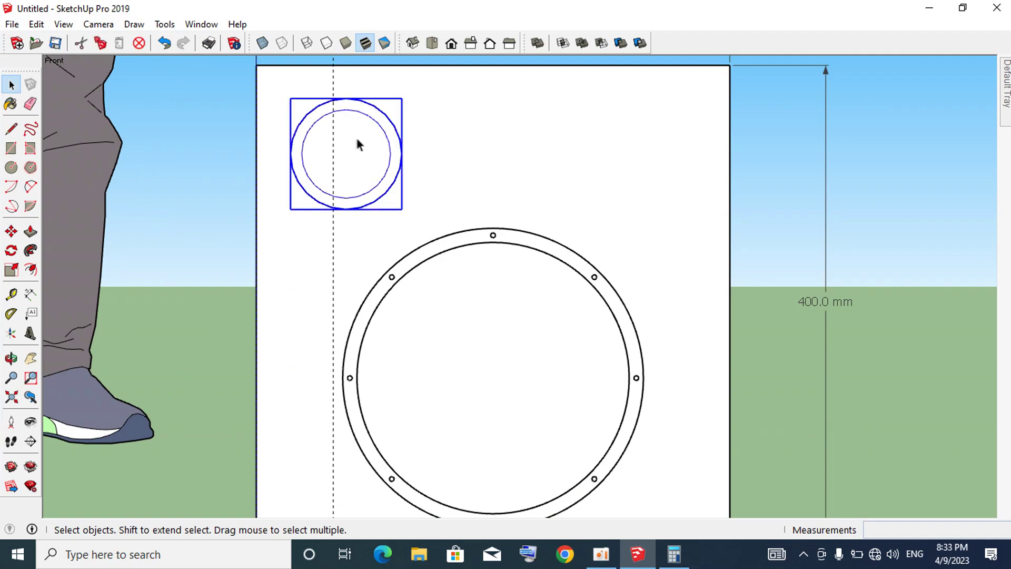
key("m")
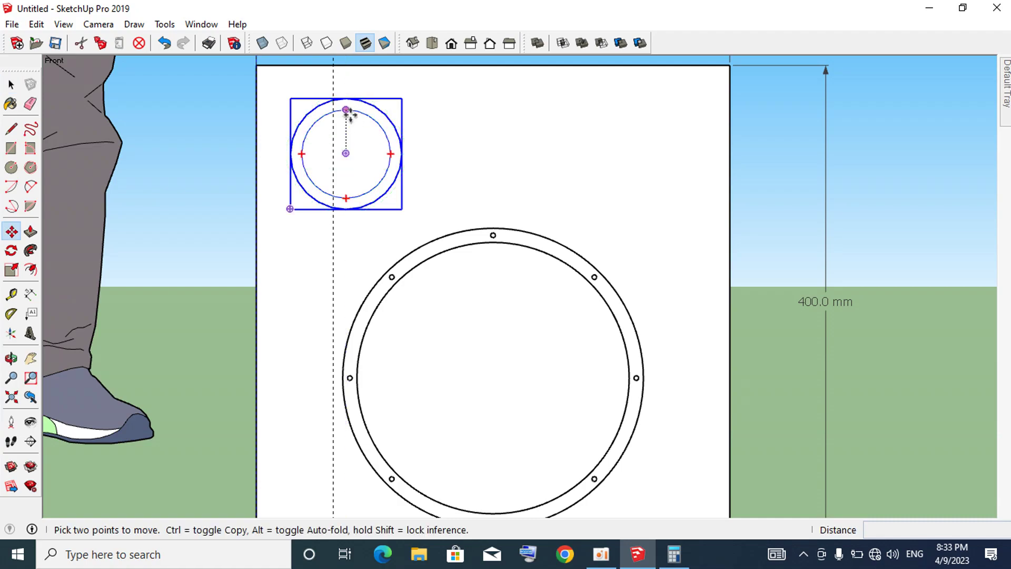
left_click(343, 154)
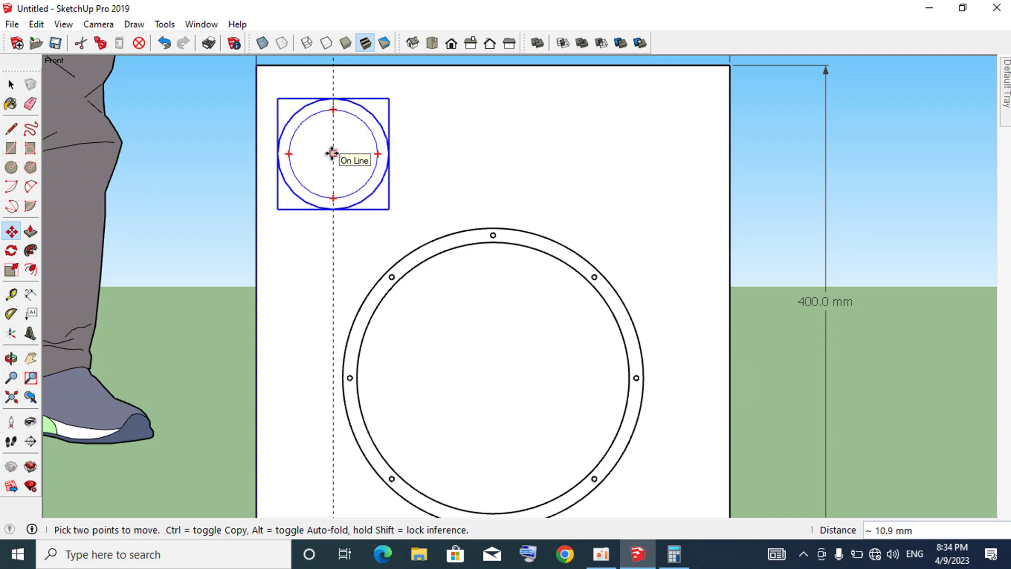
left_click(332, 154)
key("space")
scroll(358, 150, "down", 2)
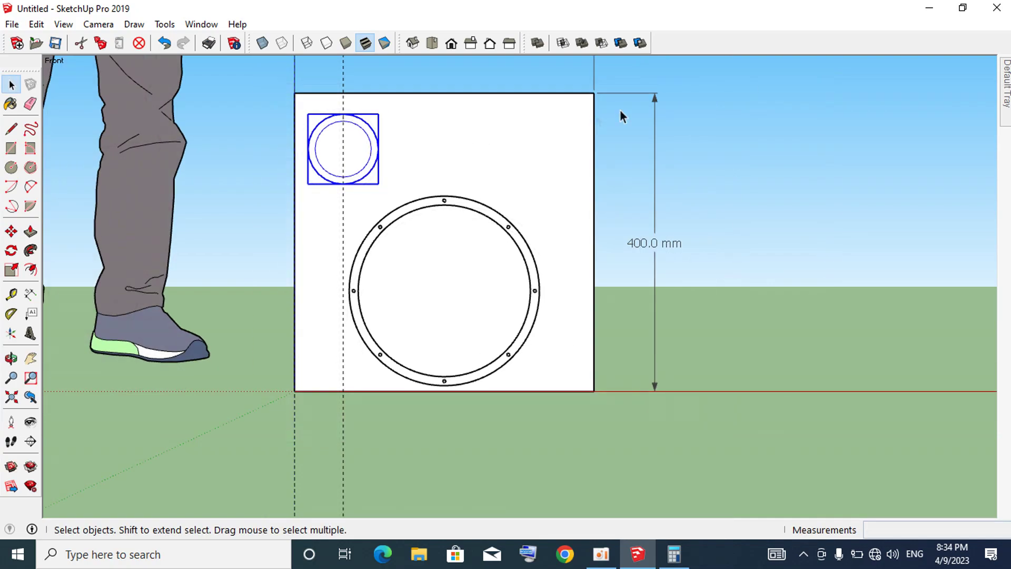
left_click(725, 142)
- Draw a short line from the port ring's outer to inner circle top, and delete the guide
key("l")
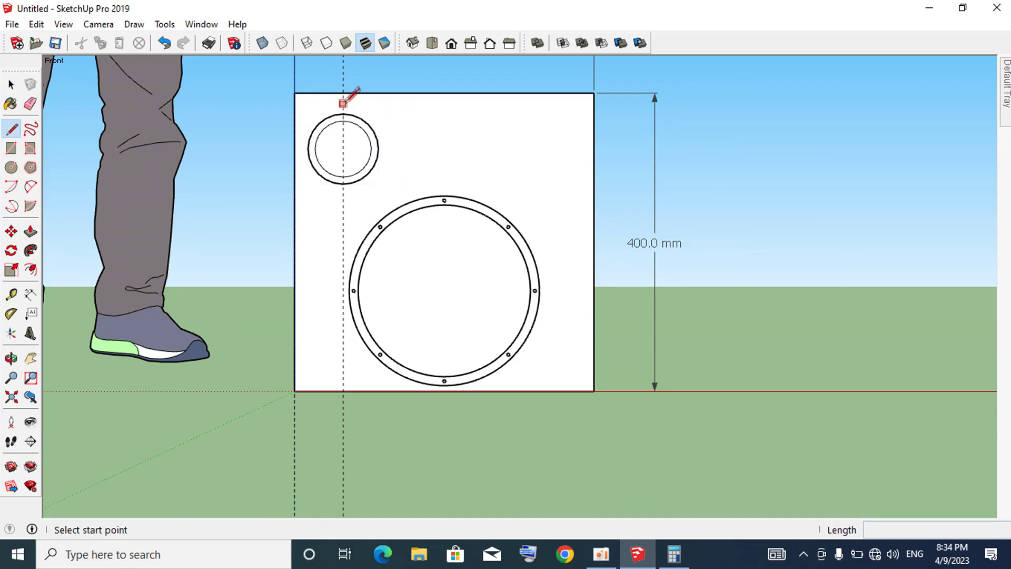
left_click(343, 93)
scroll(349, 105, "up", 2)
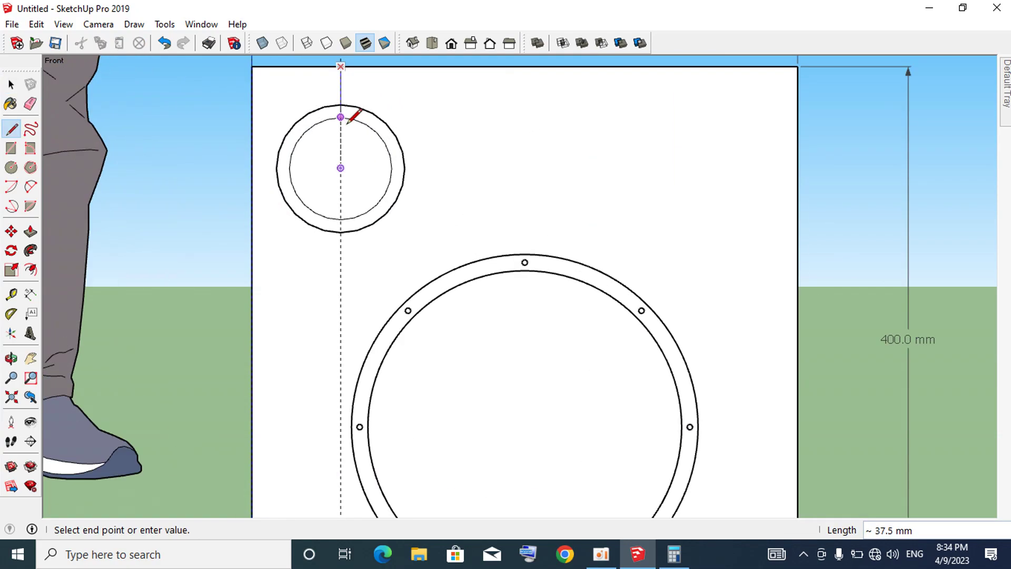
scroll(343, 98, "up", 2)
left_click(338, 115)
key("c")
key("space")
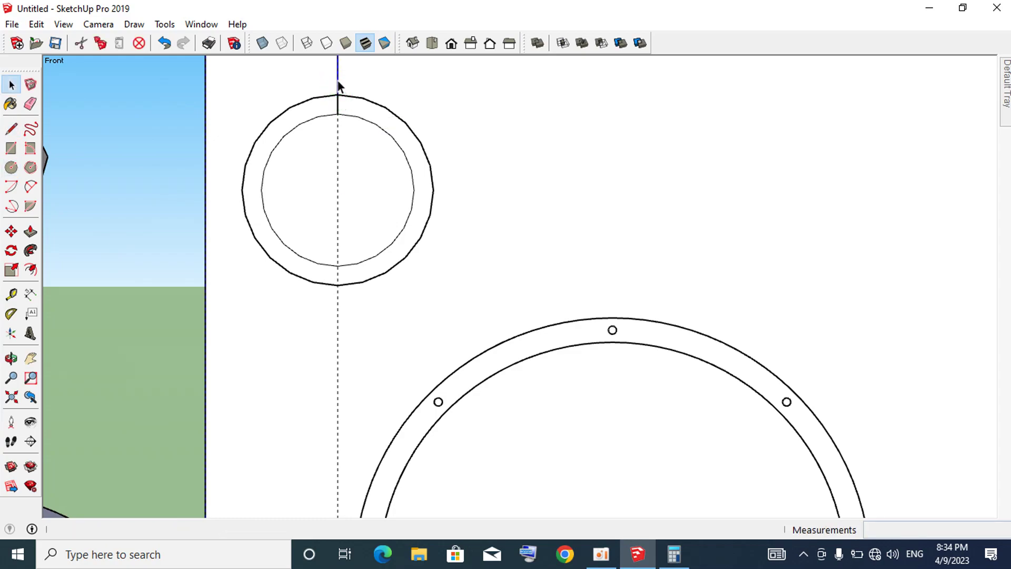
left_click(338, 152)
key("Delete")
scroll(338, 152, "down", 3)
scroll(335, 131, "up", 3)
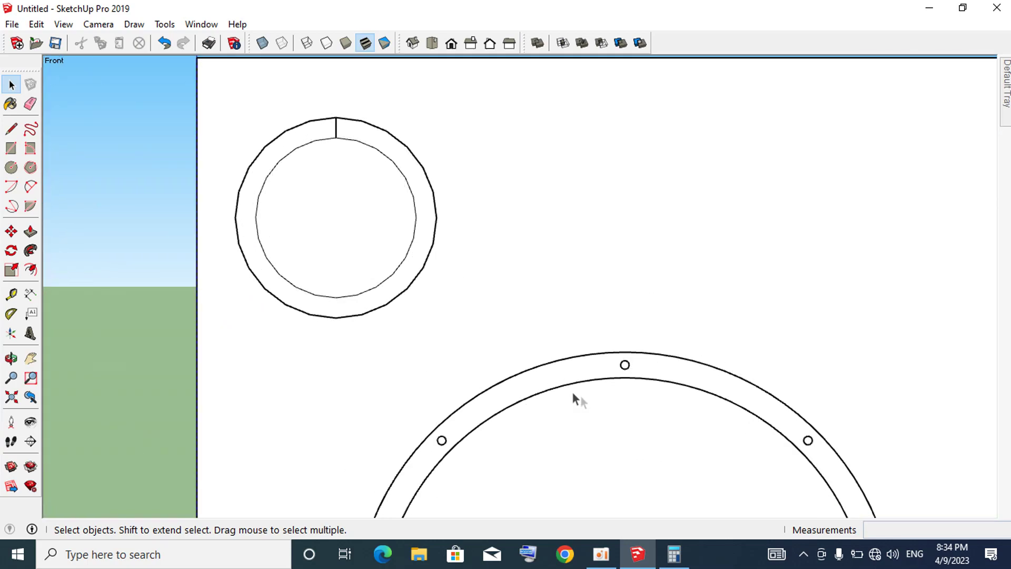
- Copy a bolt hole from the large ring to the short line's midpoint
left_click(625, 367)
scroll(624, 366, "up", 3)
scroll(624, 366, "up", 2)
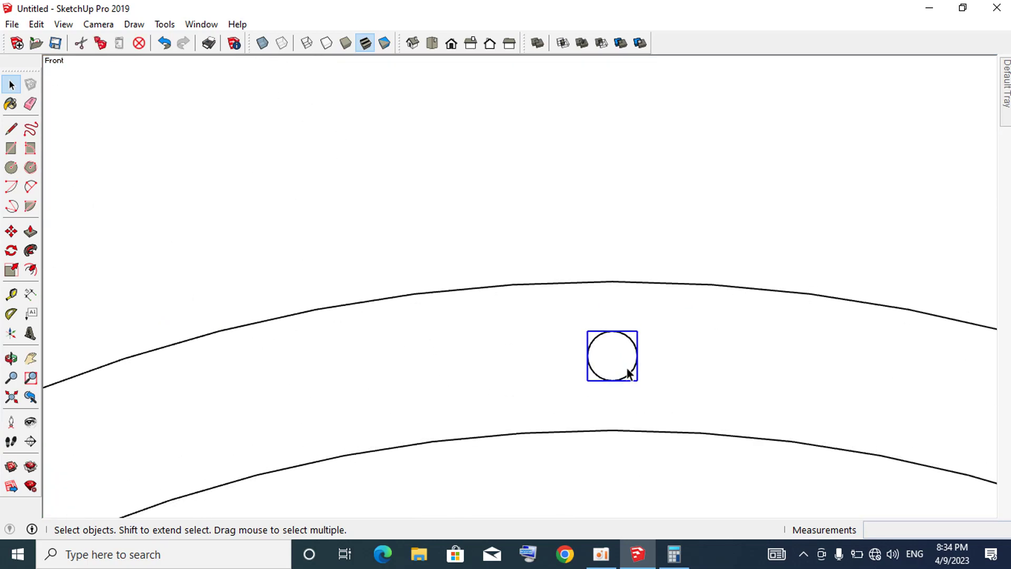
key("m")
mouse_move(612, 356)
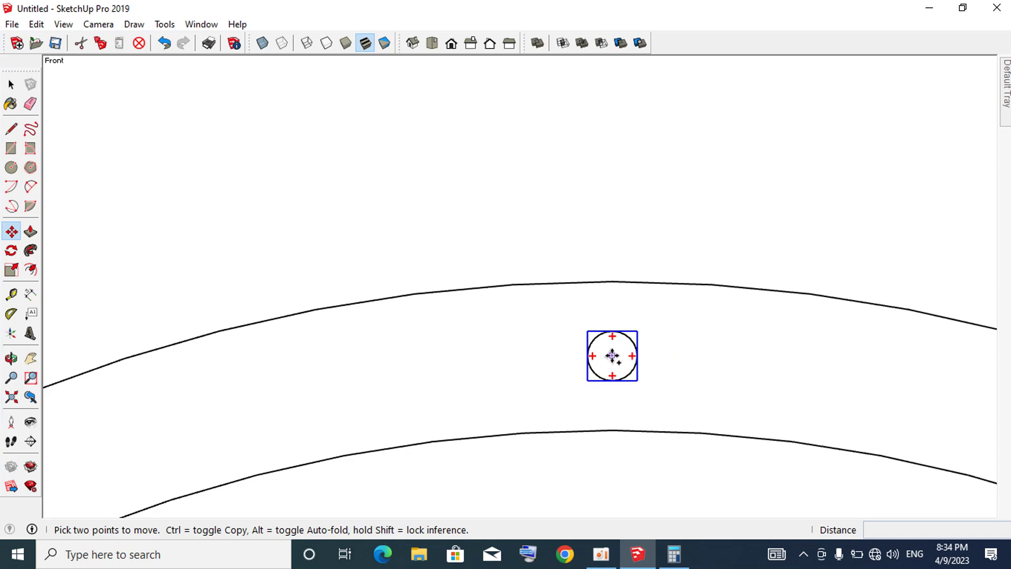
left_click(612, 356)
scroll(564, 199, "down", 3)
scroll(663, 217, "down", 2)
scroll(663, 217, "down", 2)
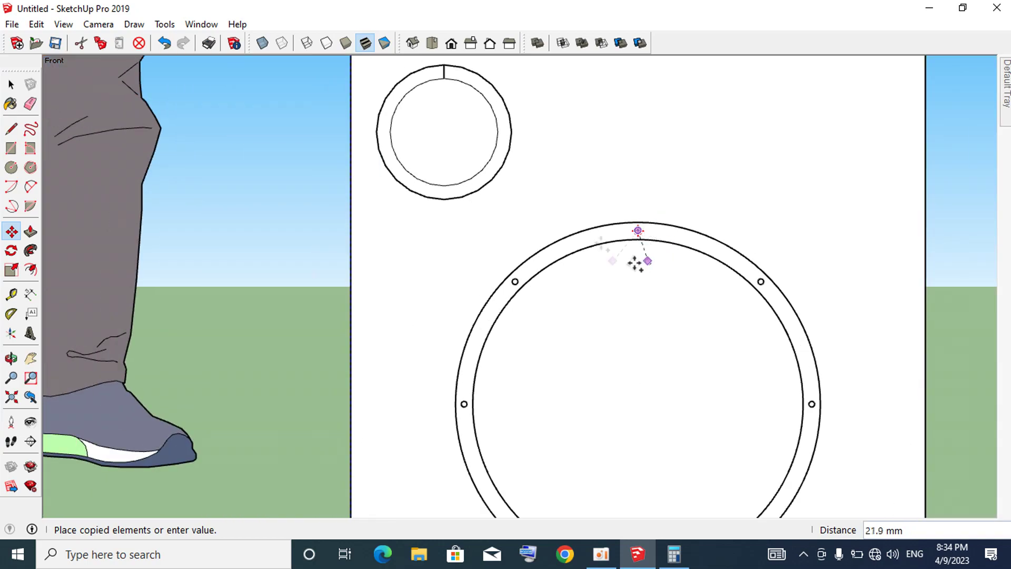
scroll(421, 84, "up", 4)
scroll(445, 133, "down", 2)
scroll(445, 71, "up", 2)
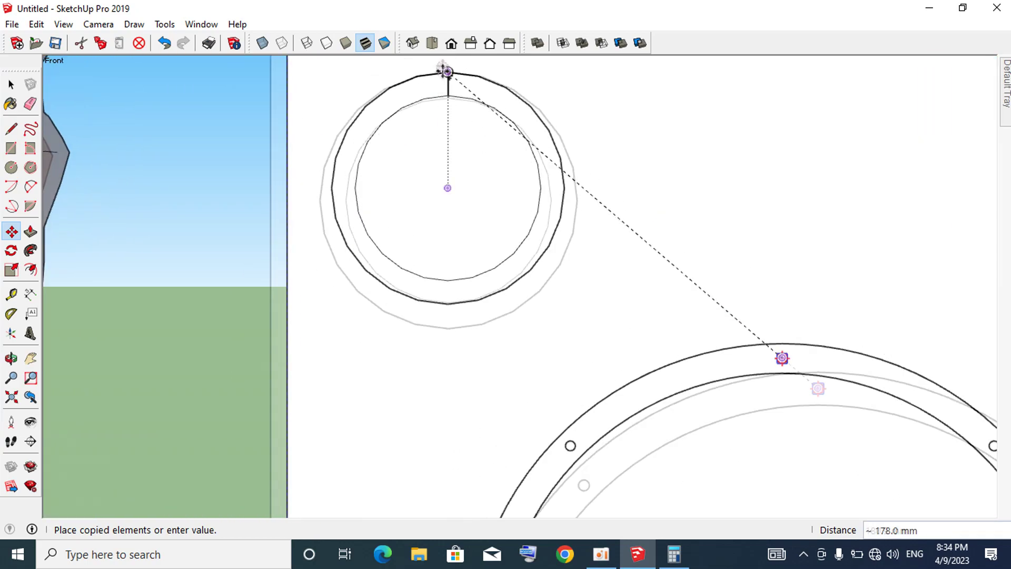
scroll(444, 63, "up", 3)
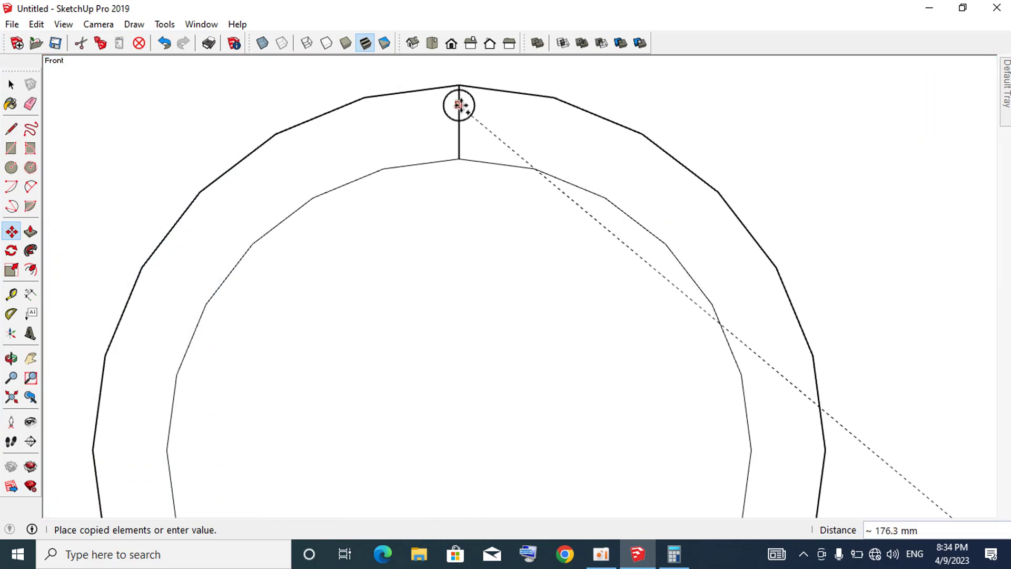
left_click(459, 122)
key("space")
- Select the short line and the new hole, then bring Calculator back up
left_click(459, 132)
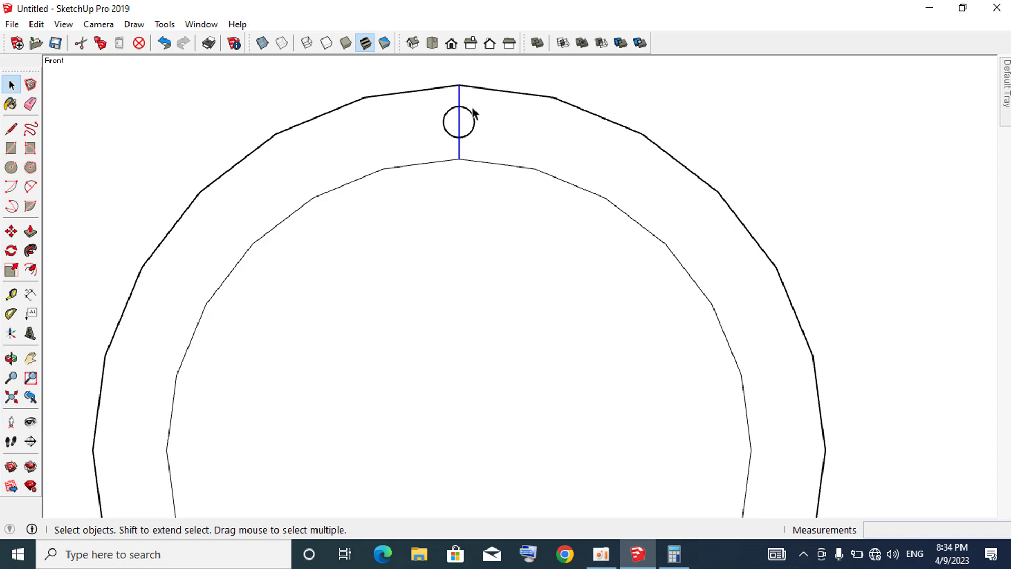
scroll(473, 112, "down", 1)
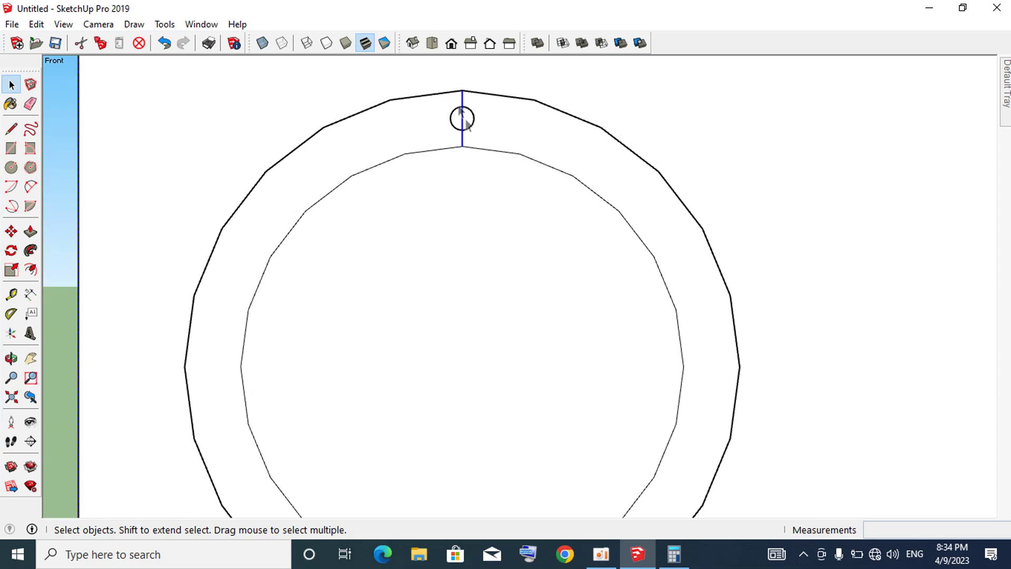
left_click(472, 121)
scroll(473, 127, "down", 2)
scroll(467, 116, "down", 1)
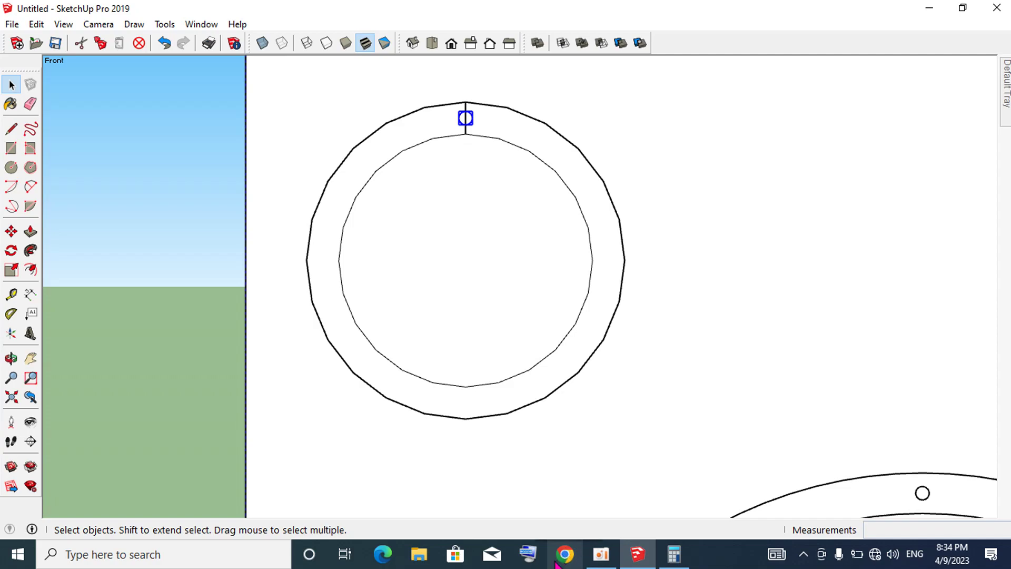
left_click(682, 557)
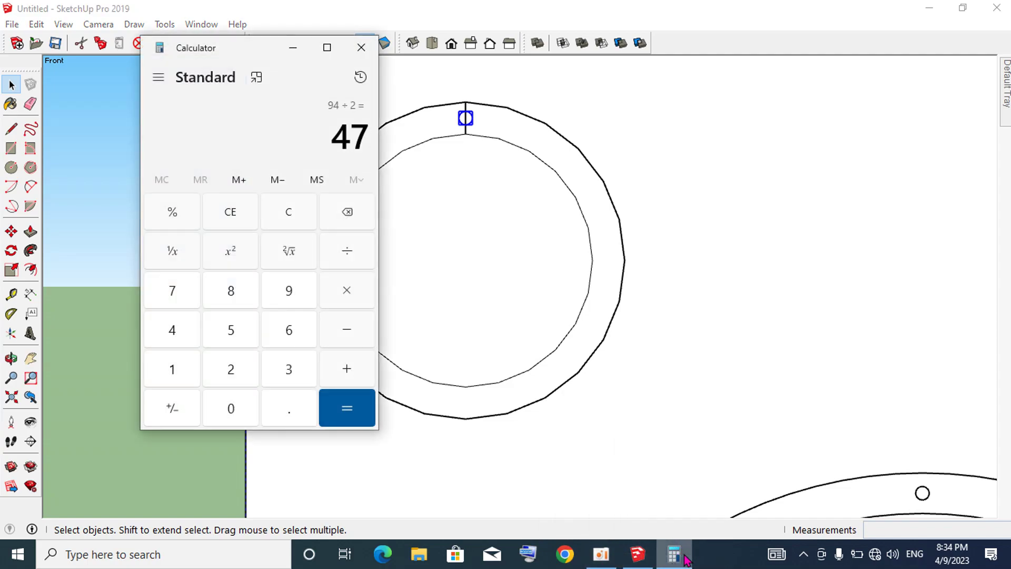
- Clear Calculator, compute 360 ÷ 4 = 90, and close it
left_click(287, 223)
left_click(289, 367)
left_click(291, 323)
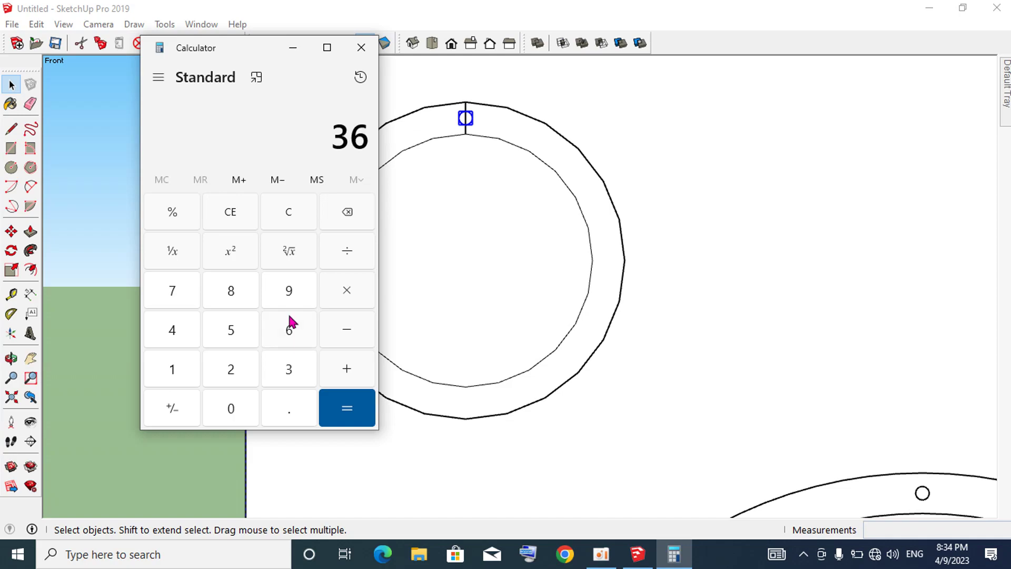
left_click(236, 409)
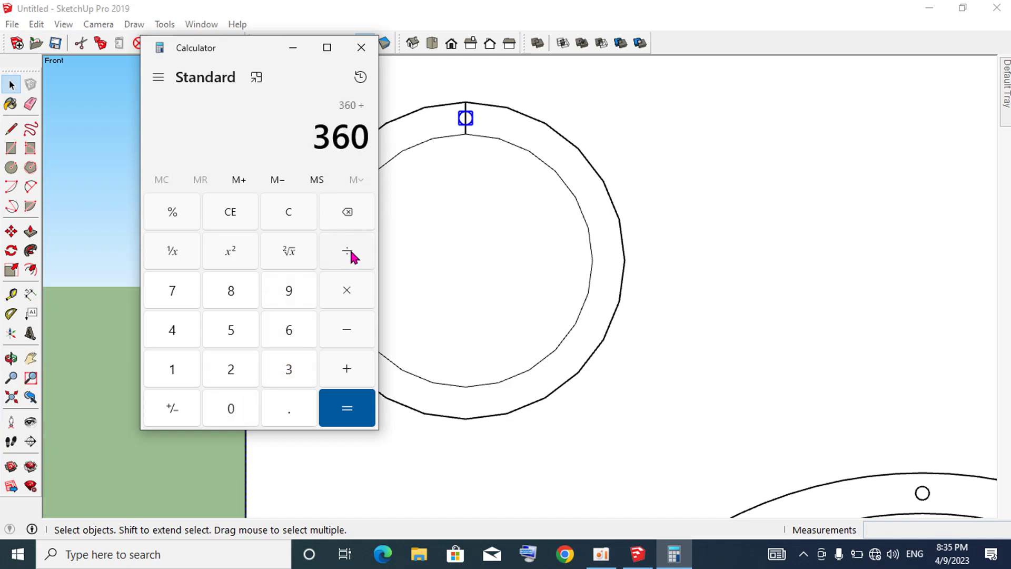
left_click(172, 331)
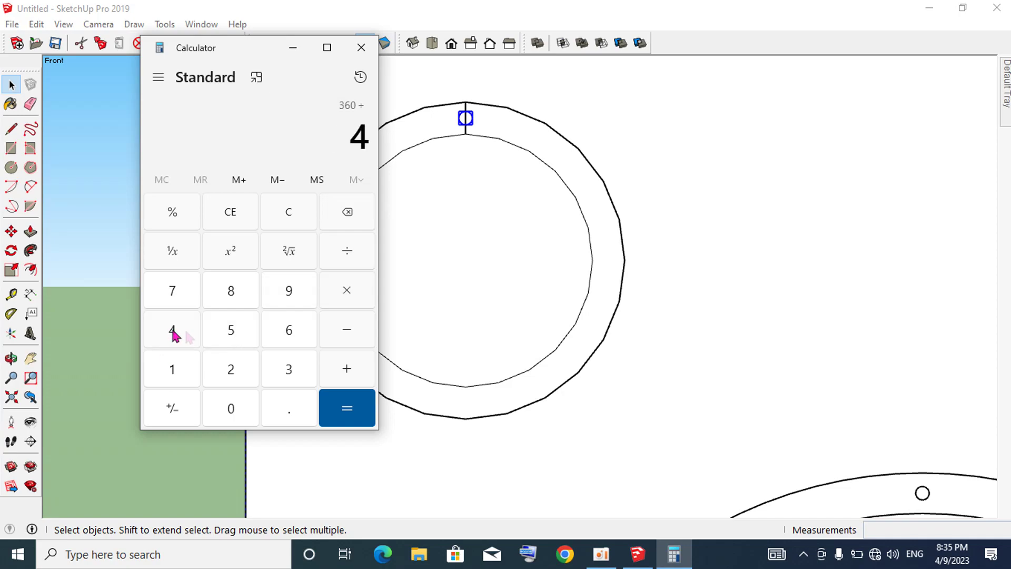
left_click(347, 409)
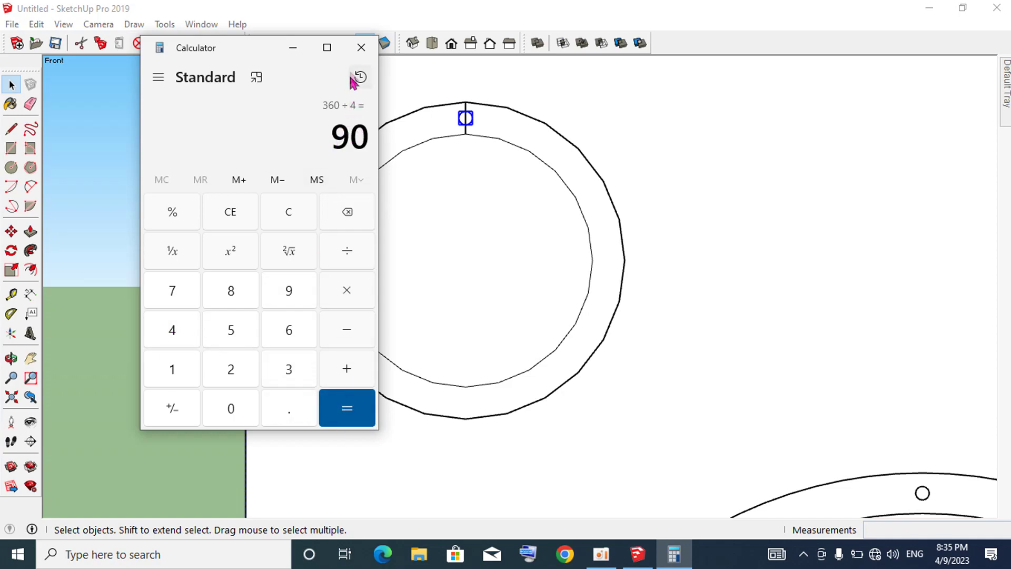
left_click(362, 46)
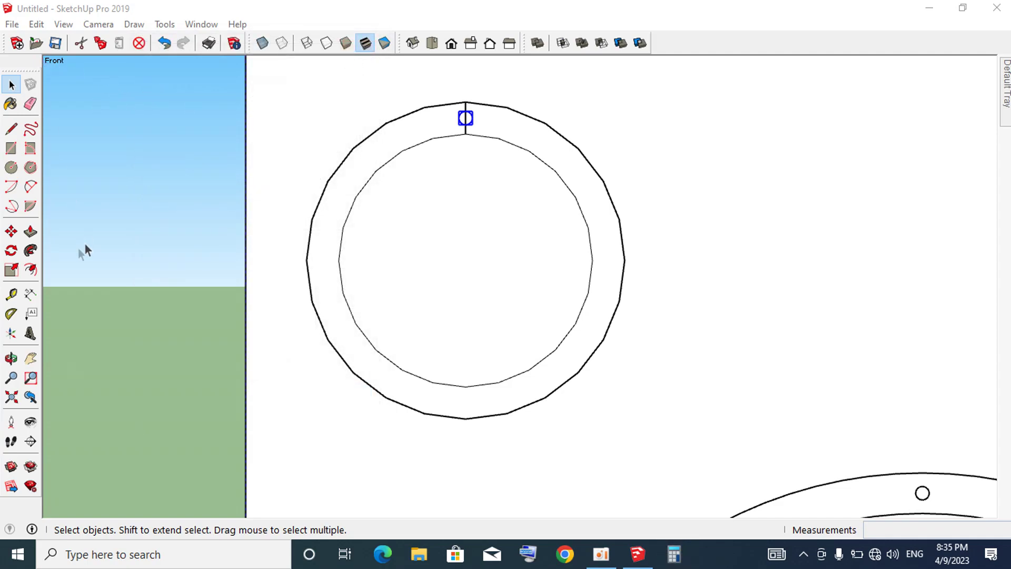
- Rotate-copy the top hole 90° about the port ring centre, x3, giving four holes
left_click(11, 251)
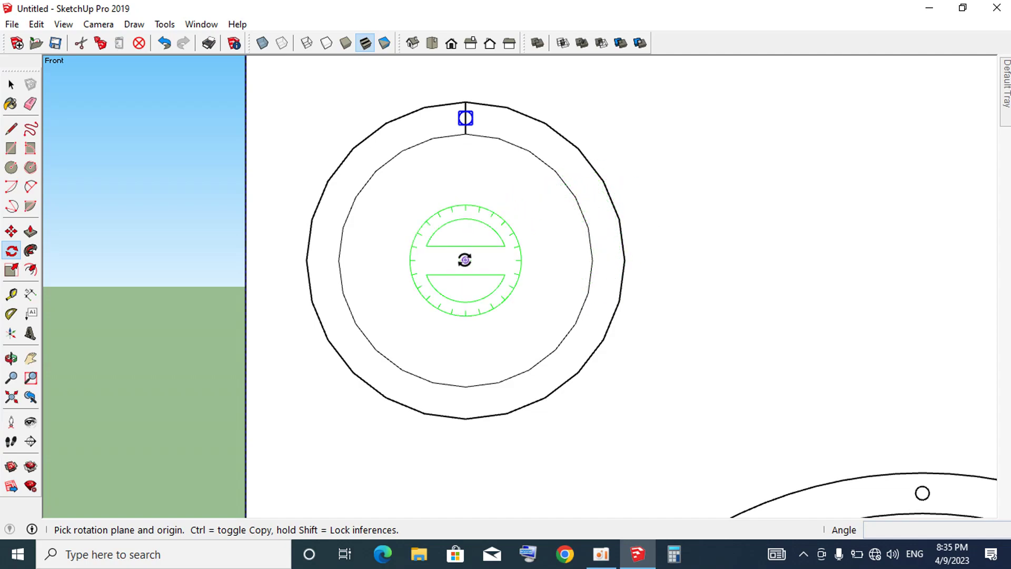
left_click(464, 262)
scroll(468, 149, "up", 2)
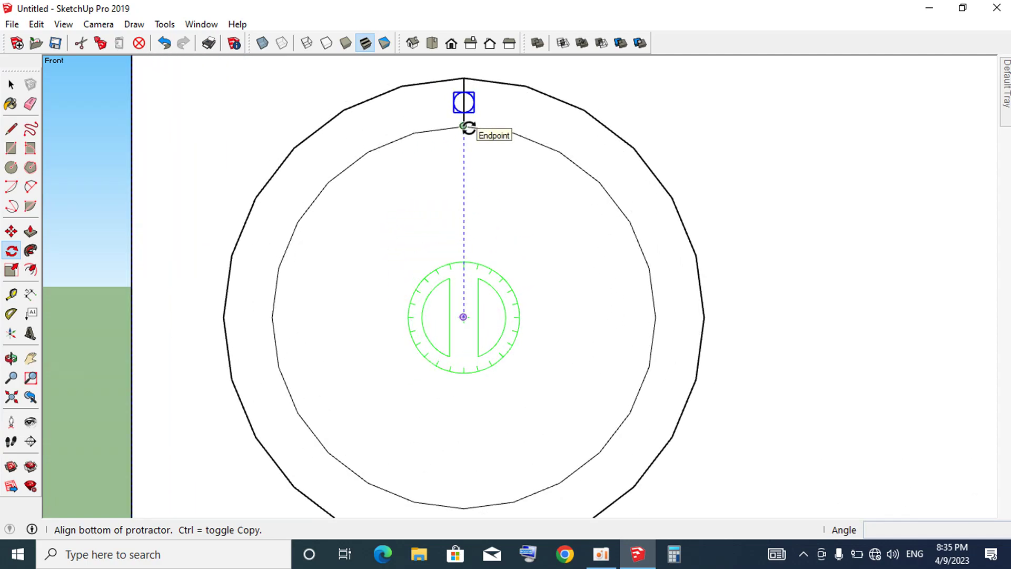
left_click(464, 126)
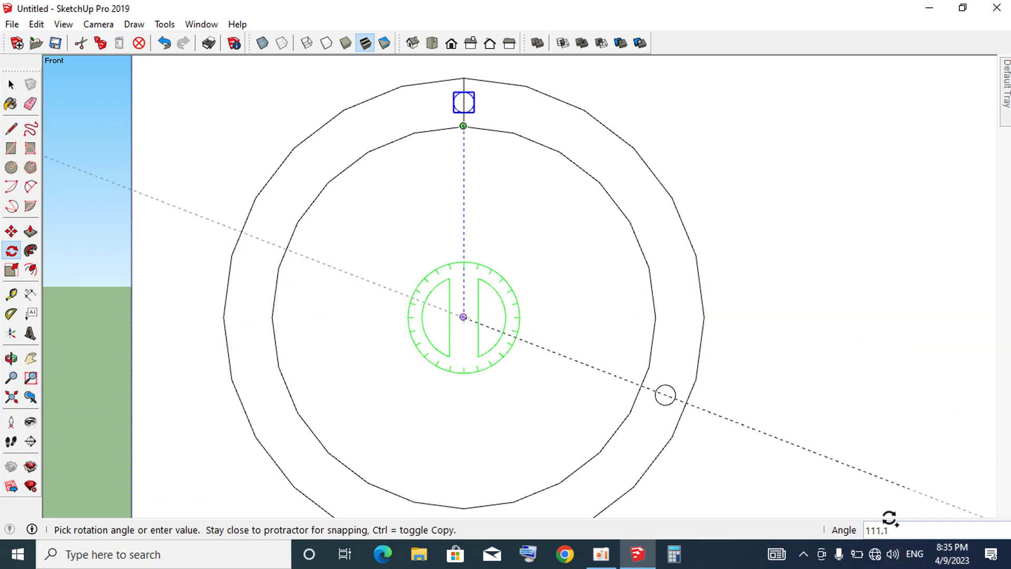
left_click(652, 318)
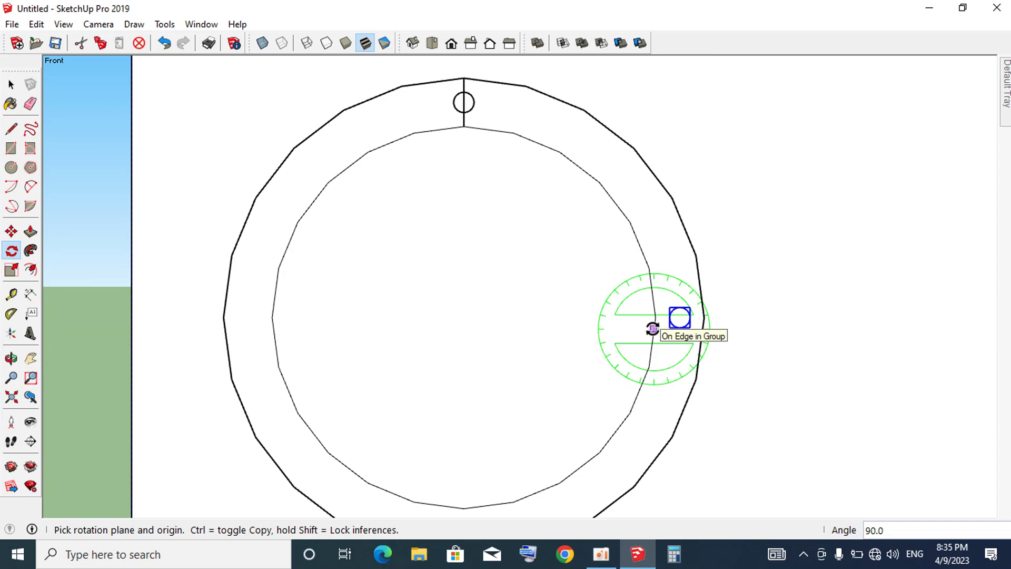
type("x3")
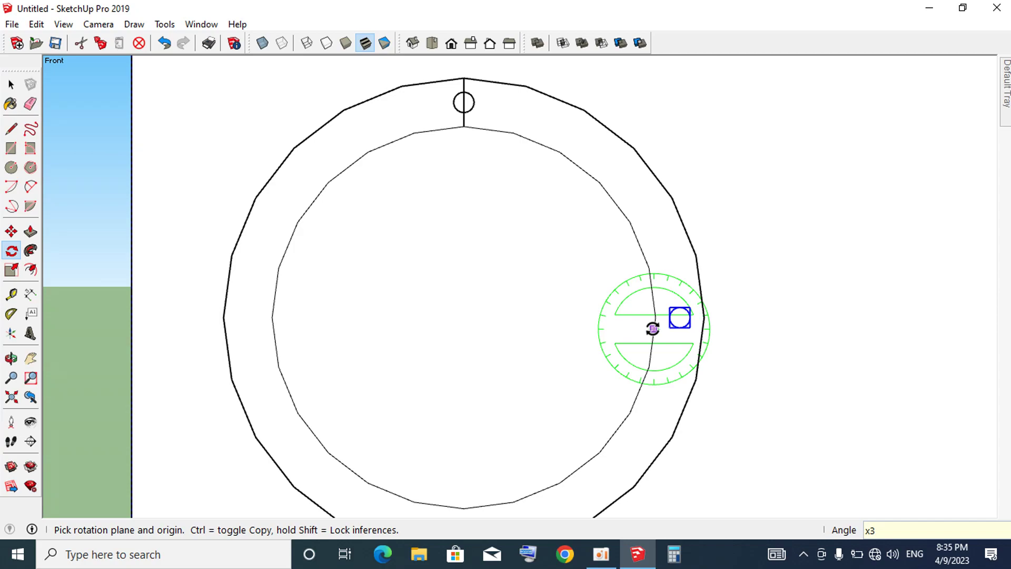
key("Return")
scroll(542, 244, "down", 3)
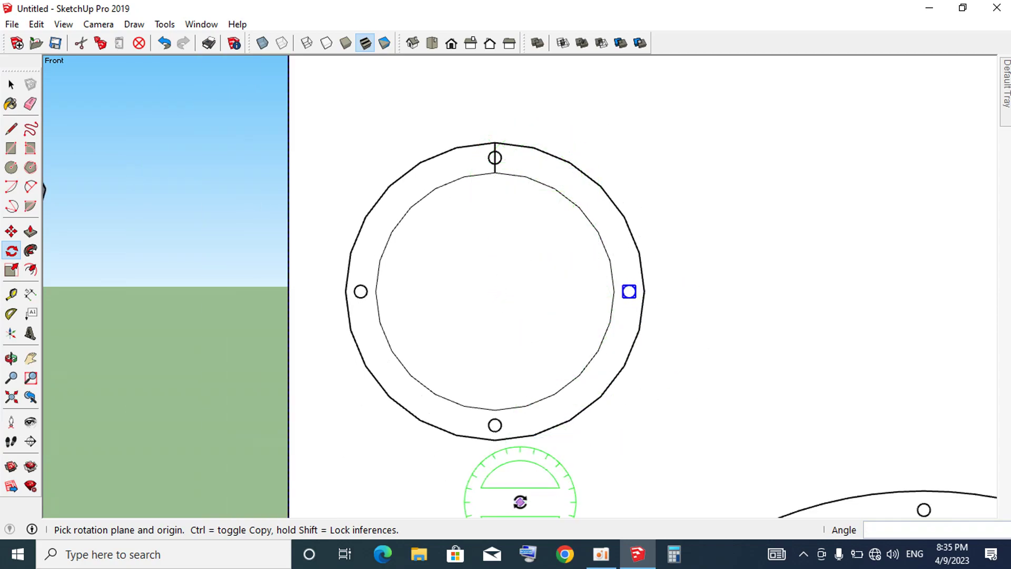
scroll(505, 443, "up", 4)
key("space")
scroll(490, 419, "up", 1)
scroll(487, 416, "up", 1)
scroll(488, 416, "down", 4)
scroll(490, 125, "up", 2)
scroll(490, 127, "up", 1)
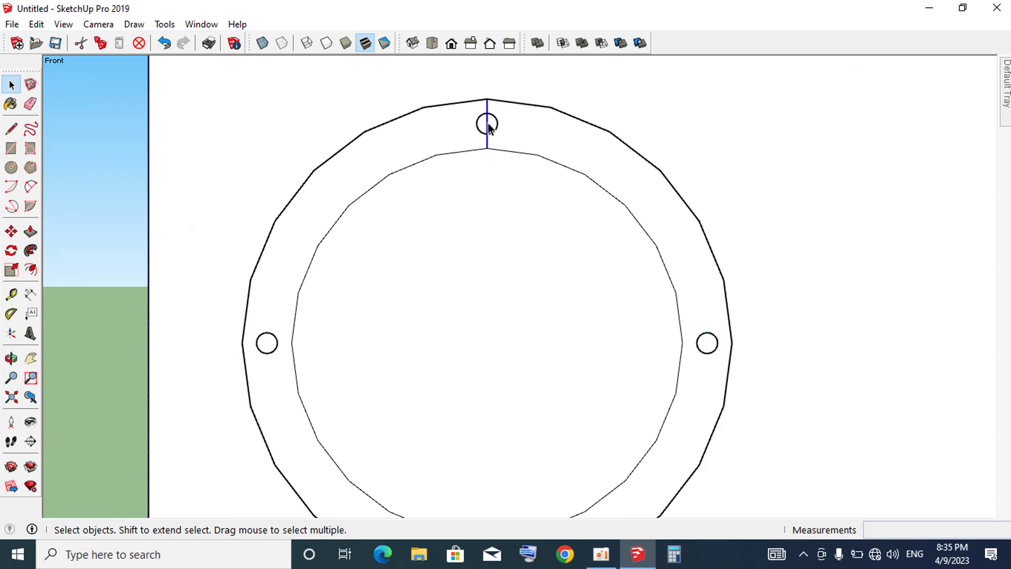
- Select the port ring's left and top bolt holes
scroll(498, 138, "down", 2)
scroll(642, 227, "down", 2)
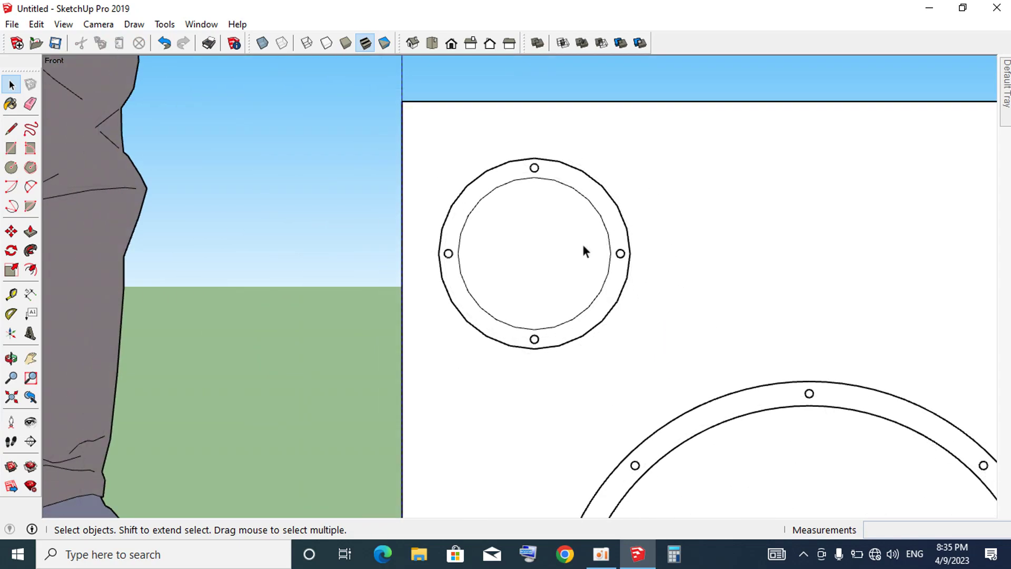
double_click(577, 250)
left_click(263, 244)
left_click(448, 254)
scroll(448, 254, "up", 2)
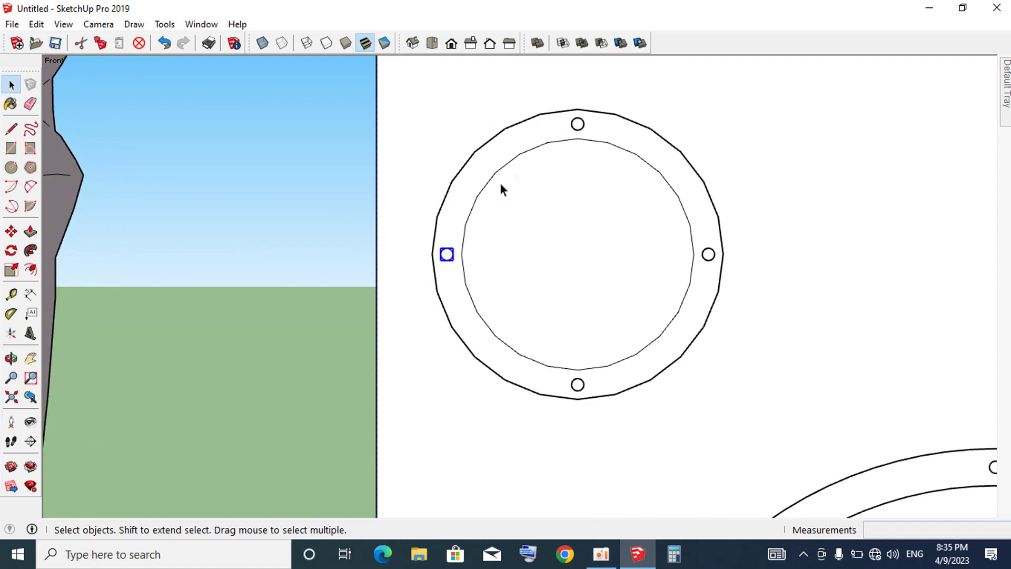
left_click(575, 125, "shift")
- Make the port ring's four bolt holes (left, top, right, bottom) into one group
double_click(652, 374)
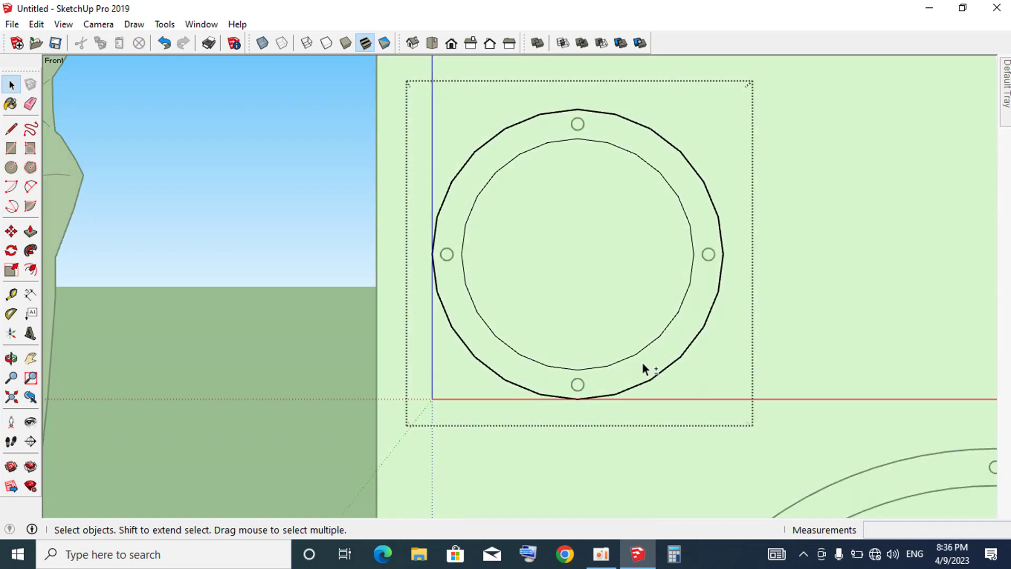
left_click(238, 293)
left_click(446, 256)
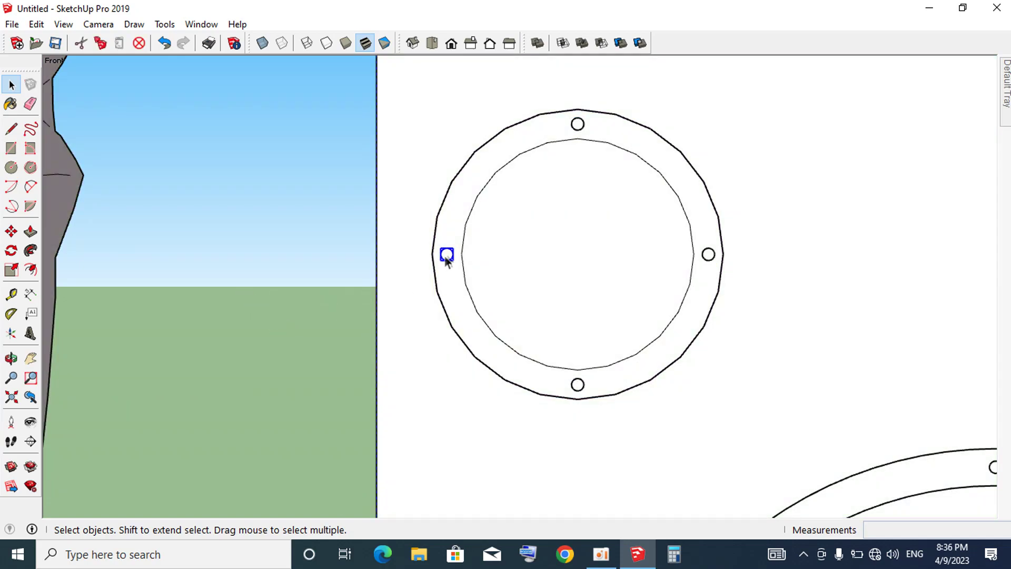
left_click(578, 125, "shift")
left_click(708, 256, "shift")
right_click(577, 393)
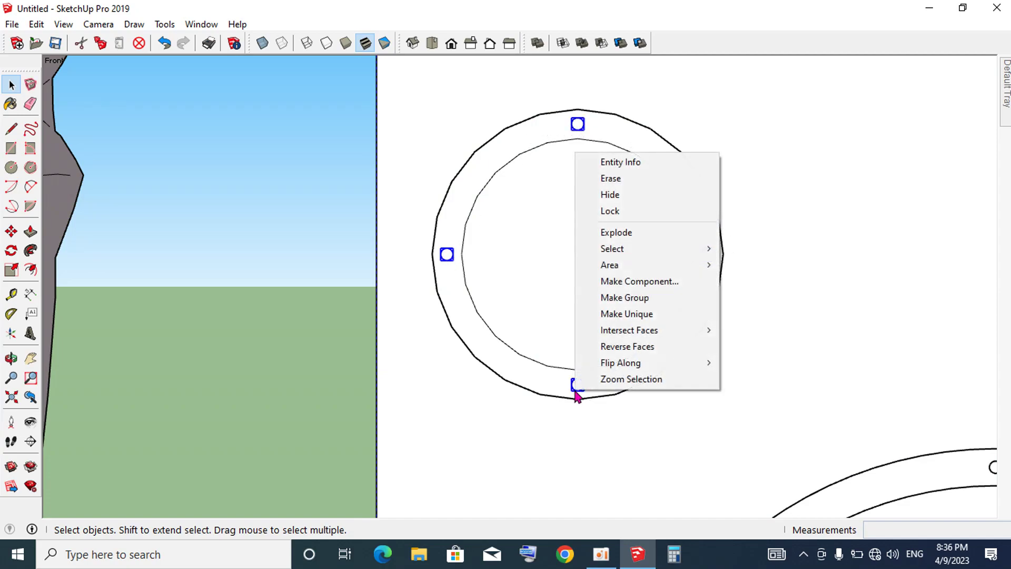
left_click(605, 298)
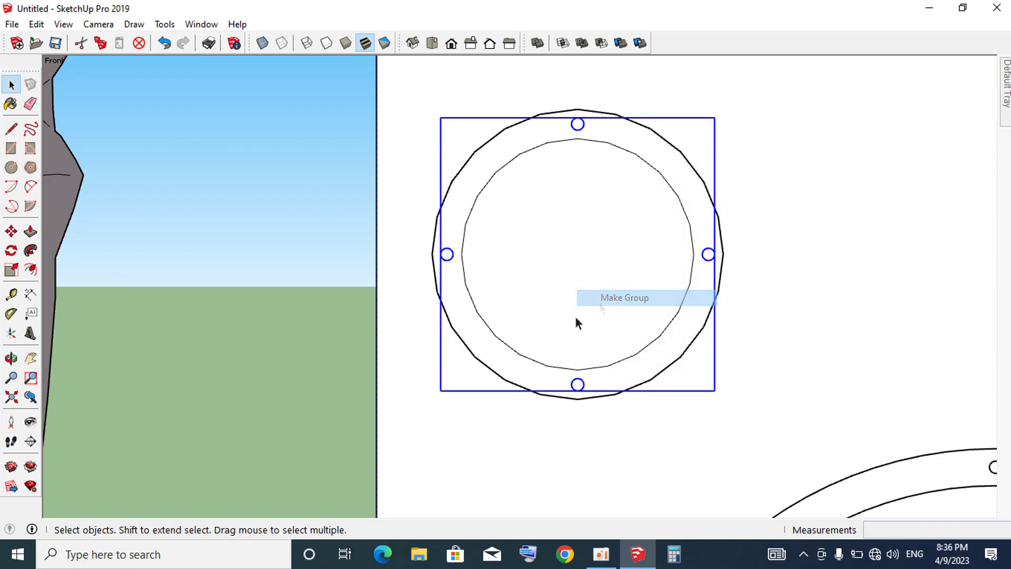
- Group the small port ring together with its hole group
left_click(504, 362)
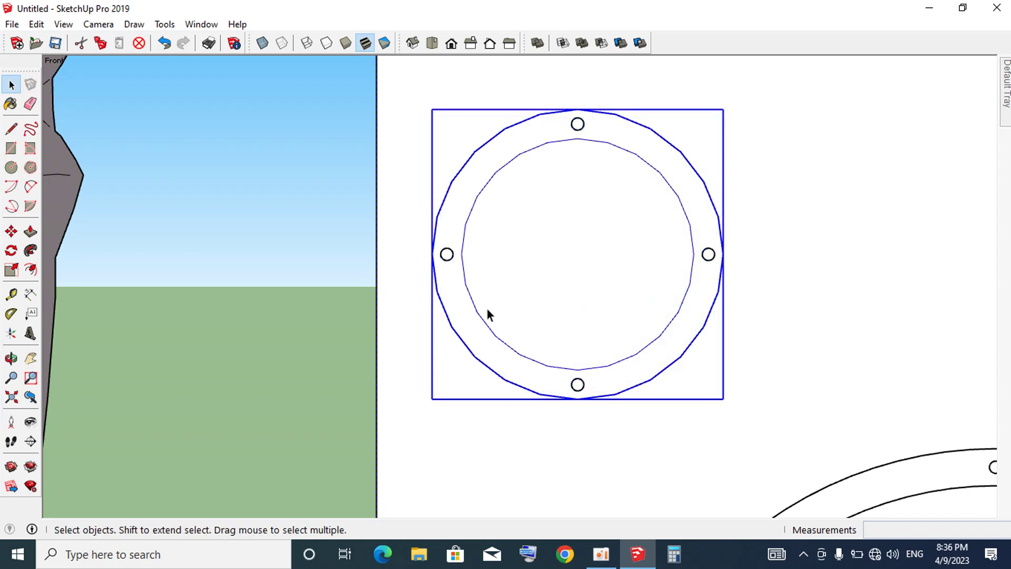
left_click(448, 254, "shift")
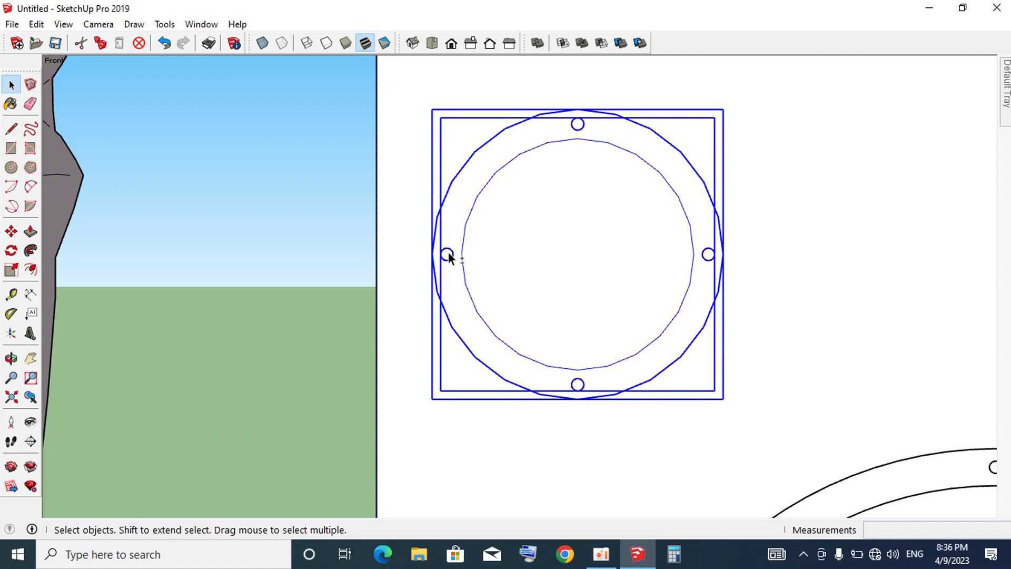
right_click(448, 253)
left_click(501, 397)
- Move the combined port ring group to the panel's upper-left corner
key("m")
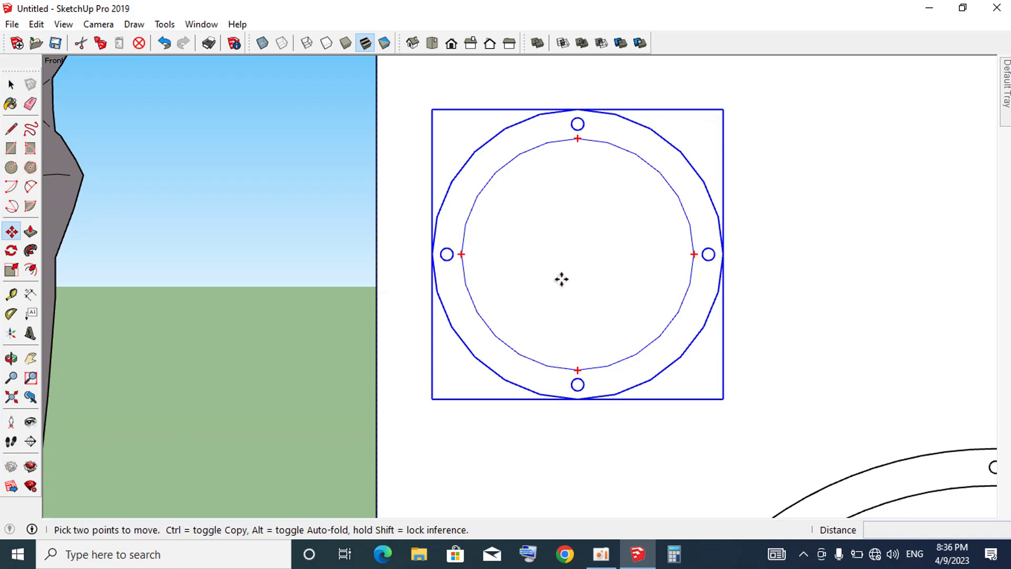
left_click(560, 278)
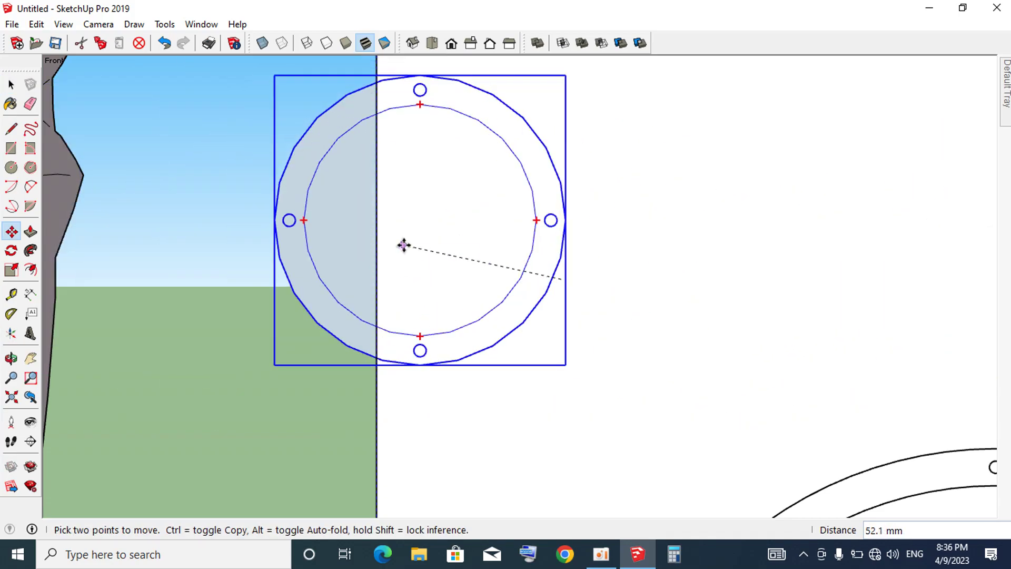
left_click(413, 244)
key("space")
scroll(376, 204, "down", 5)
scroll(375, 203, "down", 2)
scroll(597, 320, "up", 3)
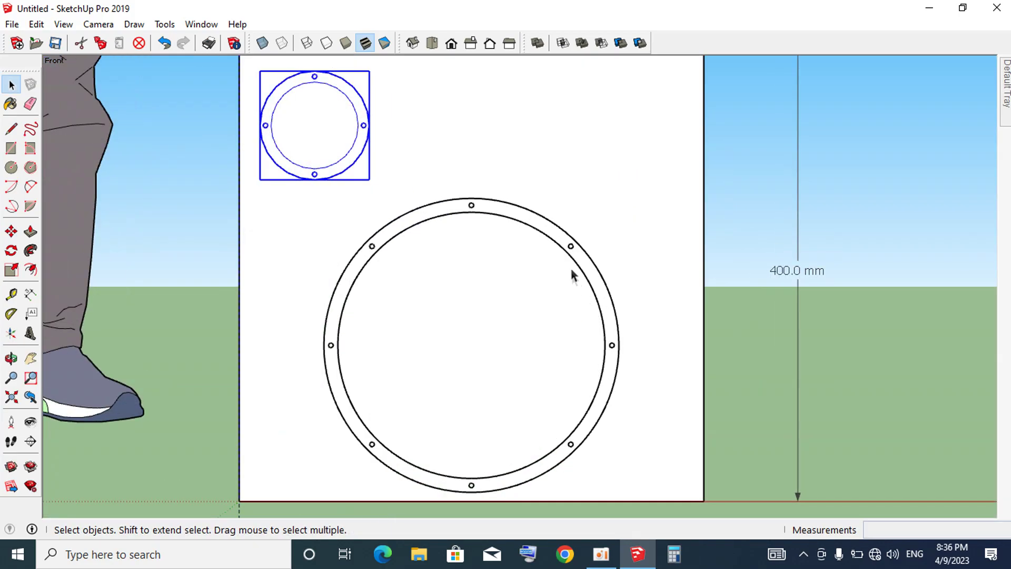
- Start selecting the large ring's bolt holes, including the left one
left_click(574, 253)
left_click(593, 277)
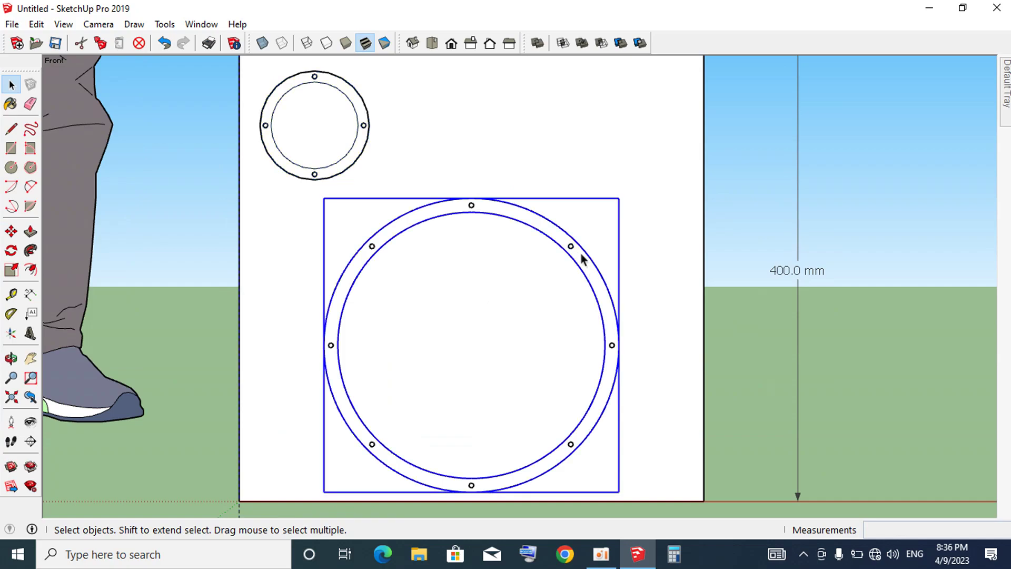
left_click(571, 252)
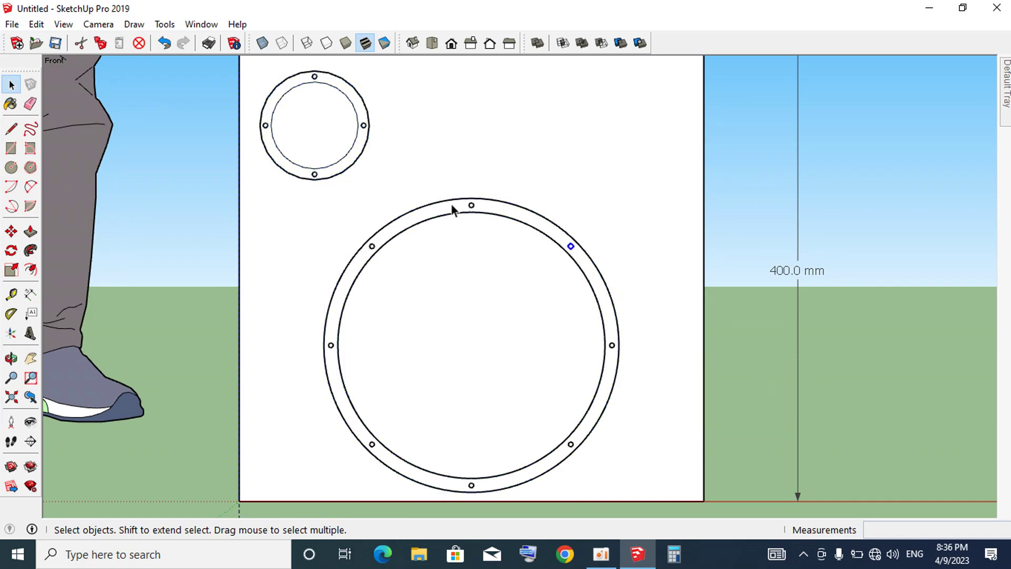
scroll(454, 205, "up", 1)
left_click(477, 206, "ctrl")
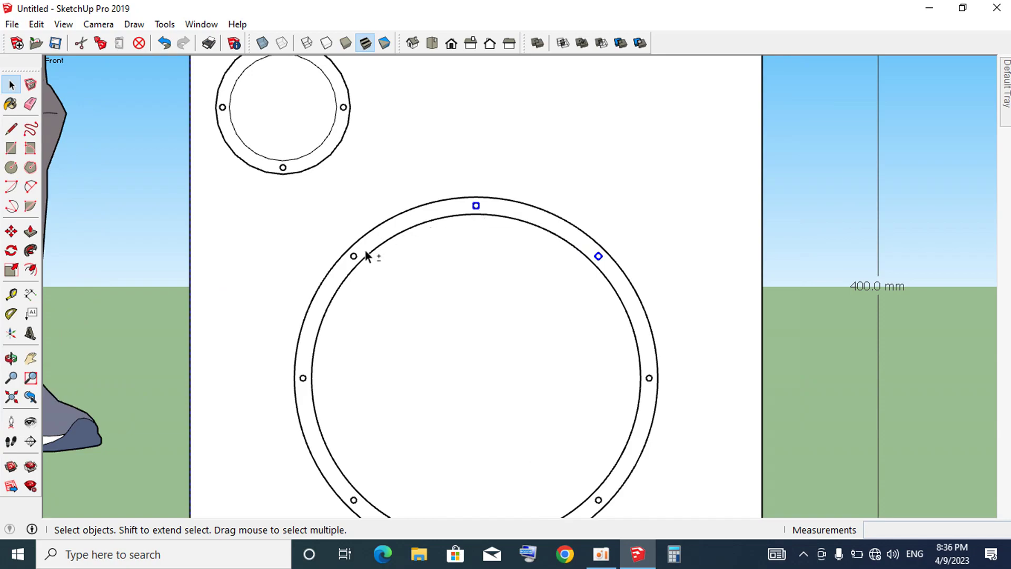
left_click(303, 378, "ctrl")
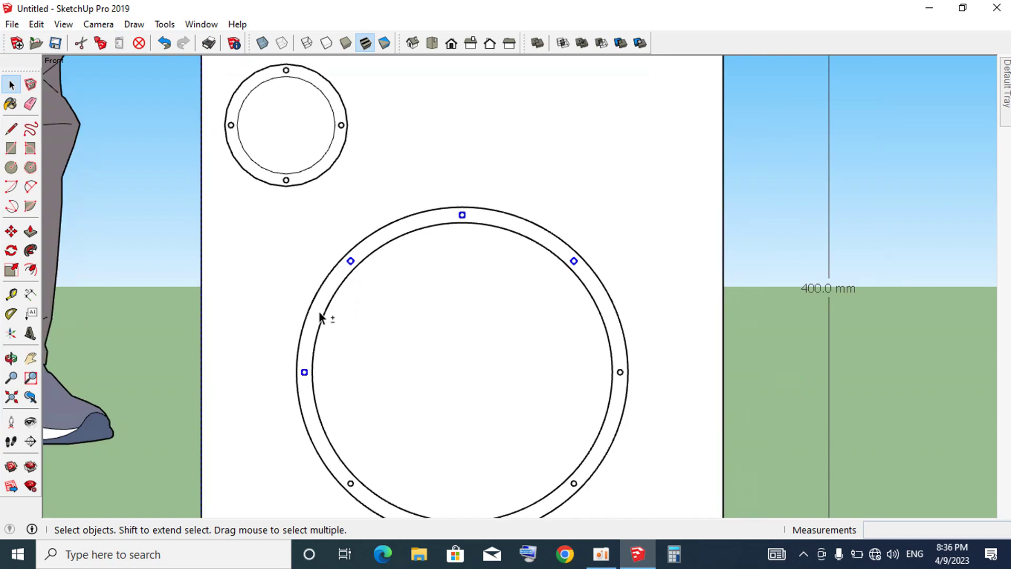
- Finish selecting the large ring's eight bolt holes and make them one group
scroll(319, 316, "down", 2)
scroll(343, 438, "up", 2)
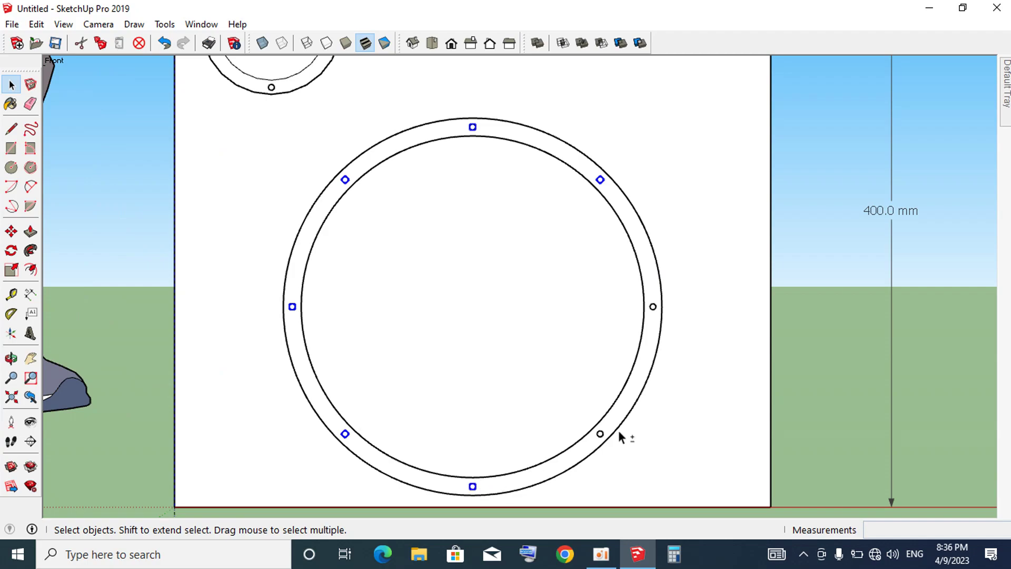
left_click(600, 435, "ctrl")
scroll(653, 311, "up", 1)
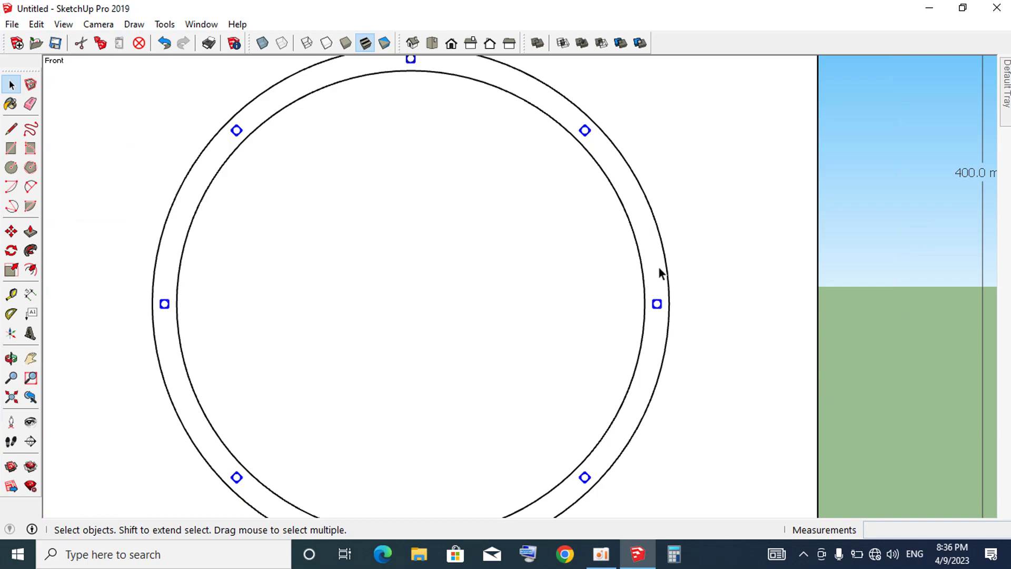
right_click(658, 304)
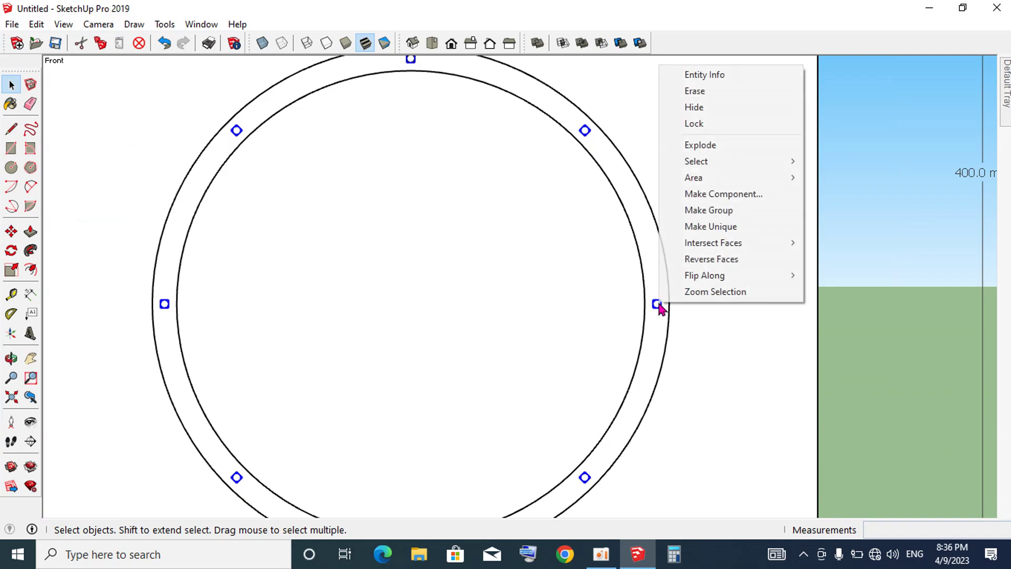
left_click(712, 210)
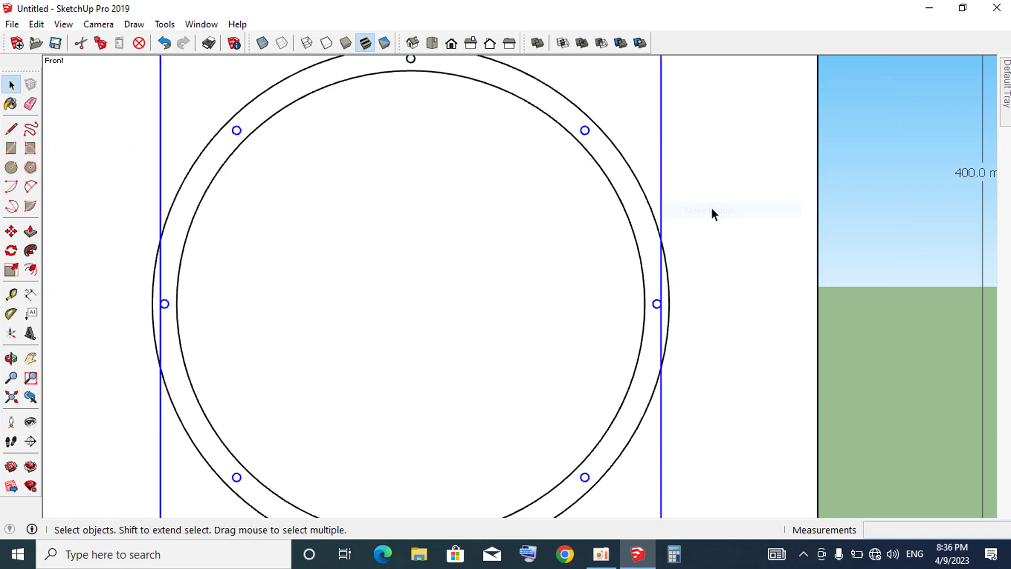
- Combine the large ring and its bolt-hole group into a single group
left_click(632, 200)
right_click(631, 200)
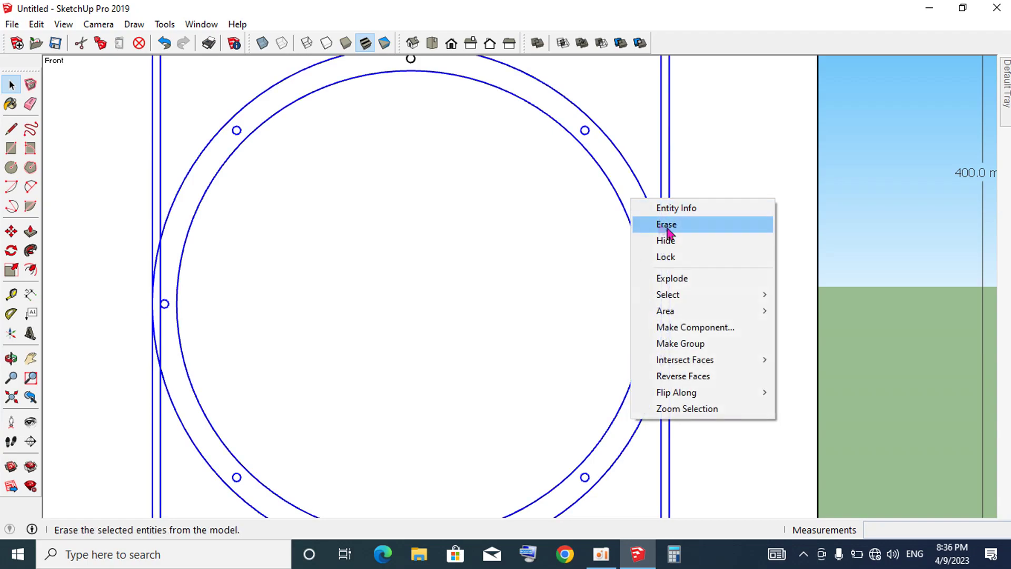
left_click(688, 348)
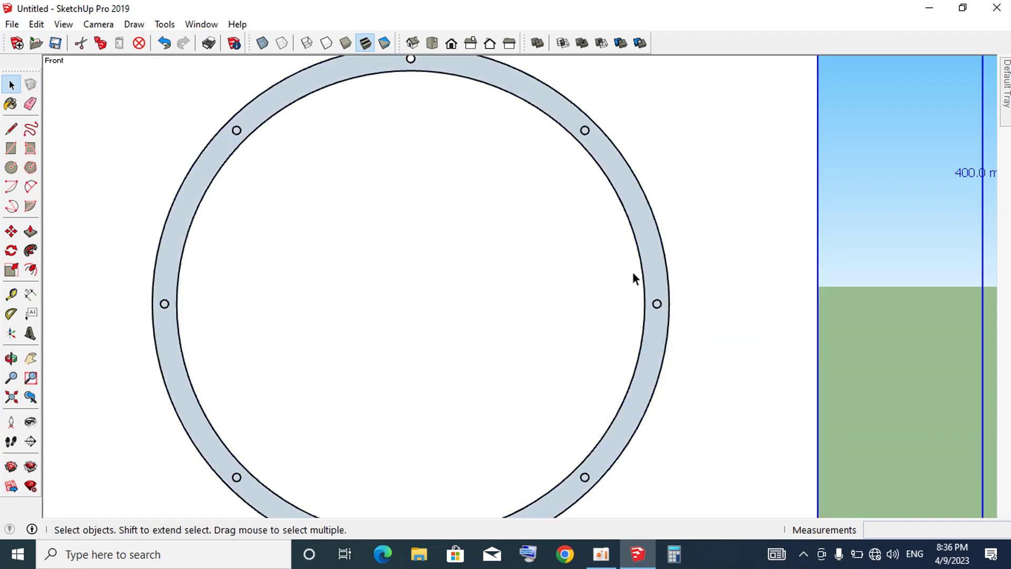
scroll(638, 268, "down", 2)
scroll(656, 254, "down", 2)
left_click(903, 205)
left_click(645, 246)
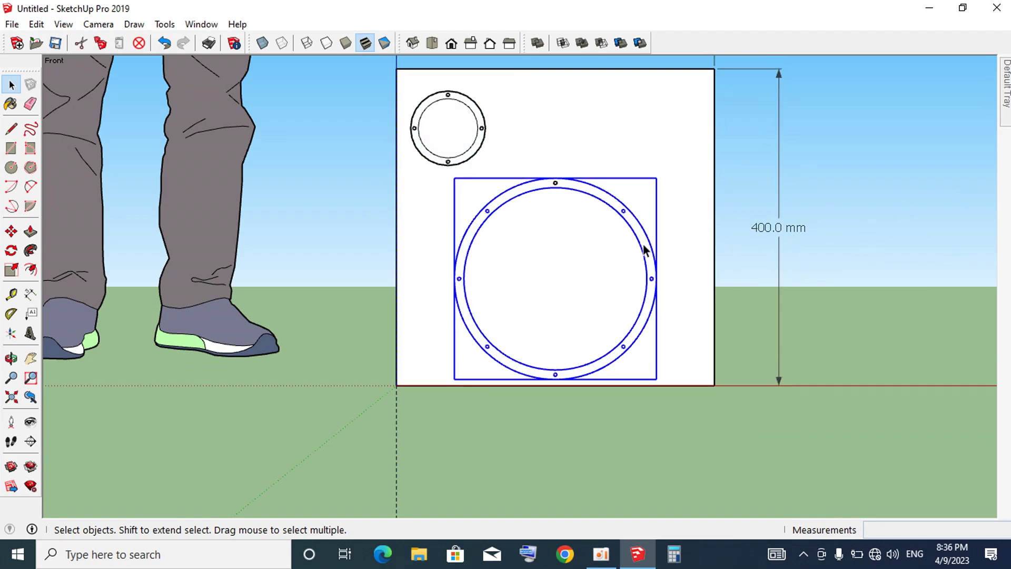
left_click(482, 134)
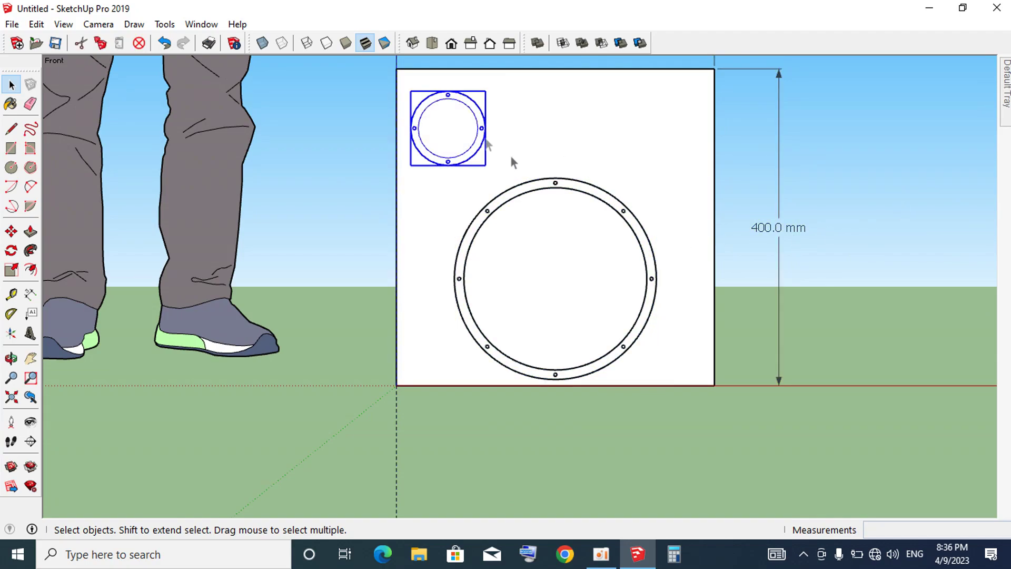
left_click(583, 191)
key("m")
left_click(638, 240)
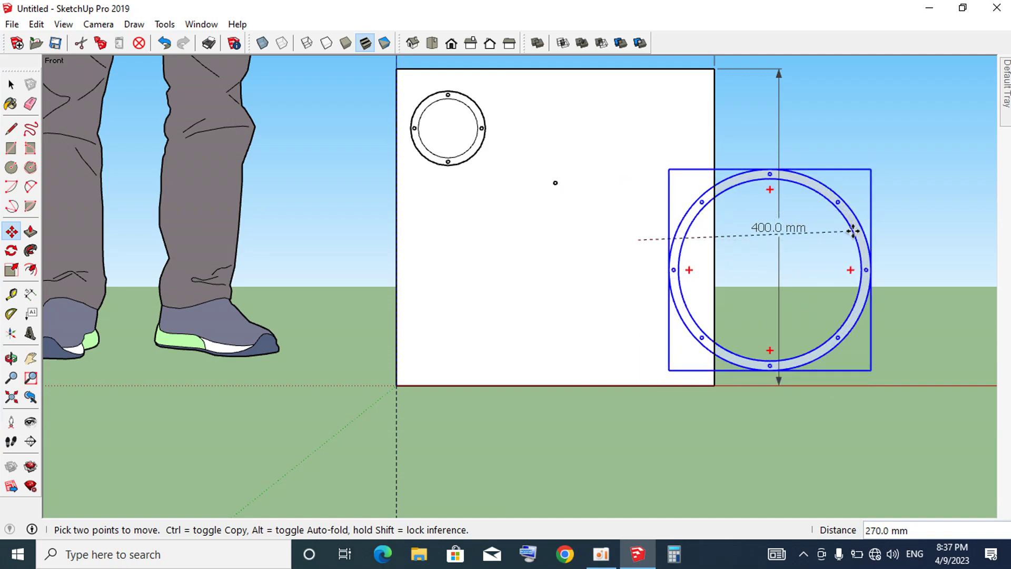
type("500")
key("Return")
key("space")
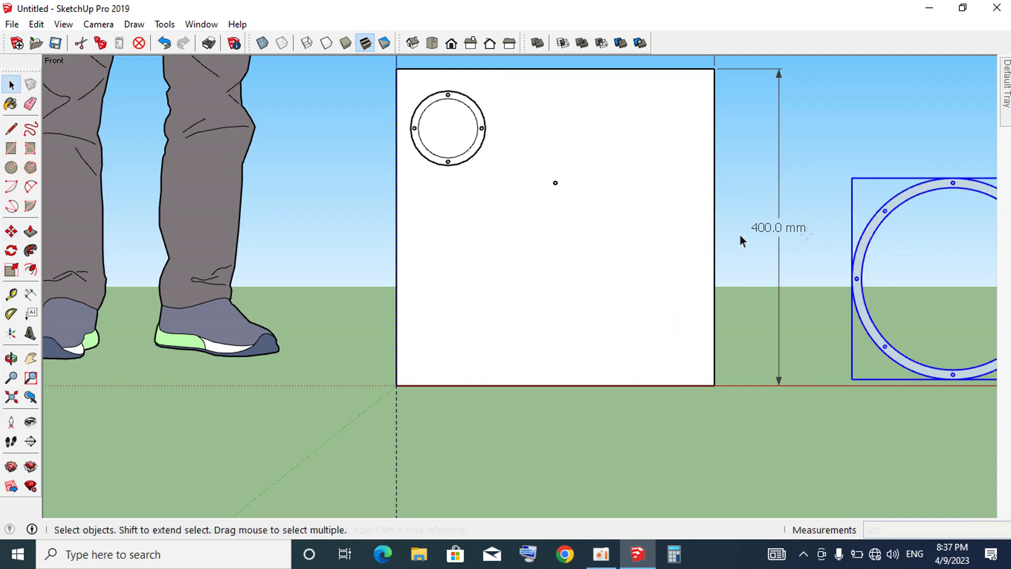
key("Escape")
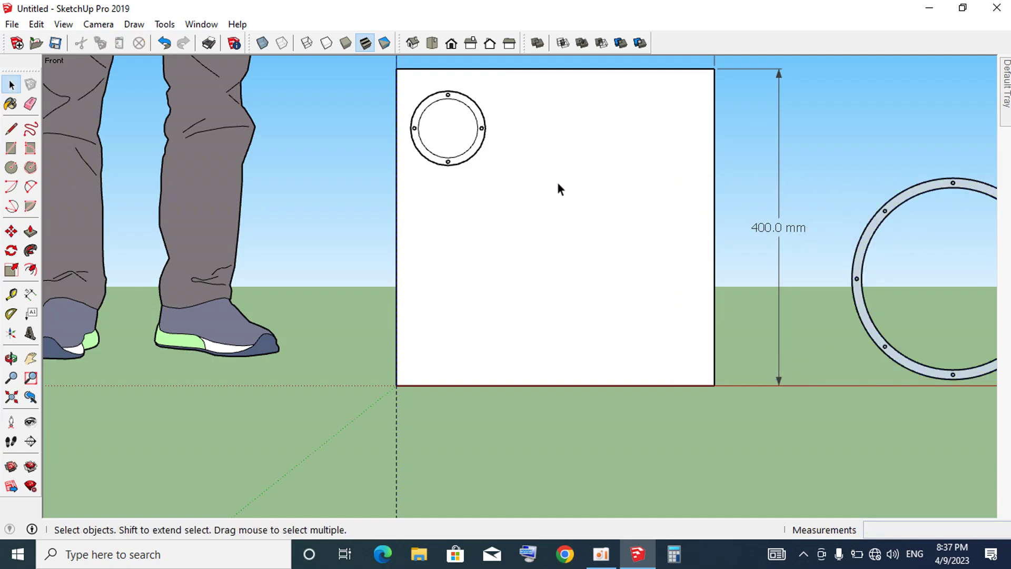
scroll(557, 182, "down", 3)
left_click(832, 221)
scroll(843, 245, "up", 2)
key("m")
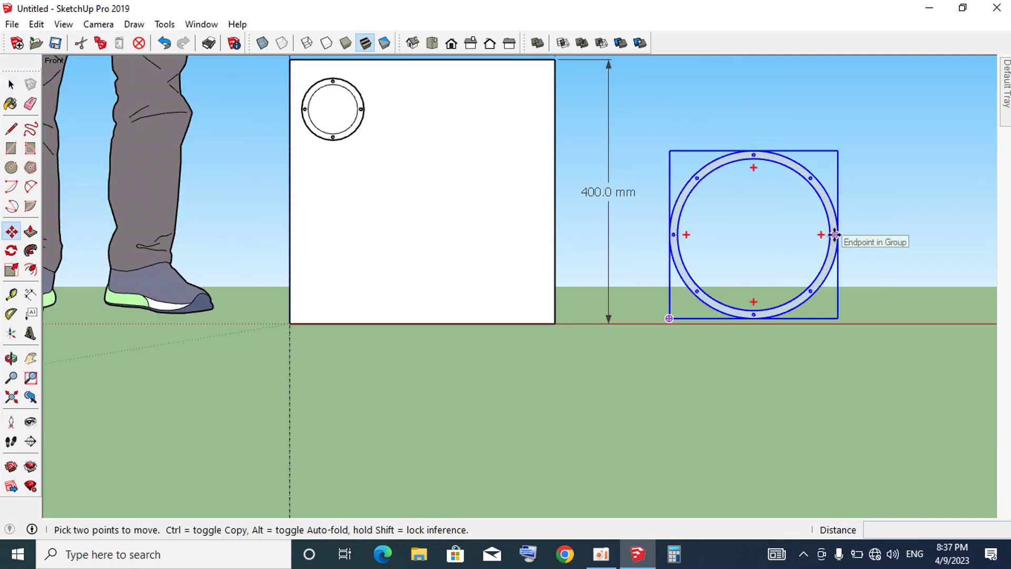
left_click(834, 234)
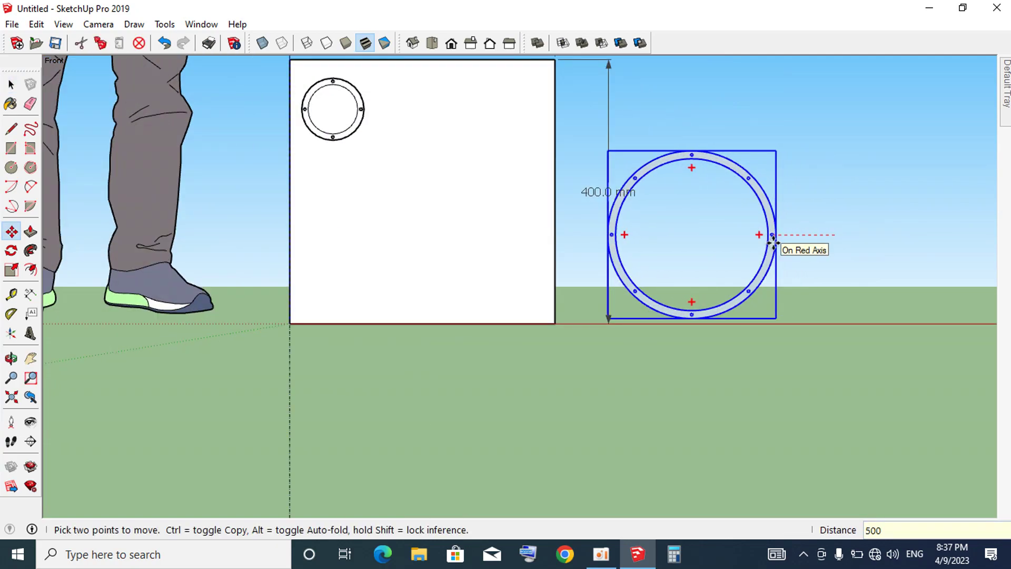
key("Return")
key("space")
scroll(621, 244, "up", 1)
scroll(179, 99, "down", 2)
left_click(179, 99)
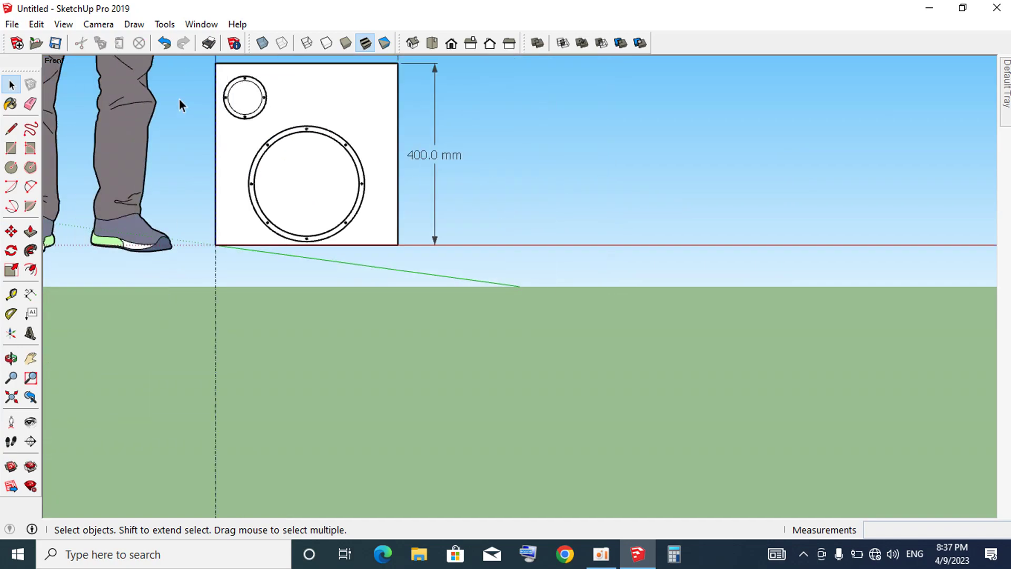
scroll(226, 89, "up", 2)
scroll(243, 79, "down", 3)
scroll(253, 74, "down", 3)
scroll(273, 67, "up", 3)
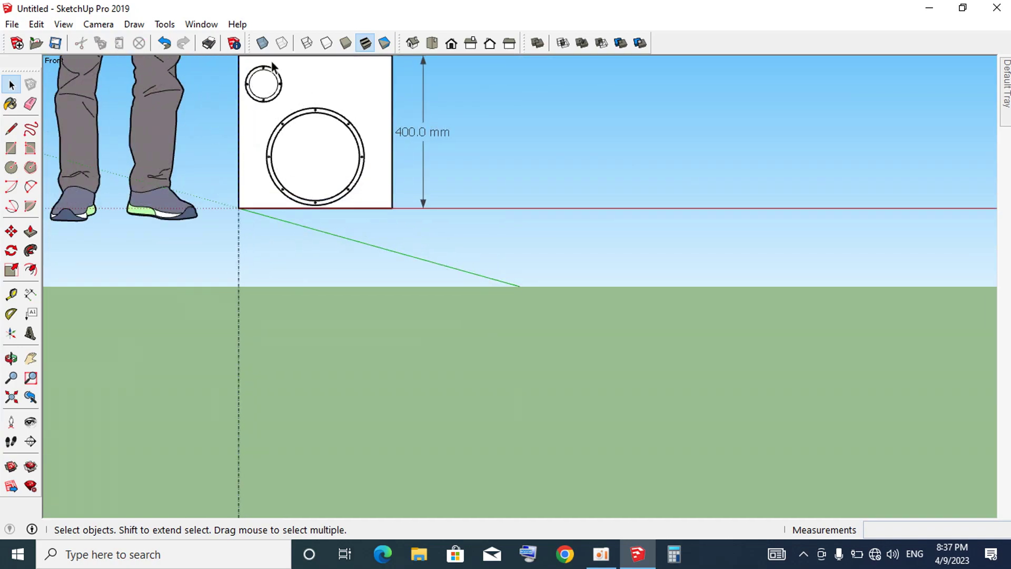
scroll(274, 64, "up", 2)
scroll(307, 107, "down", 2)
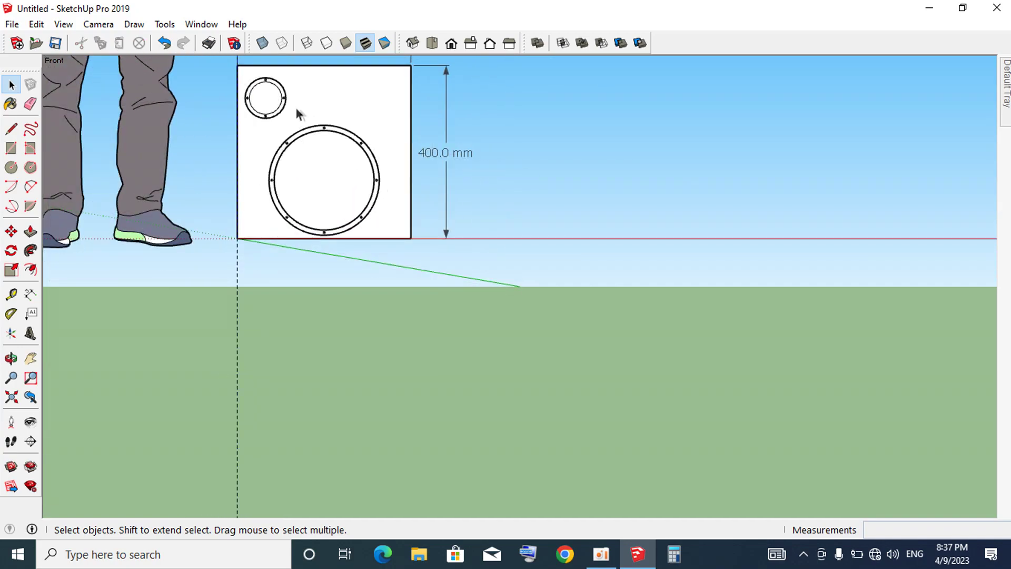
scroll(300, 111, "up", 2)
scroll(295, 117, "down", 2)
scroll(294, 119, "up", 2)
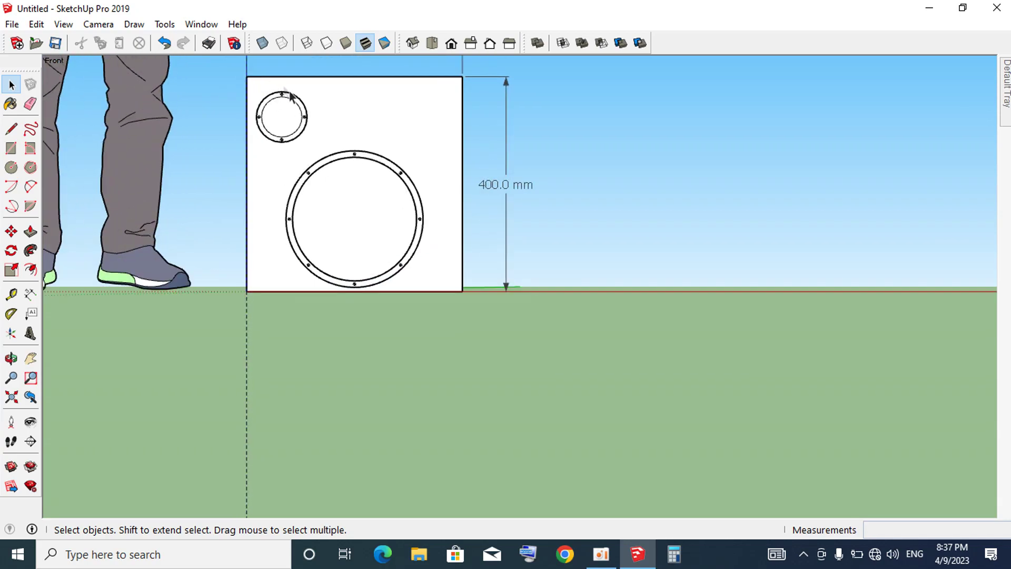
scroll(296, 124, "up", 2)
left_click(298, 132)
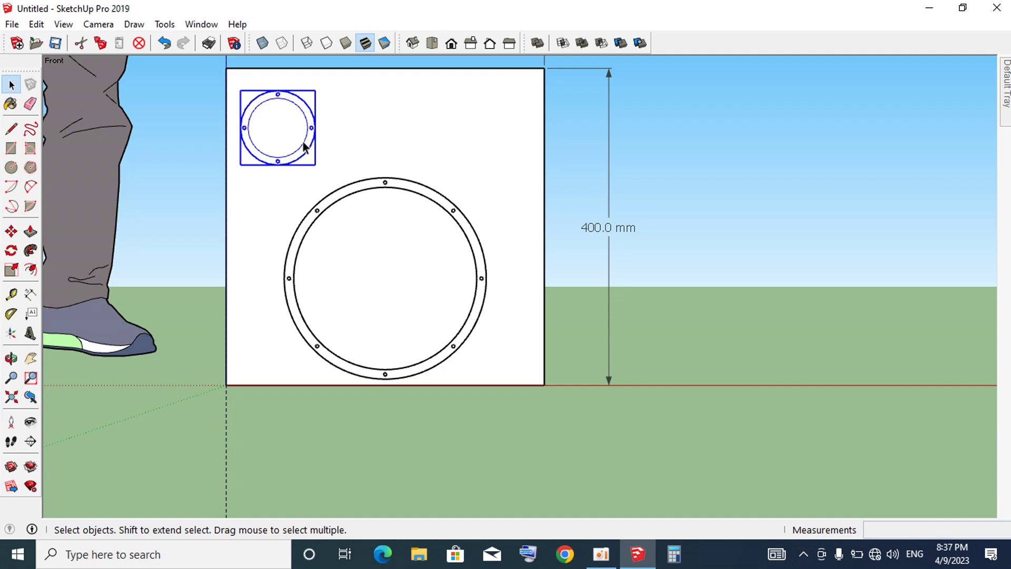
- Place a Tape Measure guide 65 mm in from the panel's right edge
key("t")
left_click(545, 120)
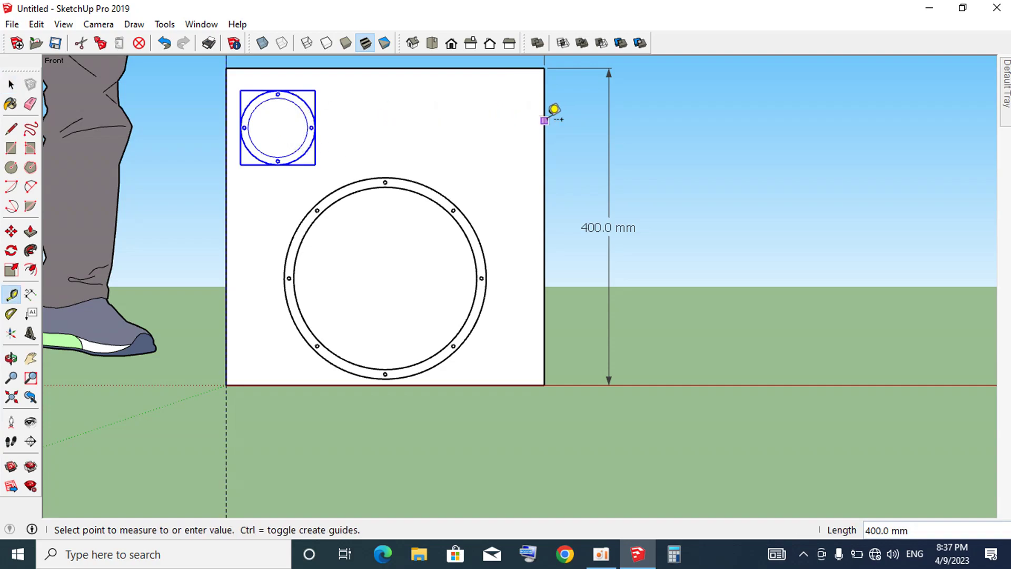
key("Return")
key("space")
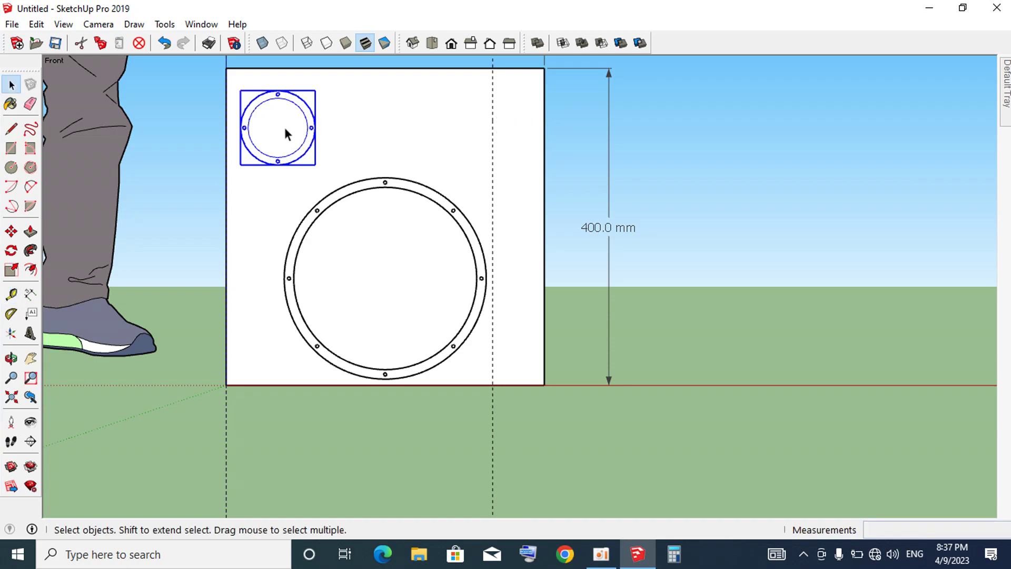
- Copy the port ring group onto the guide, level with the original
key("m")
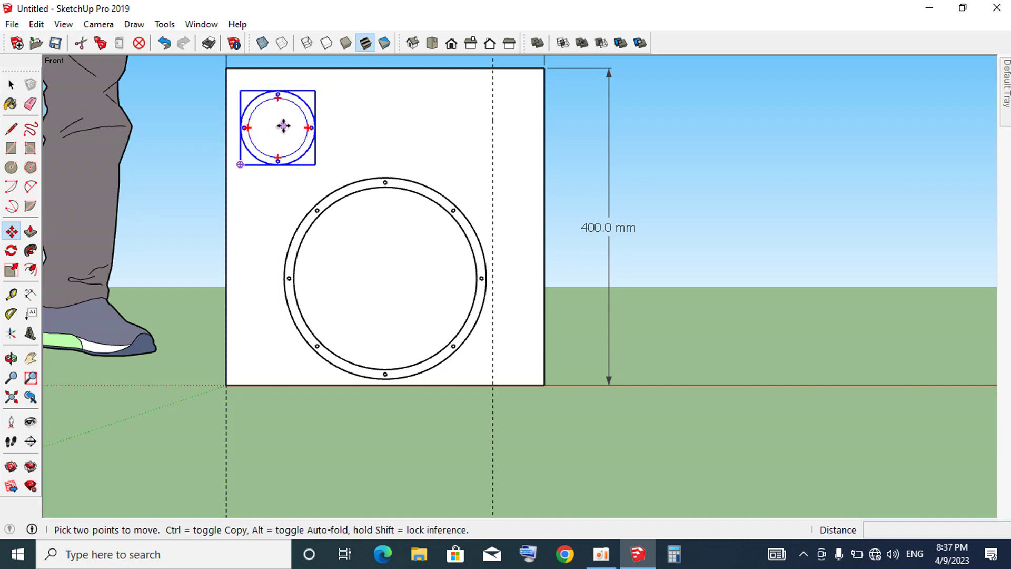
scroll(282, 125, "up", 2)
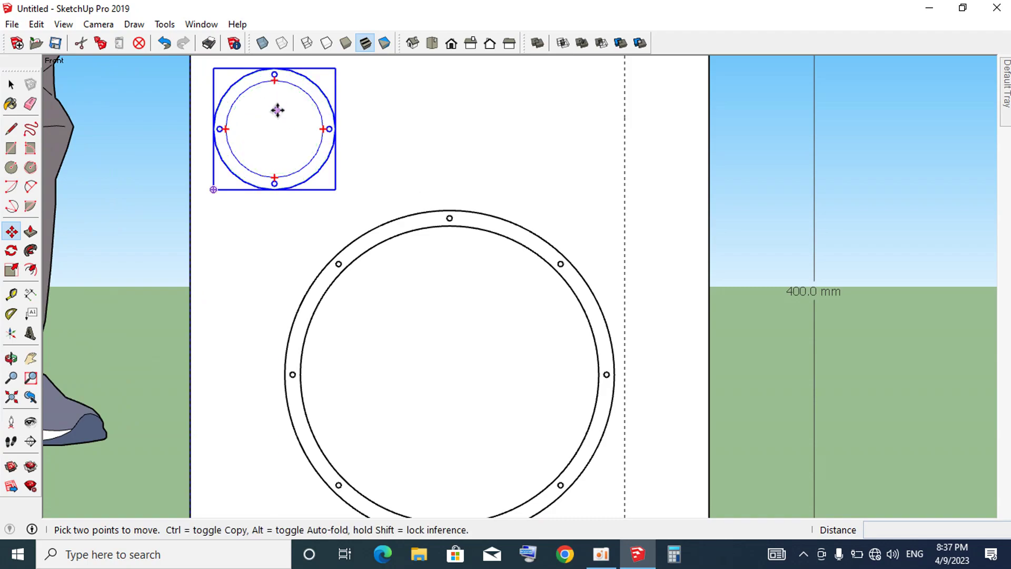
scroll(274, 129, "up", 2)
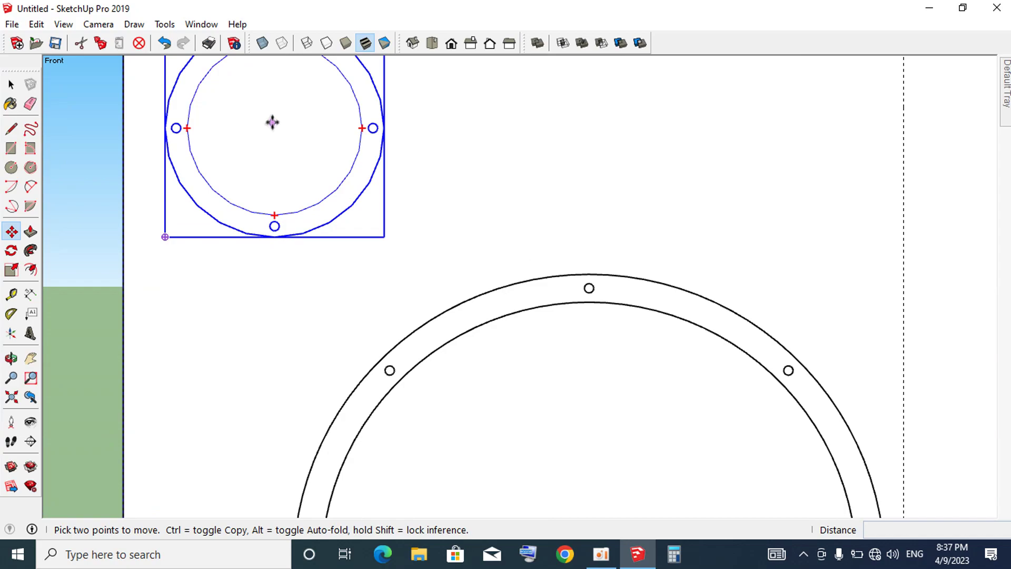
scroll(276, 116, "down", 2)
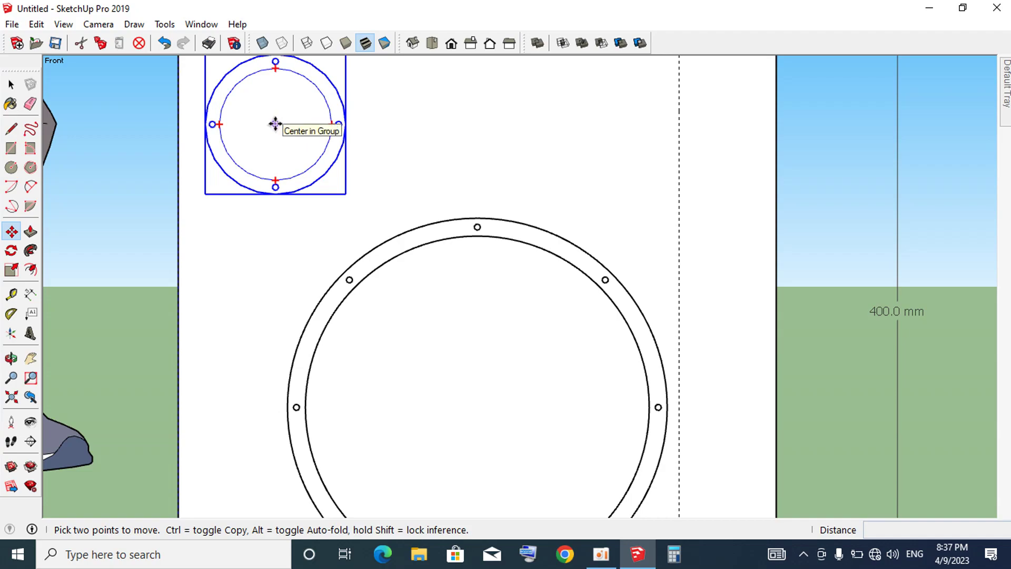
left_click(275, 124)
key("ctrl")
scroll(429, 124, "down", 2)
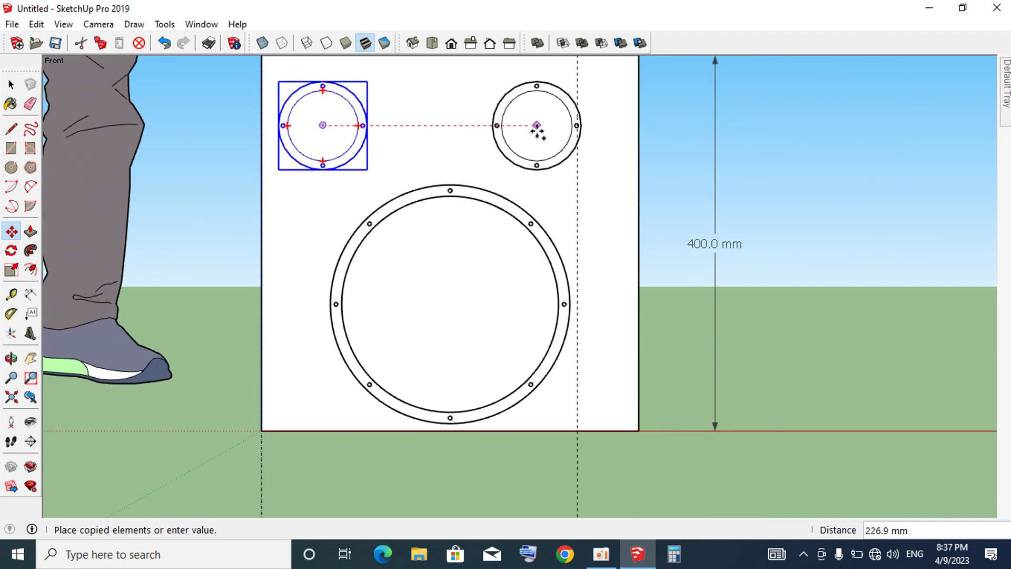
left_click(576, 126)
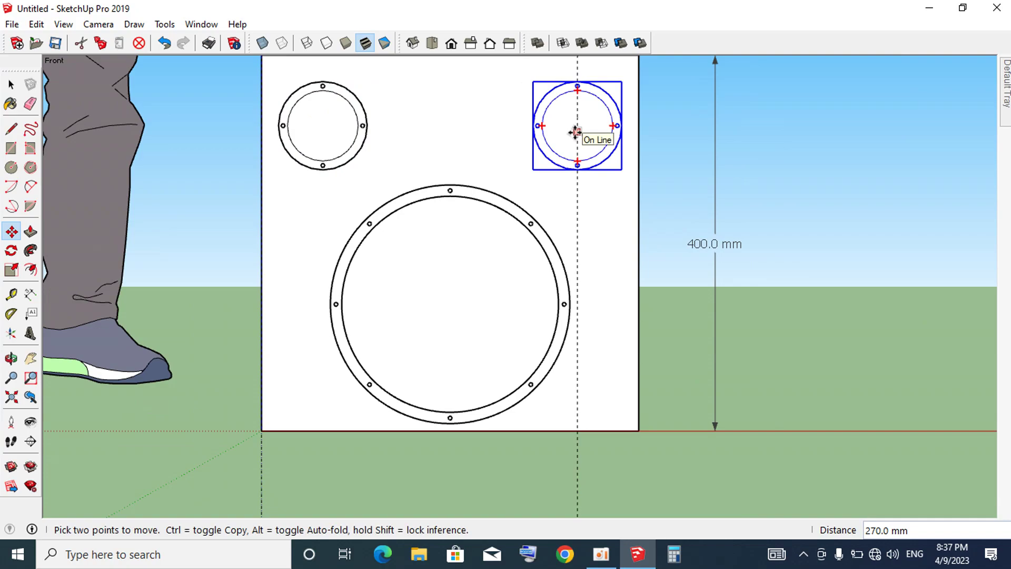
key("space")
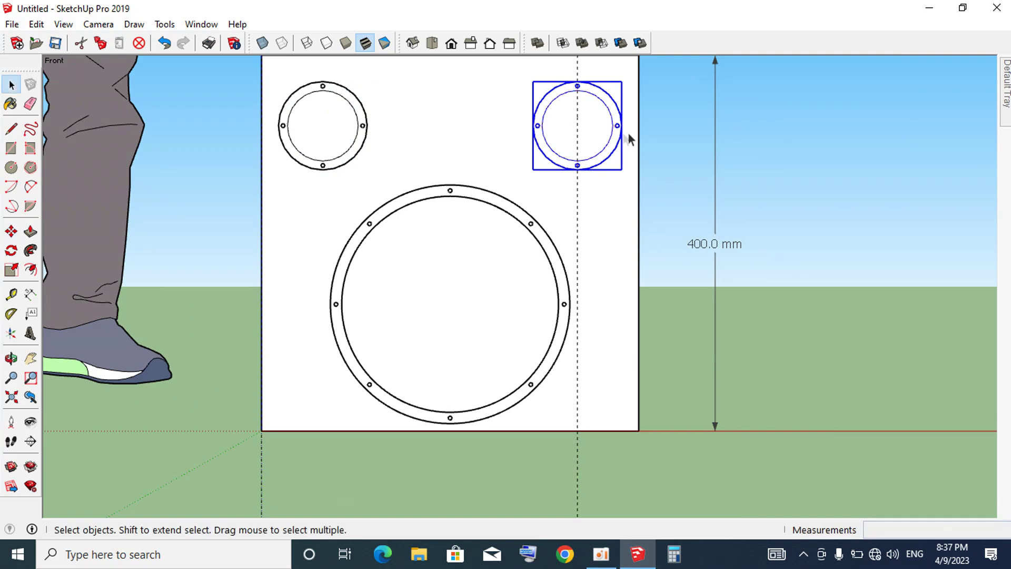
left_click(840, 164)
- Delete the vertical guide and exit the panel group
scroll(700, 161, "down", 2)
scroll(493, 148, "up", 2)
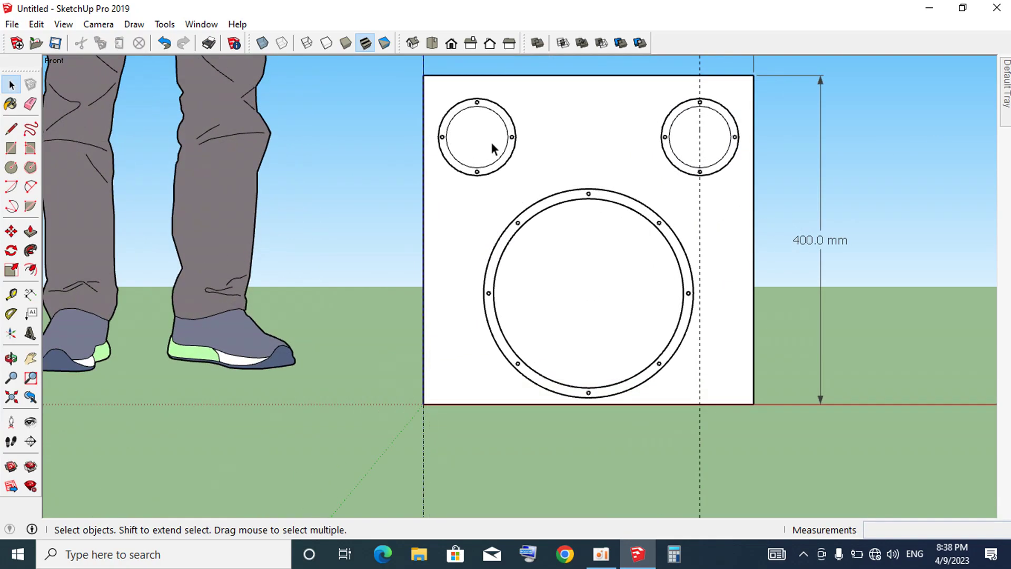
scroll(653, 130, "down", 2)
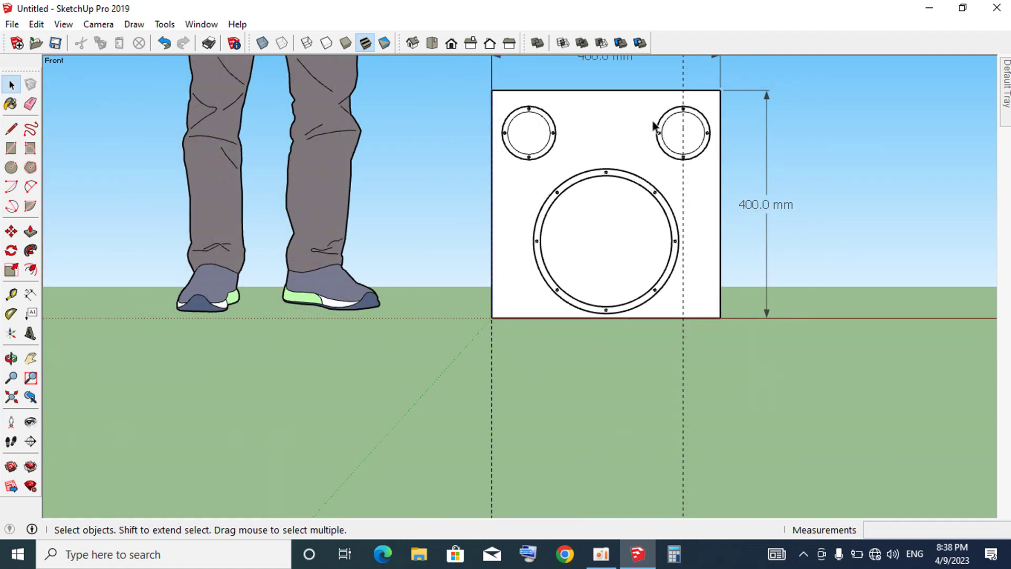
scroll(656, 125, "up", 1)
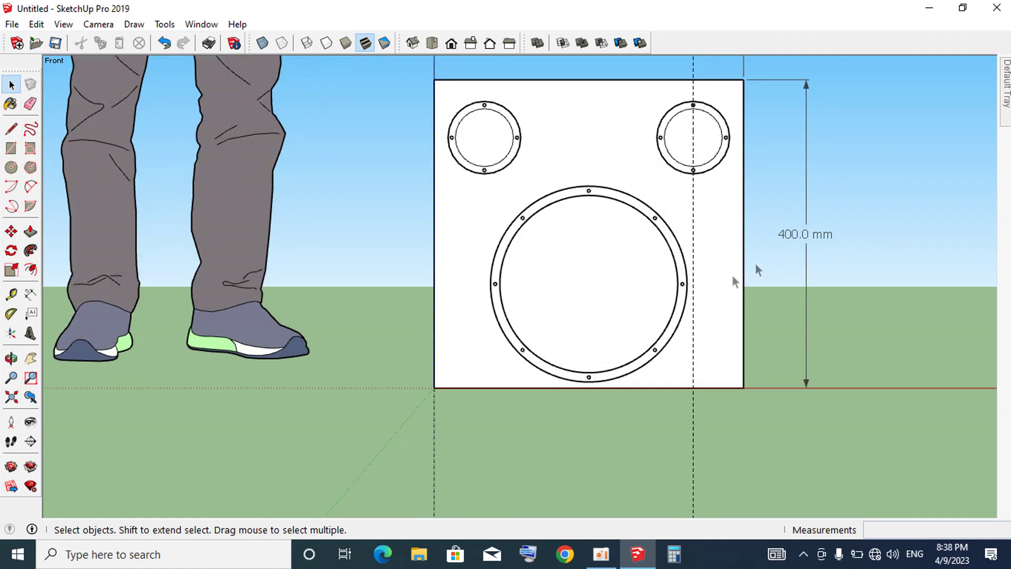
left_click(693, 485)
key("Delete")
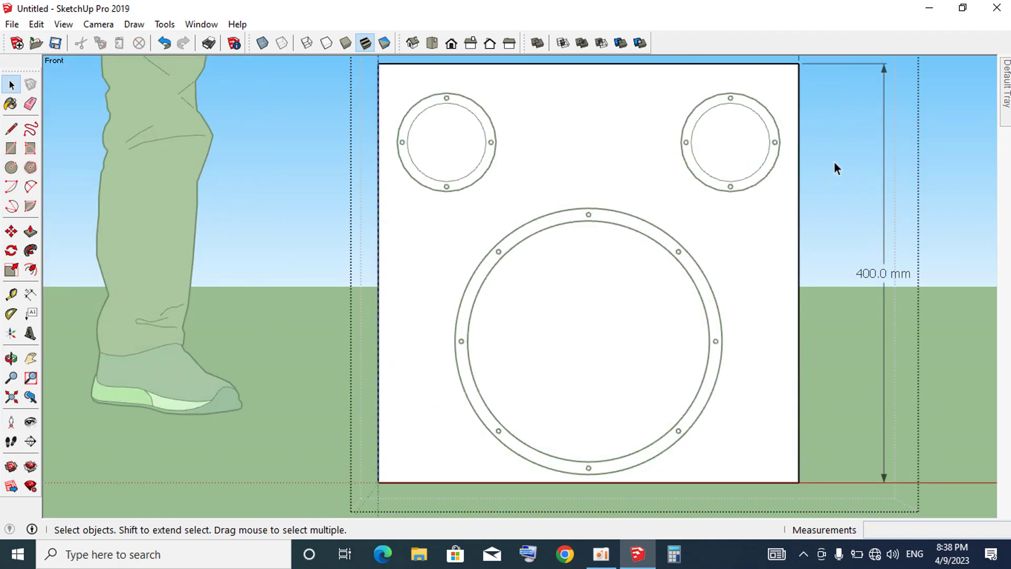
left_click(835, 163)
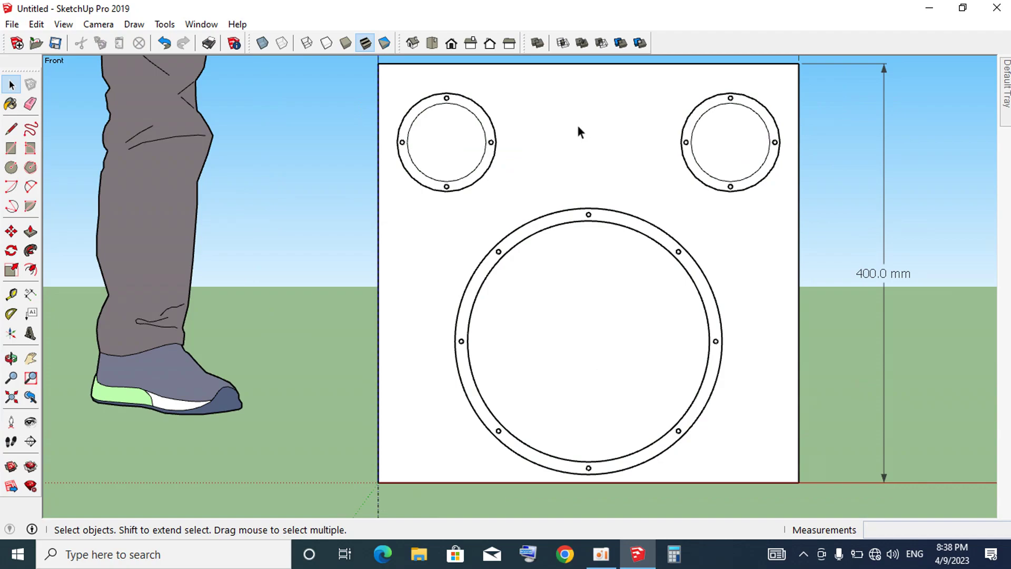
key("r")
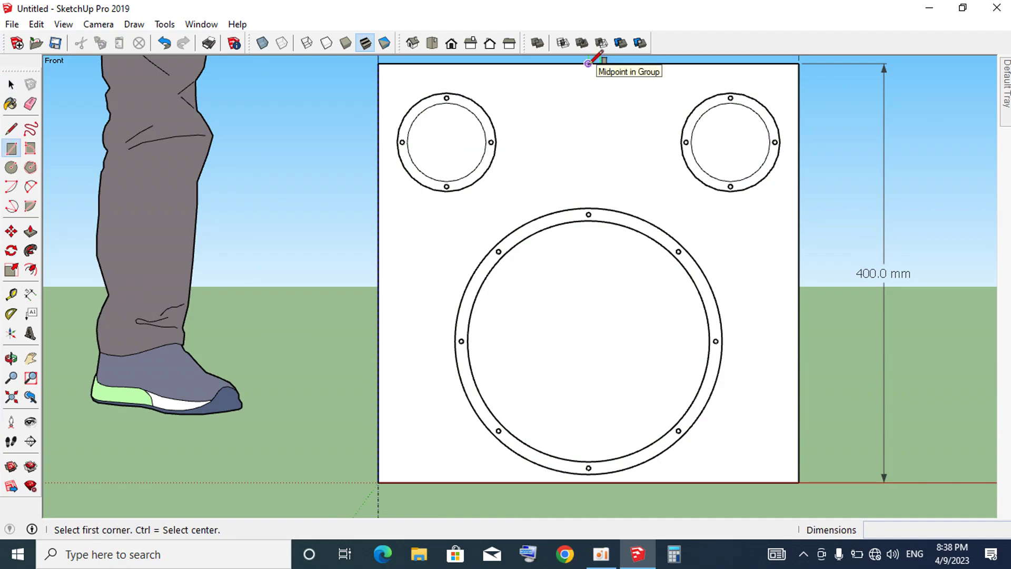
- Draw a rectangle centred on the top edge's midpoint, straddling the edge
left_click(586, 127)
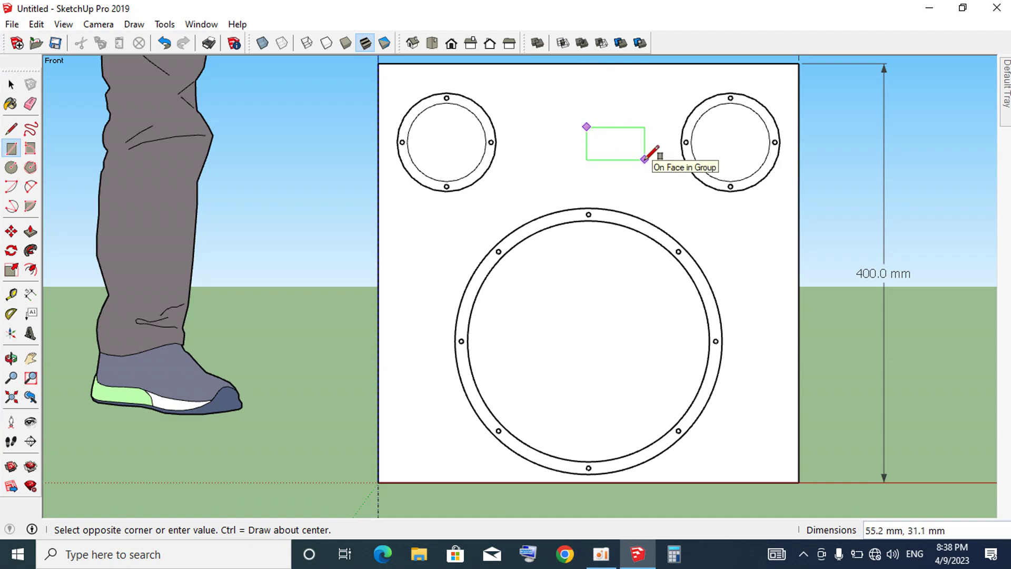
key("ctrl")
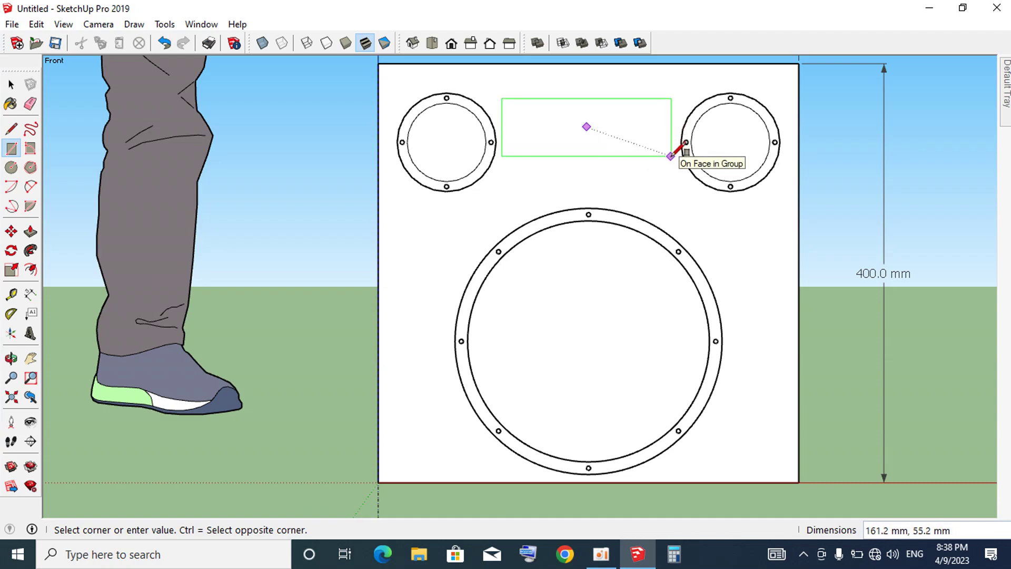
key("Escape")
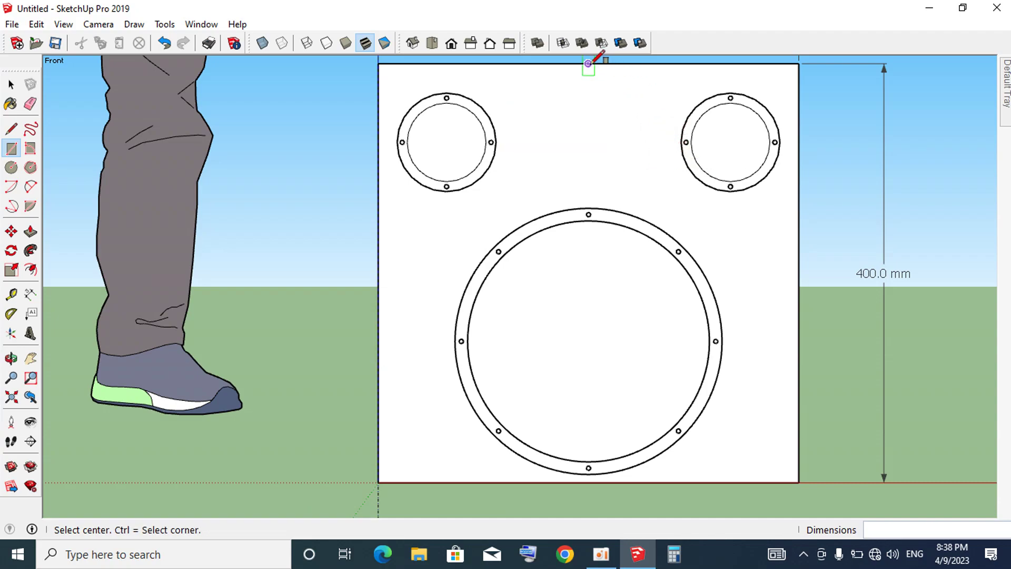
left_click(589, 64)
scroll(649, 95, "down", 1)
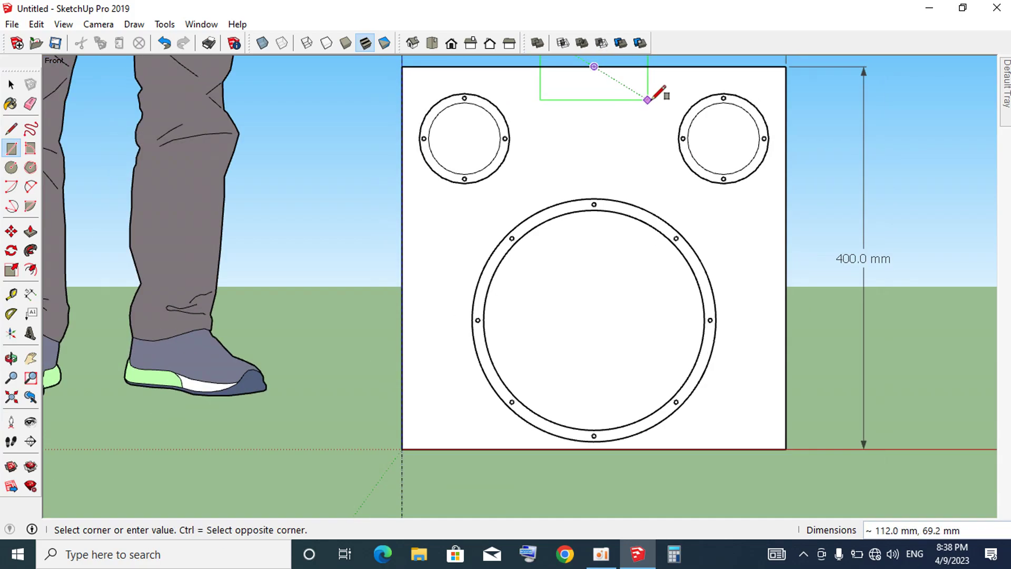
scroll(672, 97, "down", 1)
scroll(670, 91, "down", 2)
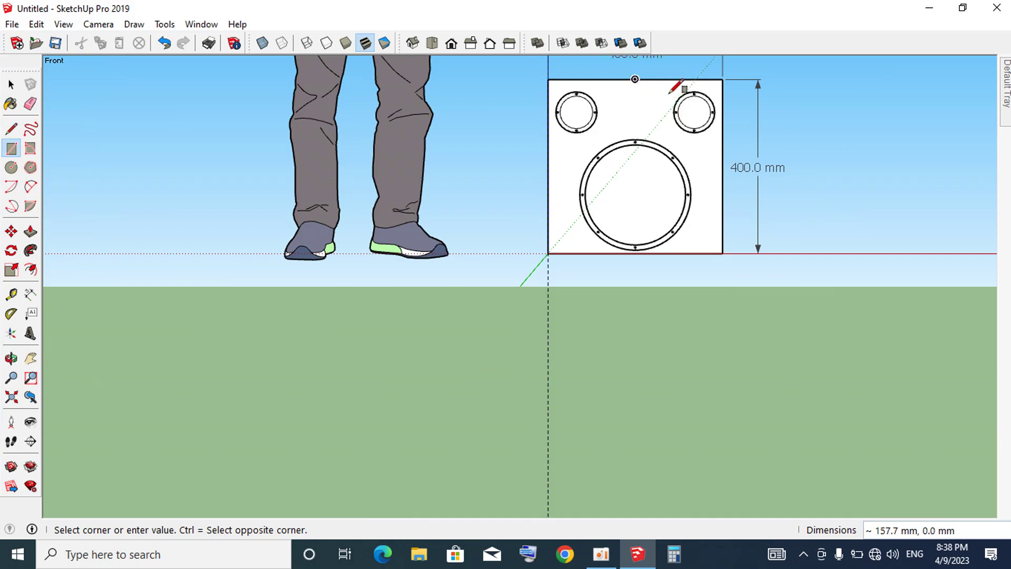
scroll(678, 87, "up", 2)
scroll(665, 85, "down", 2)
scroll(666, 85, "up", 3)
scroll(566, 298, "down", 3)
scroll(600, 237, "up", 1)
scroll(599, 227, "up", 2)
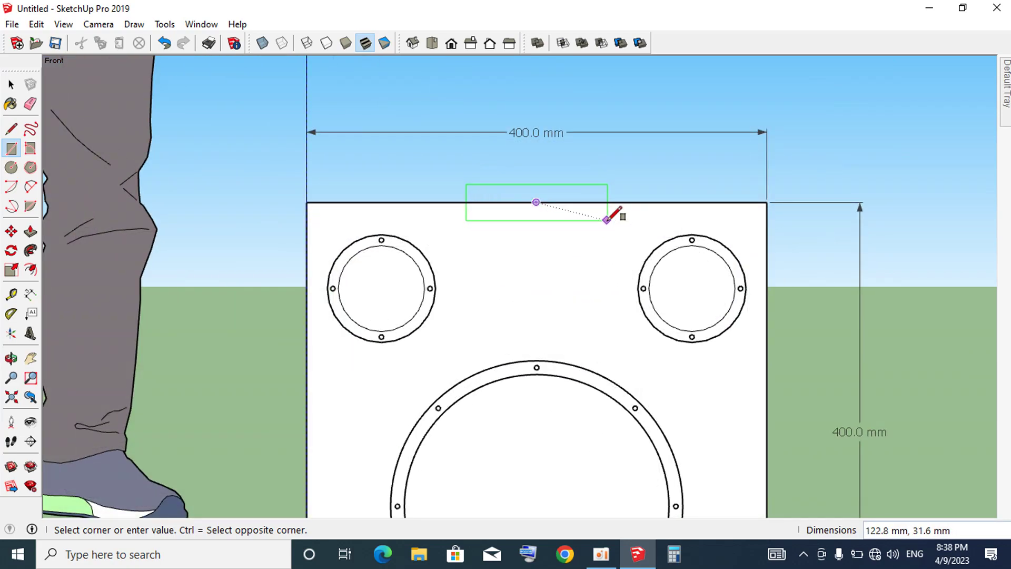
left_click(608, 220)
- Select the rectangle face with its edges and begin moving it down from its top midpoint
key("space")
left_click(578, 216)
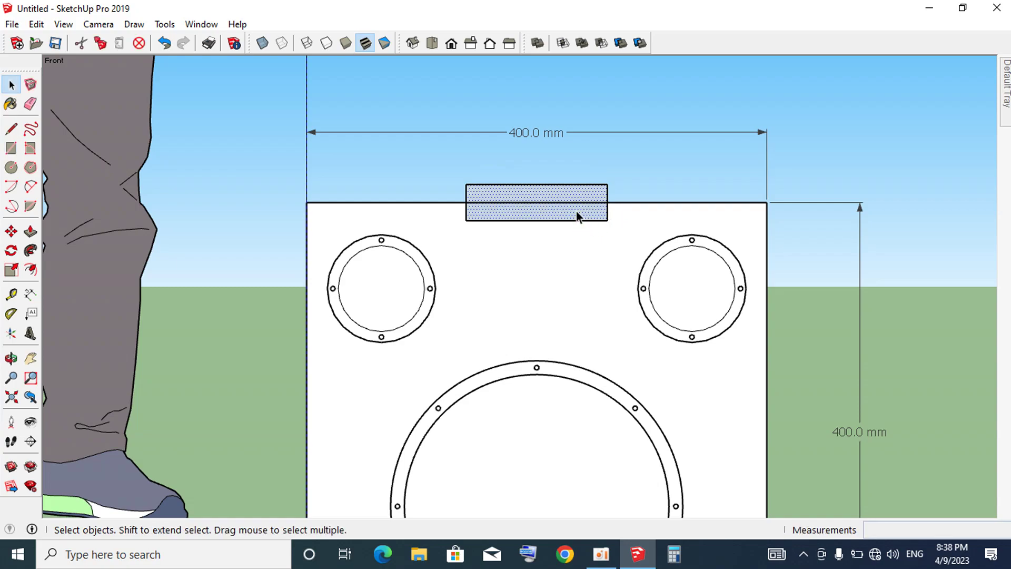
double_click(576, 211)
key("m")
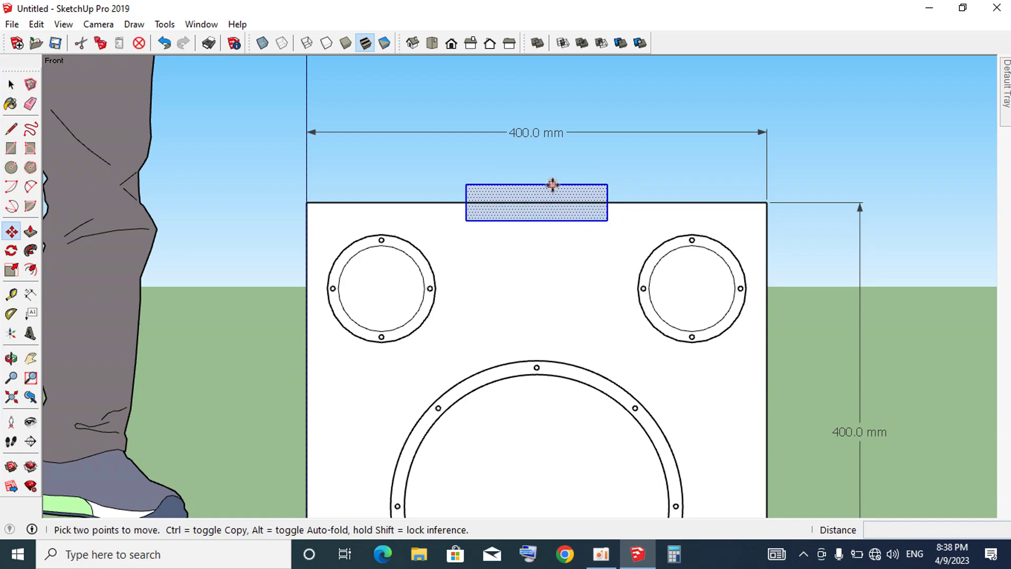
left_click(537, 183)
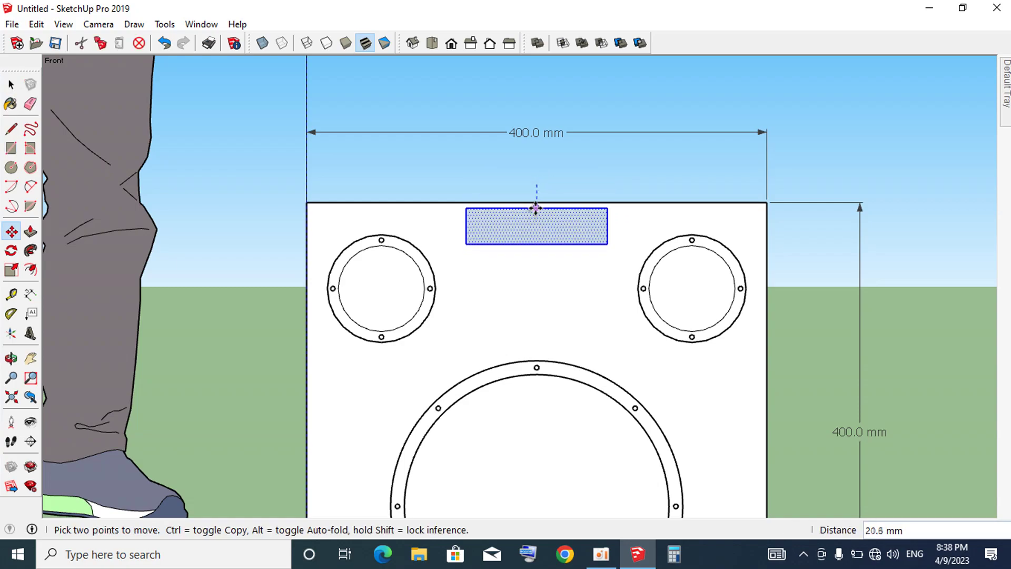
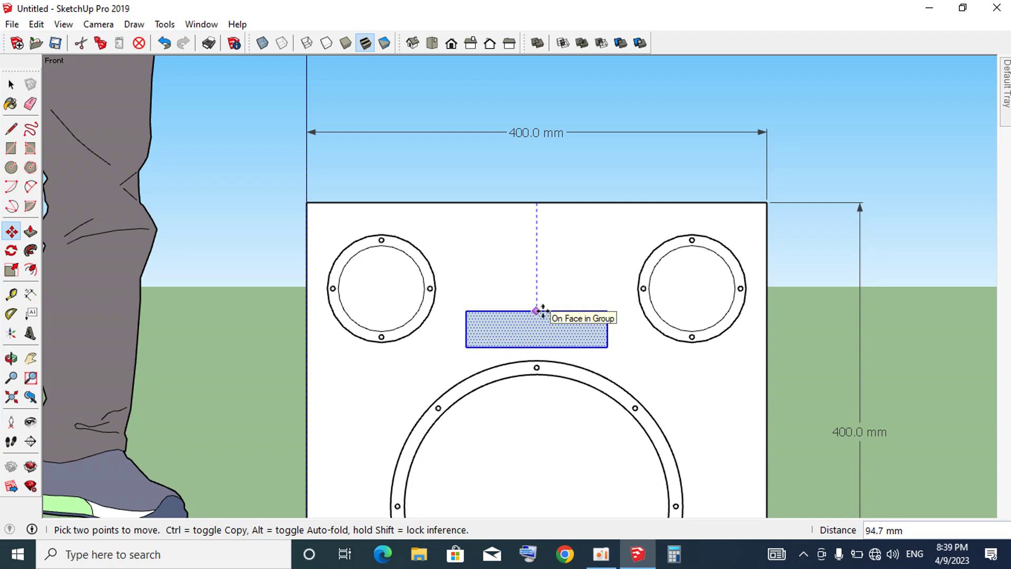
- Drop the port rectangle at its new spot and clear the selection
left_click(542, 311)
key("space")
scroll(532, 264, "down", 2)
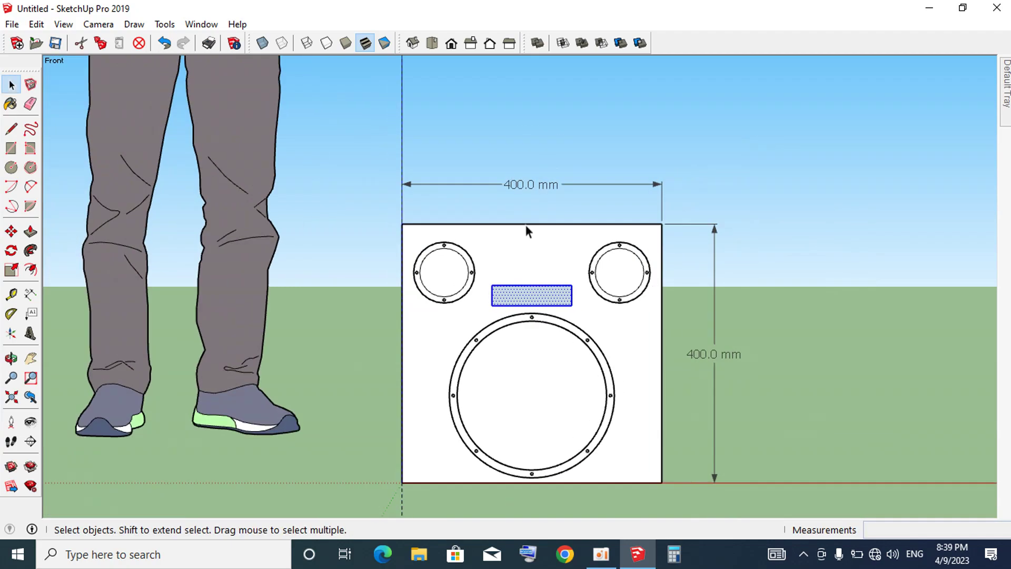
scroll(543, 285, "up", 1)
left_click(755, 252)
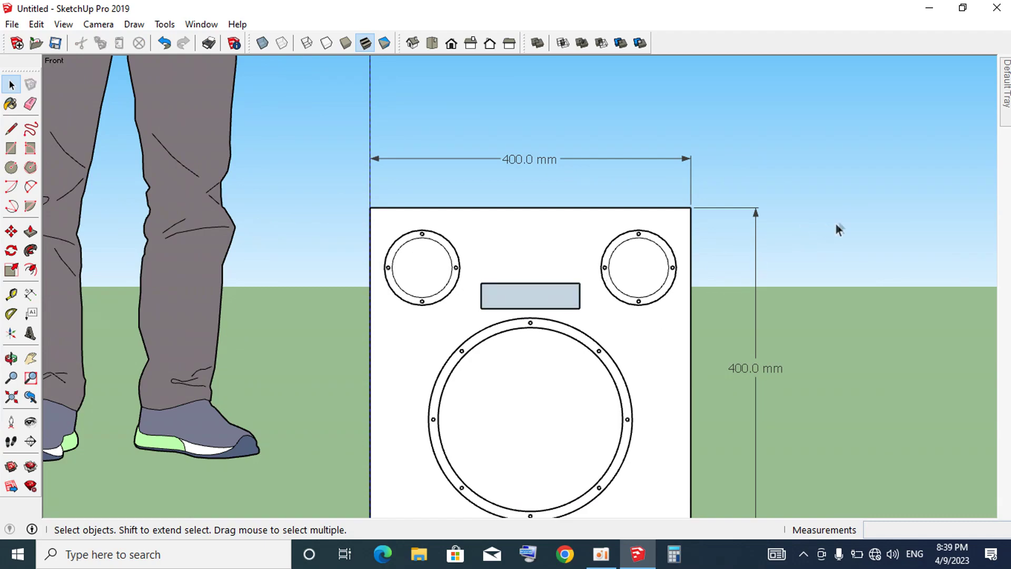
scroll(846, 222, "up", 1)
scroll(800, 227, "up", 1)
- Move the port rectangle up about 12.9 mm from its top midpoint, level between the small rings
left_click(412, 309)
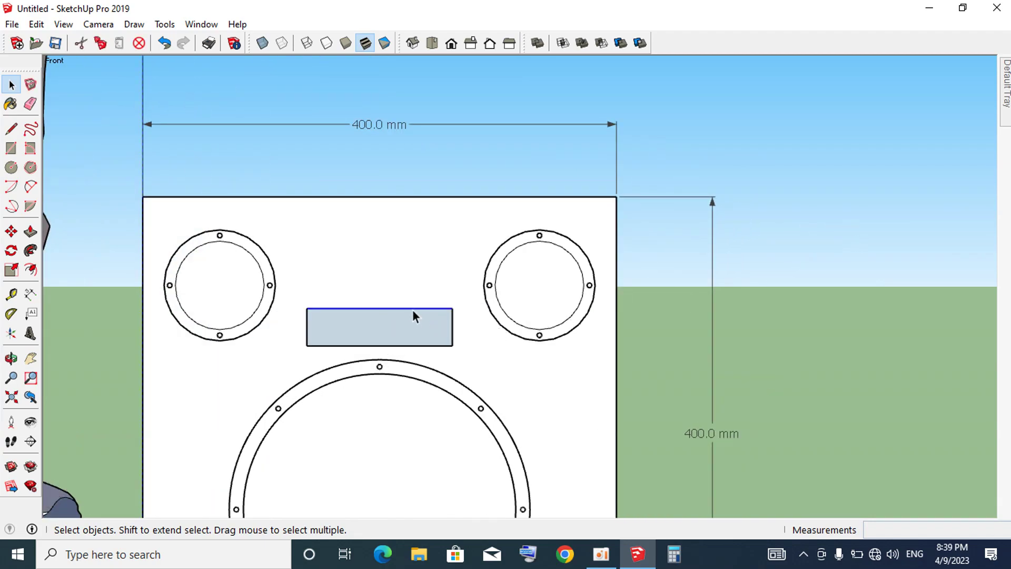
double_click(390, 328)
key("m")
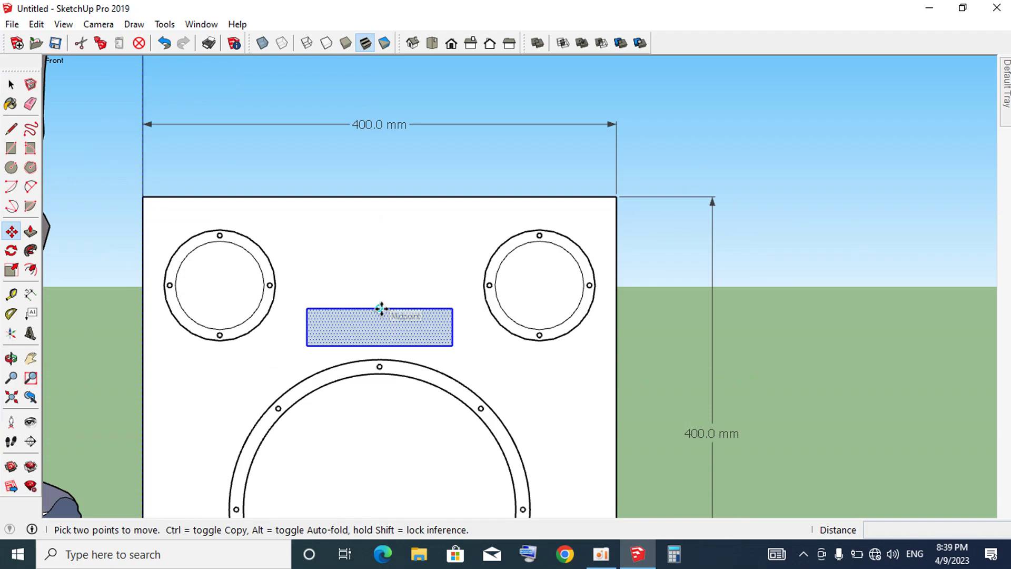
left_click(381, 309)
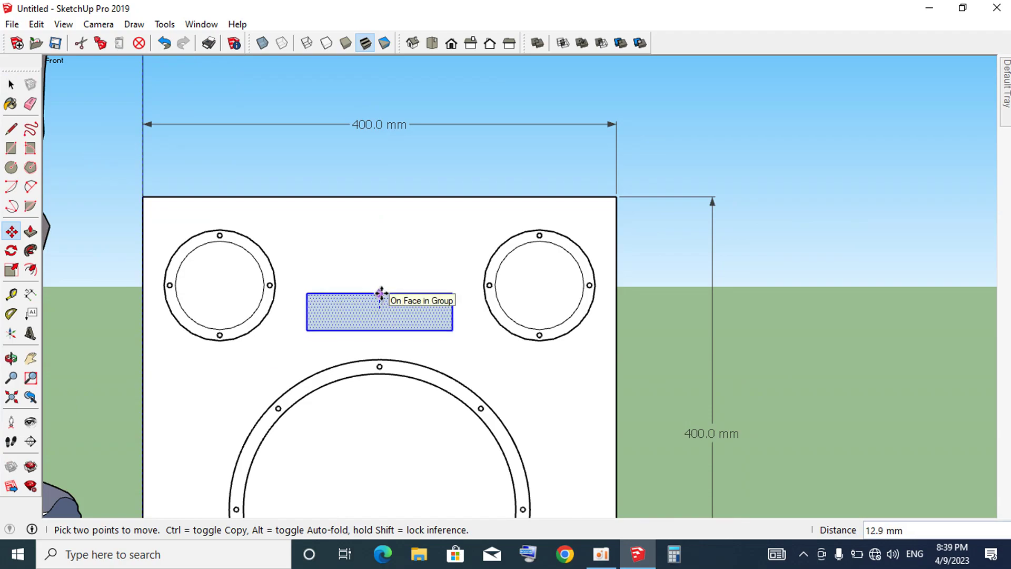
left_click(380, 293)
key("space")
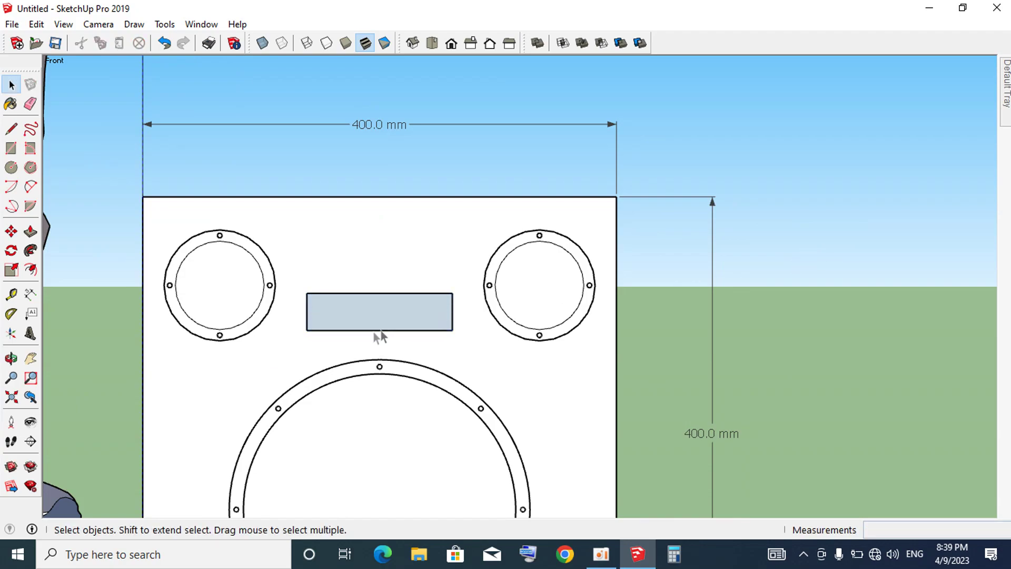
left_click(378, 314)
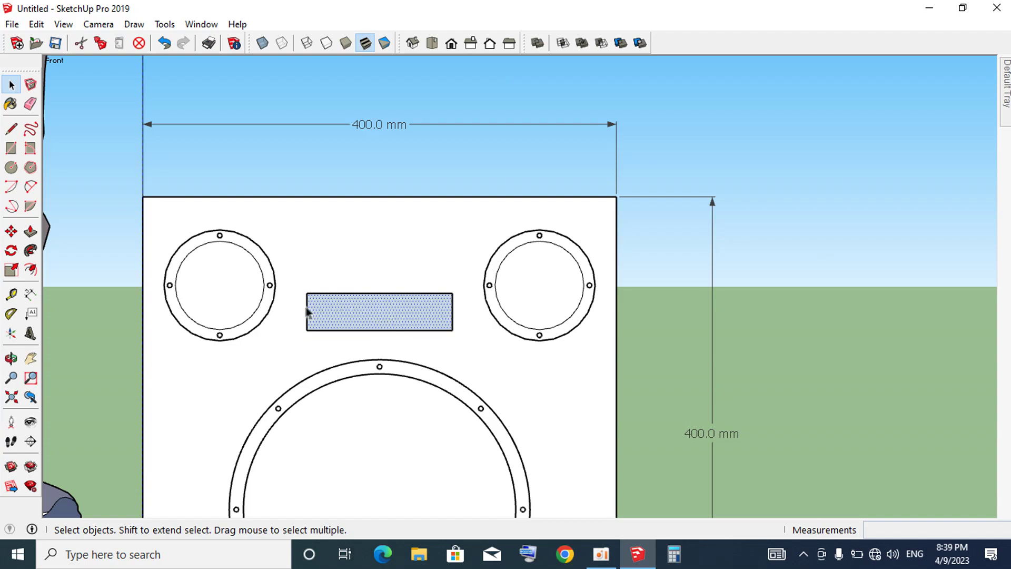
scroll(305, 311, "up", 1)
scroll(305, 311, "down", 4)
scroll(307, 308, "up", 4)
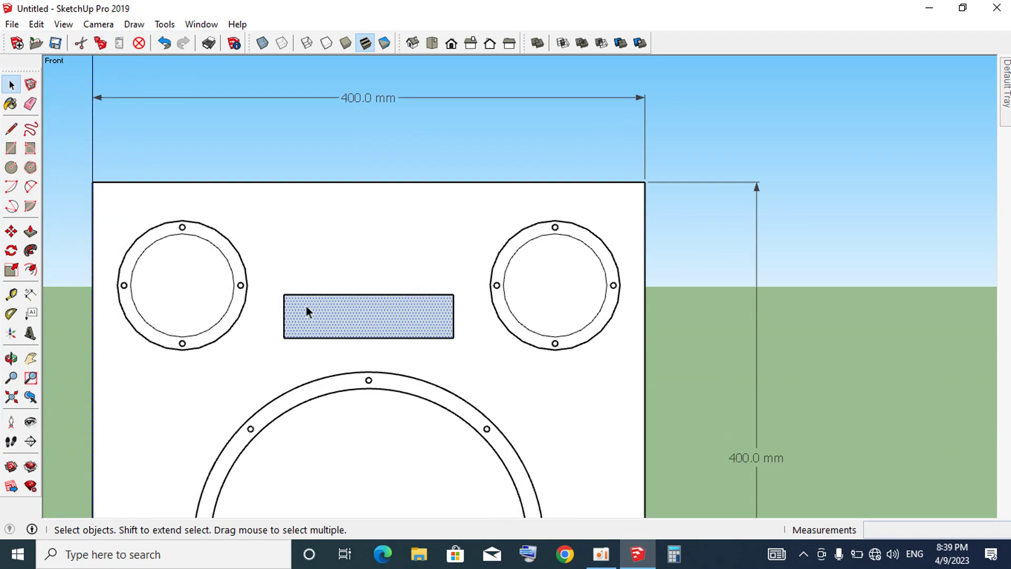
scroll(300, 310, "up", 2)
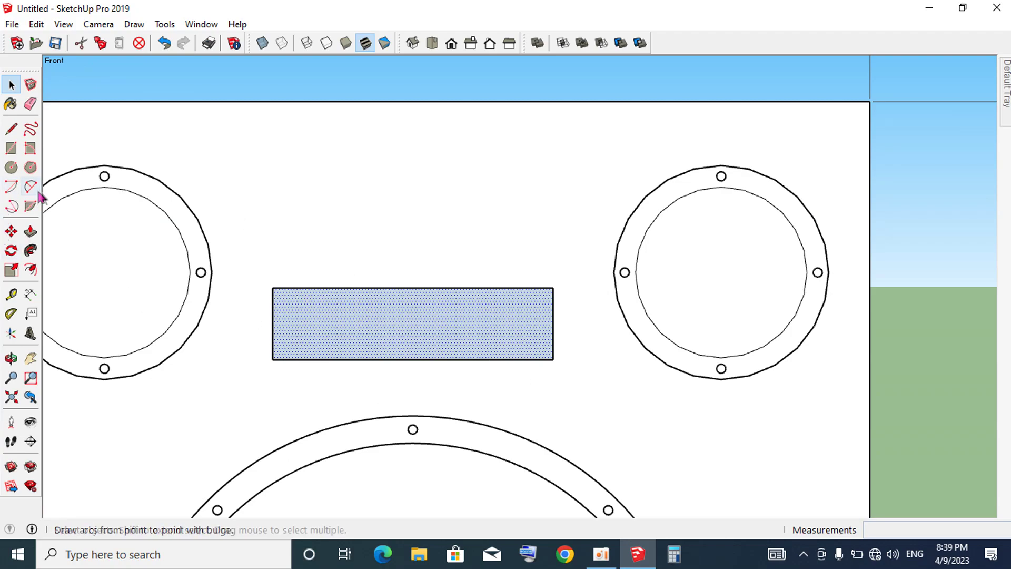
left_click(13, 188)
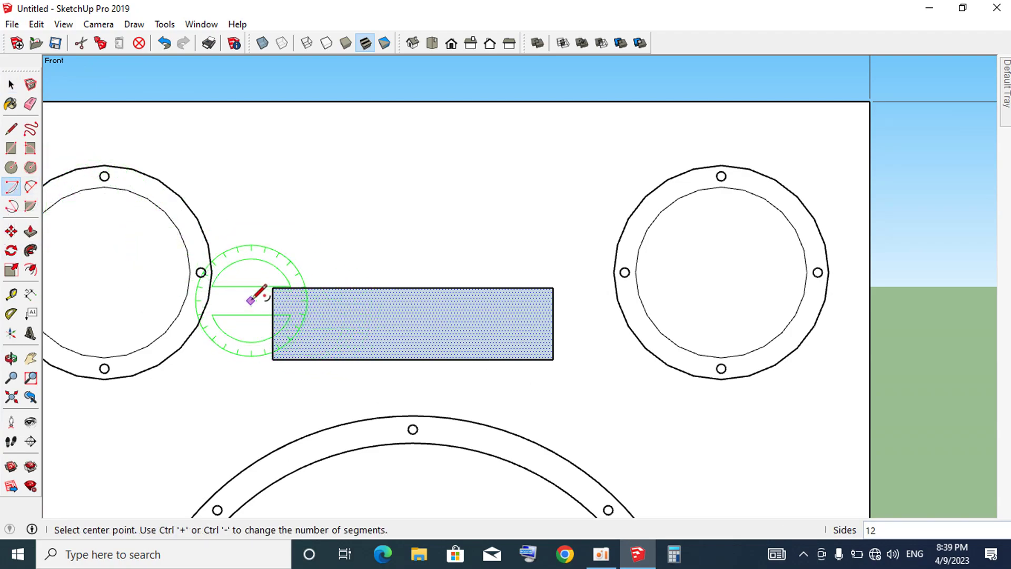
left_click(301, 288)
left_click(273, 288)
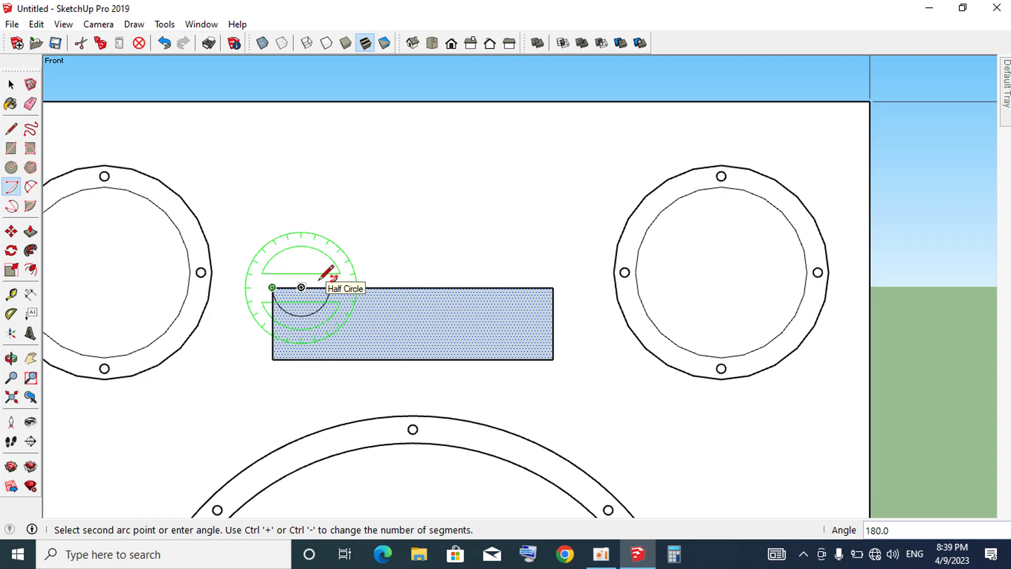
key("Escape")
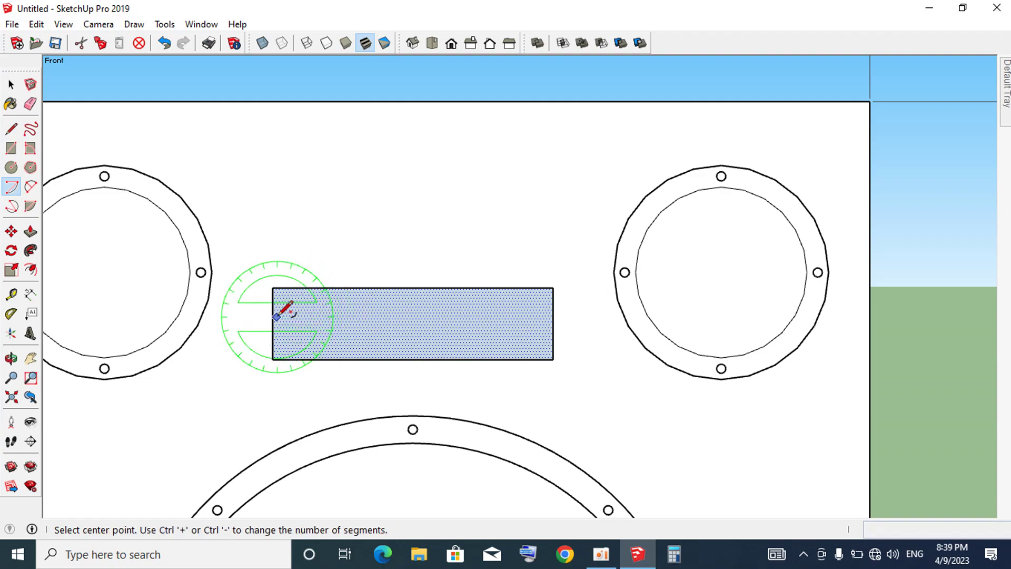
left_click(272, 304)
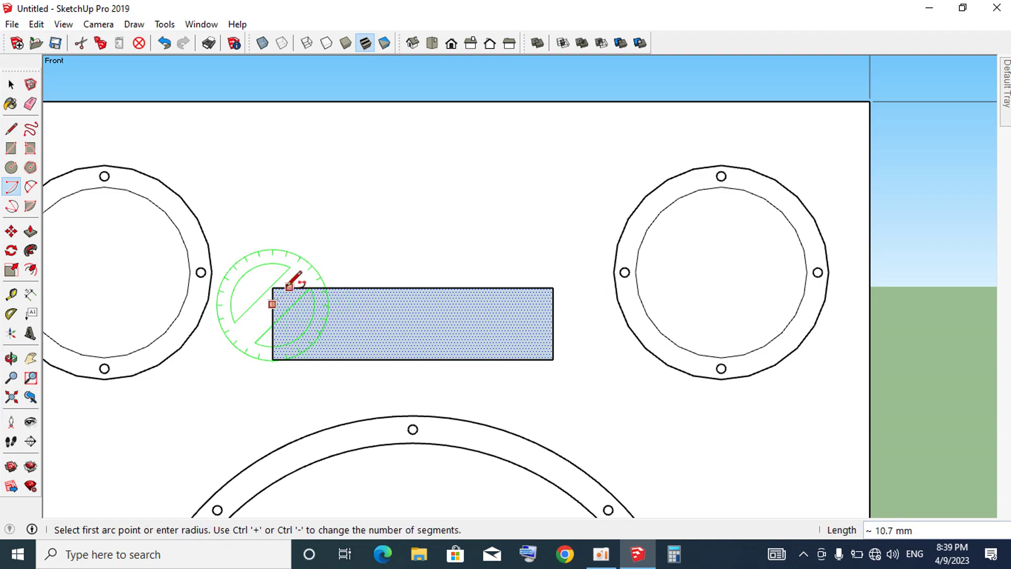
left_click(272, 288)
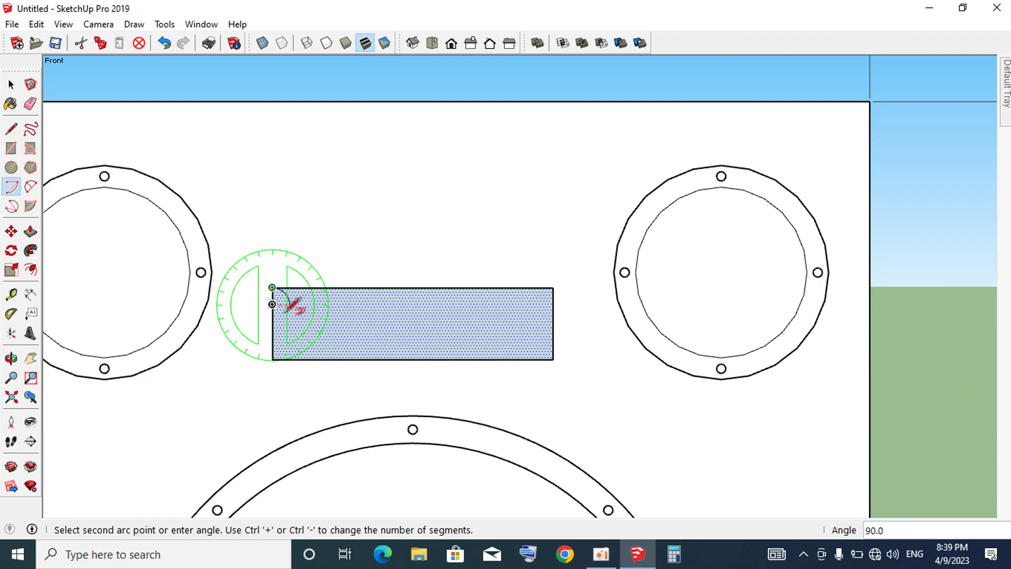
left_click(280, 313)
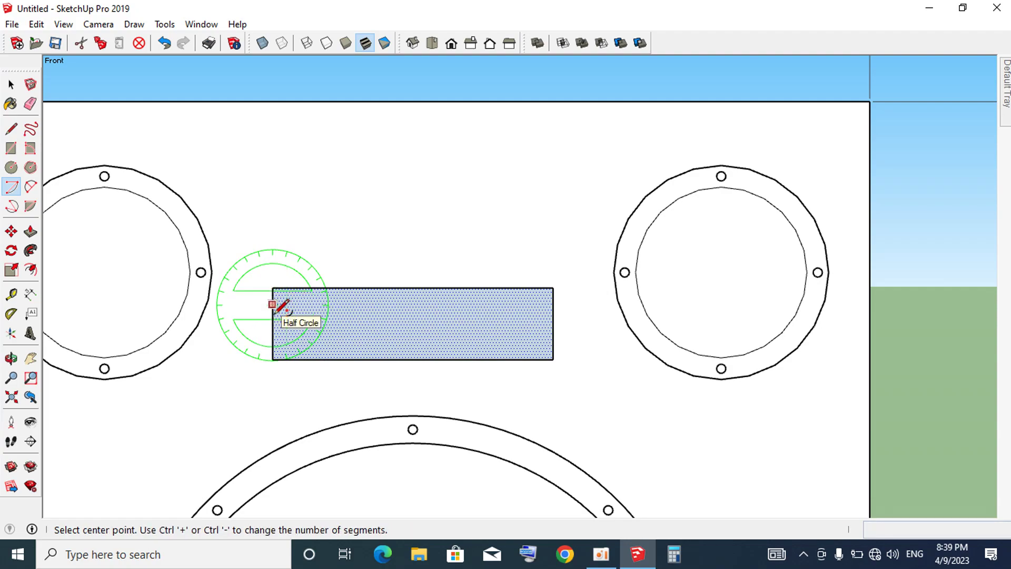
left_click(281, 287)
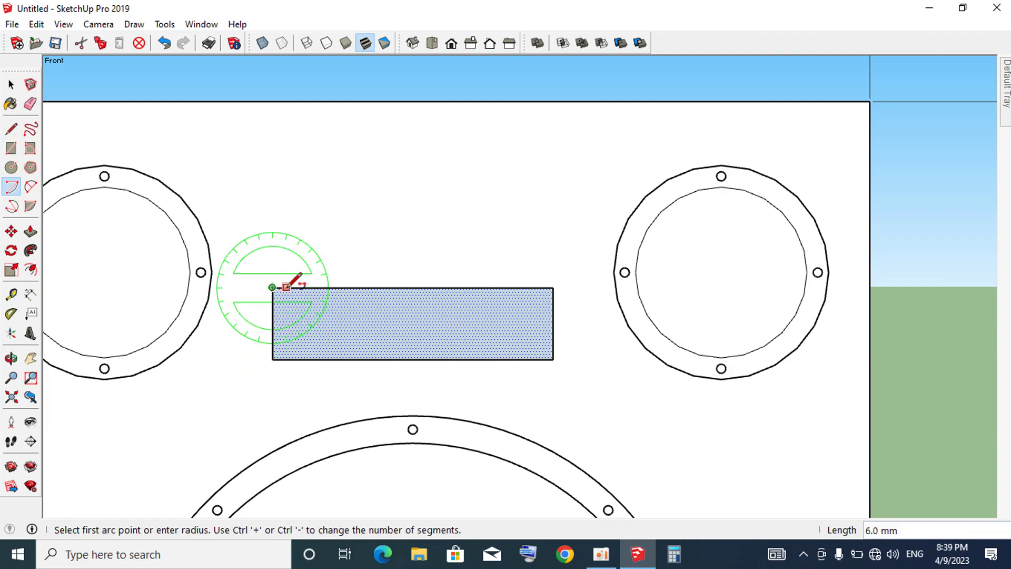
left_click(291, 287)
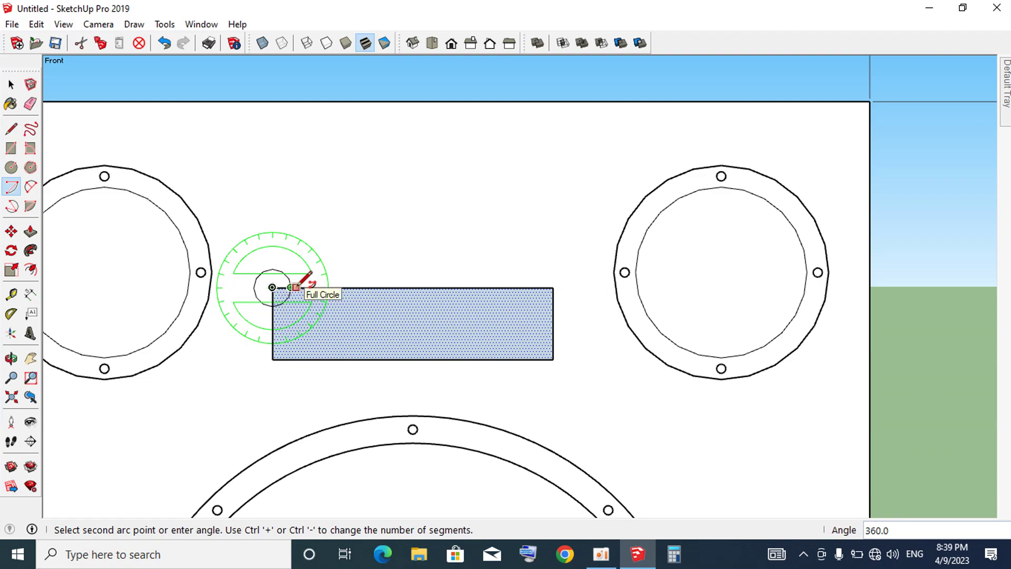
key("space")
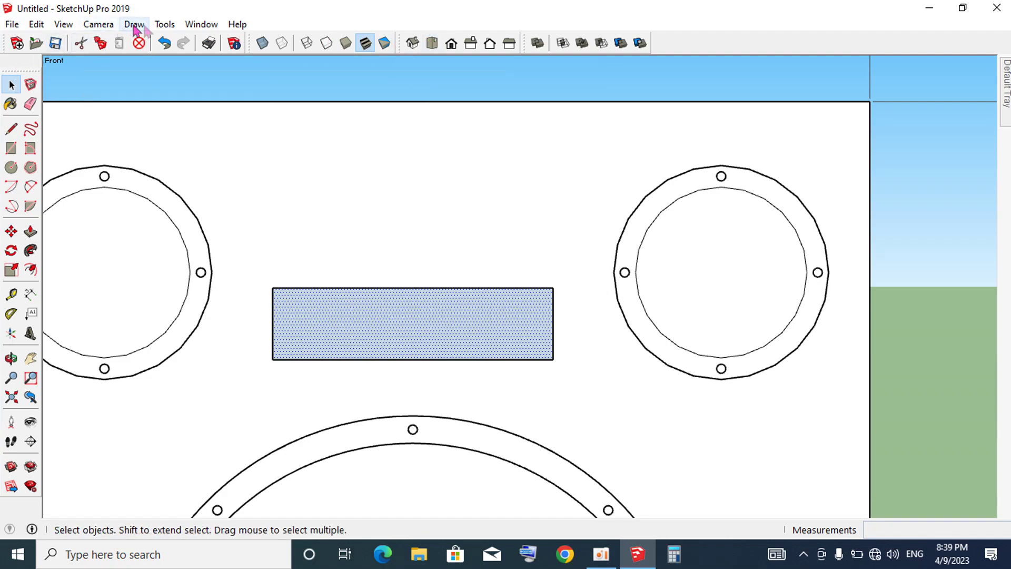
left_click(201, 24)
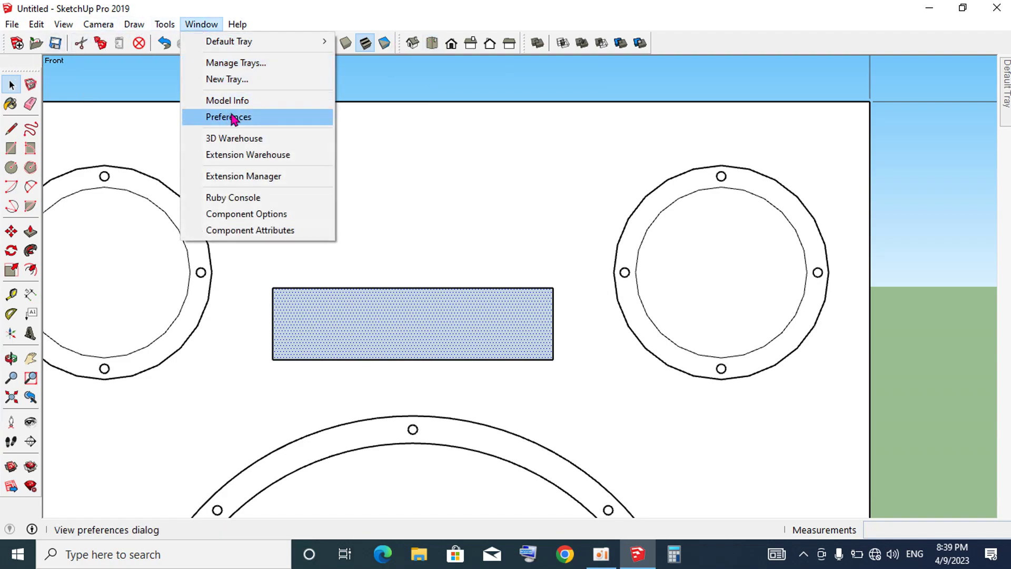
- Start installing an extension from the Extension Manager, browsing to This PC
key("Escape")
left_click(209, 25)
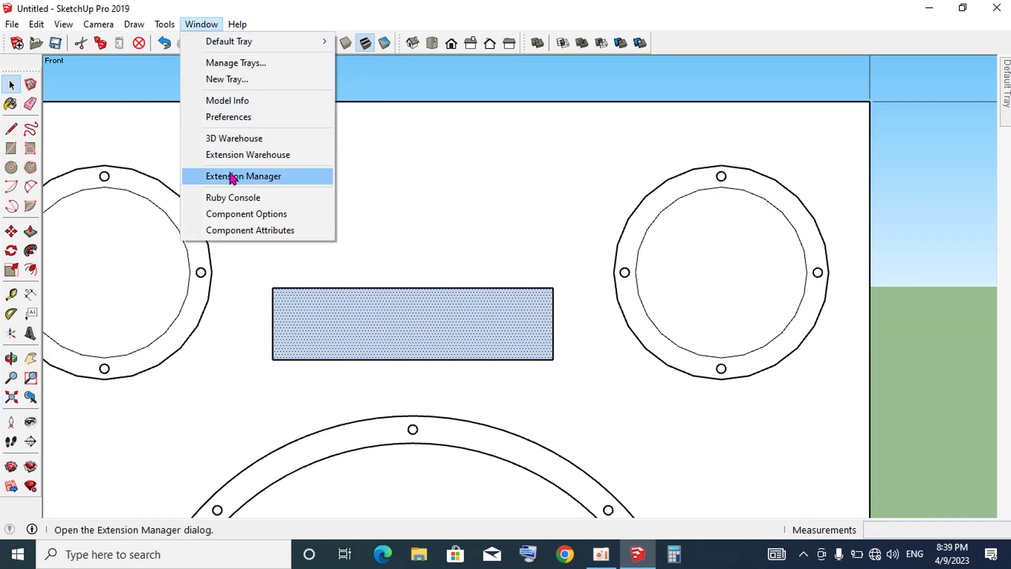
left_click(273, 184)
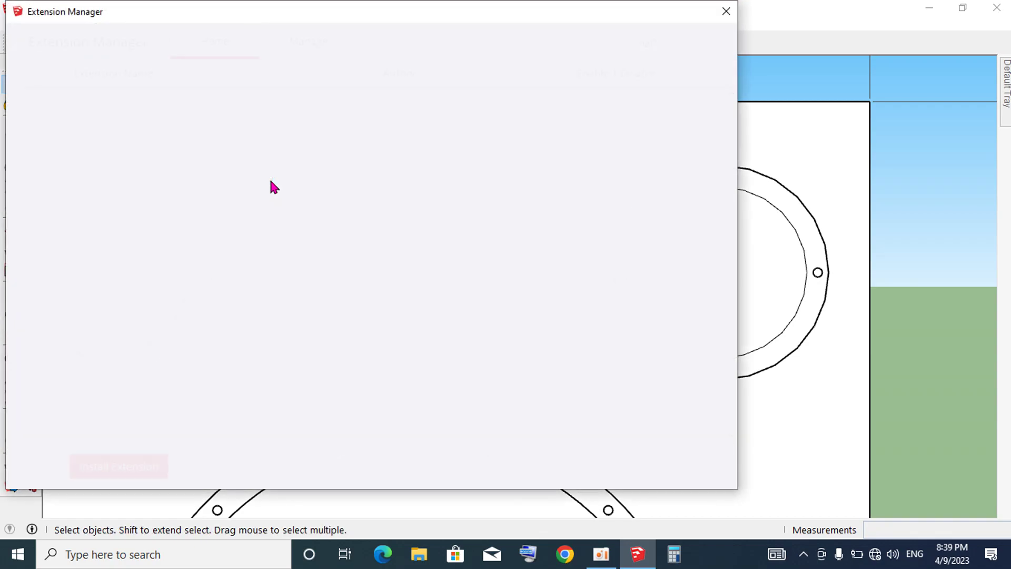
left_click(151, 471)
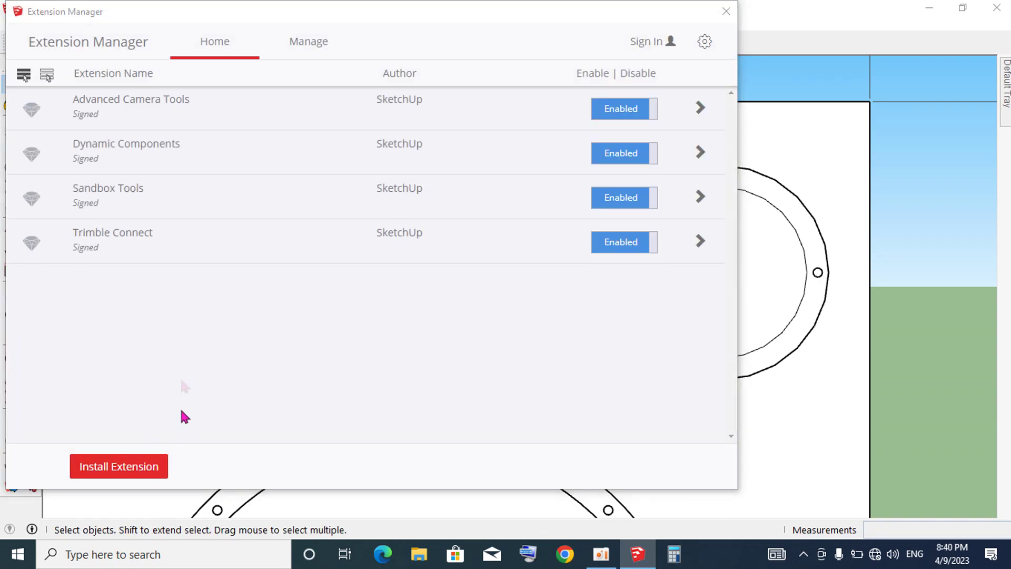
mouse_move(73, 156)
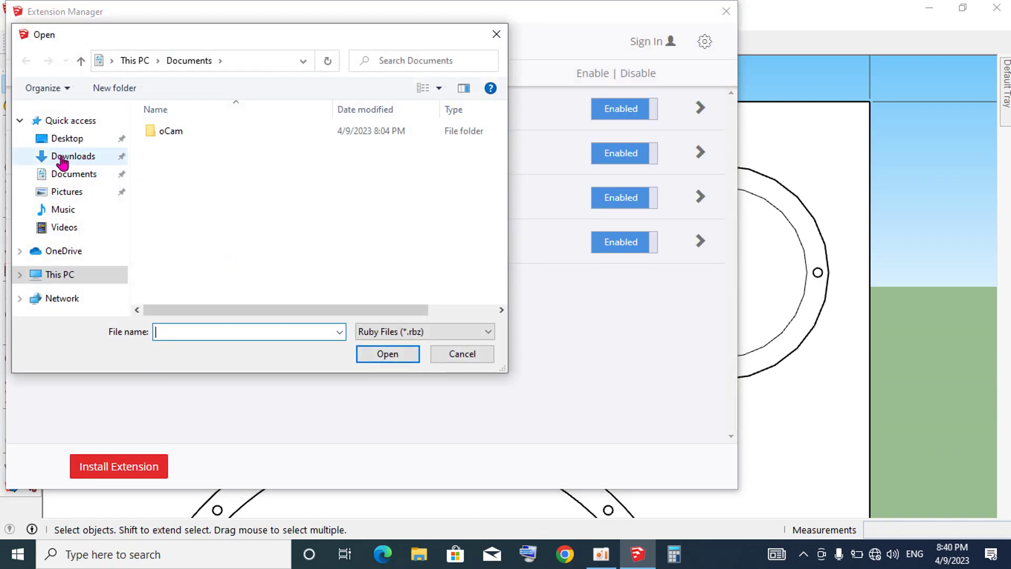
left_click(81, 281)
scroll(242, 195, "down", 3)
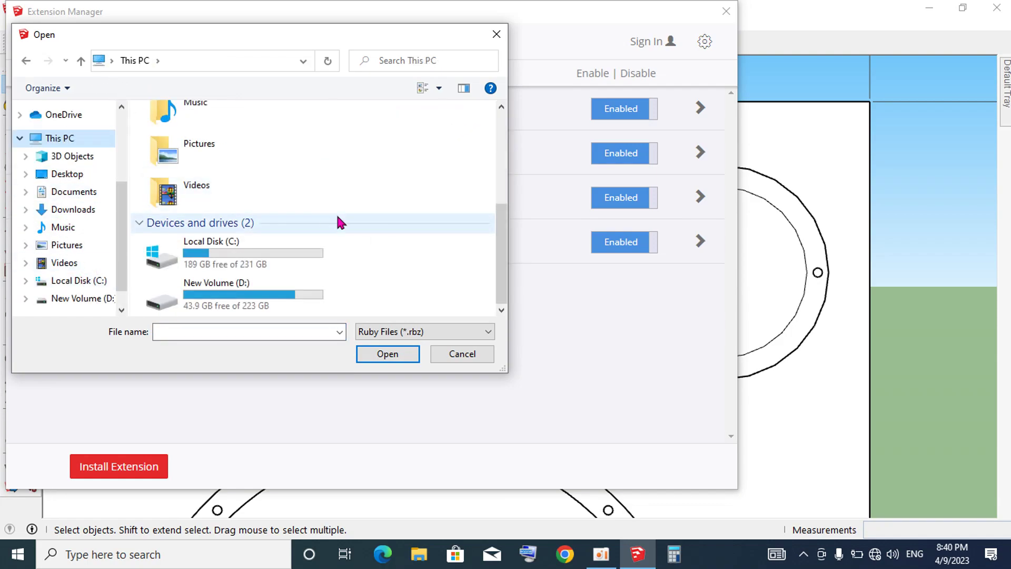
- Install the 1001bit_freeware_v1.0.5 extension from C:\Sketchup fin
double_click(266, 262)
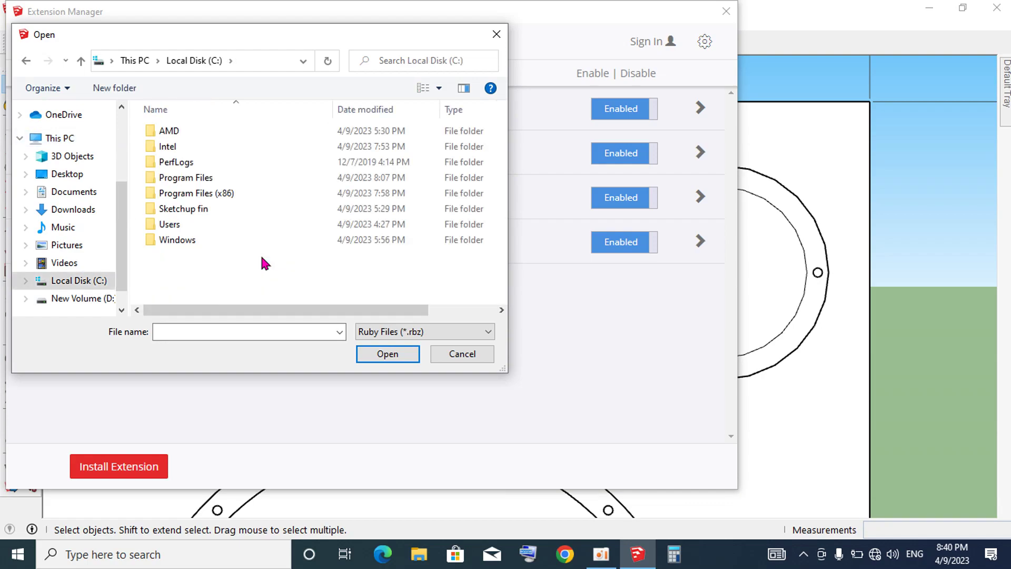
left_click(204, 214)
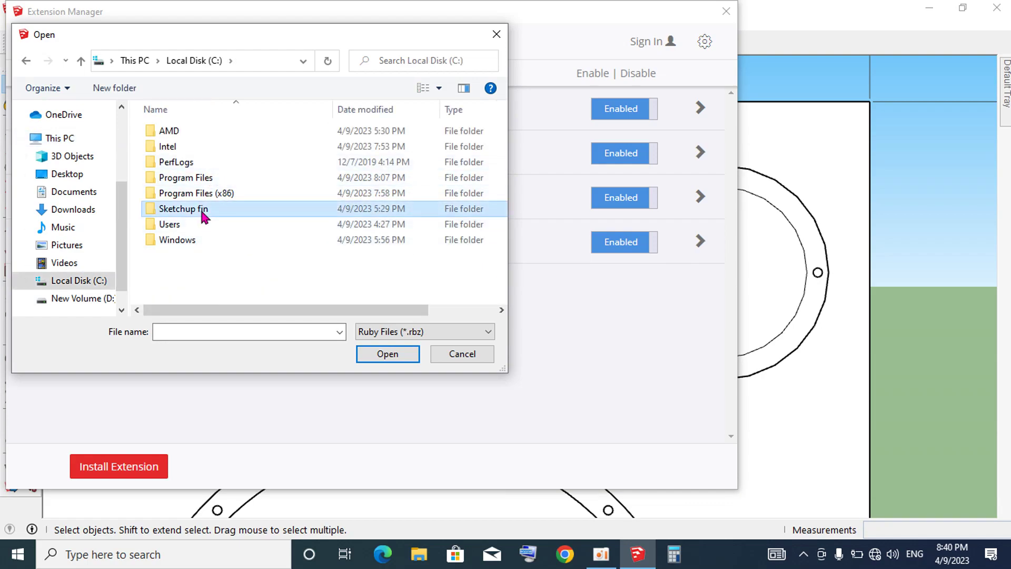
double_click(203, 215)
left_click(220, 151)
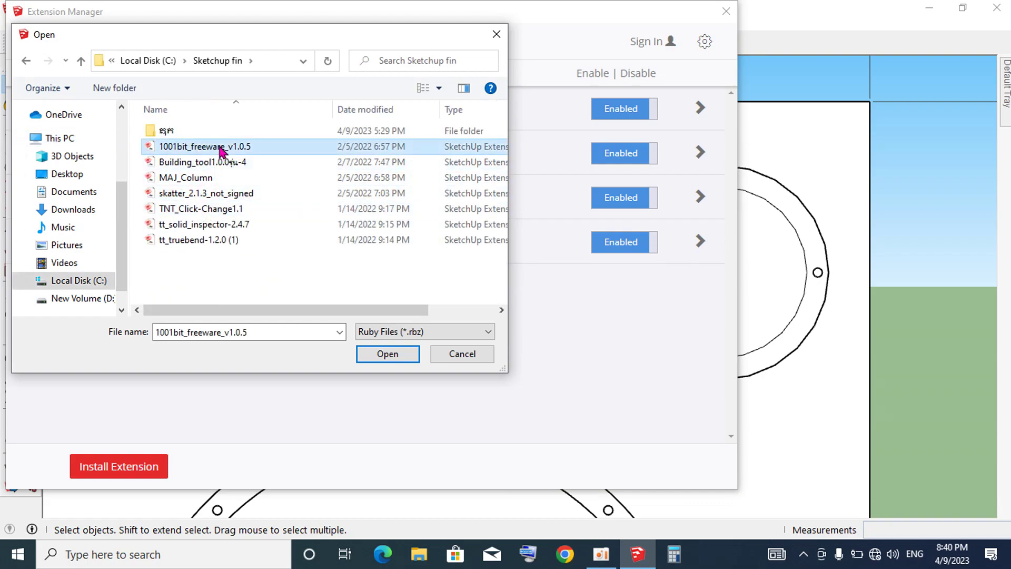
left_click(395, 355)
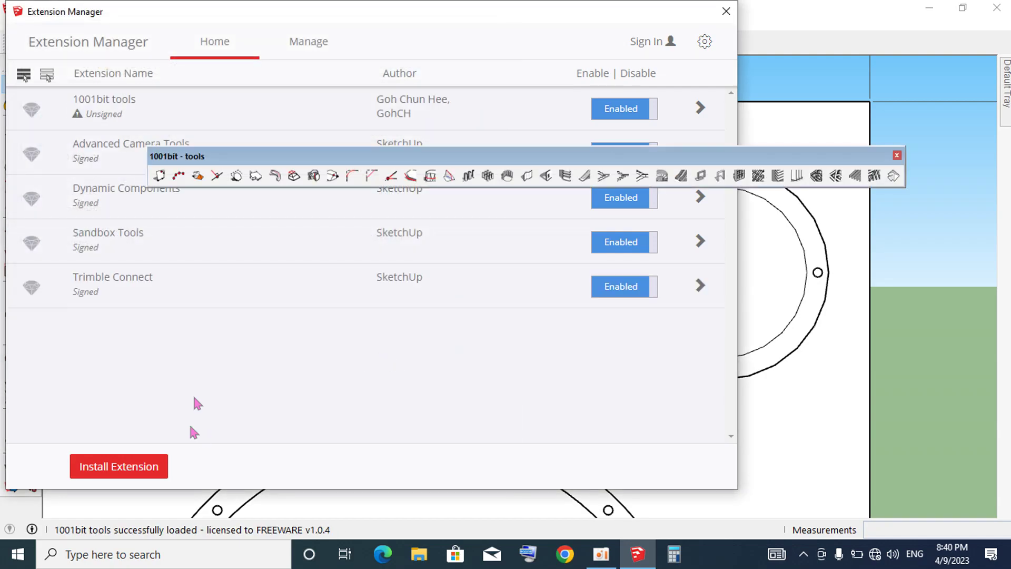
- Dock the 1001bit toolbar in the top toolbar row and close the Extension Manager
left_click_drag(432, 154, 435, 126)
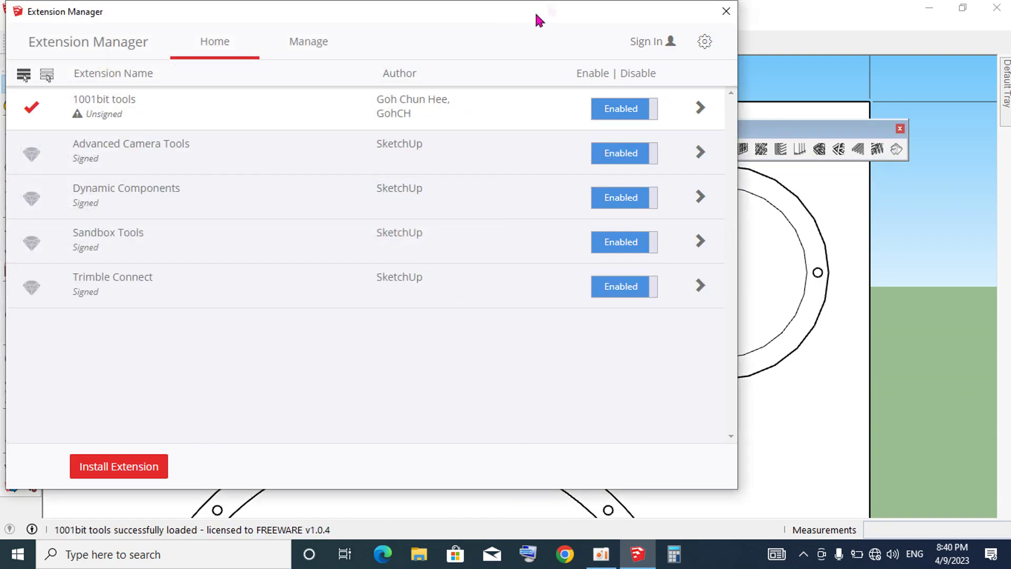
left_click_drag(744, 125, 748, 42)
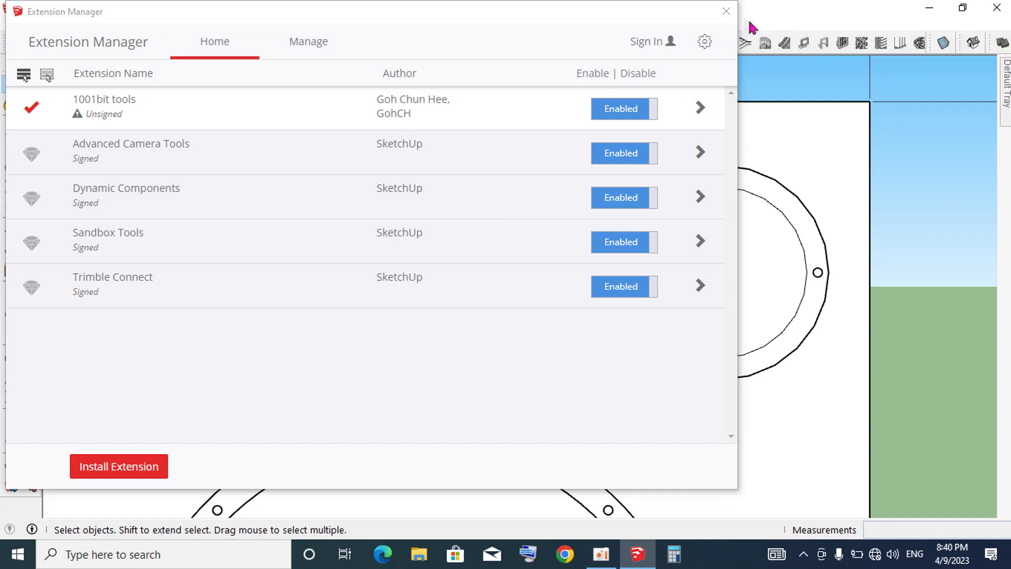
left_click(727, 11)
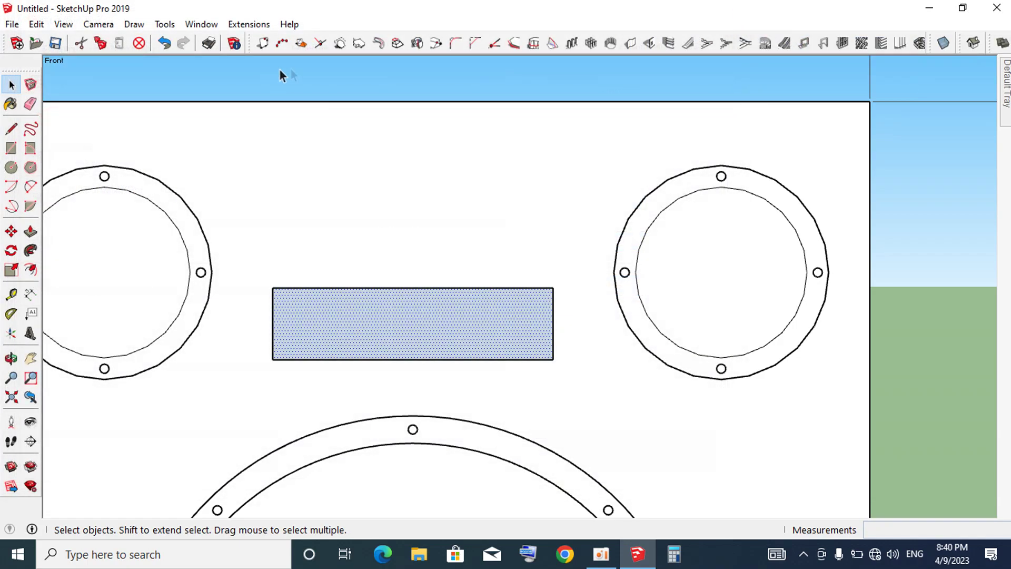
- Fillet the slot's top-left and bottom-left corners with a 10 mm radius using 1001bit Fillet
scroll(387, 63, "down", 3)
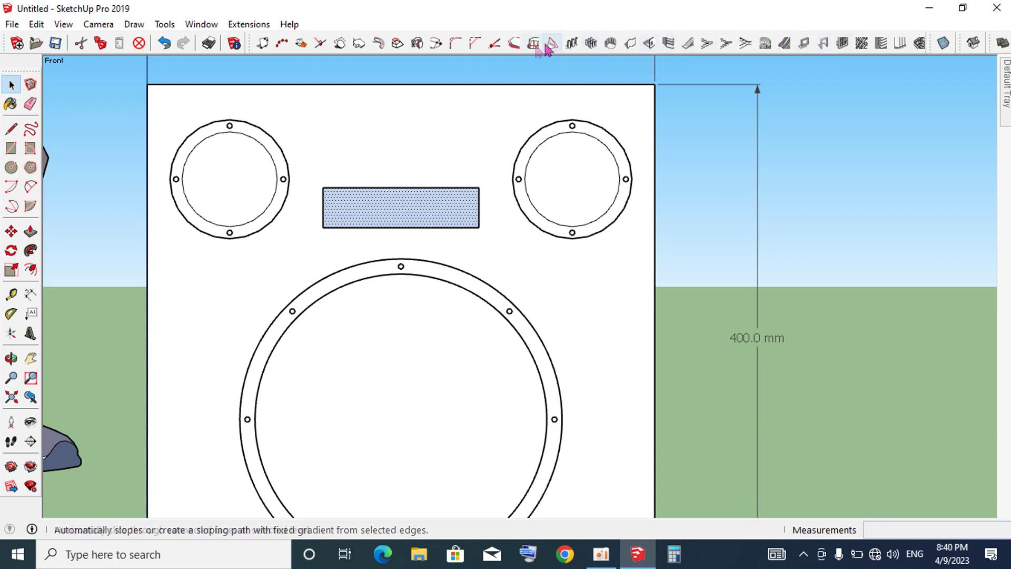
left_click(457, 42)
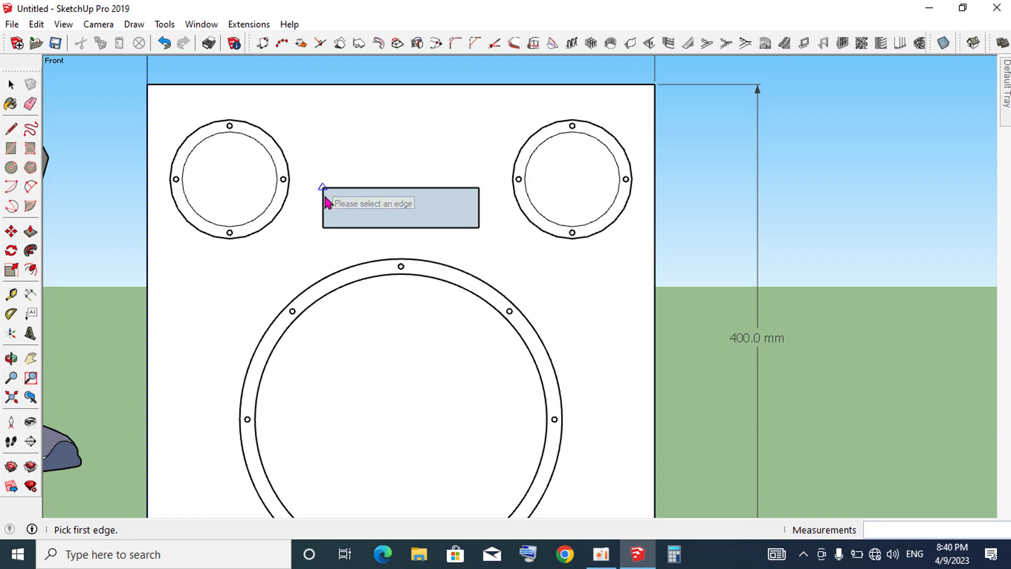
left_click(346, 189)
left_click(323, 207)
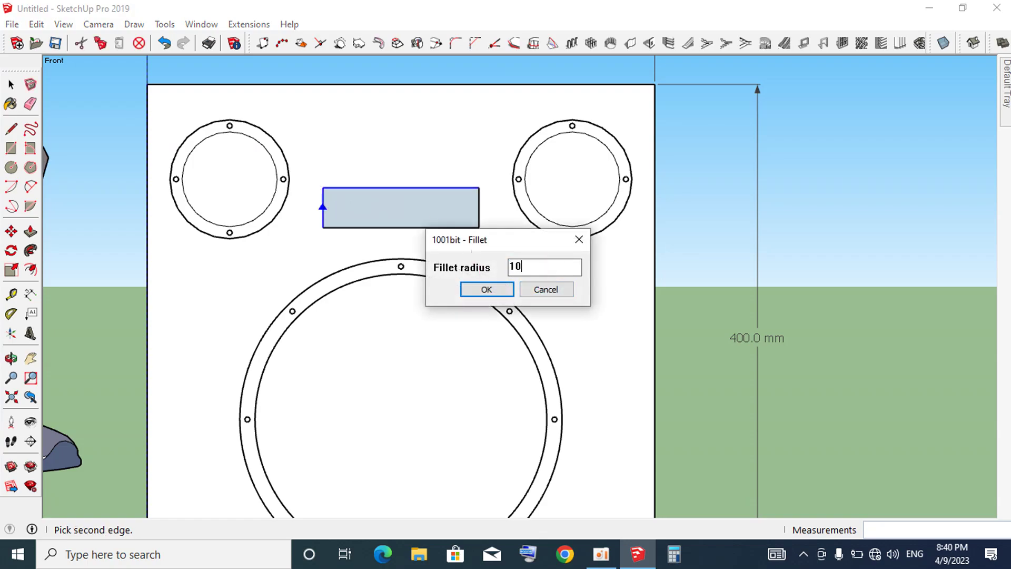
key("Return")
scroll(341, 216, "up", 1)
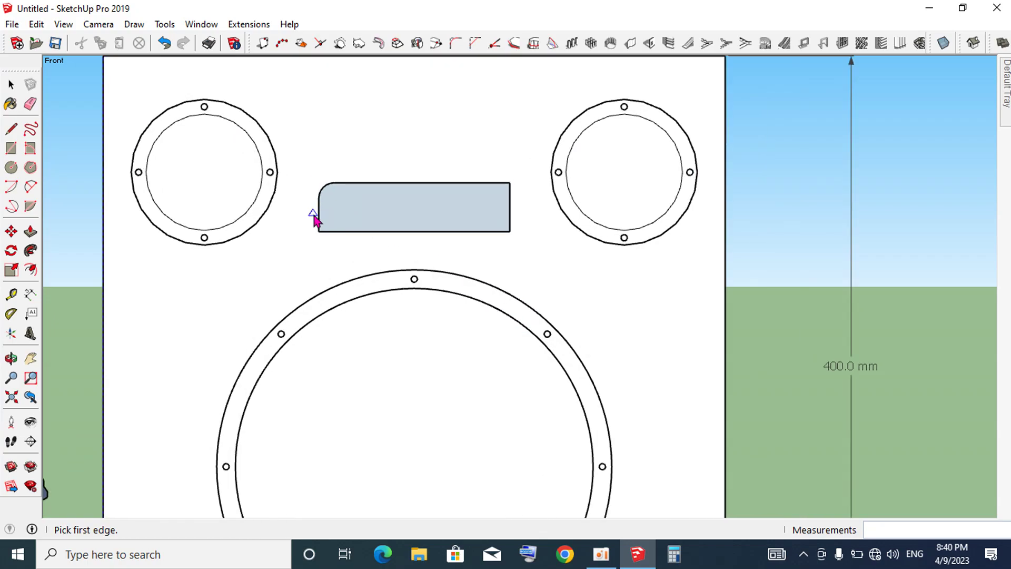
left_click(341, 232)
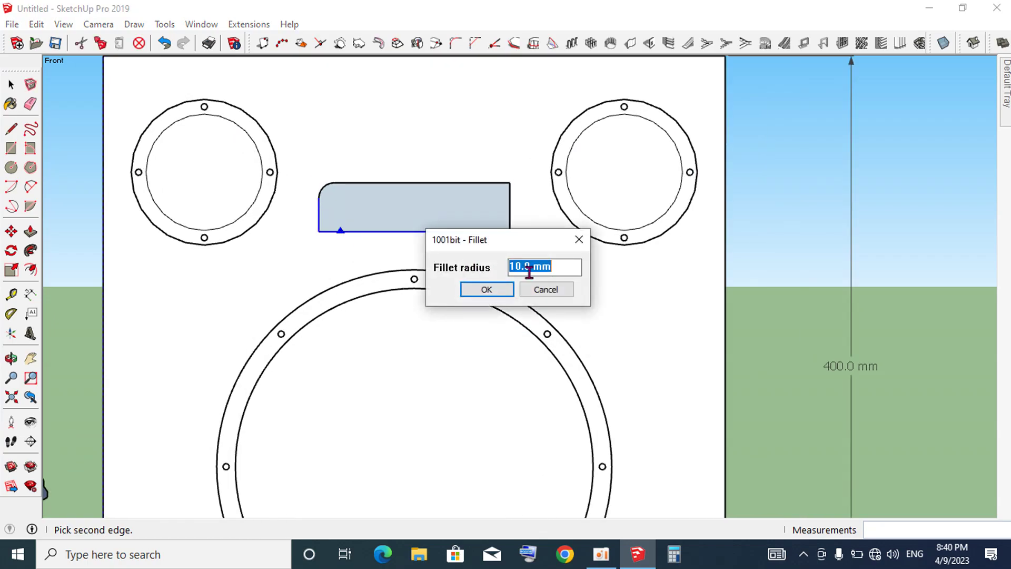
left_click(487, 290)
- Fillet the slot's bottom-right and top-right corners at 10 mm as well
left_click(491, 235)
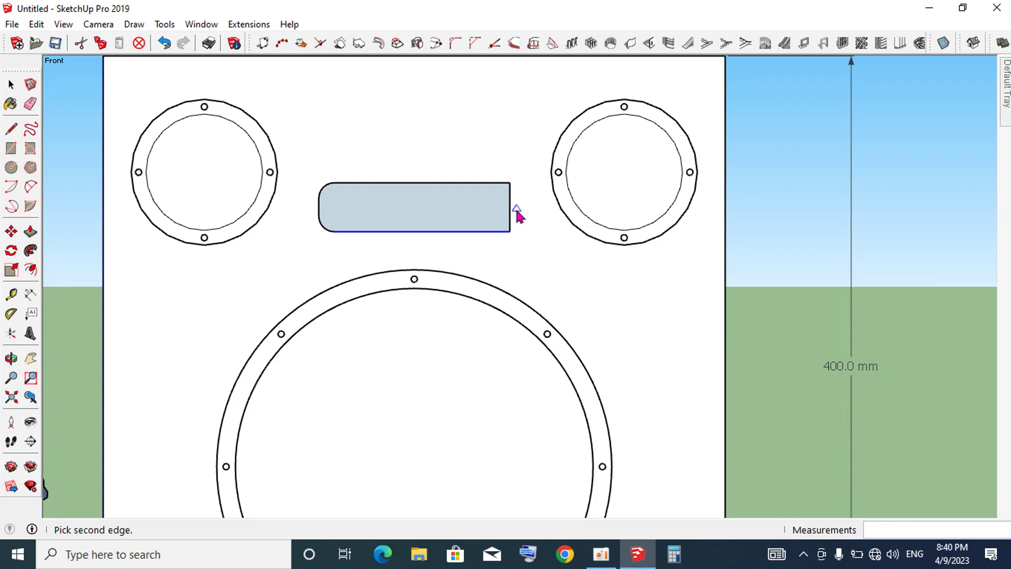
left_click(511, 212)
left_click(488, 290)
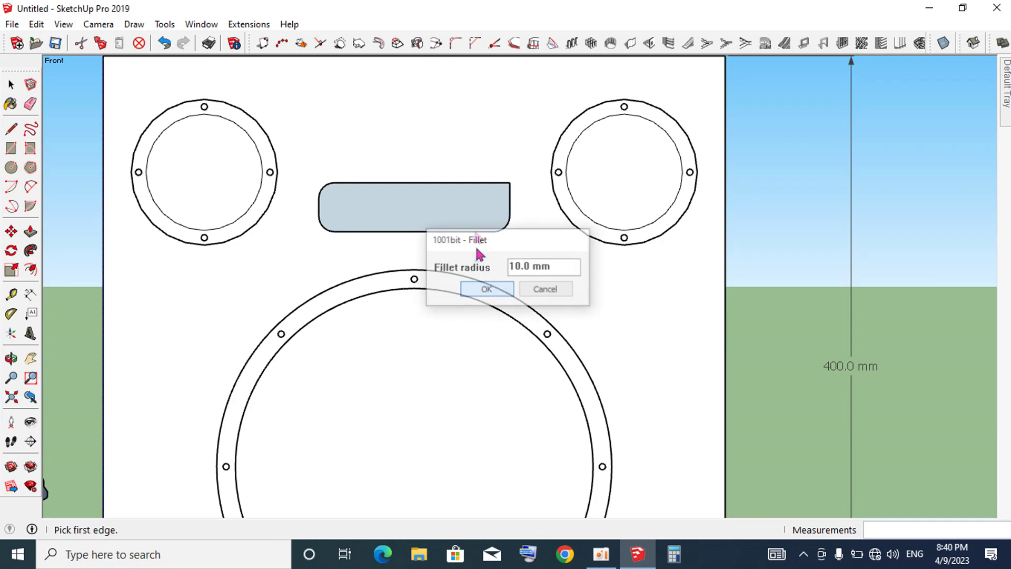
left_click(484, 183)
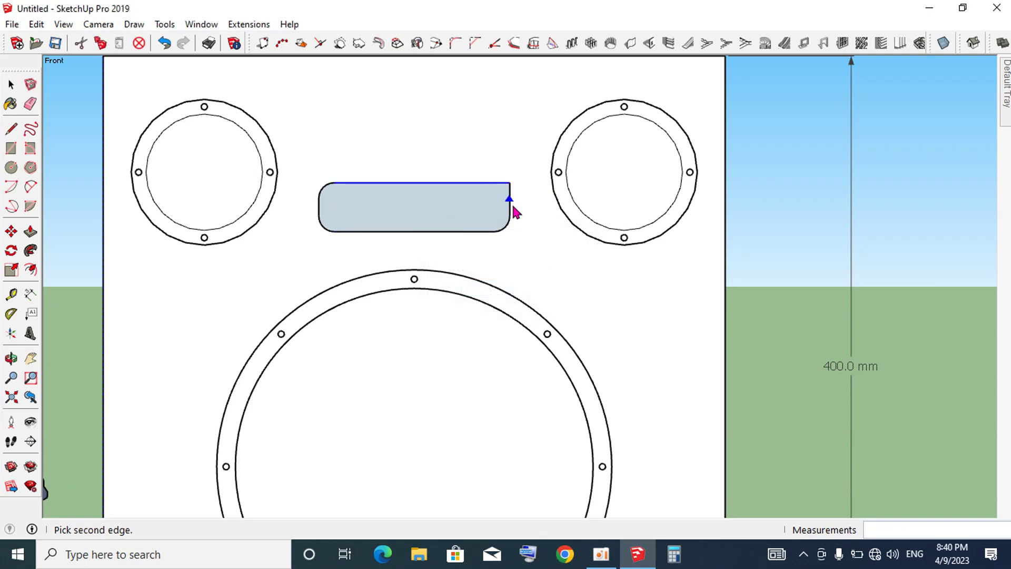
left_click(513, 208)
left_click(488, 289)
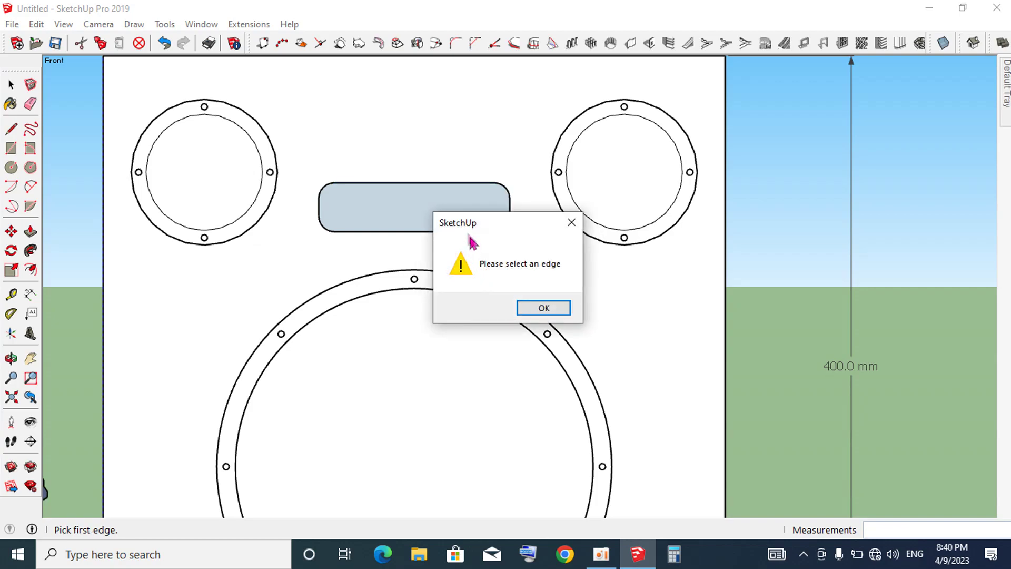
left_click(556, 313)
key("space")
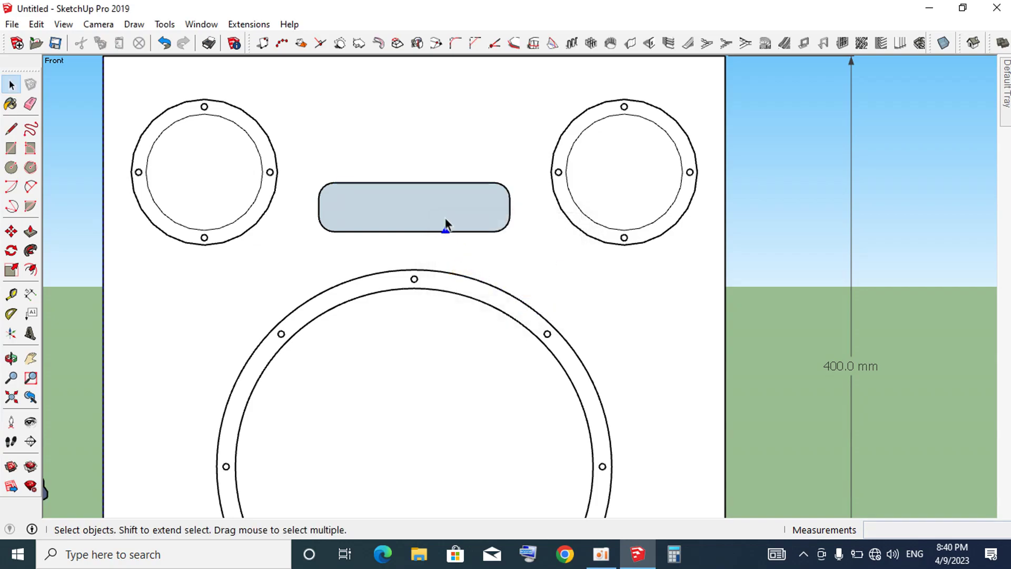
scroll(446, 219, "up", 3)
left_click(442, 214)
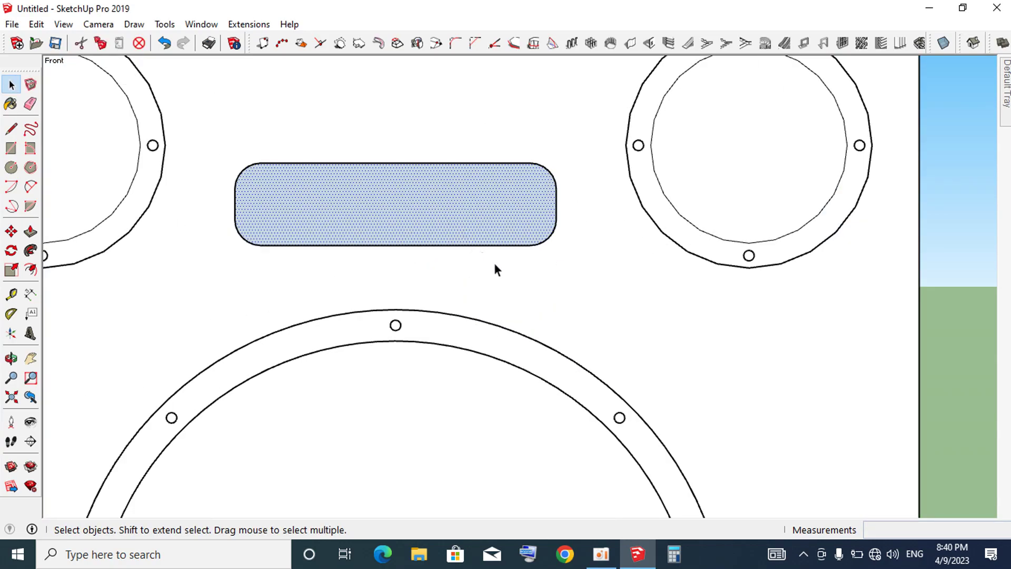
- Offset the rounded slot outline outward by 10 mm to form a ring
key("f")
left_click(482, 245)
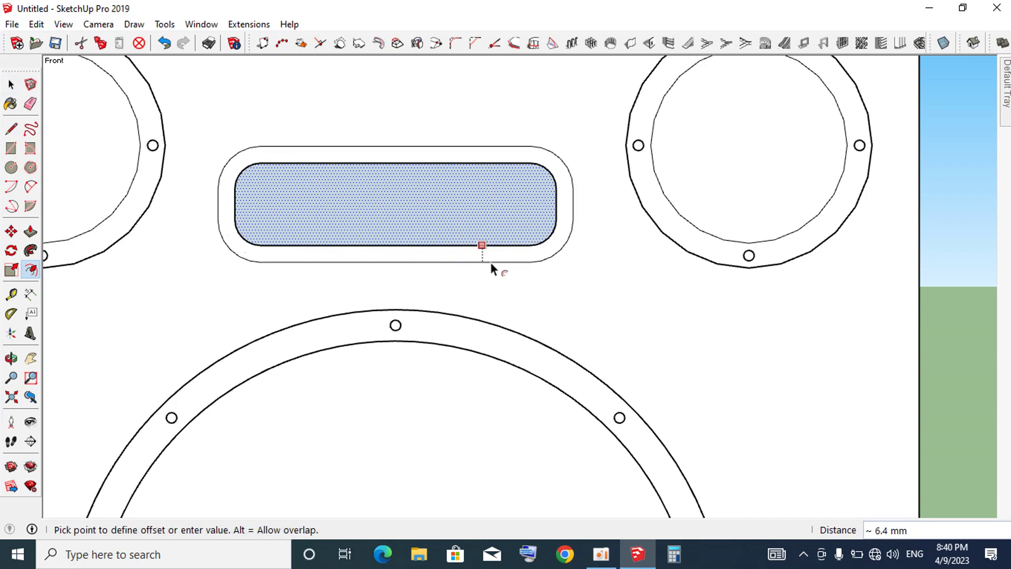
type("10")
key("Return")
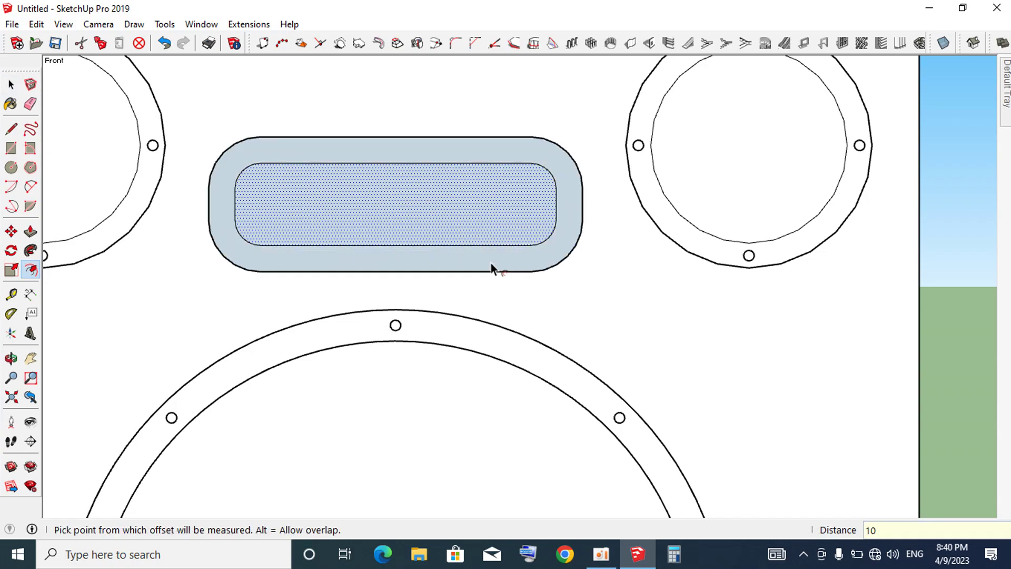
key("space")
- Move the slot and its ring up about 36 mm, level with the small speakers
scroll(466, 215, "down", 5)
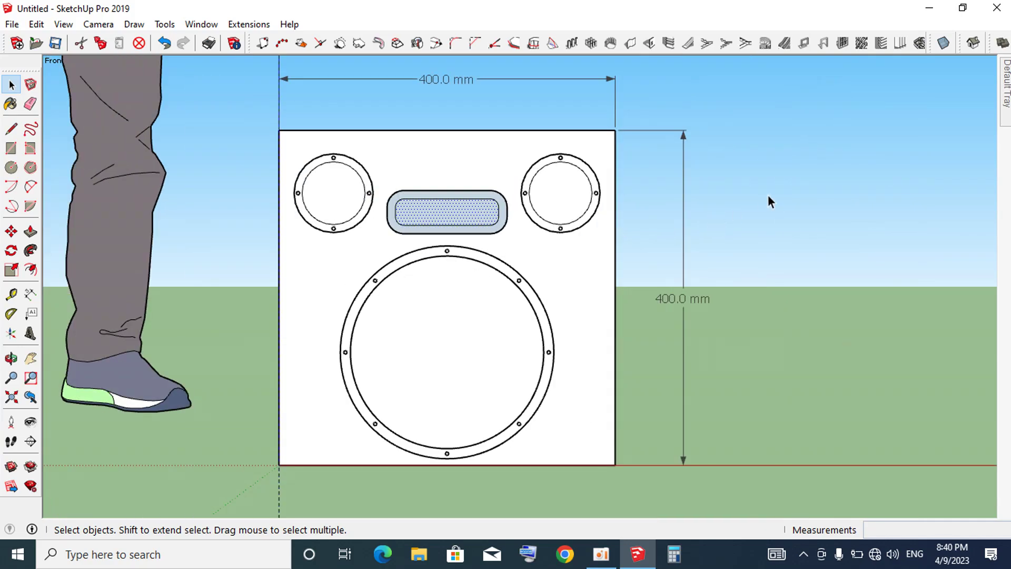
scroll(543, 195, "down", 3)
scroll(527, 211, "up", 3)
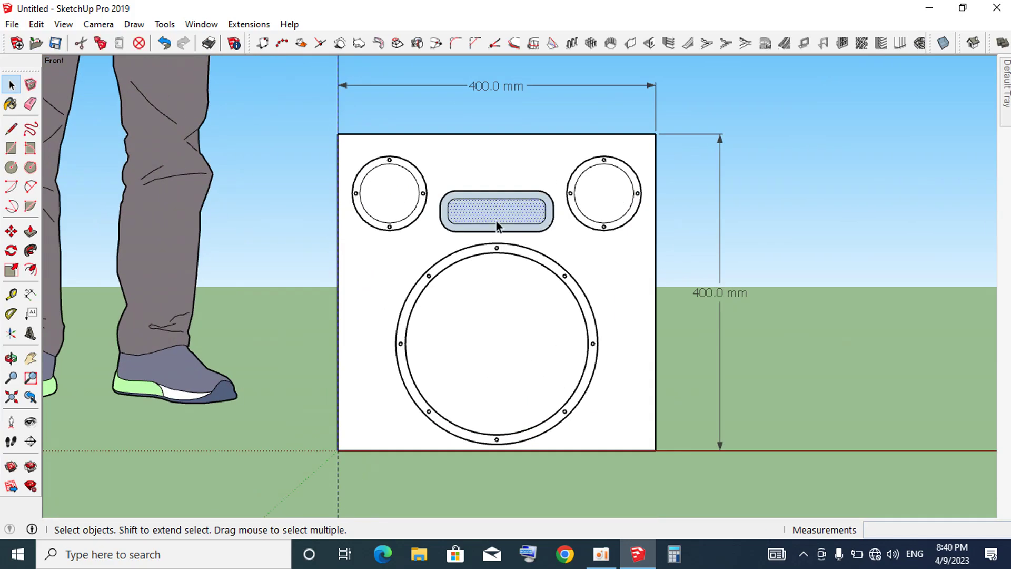
double_click(497, 225)
key("m")
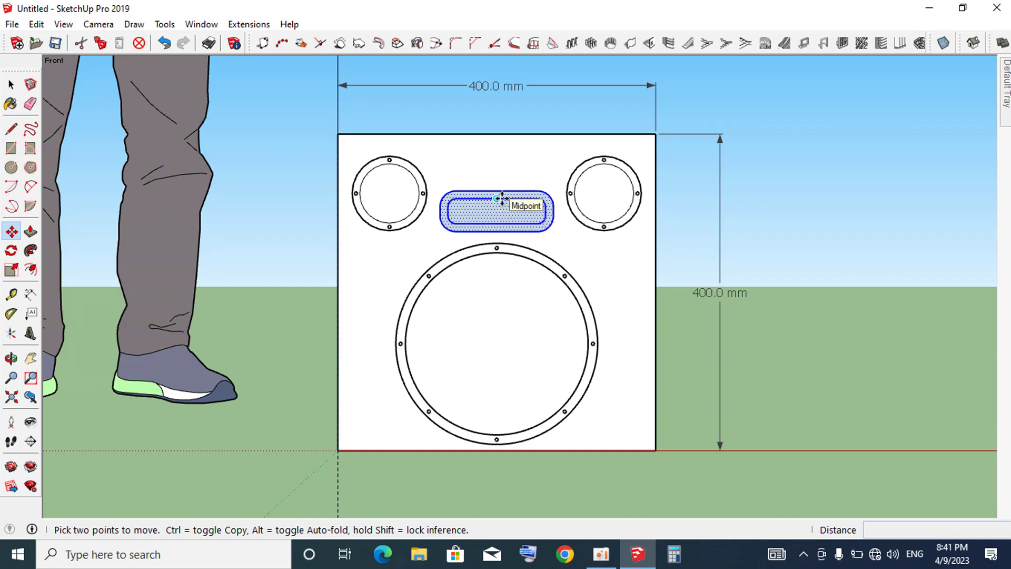
left_click(498, 199)
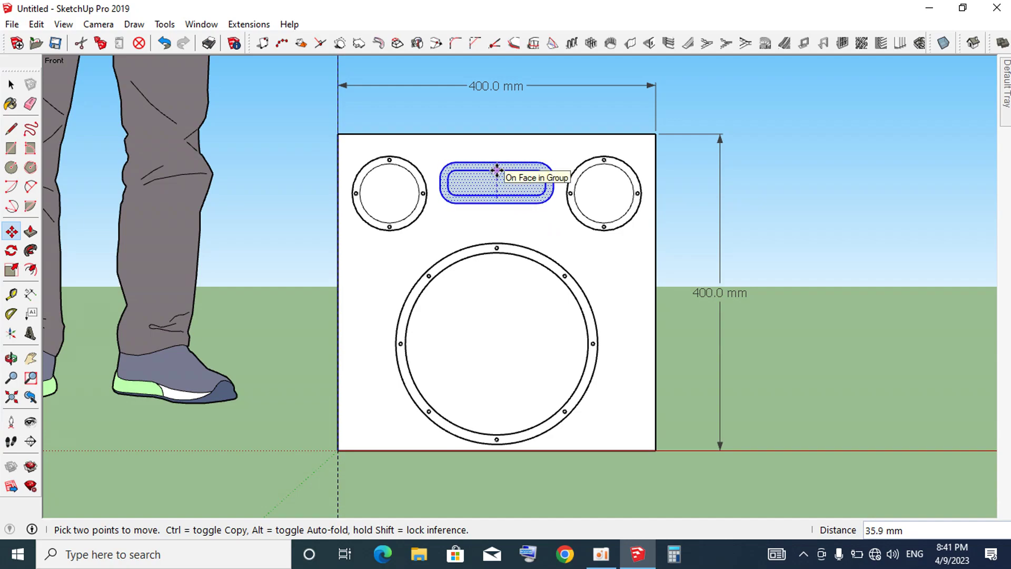
left_click(498, 171)
key("space")
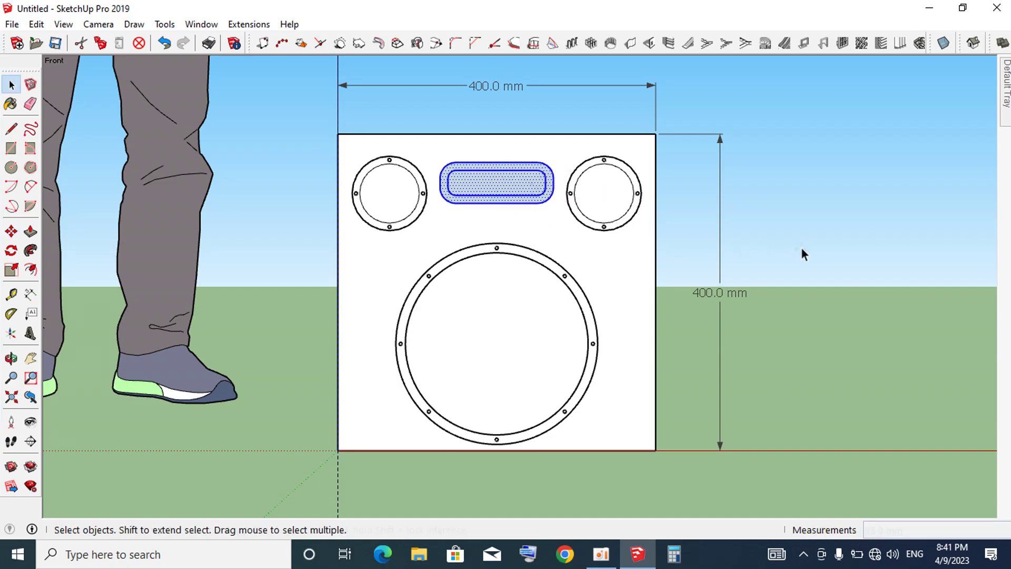
left_click(801, 253)
scroll(771, 246, "down", 2)
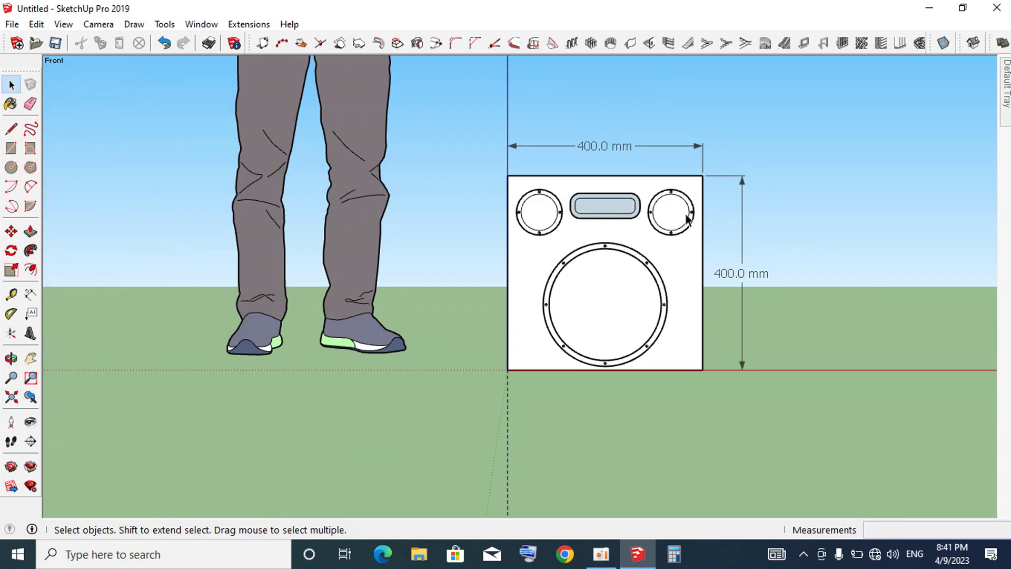
- Orbit around to view the 400 mm front panel from behind
double_click(680, 217)
left_click(798, 195)
scroll(706, 337, "up", 1)
scroll(706, 338, "down", 1)
scroll(795, 254, "down", 2)
mouse_move(795, 254)
middle_mouse_down()
mouse_move(686, 287)
mouse_move(568, 274)
middle_mouse_up()
scroll(580, 262, "up", 3)
mouse_move(644, 262)
middle_mouse_down()
mouse_move(785, 228)
mouse_move(701, 275)
mouse_move(746, 283)
middle_mouse_up()
scroll(791, 221, "down", 4)
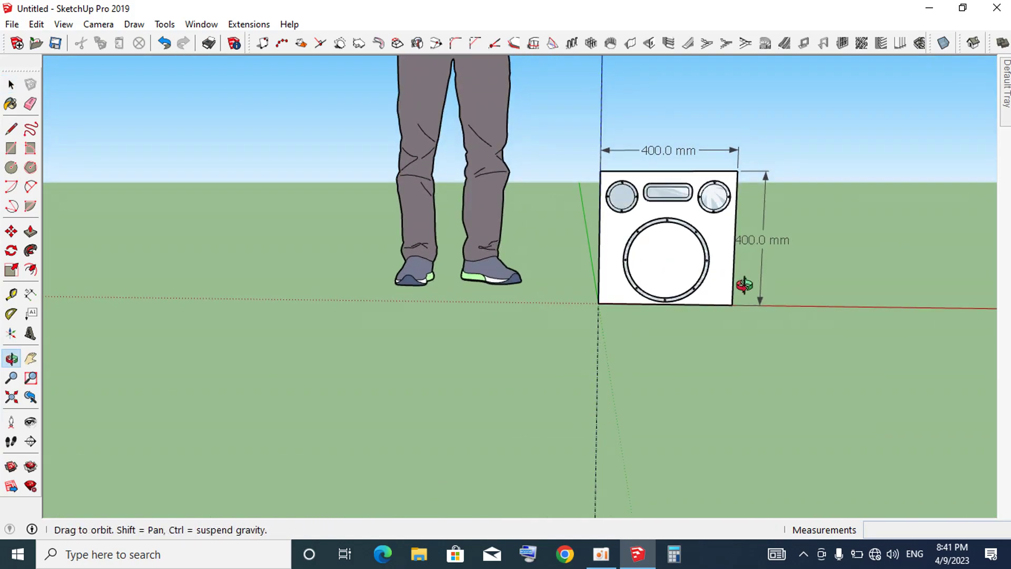
scroll(708, 271, "up", 2)
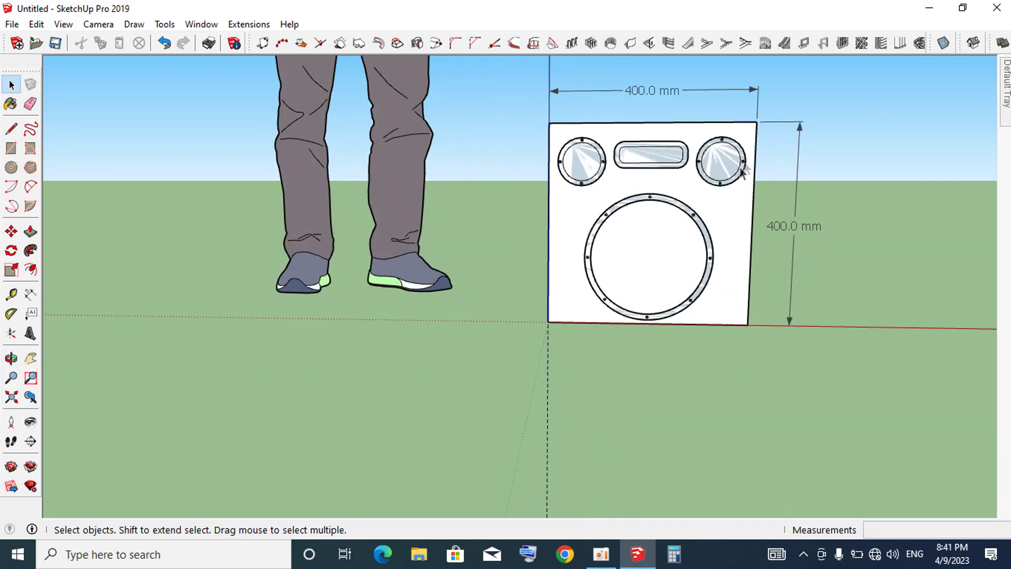
scroll(741, 174, "down", 2)
middle_click_drag(849, 156, 223, 320)
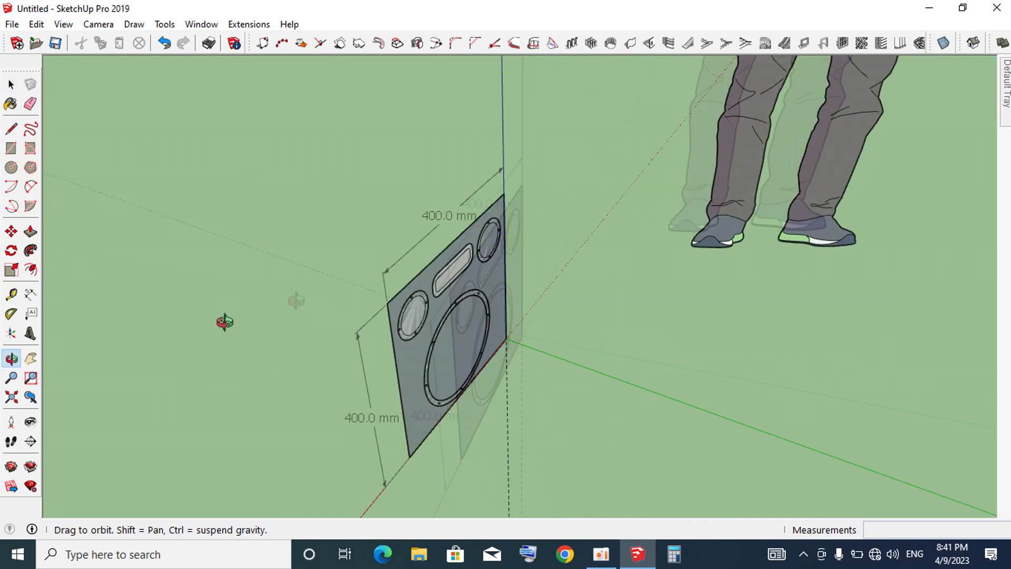
mouse_move(474, 168)
middle_mouse_down()
mouse_move(568, 142)
mouse_move(468, 334)
mouse_move(353, 310)
mouse_move(245, 235)
mouse_move(311, 212)
mouse_move(332, 226)
middle_mouse_up()
- Push/pull the panel face out 20 mm into a solid slab
left_click(244, 235)
scroll(245, 235, "down", 1)
left_click_drag(318, 203, 348, 212)
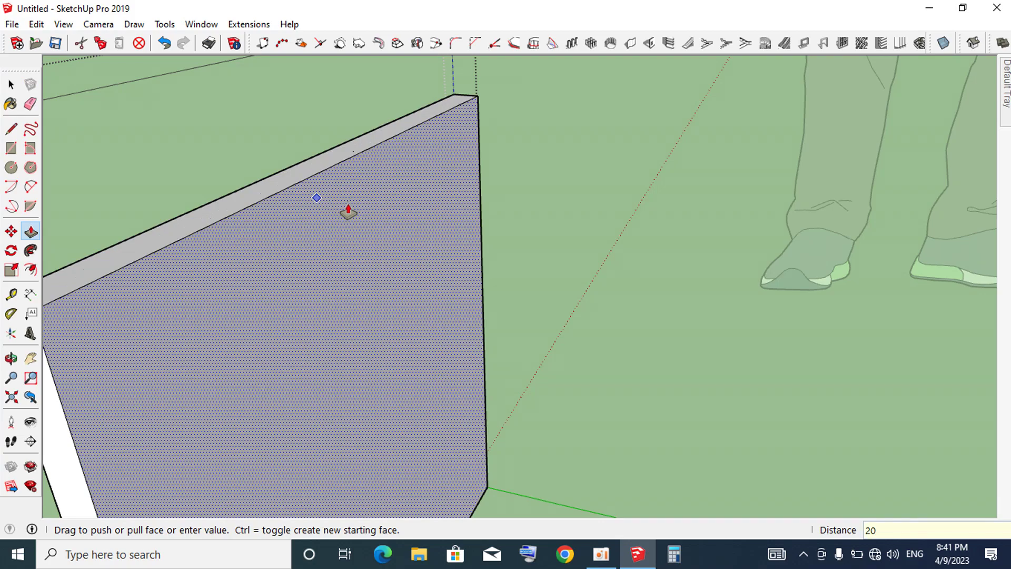
key("Return")
key("space")
scroll(348, 212, "down", 5)
mouse_move(418, 310)
middle_mouse_down()
mouse_move(395, 280)
mouse_move(531, 293)
mouse_move(406, 293)
middle_mouse_up()
left_click(352, 289)
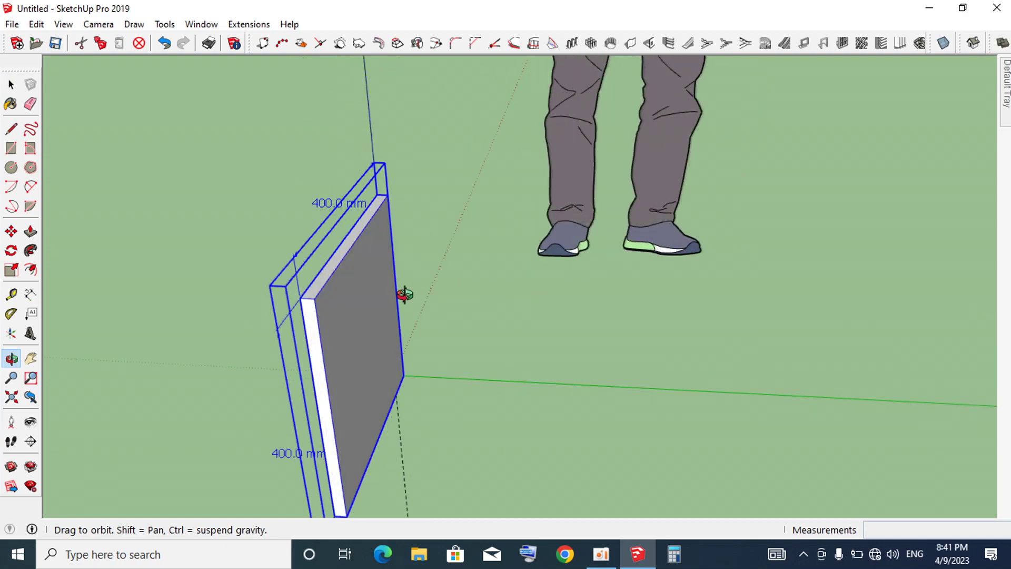
key("m")
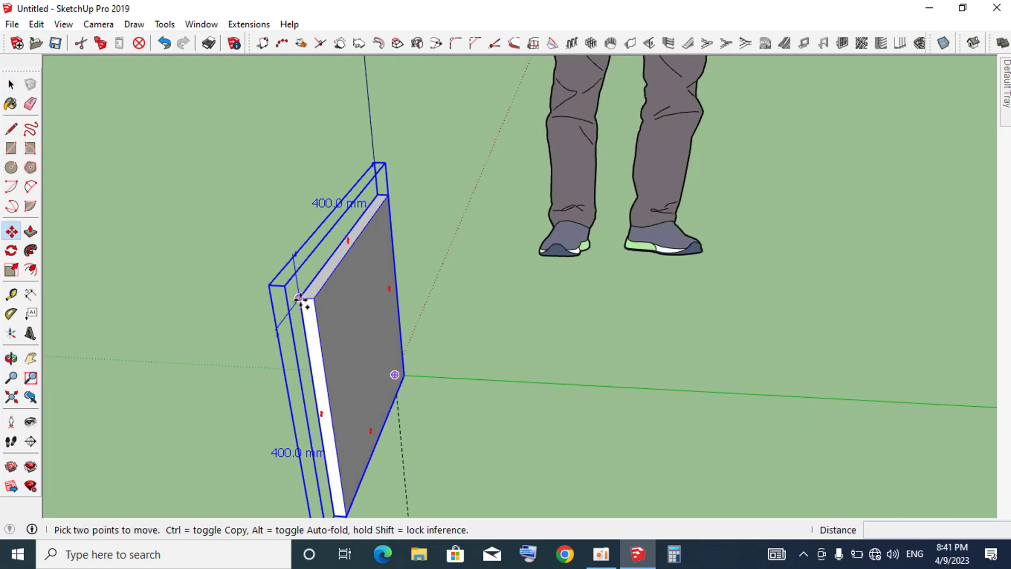
- Copy the panel slab with a Ctrl-move, entering 25 as the distance
left_click(299, 298)
key("ctrl")
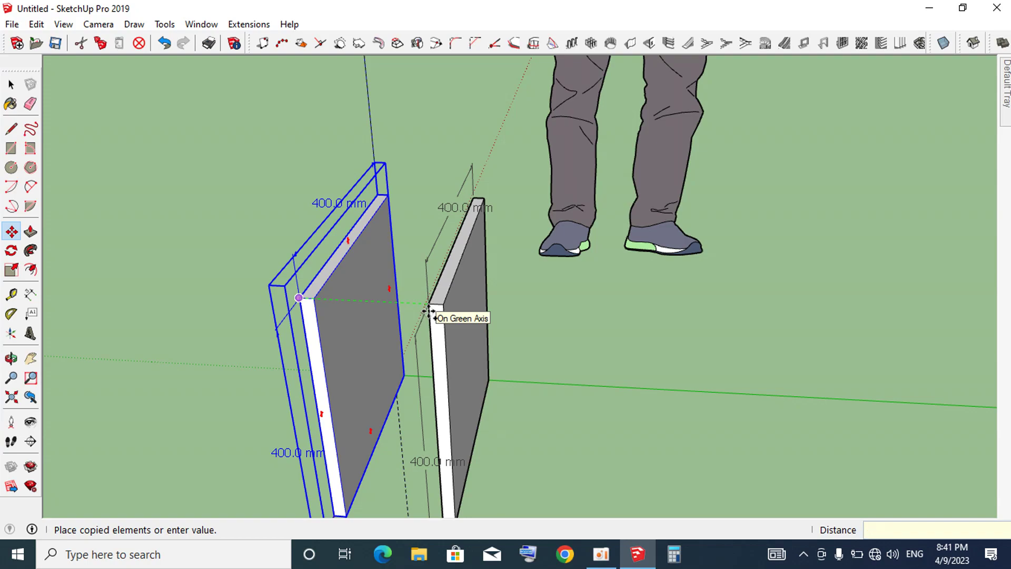
type("250")
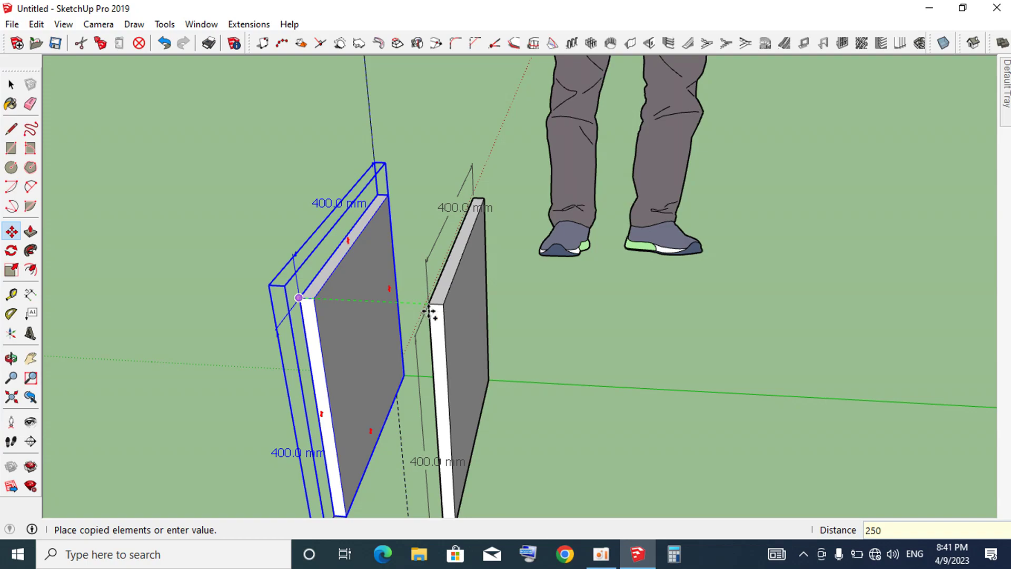
key("Return")
key("space")
scroll(428, 312, "down", 3)
left_click(611, 311)
mouse_move(648, 290)
middle_mouse_down()
mouse_move(598, 315)
mouse_move(460, 318)
middle_mouse_up()
scroll(461, 318, "up", 3)
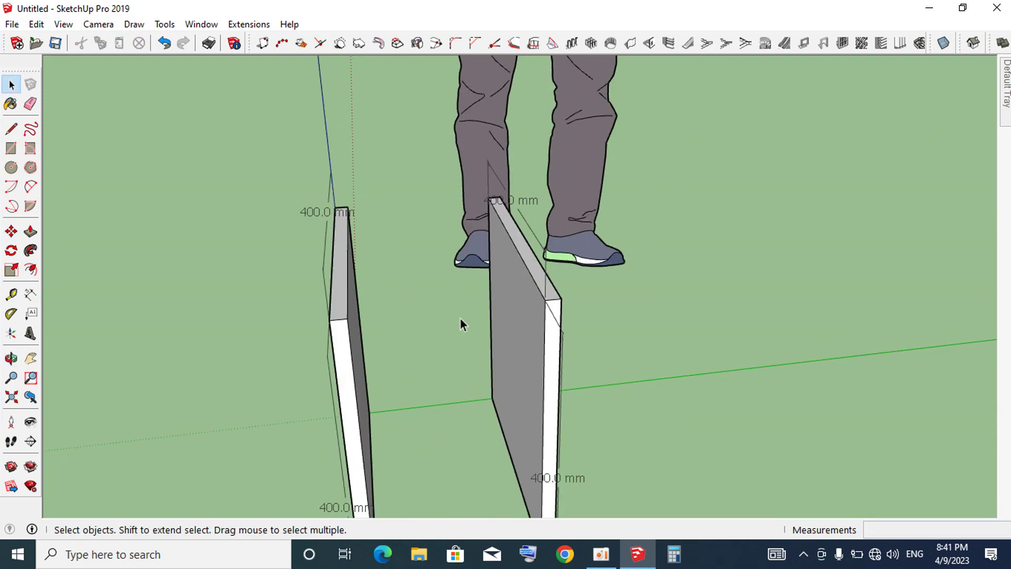
- Measure the 270 mm panel gap and slide the second panel along the green axis
key("t")
left_click(328, 320)
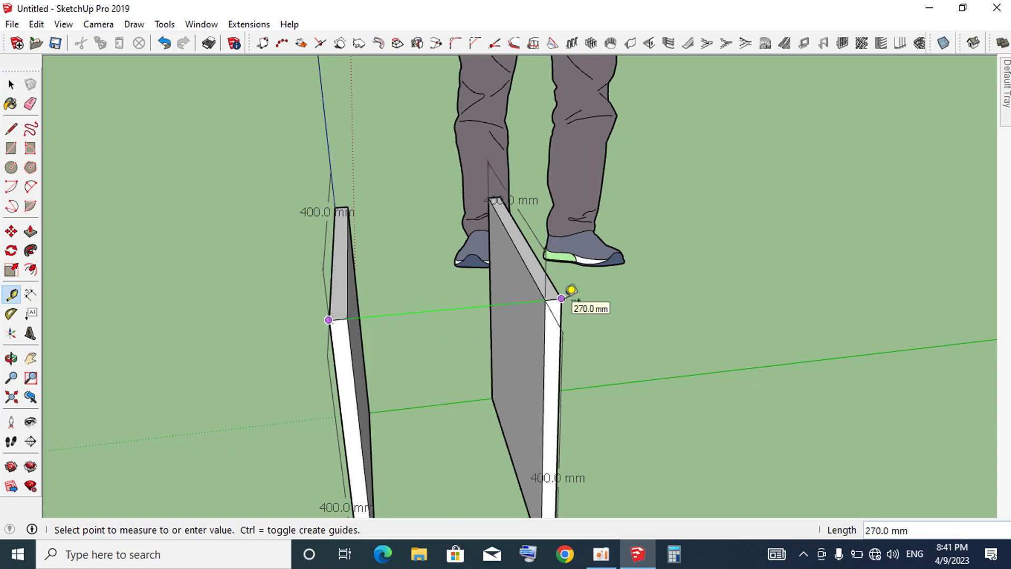
left_click(561, 299)
key("space")
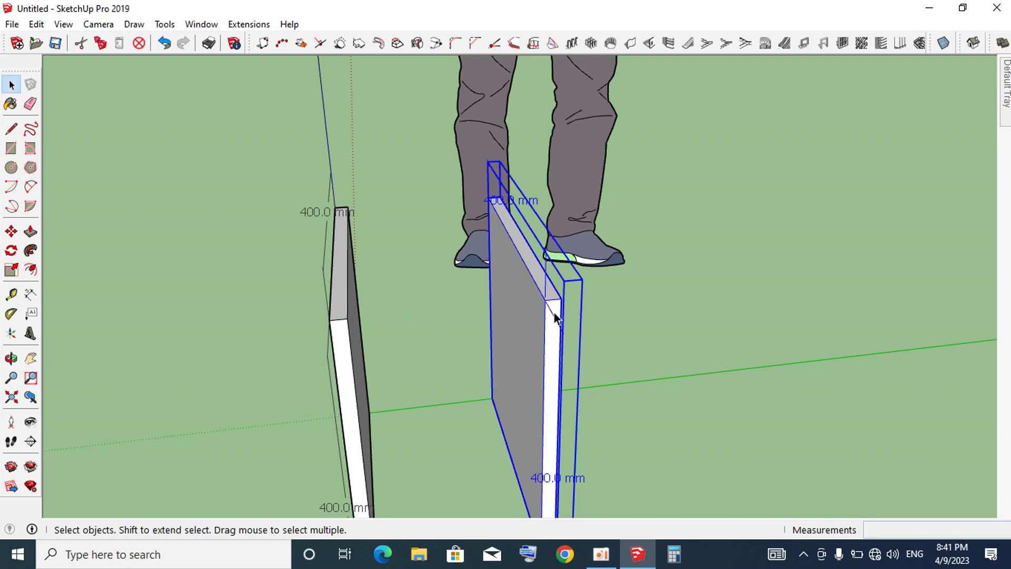
key("m")
left_click(554, 313)
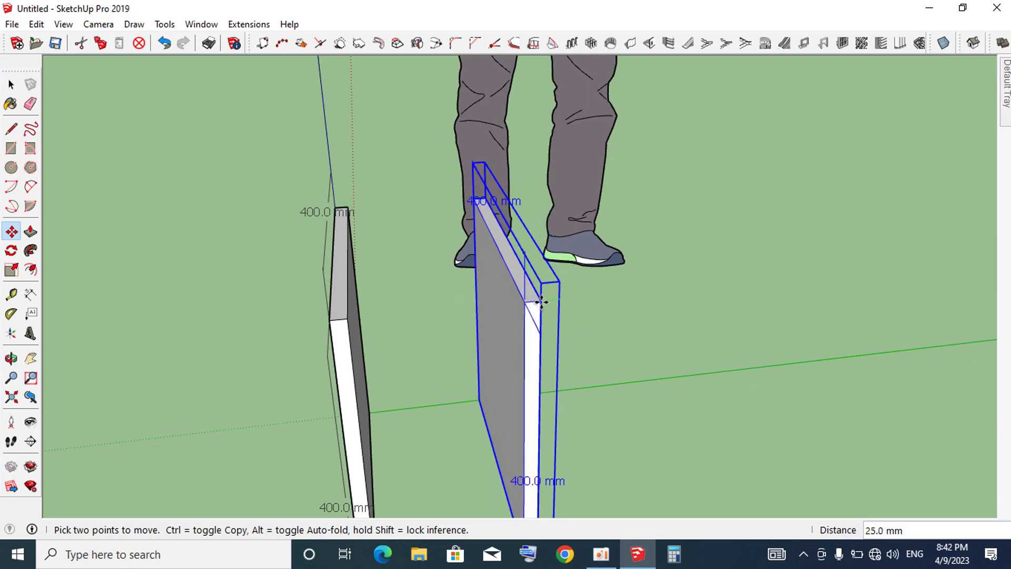
key("Return")
key("space")
left_click(590, 314)
- Re-check the gap from the left panel corner, then orbit around the side panels
key("t")
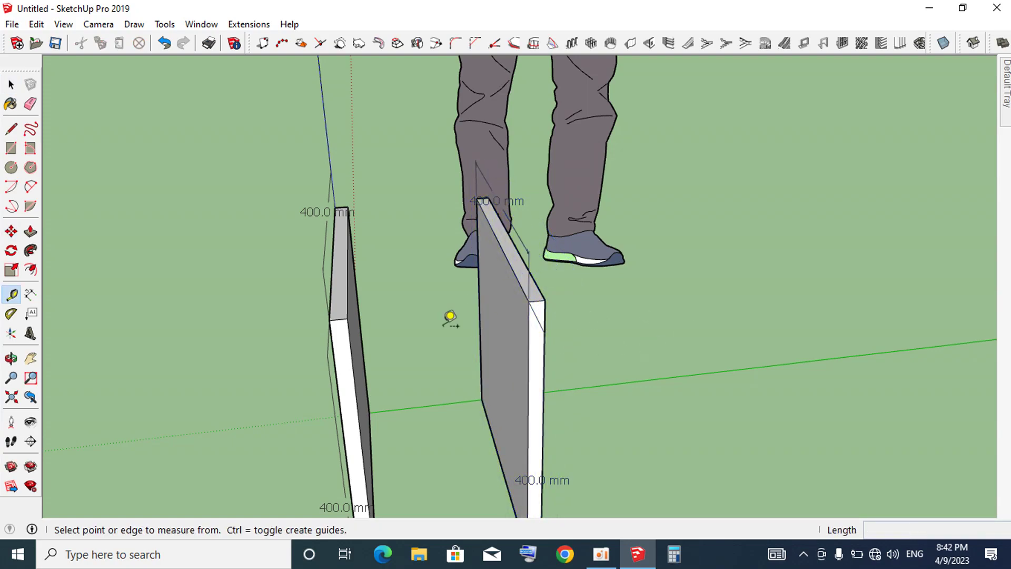
left_click(328, 320)
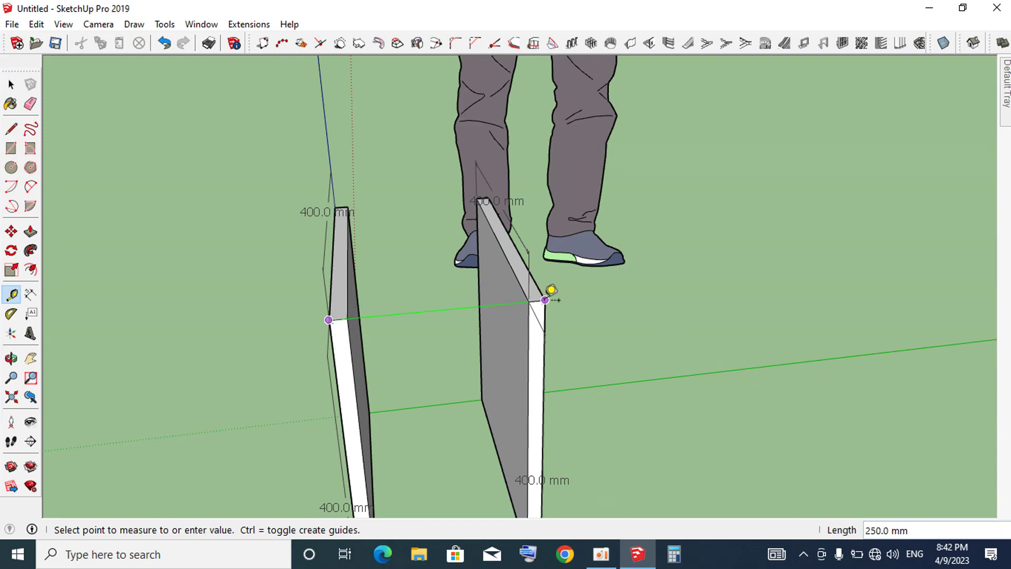
key("space")
mouse_move(594, 329)
middle_mouse_down()
mouse_move(680, 326)
mouse_move(650, 379)
mouse_move(536, 301)
mouse_move(505, 315)
mouse_move(459, 421)
middle_mouse_up()
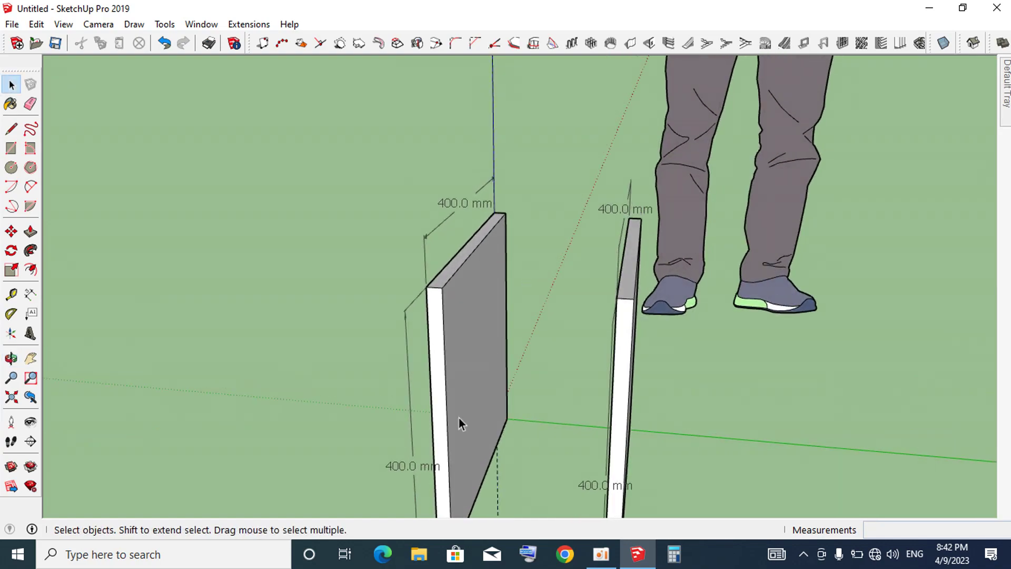
- Draw a top face spanning both side panels and thicken it into a 20 mm slab
key("r")
middle_click_drag(463, 271, 452, 286)
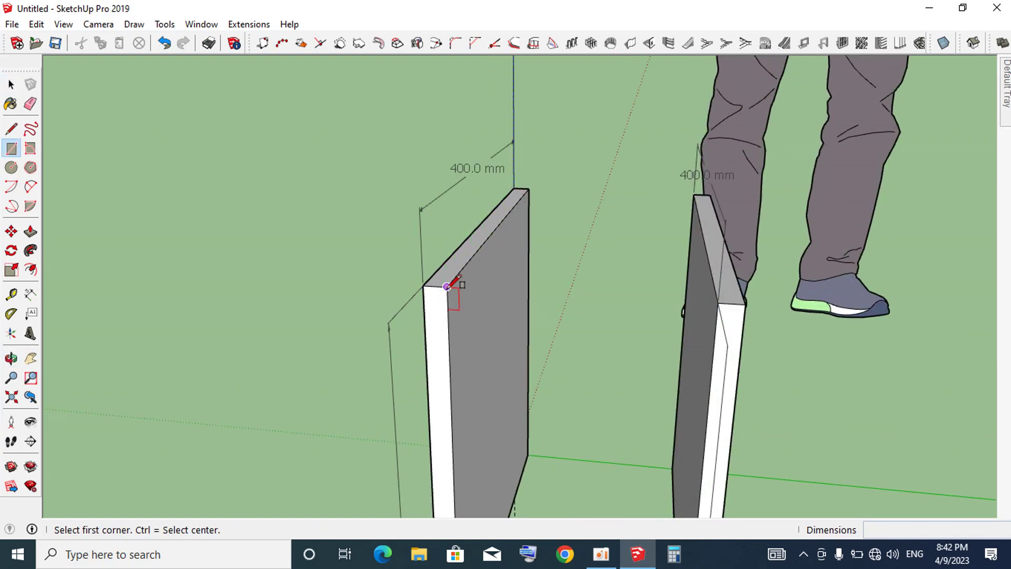
left_click(446, 287)
left_click(703, 190)
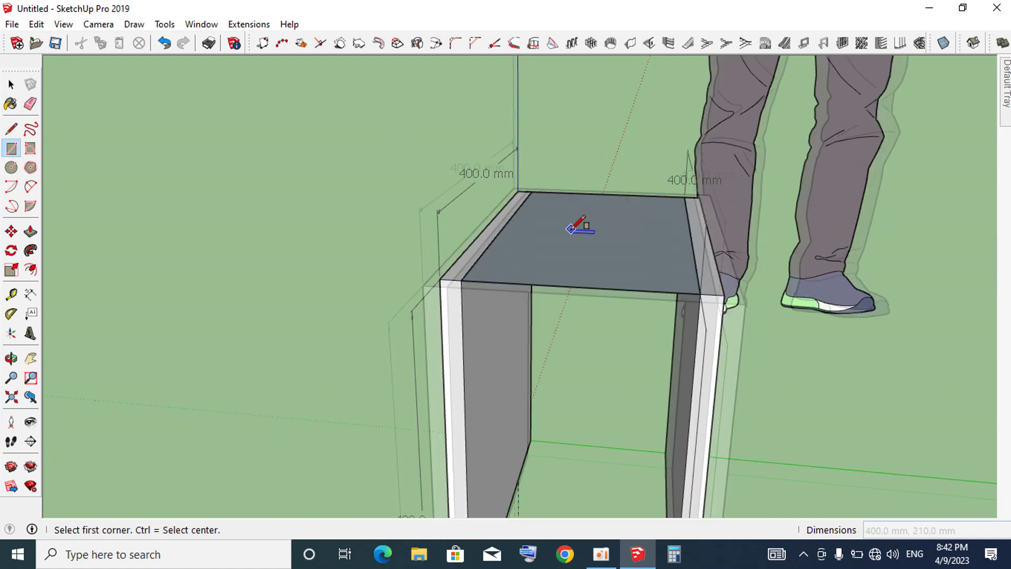
key("space")
left_click(576, 242)
key("p")
left_click(575, 243)
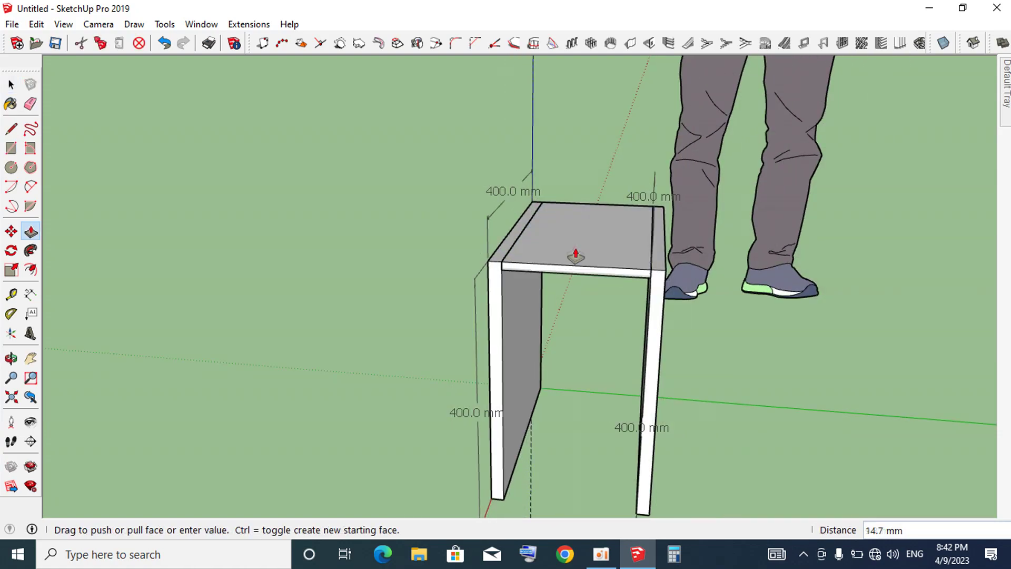
key("Return")
key("space")
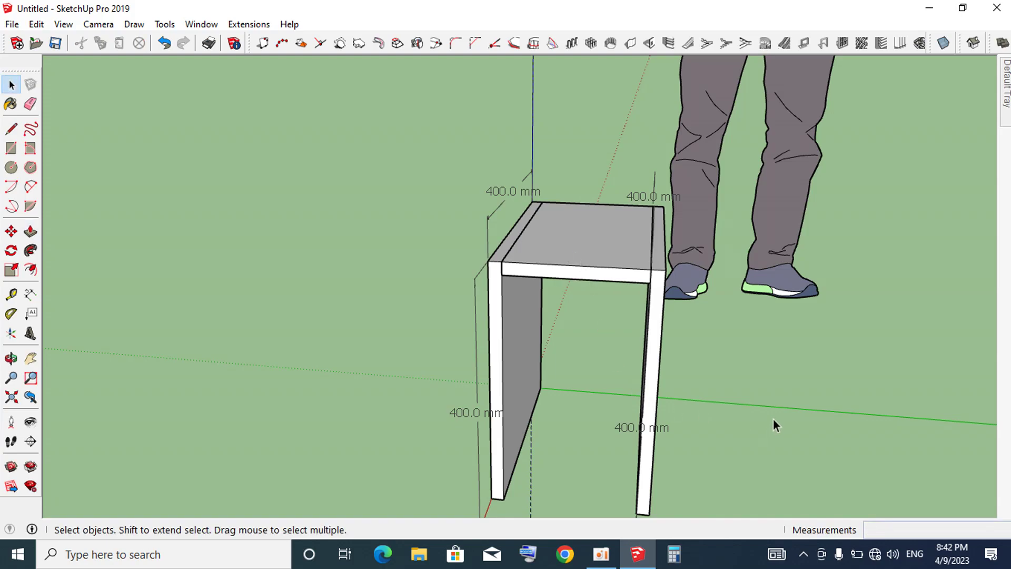
- Make the 20 mm top slab a group and check its face inside the group
mouse_move(713, 311)
middle_mouse_down()
mouse_move(693, 212)
mouse_move(734, 207)
mouse_move(738, 248)
mouse_move(854, 266)
mouse_move(828, 255)
mouse_move(559, 295)
middle_mouse_up()
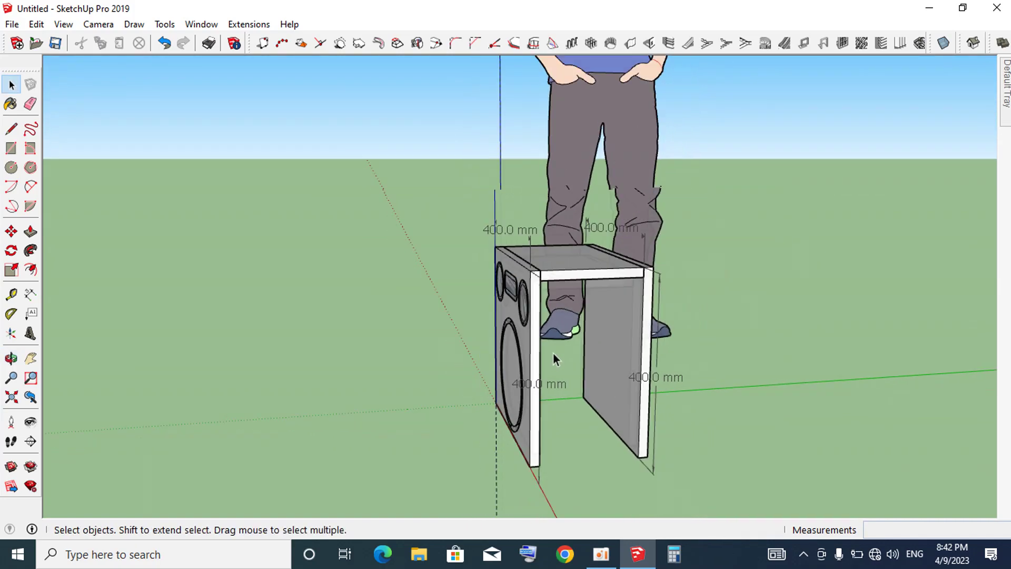
triple_click(584, 299)
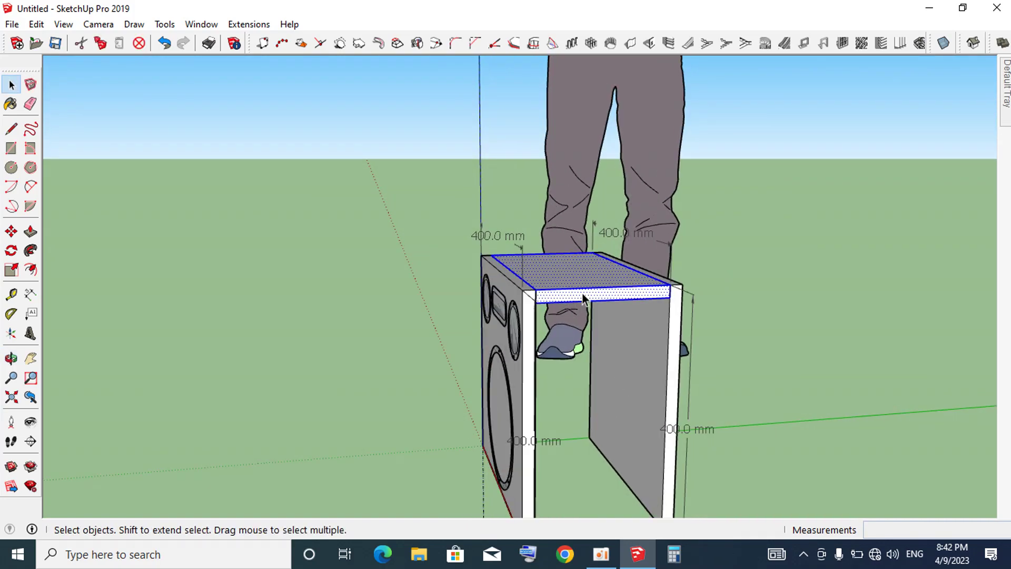
right_click(584, 300)
left_click(642, 421)
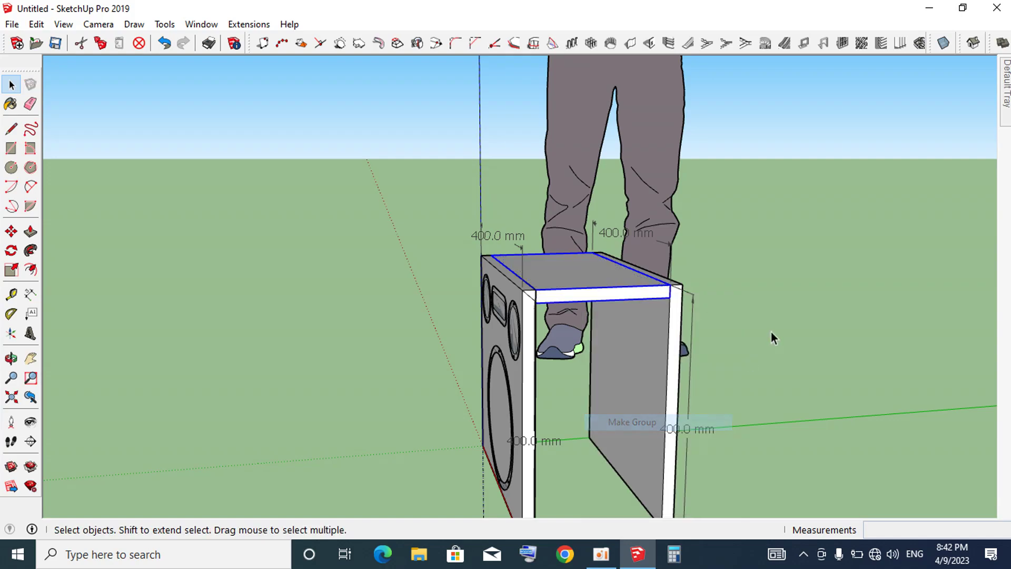
scroll(570, 324, "up", 3)
middle_click_drag(570, 324, 537, 295)
scroll(536, 296, "down", 3)
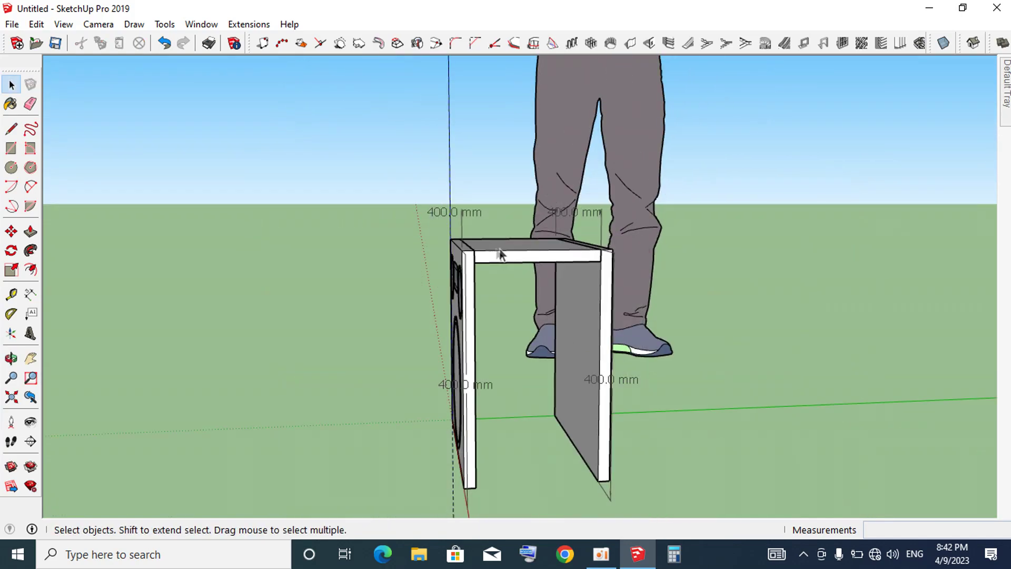
double_click(518, 257)
middle_click_drag(519, 257, 522, 297)
left_click(522, 296)
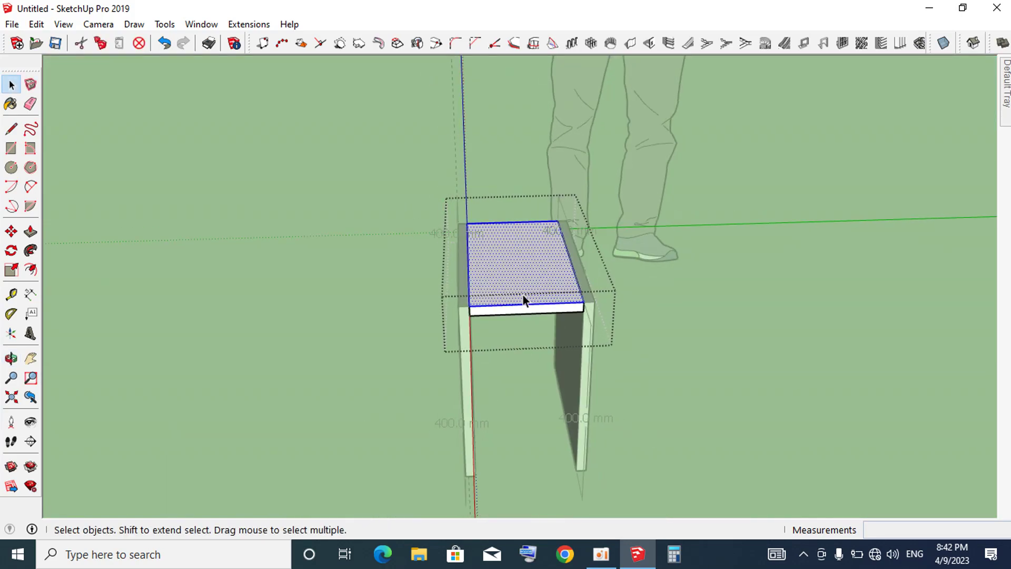
left_click(705, 294)
left_click(585, 305)
- Copy the top slab group 380 mm down to form the bottom panel
scroll(585, 306, "up", 2)
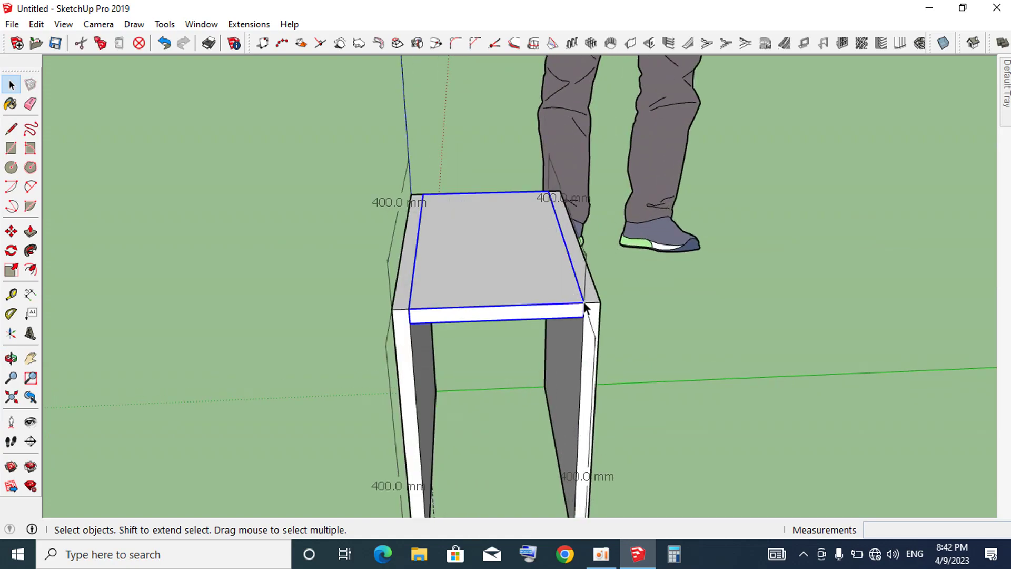
key("m")
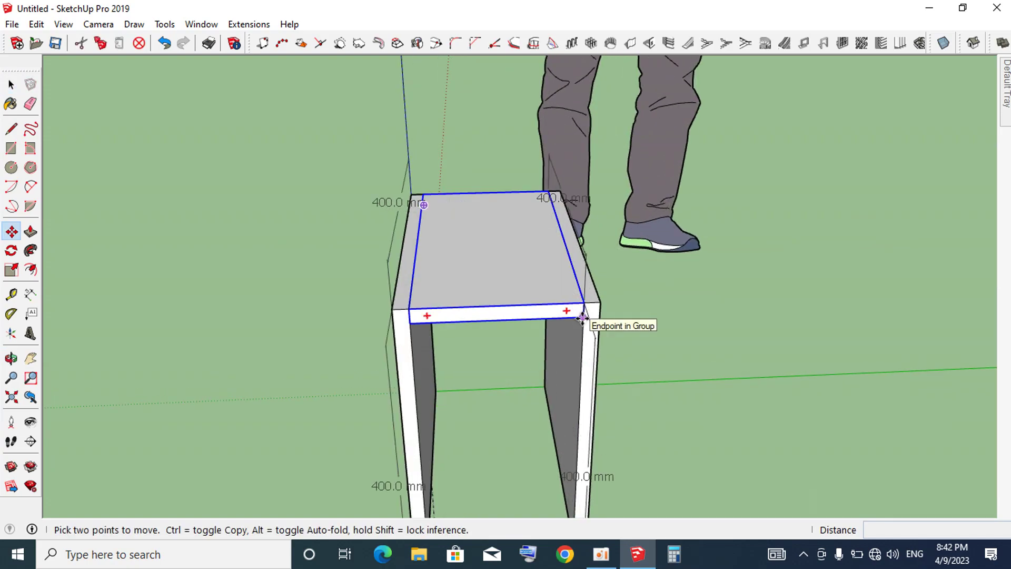
left_click(582, 318)
key("ctrl")
scroll(580, 358, "down", 3)
middle_click_drag(576, 294, 562, 358)
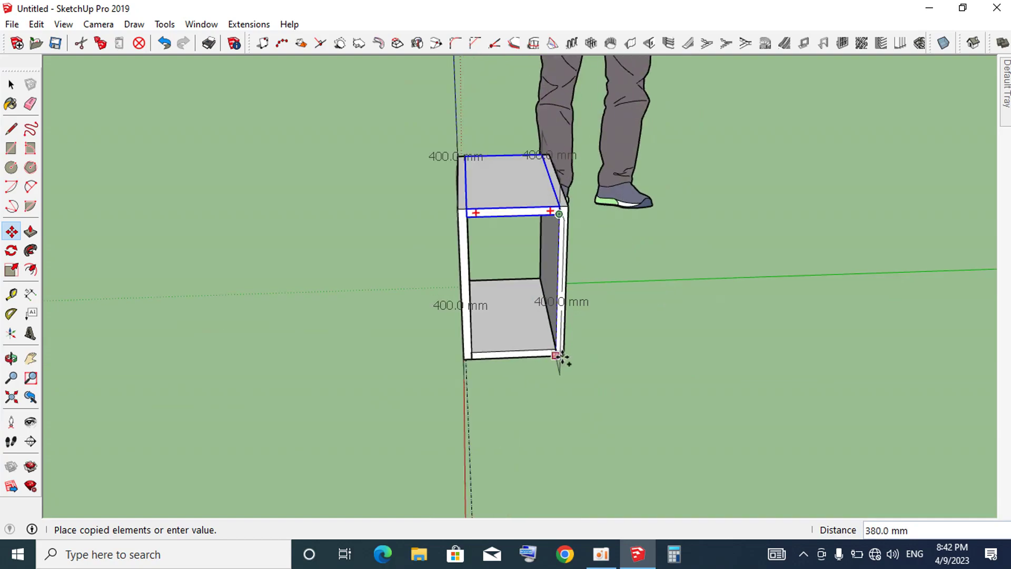
scroll(557, 360, "up", 4)
scroll(556, 358, "up", 3)
left_click(557, 351)
- Clear the selection and orbit around the open box to inspect it
key("space")
left_click(644, 358)
middle_click_drag(643, 359, 609, 307)
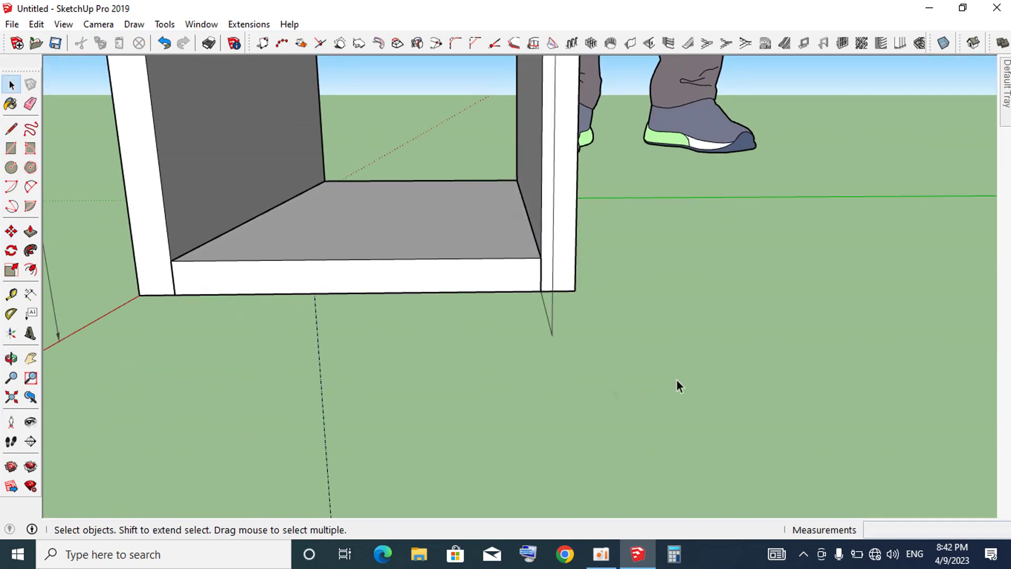
scroll(427, 404, "down", 2)
scroll(409, 397, "down", 3)
scroll(236, 312, "down", 2)
scroll(259, 174, "up", 3)
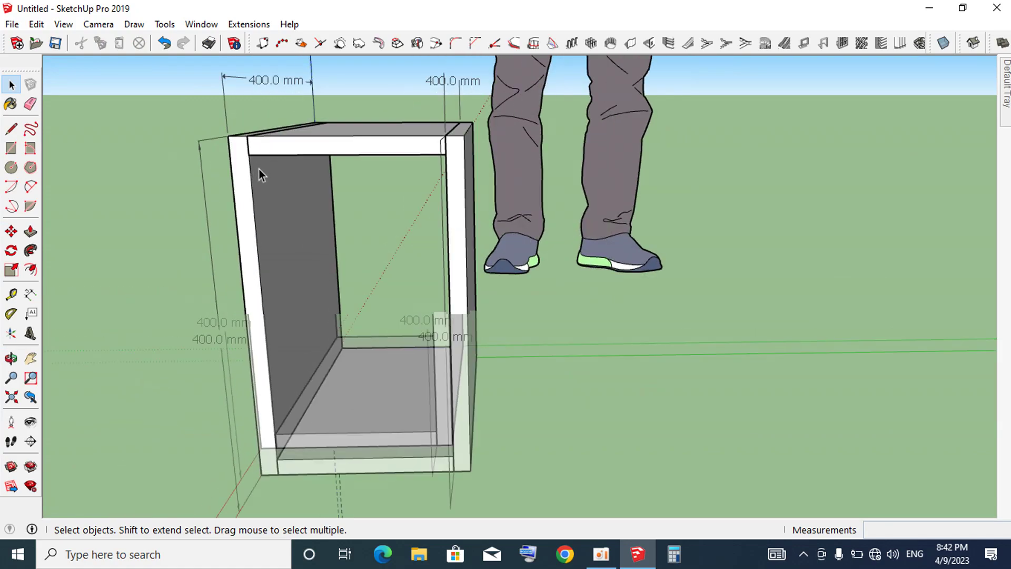
scroll(259, 169, "up", 3)
- Draw a panel face across the box opening and push/pull it into a panel
key("r")
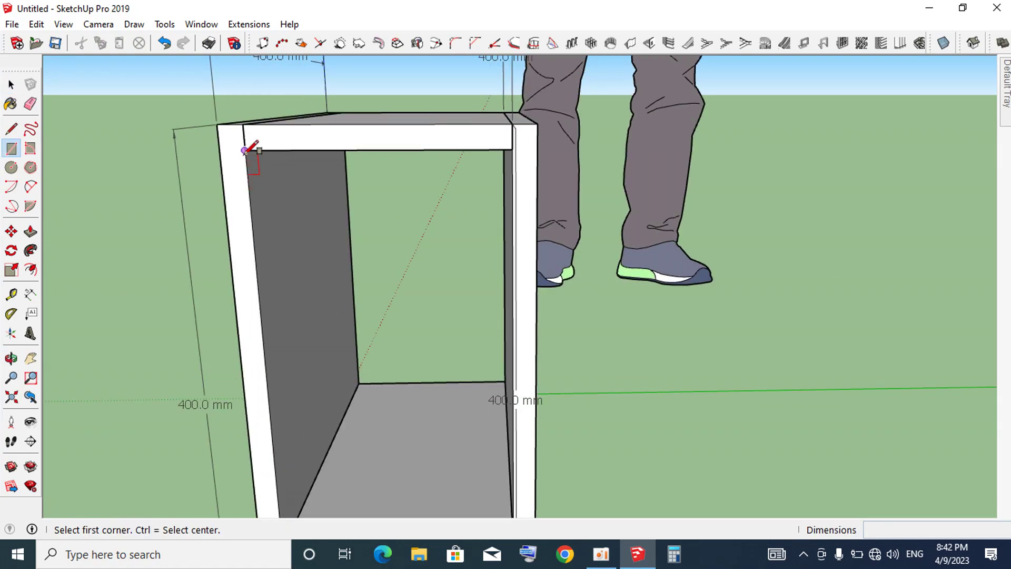
left_click(244, 151)
scroll(246, 152, "down", 2)
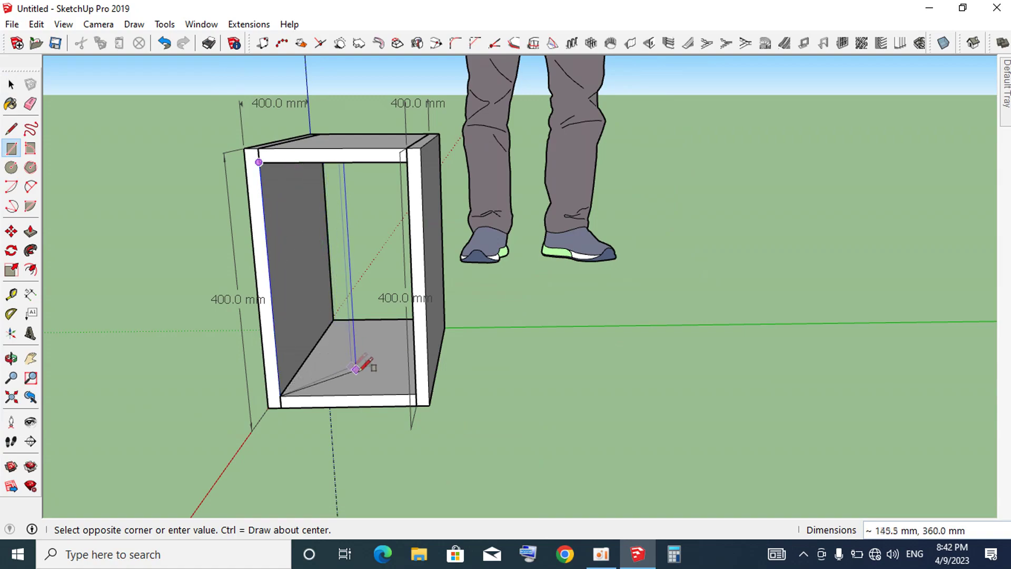
left_click(413, 394)
key("space")
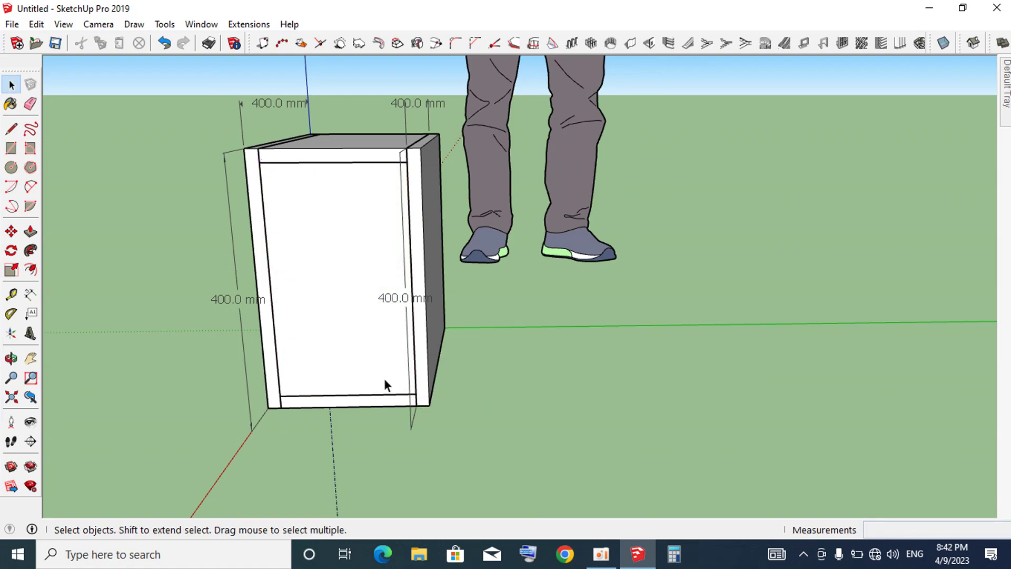
left_click(384, 378)
key("p")
left_click(385, 386)
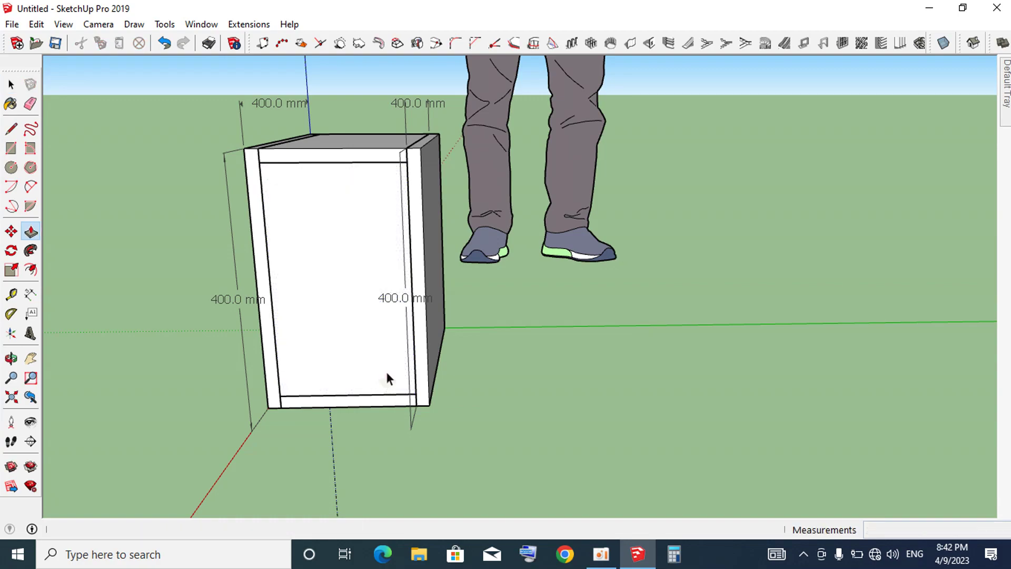
key("space")
- Make the new side panel a group
left_click(381, 340)
right_click(359, 328)
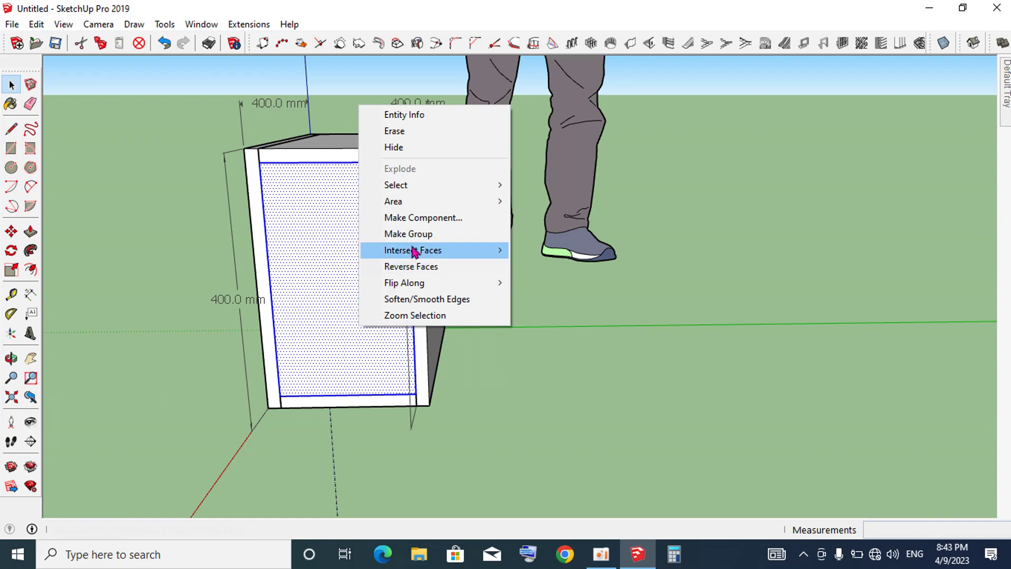
left_click(418, 233)
middle_click_drag(517, 267, 272, 258)
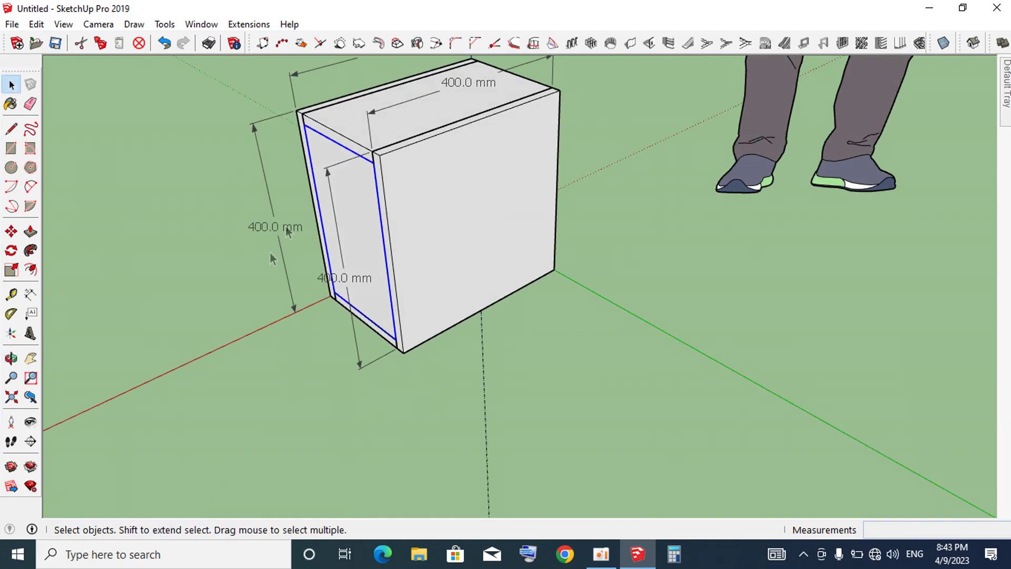
- Copy the panel group and snap it flush against the remaining open side
key("m")
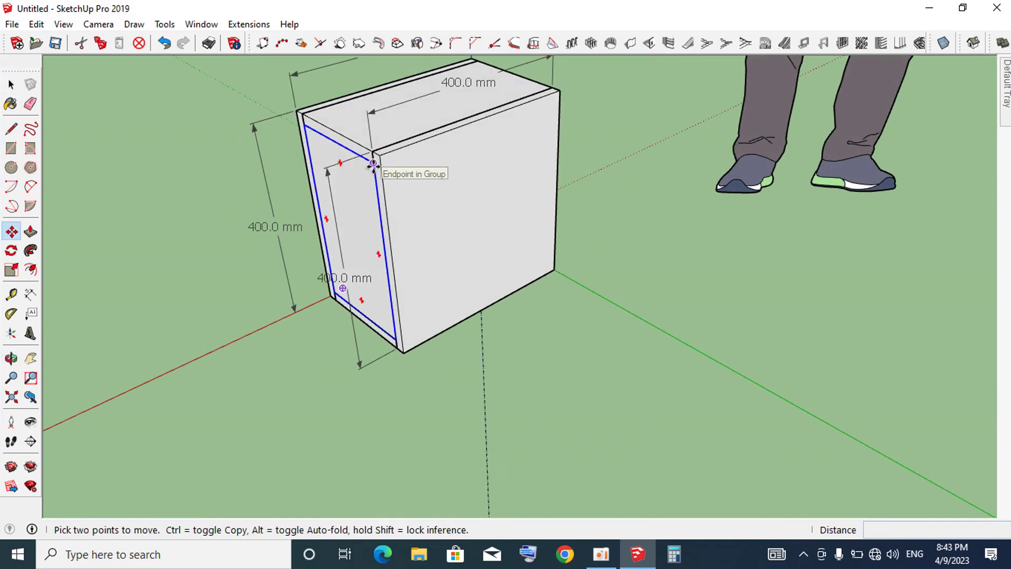
left_click(374, 162)
key("ctrl")
middle_click_drag(433, 153, 291, 199)
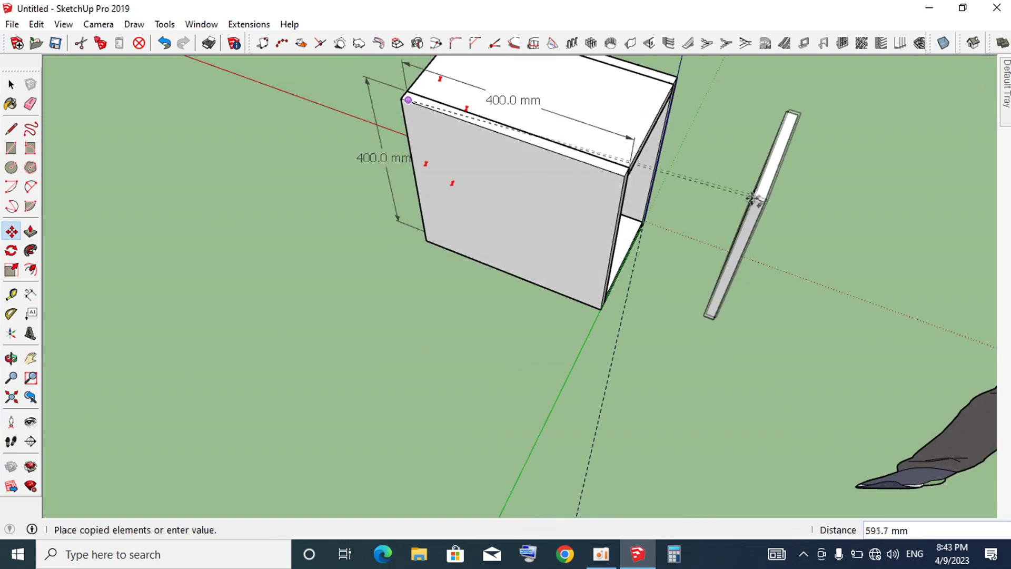
left_click(748, 216)
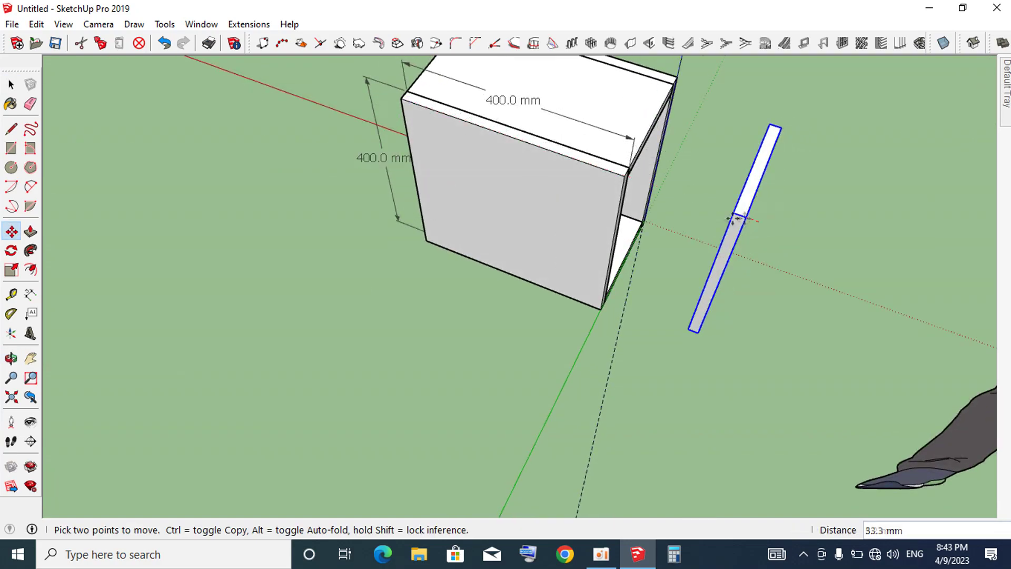
scroll(655, 194, "up", 3)
scroll(655, 194, "up", 2)
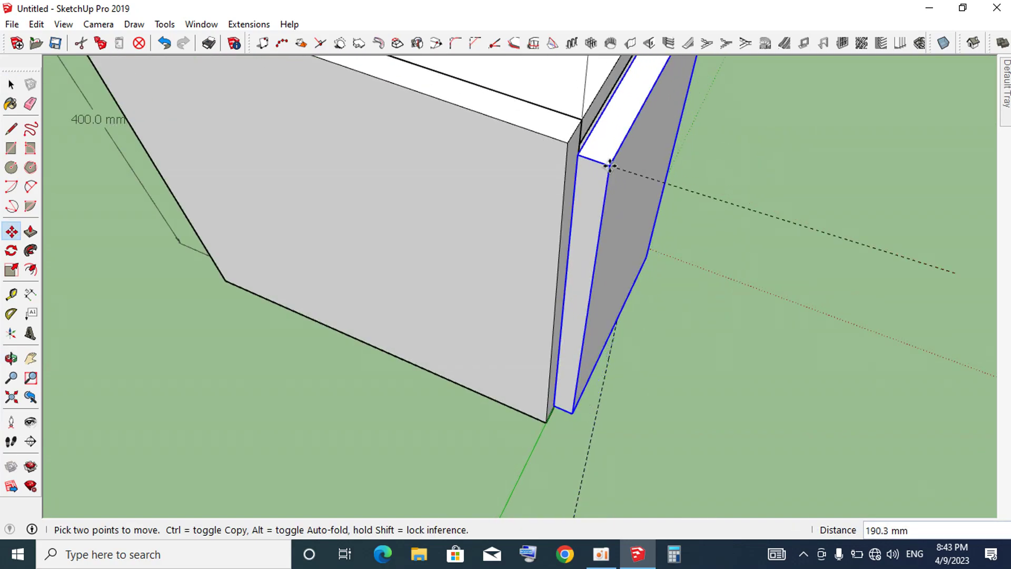
left_click(578, 146)
key("space")
mouse_move(795, 280)
middle_mouse_down()
mouse_move(644, 270)
mouse_move(291, 178)
middle_mouse_up()
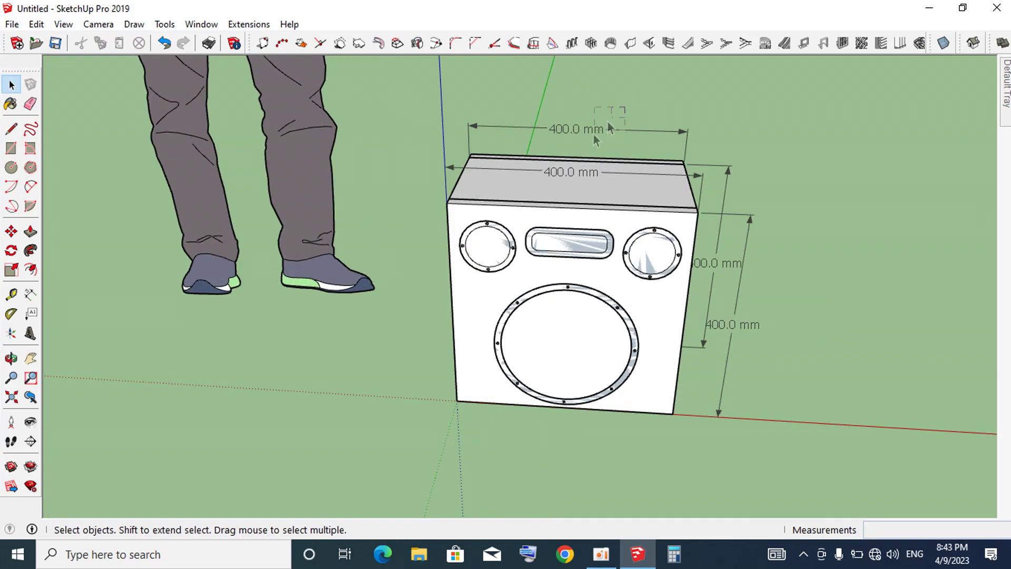
- Delete the top and right dimension lines and inspect the speaker group
left_click(585, 136)
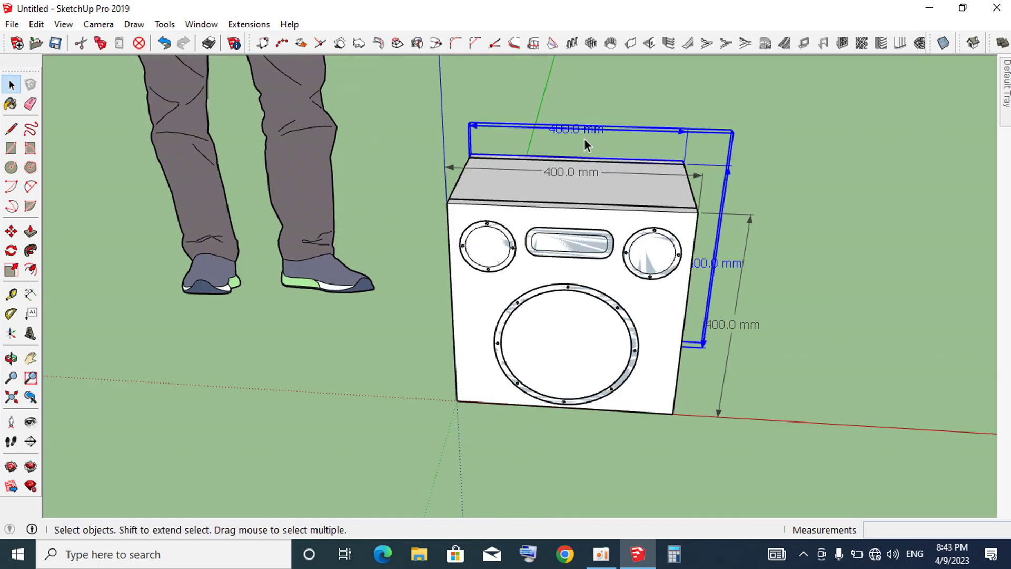
key("Delete")
double_click(576, 182)
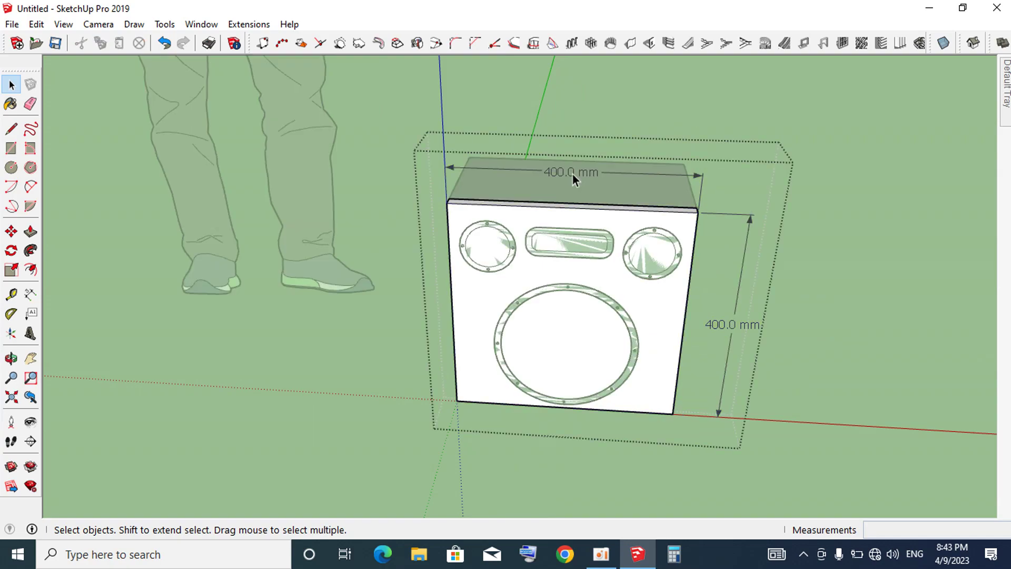
left_click(794, 142)
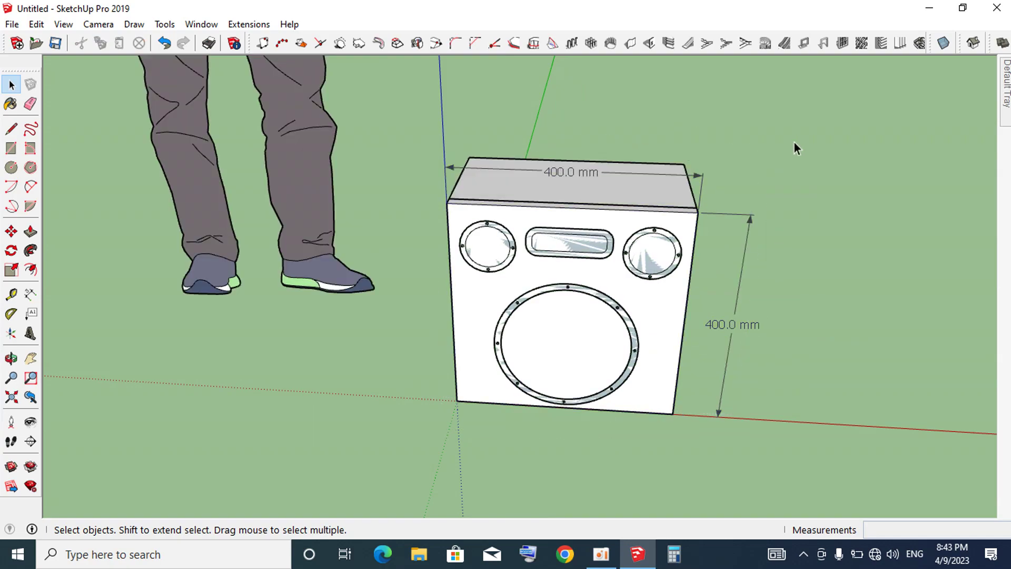
left_click(625, 173)
left_click(816, 174)
- Undo twice to restore the erased cabinet panel, then delete its 400 mm dimension
left_click(164, 42)
mouse_move(849, 189)
middle_mouse_down()
mouse_move(405, 157)
mouse_move(707, 285)
mouse_move(609, 286)
mouse_move(620, 255)
middle_mouse_up()
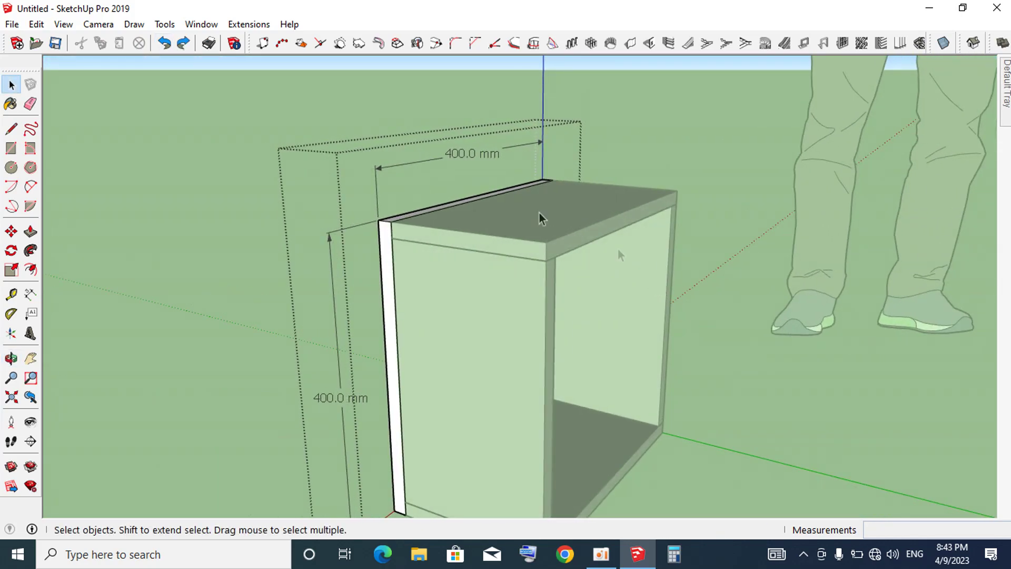
left_click(164, 43)
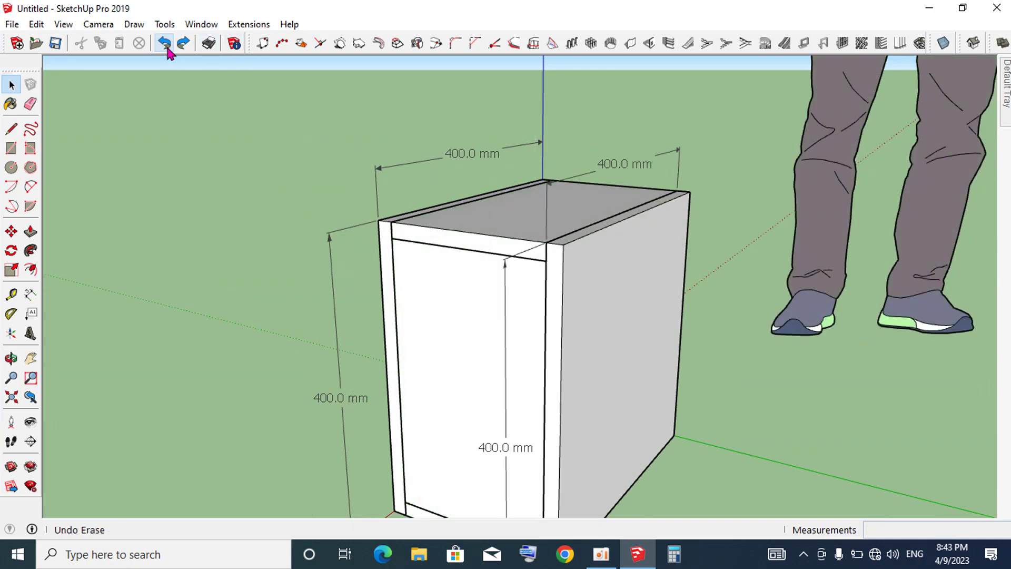
left_click(647, 165)
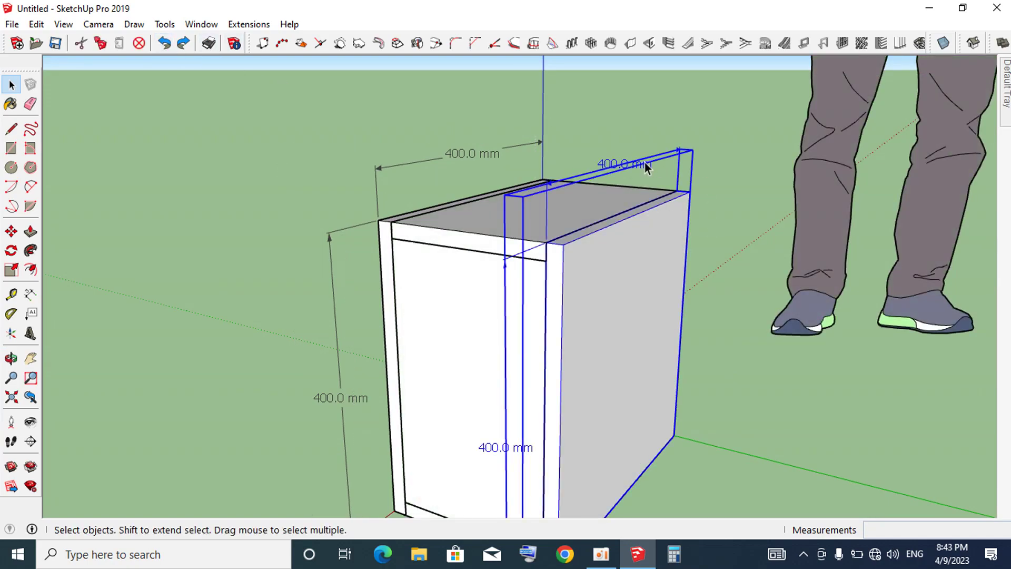
double_click(647, 166)
key("Delete")
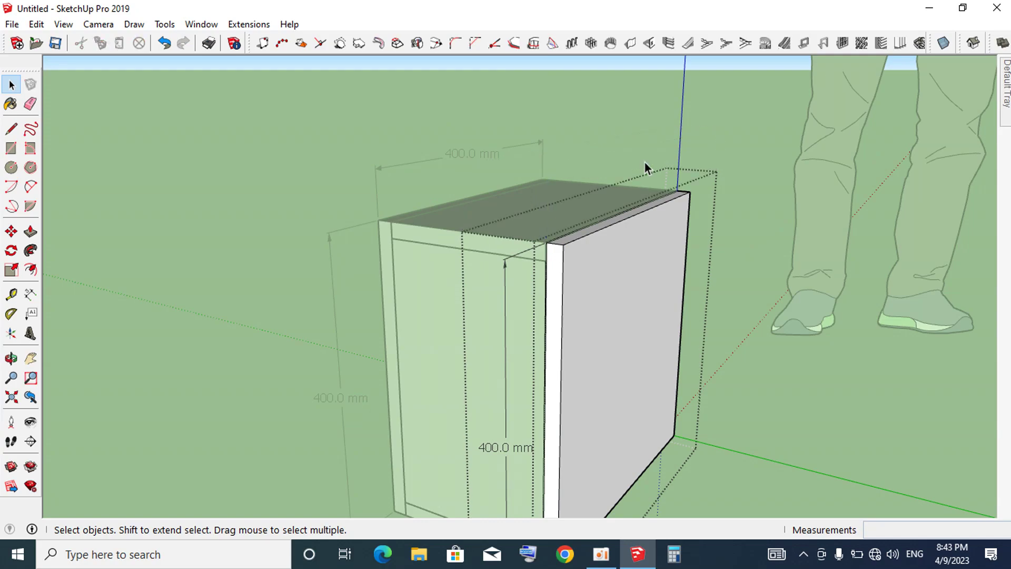
- Delete the 400 mm dimensions from the top, side and front panel groups
mouse_move(503, 162)
middle_mouse_down()
mouse_move(492, 152)
mouse_move(579, 179)
mouse_move(464, 279)
middle_mouse_up()
left_click(492, 153)
key("Delete")
left_click(421, 290)
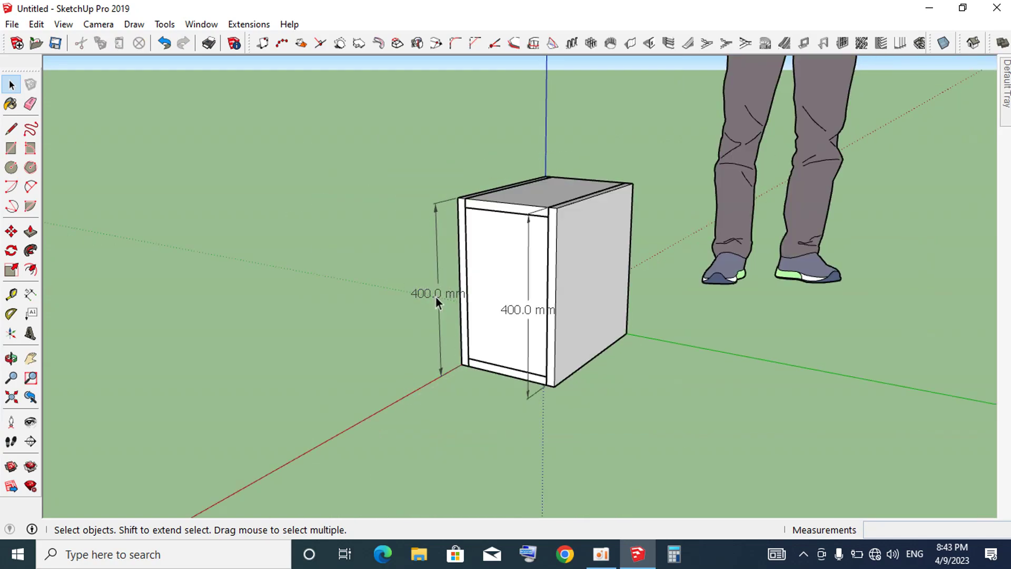
double_click(436, 296)
key("BackSpace")
key("Escape")
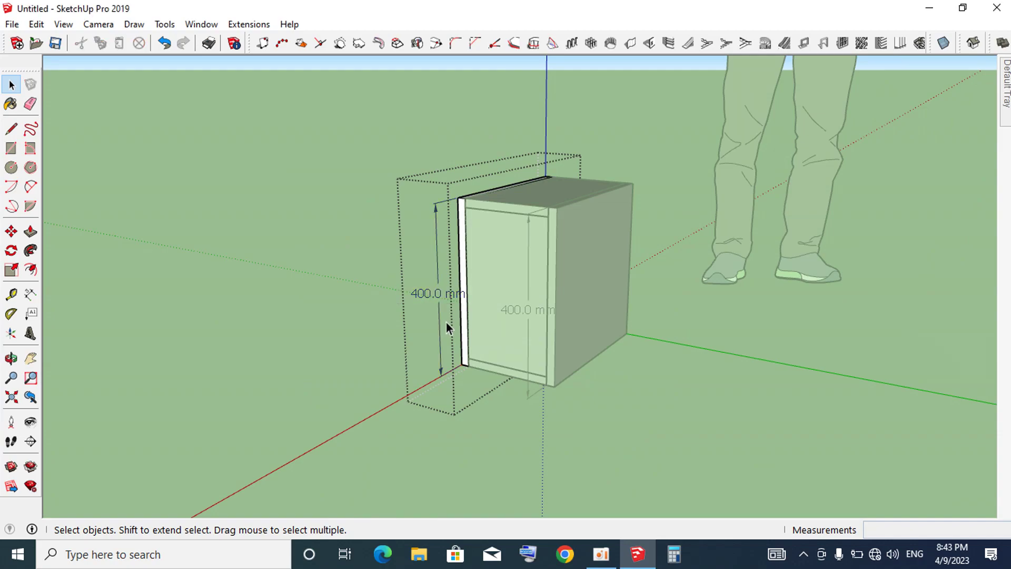
left_click(432, 294)
key("Delete")
double_click(519, 307)
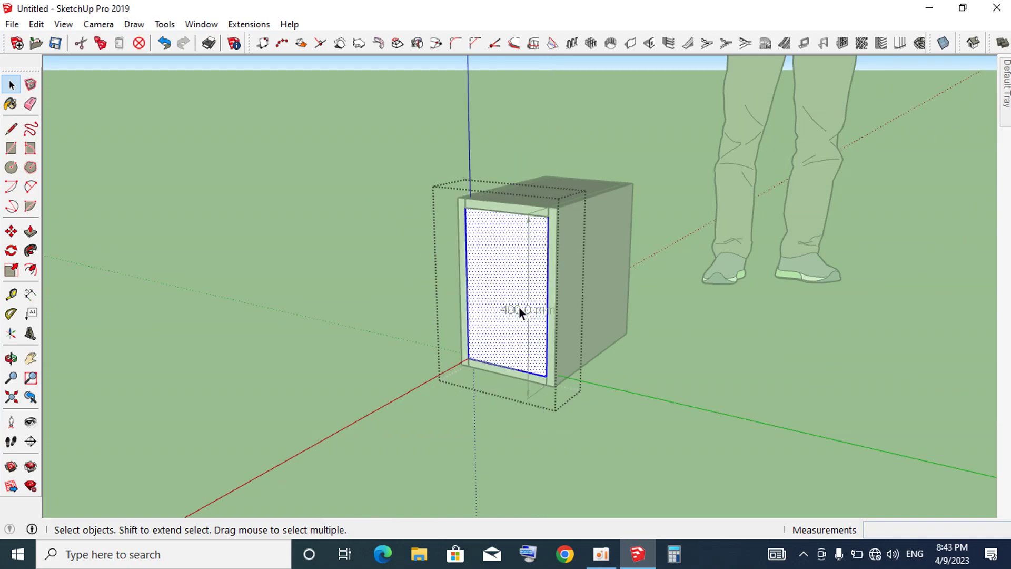
mouse_move(536, 312)
middle_mouse_down()
mouse_move(266, 355)
mouse_move(428, 304)
middle_mouse_up()
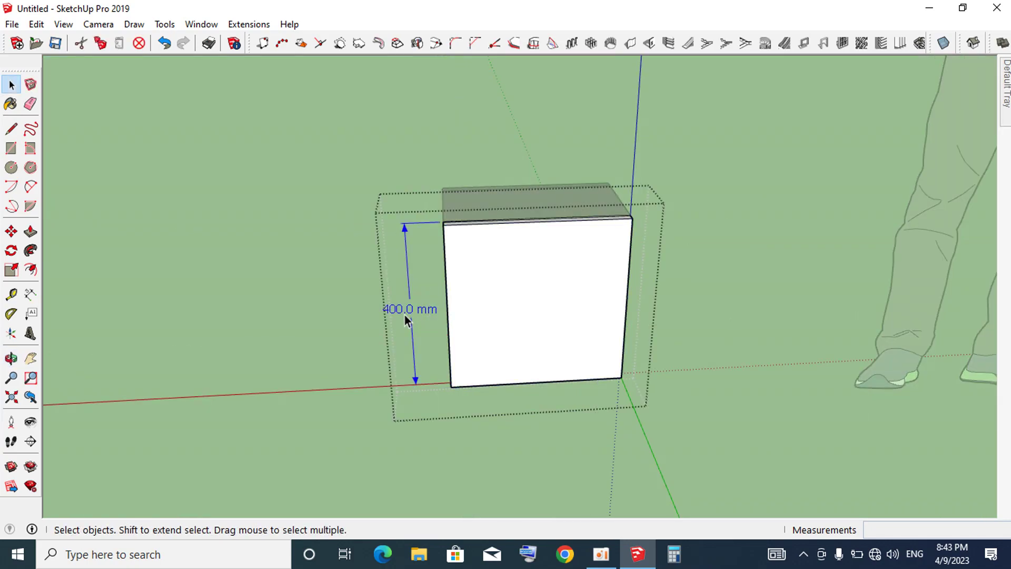
key("Delete")
- Orbit around the unannotated speaker box to inspect it from several angles
mouse_move(541, 293)
middle_mouse_down()
mouse_move(811, 357)
mouse_move(986, 282)
middle_mouse_up()
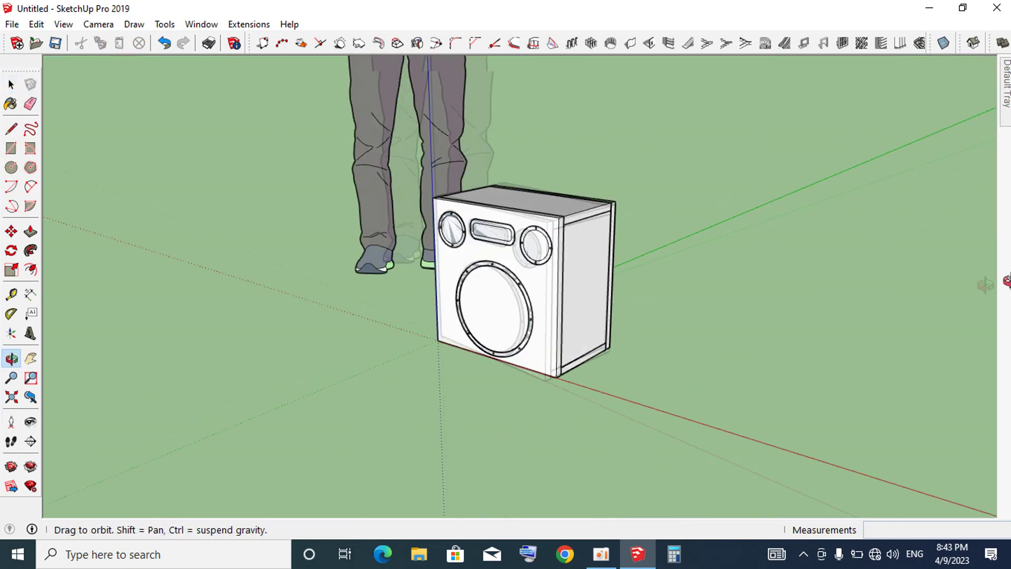
mouse_move(919, 241)
middle_mouse_down()
mouse_move(611, 259)
mouse_move(300, 196)
mouse_move(887, 151)
mouse_move(671, 334)
mouse_move(435, 349)
mouse_move(503, 248)
middle_mouse_up()
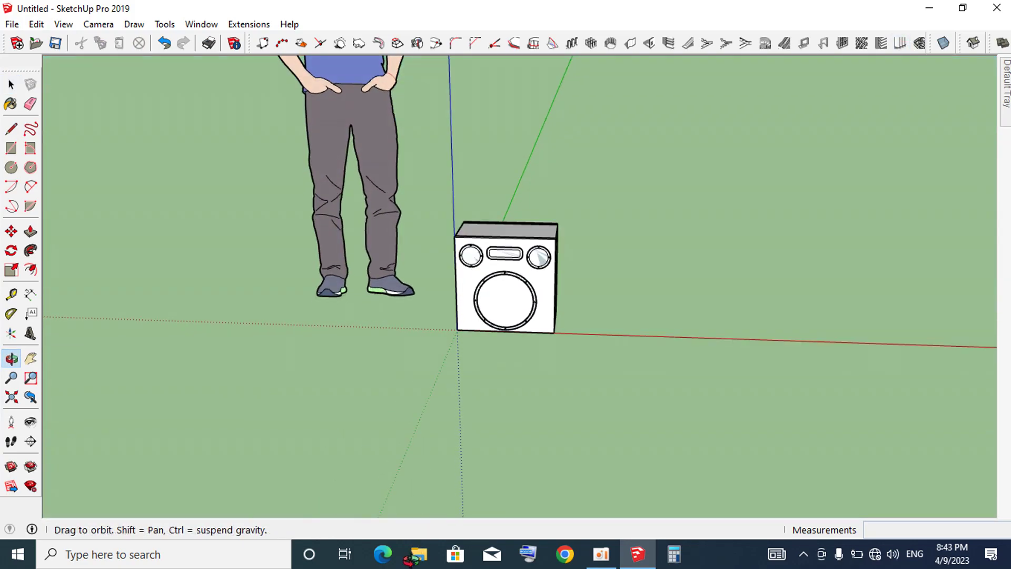
key("space")
scroll(503, 314, "up", 2)
middle_click_drag(504, 314, 583, 108)
scroll(566, 282, "up", 5)
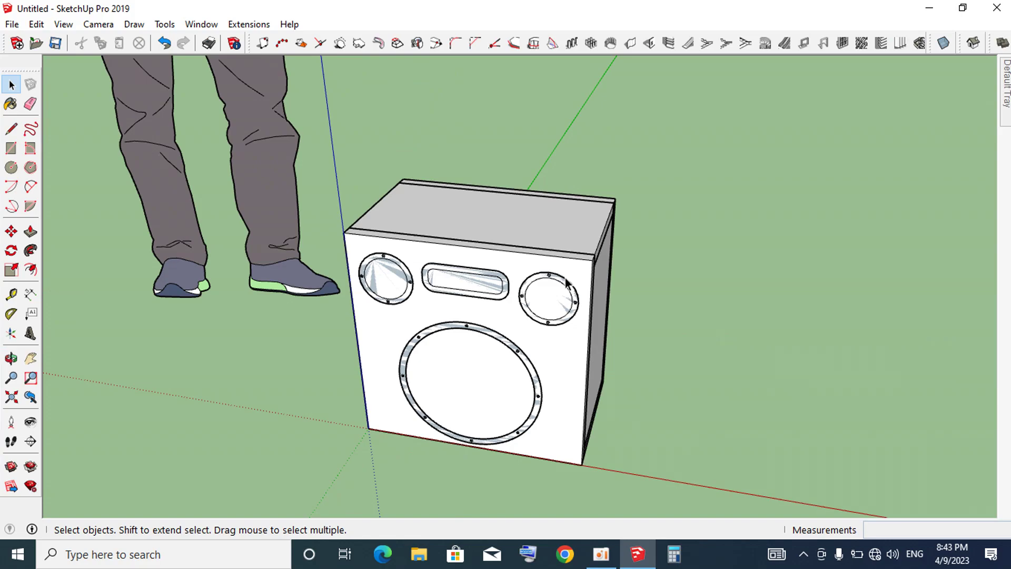
middle_click_drag(587, 311, 629, 293)
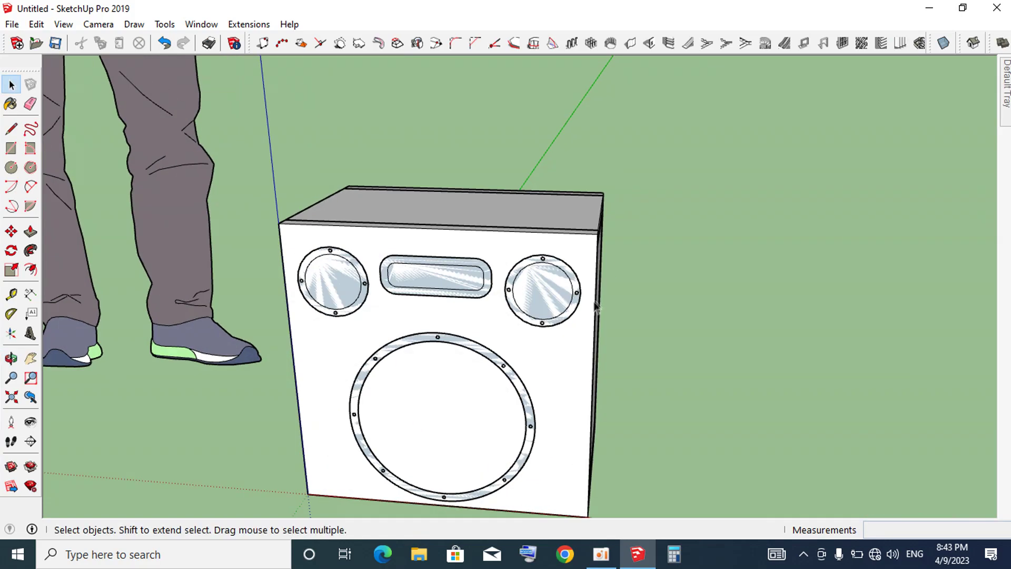
scroll(629, 293, "down", 2)
mouse_move(630, 293)
middle_mouse_down()
mouse_move(445, 332)
mouse_move(627, 279)
mouse_move(455, 312)
mouse_move(452, 286)
middle_mouse_up()
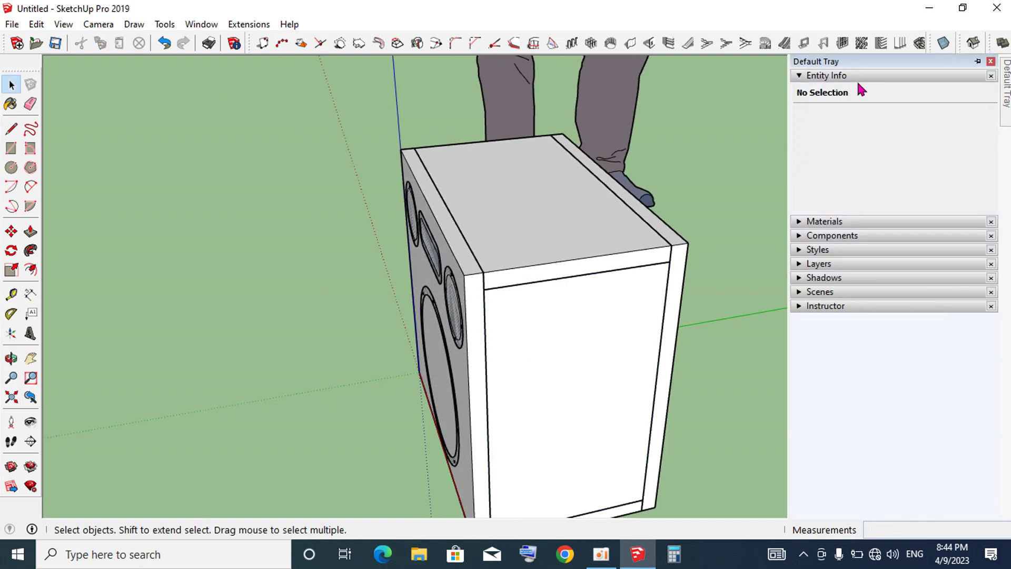
- Show the Layers panel in the tray and add new layers, naming them 1 to 3
left_click(846, 79)
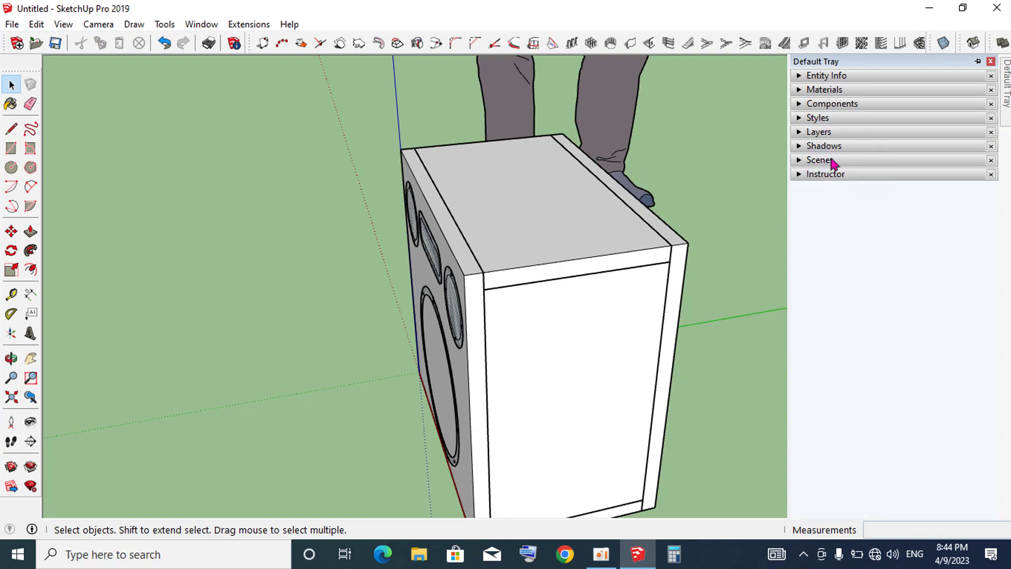
left_click_drag(814, 136, 816, 148)
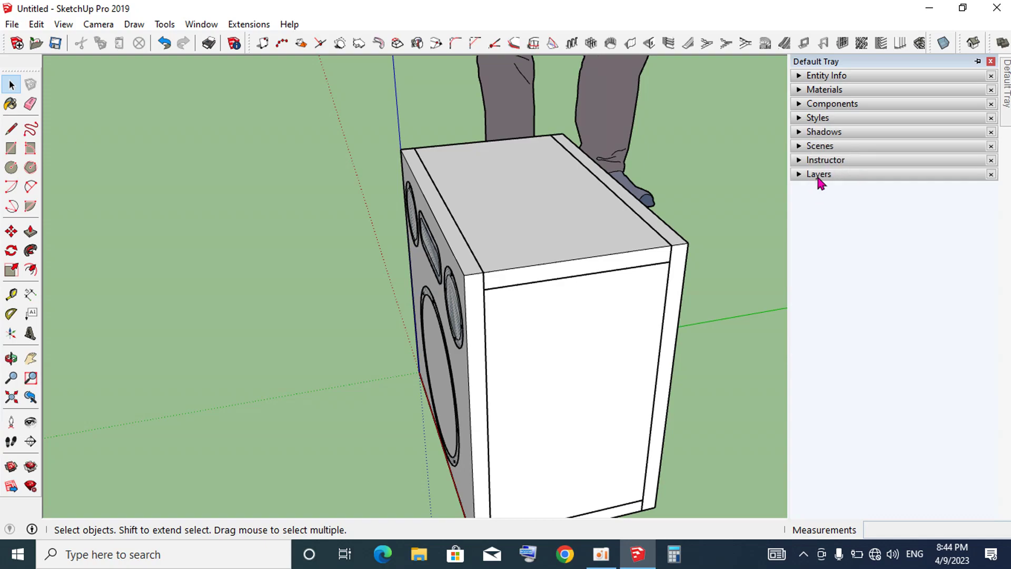
left_click(819, 176)
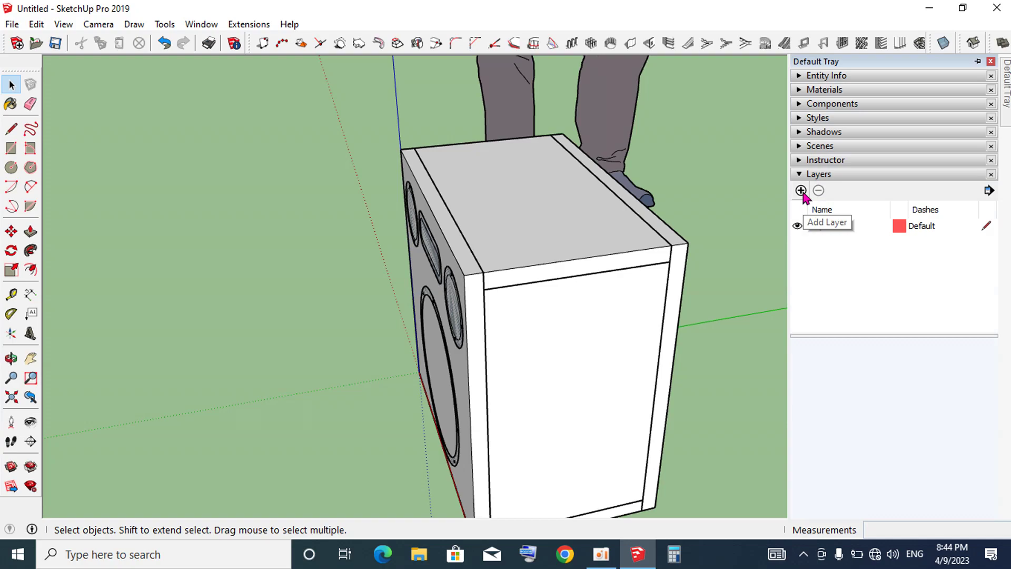
left_click(802, 192)
type("1")
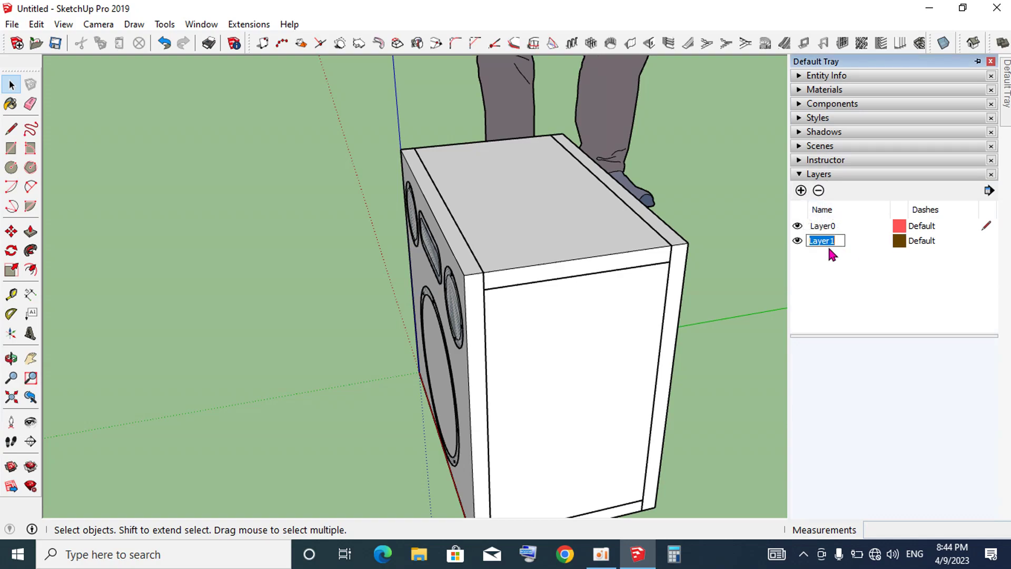
left_click(801, 190)
type("2")
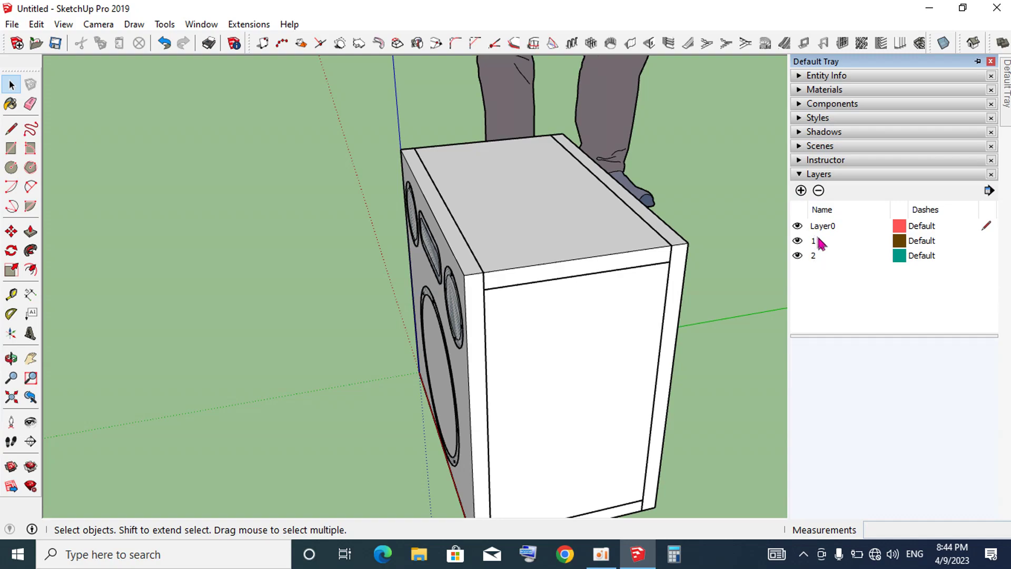
left_click(801, 191)
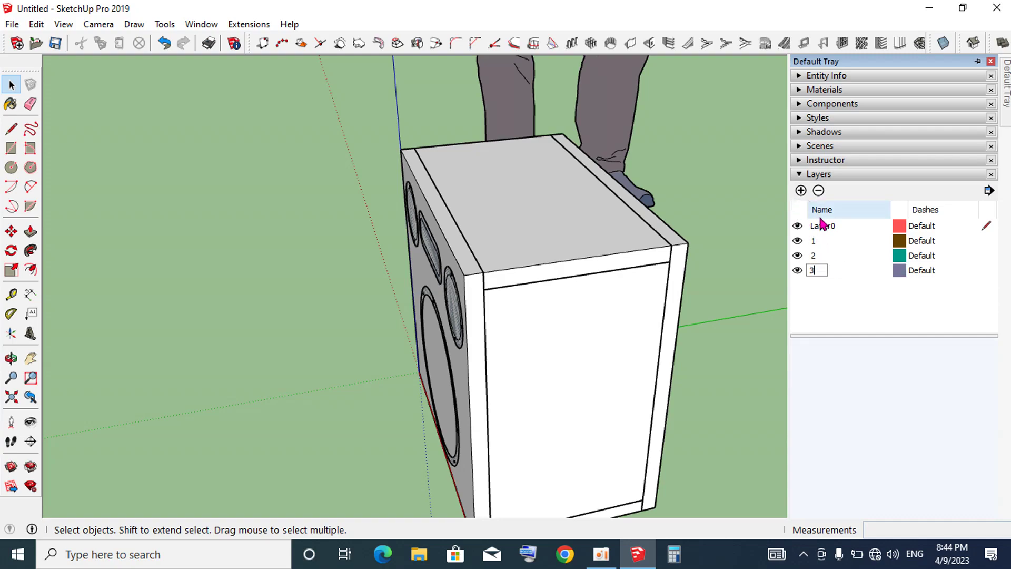
key("Return")
double_click(802, 190)
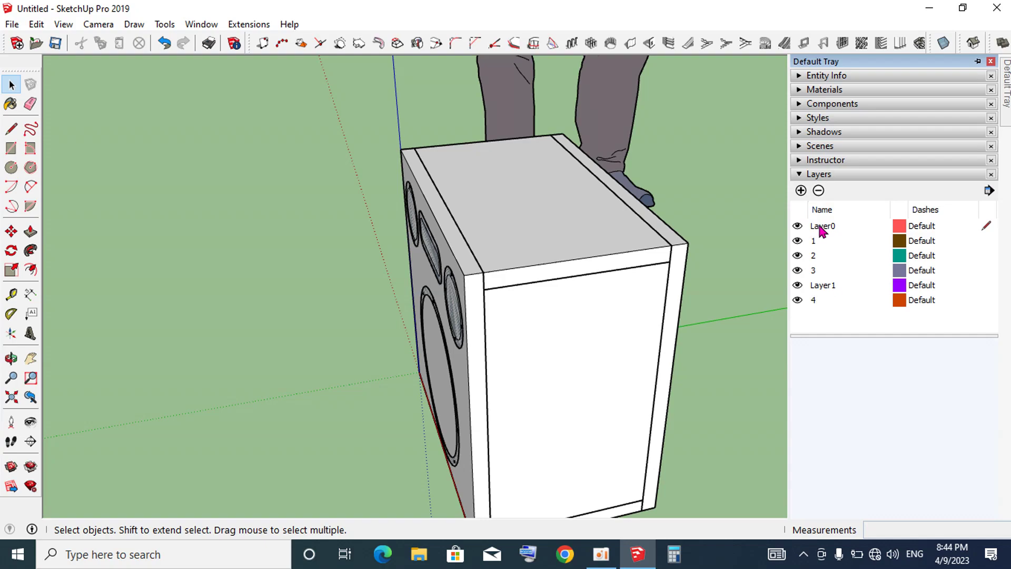
- Rename the further added layers to 4 and 5, dismissing a duplicate-name warning
left_click(841, 288)
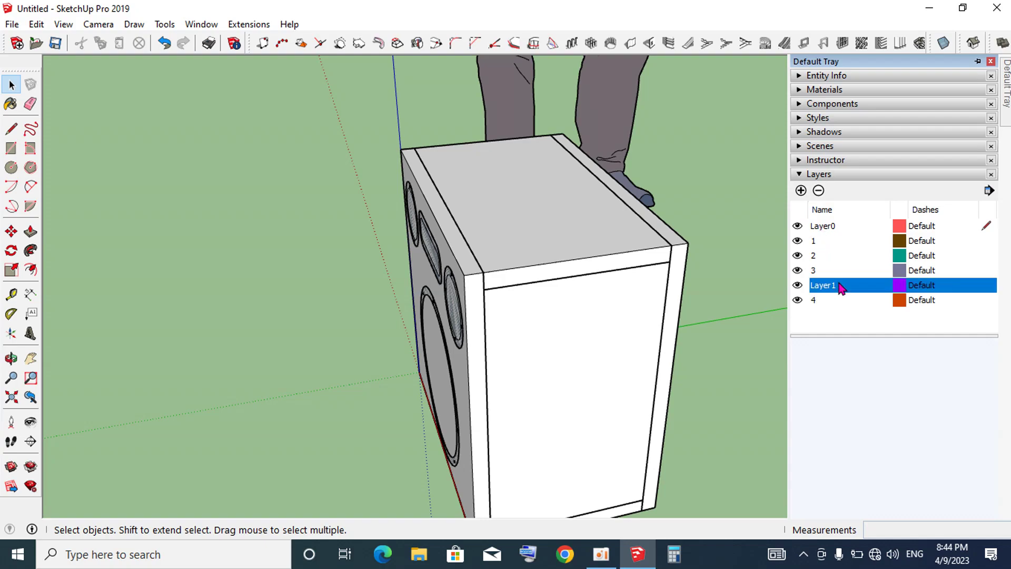
left_click(839, 283)
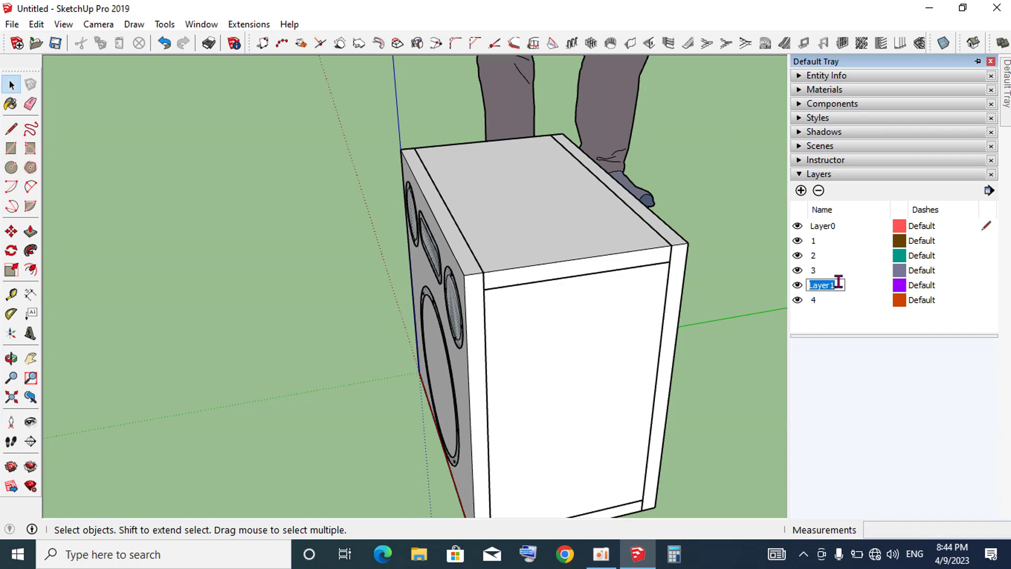
type("5")
double_click(814, 285)
type("4")
key("Return")
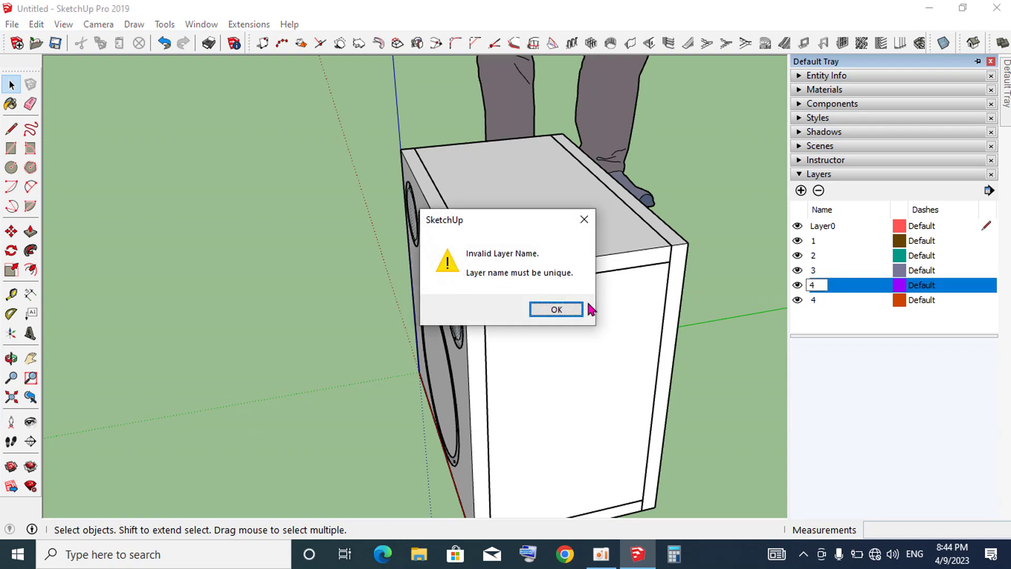
left_click(580, 311)
type("5")
left_click(817, 299)
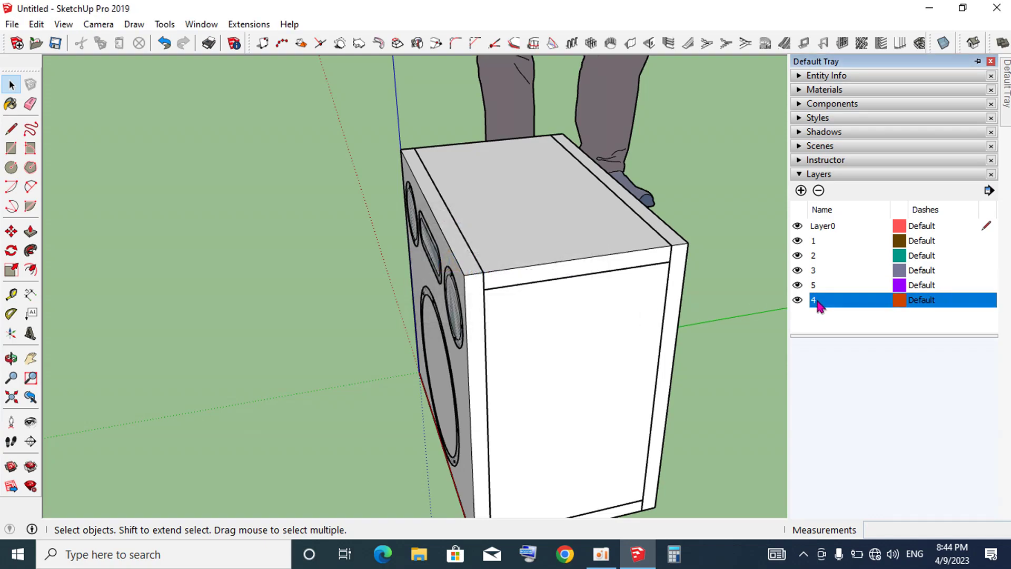
left_click(799, 286)
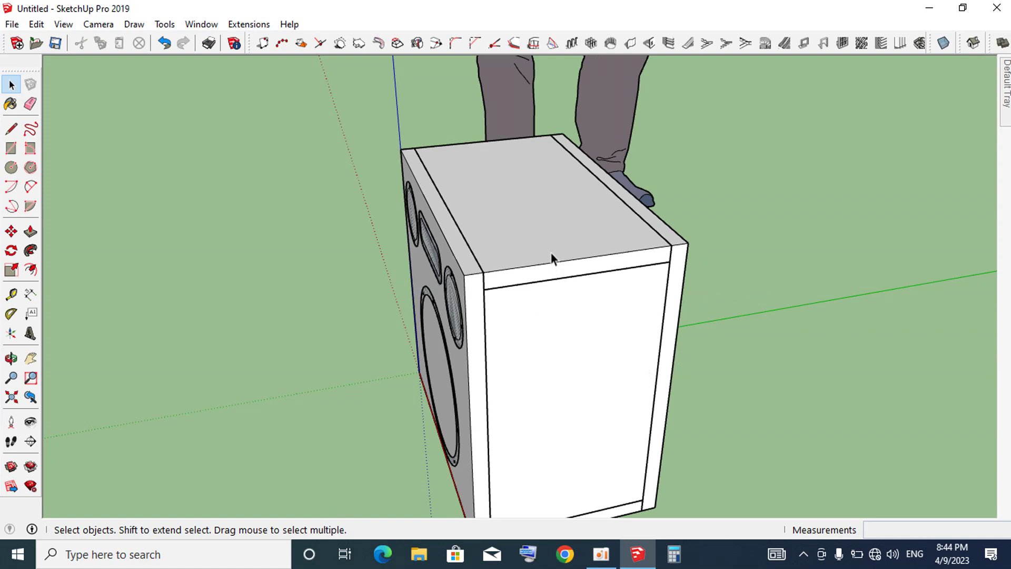
- Add a sixth layer named 6 and keep the Layers panel docked open
scroll(607, 339, "down", 3)
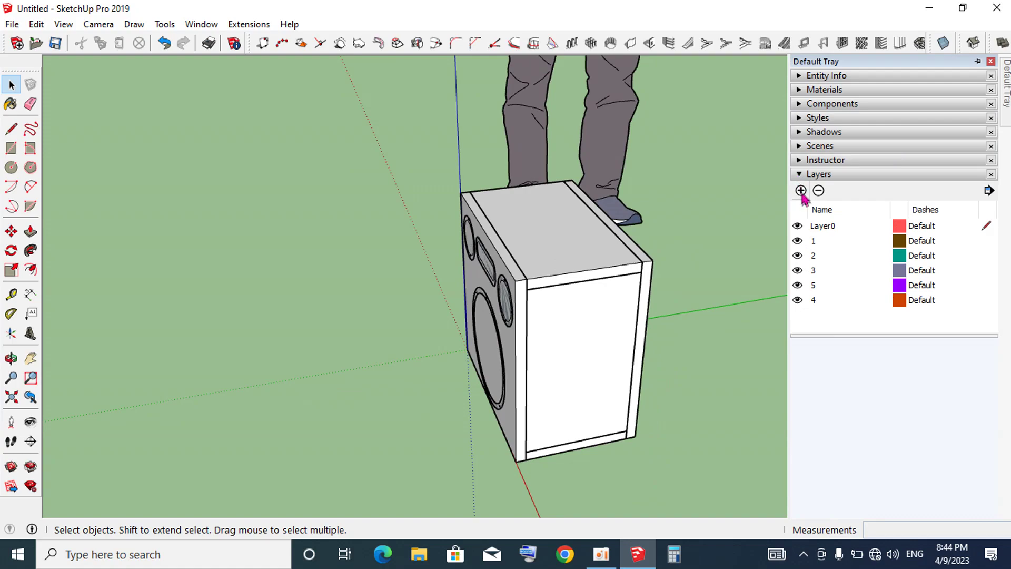
left_click(801, 191)
type("6")
key("Return")
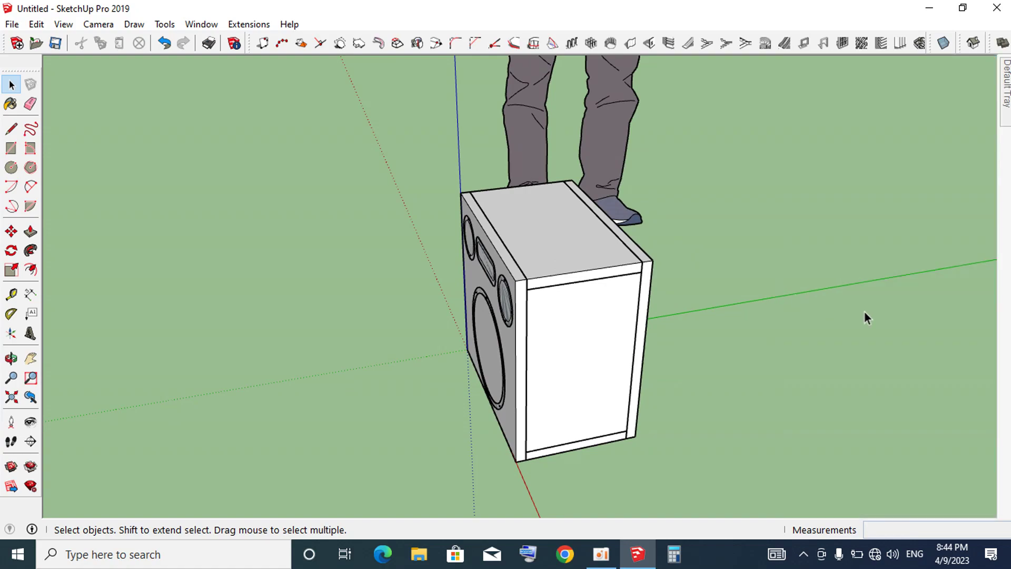
scroll(866, 190, "up", 1)
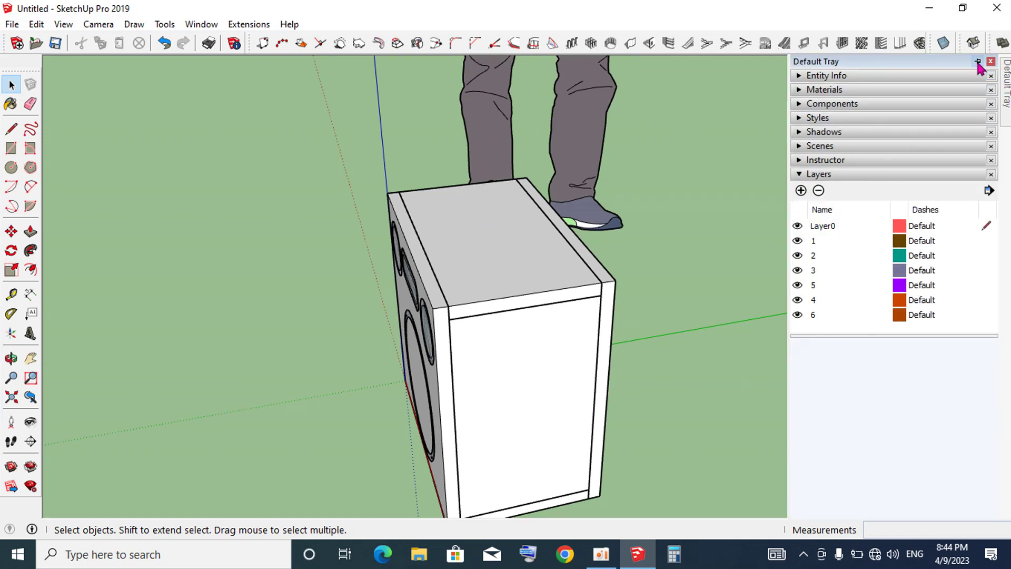
left_click(982, 62)
- Make layer 1 the current layer
middle_click_drag(489, 293, 190, 205)
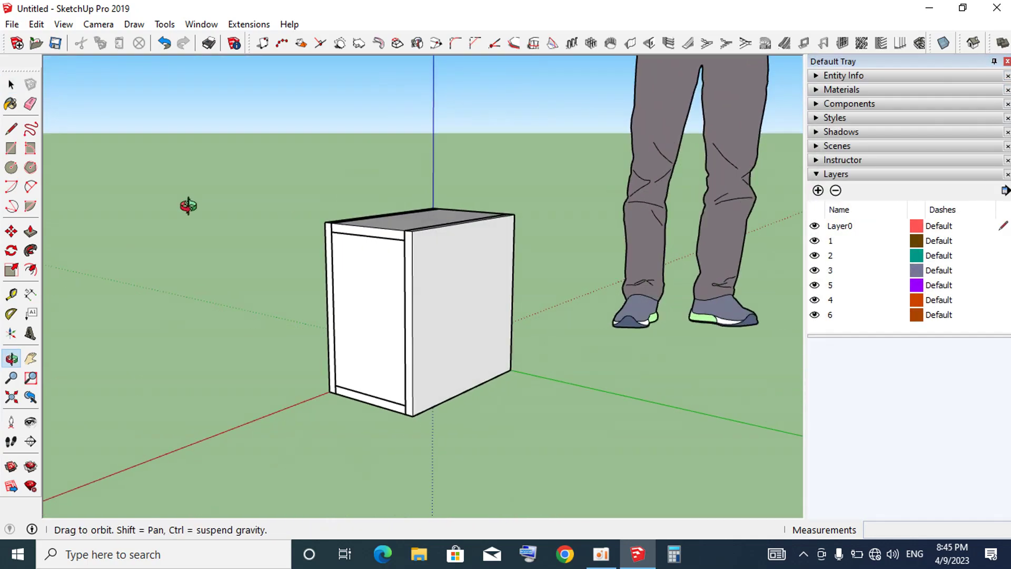
left_click(1004, 241)
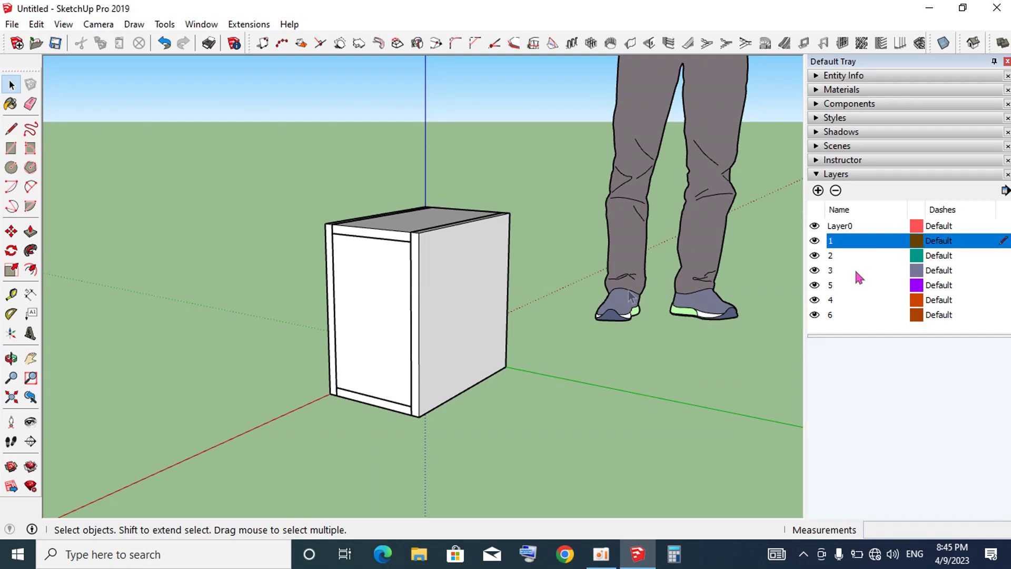
mouse_move(339, 293)
middle_mouse_down()
mouse_move(756, 343)
mouse_move(420, 316)
middle_mouse_up()
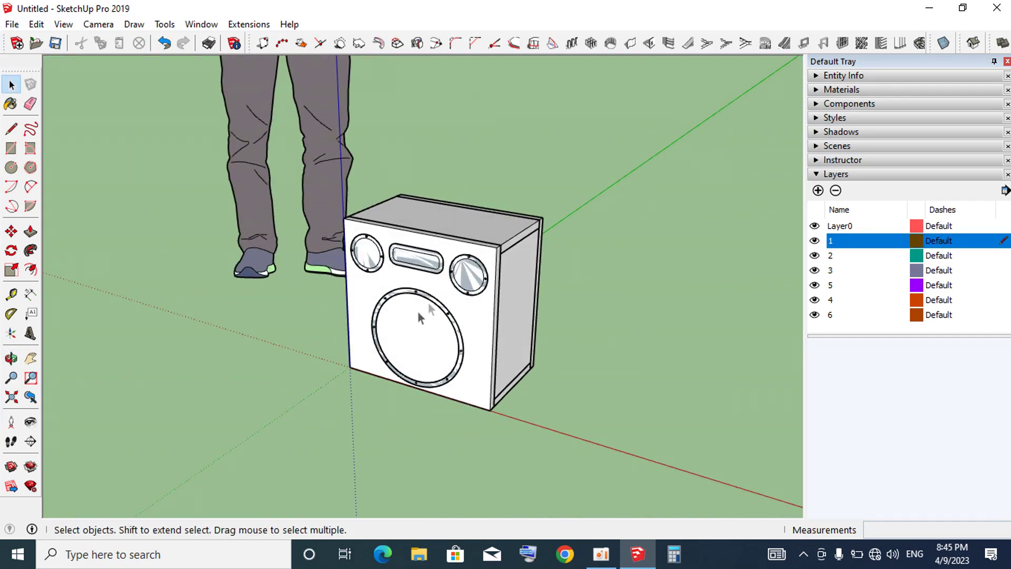
- Orbit around the speaker box and tweeter to view the cabinet from behind
left_click(443, 293)
left_click(631, 325)
middle_click_drag(453, 292, 514, 253)
scroll(418, 267, "up", 3)
left_click(451, 267)
double_click(451, 266)
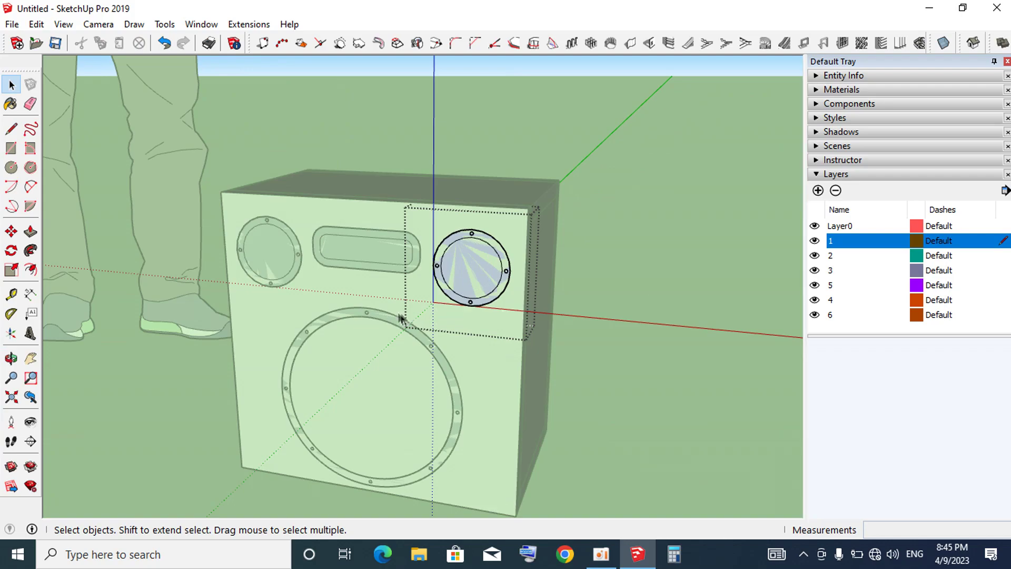
middle_click_drag(400, 314, 309, 359)
left_click(663, 248)
mouse_move(663, 248)
middle_mouse_down()
mouse_move(126, 270)
mouse_move(215, 210)
mouse_move(282, 190)
mouse_move(289, 199)
middle_mouse_up()
mouse_move(603, 279)
middle_mouse_down()
mouse_move(594, 334)
mouse_move(575, 291)
middle_mouse_up()
- With layer 2 current, explode the box group and group one side panel's faces
left_click(1002, 258)
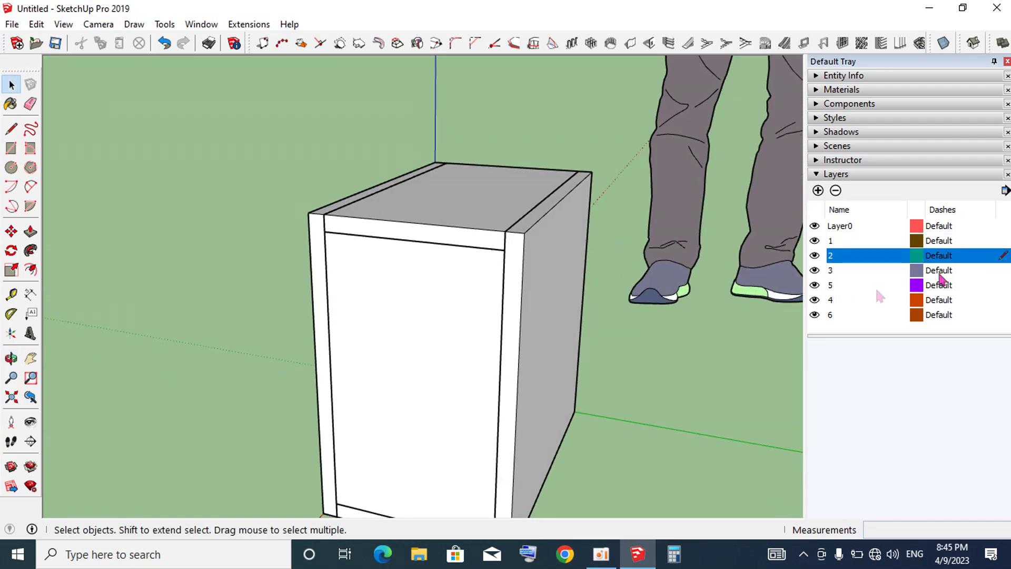
left_click(553, 310)
right_click(552, 309)
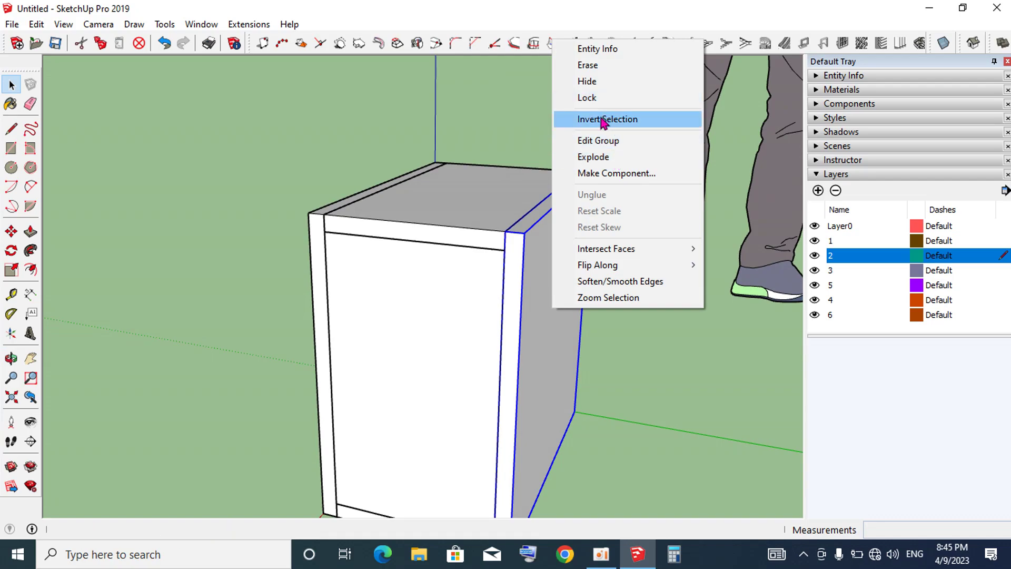
left_click(609, 157)
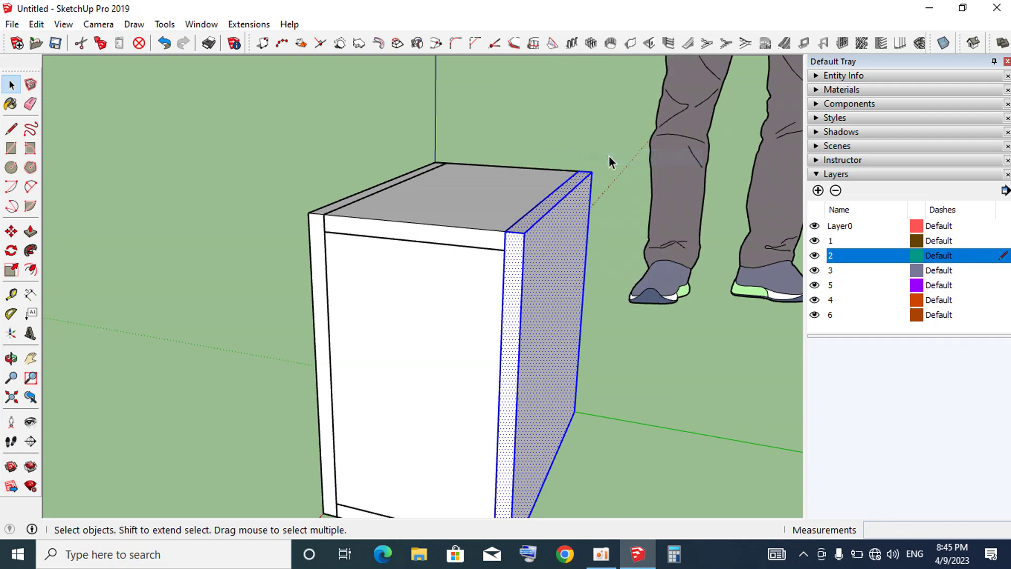
right_click(554, 296)
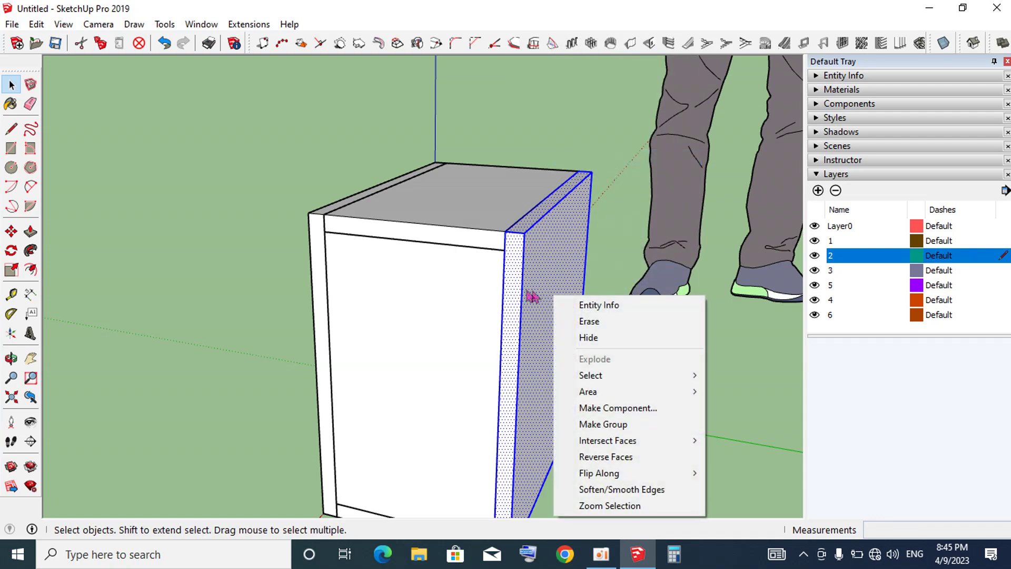
left_click(606, 426)
left_click(641, 402)
scroll(700, 340, "down", 2)
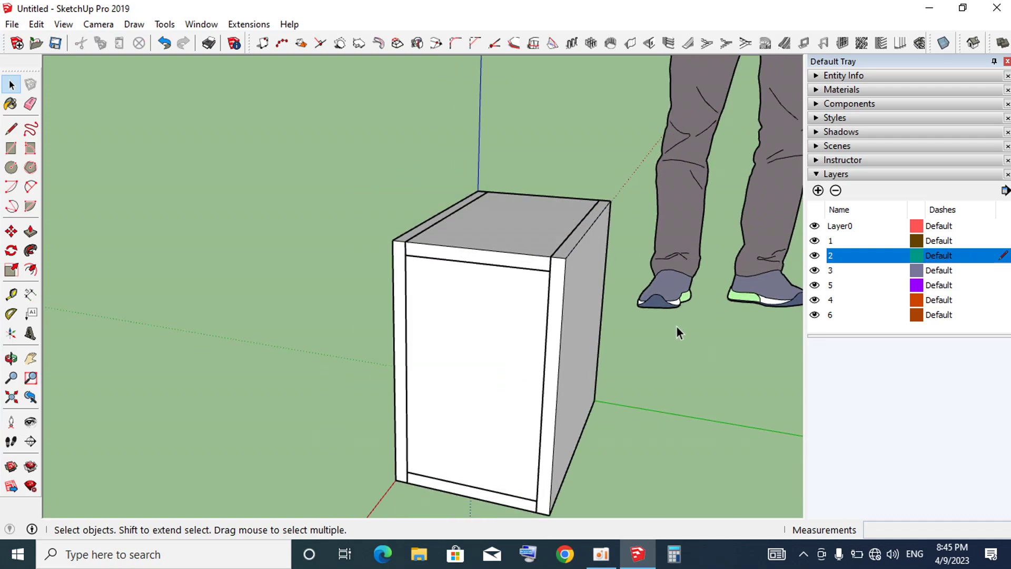
- With layer 3 current, turn the back panel face into its own group
left_click(997, 271)
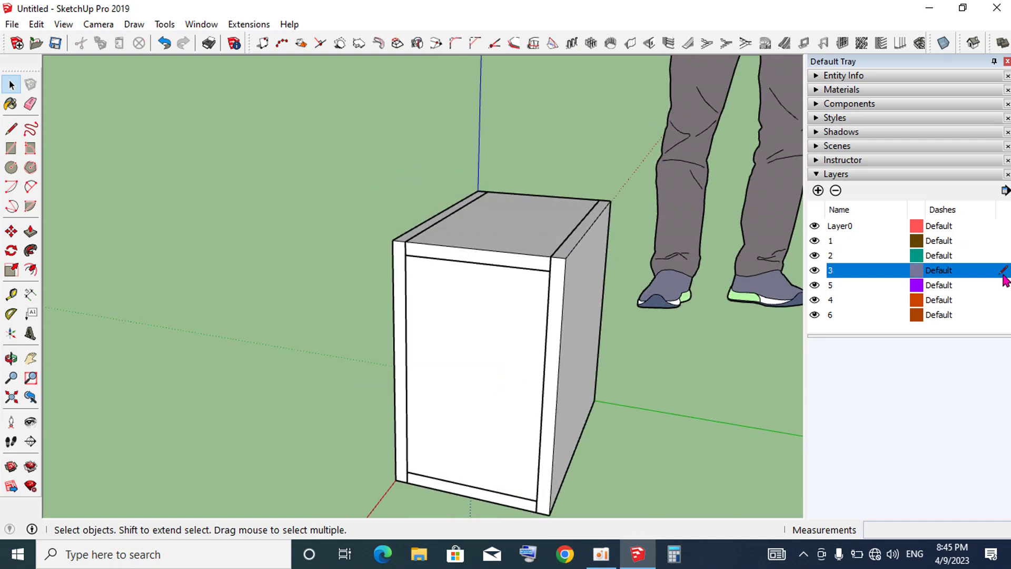
left_click(512, 343)
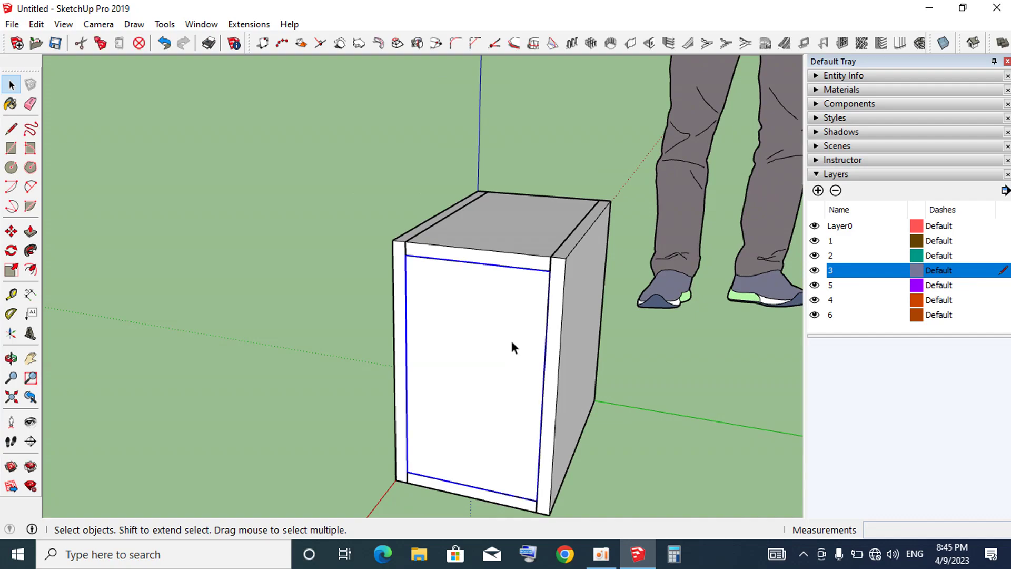
right_click(512, 348)
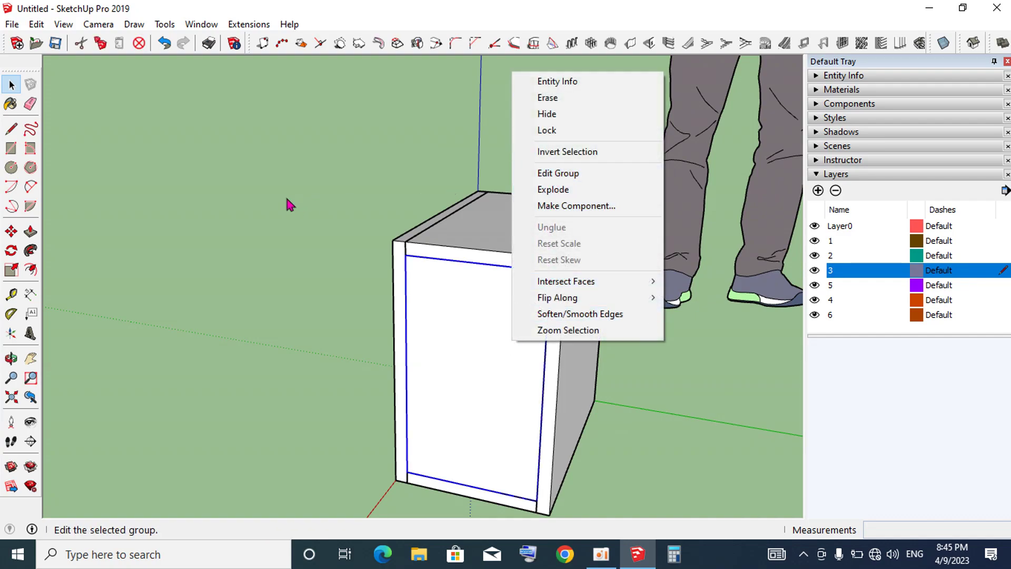
left_click(294, 205)
left_click(491, 325)
double_click(491, 326)
left_click(491, 326)
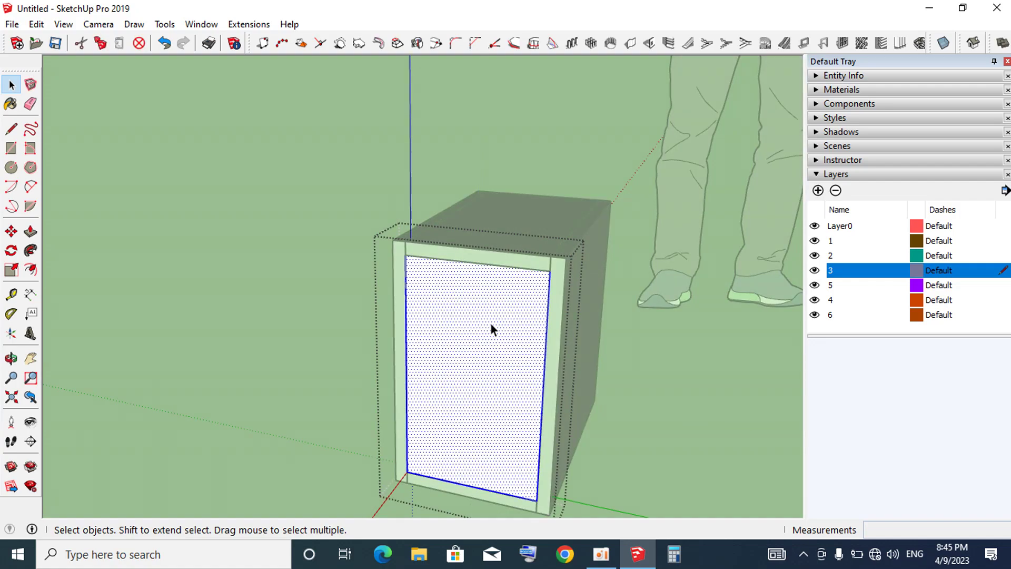
right_click(495, 315)
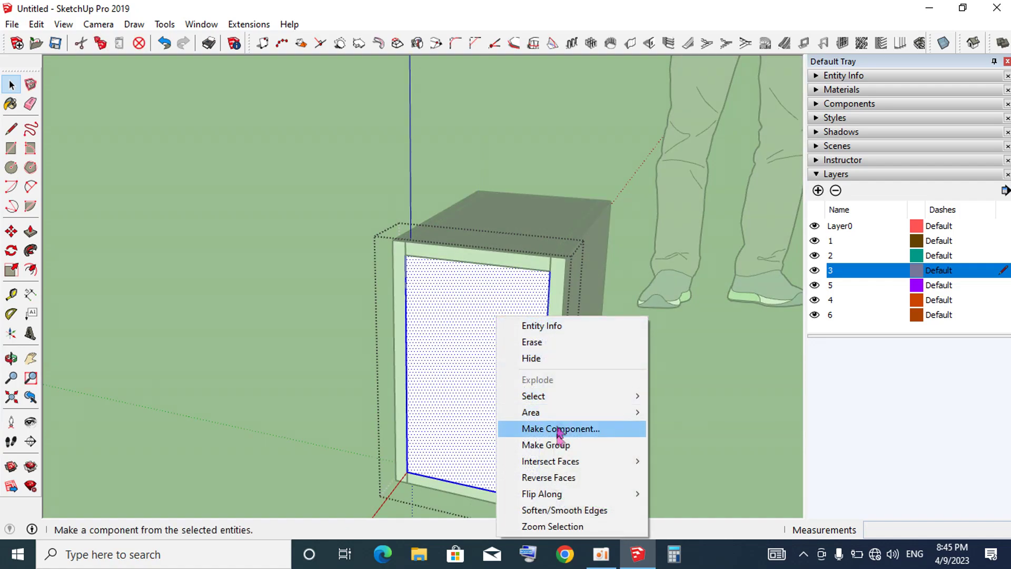
left_click(553, 445)
left_click(672, 377)
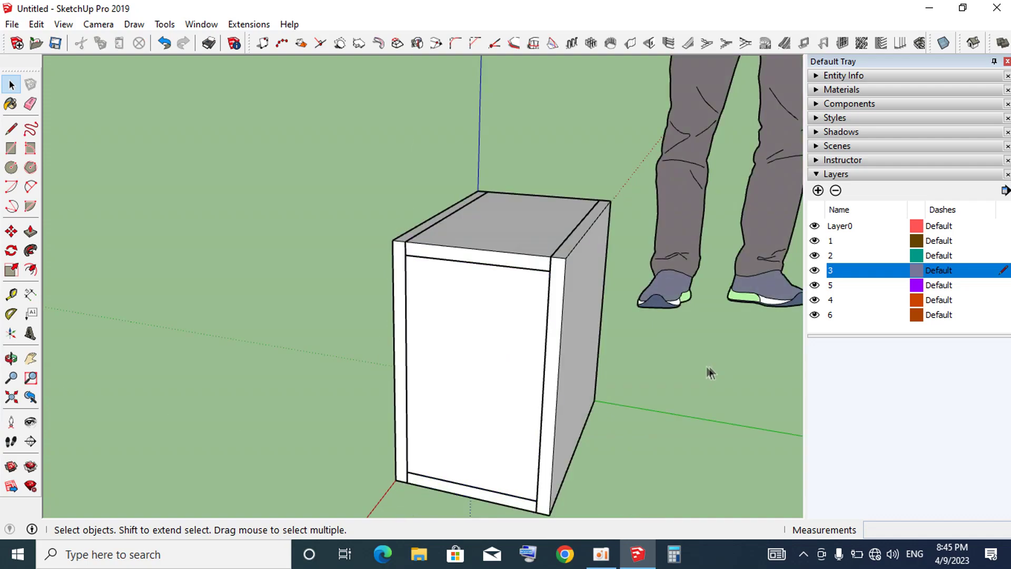
middle_click_drag(588, 257, 615, 341)
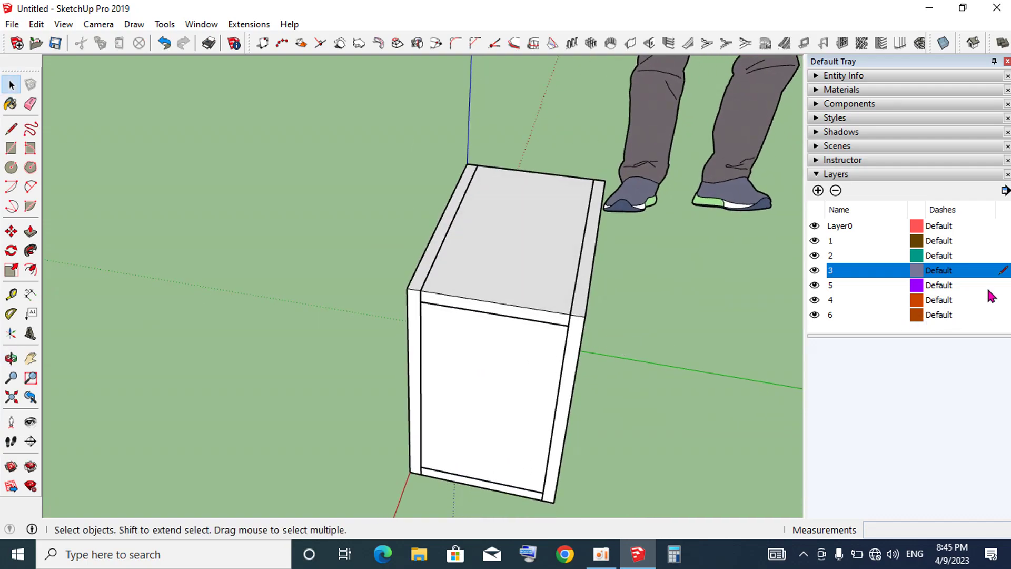
- With layer 4 current, make the other side panel face its own group
left_click(1004, 300)
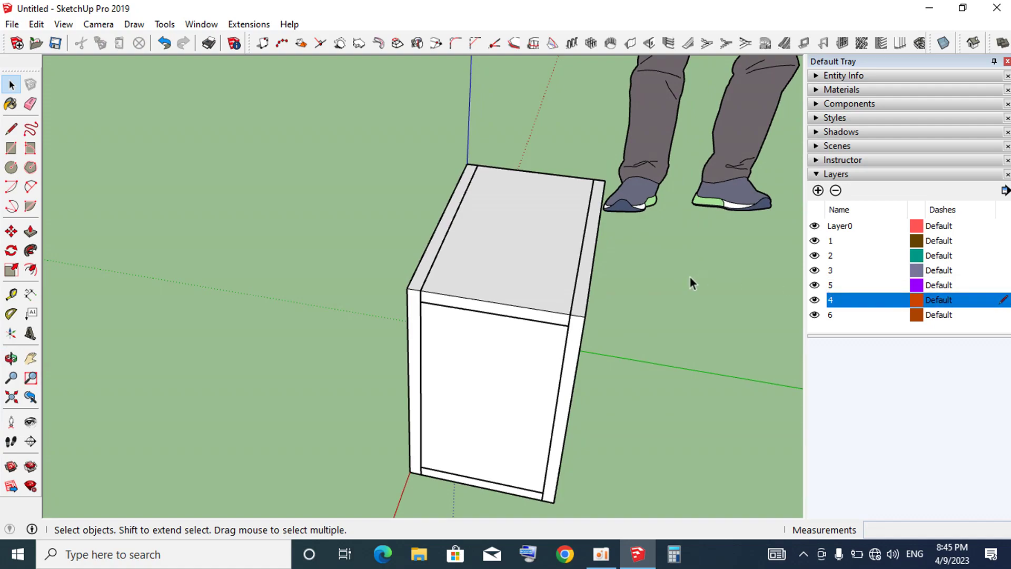
middle_click_drag(691, 283, 79, 255)
left_click(461, 417)
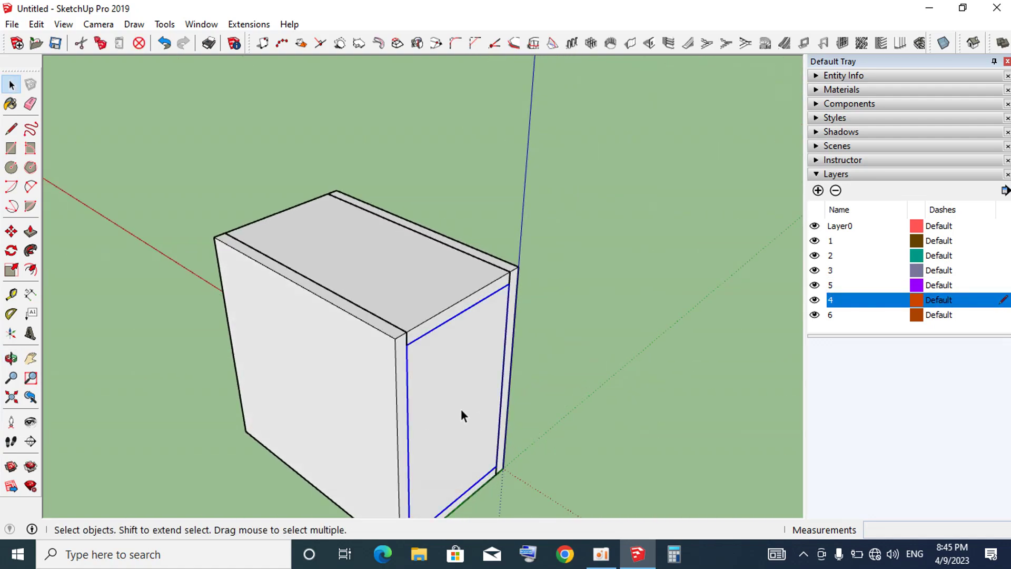
double_click(461, 409)
right_click(460, 409)
left_click(518, 316)
left_click(671, 325)
- With layer 6 current, make the top panel face its own group
left_click(999, 316)
scroll(632, 343, "down", 1)
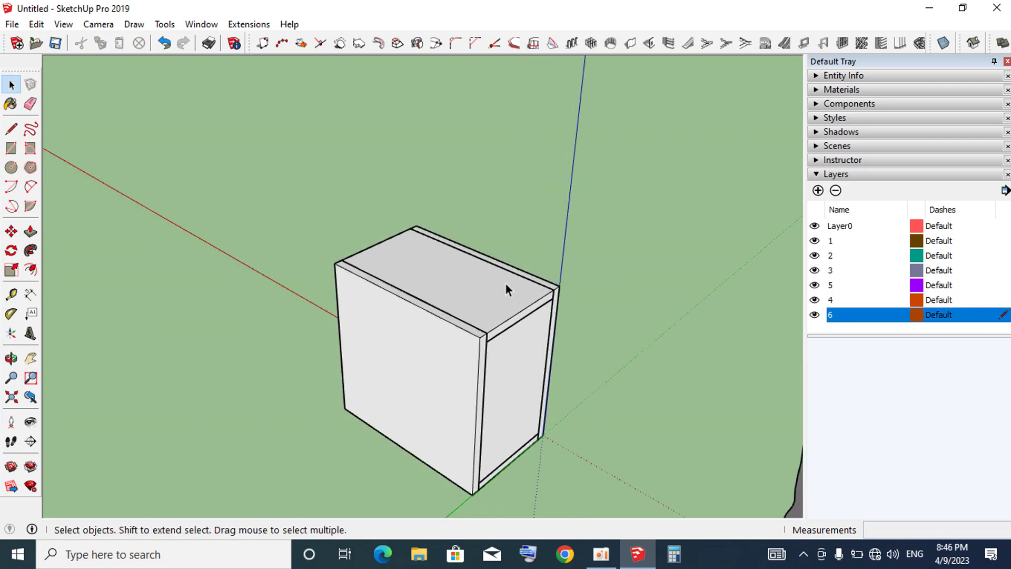
double_click(484, 299)
right_click(484, 300)
left_click(469, 290)
right_click(470, 290)
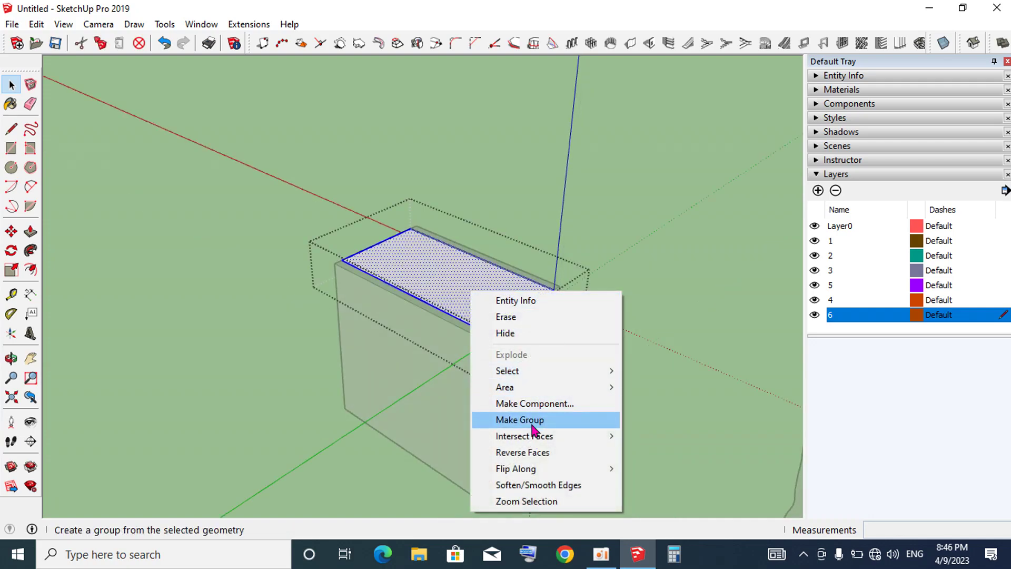
left_click(533, 428)
- Orbit back to an upright view, make Layer0 current and hide layer 1
mouse_move(677, 369)
middle_mouse_down()
mouse_move(603, 514)
mouse_move(734, 311)
middle_mouse_up()
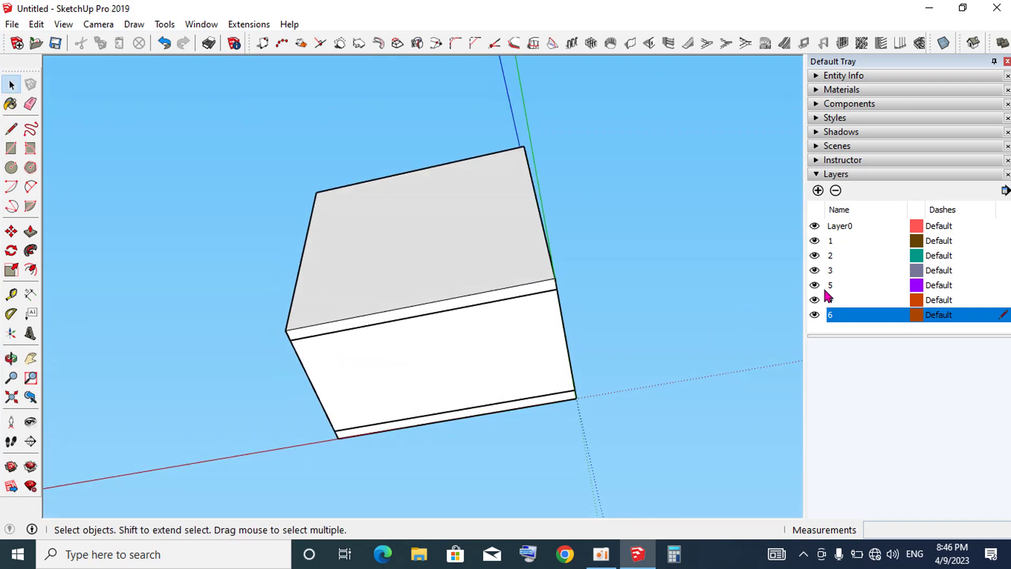
mouse_move(556, 319)
middle_mouse_down()
mouse_move(764, 287)
mouse_move(857, 508)
mouse_move(388, 314)
mouse_move(668, 318)
mouse_move(653, 212)
mouse_move(474, 477)
middle_mouse_up()
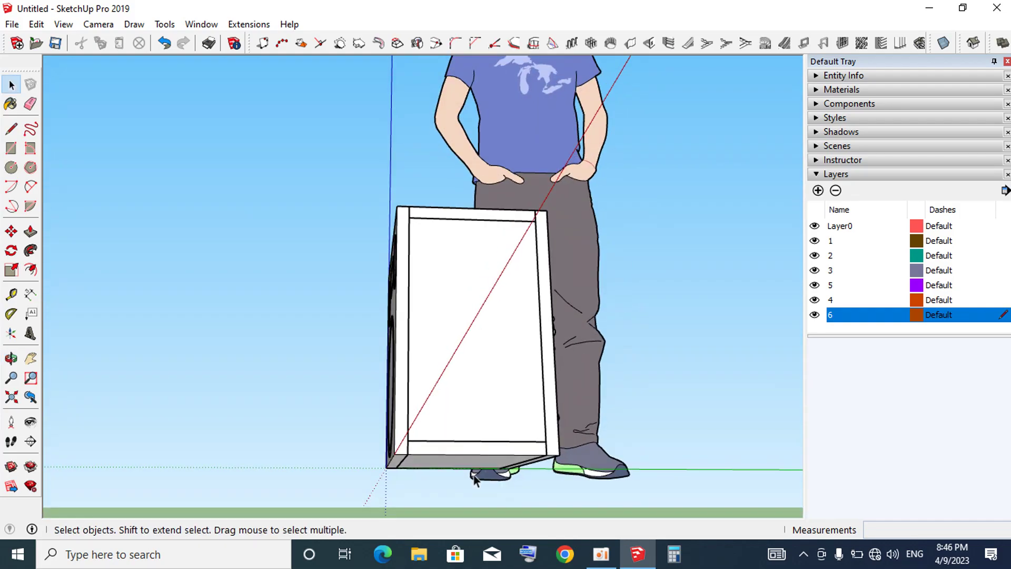
mouse_move(519, 300)
middle_mouse_down()
mouse_move(420, 327)
mouse_move(457, 287)
middle_mouse_up()
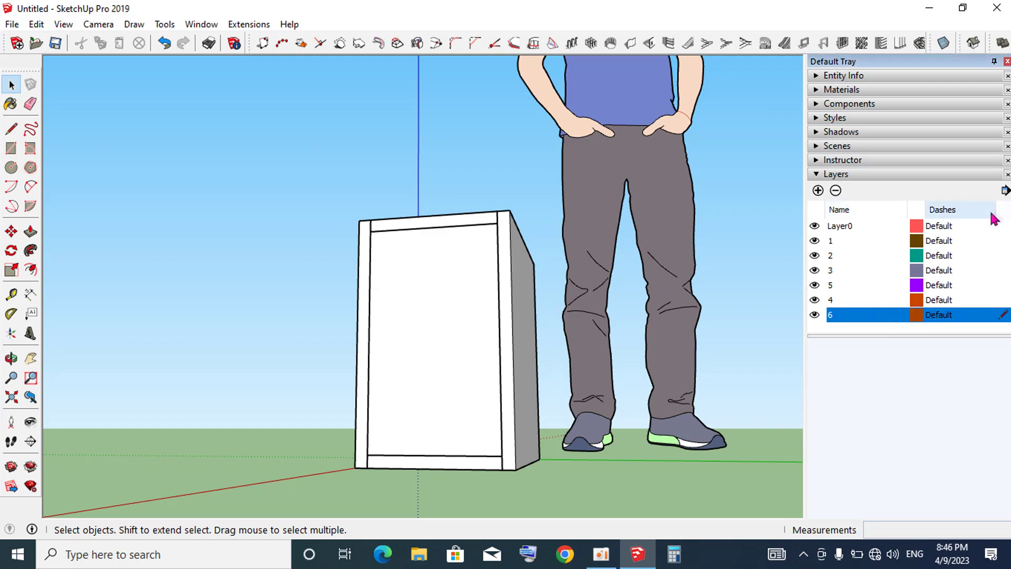
left_click(1002, 227)
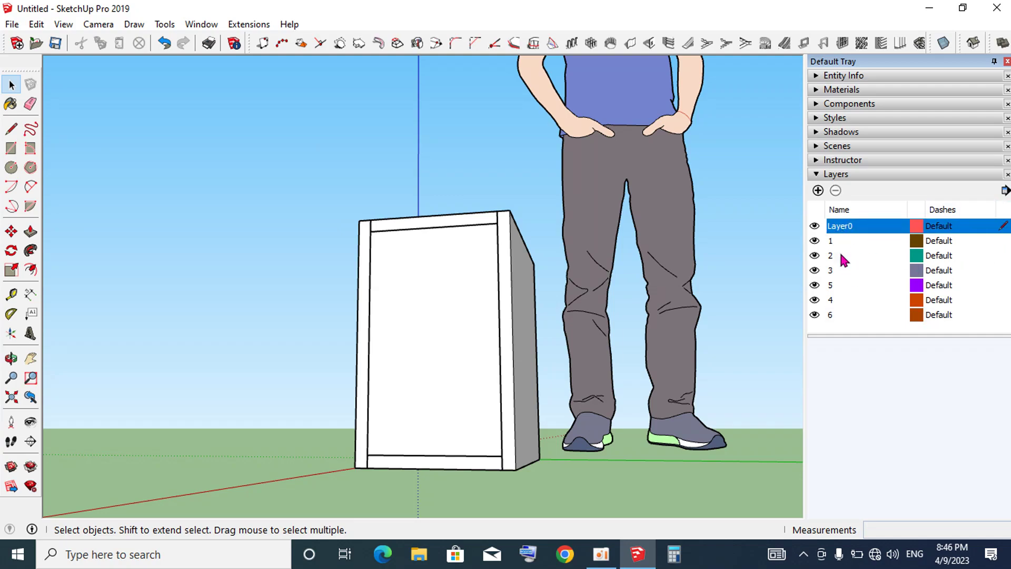
left_click(815, 242)
- Hide layers 2, 3 and 4, toggling layer 6 visibility to inspect the panels
mouse_move(529, 273)
middle_mouse_down()
mouse_move(627, 400)
mouse_move(823, 399)
middle_mouse_up()
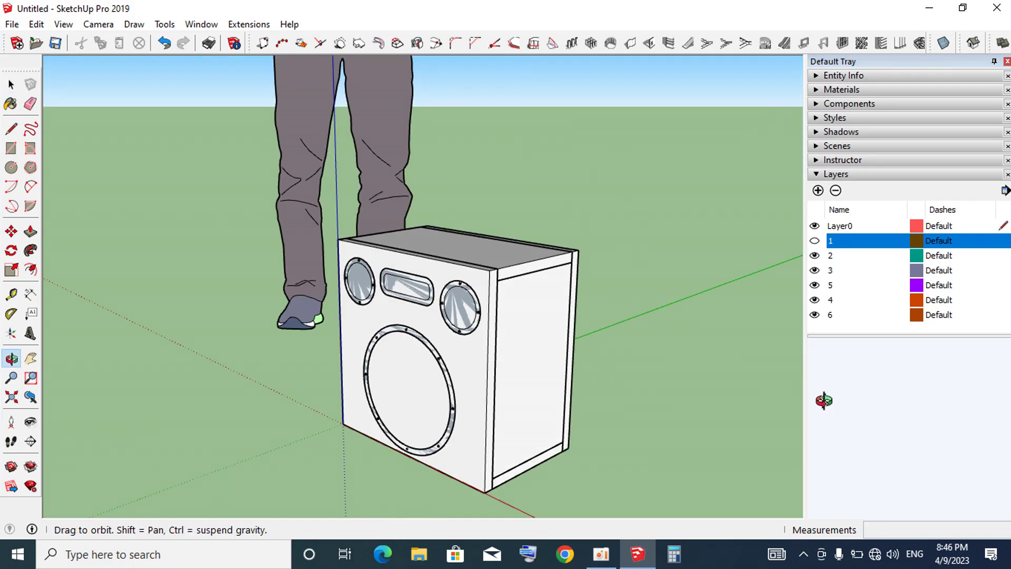
left_click(815, 256)
middle_click_drag(541, 308, 519, 330)
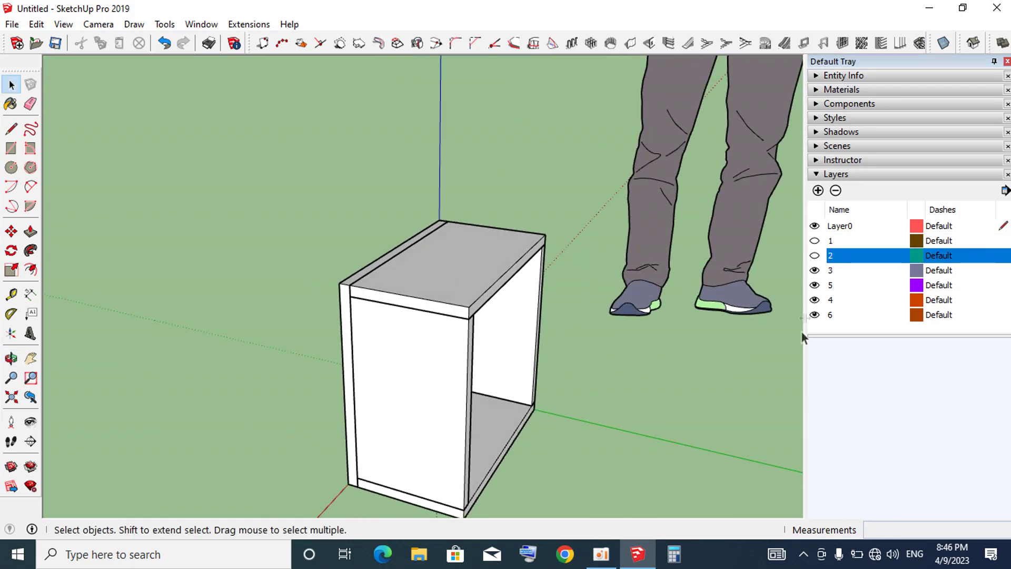
left_click(815, 270)
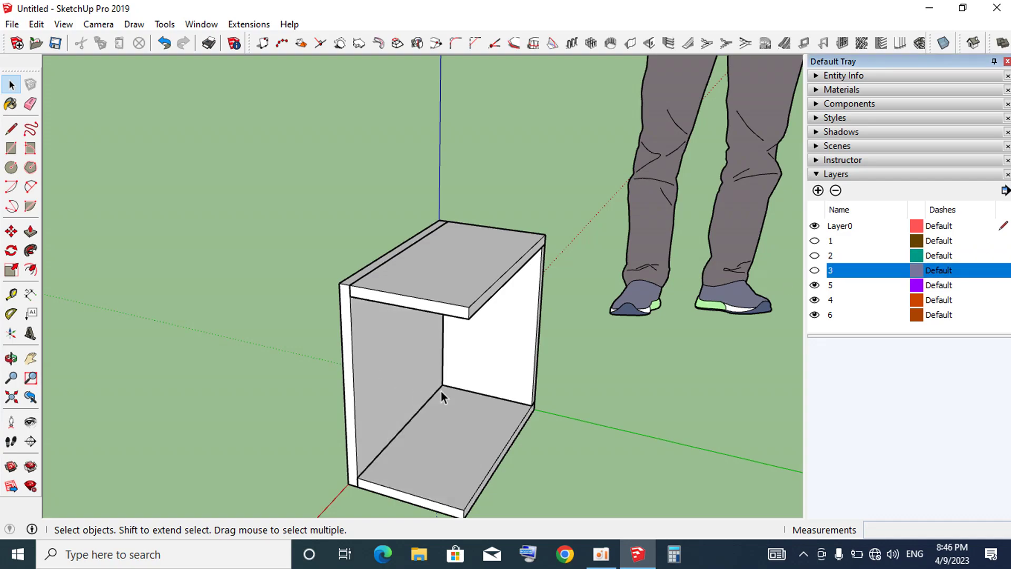
left_click(817, 301)
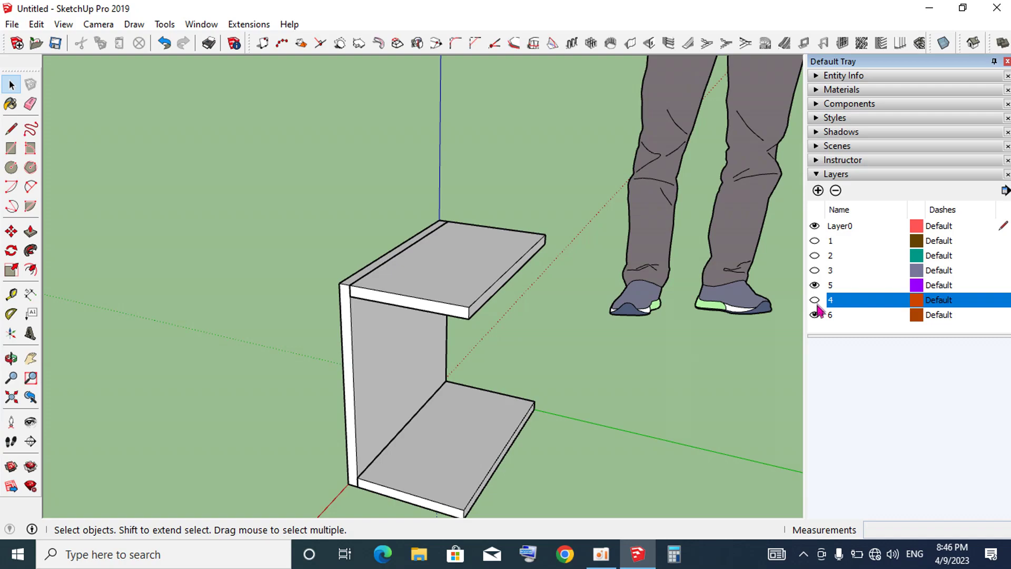
left_click(813, 288)
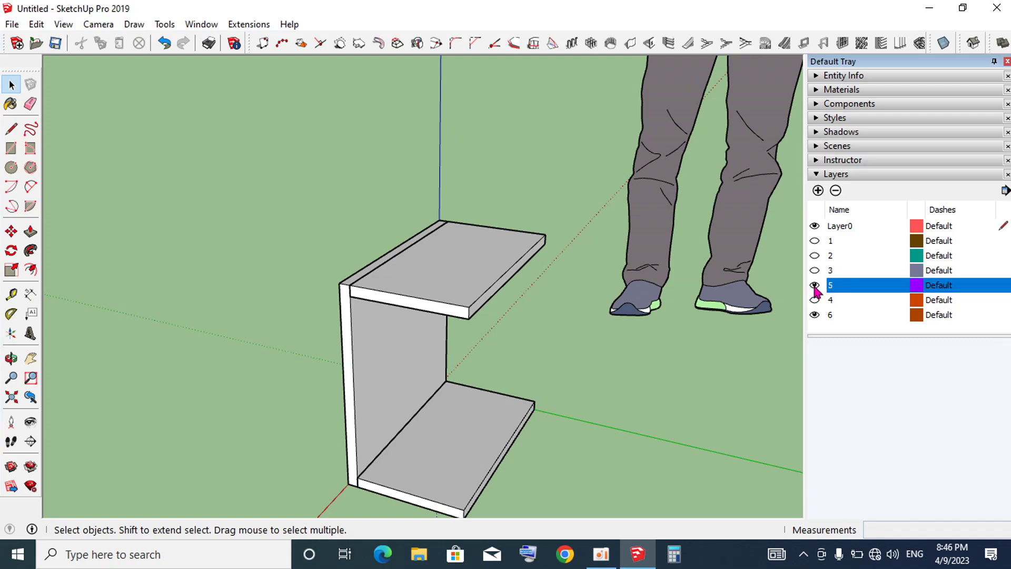
left_click(815, 316)
left_click(815, 315)
left_click(815, 316)
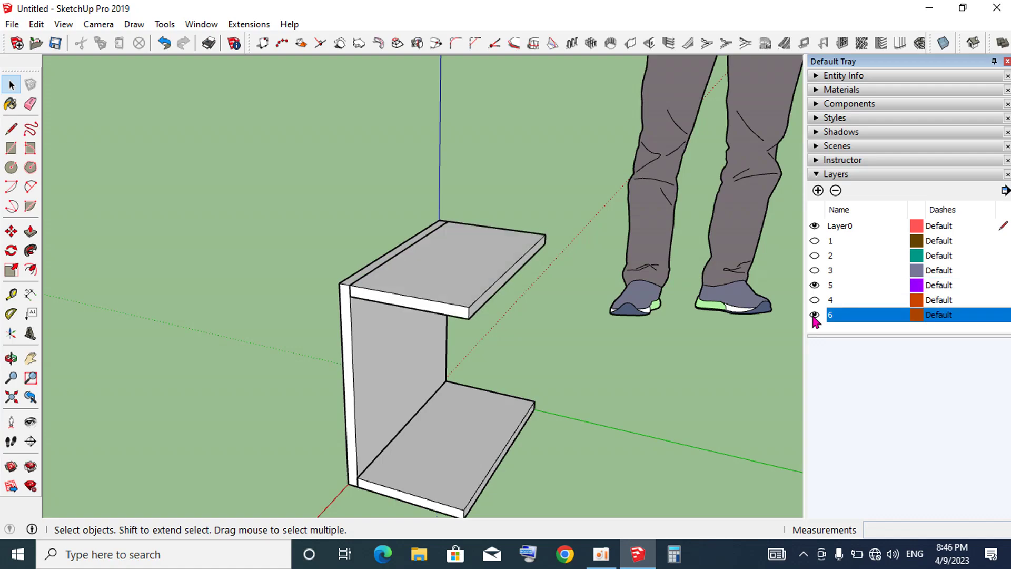
left_click(847, 277)
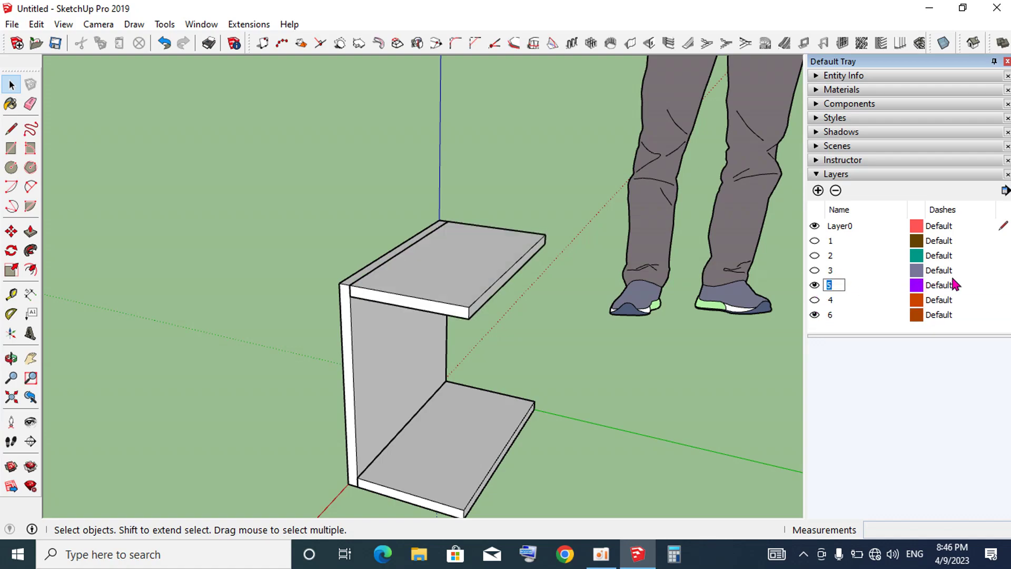
- Regroup the bottom panel face on layer 5, then make Layer0 current and hide layer 5
left_click(1004, 285)
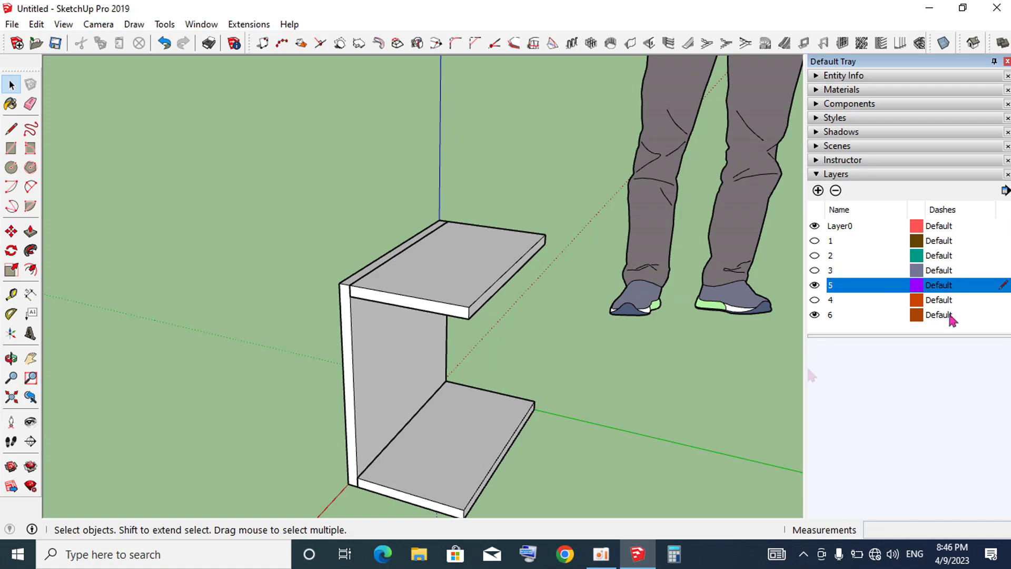
left_click(454, 464)
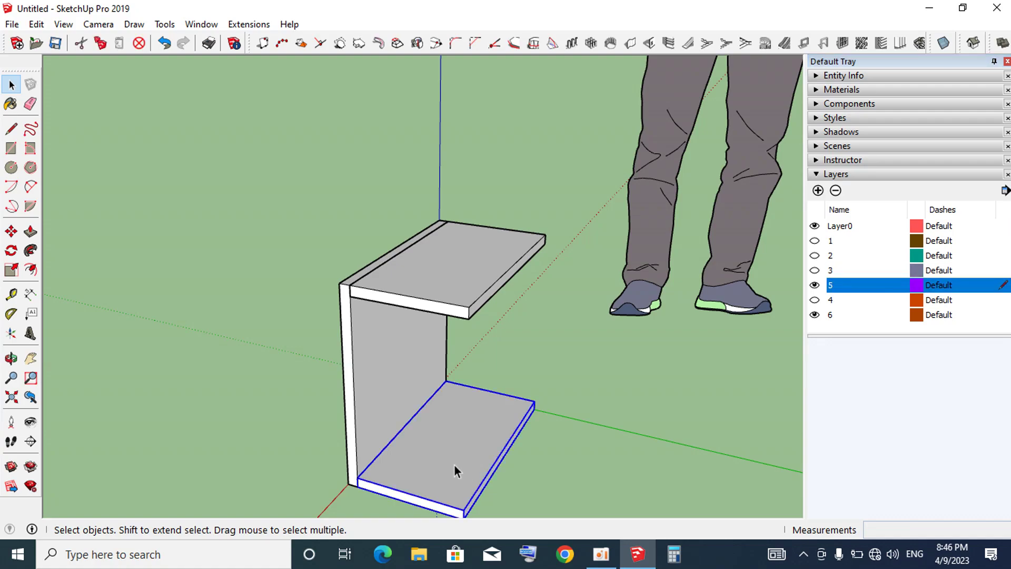
right_click(454, 464)
left_click(495, 314)
right_click(467, 448)
left_click(447, 473)
right_click(448, 472)
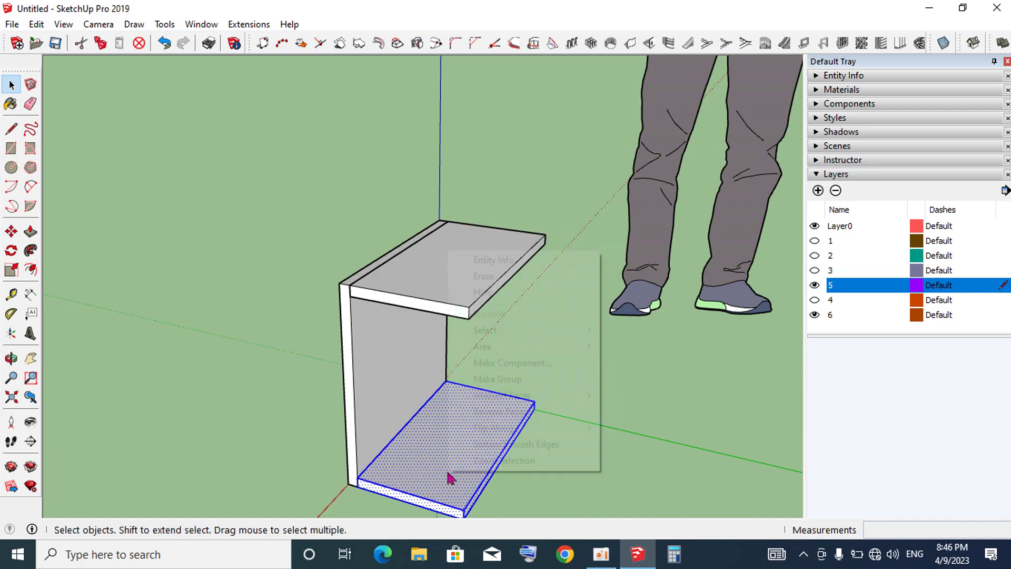
left_click(499, 380)
left_click(664, 379)
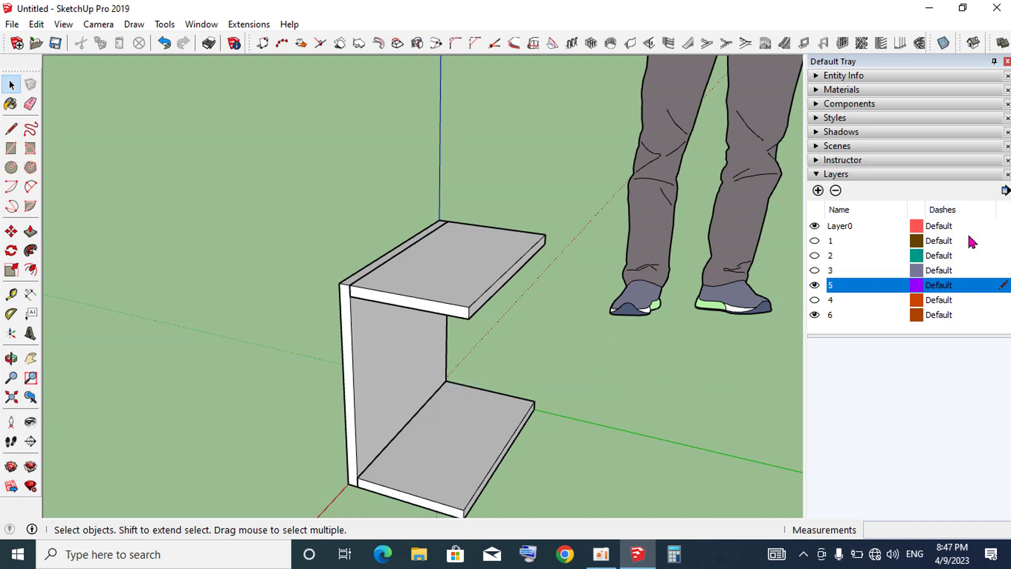
left_click(1004, 226)
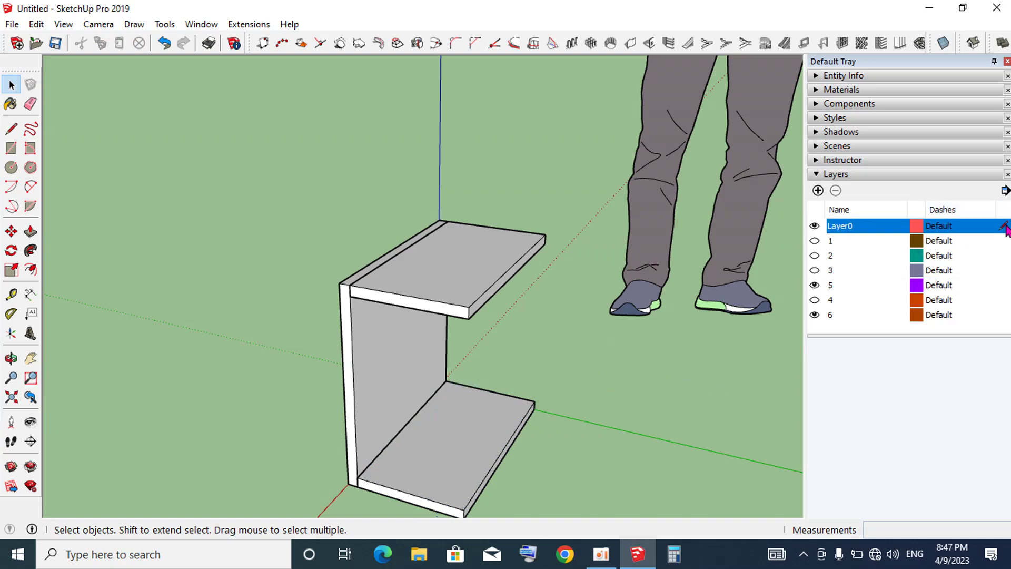
left_click(815, 285)
- Hide layer 6 and orbit to face the front board's openings
middle_click_drag(444, 411, 448, 390)
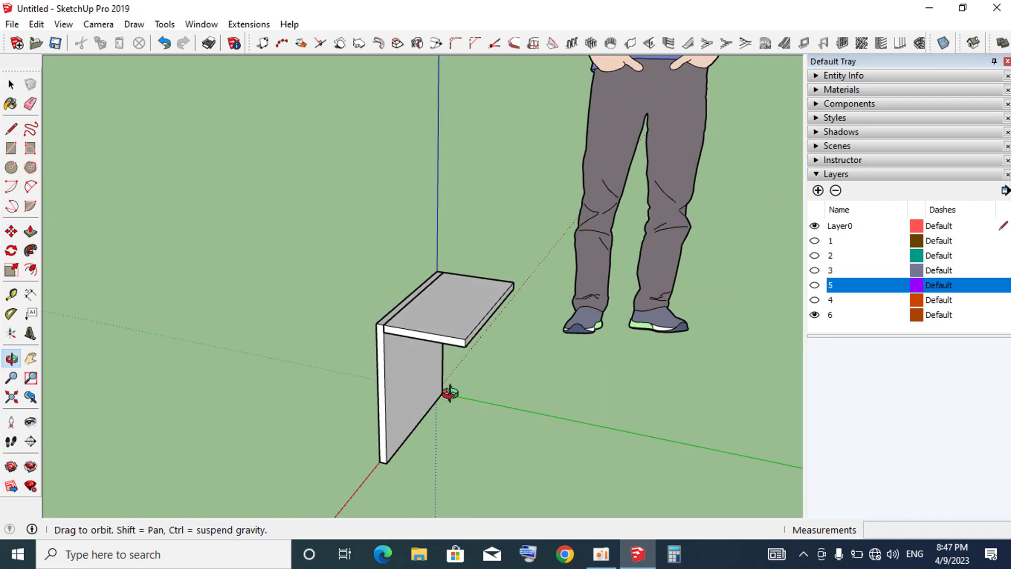
left_click(815, 315)
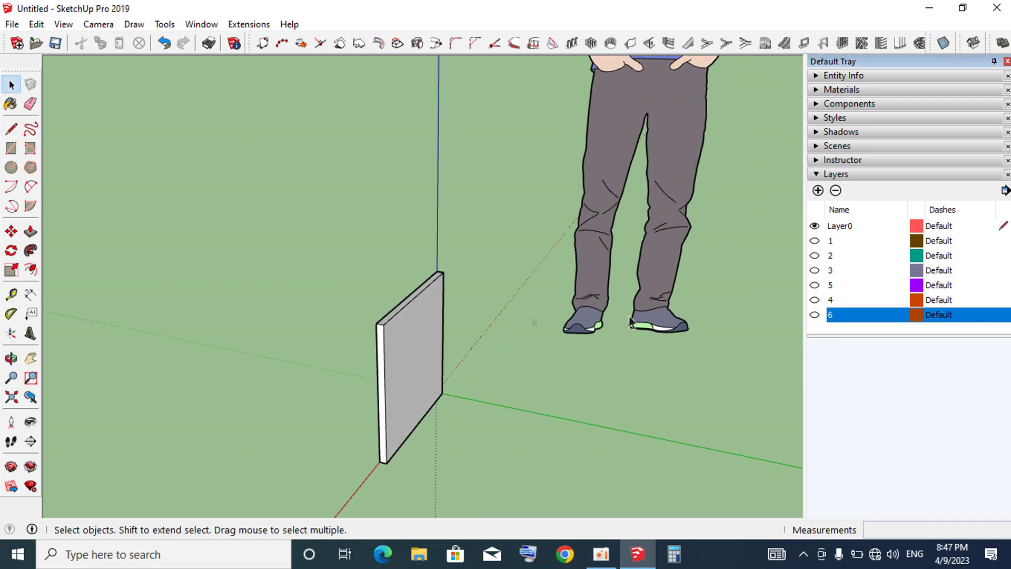
middle_click_drag(481, 330, 705, 316)
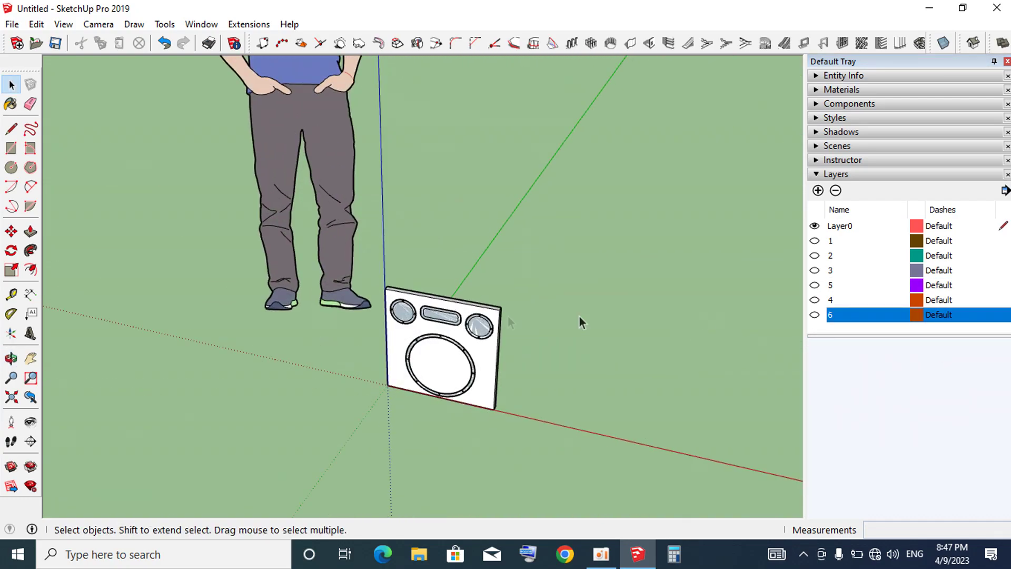
mouse_move(533, 329)
middle_mouse_down()
mouse_move(673, 262)
mouse_move(608, 248)
middle_mouse_up()
- Window-select the front board and explode it into loose geometry
left_click_drag(439, 390, 401, 439)
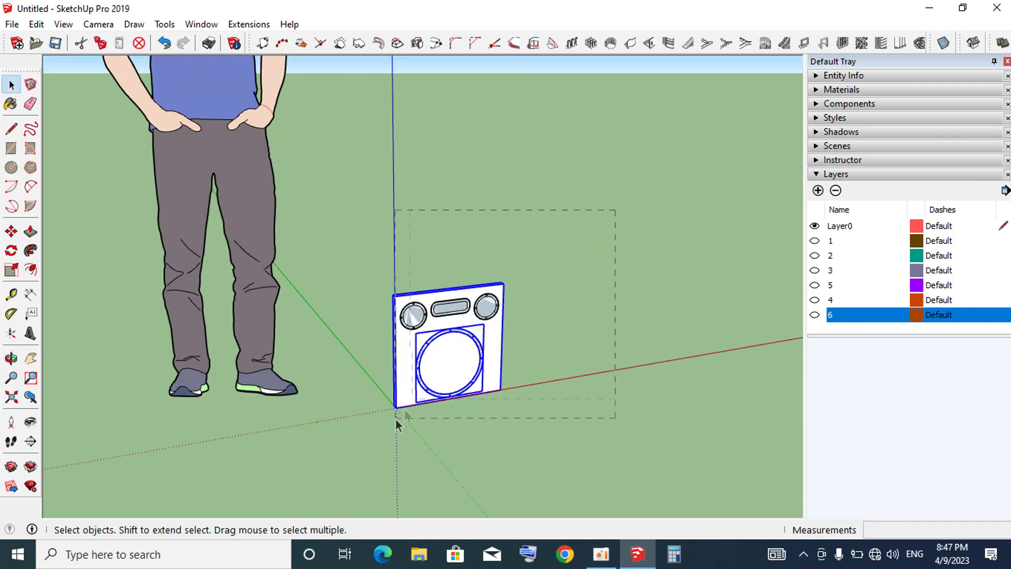
right_click(456, 332)
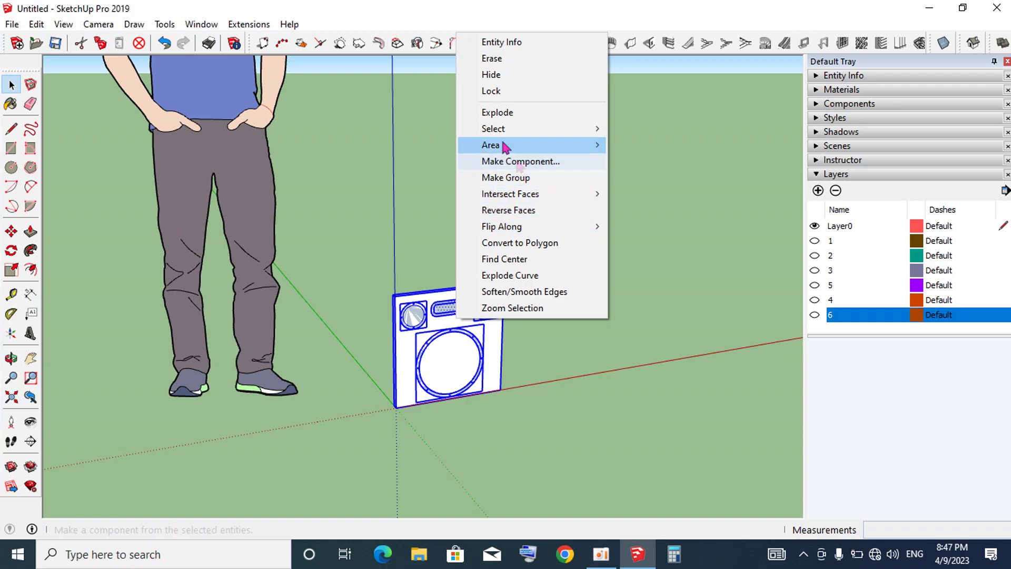
left_click(496, 113)
scroll(469, 349, "up", 3)
middle_click_drag(469, 349, 494, 325)
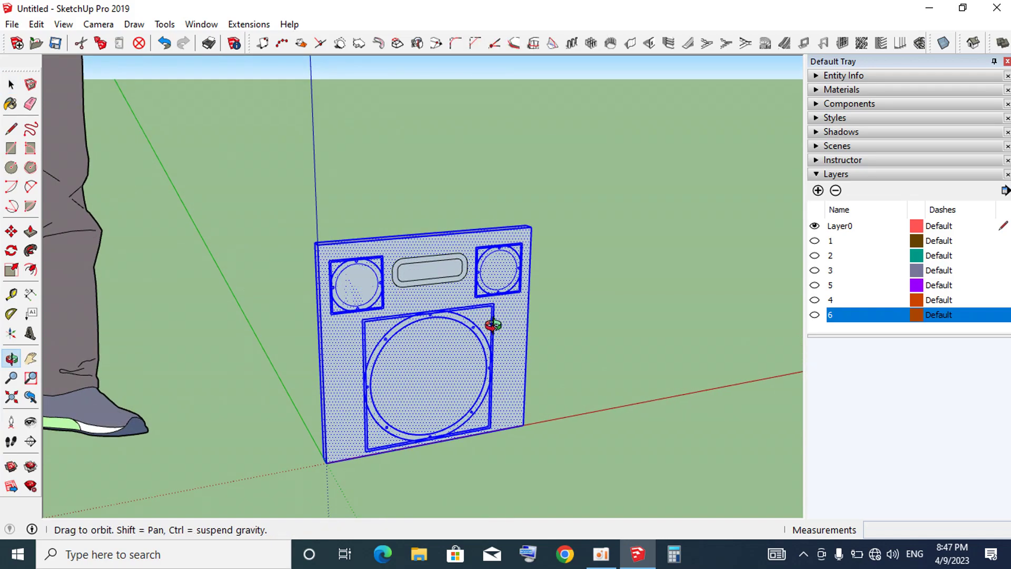
left_click(692, 251)
scroll(444, 264, "up", 3)
left_click(439, 272)
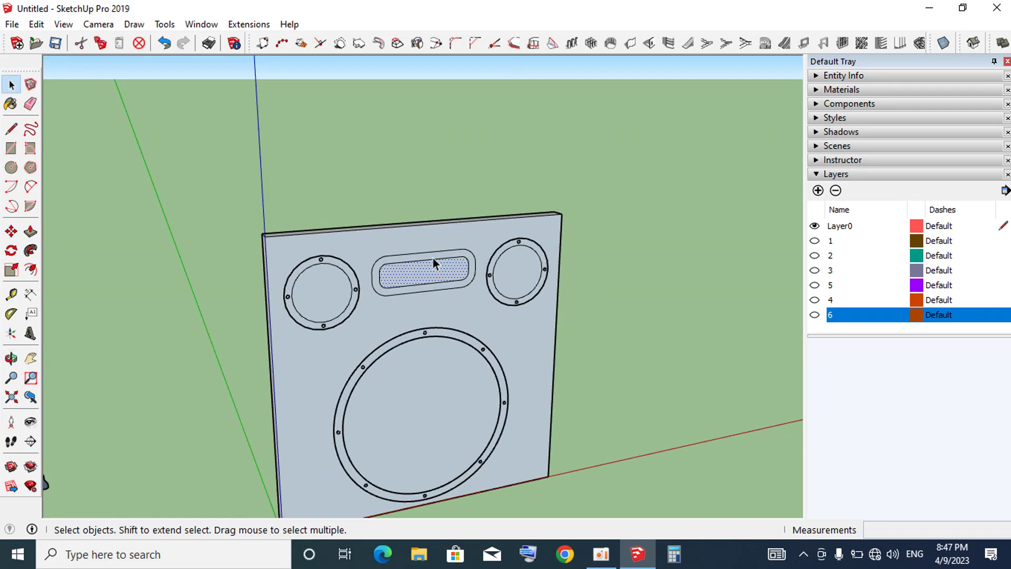
left_click(331, 295)
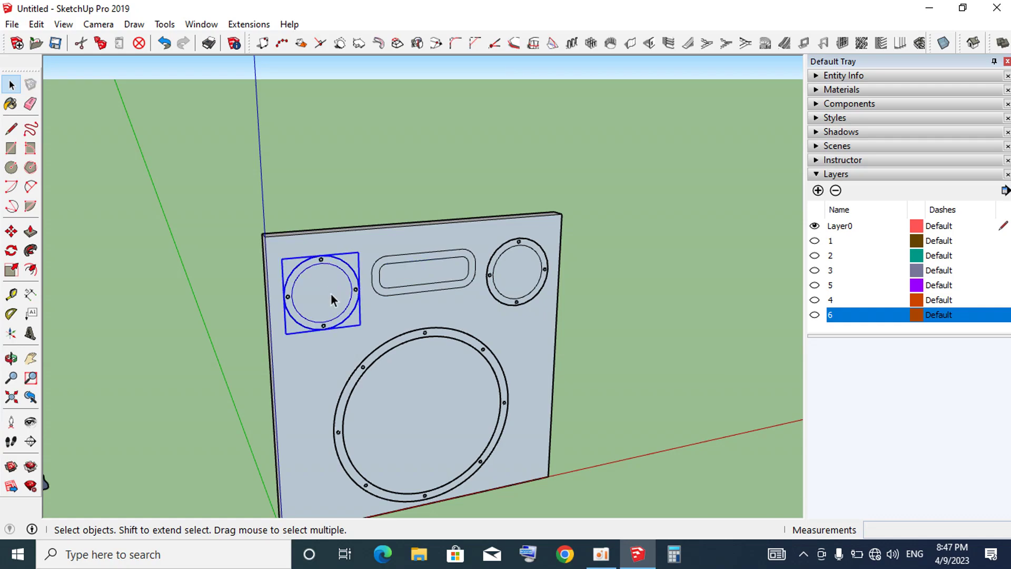
- Explode the left and right small speaker ring groups into the panel
scroll(331, 295, "up", 1)
right_click(330, 295)
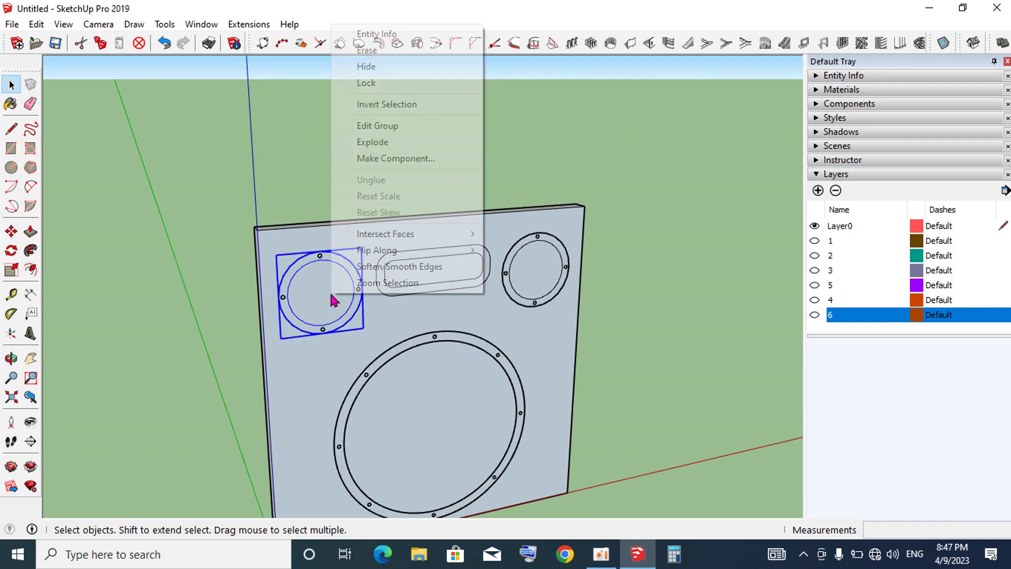
left_click(378, 143)
double_click(541, 267)
left_click(542, 267)
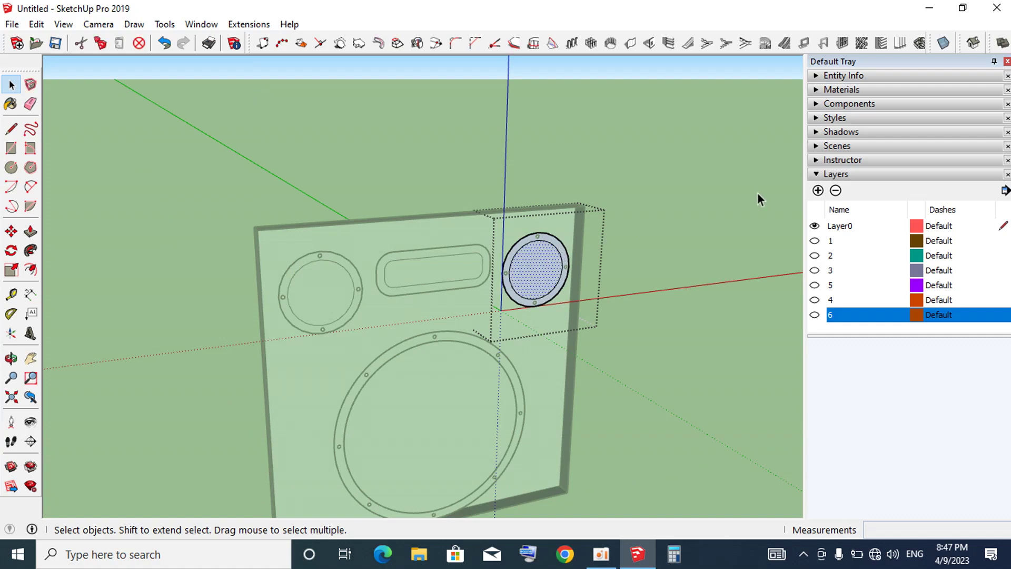
left_click(605, 237)
left_click(549, 247)
right_click(548, 241)
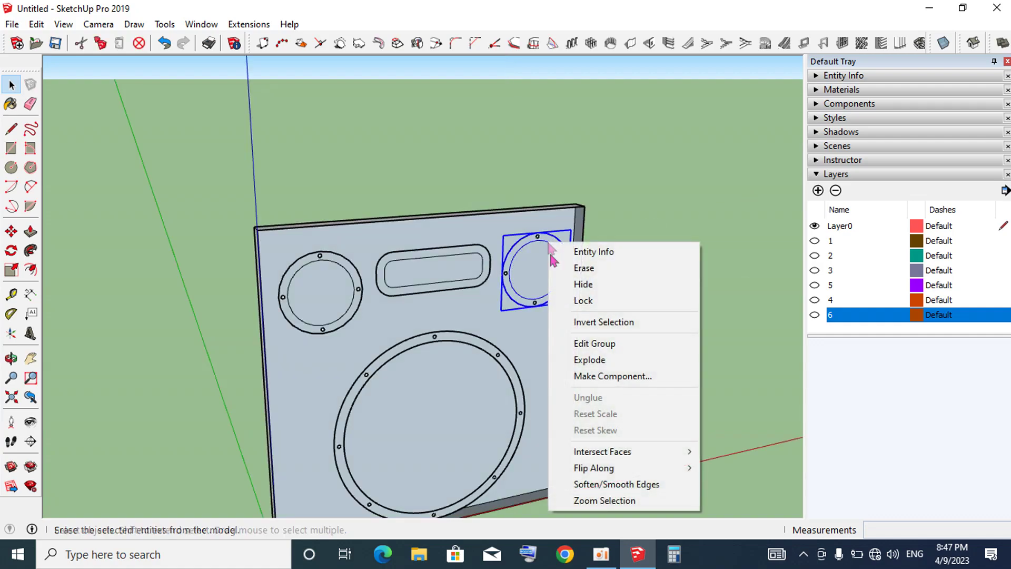
left_click(599, 363)
- Explode the large woofer ring group into the panel
left_click(538, 276)
left_click(488, 372)
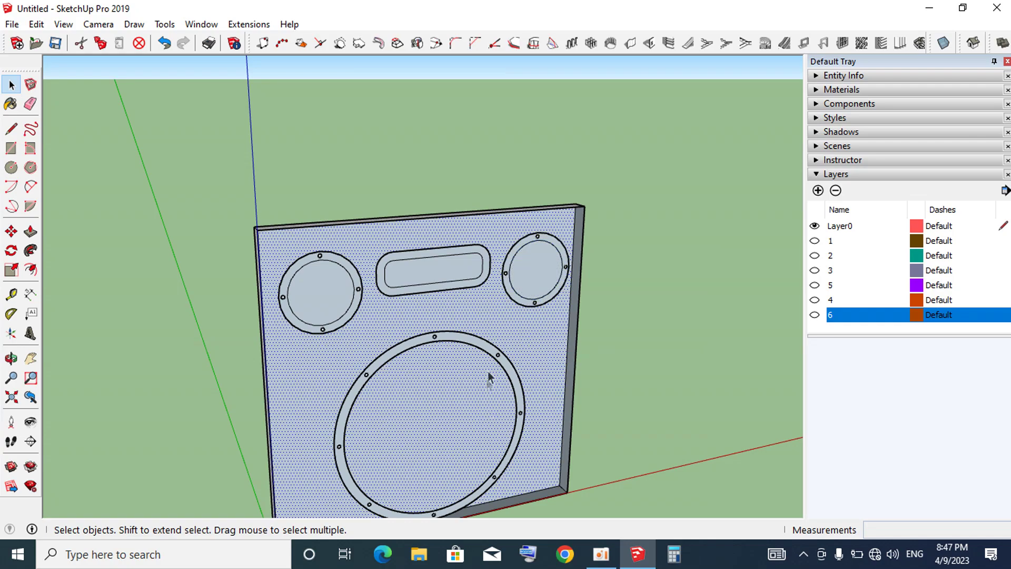
double_click(492, 353)
left_click(492, 353)
left_click(584, 350)
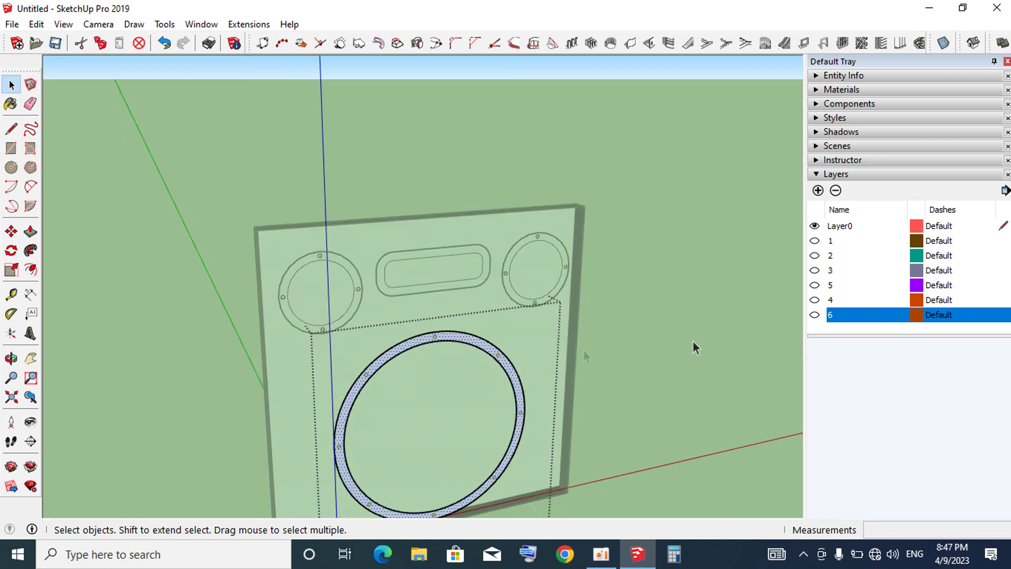
left_click(500, 369)
right_click(508, 375)
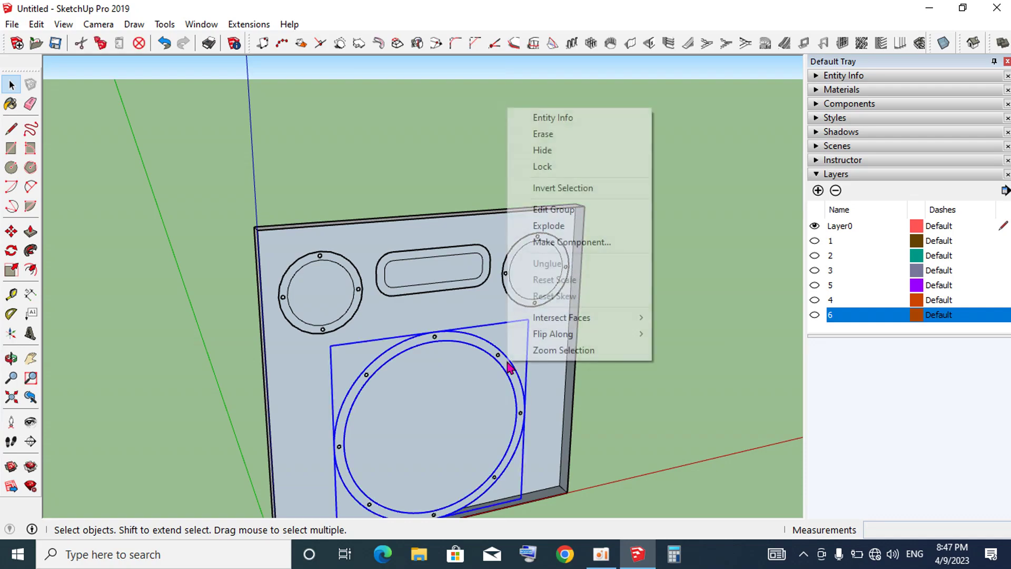
left_click(576, 225)
- Check the merged geometry by selecting the panel face and a speaker circle
triple_click(484, 401)
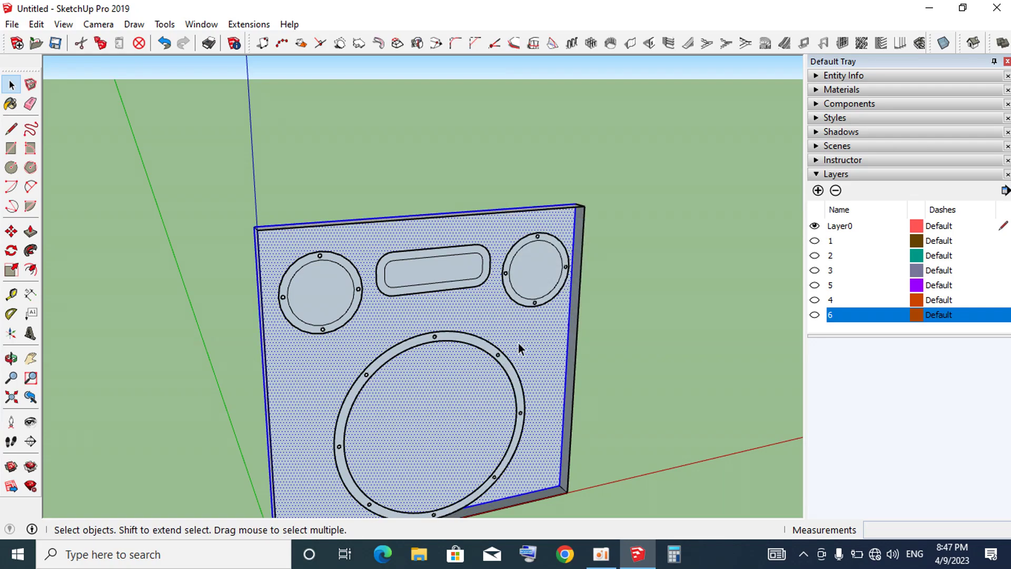
key("Escape")
left_click(473, 396)
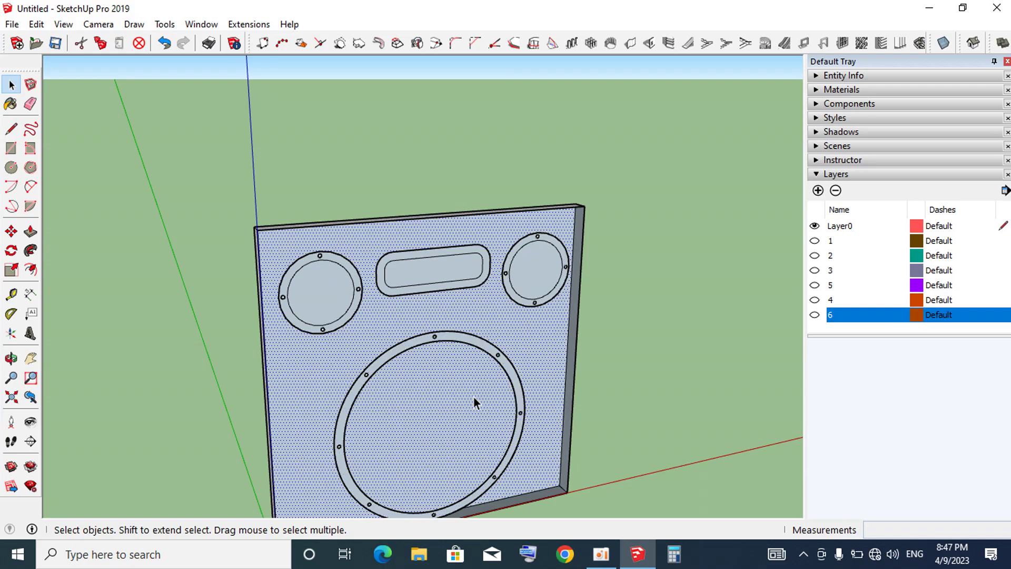
left_click(532, 277)
- Zoom around the front panel, selecting the middle slot and panel faces to inspect them
scroll(450, 376, "up", 2)
scroll(450, 376, "down", 2)
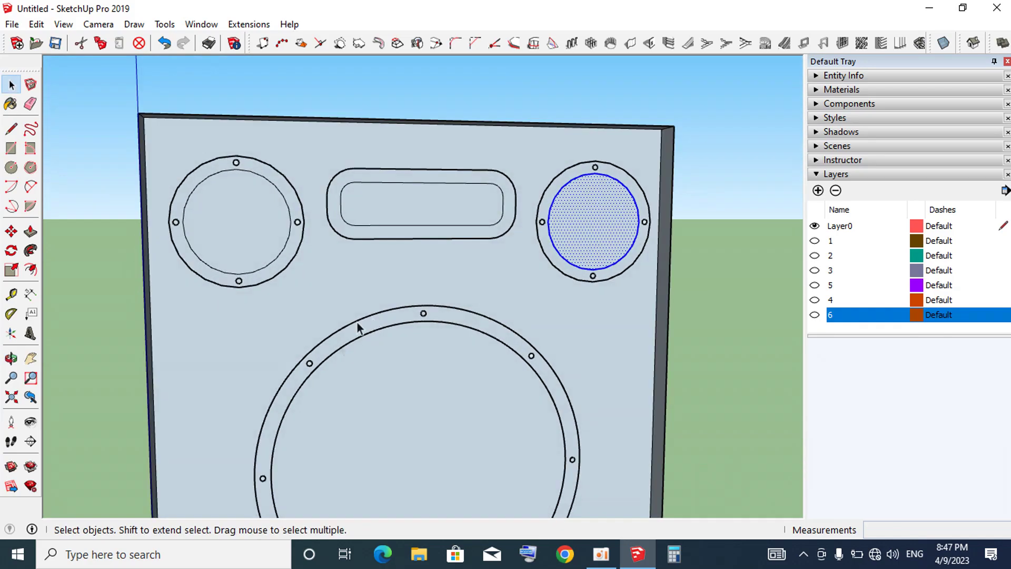
left_click(389, 214)
scroll(389, 214, "down", 2)
scroll(374, 331, "up", 2)
left_click(371, 308)
scroll(393, 292, "up", 2)
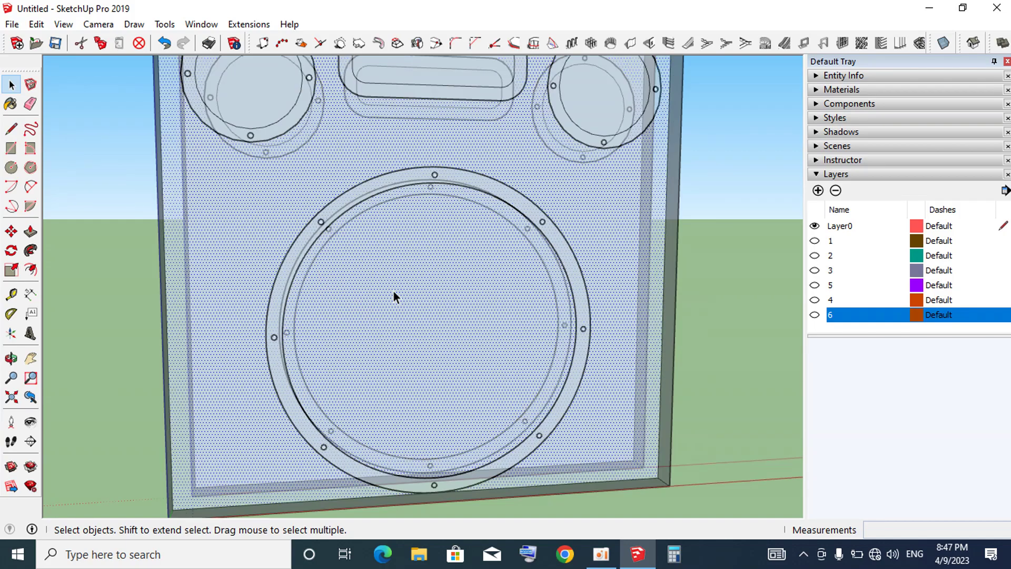
scroll(373, 248, "up", 2)
scroll(337, 216, "up", 1)
- Check the large ring edge with Tape Measure and draw a short line on it
key("t")
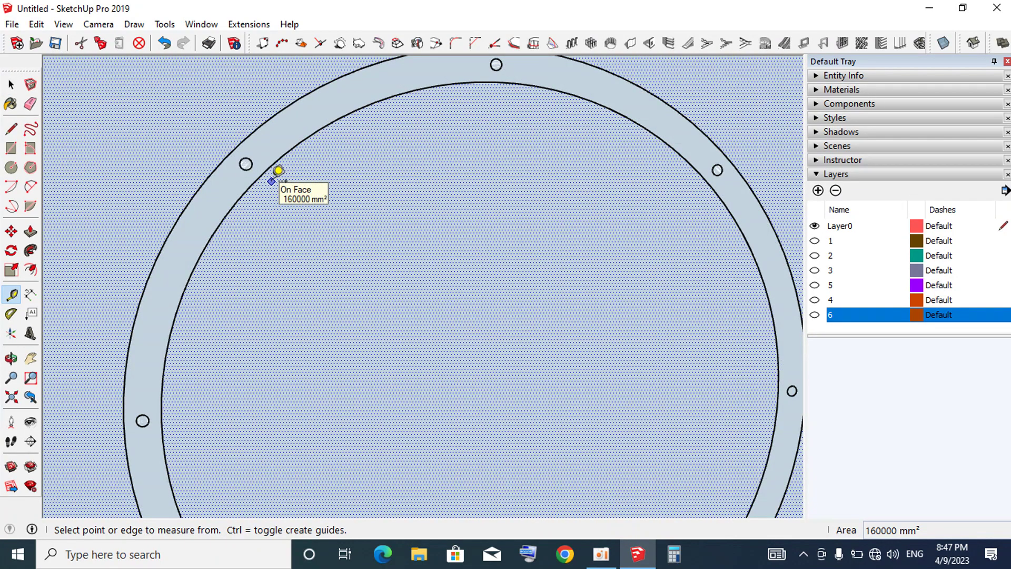
key("l")
scroll(278, 170, "up", 2)
scroll(269, 177, "up", 2)
scroll(267, 171, "up", 2)
scroll(258, 155, "up", 1)
scroll(269, 174, "down", 1)
scroll(277, 158, "up", 1)
left_click(261, 138)
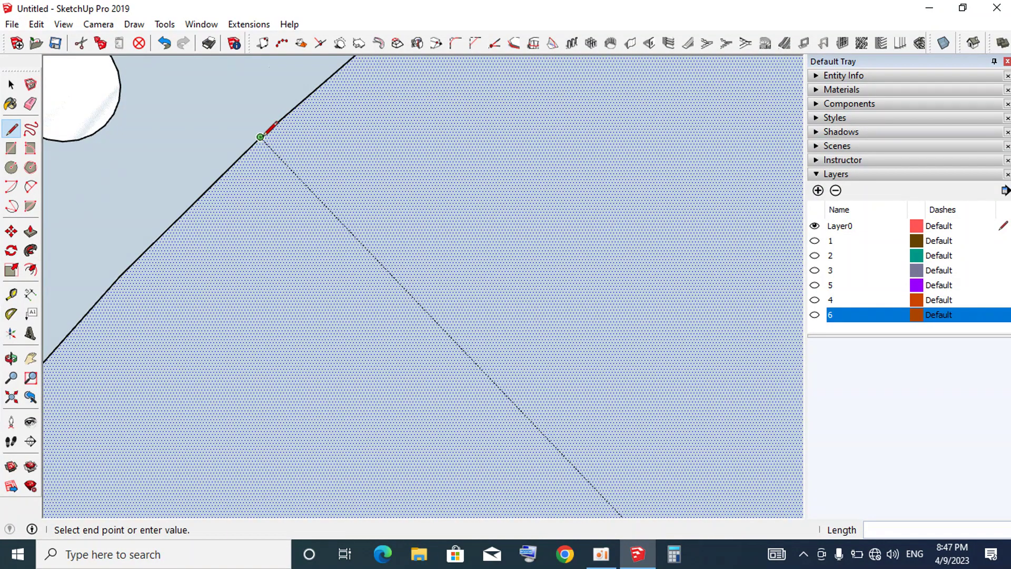
scroll(253, 147, "up", 2)
scroll(247, 152, "up", 1)
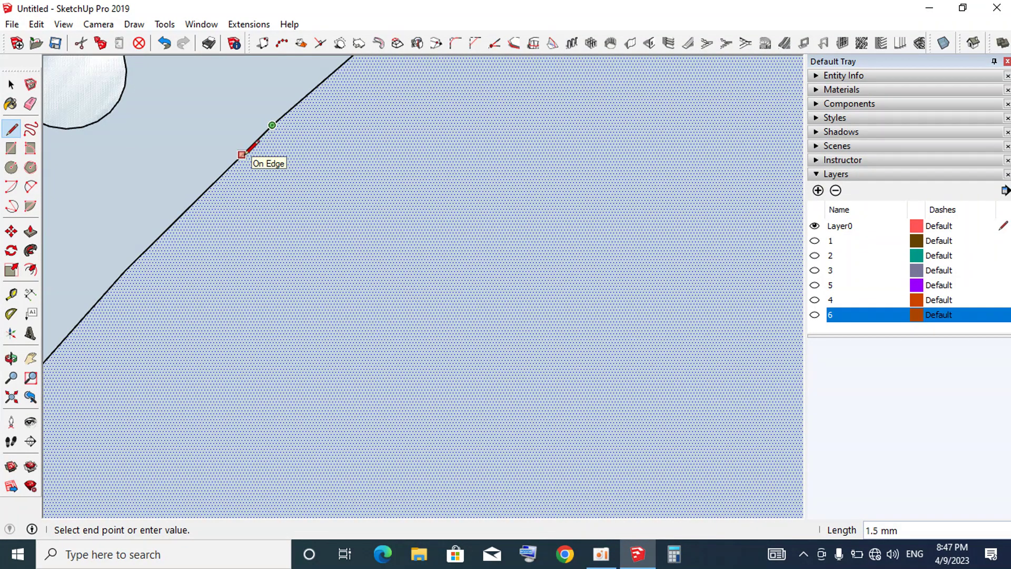
left_click(239, 158)
key("space")
- Push the large speaker circle 20 mm back into the front panel
scroll(364, 232, "down", 3)
scroll(388, 249, "down", 2)
scroll(338, 223, "down", 1)
scroll(403, 272, "down", 2)
scroll(404, 273, "down", 4)
mouse_move(492, 298)
middle_mouse_down()
mouse_move(524, 348)
mouse_move(469, 289)
middle_mouse_up()
key("p")
left_click_drag(472, 295, 461, 293)
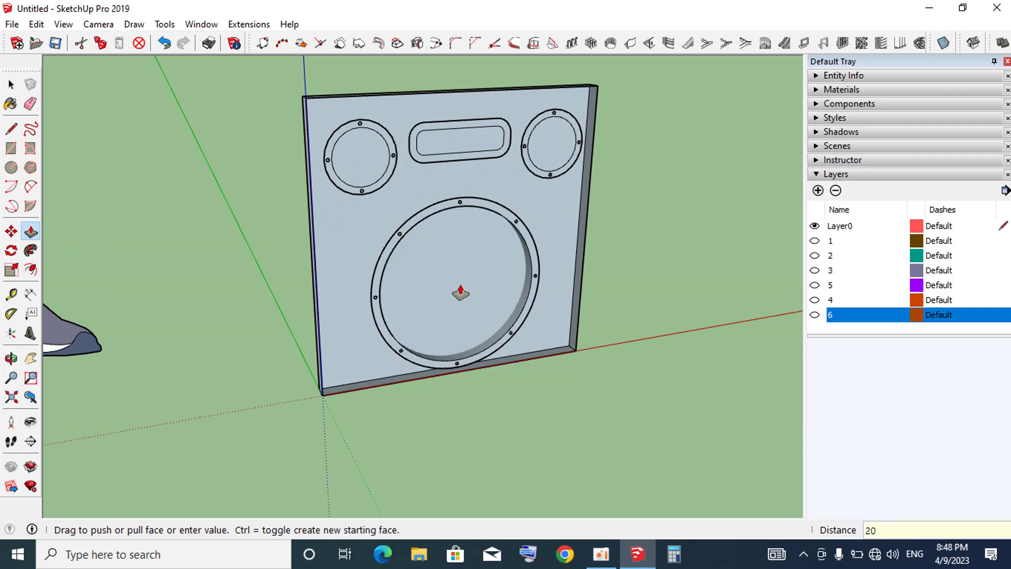
- Push the large circle, left circle, slot port and right circle 20 mm through the panel
key("Return")
double_click(354, 155)
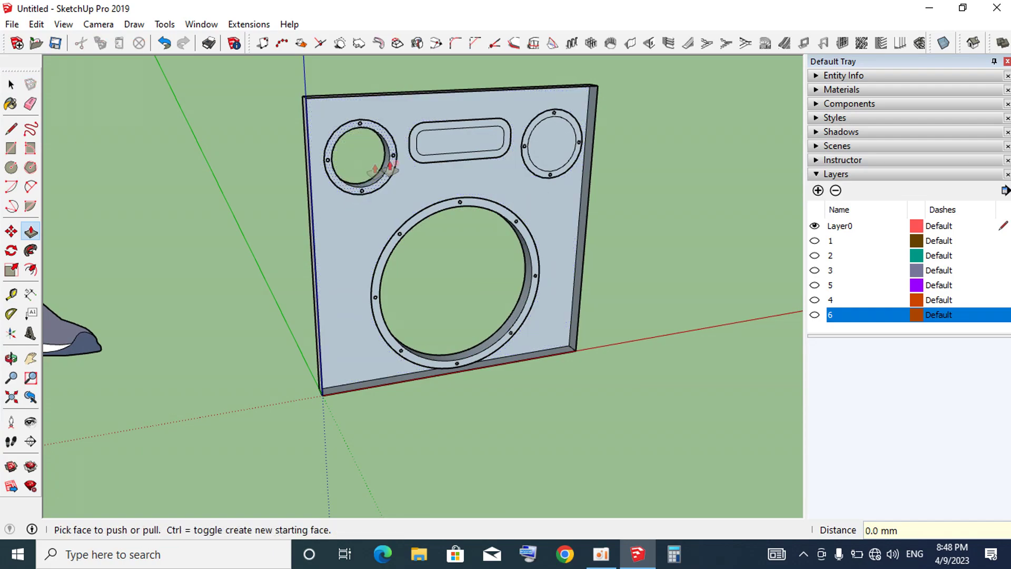
double_click(473, 144)
double_click(545, 150)
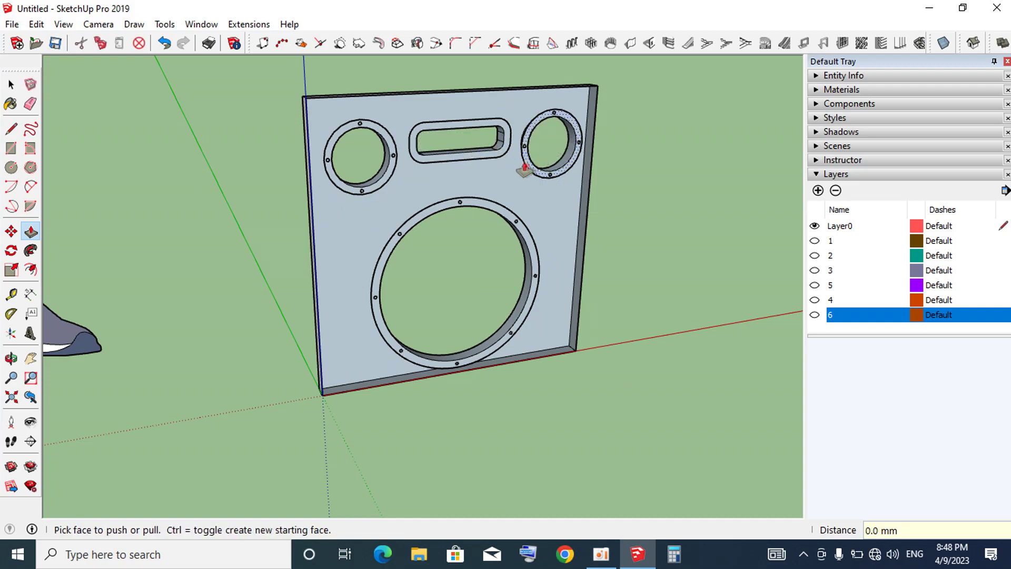
- Orbit and zoom to a head-on front view of the panel, back in Select
middle_click_drag(526, 169, 361, 141)
scroll(498, 138, "up", 3)
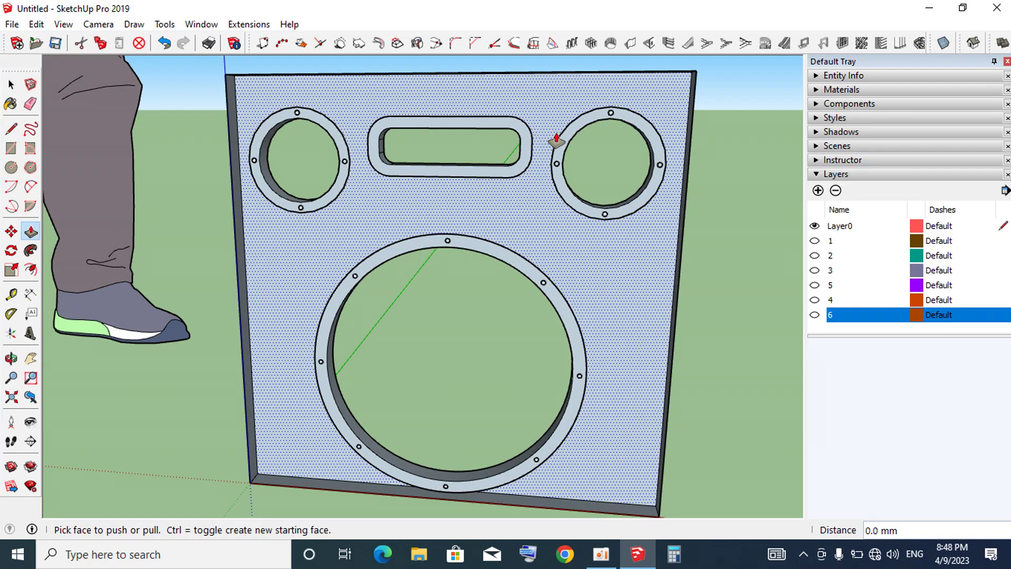
scroll(590, 161, "up", 2)
scroll(502, 181, "up", 2)
scroll(522, 203, "up", 2)
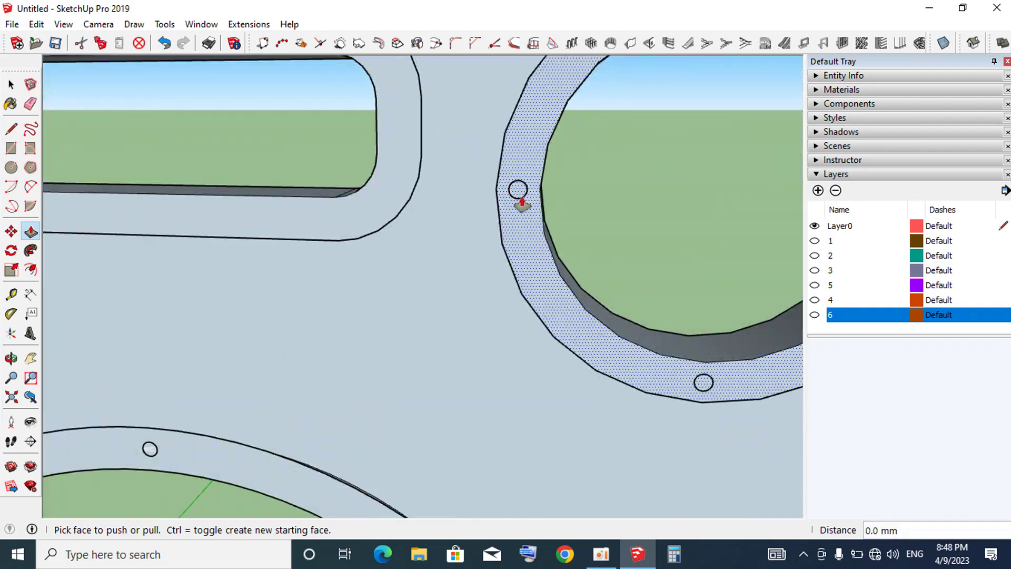
scroll(528, 179, "down", 2)
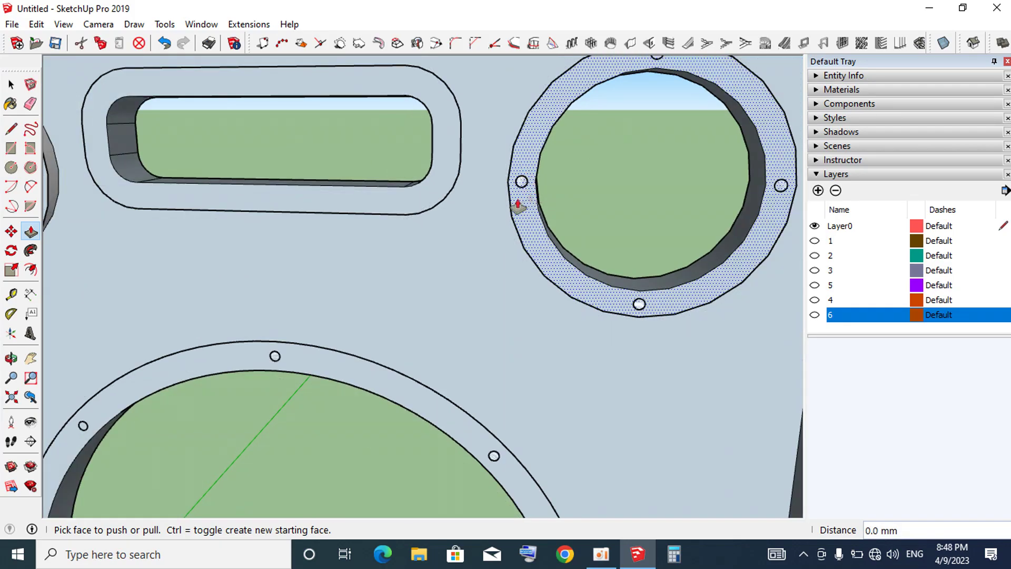
key("space")
scroll(498, 182, "up", 2)
scroll(536, 181, "up", 3)
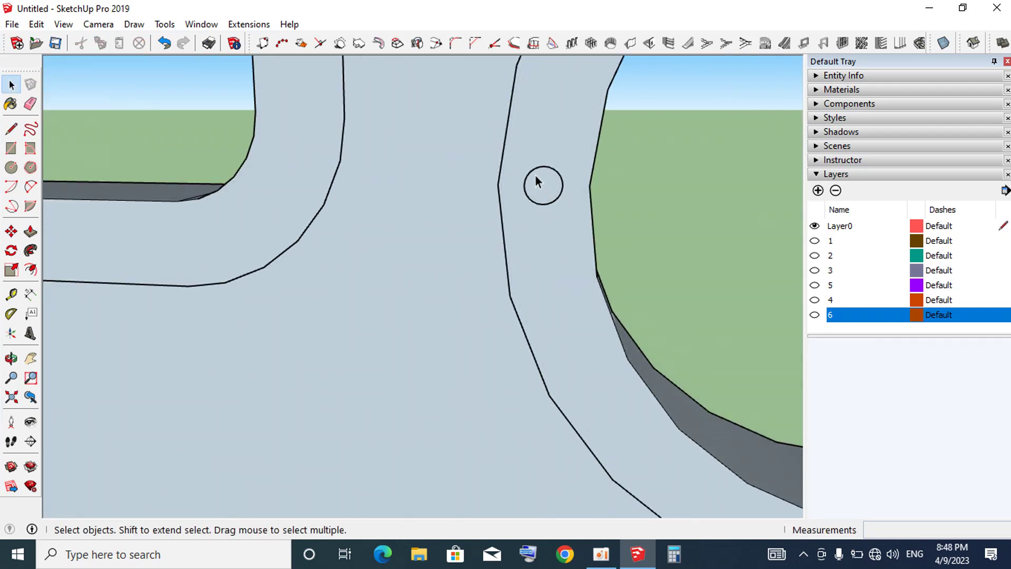
- Explode the right port ring group and its small screw-hole circles into loose geometry
scroll(549, 184, "up", 2)
scroll(562, 187, "down", 2)
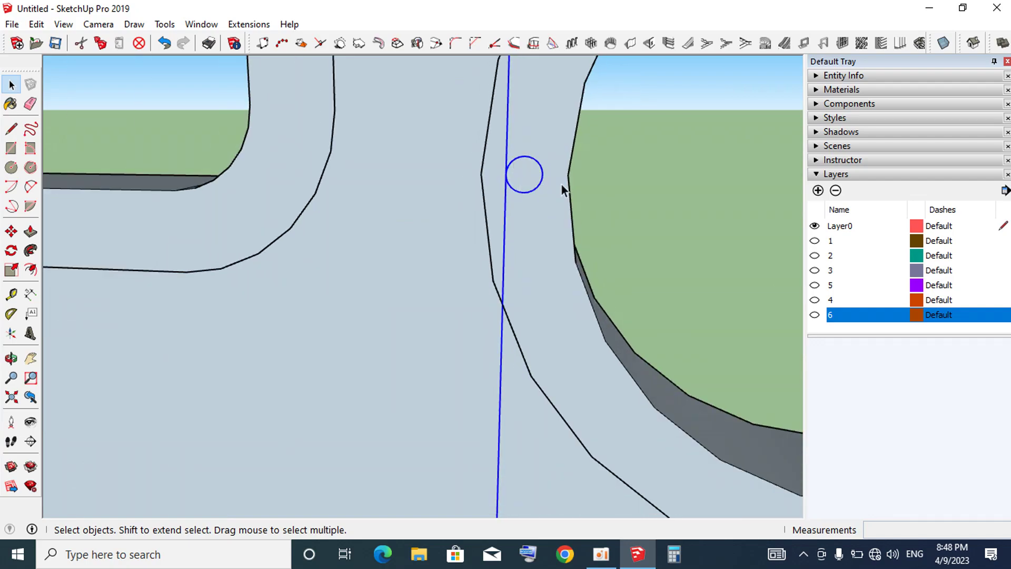
scroll(562, 187, "down", 3)
right_click(460, 206)
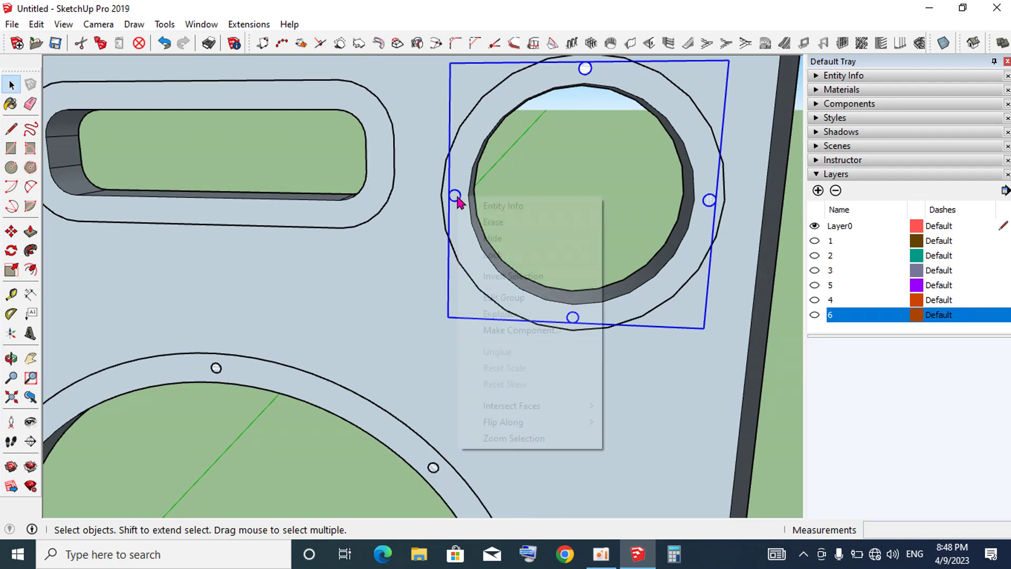
left_click(499, 314)
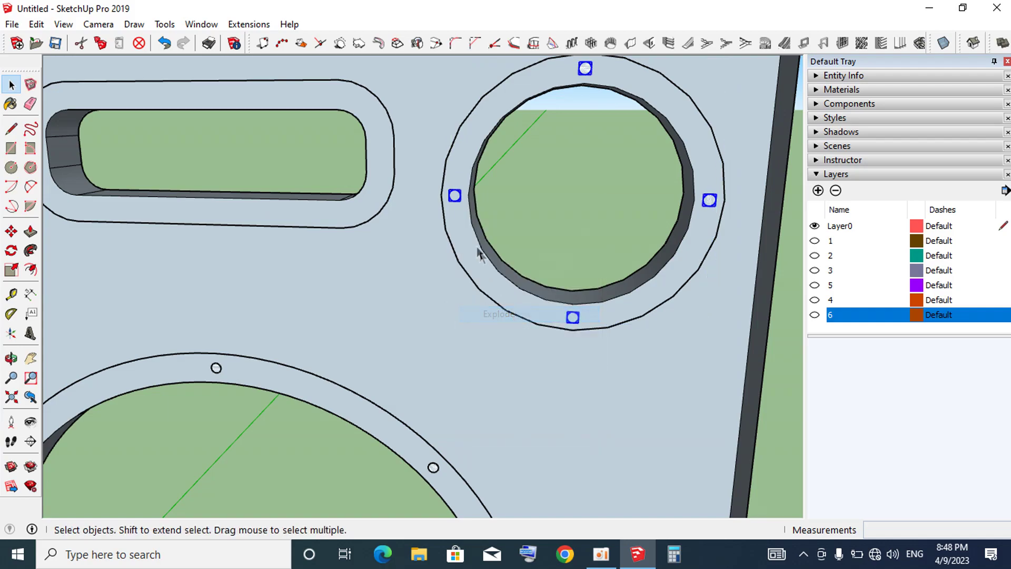
scroll(657, 284, "up", 2)
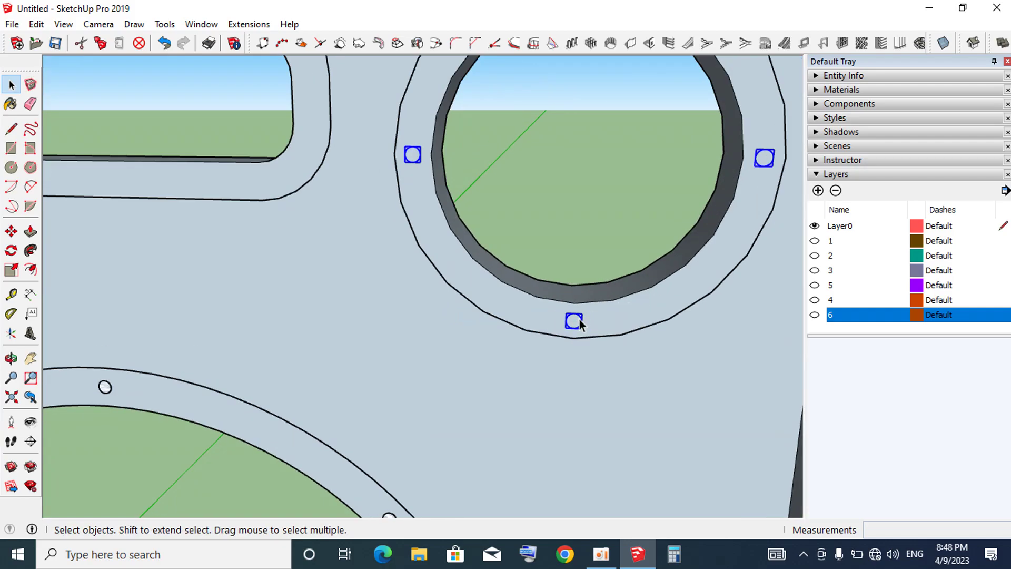
right_click(580, 320)
left_click(614, 161)
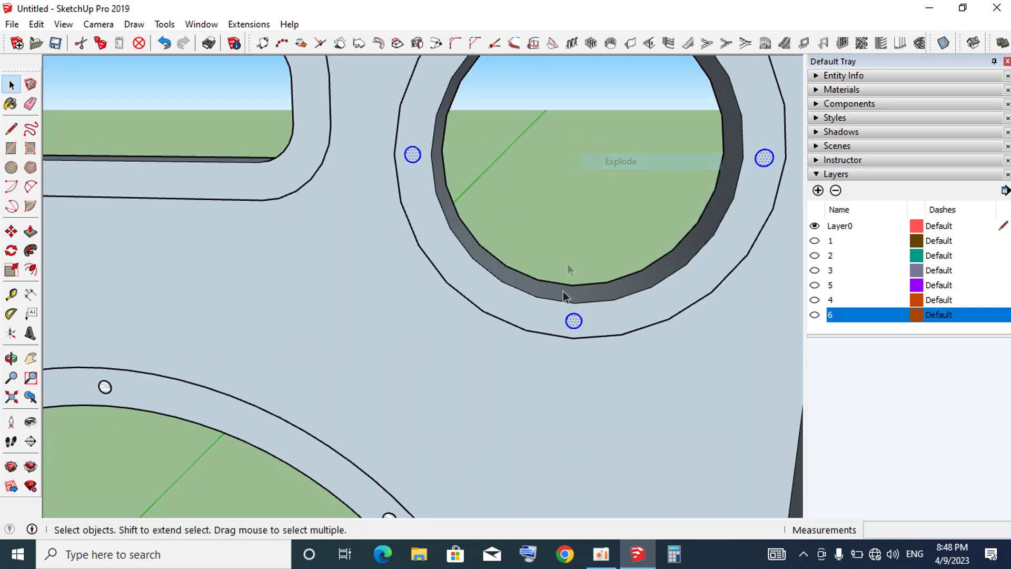
- Explode the large speaker ring group and its small screw-hole circles
scroll(573, 325, "down", 3)
scroll(334, 346, "up", 2)
scroll(255, 352, "up", 3)
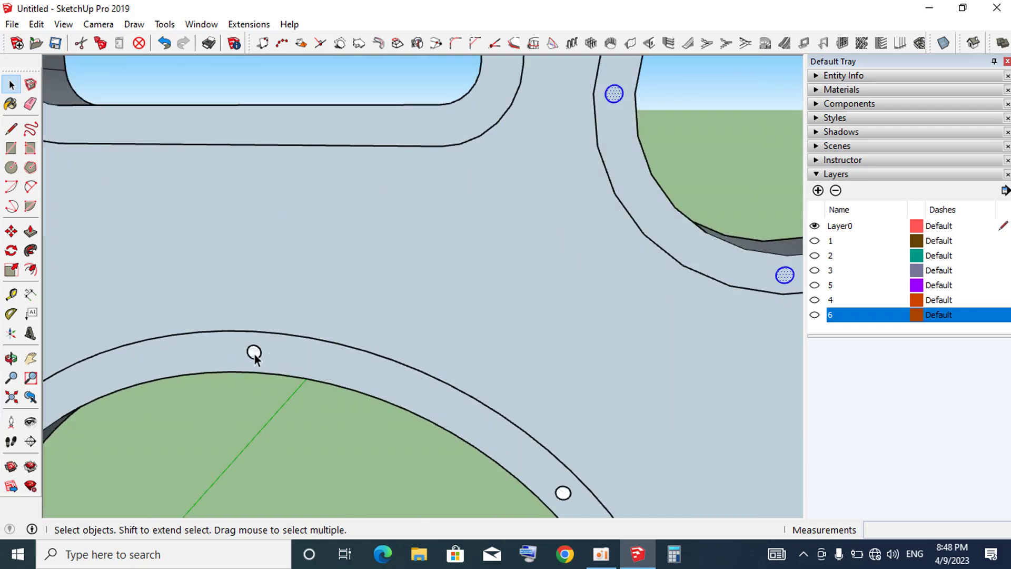
scroll(254, 354, "up", 2)
left_click(255, 354)
scroll(255, 354, "down", 3)
scroll(368, 255, "down", 1)
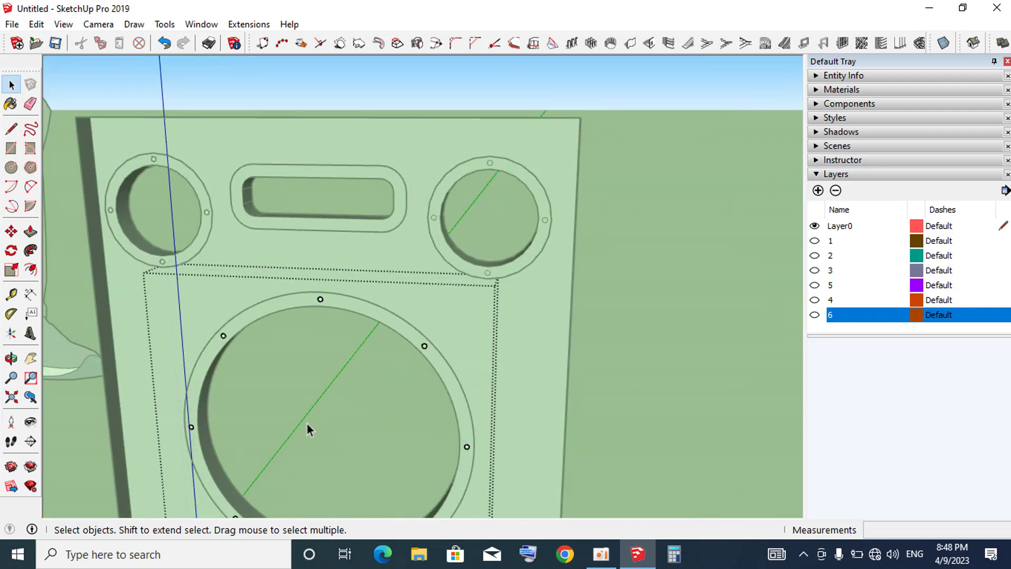
scroll(323, 316, "up", 2)
scroll(321, 303, "up", 1)
right_click(321, 303)
left_click(323, 331)
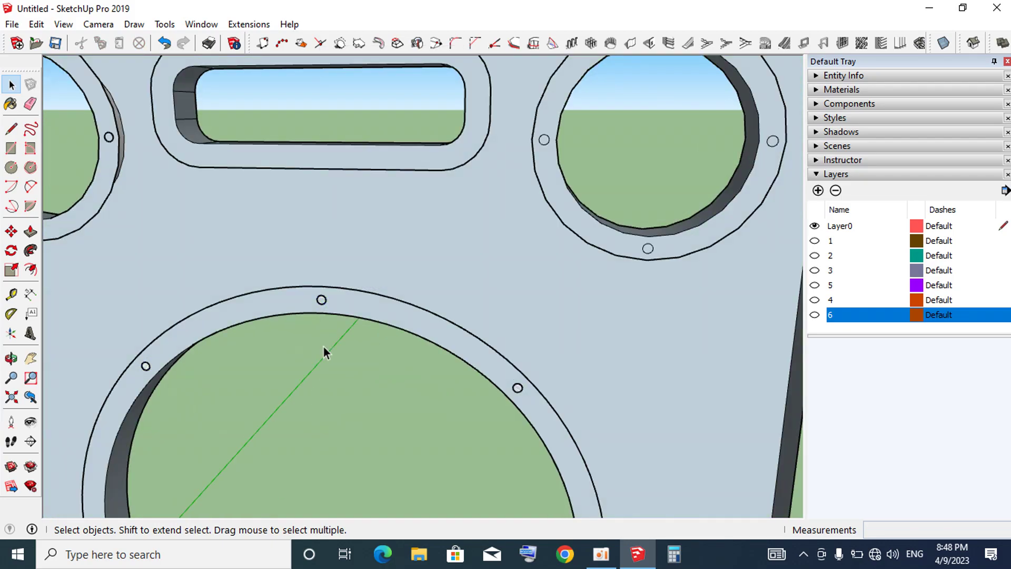
right_click(322, 299)
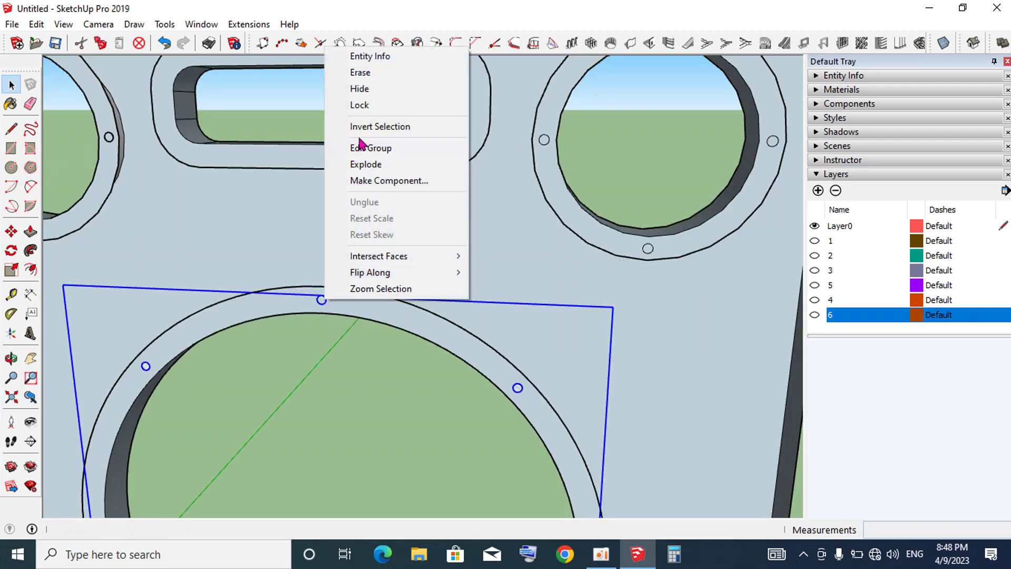
left_click(375, 163)
scroll(451, 292, "down", 3)
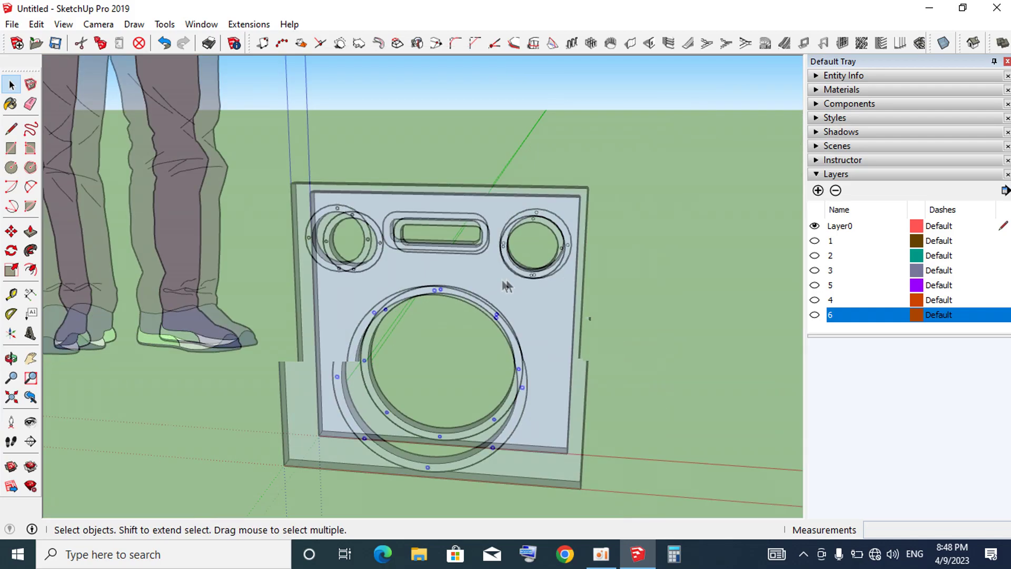
scroll(458, 322, "up", 3)
scroll(580, 312, "up", 1)
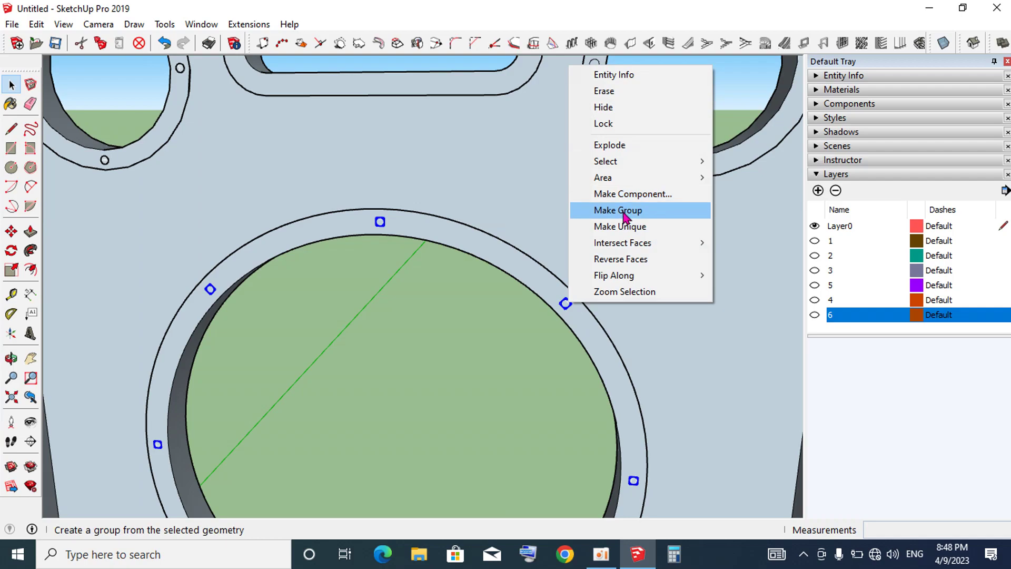
left_click(625, 148)
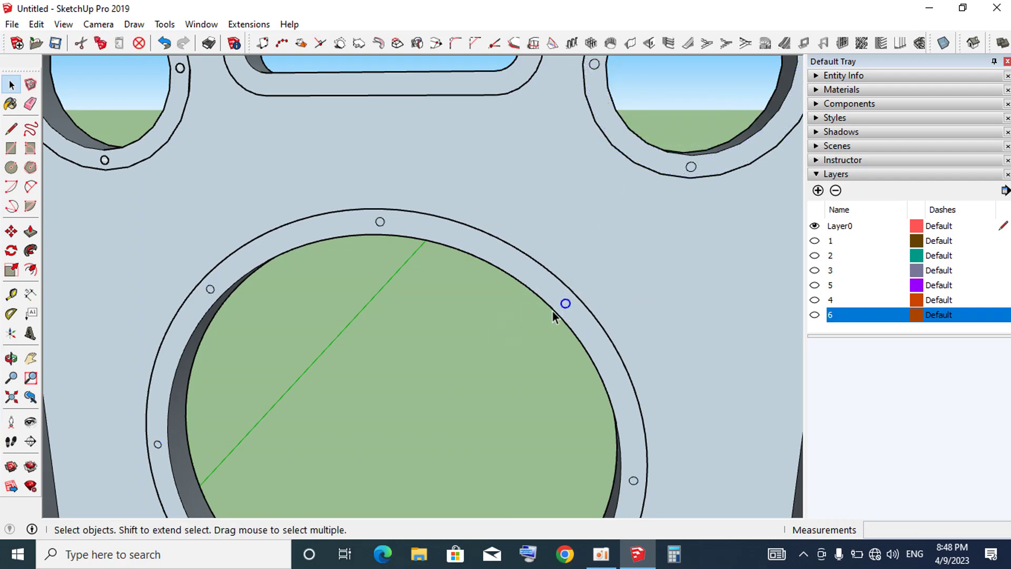
- Explode the upper-left port ring group and its small circles into loose geometry
scroll(558, 309, "up", 2)
scroll(569, 301, "up", 3)
scroll(579, 300, "down", 3)
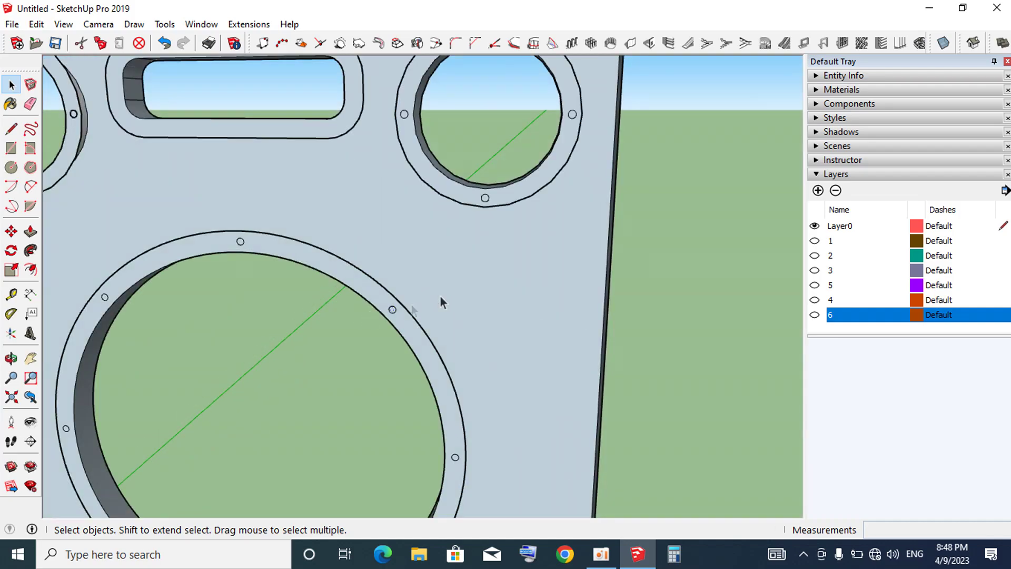
scroll(440, 295, "down", 3)
scroll(337, 182, "up", 2)
scroll(416, 222, "up", 4)
scroll(579, 471, "down", 1)
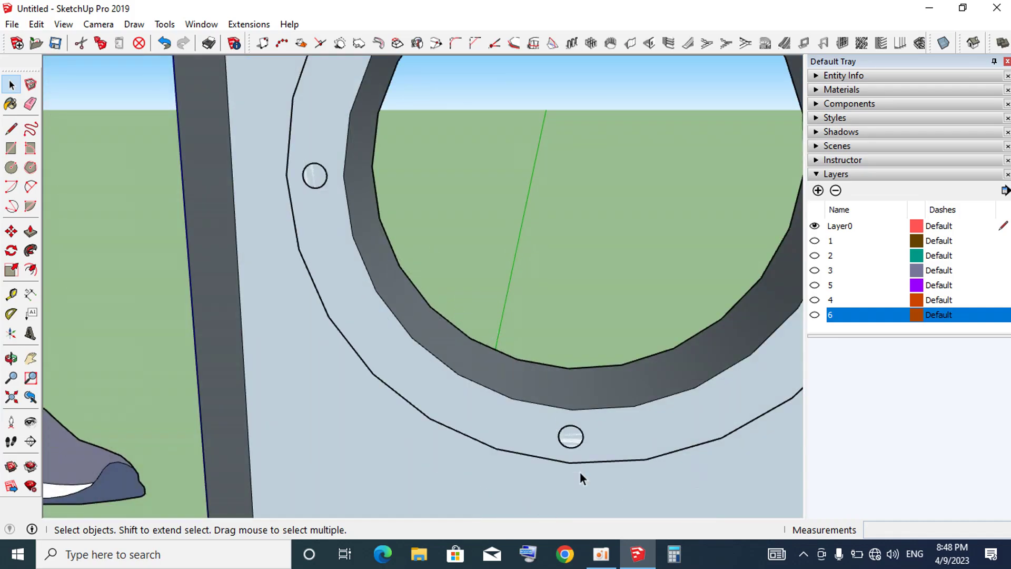
left_click(574, 452)
right_click(575, 445)
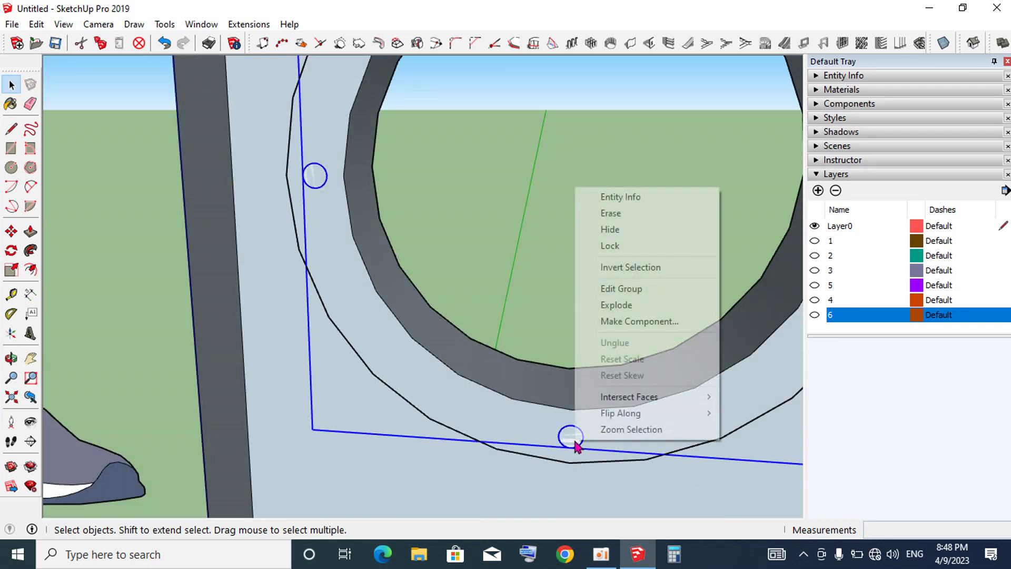
left_click(629, 310)
right_click(572, 437)
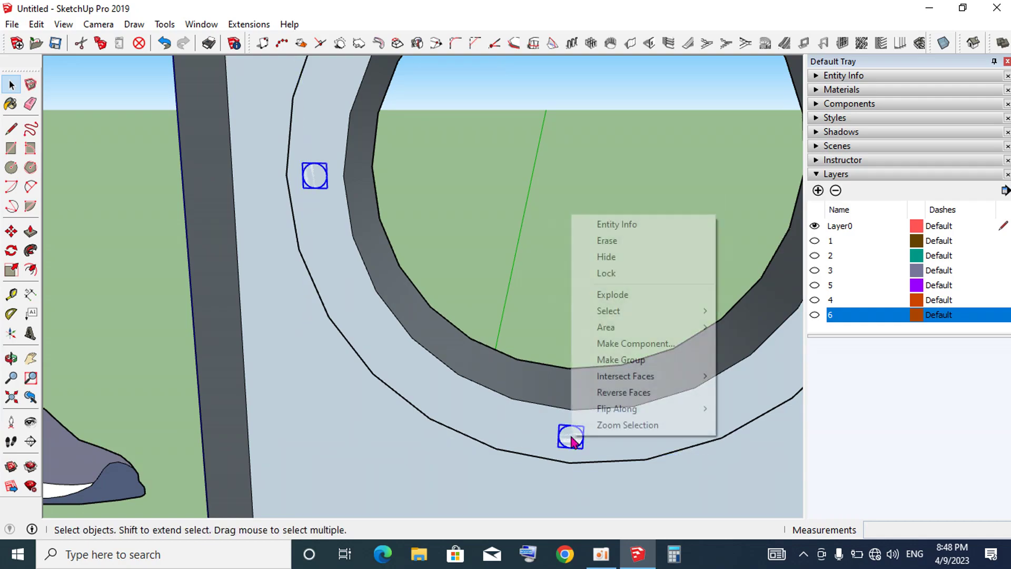
left_click(625, 296)
scroll(549, 217, "down", 5)
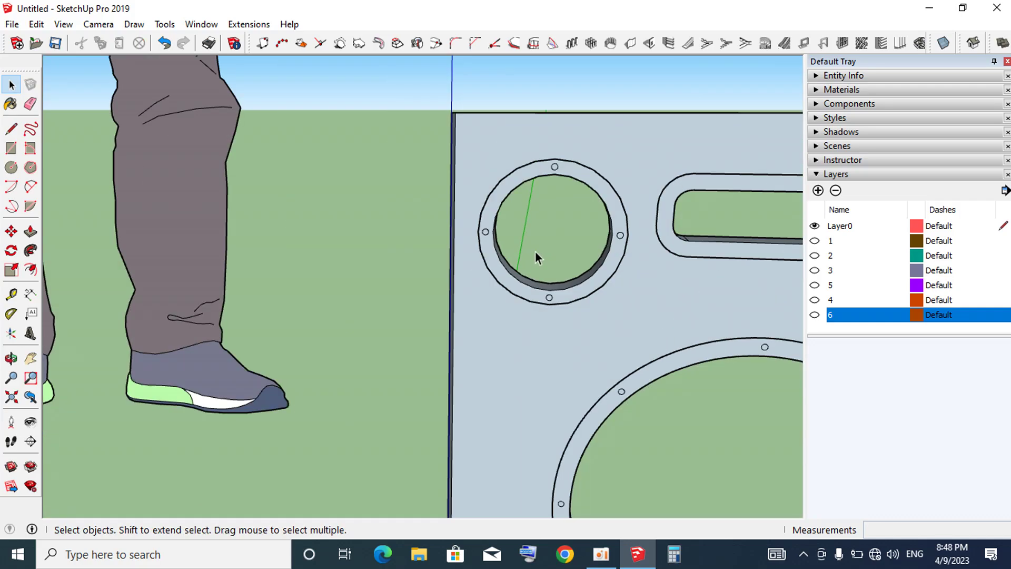
scroll(535, 251, "down", 2)
scroll(545, 230, "up", 2)
scroll(545, 218, "up", 3)
scroll(546, 209, "up", 3)
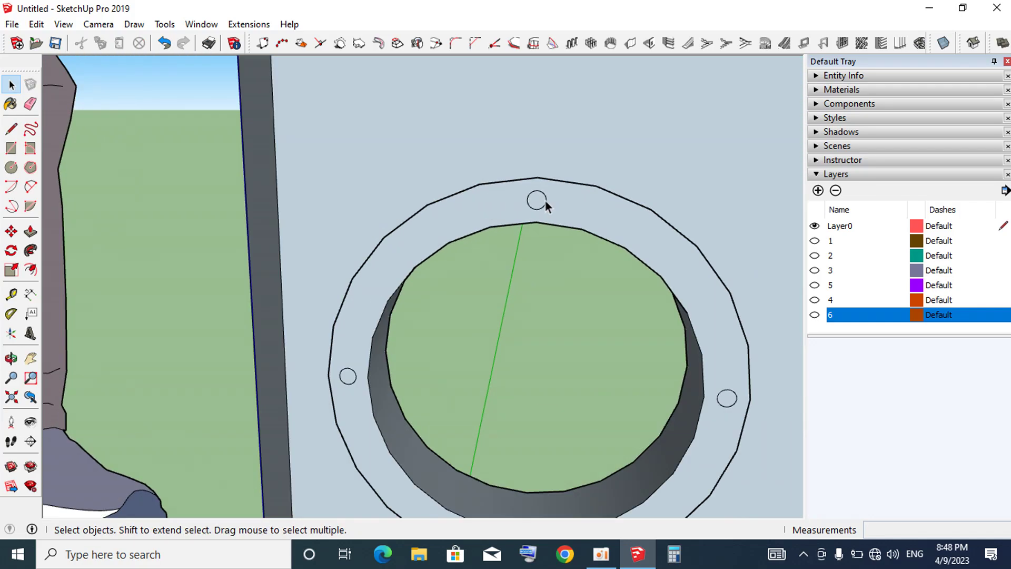
- Push the first four screw-hole circles through the front panel as holes
key("p")
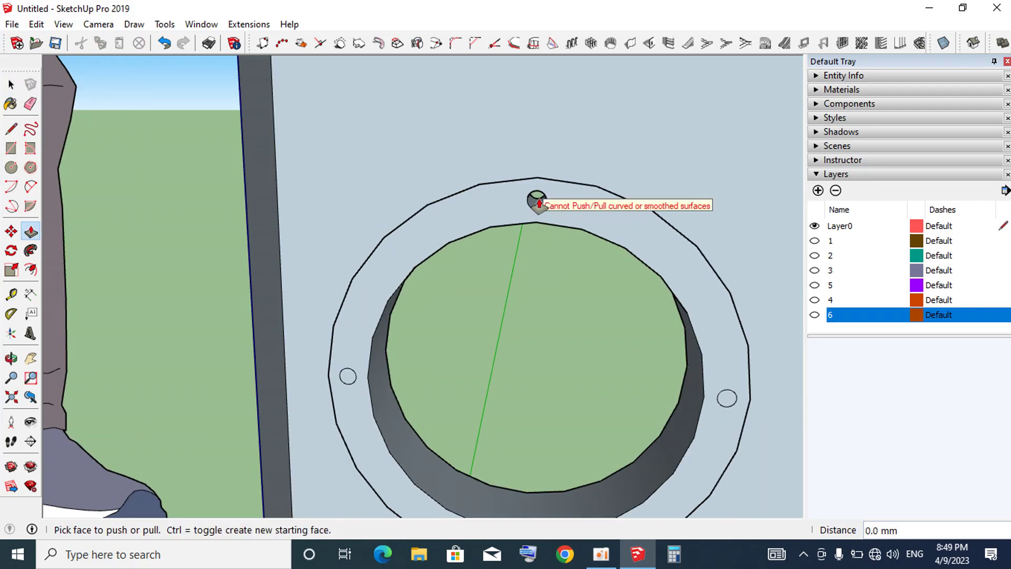
double_click(726, 398)
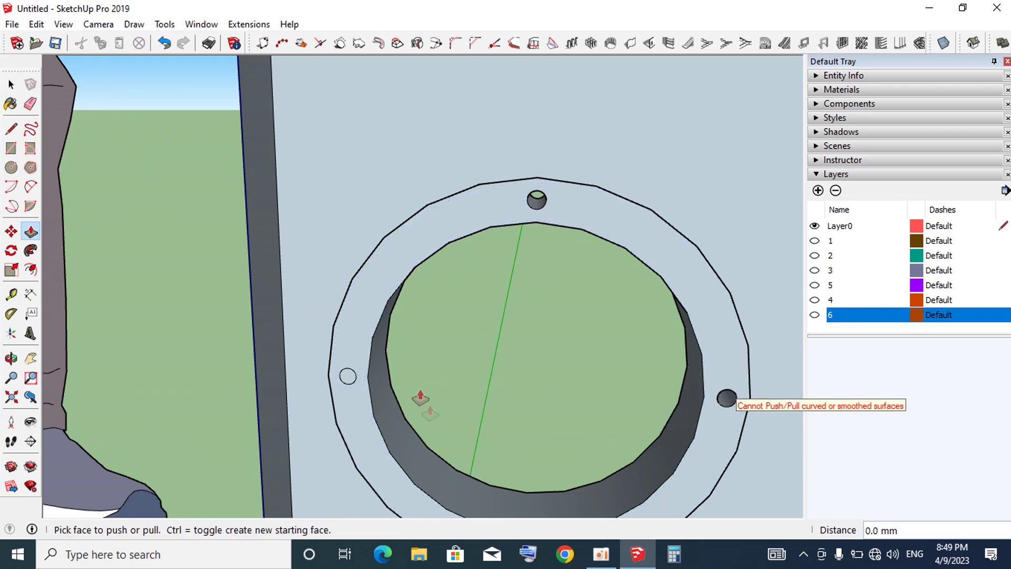
scroll(349, 378, "down", 5)
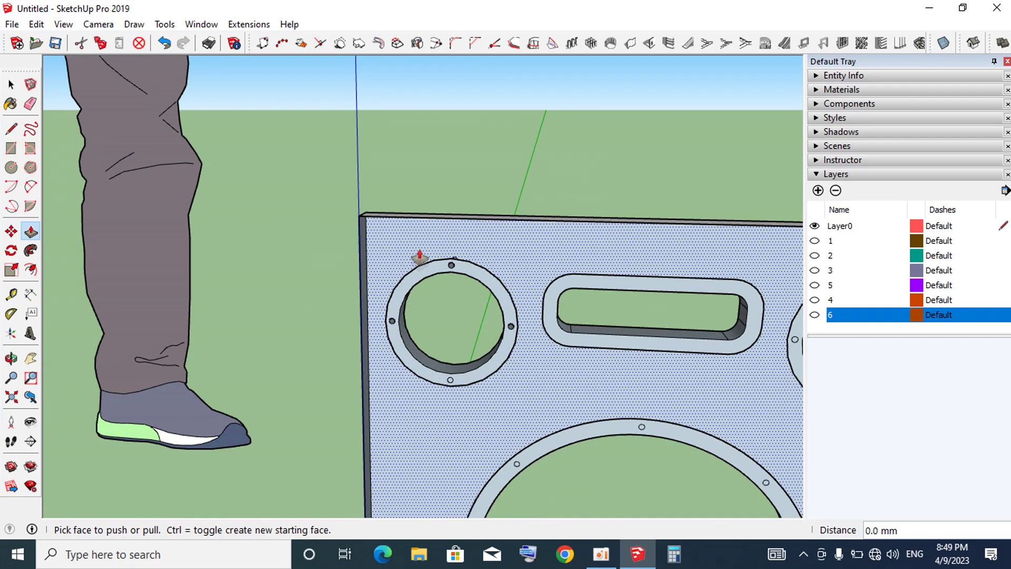
scroll(436, 365, "up", 2)
scroll(449, 283, "up", 4)
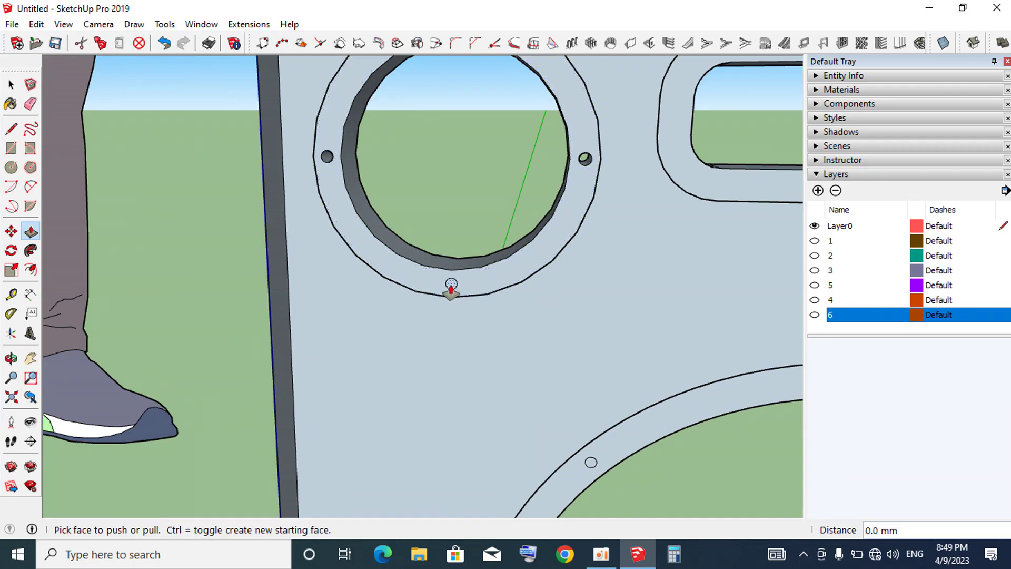
double_click(451, 285)
scroll(464, 316, "down", 5)
scroll(482, 326, "up", 4)
double_click(505, 279)
scroll(508, 278, "down", 5)
scroll(643, 232, "up", 4)
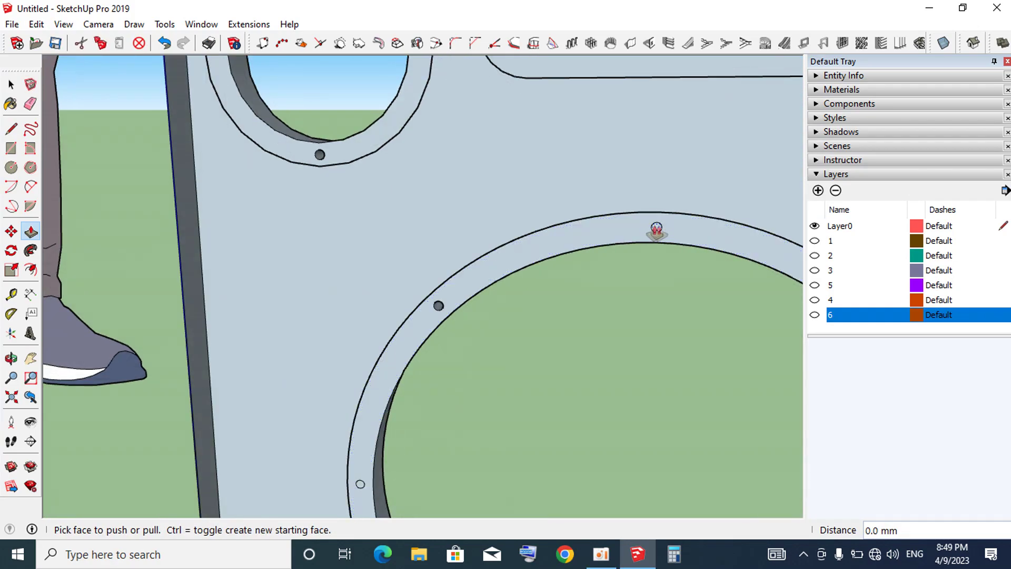
double_click(657, 227)
- Push the remaining three screw-hole circles on the rings through the panel
scroll(630, 264, "down", 5)
scroll(639, 255, "up", 3)
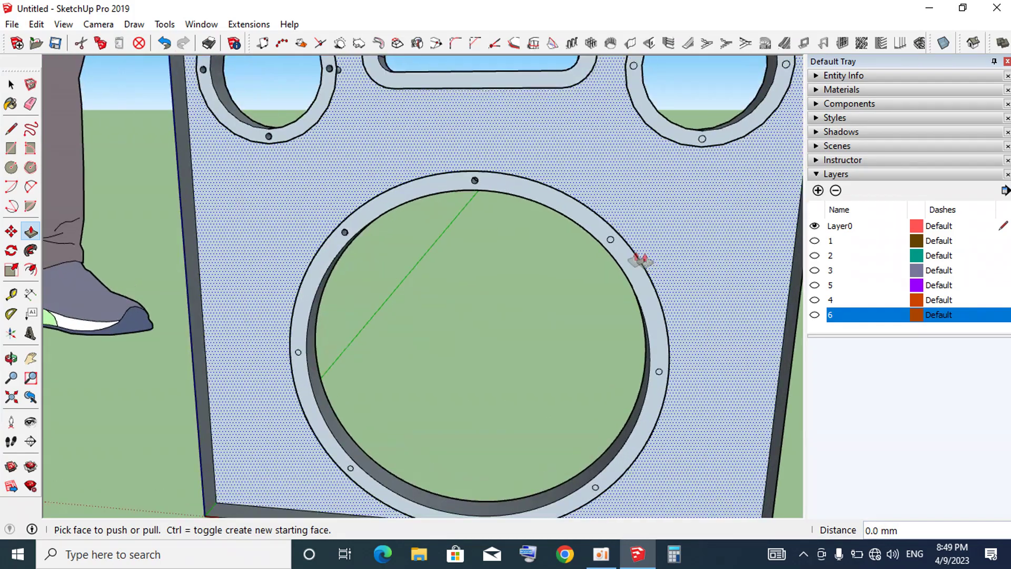
scroll(616, 245, "up", 2)
scroll(670, 413, "down", 3)
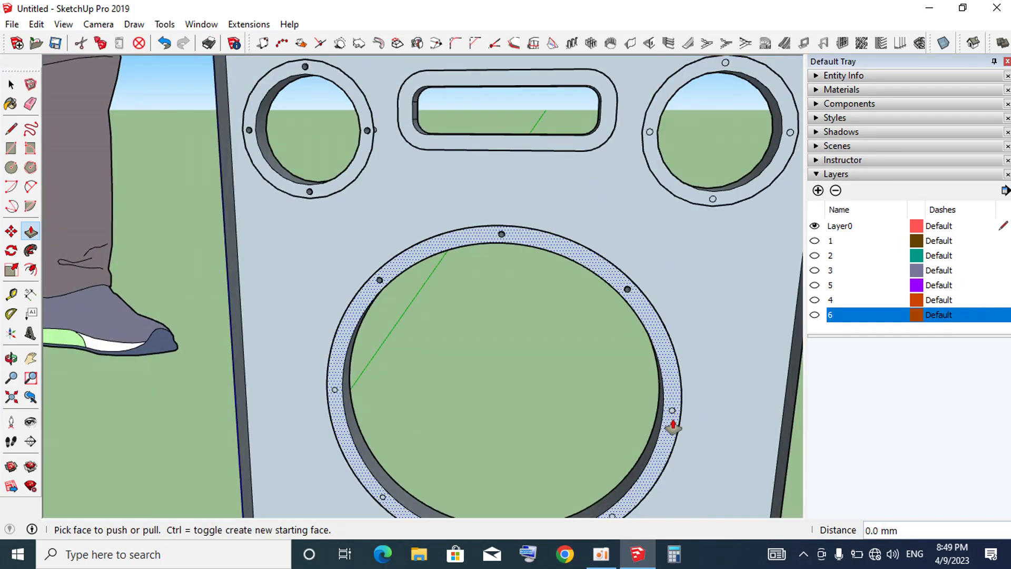
scroll(671, 403, "up", 3)
double_click(669, 402)
scroll(669, 405, "down", 2)
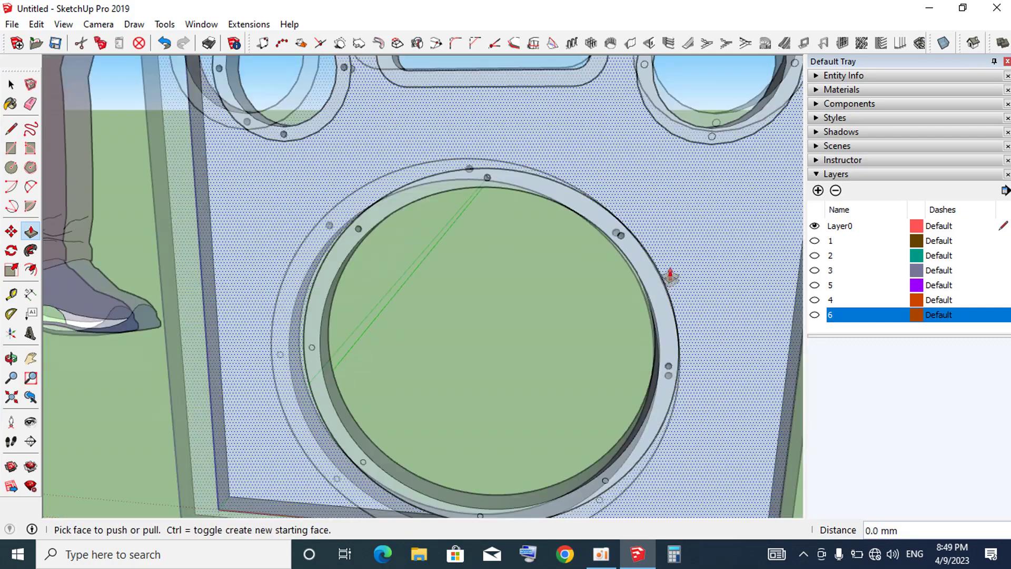
scroll(655, 421, "down", 2)
scroll(612, 400, "up", 3)
scroll(612, 371, "up", 2)
double_click(614, 345)
scroll(571, 368, "down", 3)
scroll(301, 463, "up", 3)
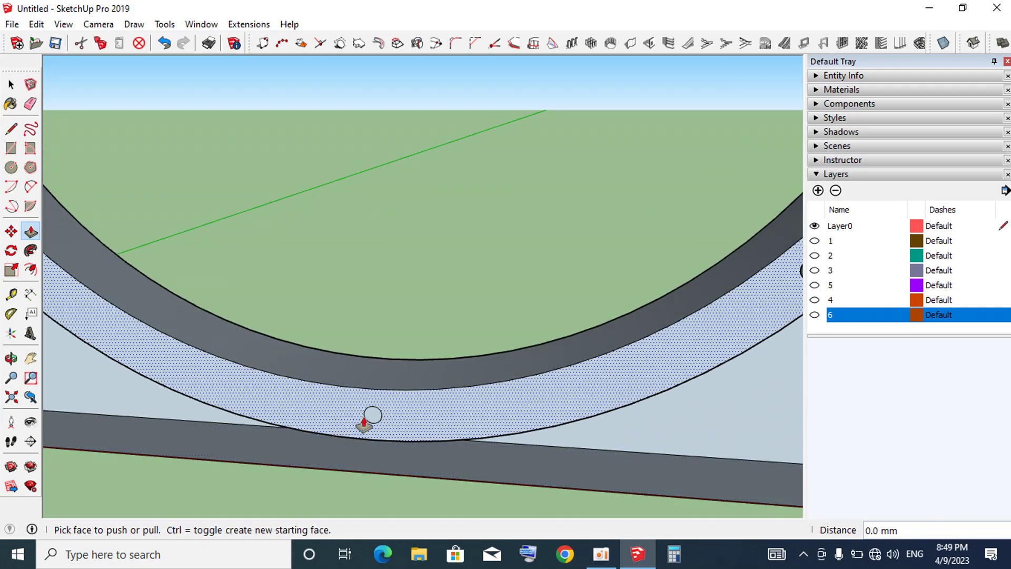
scroll(372, 419, "down", 2)
scroll(653, 350, "down", 2)
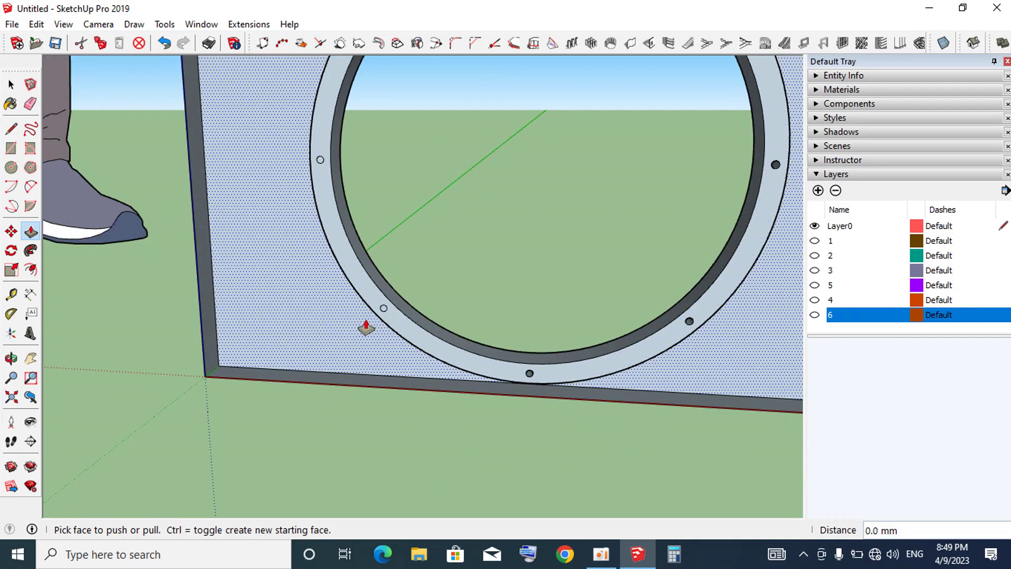
scroll(361, 327, "up", 3)
scroll(400, 302, "up", 2)
double_click(390, 327)
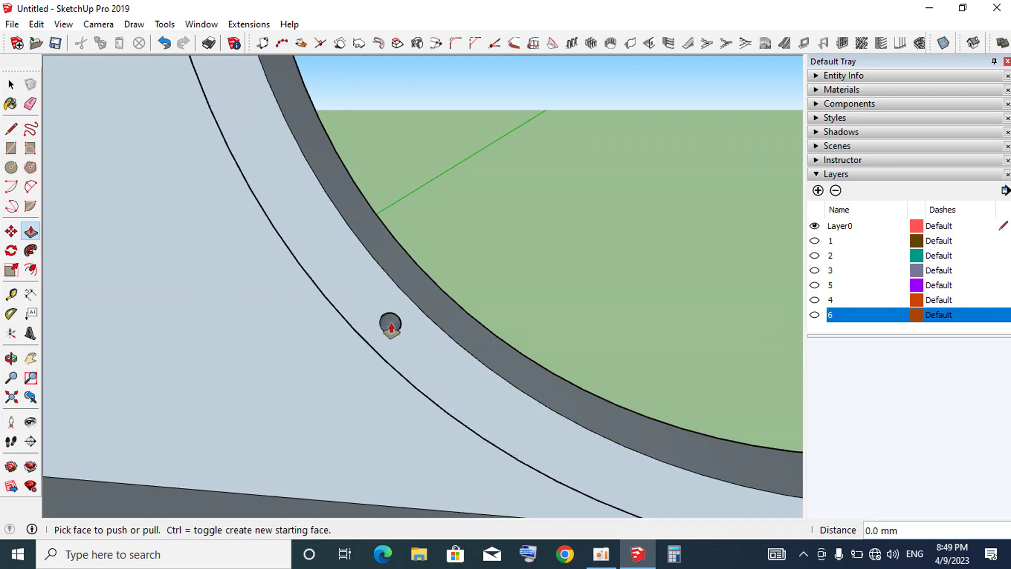
- Zoom over the rings, return to Select and orbit to an angled view of the panel
scroll(574, 360, "down", 3)
scroll(402, 205, "up", 3)
scroll(343, 280, "up", 2)
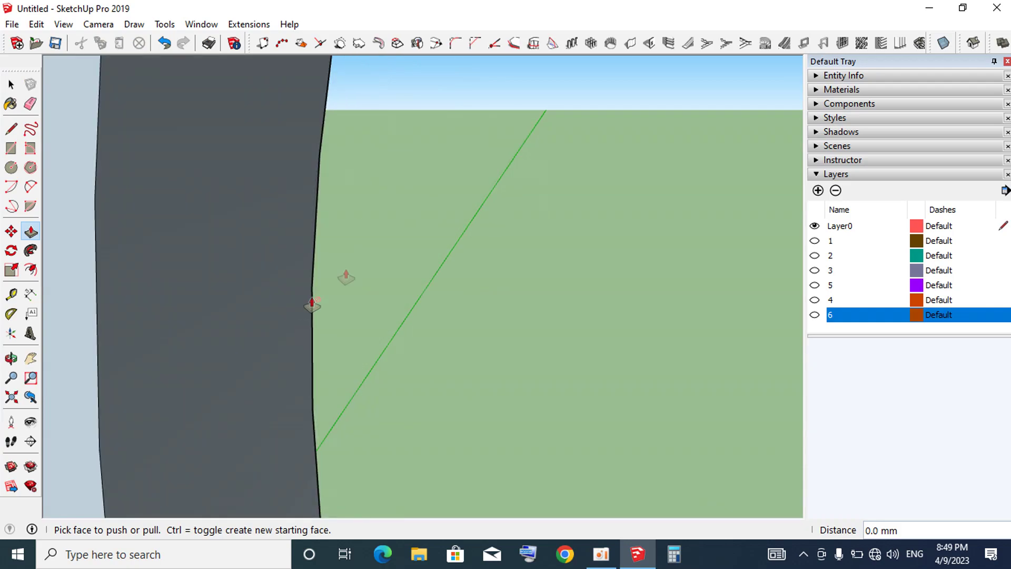
scroll(342, 311, "down", 3)
scroll(340, 290, "up", 3)
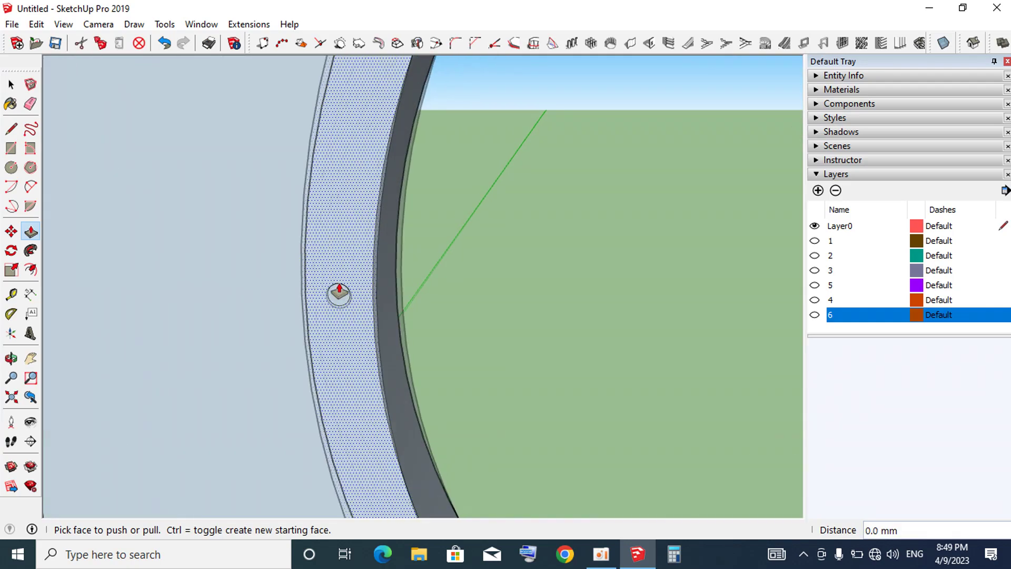
scroll(340, 296, "down", 3)
scroll(411, 248, "down", 2)
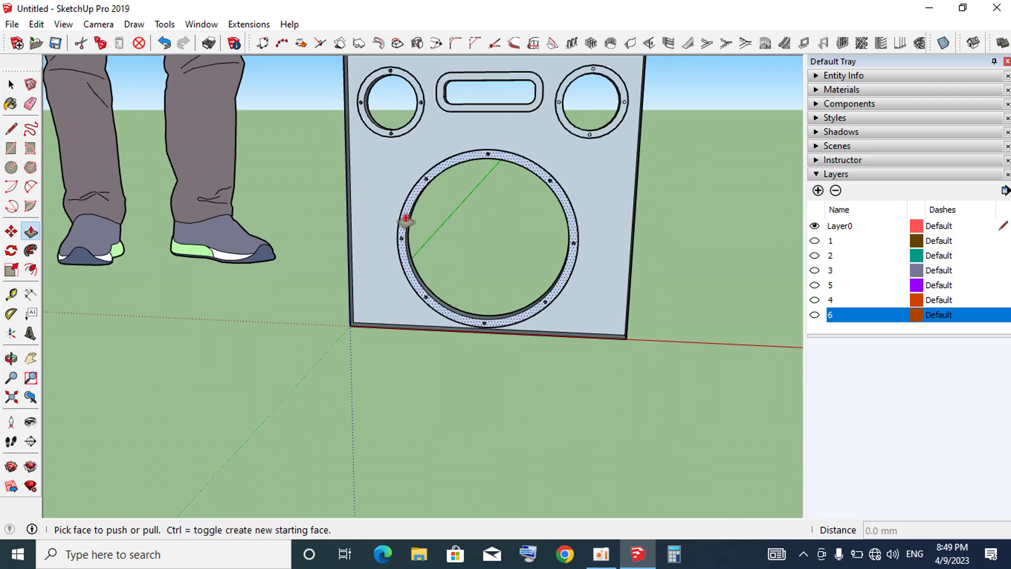
scroll(402, 219, "down", 2)
scroll(501, 147, "up", 3)
scroll(522, 119, "up", 2)
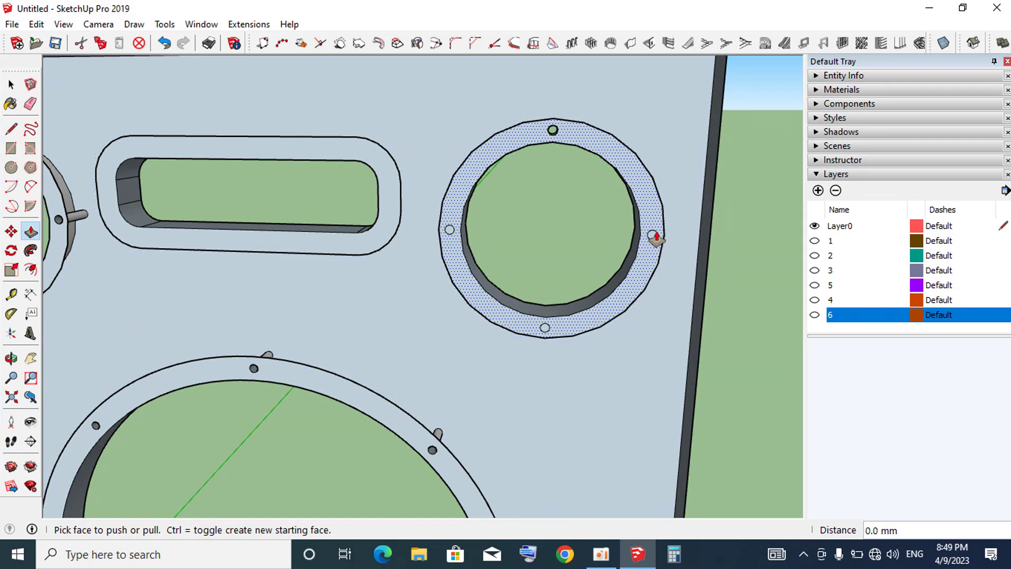
scroll(547, 333, "up", 2)
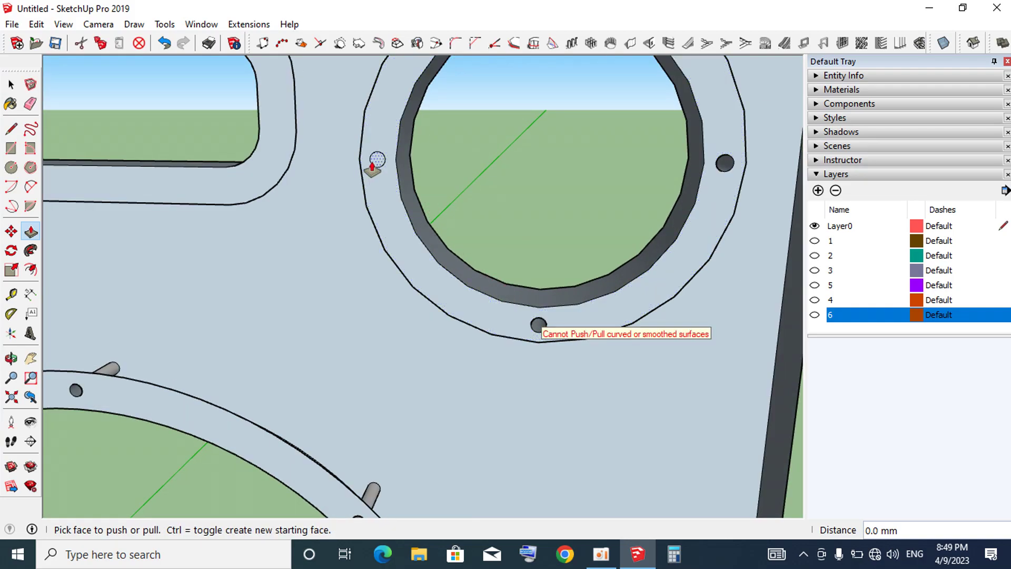
scroll(492, 160, "down", 2)
scroll(513, 174, "down", 1)
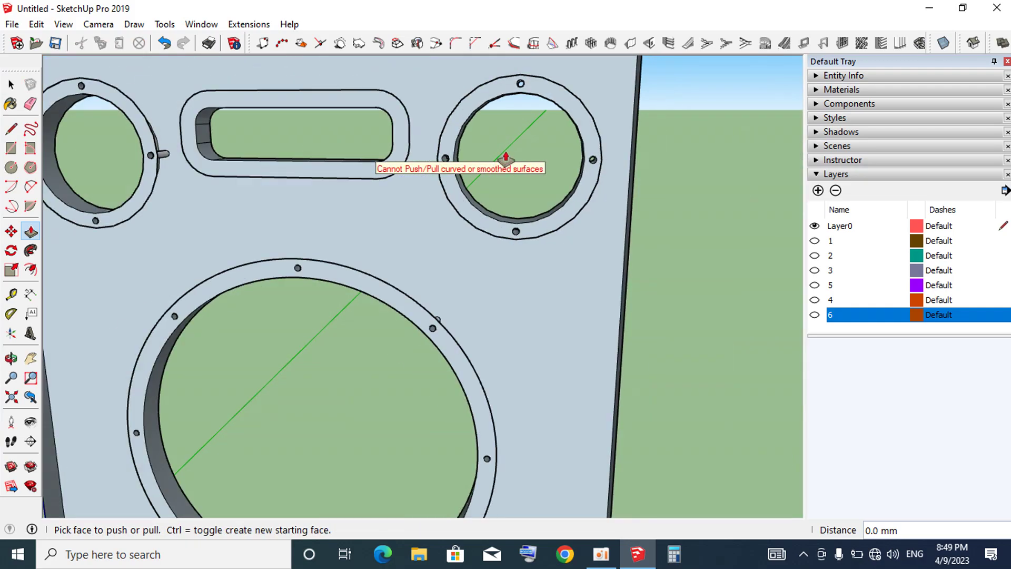
key("space")
scroll(500, 198, "down", 5)
mouse_move(500, 197)
middle_mouse_down()
mouse_move(316, 244)
mouse_move(527, 181)
middle_mouse_up()
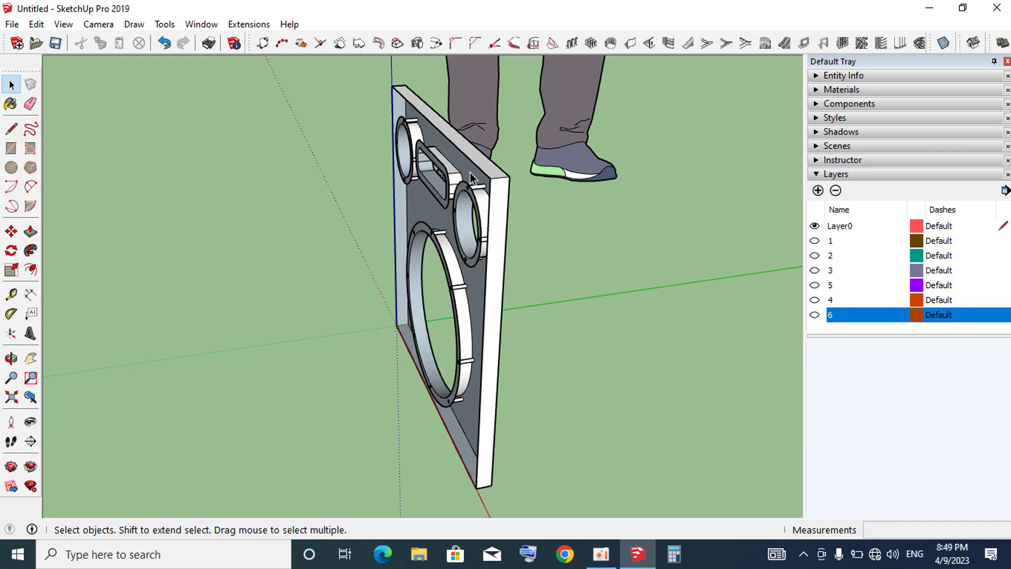
- Orbit around the panel and settle on a frontal view with Push/Pull active
middle_click_drag(470, 173, 647, 186)
scroll(502, 155, "up", 2)
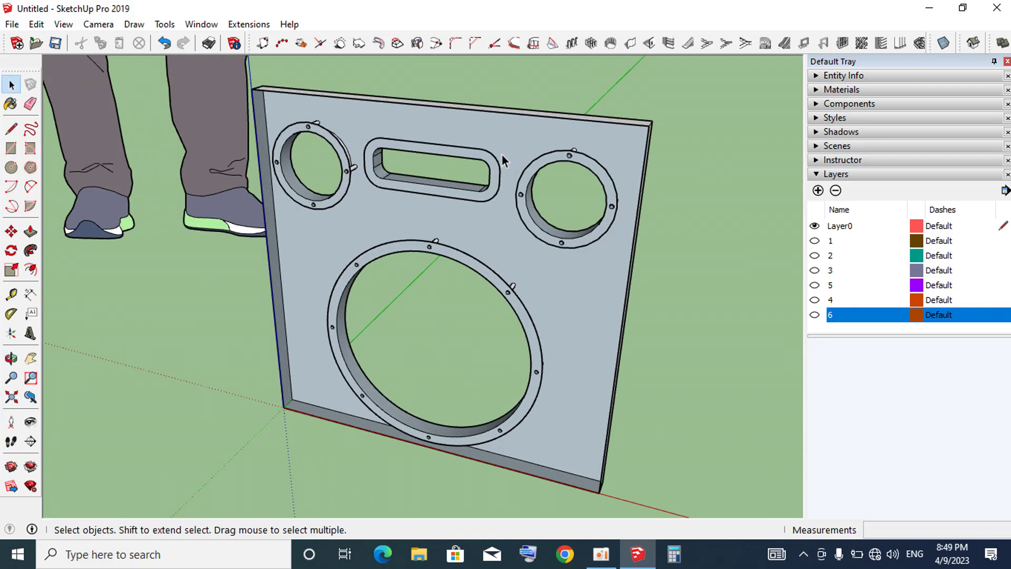
mouse_move(502, 154)
middle_mouse_down()
mouse_move(195, 156)
mouse_move(397, 101)
mouse_move(272, 235)
mouse_move(494, 216)
middle_mouse_up()
scroll(494, 216, "up", 2)
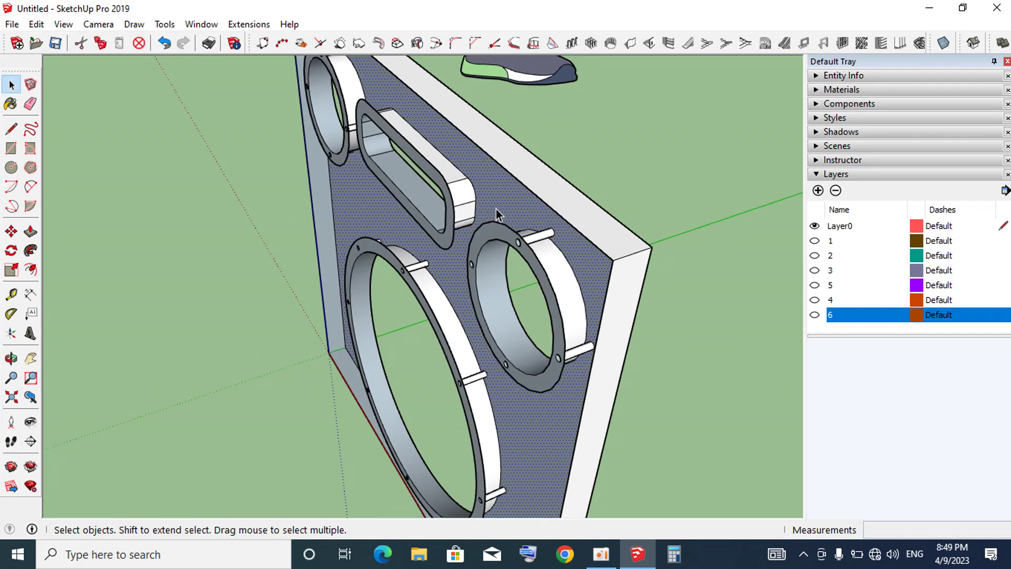
key("p")
mouse_move(519, 213)
middle_mouse_down()
mouse_move(501, 217)
mouse_move(549, 158)
mouse_move(592, 149)
mouse_move(663, 72)
middle_mouse_up()
scroll(558, 163, "down", 3)
scroll(613, 125, "up", 3)
scroll(608, 117, "up", 1)
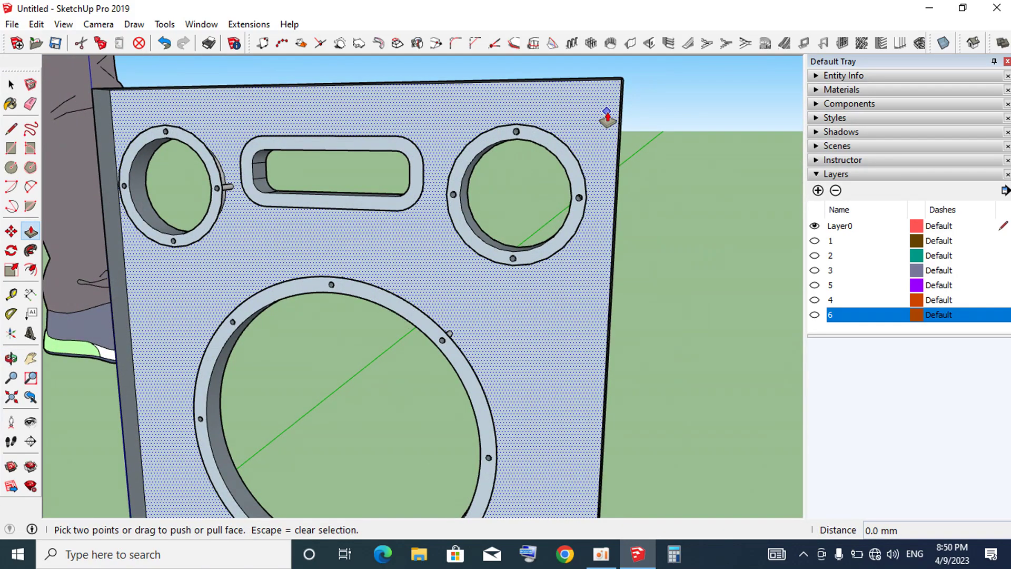
- Pull the front panel face out 20 mm, flush with the speaker and port rings
left_click(608, 118)
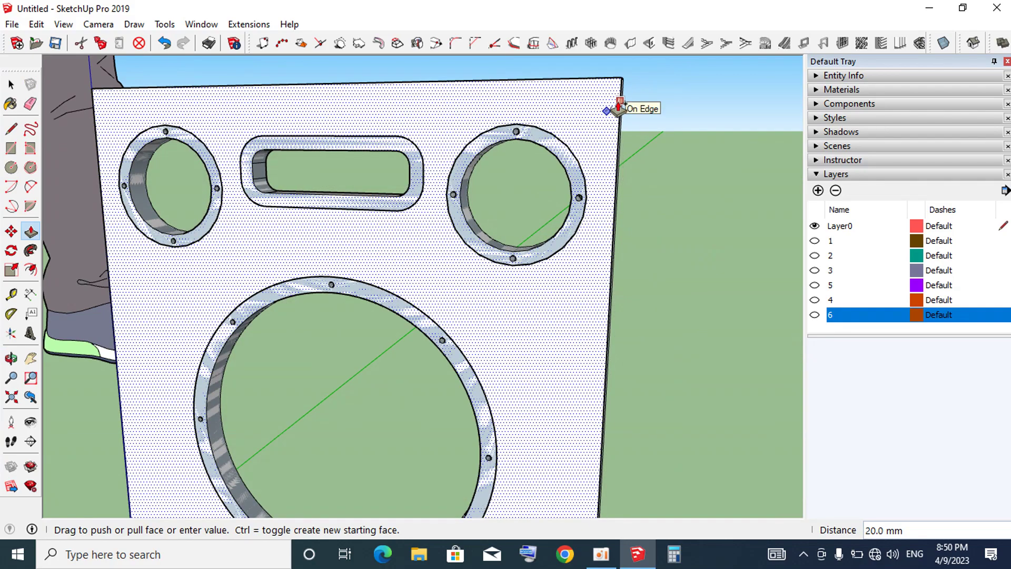
left_click(677, 146)
middle_click_drag(677, 146, 521, 222)
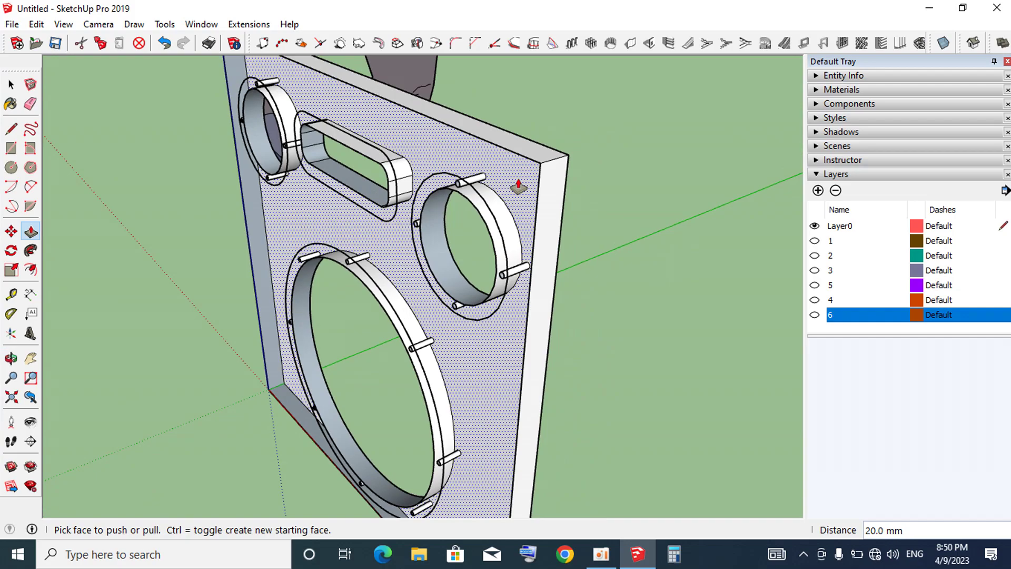
left_click(519, 184)
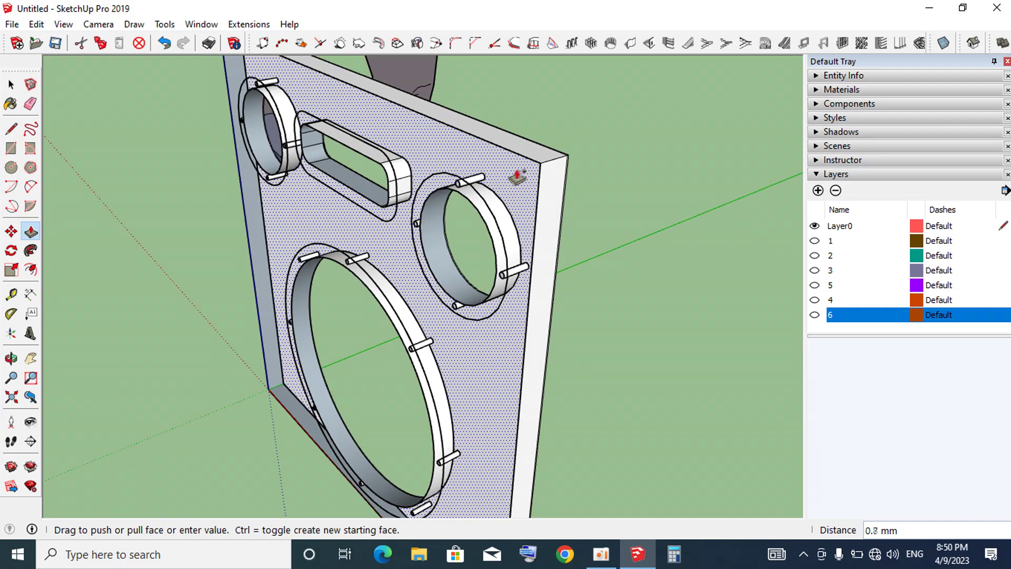
left_click(535, 167)
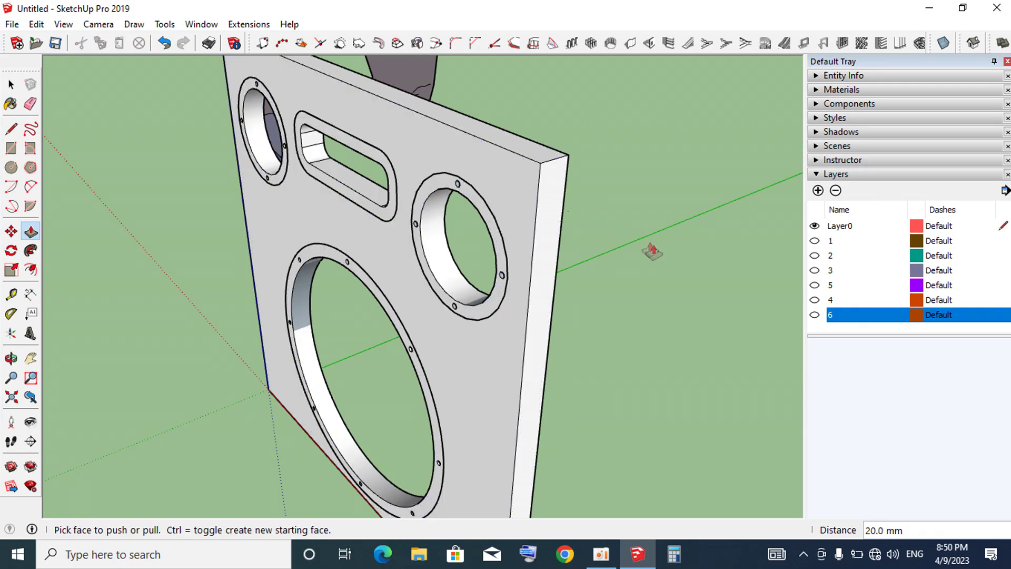
mouse_move(653, 246)
middle_mouse_down()
mouse_move(396, 249)
mouse_move(282, 276)
mouse_move(482, 216)
mouse_move(310, 70)
mouse_move(330, 75)
mouse_move(429, 358)
mouse_move(258, 176)
mouse_move(524, 266)
mouse_move(628, 254)
middle_mouse_up()
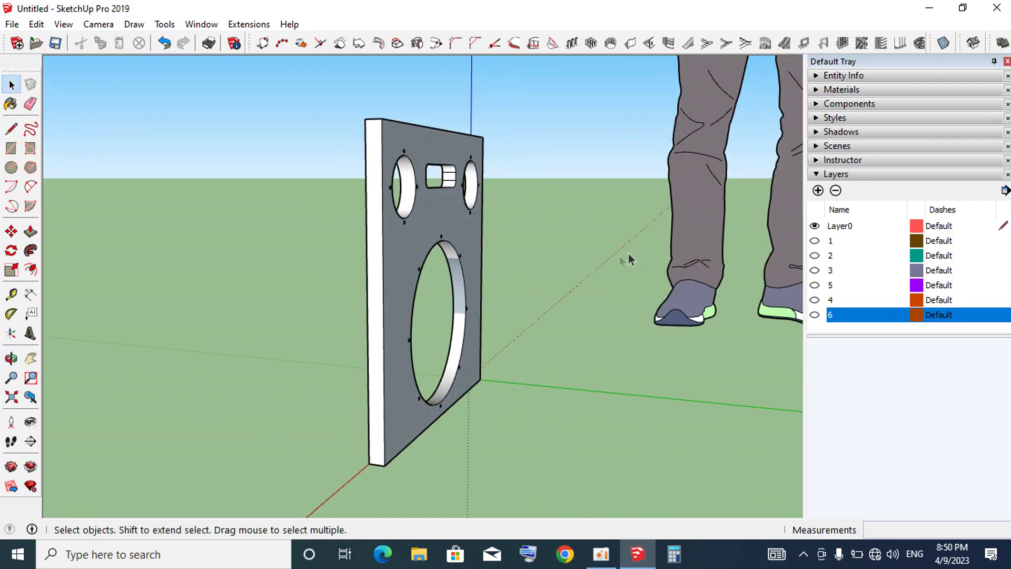
- Orbit and zoom to a frontal oblique view of the front panel
scroll(589, 255, "down", 3)
mouse_move(648, 326)
middle_mouse_down()
mouse_move(836, 287)
mouse_move(626, 293)
mouse_move(891, 287)
mouse_move(595, 348)
middle_mouse_up()
scroll(595, 348, "up", 2)
scroll(554, 286, "down", 3)
mouse_move(554, 287)
middle_mouse_down()
mouse_move(508, 237)
mouse_move(543, 209)
middle_mouse_up()
scroll(508, 237, "down", 2)
scroll(416, 300, "up", 2)
mouse_move(416, 300)
middle_mouse_down()
mouse_move(575, 267)
mouse_move(806, 255)
mouse_move(843, 311)
middle_mouse_up()
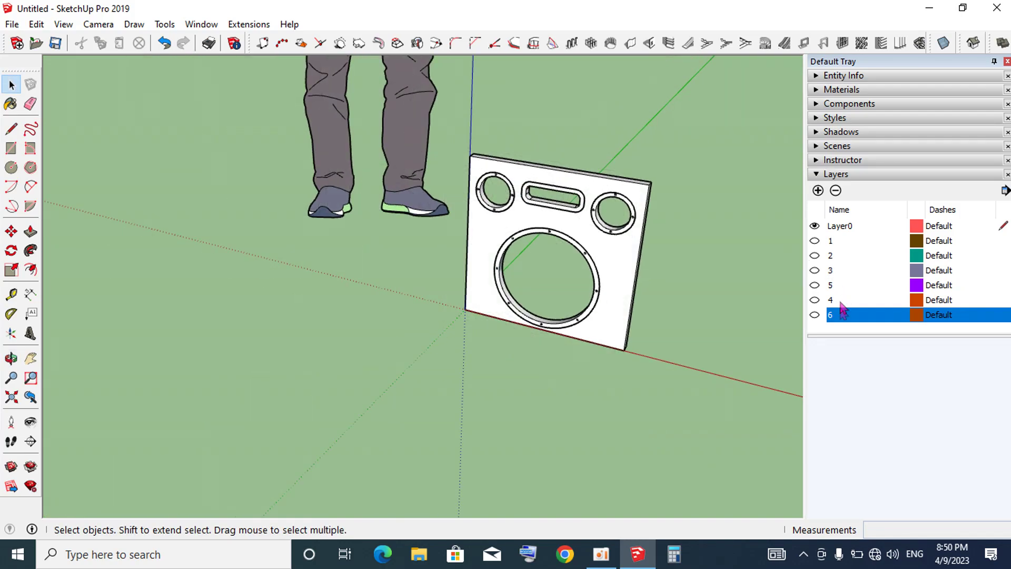
- Turn on layers 6, 4, 5, 3, 2 and 1 to show the assembled speaker box
left_click(815, 315)
left_click(815, 315)
left_click(814, 300)
left_click(814, 285)
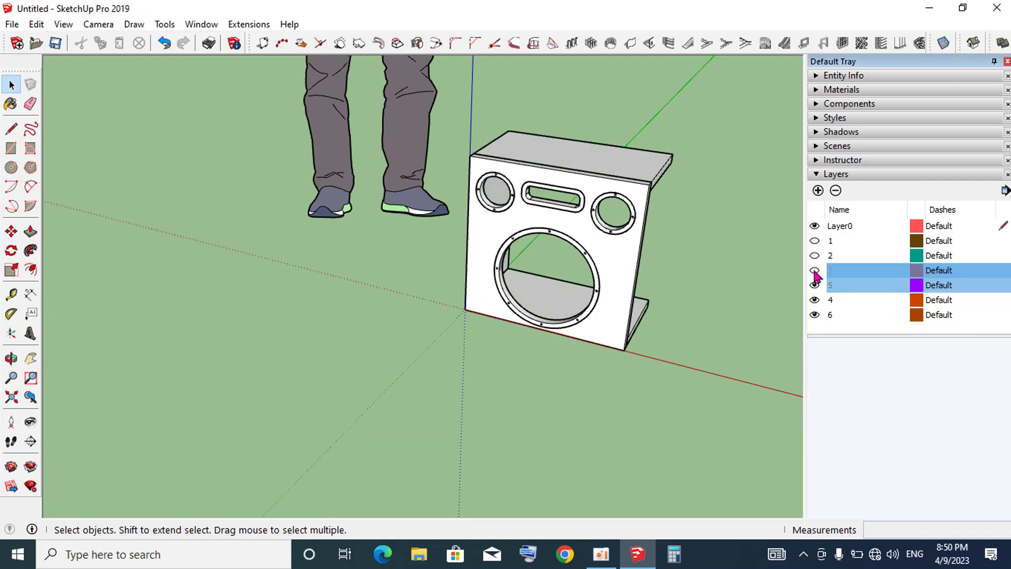
left_click(814, 256)
mouse_move(737, 244)
middle_mouse_down()
mouse_move(416, 208)
mouse_move(569, 274)
mouse_move(753, 314)
mouse_move(393, 265)
mouse_move(516, 222)
mouse_move(674, 142)
middle_mouse_up()
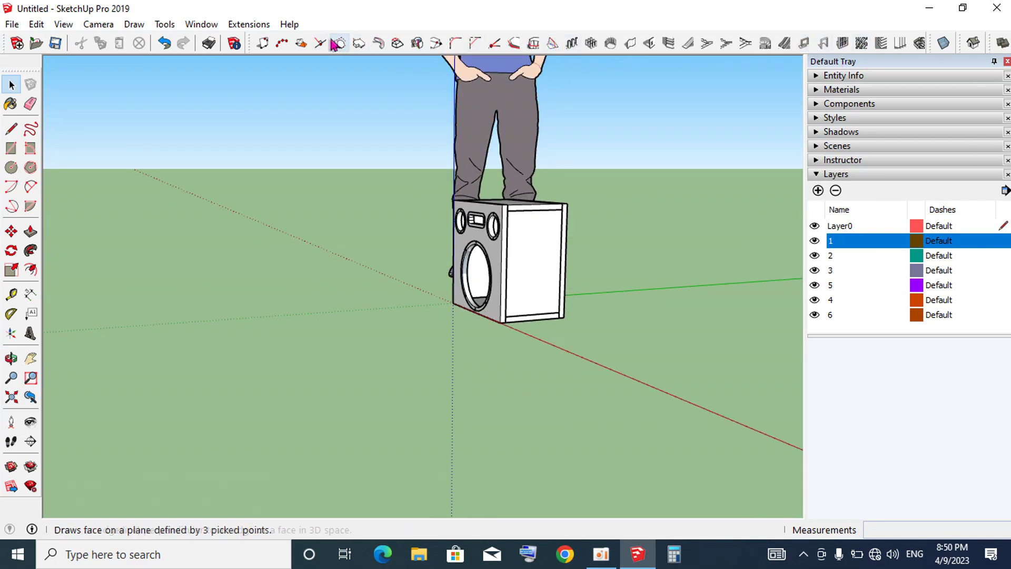
- Float the 1001bit tools toolbar and inspect the box interior in X-ray view, then return to solid faces
mouse_move(254, 53)
left_mouse_down()
mouse_move(126, 100)
mouse_move(105, 50)
mouse_move(66, 96)
left_mouse_up()
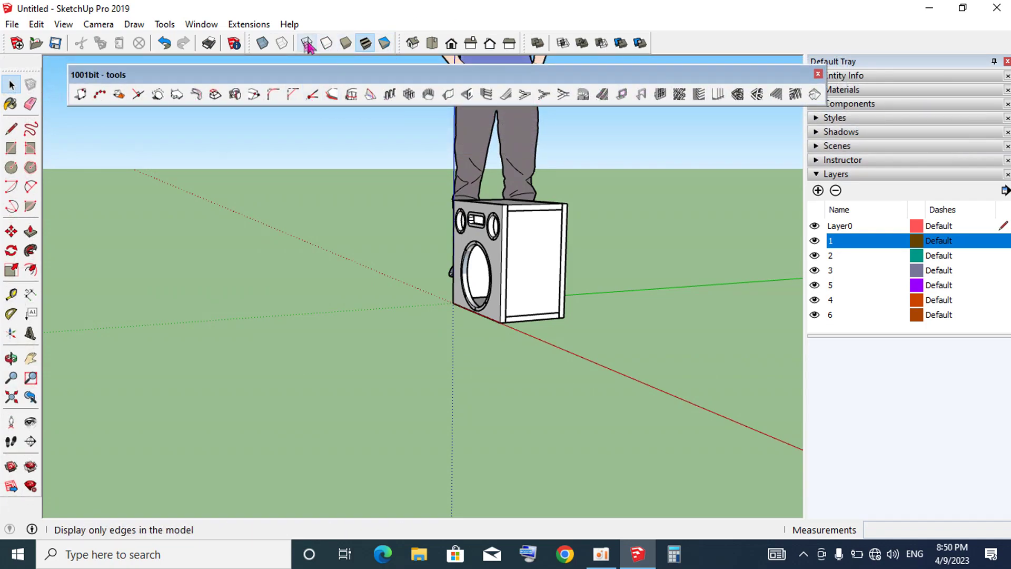
left_click(265, 42)
mouse_move(609, 315)
middle_mouse_down()
mouse_move(602, 327)
mouse_move(370, 242)
middle_mouse_up()
scroll(441, 243, "up", 3)
mouse_move(441, 241)
middle_mouse_down()
mouse_move(532, 216)
mouse_move(774, 208)
mouse_move(571, 289)
mouse_move(496, 283)
mouse_move(483, 301)
mouse_move(504, 409)
mouse_move(474, 343)
middle_mouse_up()
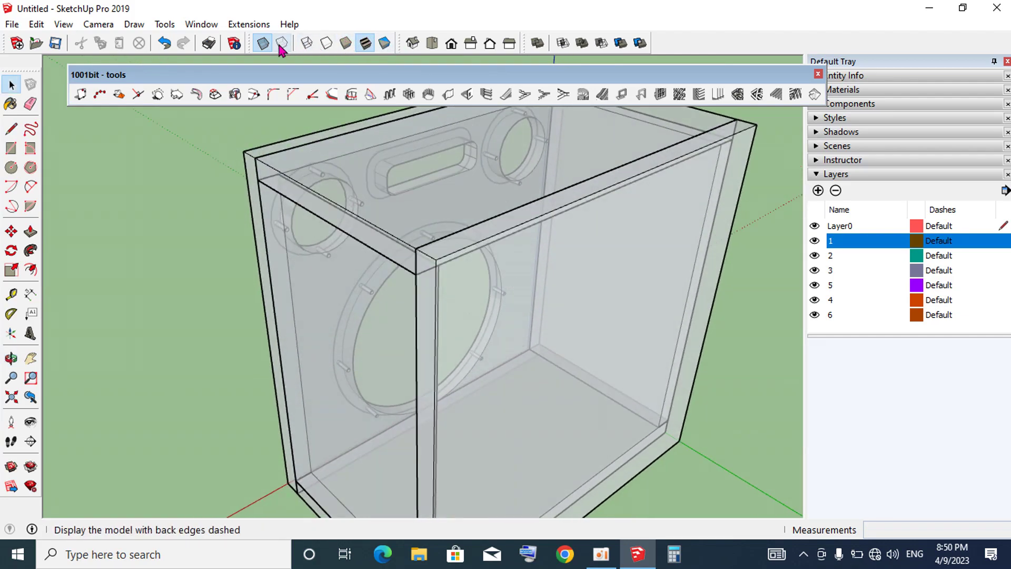
left_click(271, 44)
- Orbit to a near-front view of the solid box and close the floating 1001bit tools window
scroll(529, 287, "down", 3)
middle_click_drag(528, 287, 738, 242)
mouse_move(302, 301)
middle_mouse_down()
mouse_move(454, 274)
mouse_move(663, 273)
mouse_move(731, 297)
mouse_move(447, 226)
mouse_move(598, 102)
mouse_move(693, 214)
mouse_move(311, 246)
mouse_move(240, 209)
mouse_move(577, 203)
mouse_move(298, 379)
mouse_move(689, 137)
mouse_move(767, 131)
mouse_move(571, 312)
mouse_move(525, 300)
middle_mouse_up()
scroll(628, 267, "up", 2)
scroll(543, 308, "down", 3)
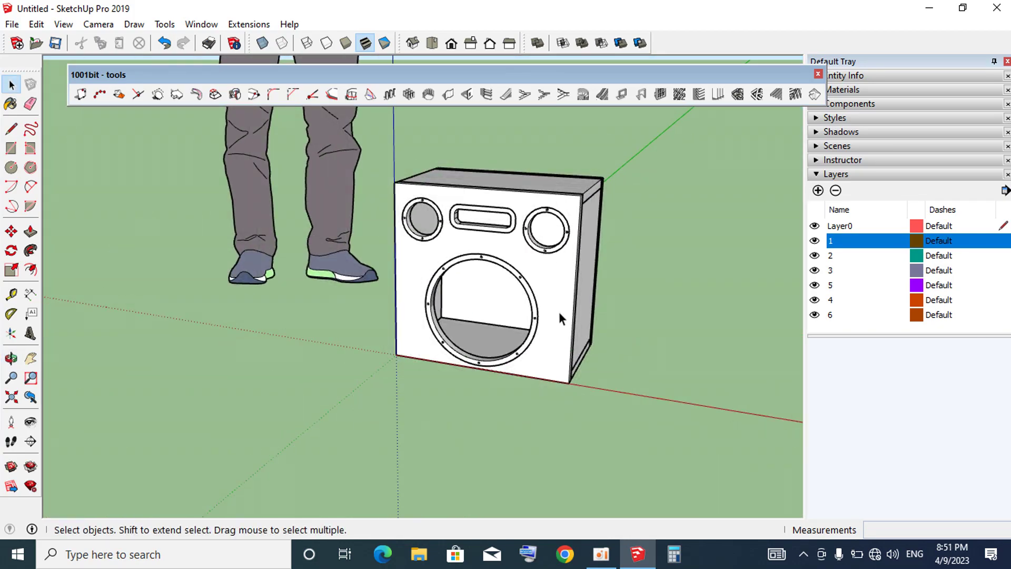
mouse_move(653, 267)
middle_mouse_down()
mouse_move(706, 192)
mouse_move(659, 172)
mouse_move(729, 138)
middle_mouse_up()
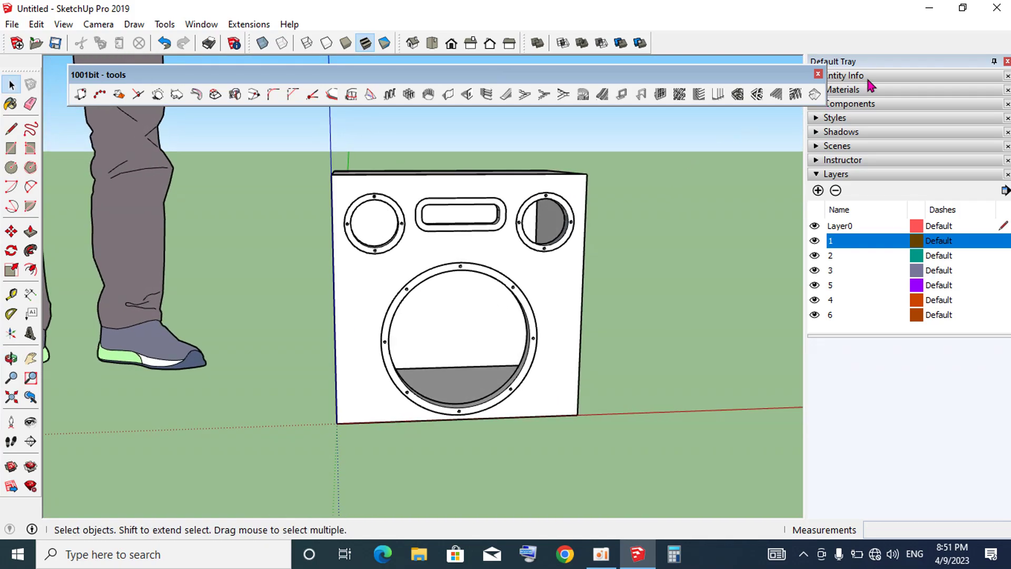
left_click(818, 74)
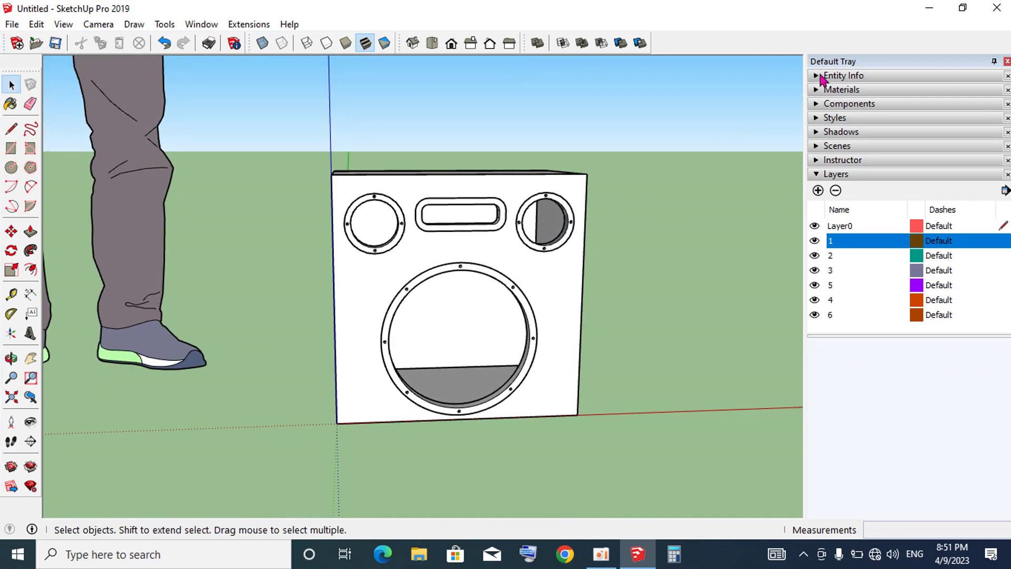
- Auto-hide the Default Tray and orbit to view the box's front and right side
left_click(995, 64)
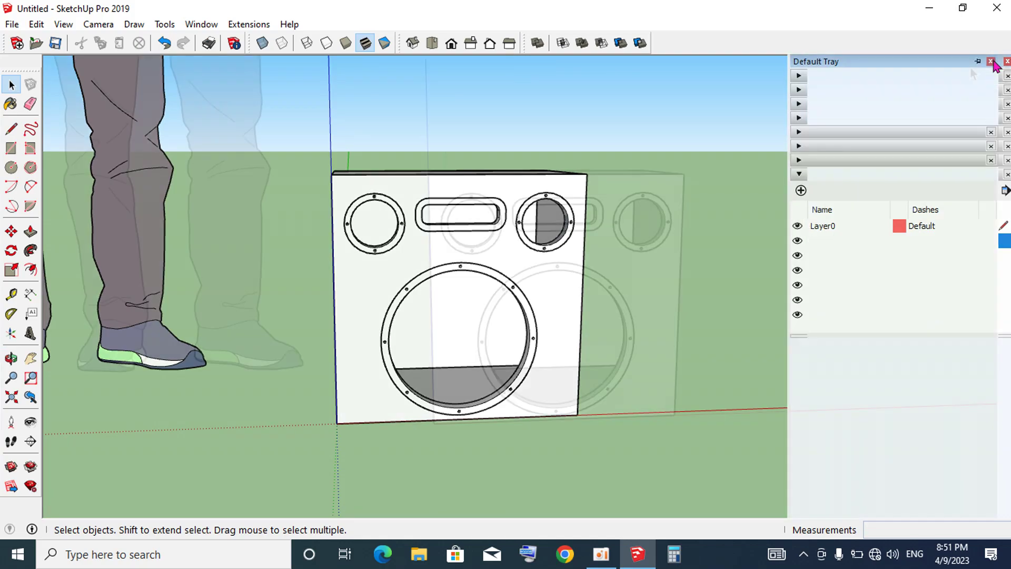
scroll(550, 249, "up", 2)
mouse_move(550, 249)
middle_mouse_down()
mouse_move(548, 231)
mouse_move(630, 298)
mouse_move(535, 284)
mouse_move(652, 307)
middle_mouse_up()
scroll(548, 232, "down", 3)
scroll(574, 255, "down", 2)
scroll(650, 288, "up", 2)
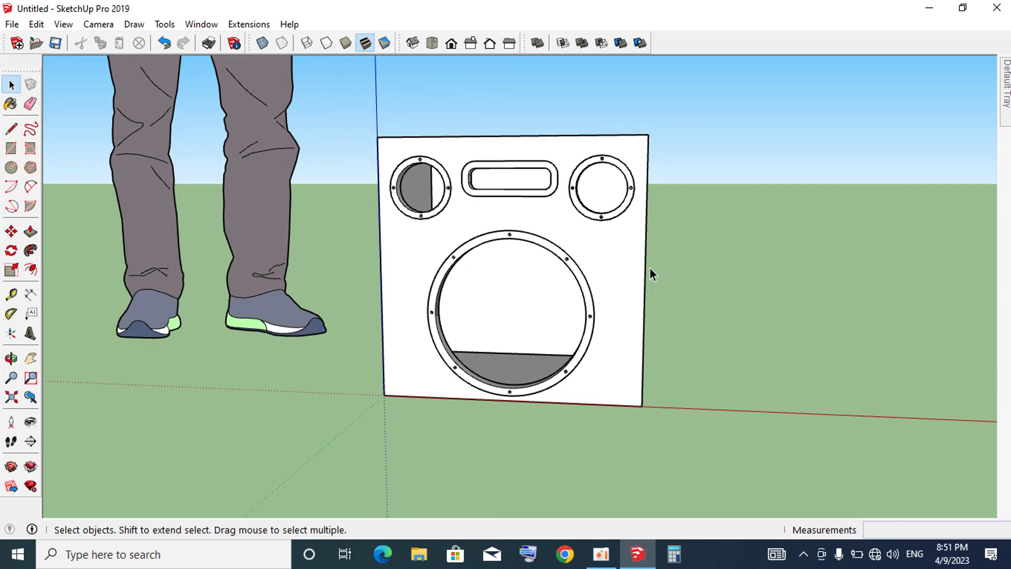
scroll(650, 268, "down", 2)
mouse_move(645, 266)
middle_mouse_down()
mouse_move(517, 260)
mouse_move(713, 219)
mouse_move(706, 308)
middle_mouse_up()
scroll(547, 201, "up", 2)
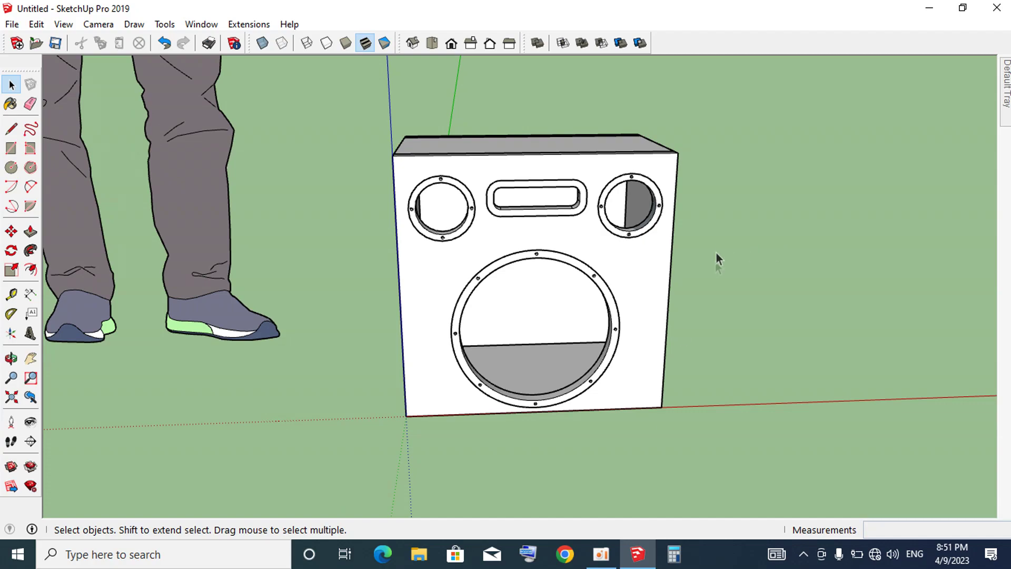
middle_click(565, 155)
mouse_move(565, 156)
middle_mouse_down()
mouse_move(588, 227)
mouse_move(570, 226)
middle_mouse_up()
scroll(583, 218, "down", 3)
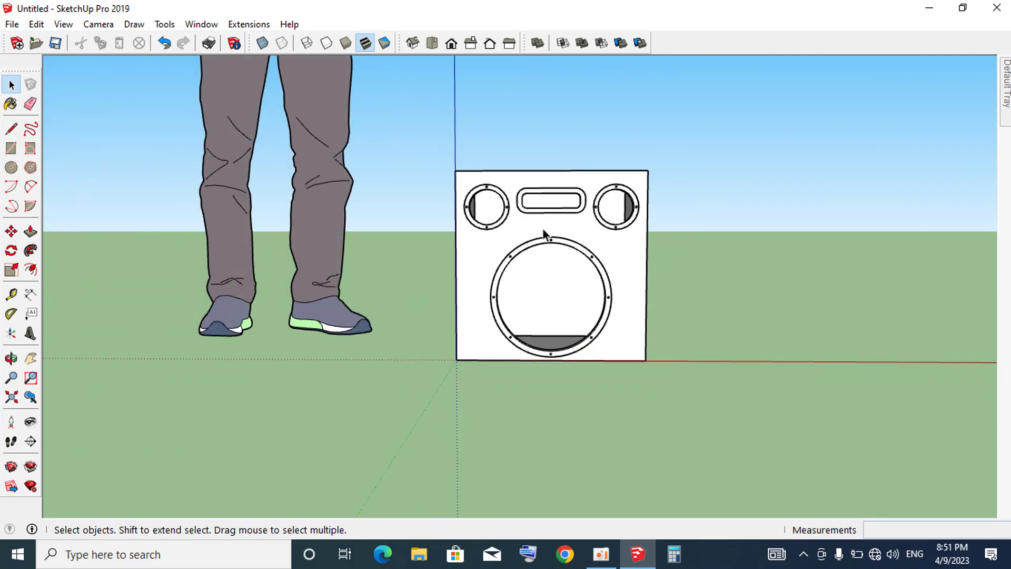
scroll(561, 218, "up", 2)
mouse_move(564, 217)
middle_mouse_down()
mouse_move(558, 258)
mouse_move(576, 274)
middle_mouse_up()
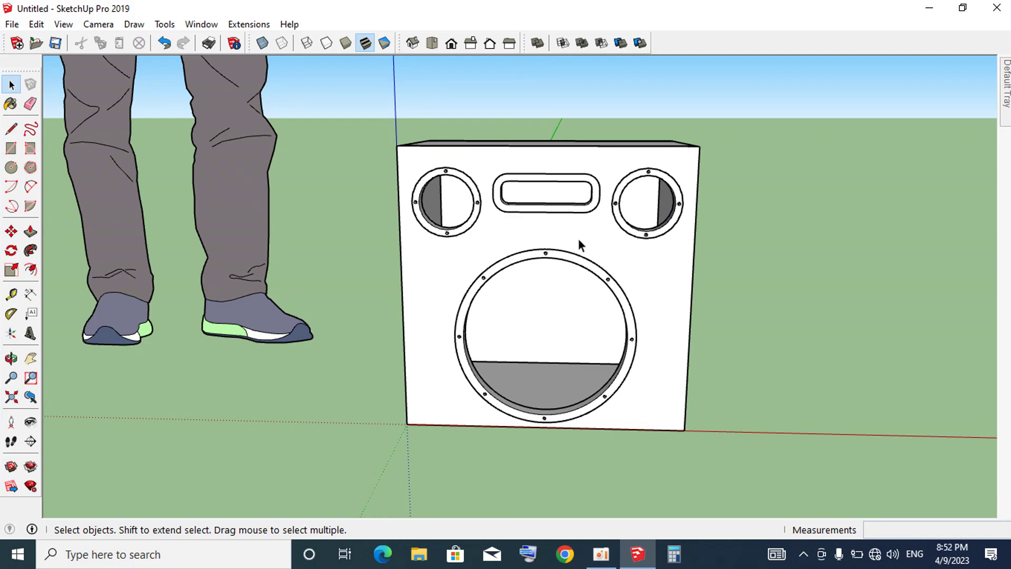
middle_click_drag(593, 227, 439, 253)
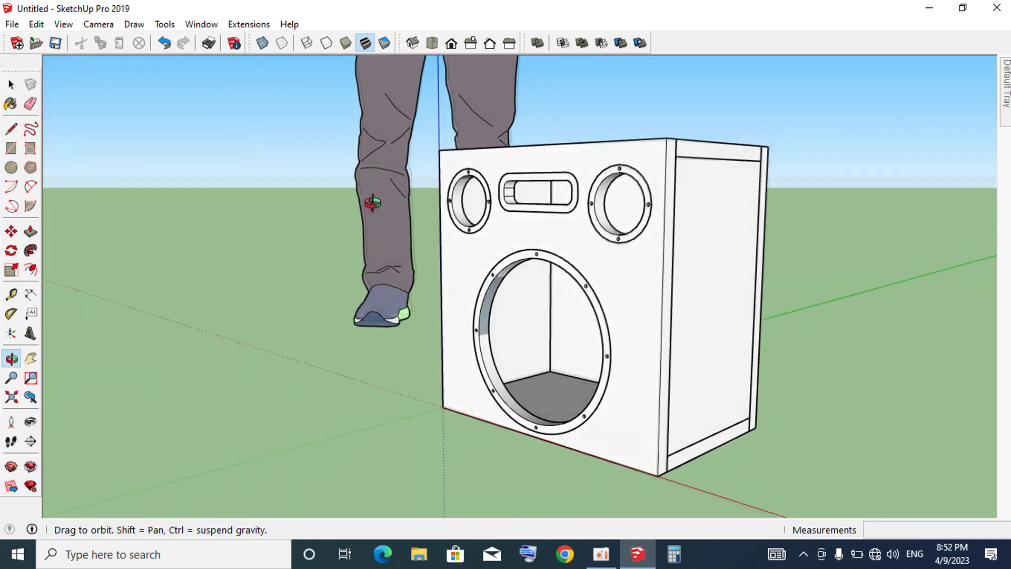
middle_click_drag(440, 253, 469, 267)
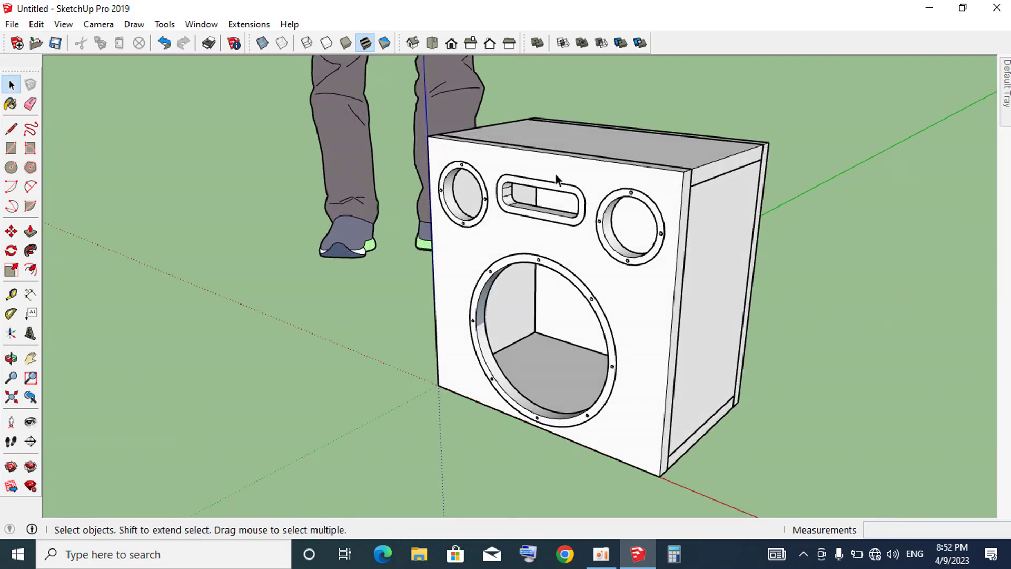
middle_click_drag(567, 172, 538, 219)
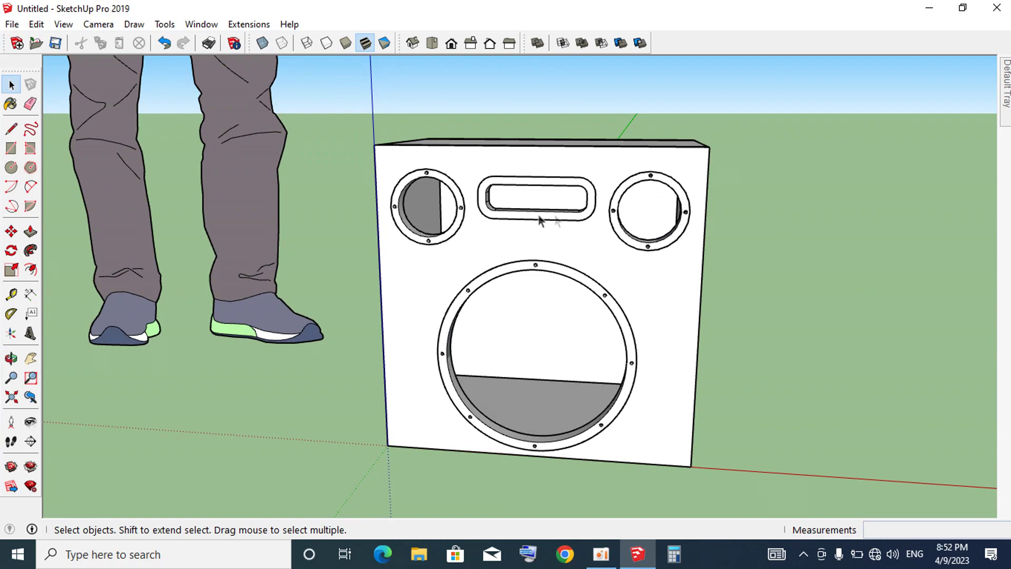